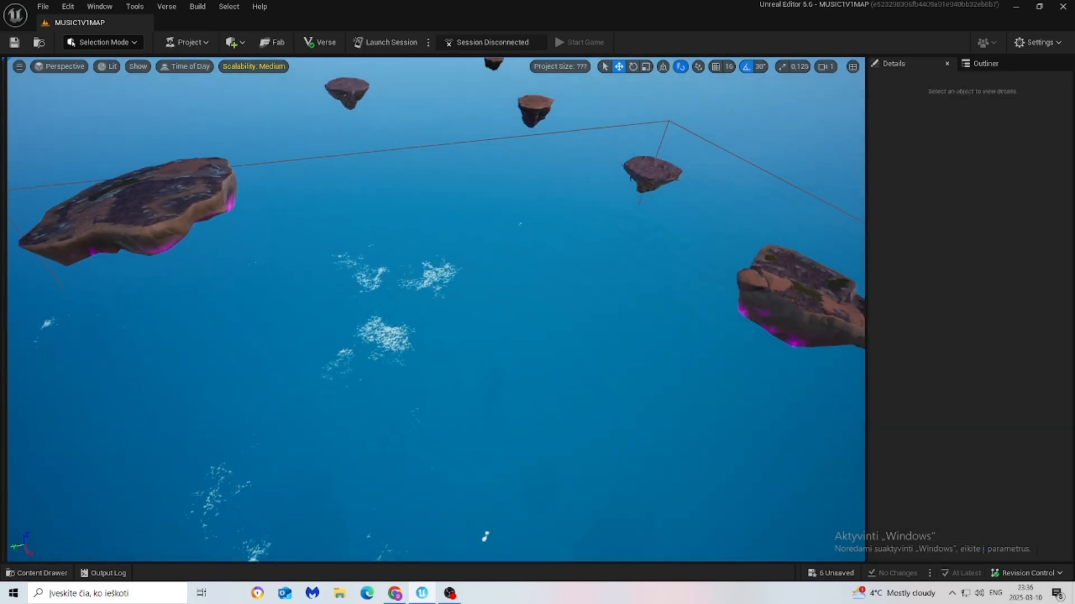
Delete the floating rock islands around the map area.
click(412, 276)
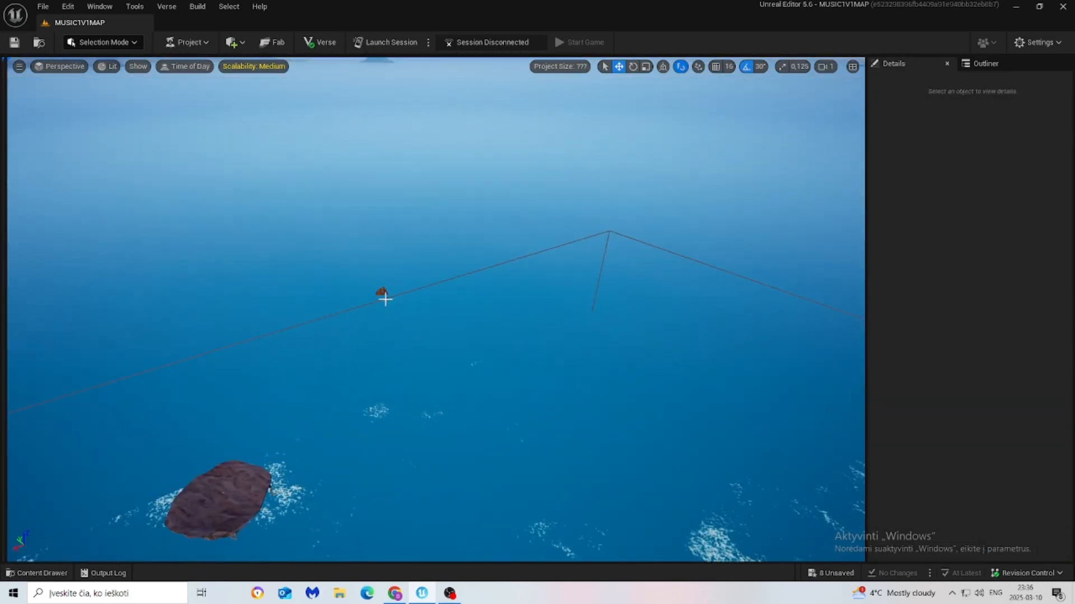
right_drag(384, 297, 384, 298)
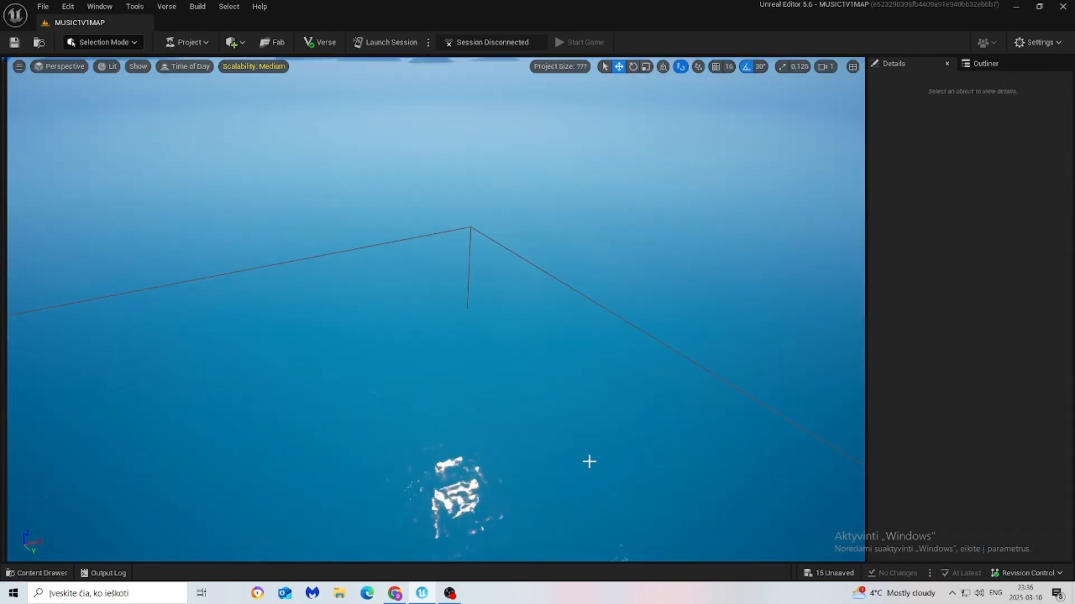
right_drag(588, 462, 460, 413)
Delete the central backdrop mountain and the neighbouring backdrop islands along the horizon.
click(427, 294)
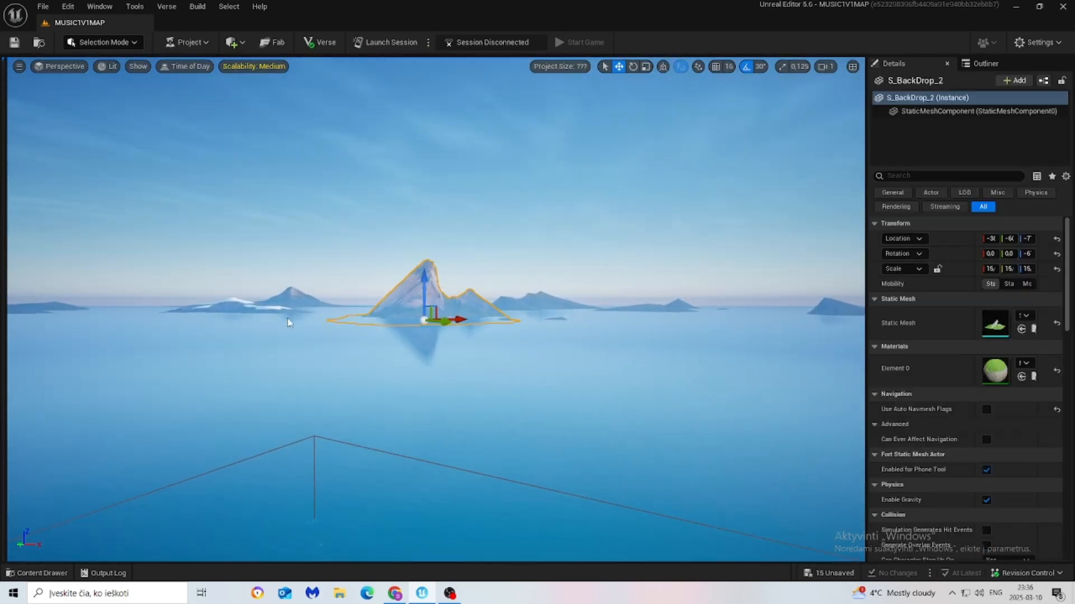
key(Delete)
click(283, 305)
key(Delete)
click(503, 306)
key(Delete)
right_drag(565, 319, 151, 476)
click(504, 306)
key(Delete)
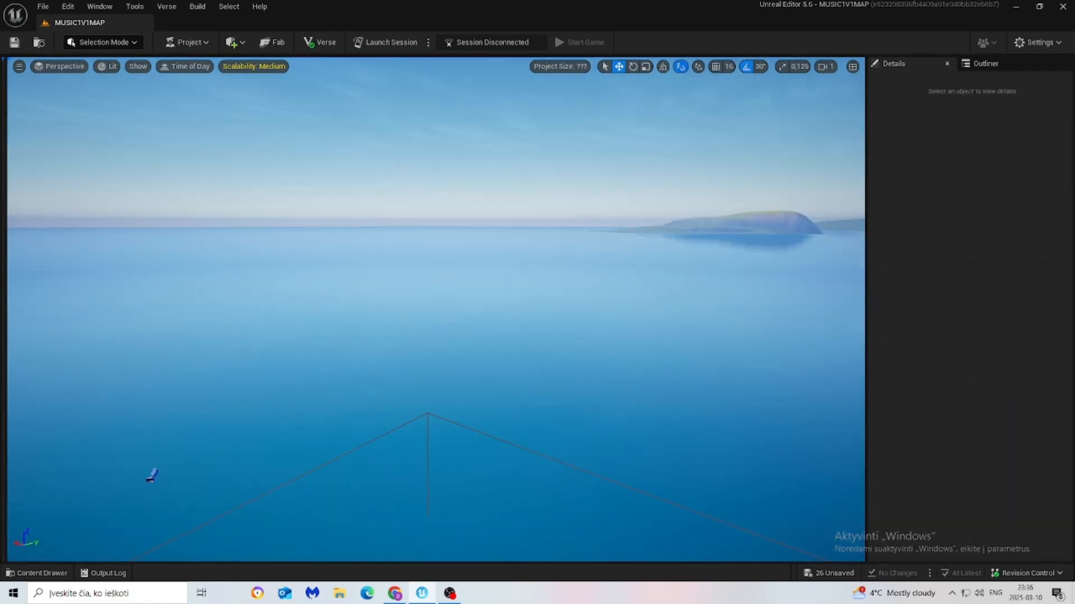
Delete the remaining backdrop landforms on the other sides of the map, leaving only open water.
click(727, 227)
key(Delete)
right_drag(727, 227, 840, 207)
click(418, 245)
key(Delete)
right_drag(417, 244, 547, 252)
click(545, 251)
key(Delete)
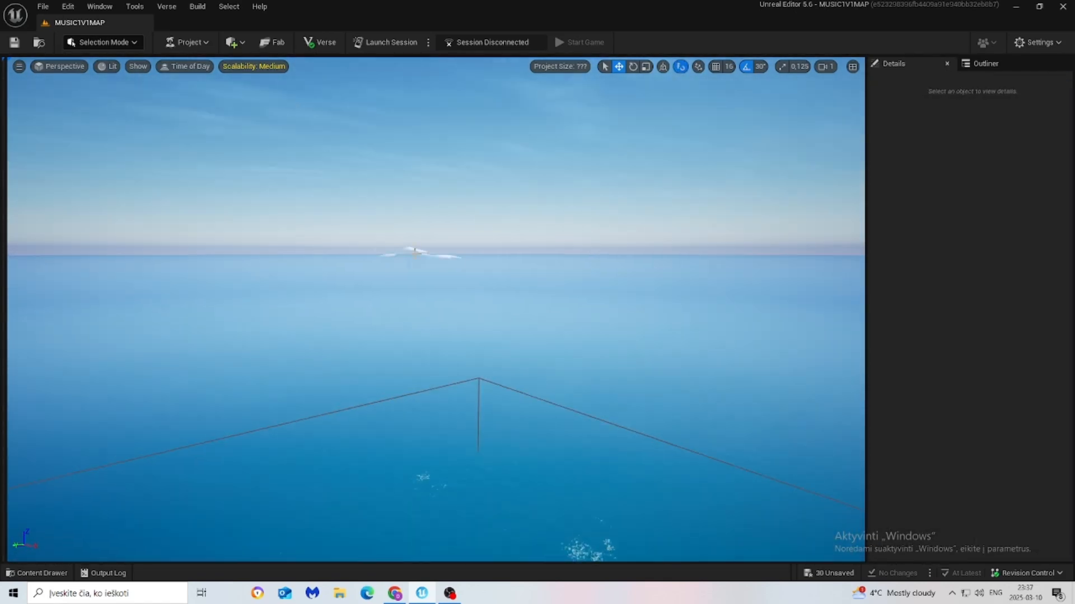
Search the level's actors for "island", select IslandSettings0 and show its details.
click(983, 65)
click(939, 81)
text(island)
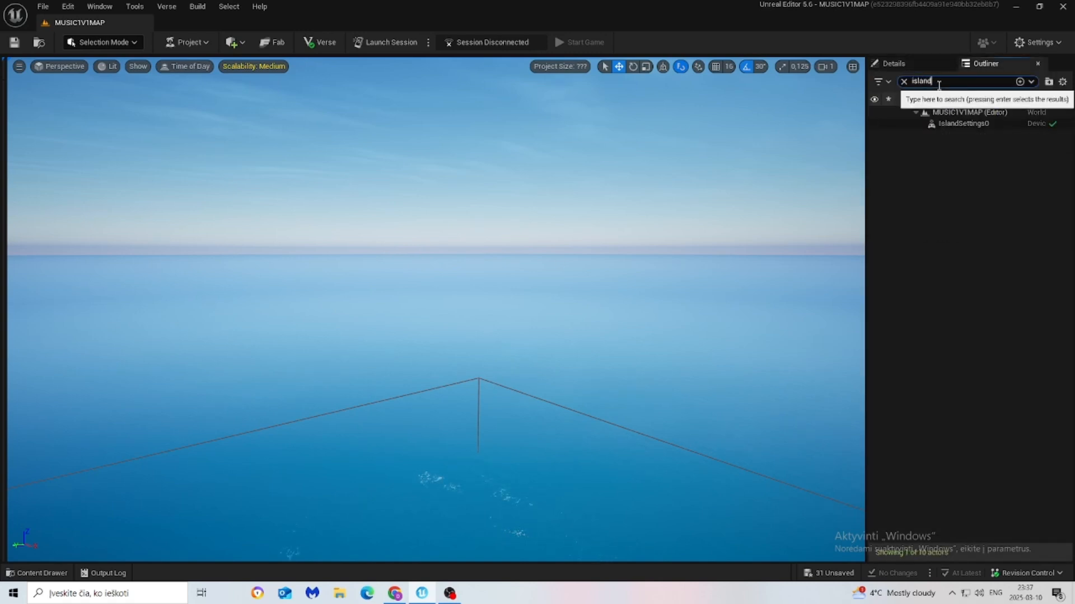
click(974, 123)
click(908, 65)
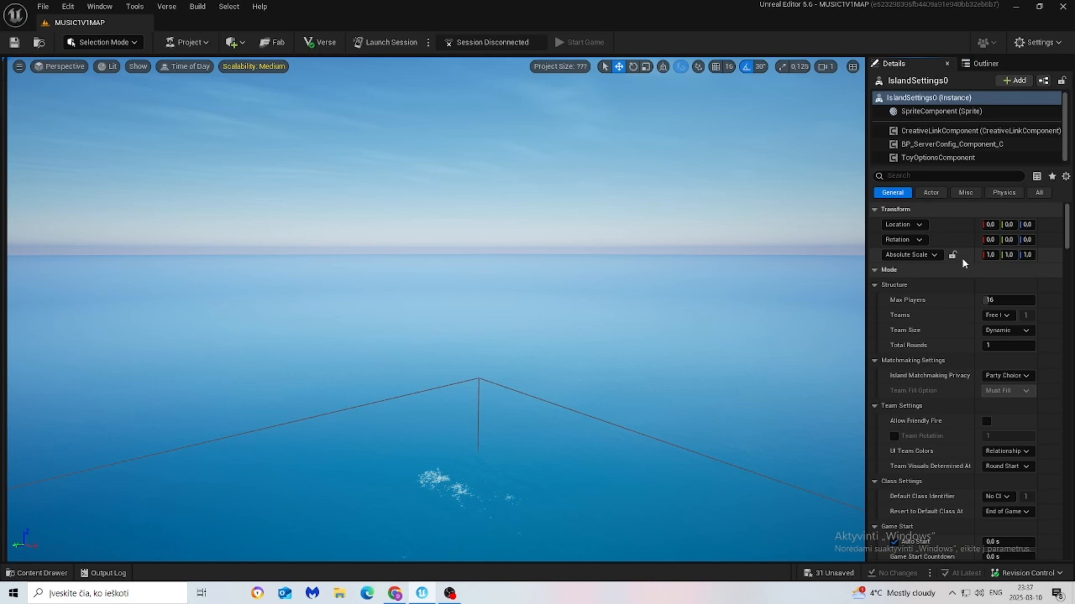
Set Max Players to 2 and Join in Progress to Spawn in the island settings.
drag(866, 247, 755, 247)
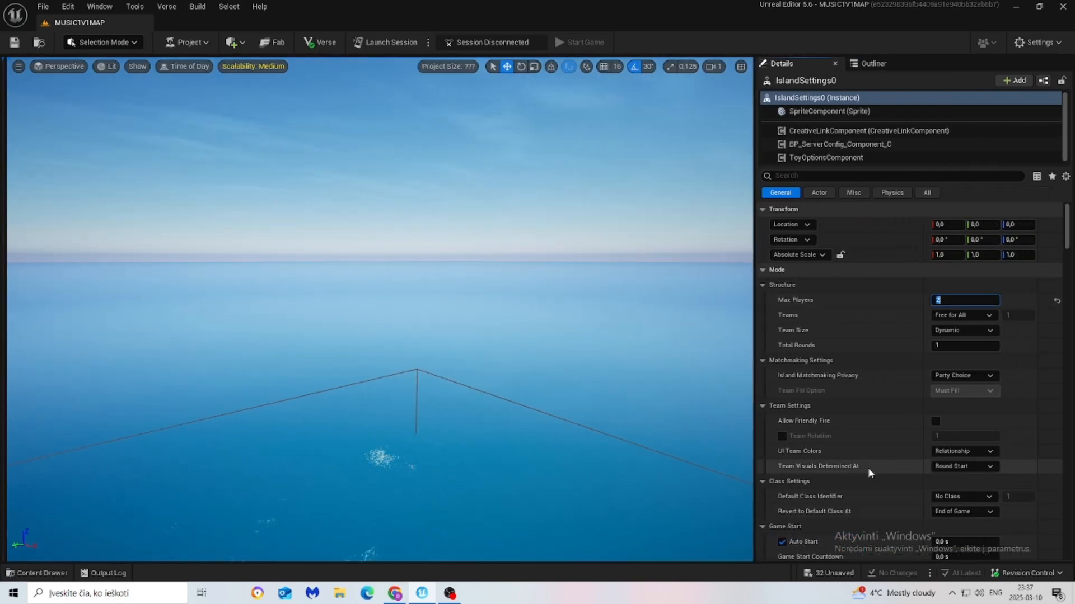
scroll(869, 454, down, 3)
scroll(865, 438, down, 8)
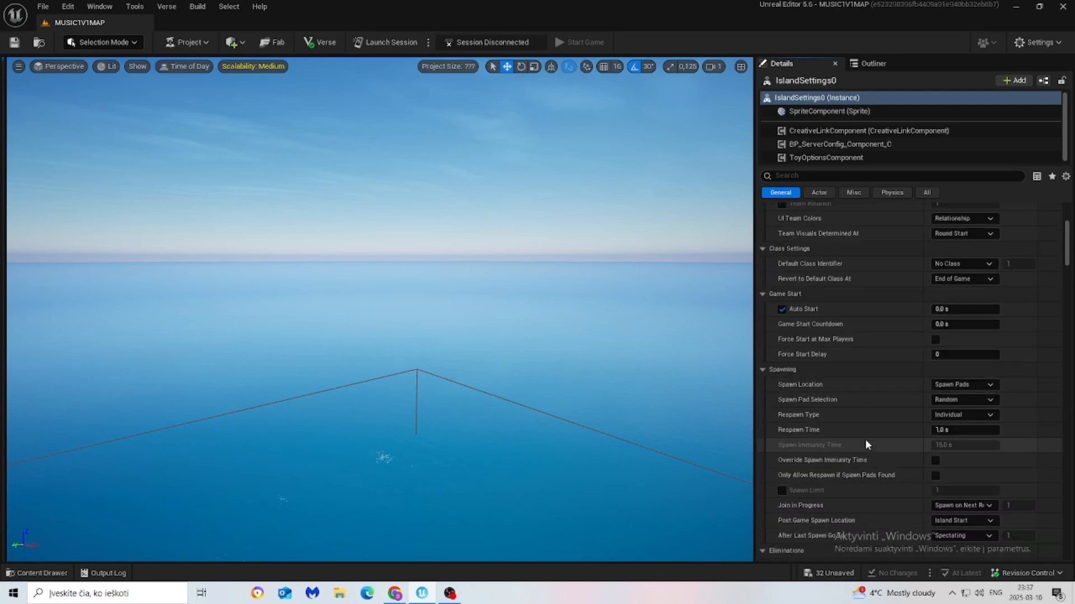
scroll(860, 440, down, 1)
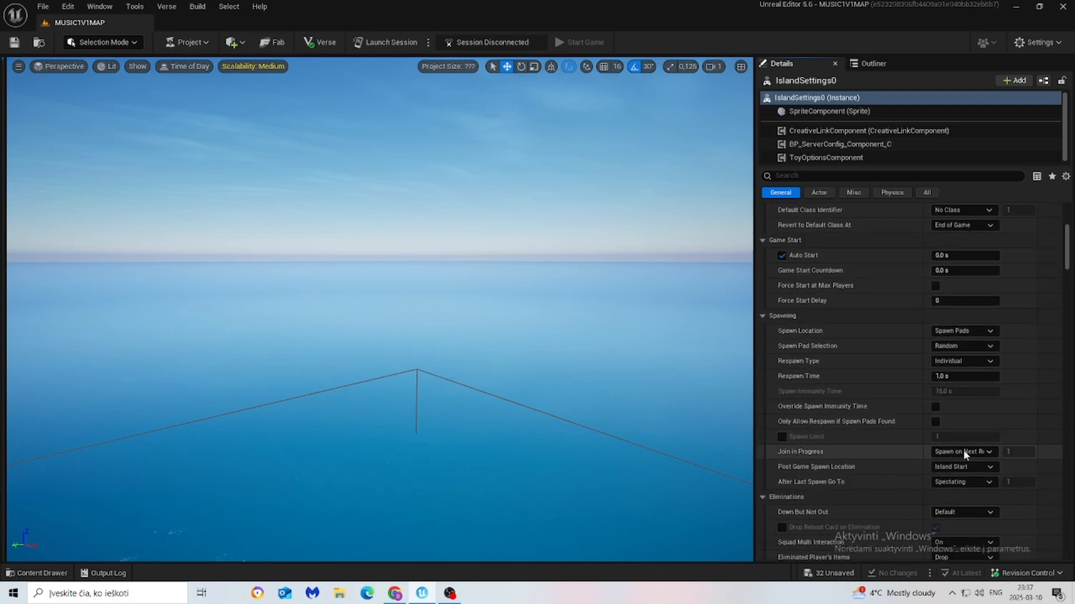
click(949, 484)
Set Health Granted on Elimination to 200 and Eliminated Player's Items to Keep.
scroll(875, 464, down, 6)
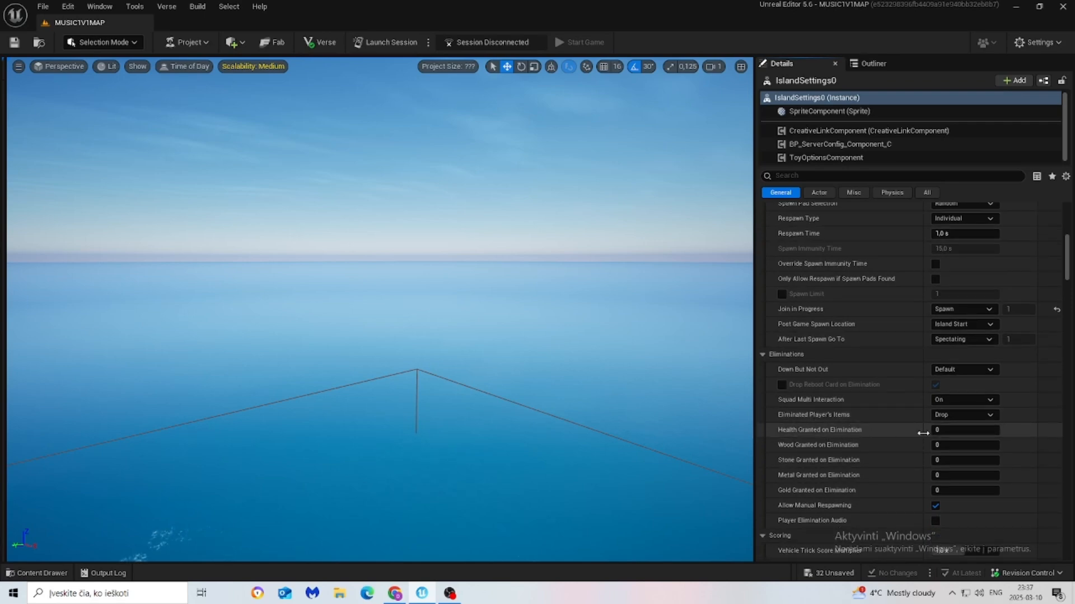
key(Return)
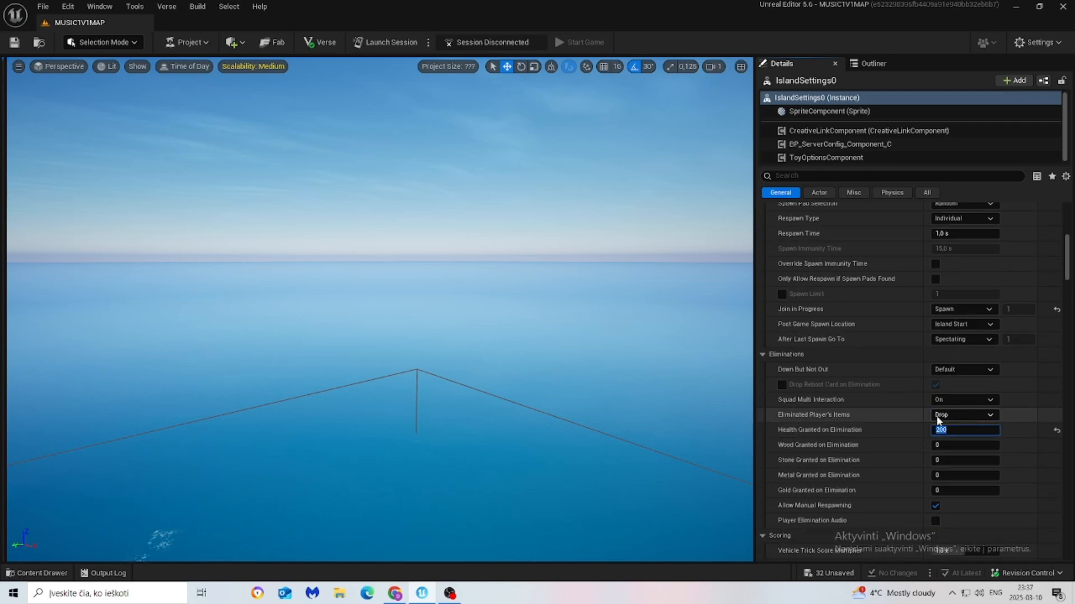
click(959, 414)
click(951, 439)
Set the Locomotion Preset to Custom in the player settings.
scroll(861, 433, down, 5)
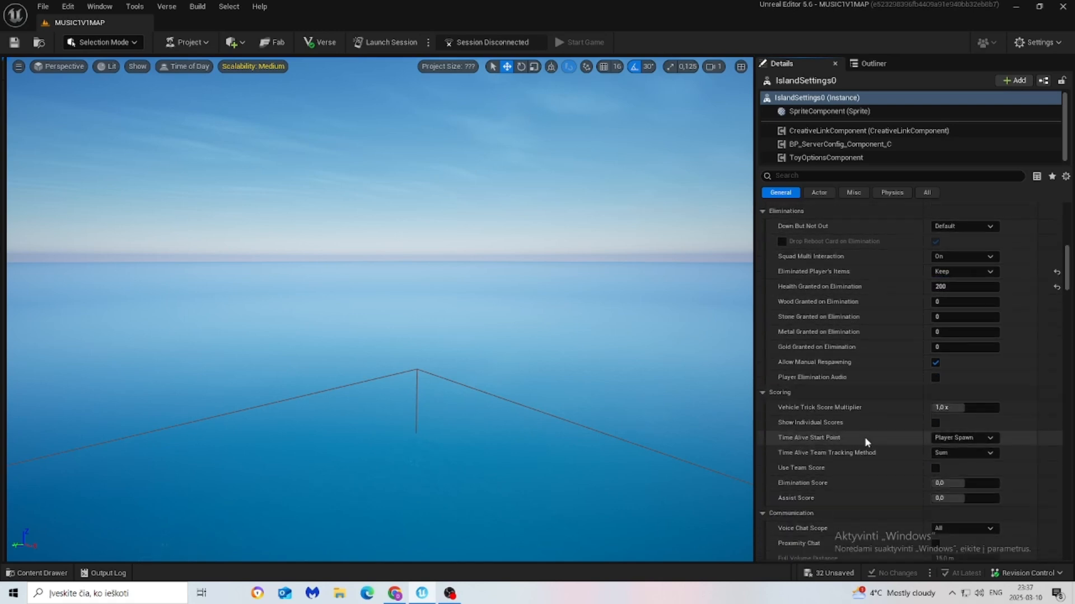
scroll(863, 473, down, 8)
scroll(863, 476, down, 20)
scroll(863, 476, down, 12)
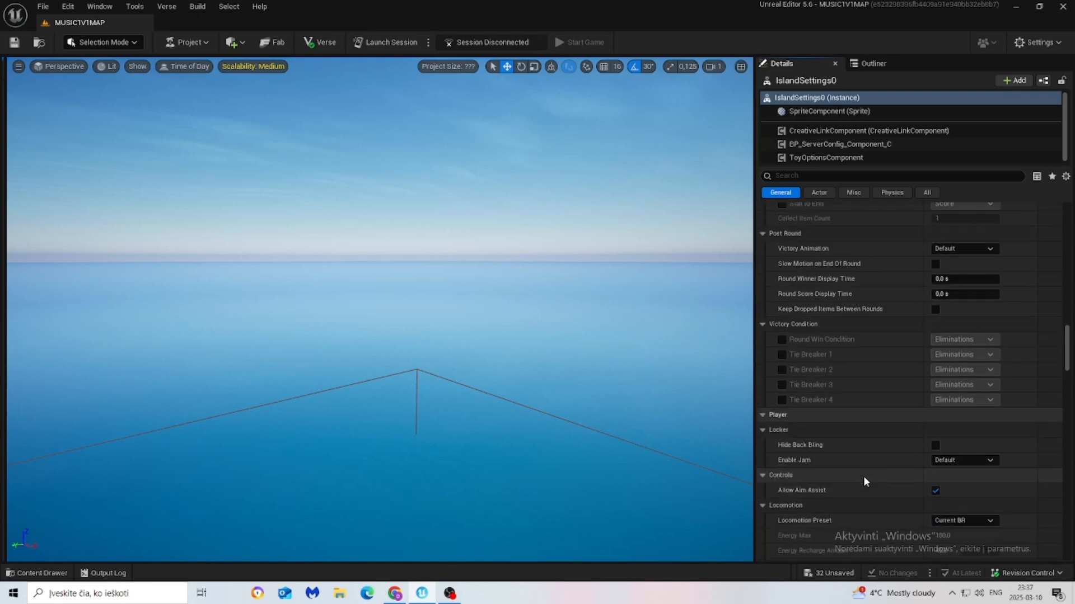
scroll(863, 476, down, 9)
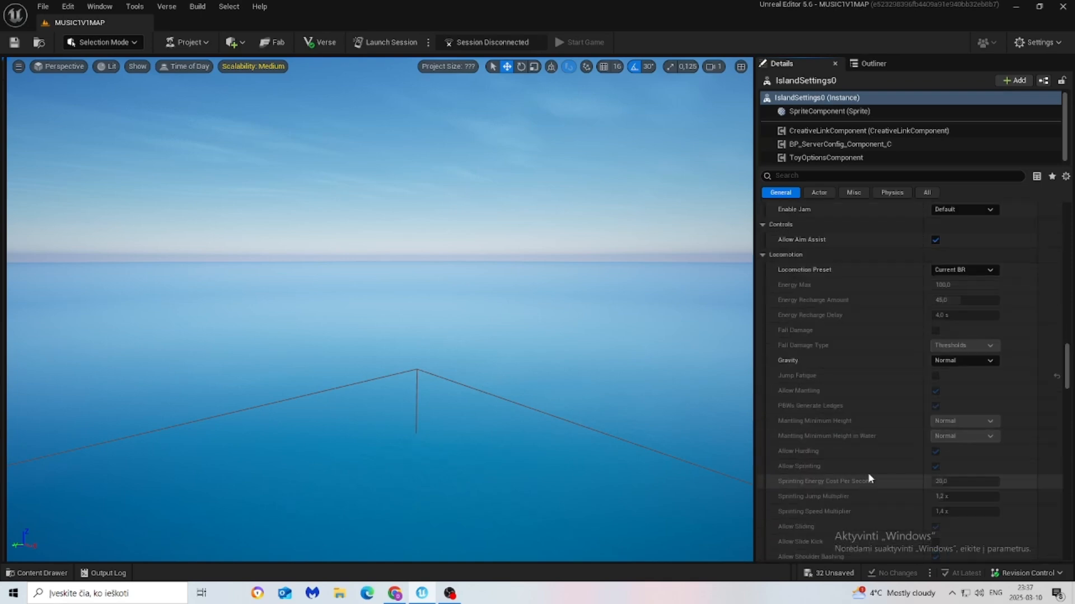
click(976, 271)
click(950, 312)
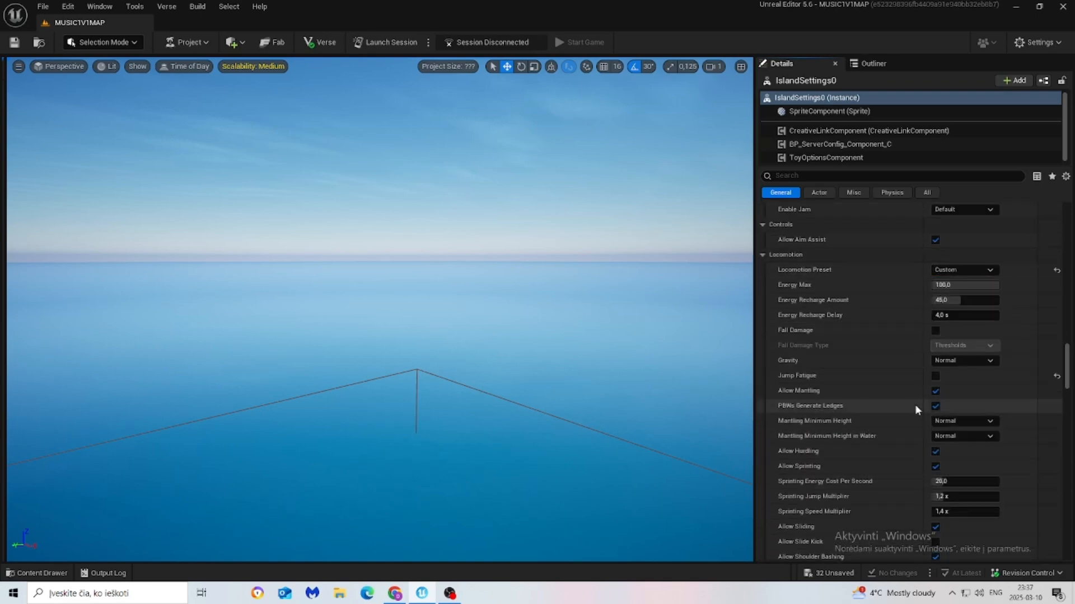
Set the Starting Shield Percentage to 100%.
scroll(903, 422, down, 6)
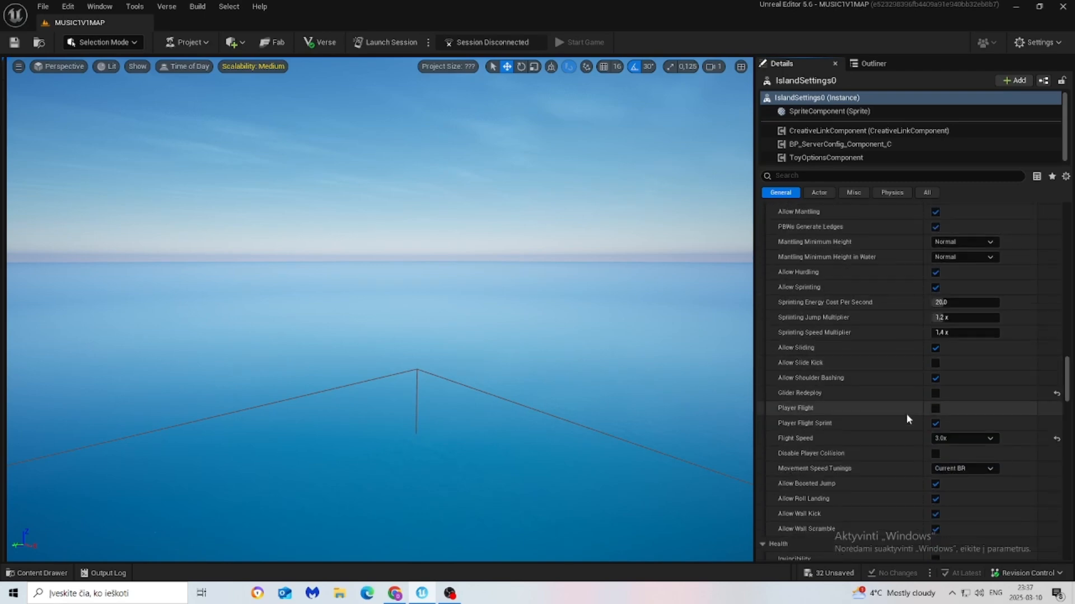
scroll(907, 417, down, 3)
scroll(899, 442, down, 2)
scroll(897, 442, down, 2)
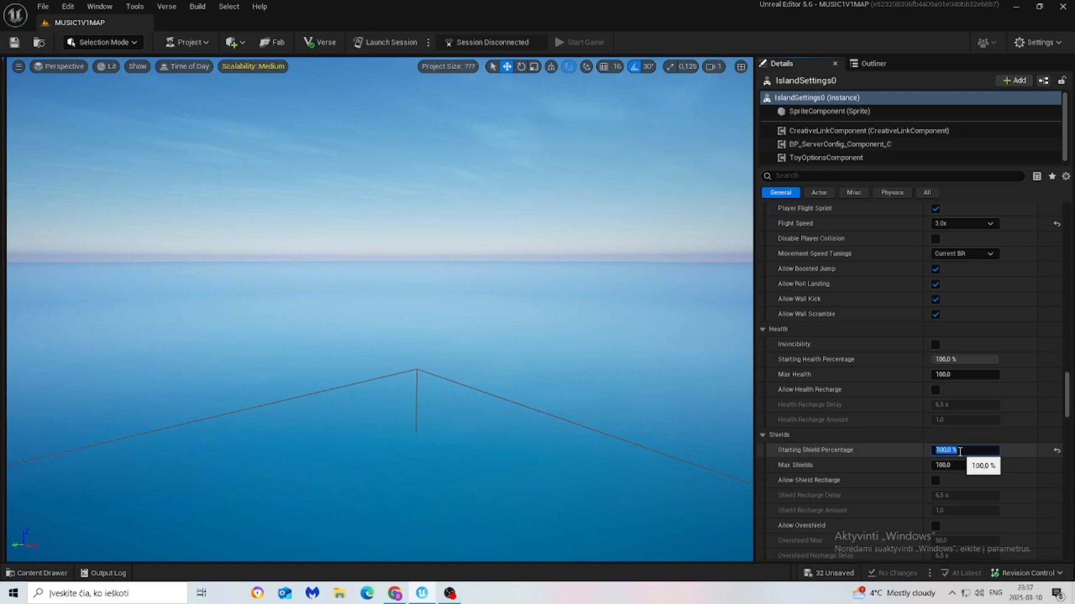
Turn off Building Can Destroy Environment in the Build Mode settings.
scroll(869, 446, down, 10)
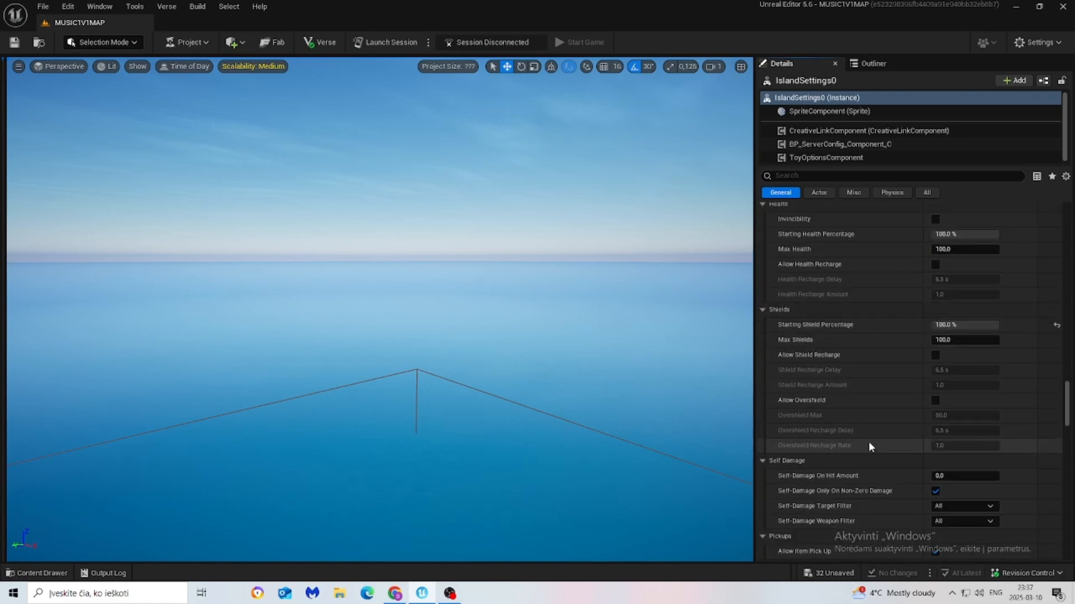
scroll(868, 445, down, 1)
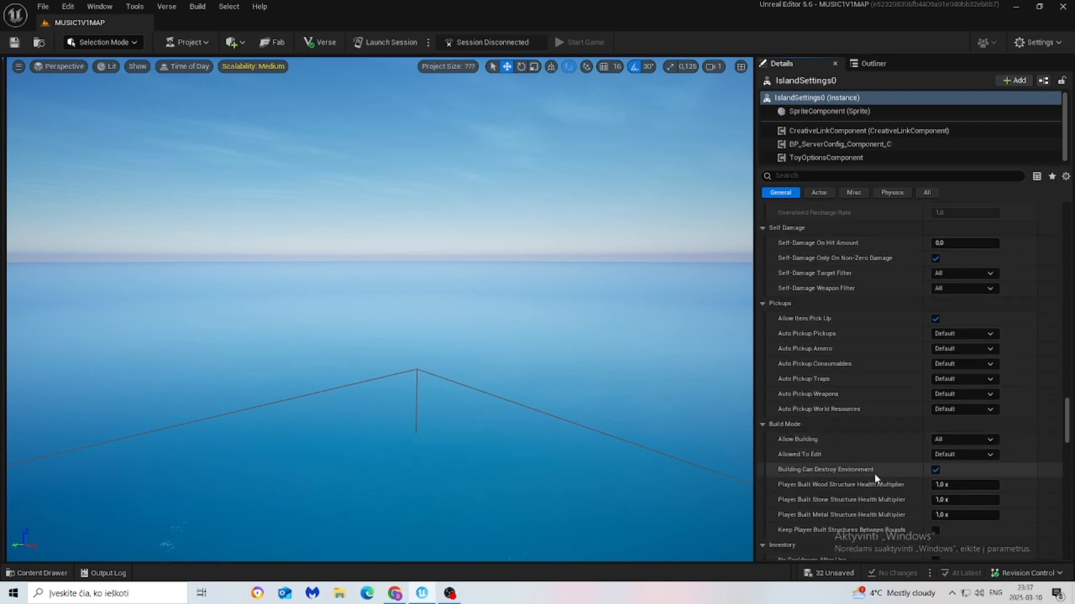
click(935, 470)
Enable Infinite Consumables, Infinite Reserve Ammo and Infinite Building Resources in the Inventory settings.
scroll(873, 481, down, 2)
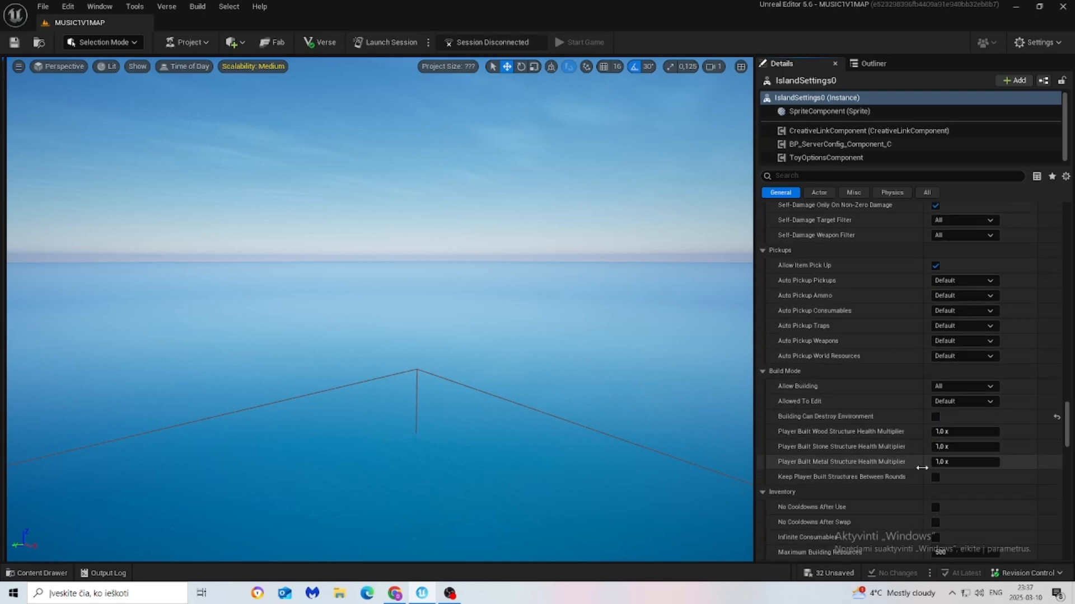
scroll(851, 488, down, 2)
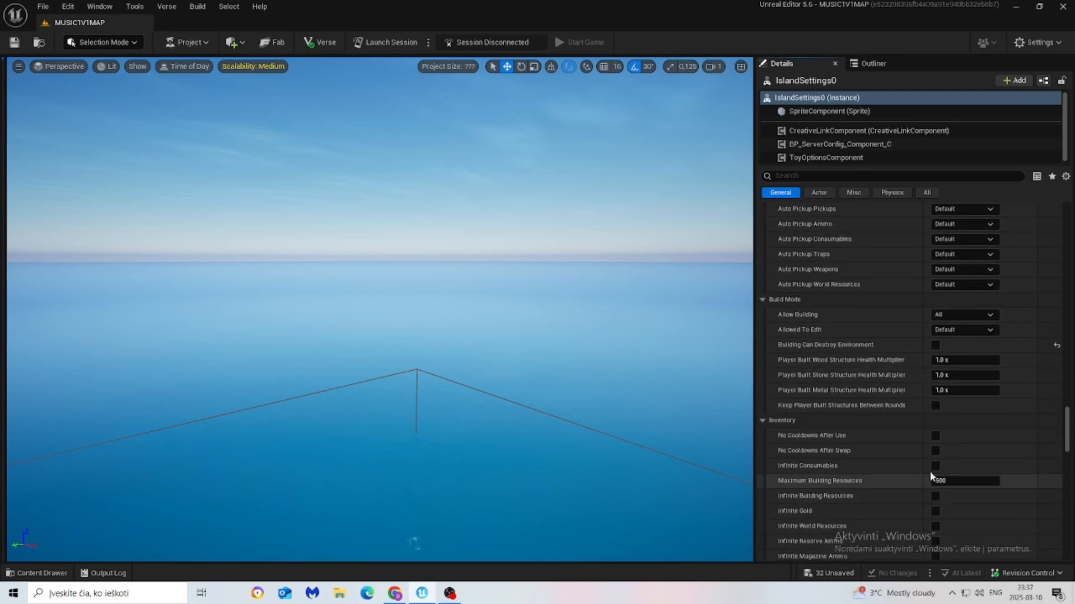
click(935, 468)
scroll(914, 479, down, 2)
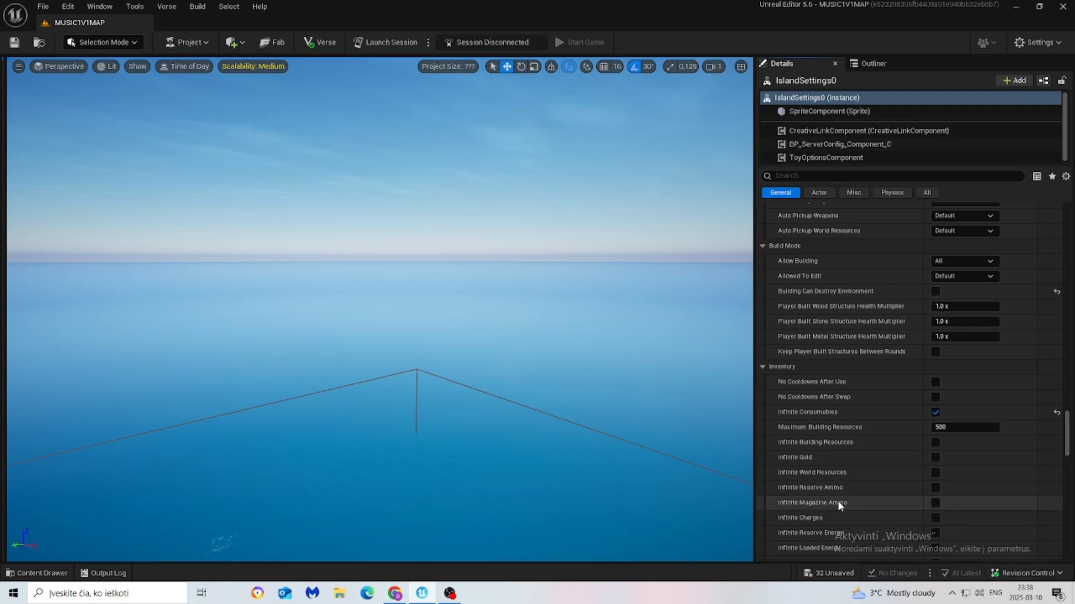
click(935, 489)
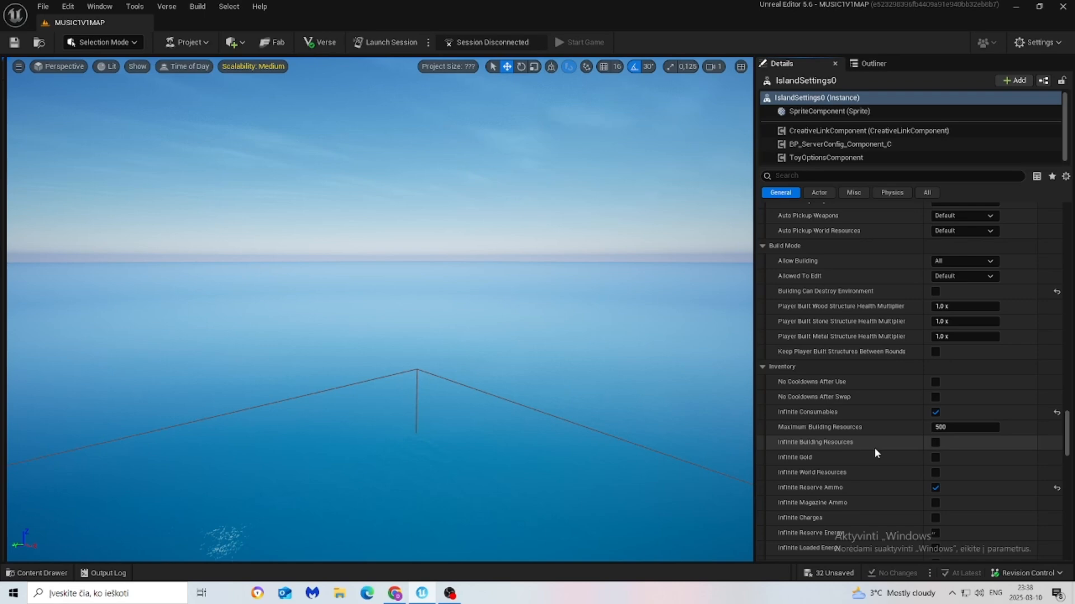
click(935, 442)
Enable Start With Pickaxe and set Environment Damage to Player Built Only in the Equipment settings.
scroll(896, 445, down, 4)
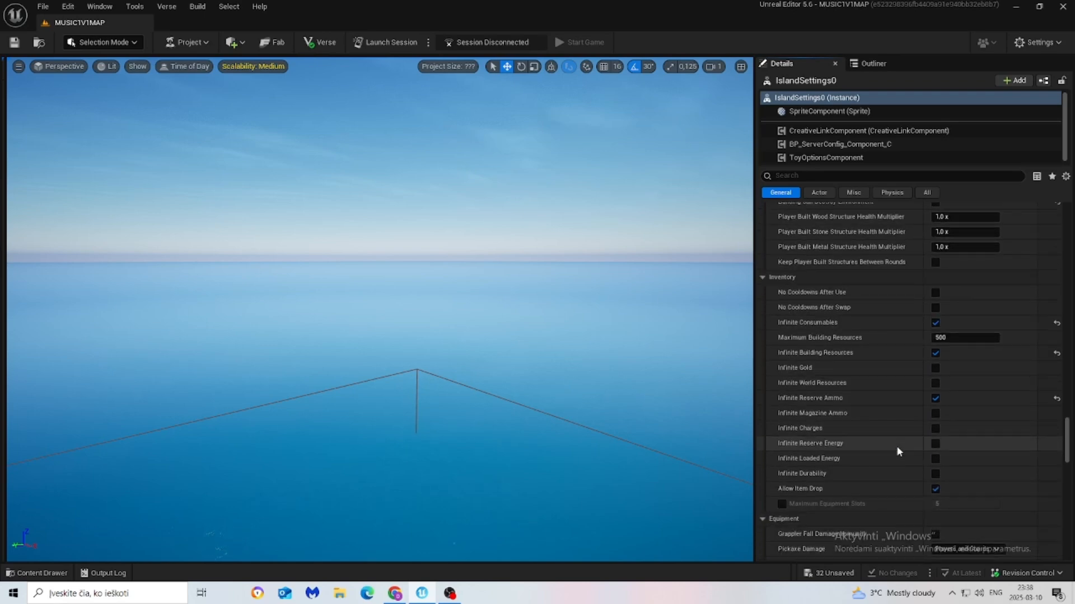
scroll(896, 446, down, 2)
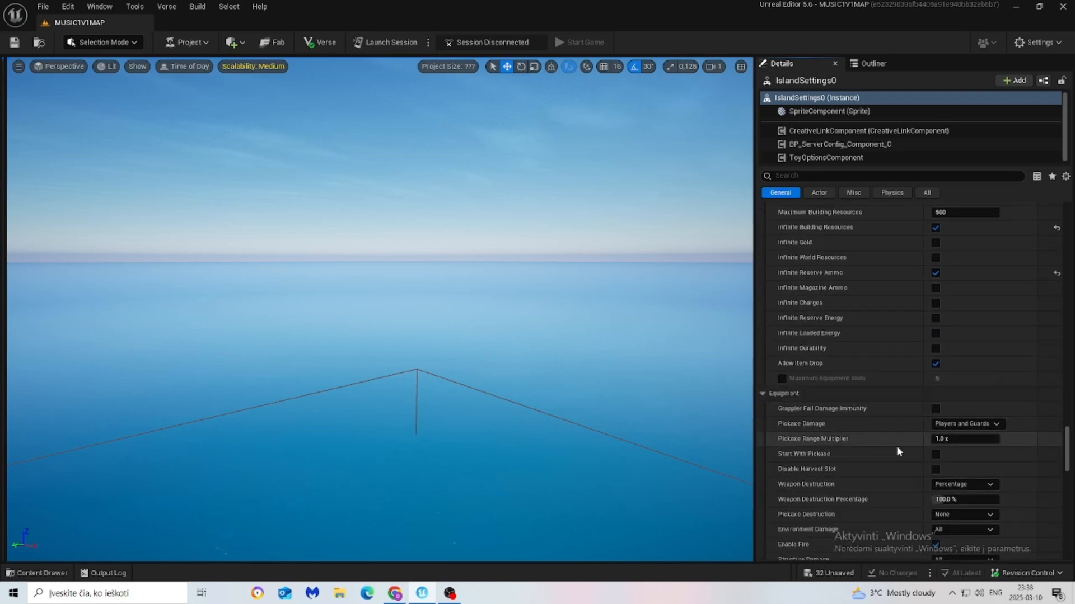
click(934, 454)
scroll(860, 448, down, 3)
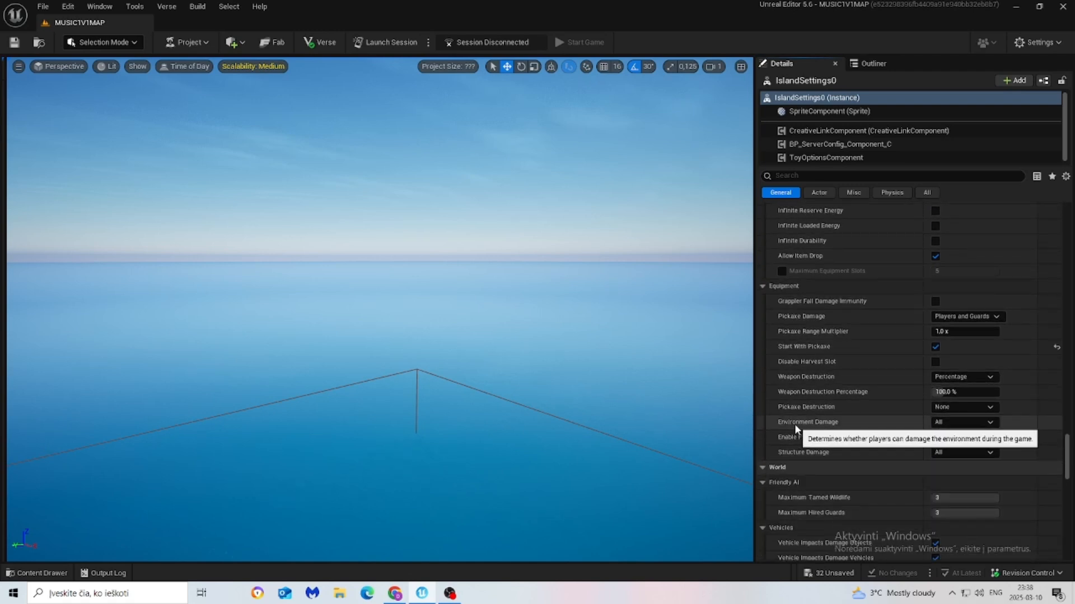
click(963, 424)
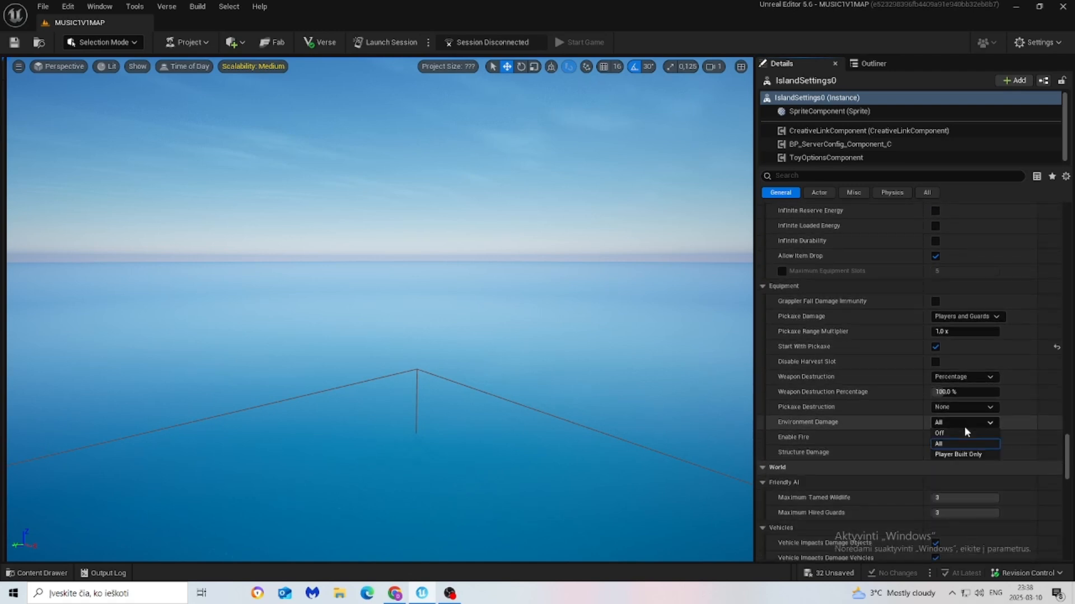
click(953, 453)
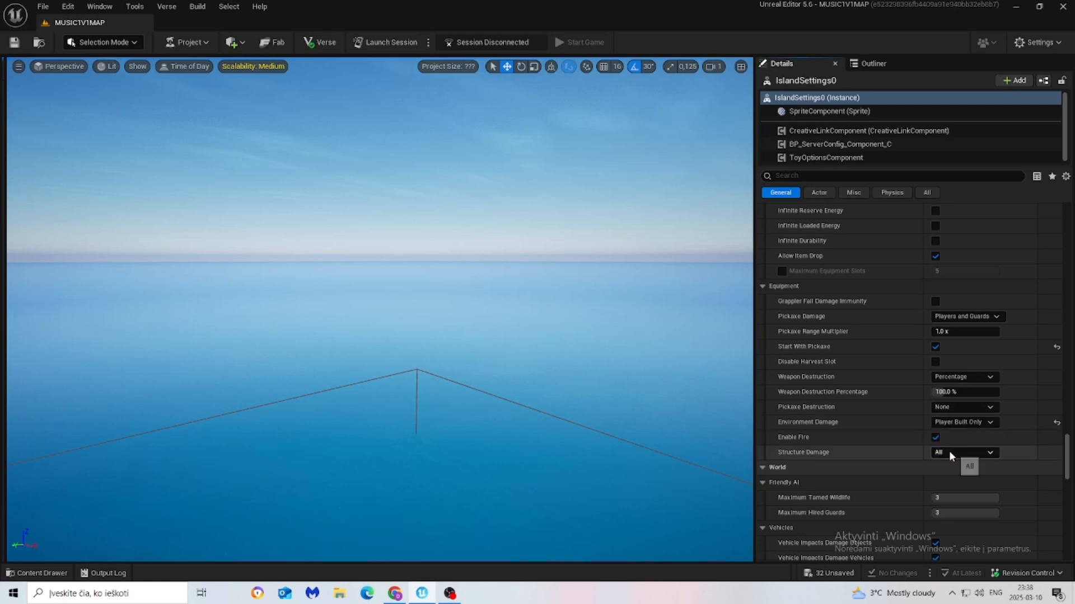
Set Structure Damage to Enemy And Self Built and Pickaxe Destruction to Default.
click(975, 454)
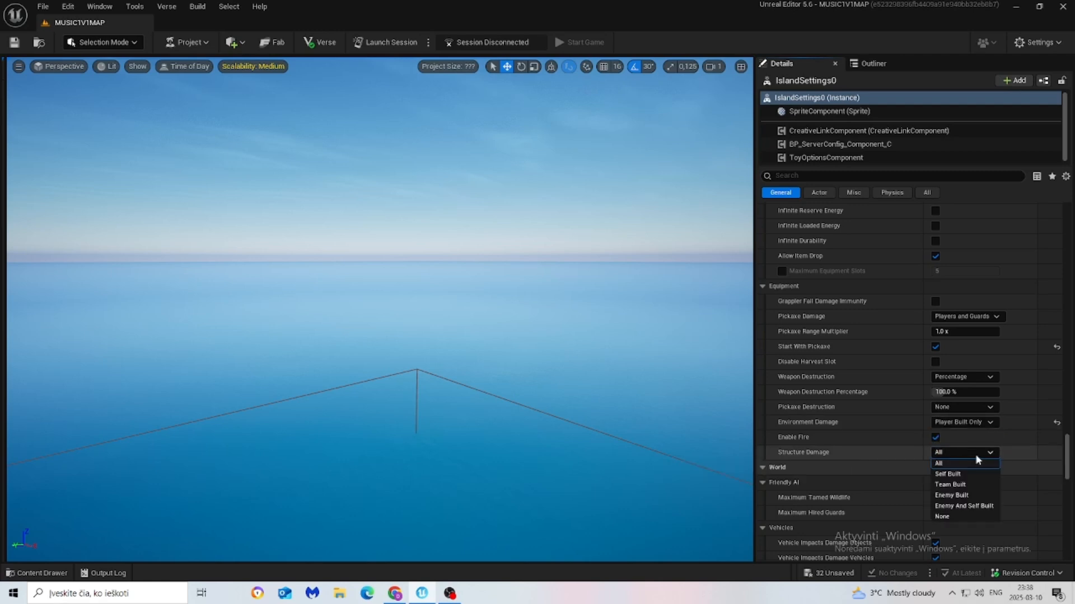
click(967, 505)
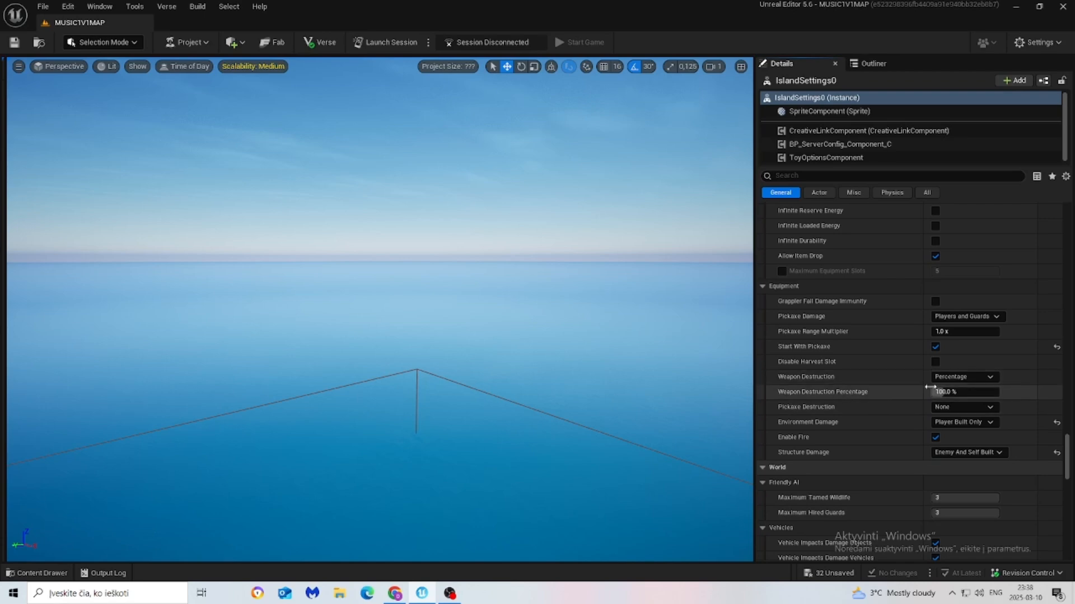
click(966, 407)
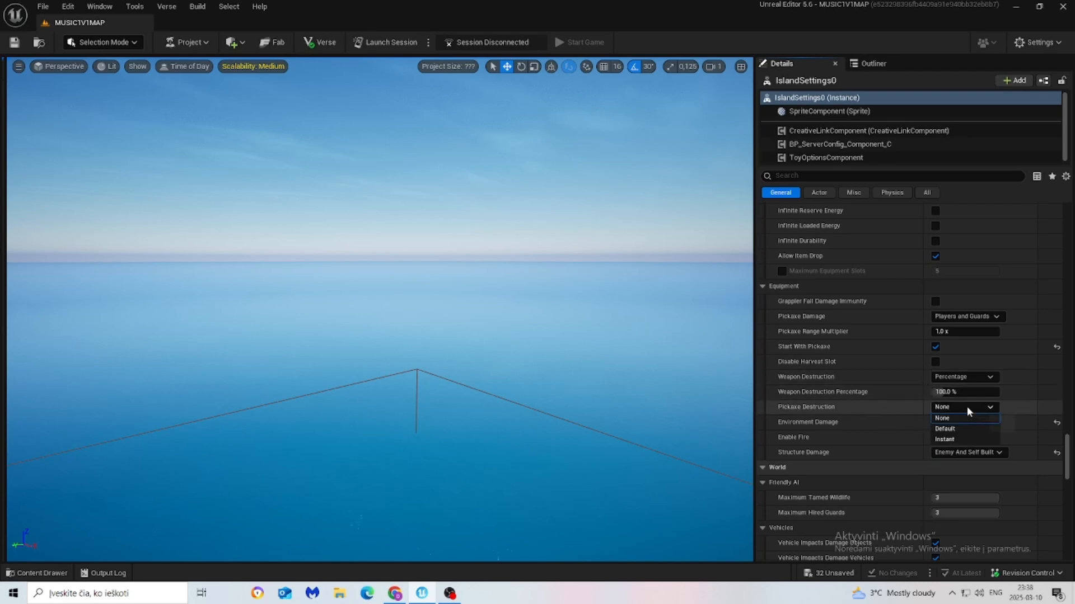
click(952, 429)
Set Time of Day to 2:00 PM in the Ambiance settings.
scroll(876, 457, down, 2)
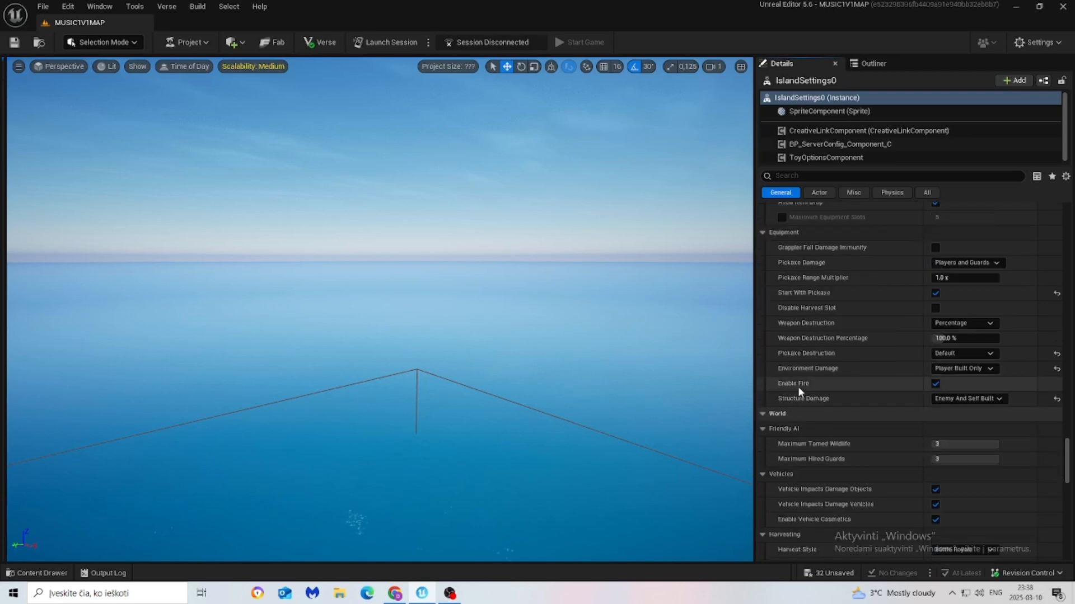
scroll(886, 438, down, 7)
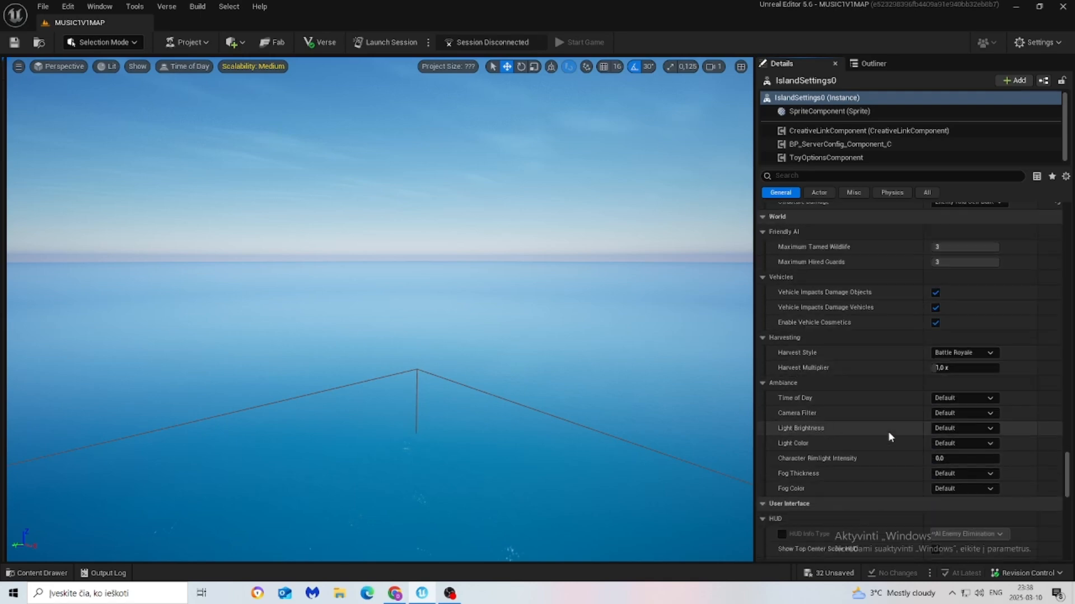
click(970, 398)
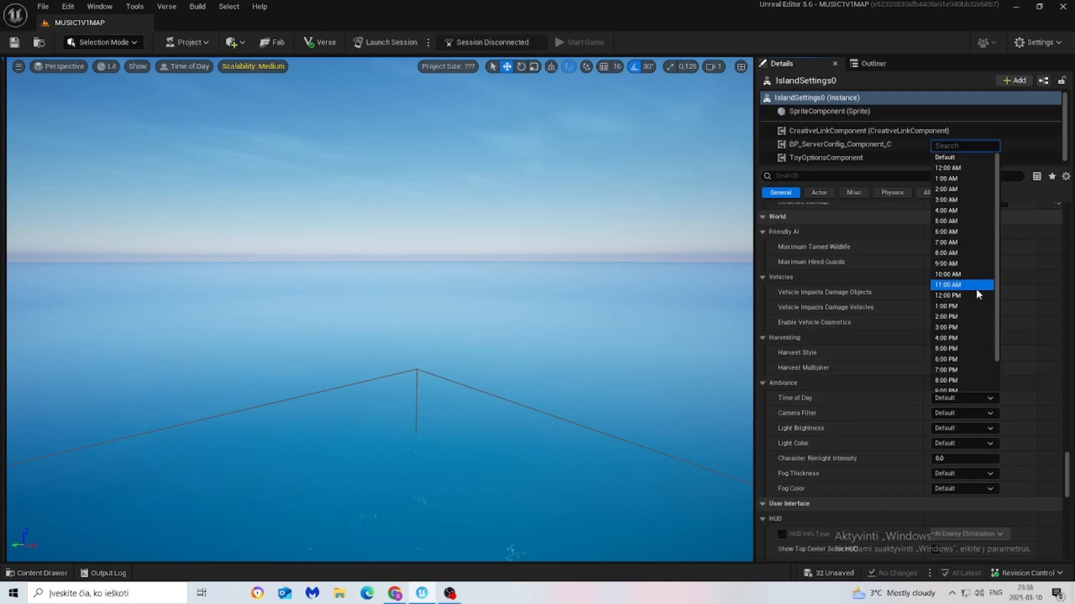
click(964, 316)
scroll(917, 431, down, 1)
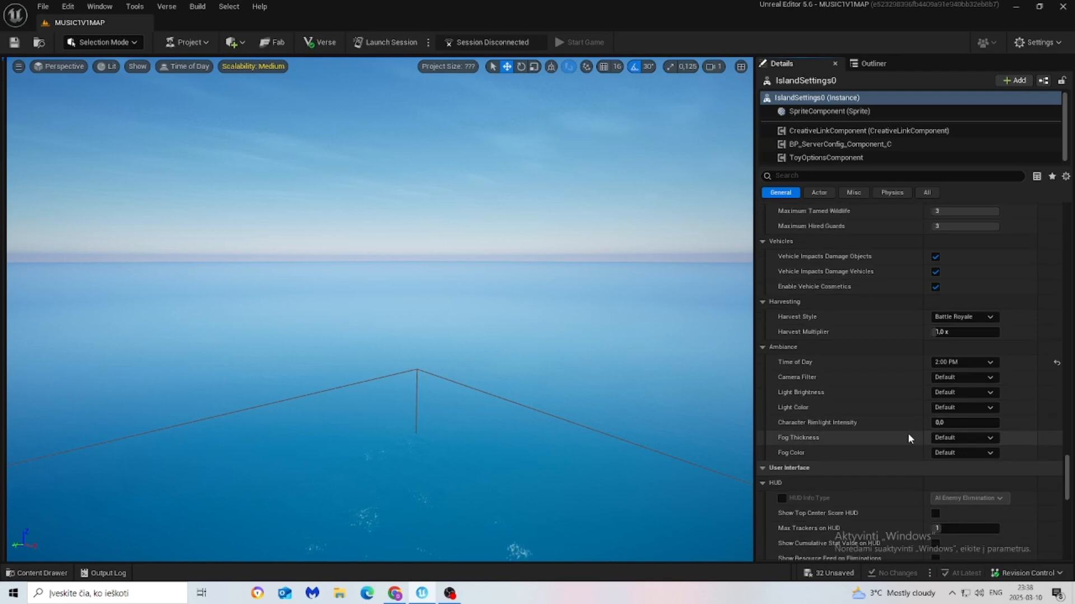
Enable HUD Info Type with the Score option and set Island Code Display to Do Not Show.
scroll(896, 414, down, 3)
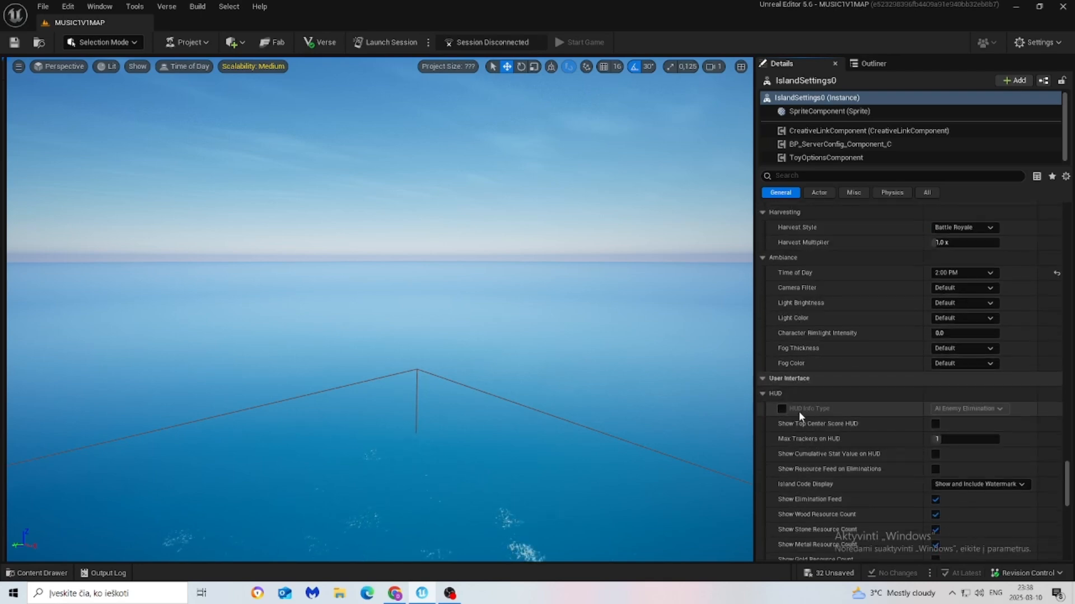
click(782, 409)
click(948, 409)
click(948, 430)
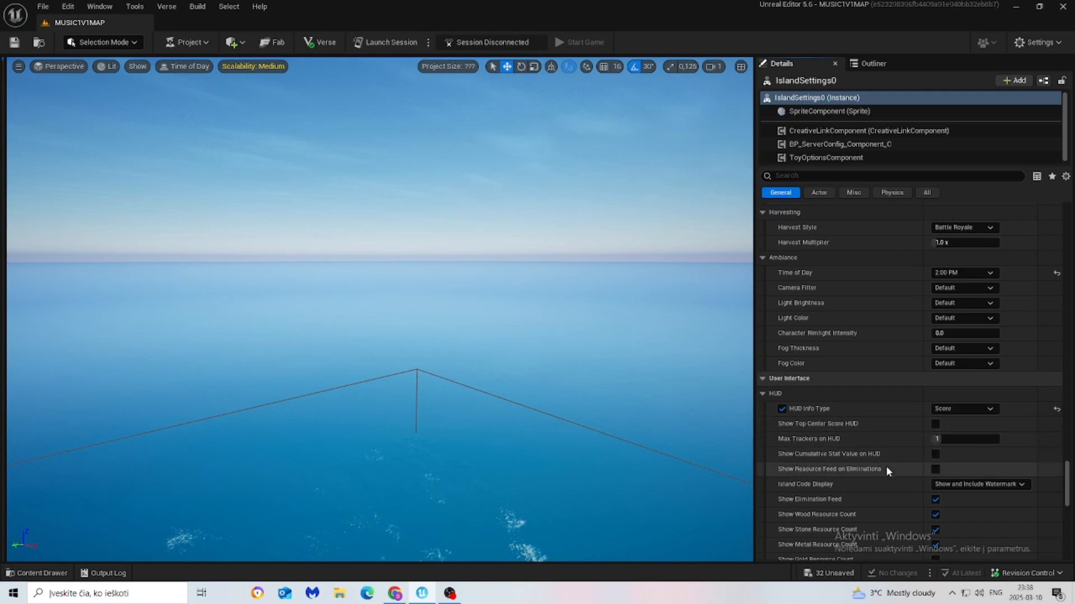
click(960, 484)
click(959, 494)
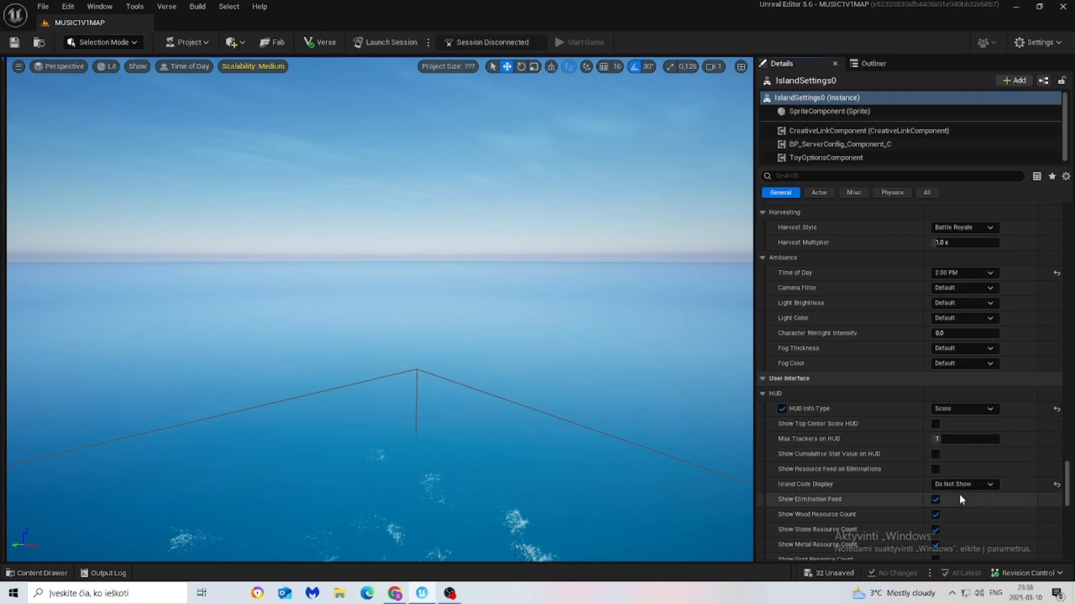
scroll(885, 456, down, 6)
scroll(865, 454, down, 10)
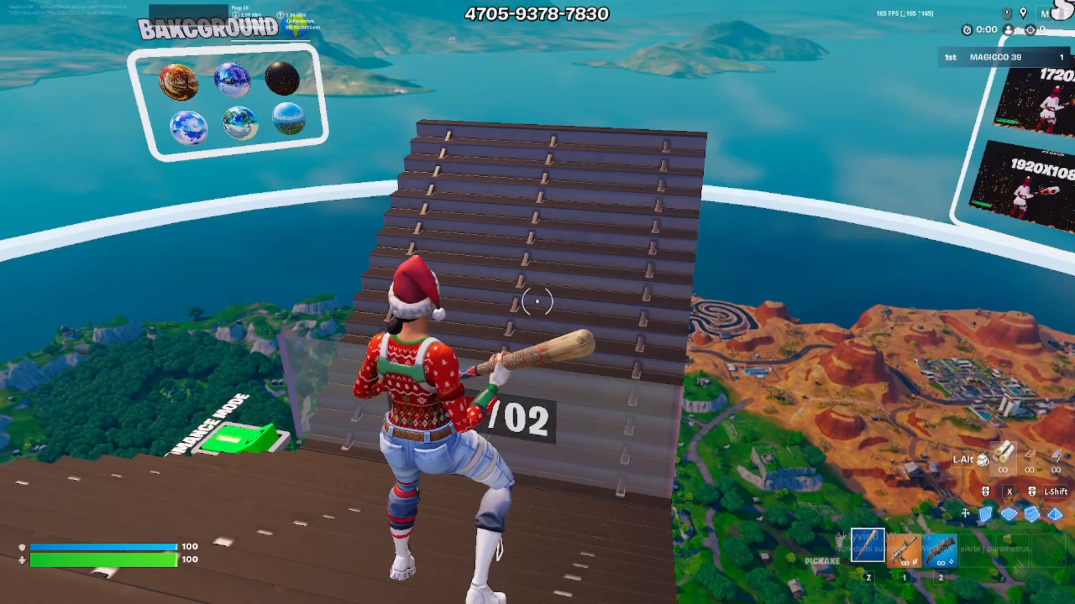
key(w)
key(space)
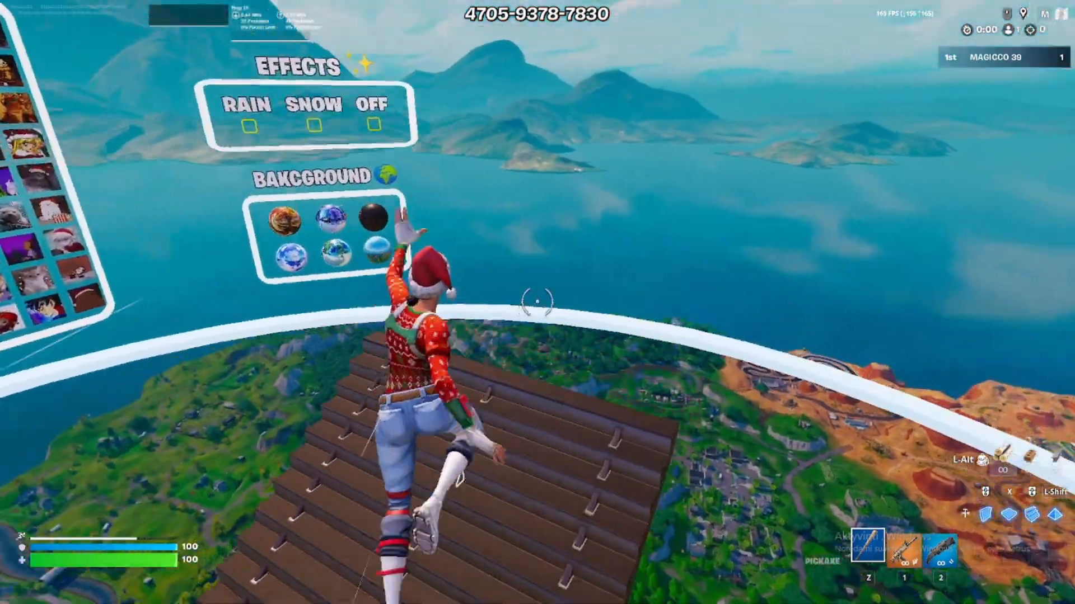
key(w)
key(space)
key(space)
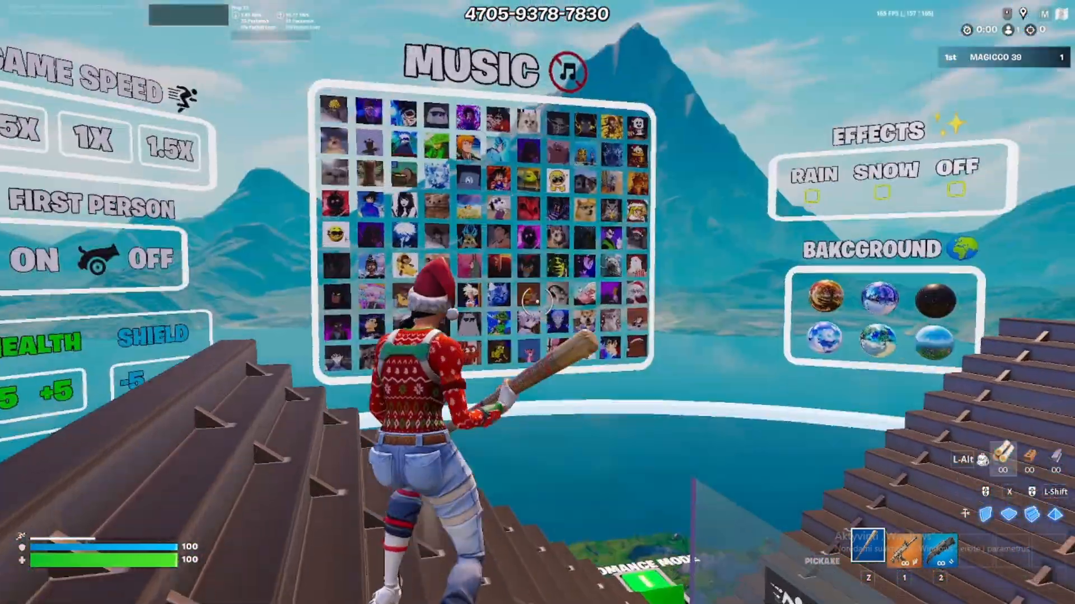
key(w)
key(space)
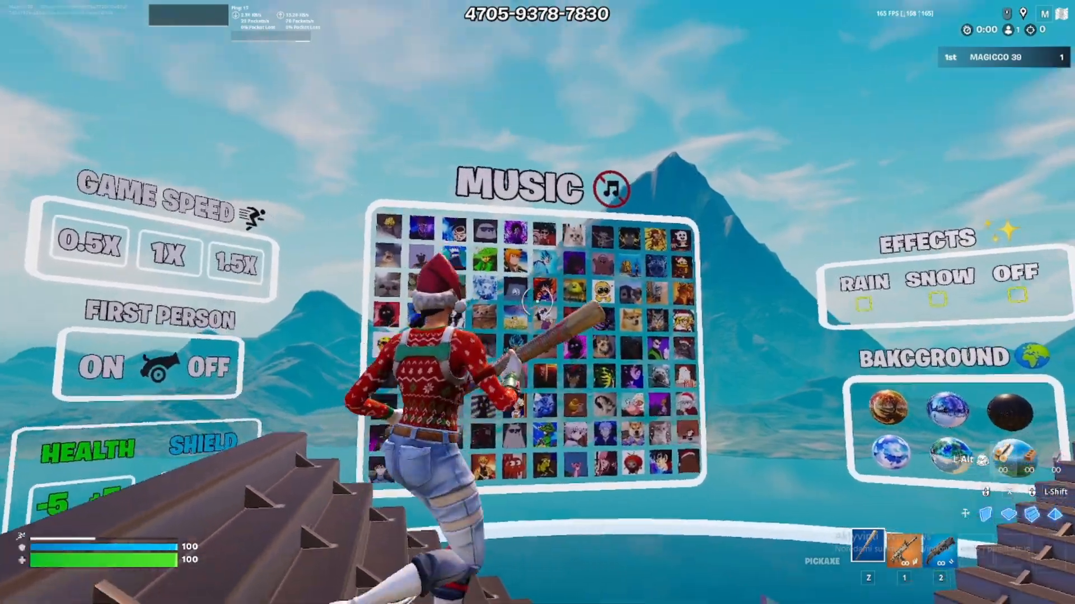
key(w)
key(space)
key(space)
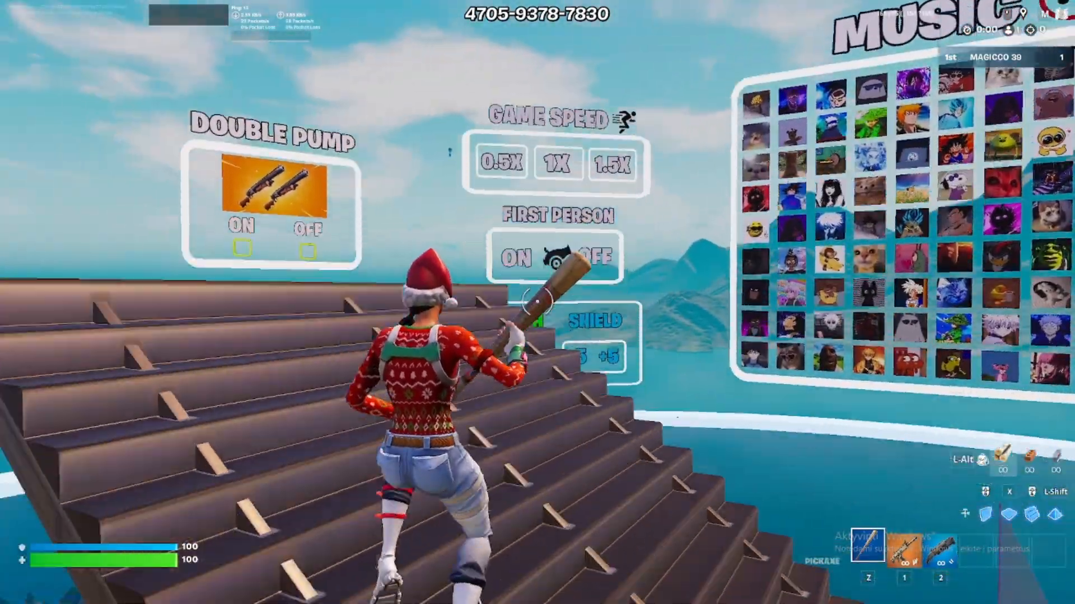
key(w)
key(1)
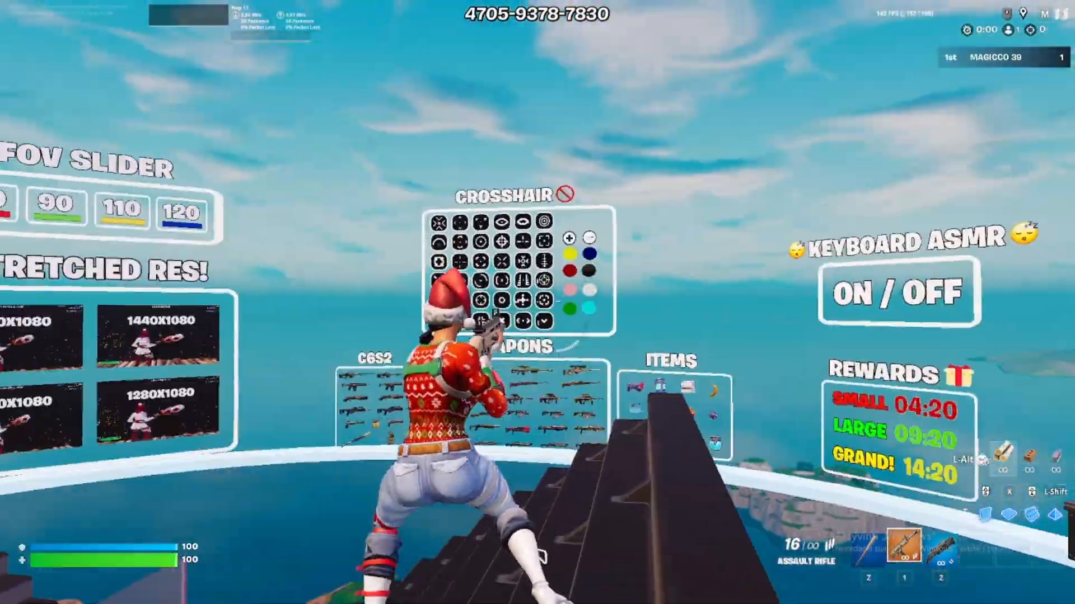
key(w)
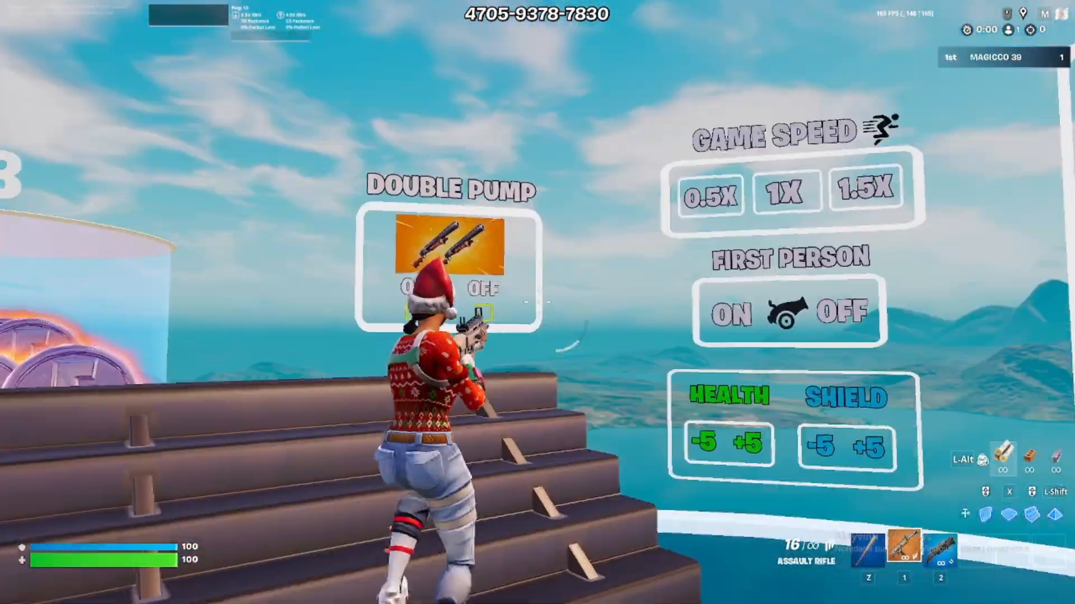
right_click(538, 302)
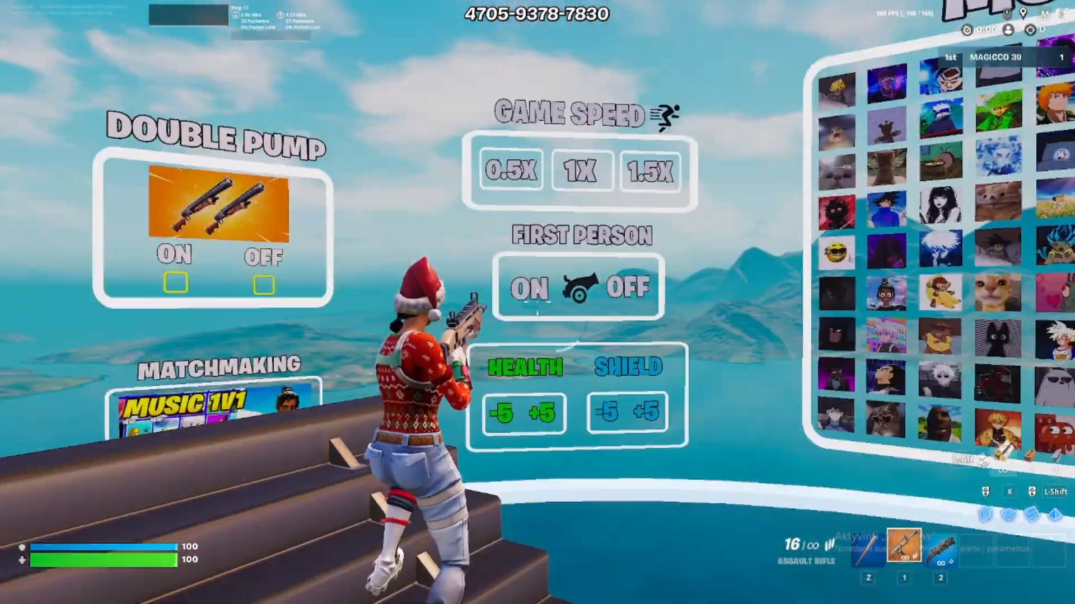
right_click(538, 302)
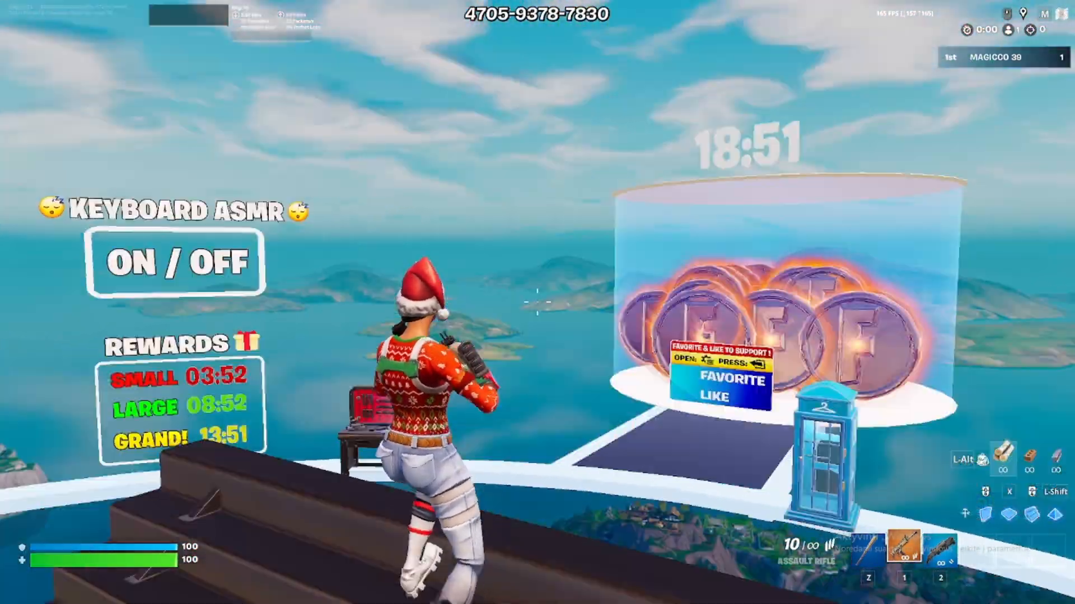
key(z)
key(1)
key(z)
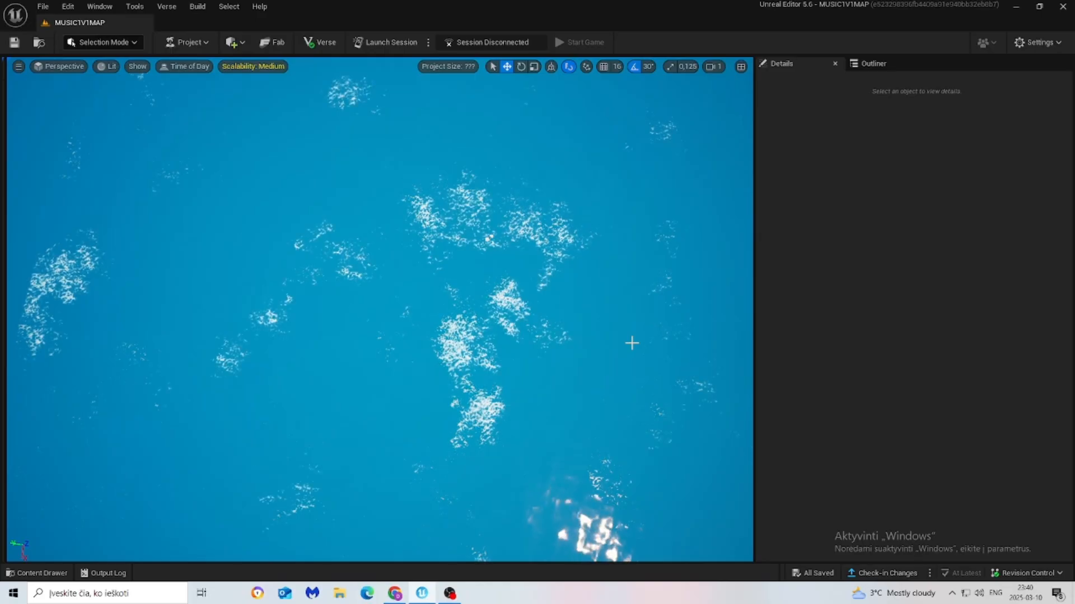
Delete the ocean water surface from the level.
mouse_move(632, 343)
right_down()
mouse_move(632, 185)
mouse_move(632, 330)
right_up()
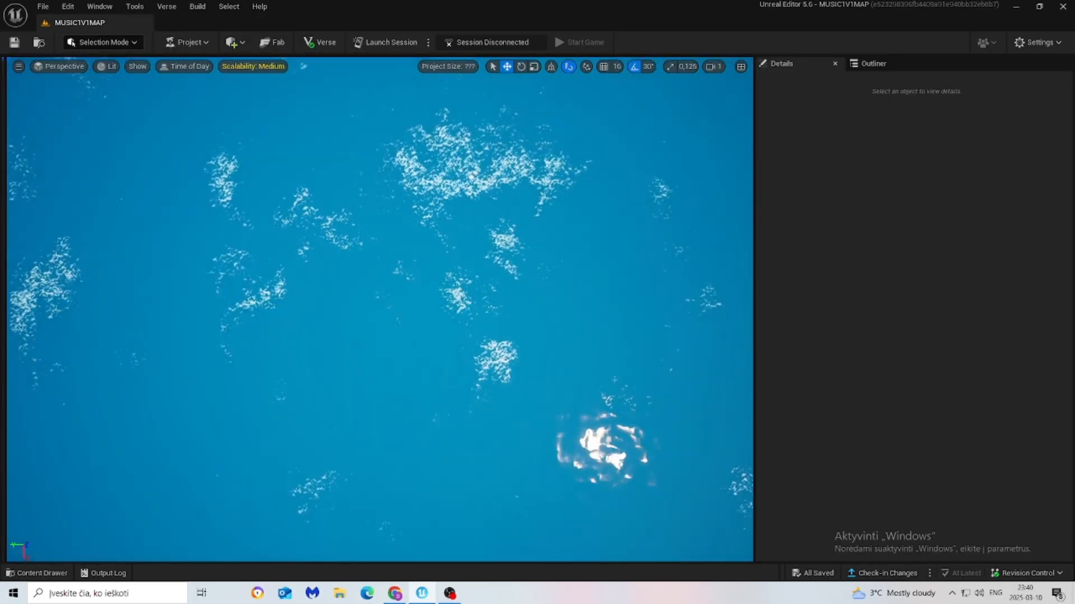
click(711, 67)
right_drag(660, 191, 660, 269)
key(w)
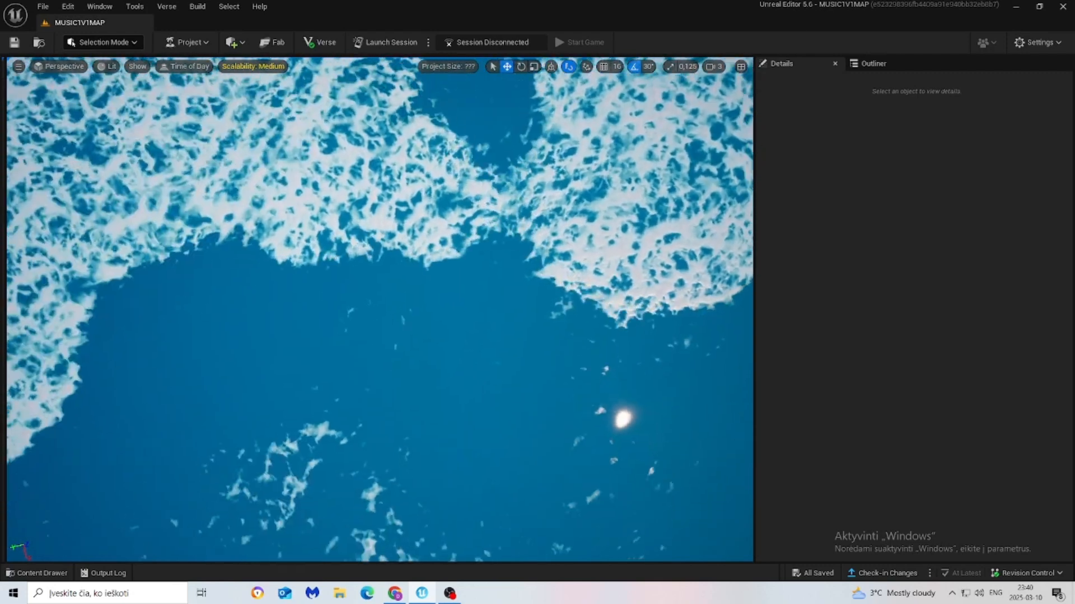
key(s)
click(299, 208)
key(Delete)
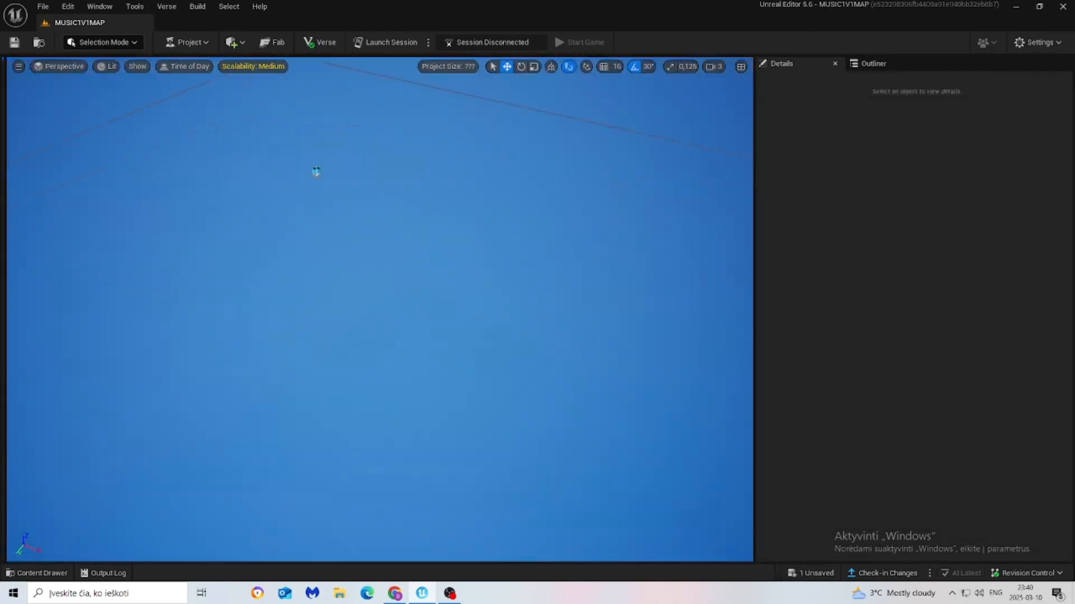
Place a Cylinder shape in the empty level.
click(235, 44)
mouse_move(260, 106)
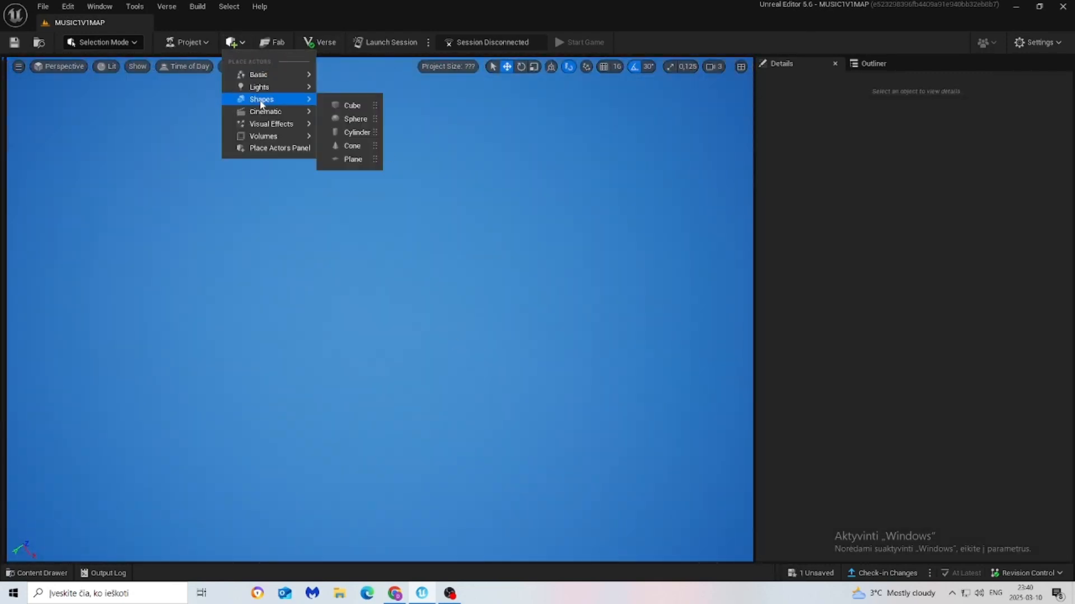
click(354, 133)
drag(379, 306, 465, 147)
Flatten the cylinder by scaling its height down to about 0.2.
click(534, 67)
right_drag(425, 185, 537, 145)
key(f)
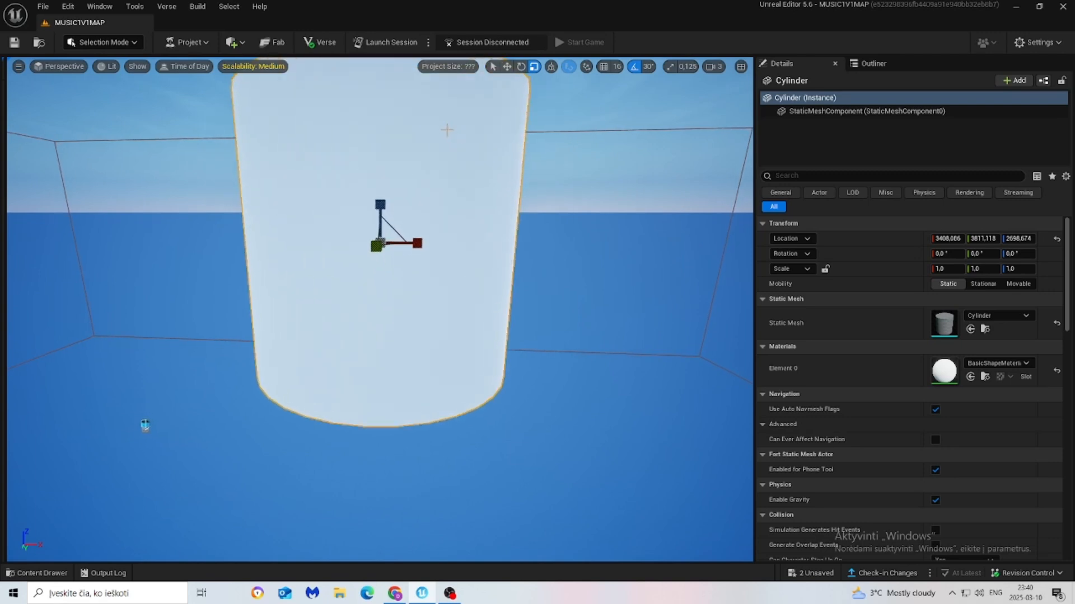
right_drag(453, 121, 401, 221)
scroll(402, 221, down, 5)
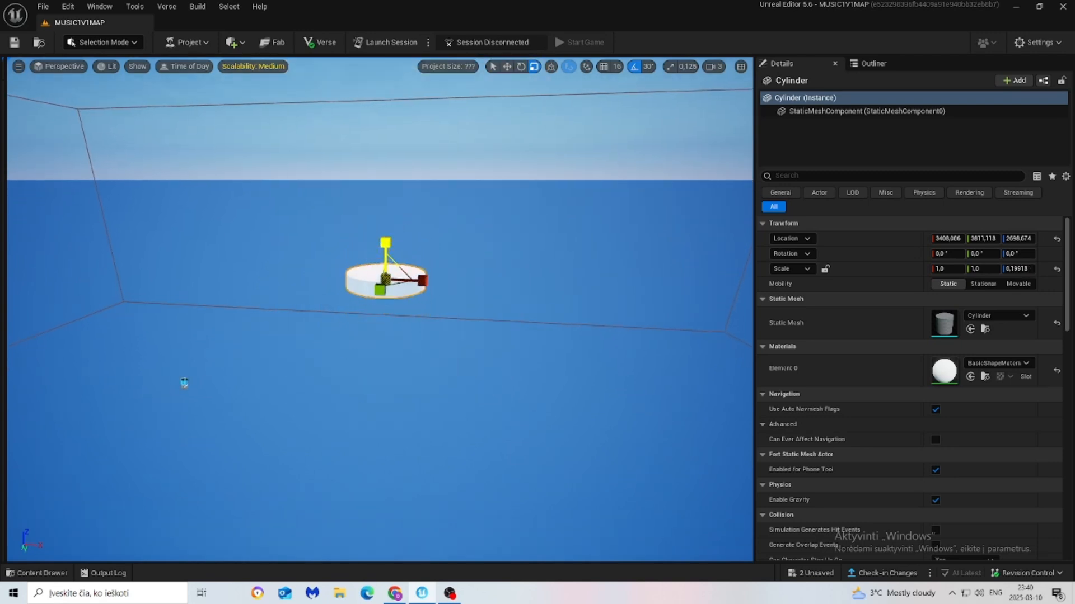
Scale the flattened cylinder into a wide, paper-thin disc, about 26.3 in X, 26 in Y and nearly zero in Z.
right_drag(386, 242, 279, 386)
key(w)
key(s)
key(w)
right_drag(379, 309, 375, 333)
drag(457, 237, 505, 268)
scroll(506, 268, down, 1)
drag(397, 256, 341, 257)
drag(434, 291, 434, 392)
drag(400, 259, 497, 307)
mouse_move(434, 292)
mouse_down()
mouse_move(434, 381)
mouse_move(433, 302)
mouse_up()
drag(396, 256, 358, 256)
drag(434, 291, 434, 316)
right_drag(434, 292, 235, 292)
key(s)
drag(327, 244, 263, 249)
drag(388, 225, 392, 210)
right_drag(393, 210, 224, 210)
key(s)
drag(450, 305, 476, 309)
click(144, 461)
right_drag(144, 456, 67, 207)
click(542, 200)
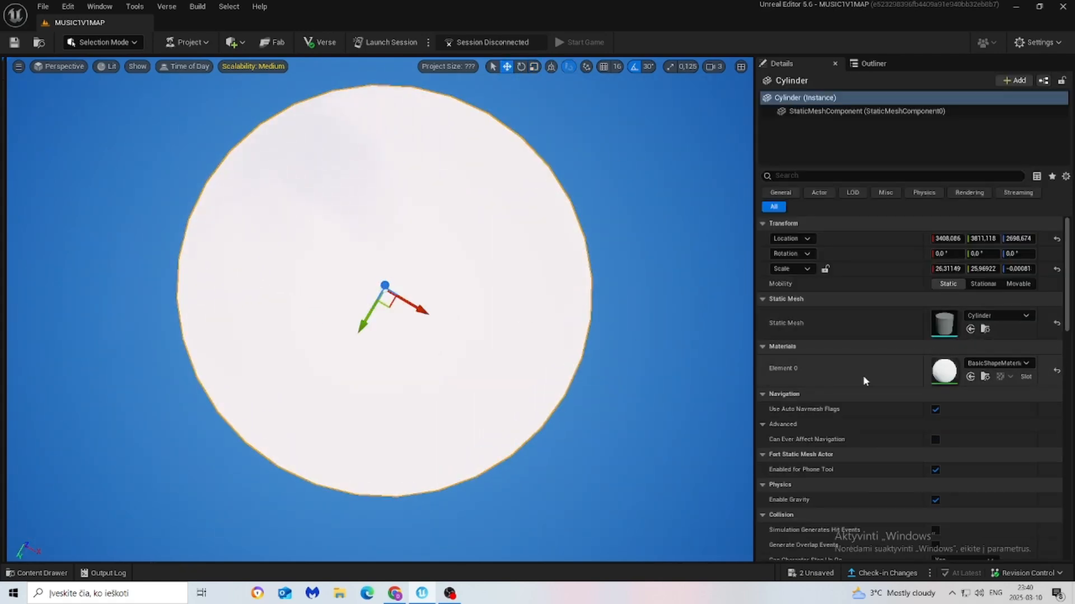
Try the MI Asphalt Black material on the disc.
click(995, 365)
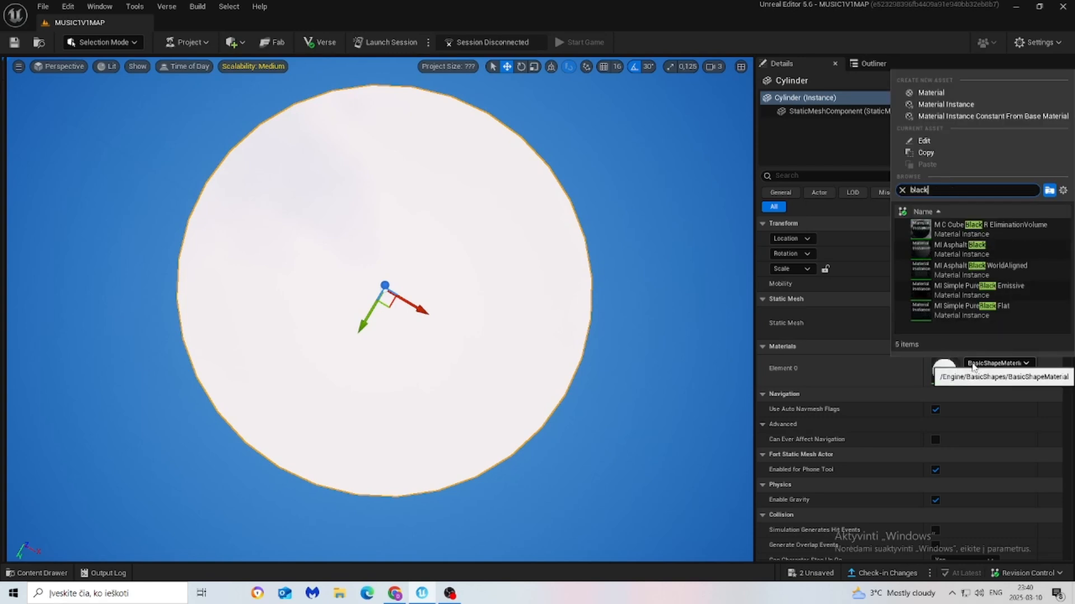
click(995, 258)
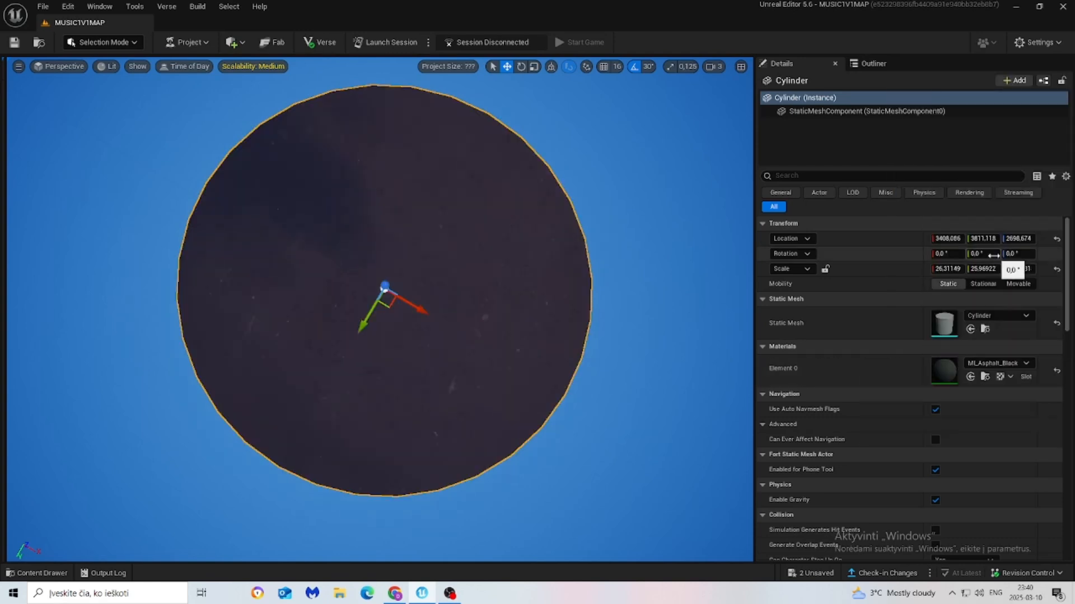
Search the materials for black and apply M C Cube Black R EliminationVolume to the disc.
click(997, 363)
text(black)
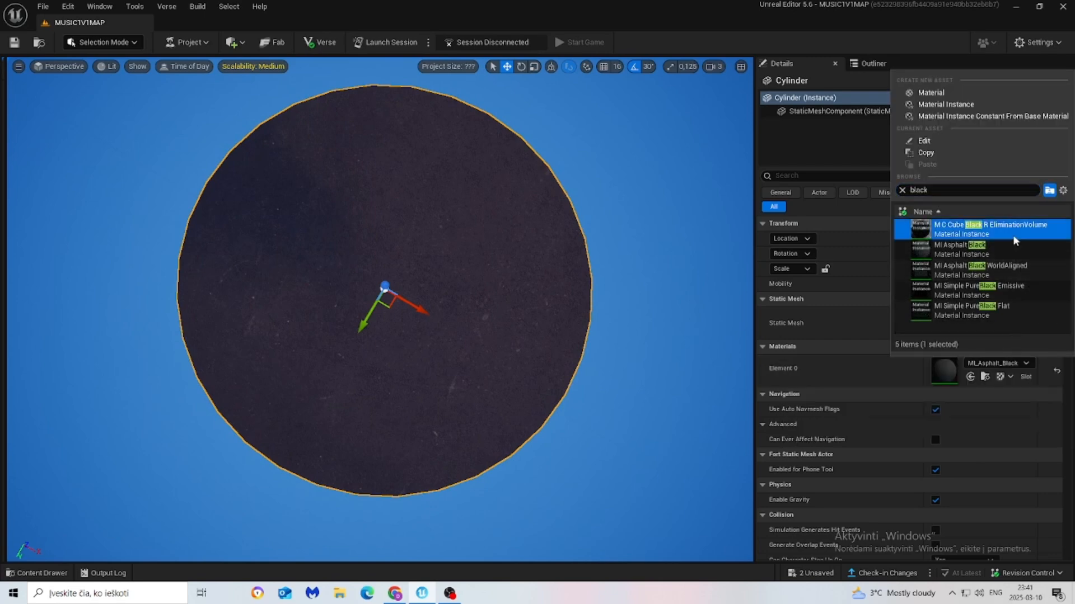
click(1013, 234)
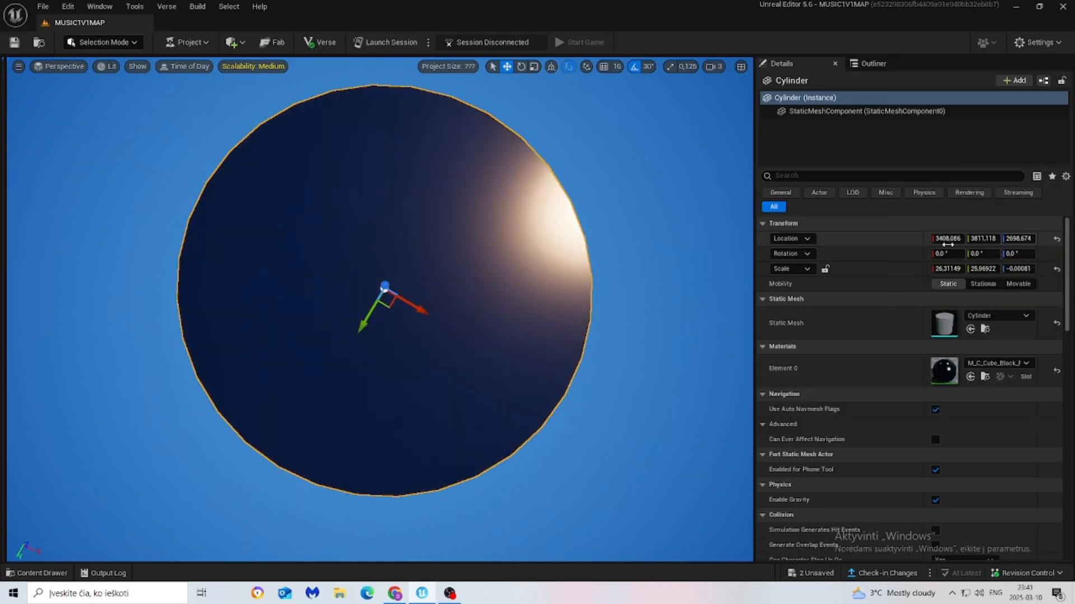
Search the Fortnite content folder for ring and place a white Metal Ring 01 at the disc.
key(s)
right_drag(380, 310, 112, 559)
click(48, 572)
click(47, 493)
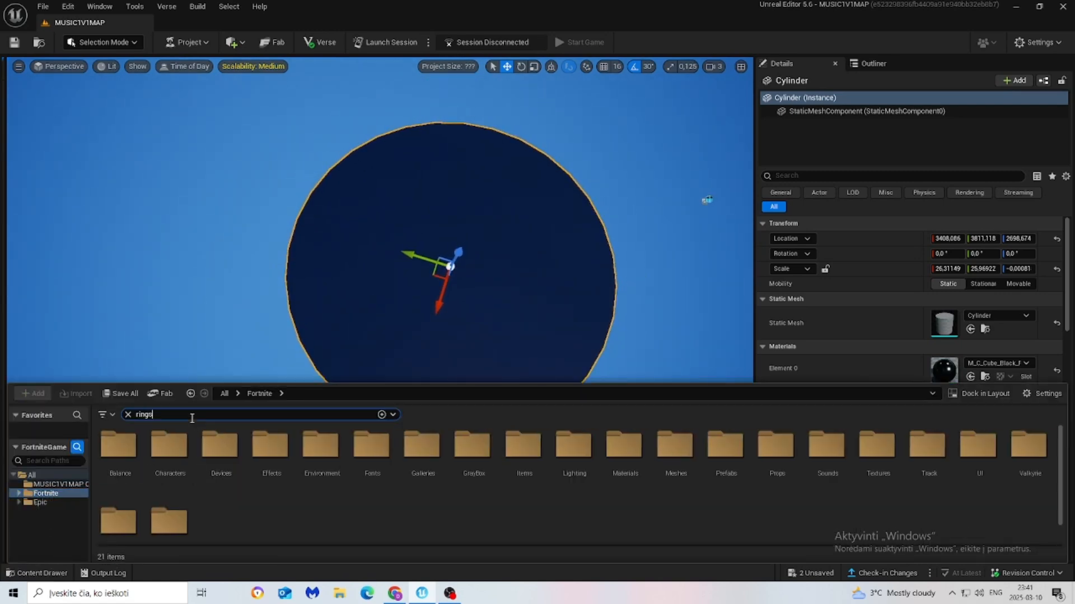
key(BackSpace)
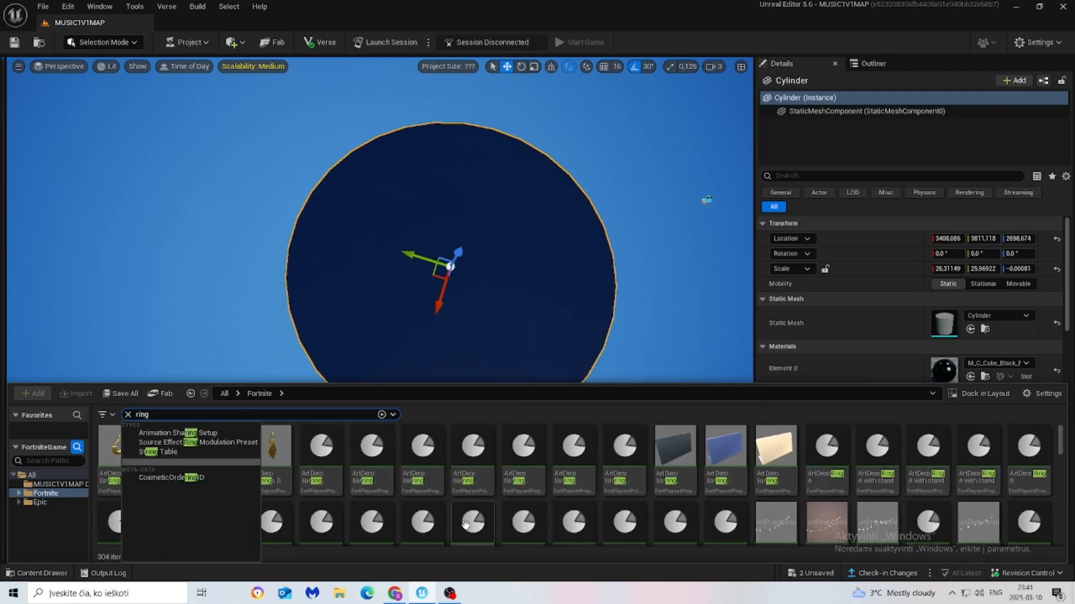
click(586, 501)
scroll(585, 502, down, 5)
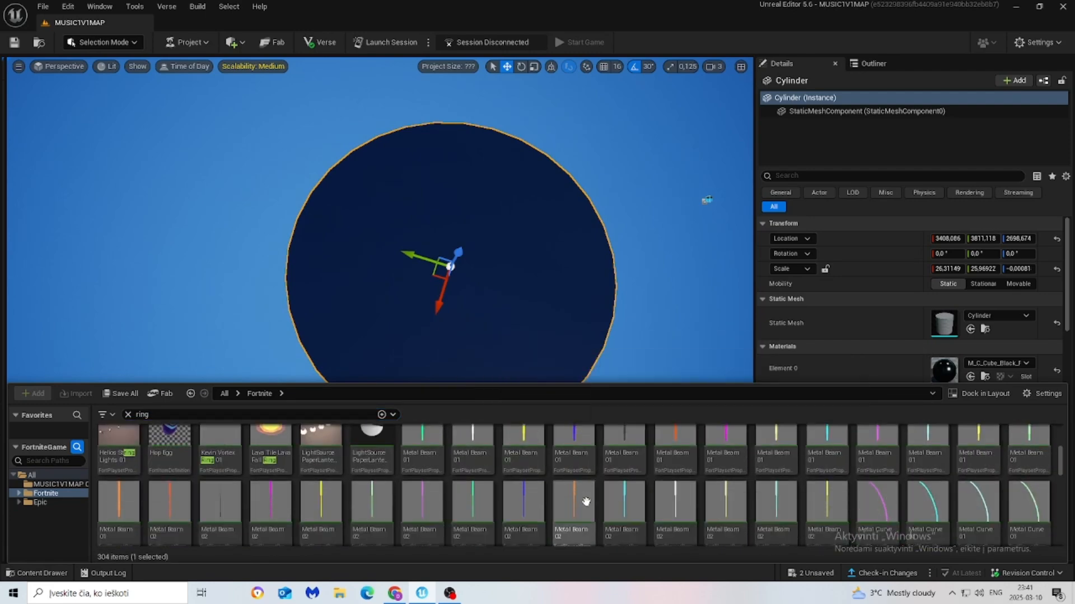
scroll(582, 506, down, 3)
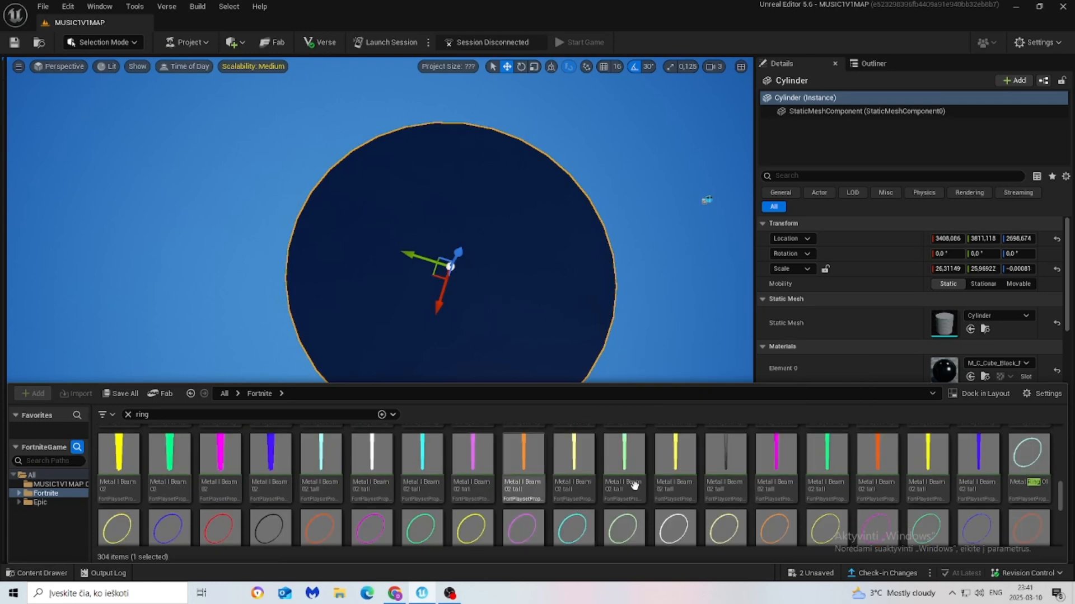
drag(484, 294, 486, 297)
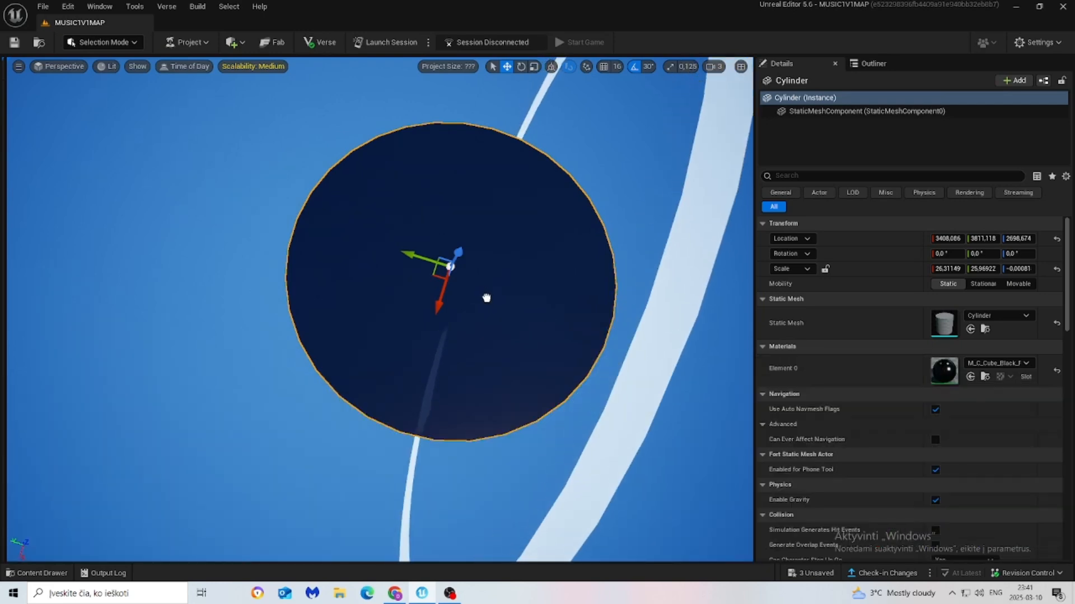
Rotate the white metal ring 90° about the X axis so it lies flat with the disc.
click(518, 67)
right_drag(558, 267, 616, 205)
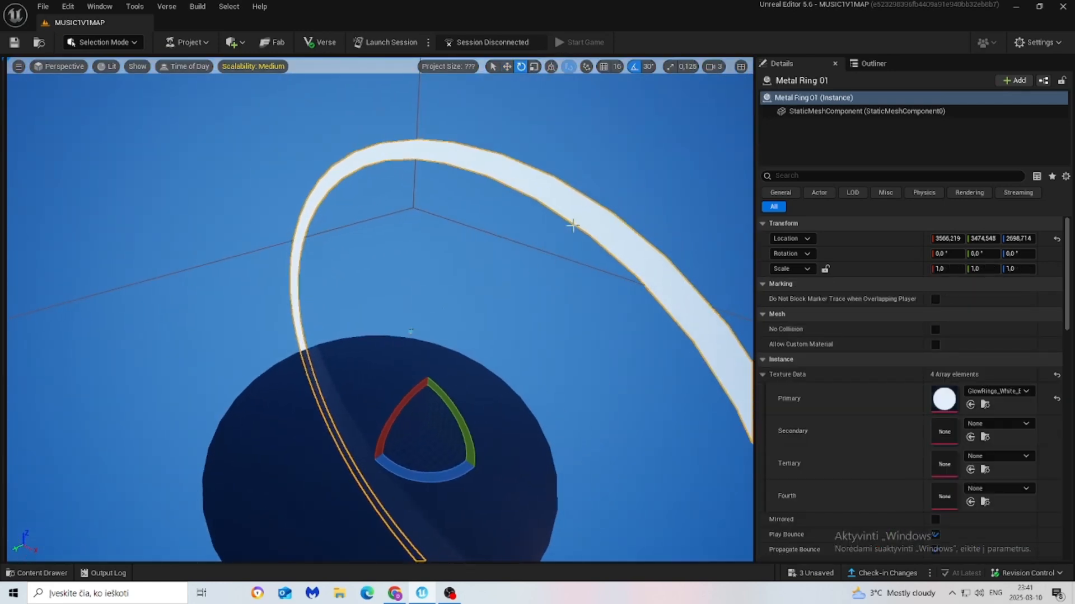
drag(411, 393, 369, 463)
right_drag(369, 463, 746, 340)
Scale the white ring down to about 0.51 on X and 0.53 on Z to approach the disc's size.
click(534, 67)
mouse_move(545, 217)
right_down()
mouse_move(526, 313)
mouse_move(476, 264)
mouse_move(545, 218)
right_up()
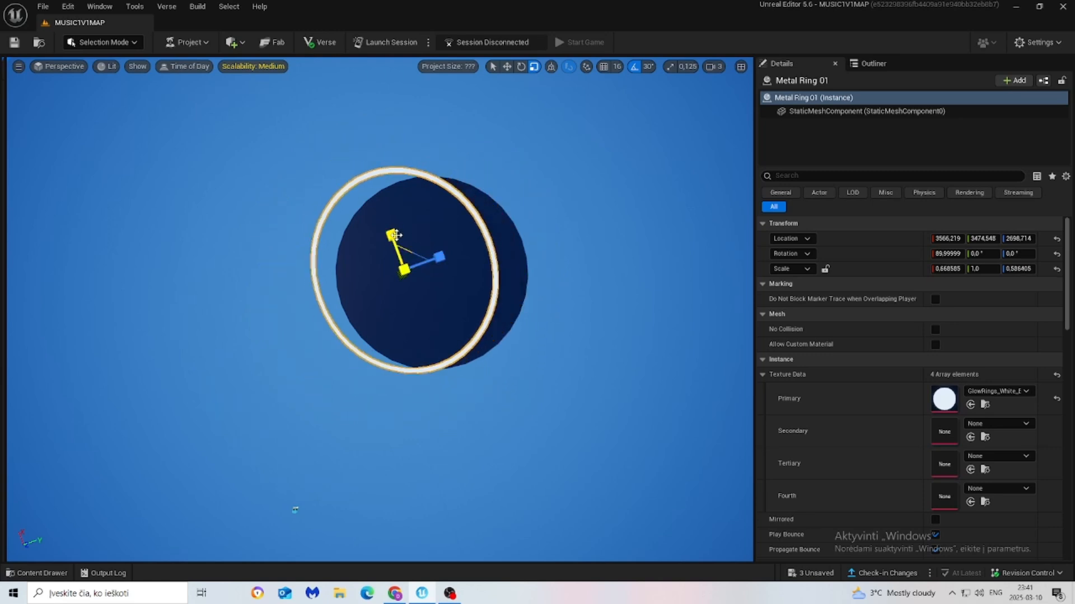
drag(439, 257, 433, 259)
key(Escape)
Move the white ring over the disc's centre at about X 3367, Y 3836, and lower it to about Z 2679.
click(444, 198)
key(w)
right_drag(443, 198, 414, 207)
drag(334, 236, 366, 240)
right_drag(343, 211, 414, 211)
right_drag(56, 289, 586, 413)
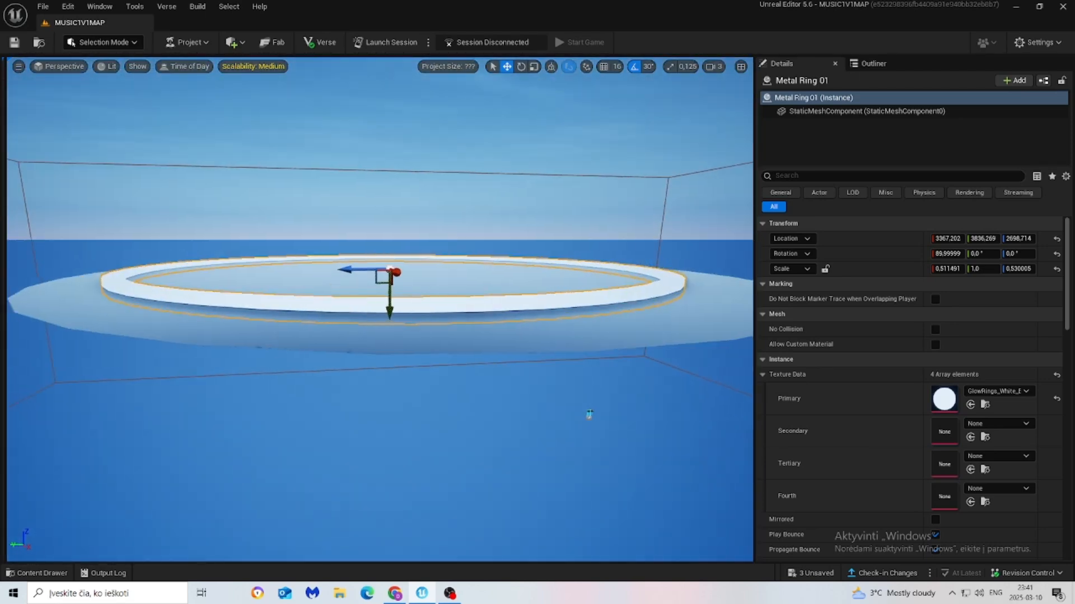
right_drag(390, 311, 526, 127)
key(r)
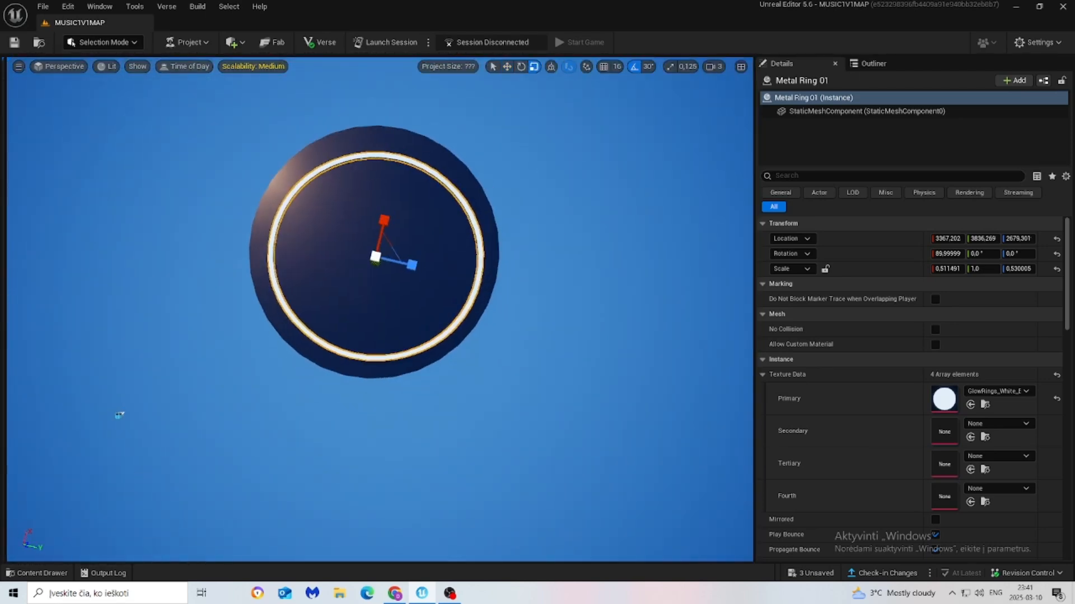
Scale the black disc to about 26.41 by 25.97 and shift it to about X 3374.5 so it fits inside the ring.
key(Escape)
right_drag(390, 311, 336, 224)
click(390, 246)
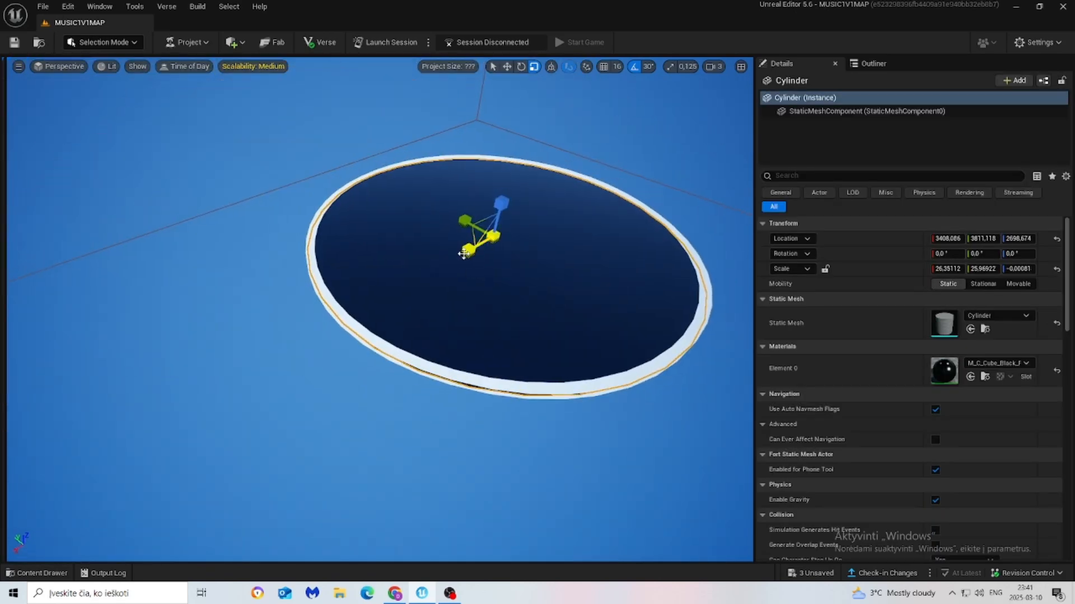
drag(468, 250, 476, 247)
right_drag(494, 249, 616, 291)
click(480, 161)
key(ctrl+z)
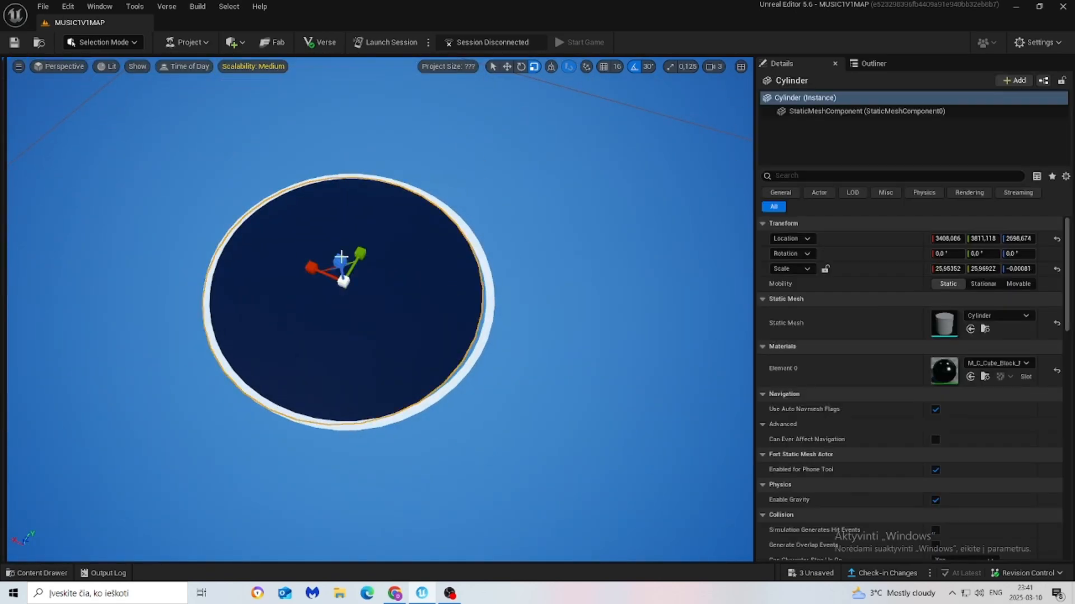
click(392, 237)
key(ctrl+z)
key(w)
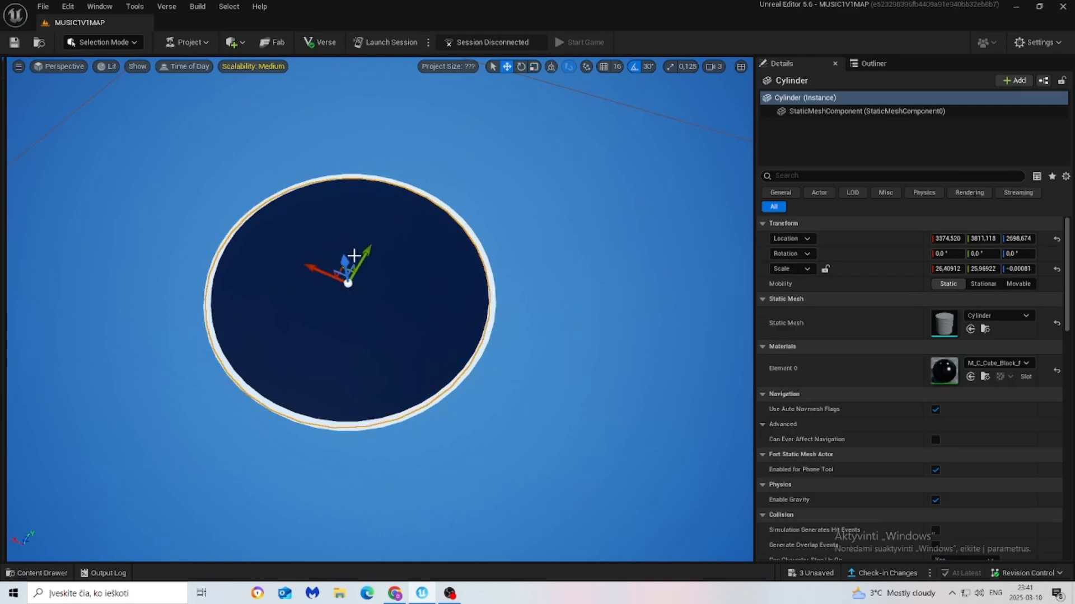
key(Escape)
right_drag(316, 261, 326, 336)
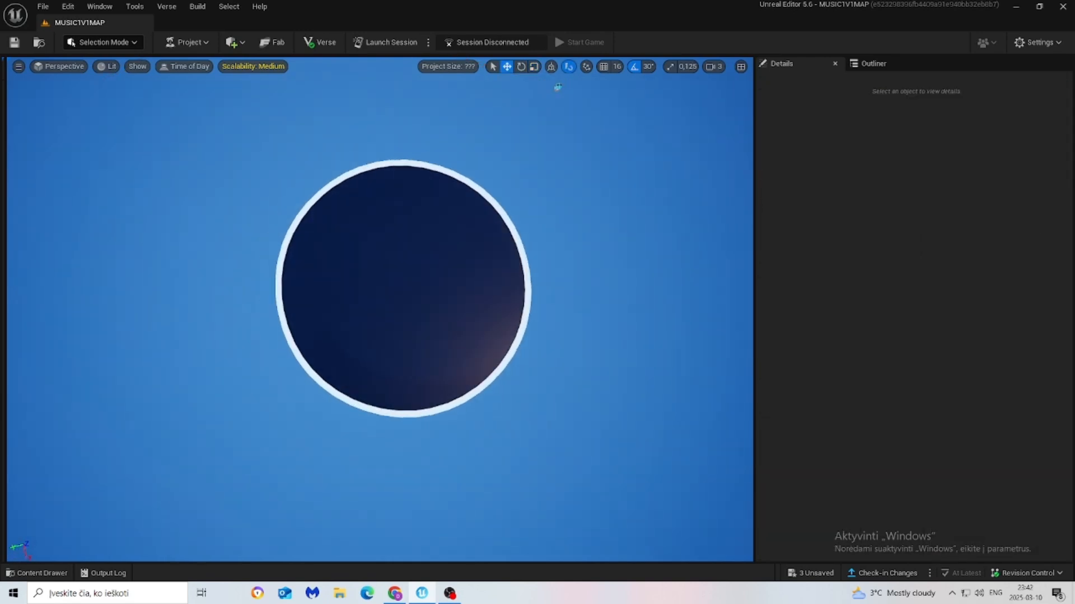
right_drag(595, 473, 582, 436)
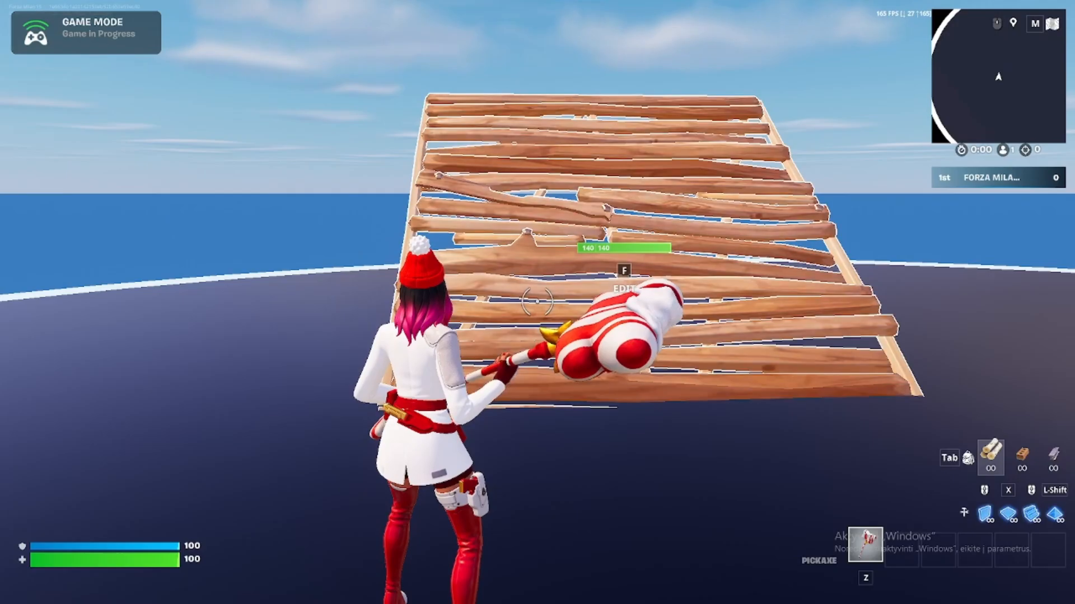
Playtest the island by running around the black platform beside the wooden ramp and looking over its surface and edge.
key(w)
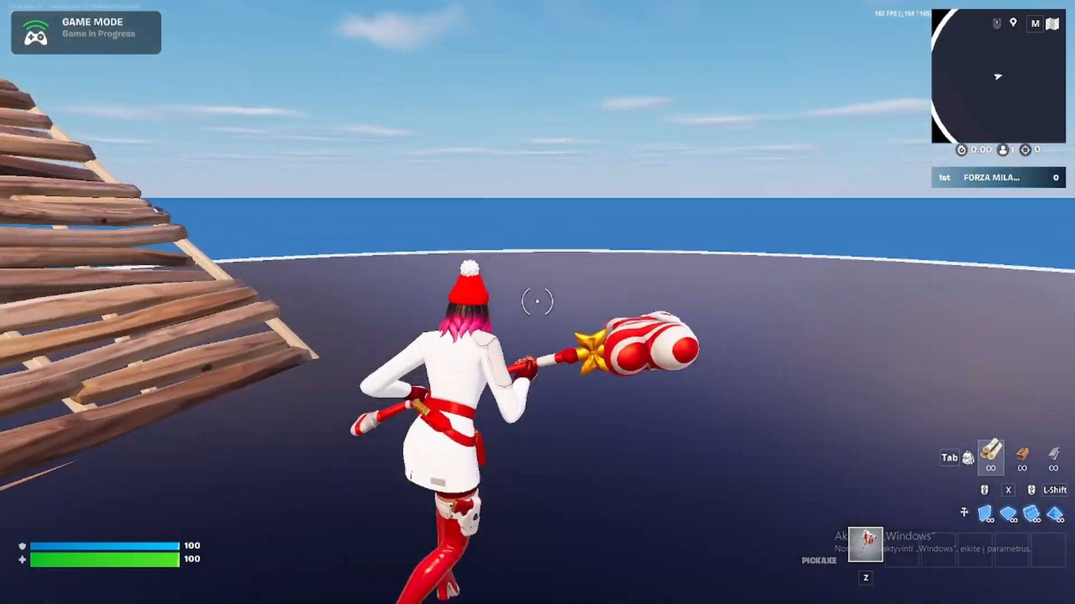
key(c)
click(537, 302)
key(z)
key(w)
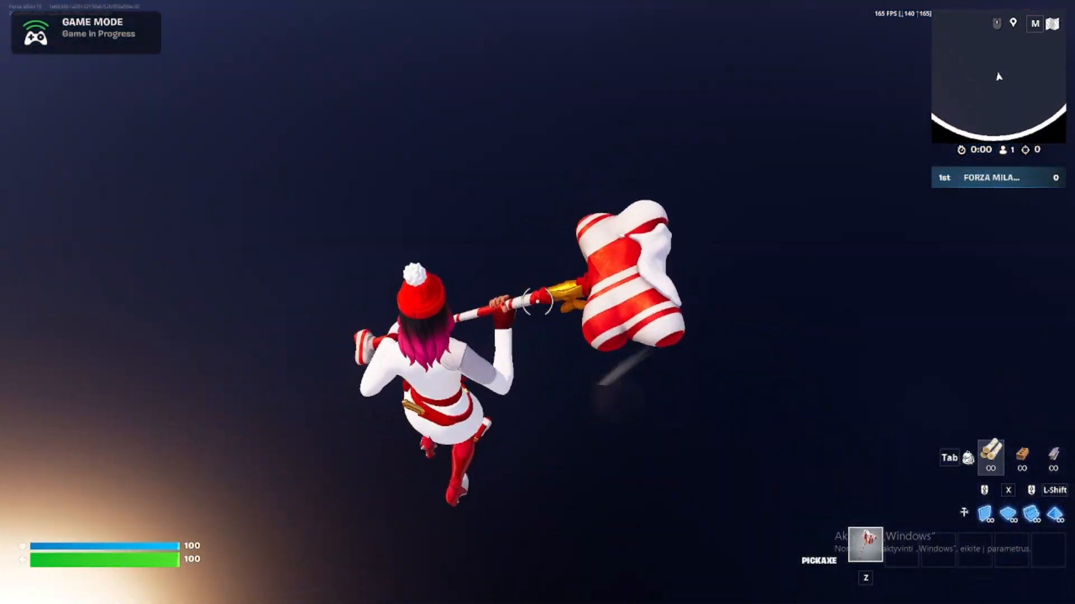
key(q)
key(z)
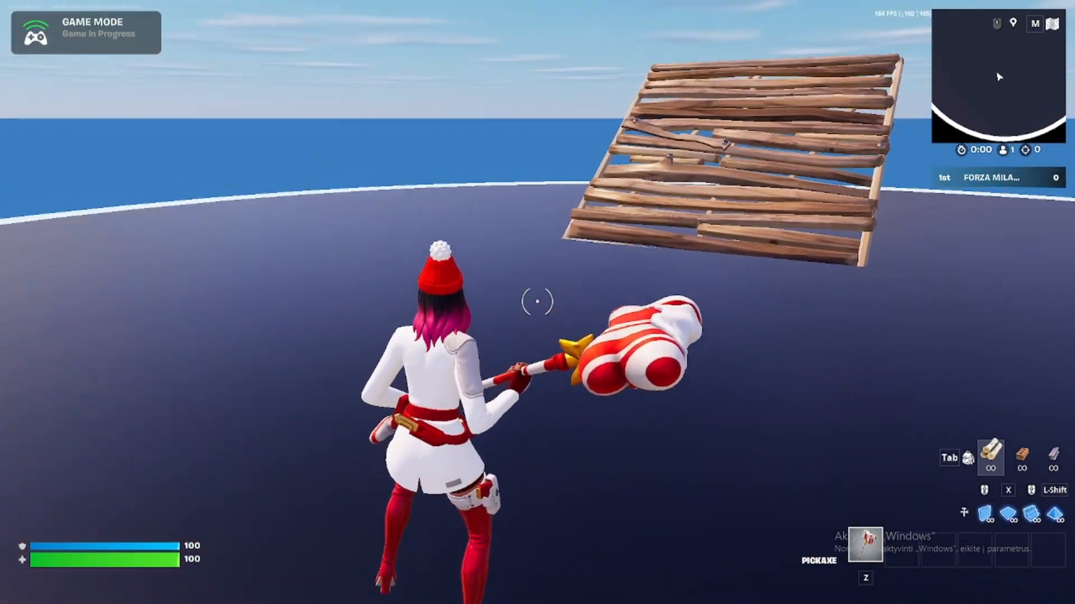
key(w)
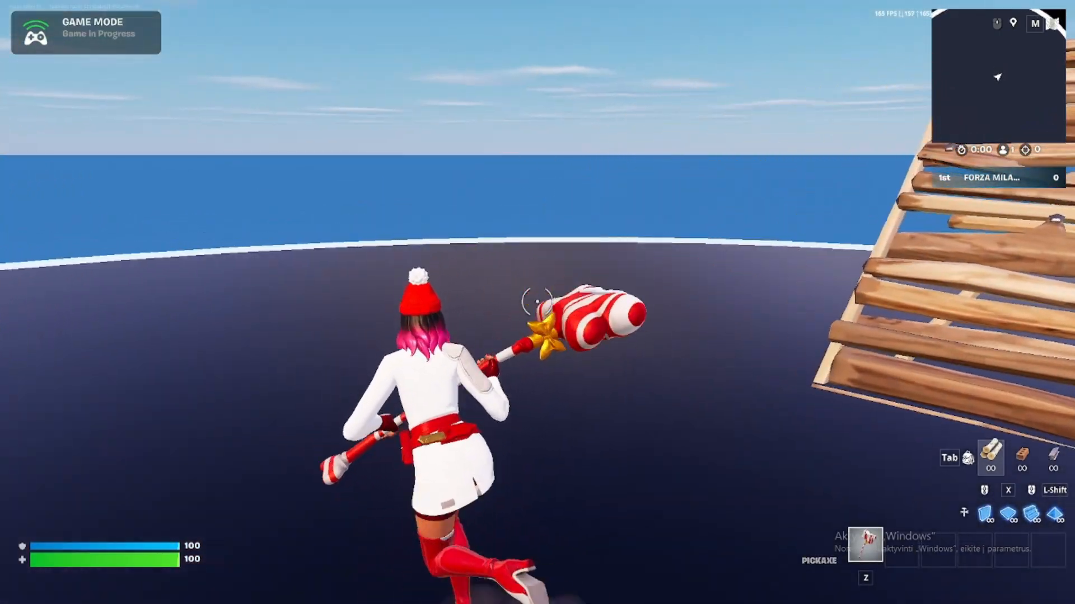
key(w)
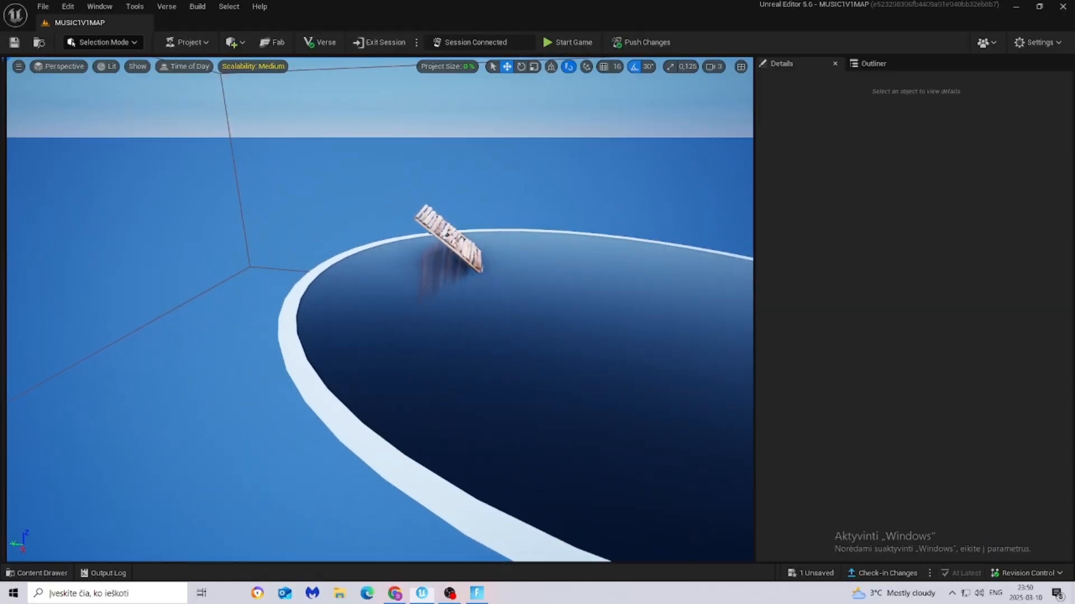
Select the white ring and the black disc together and adjust their height beneath the wooden ramp.
right_drag(351, 374, 634, 346)
click(351, 374)
ctrl+click(269, 425)
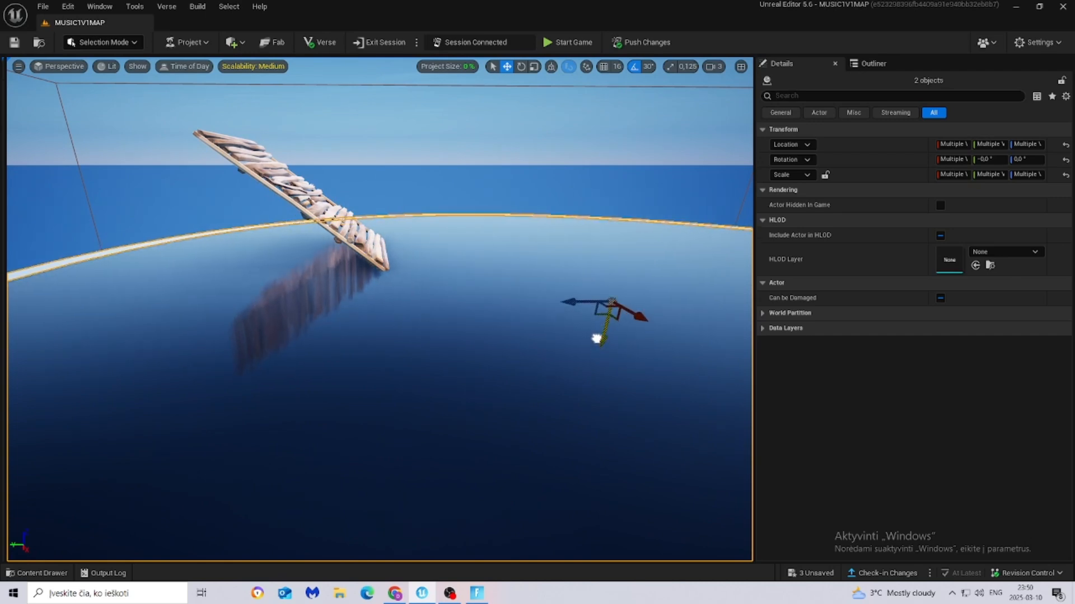
click(465, 330)
right_drag(466, 330, 417, 367)
key(s)
key(w)
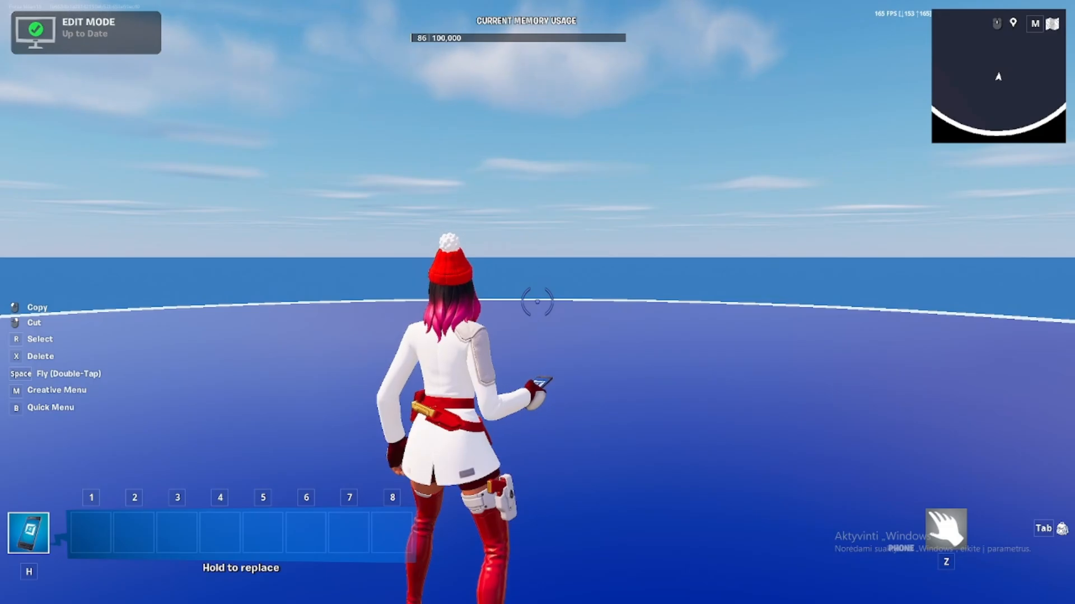
Search the creative galleries for black and add a staircase piece from Structures Gallery Reflective Black to the first quick slot.
key(Tab)
key(Tab)
key(m)
click(173, 19)
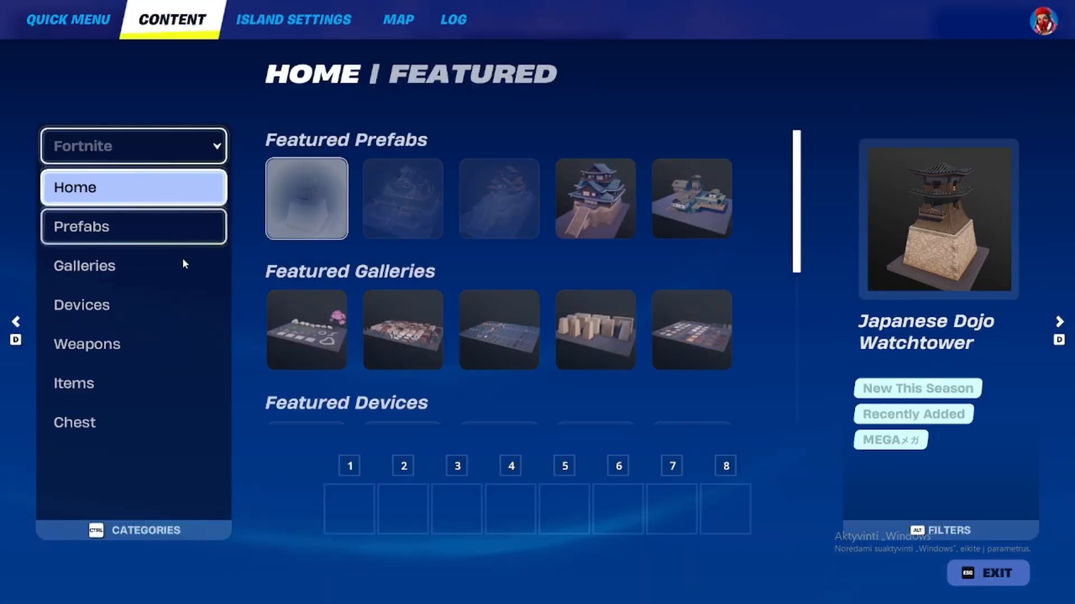
click(187, 260)
click(144, 83)
text(black)
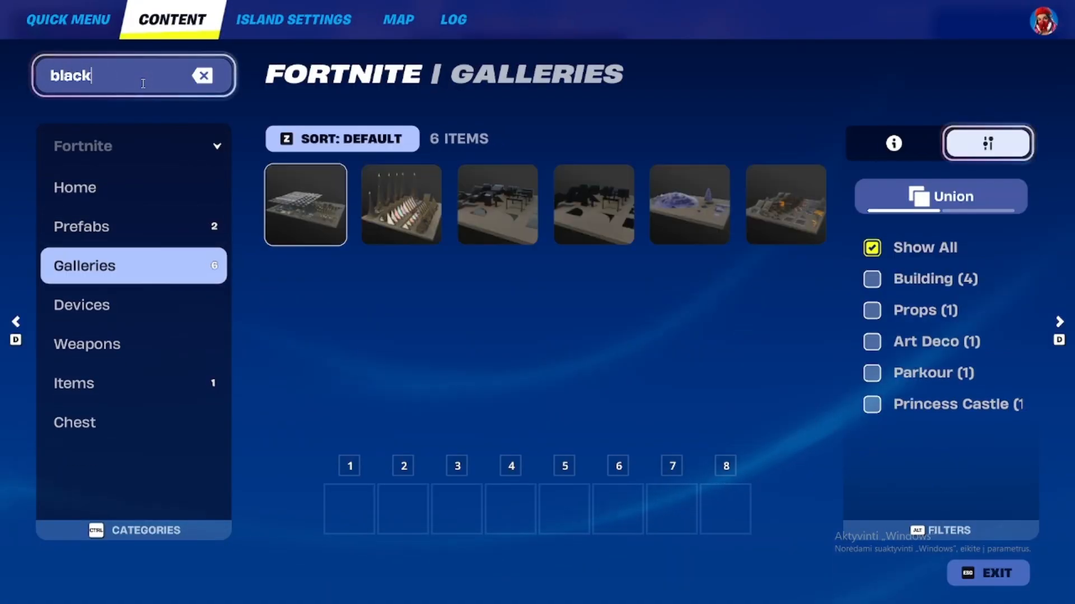
click(495, 202)
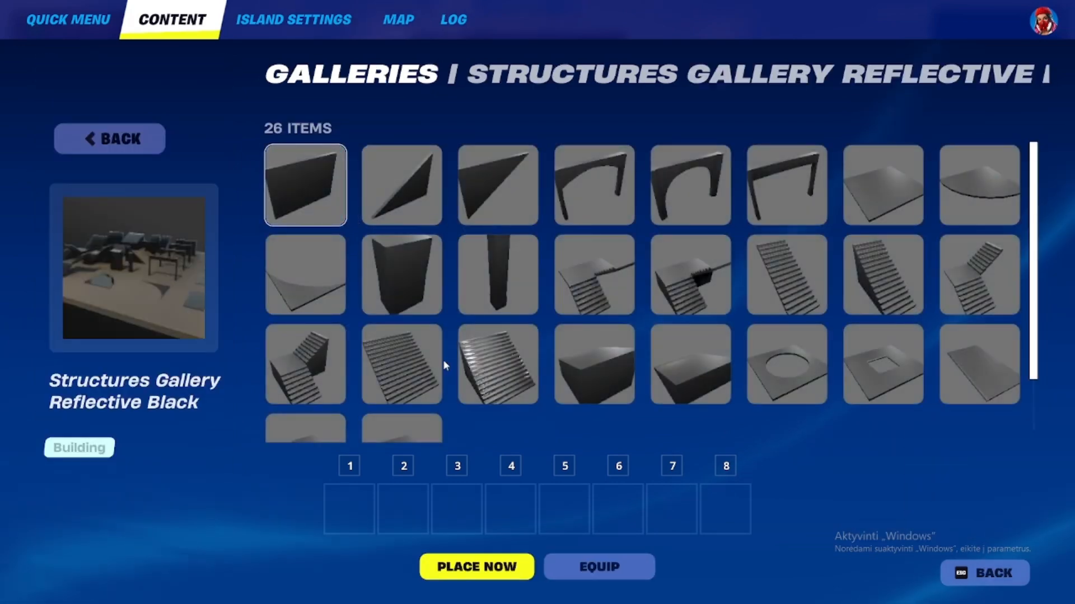
click(360, 512)
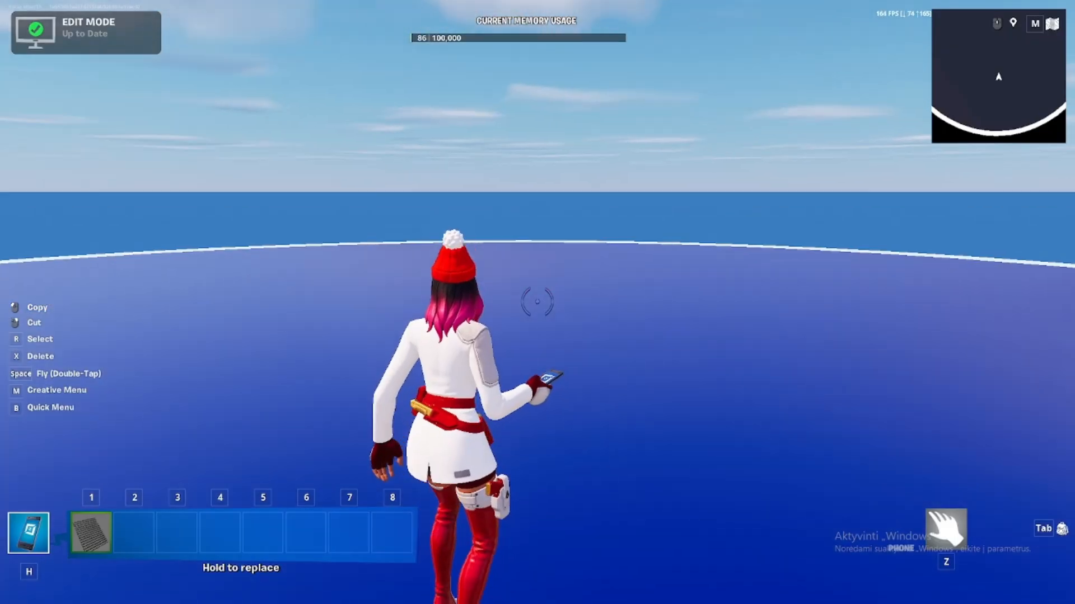
Place two black staircases facing each other in a V shape on the platform, rotating the piece between placements.
key(1)
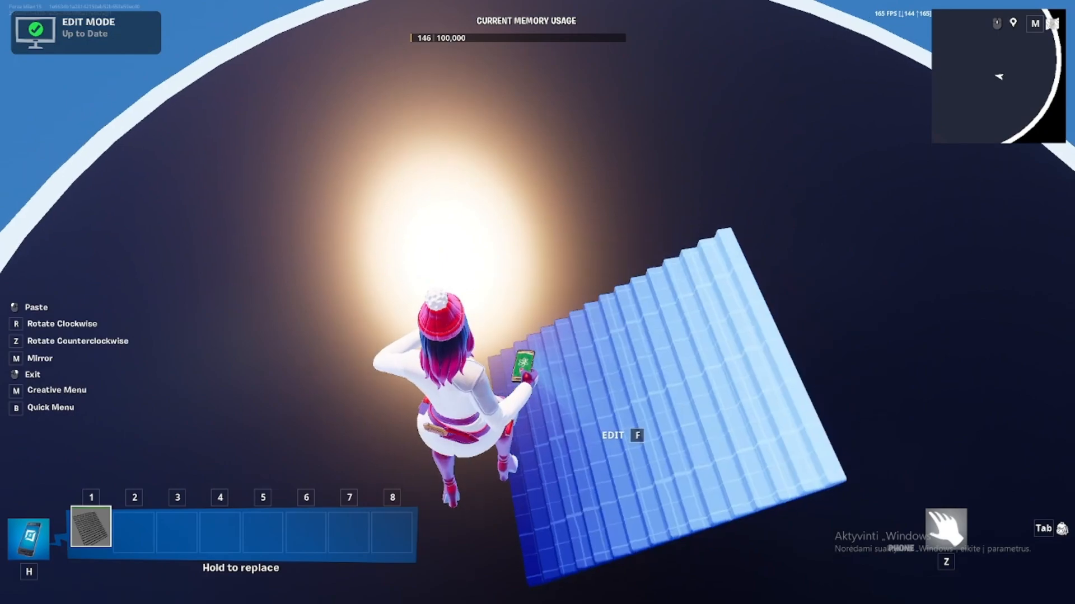
key(r)
key(r)
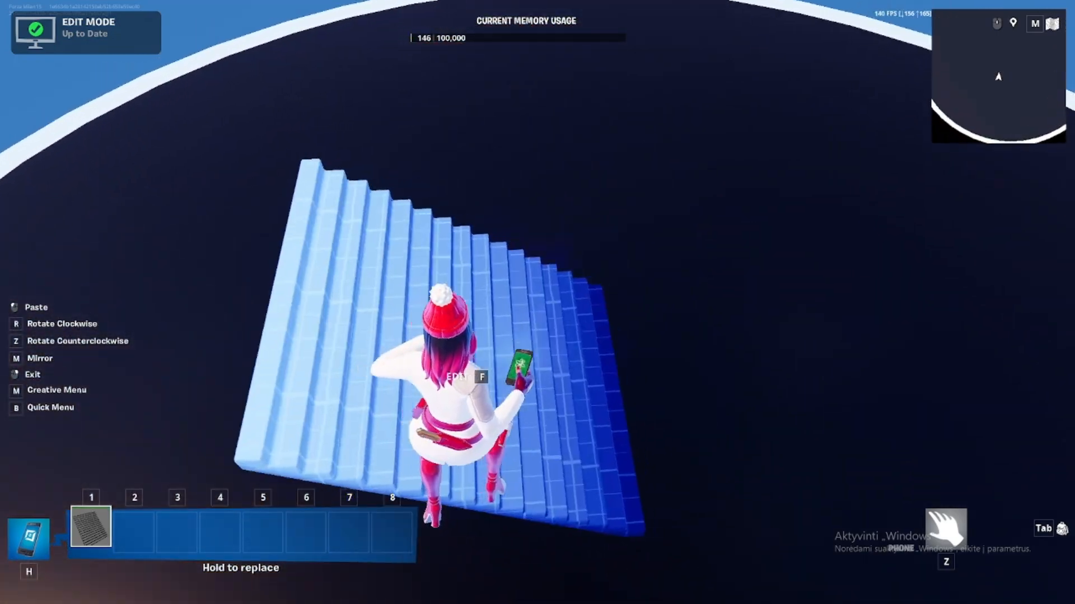
key(r)
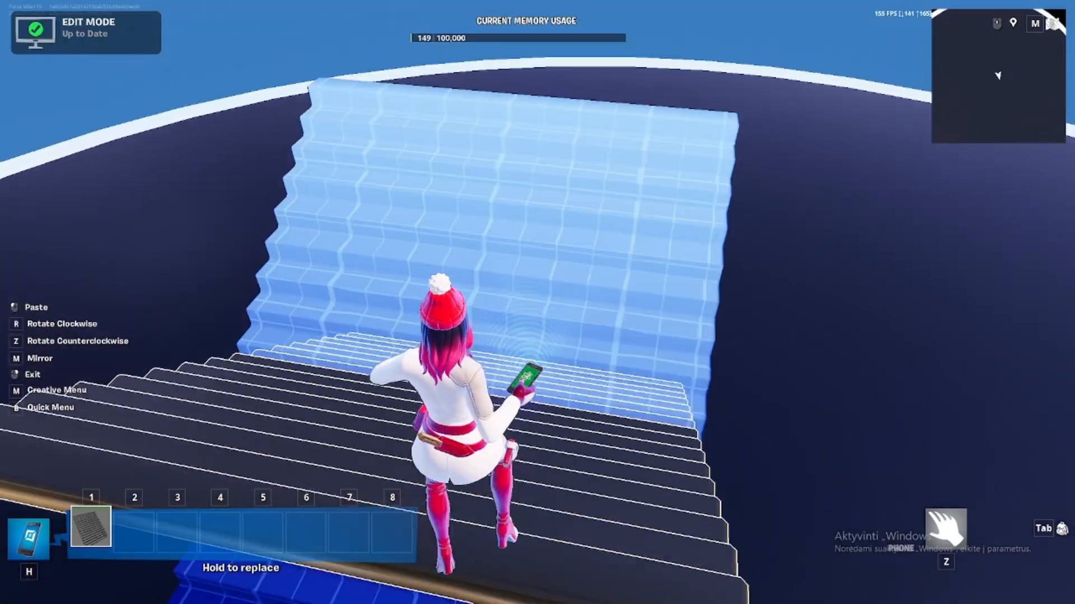
click(537, 303)
key(q)
key(space)
key(z)
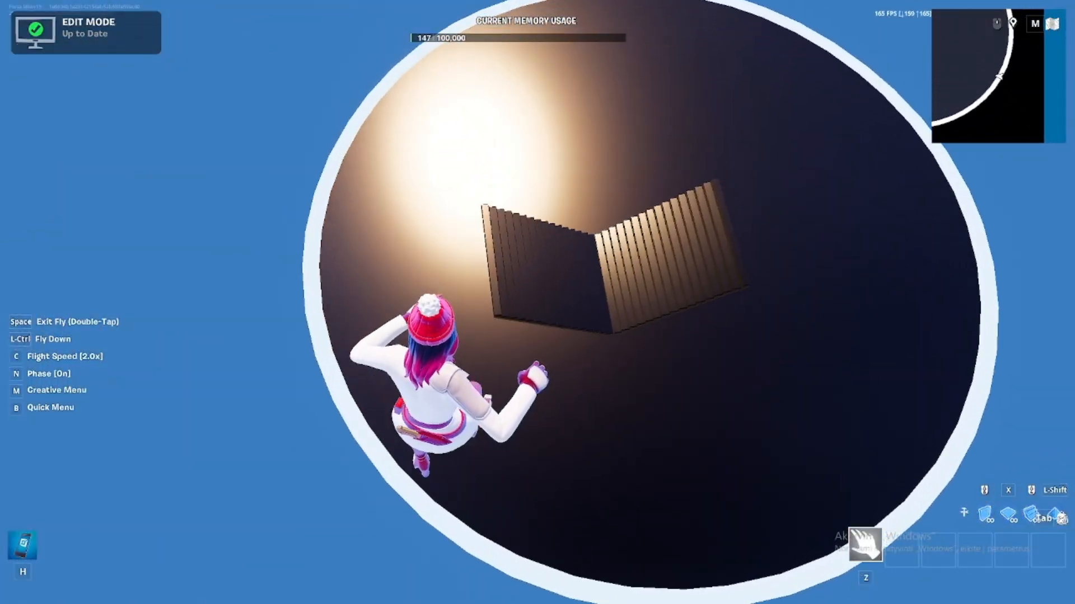
key(h)
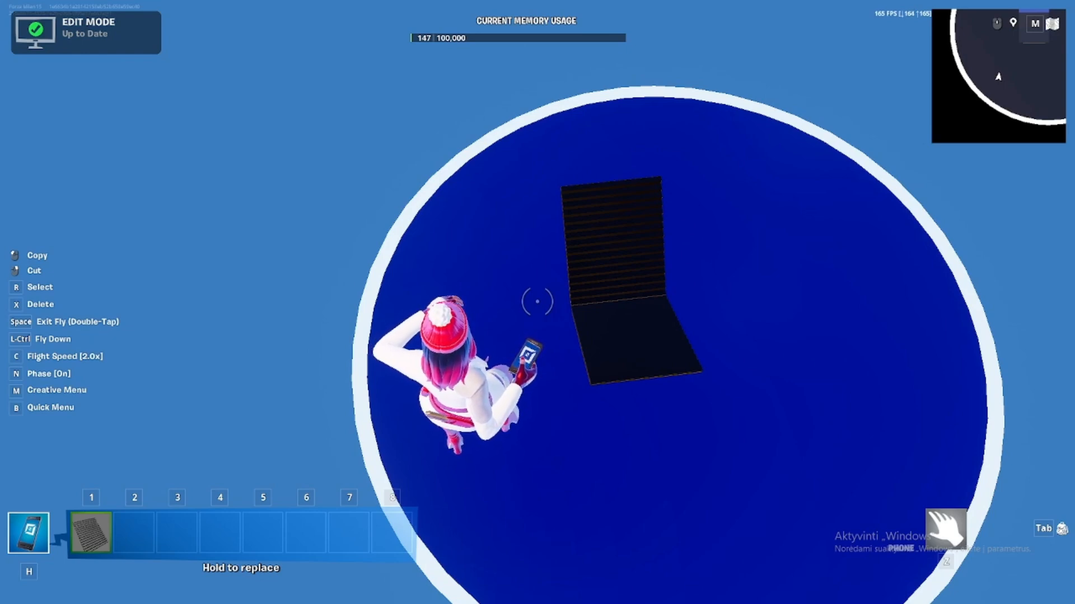
Switch to Unreal Editor, select the disc and ring together, and move them so the platform is centred under the staircases.
key(alt+Tab)
right_drag(540, 301, 574, 287)
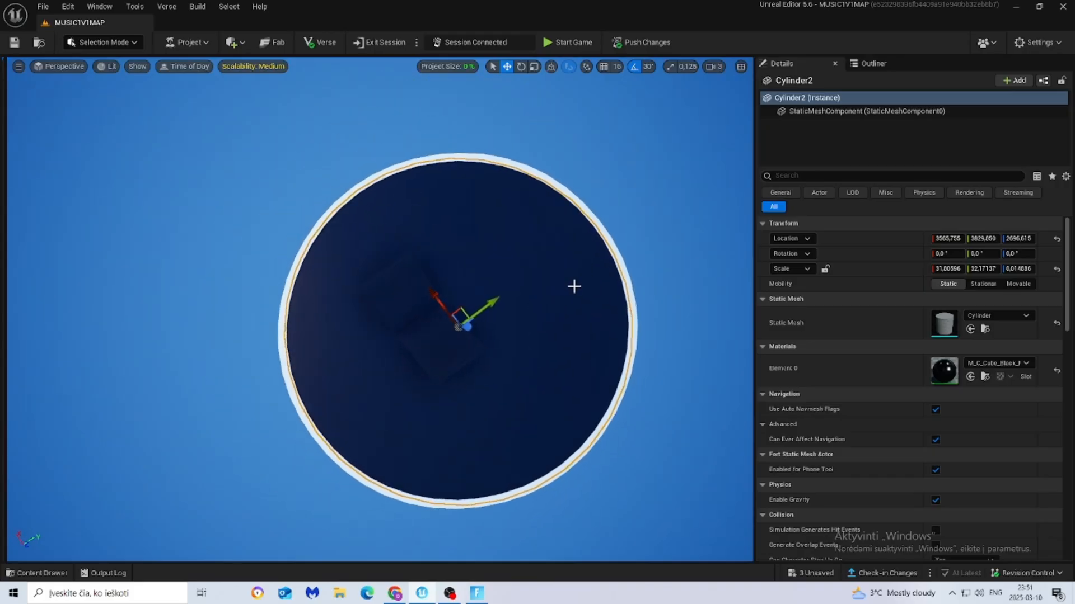
ctrl+click(404, 307)
drag(488, 302, 460, 319)
right_drag(460, 319, 235, 341)
right_drag(83, 164, 267, 93)
click(267, 93)
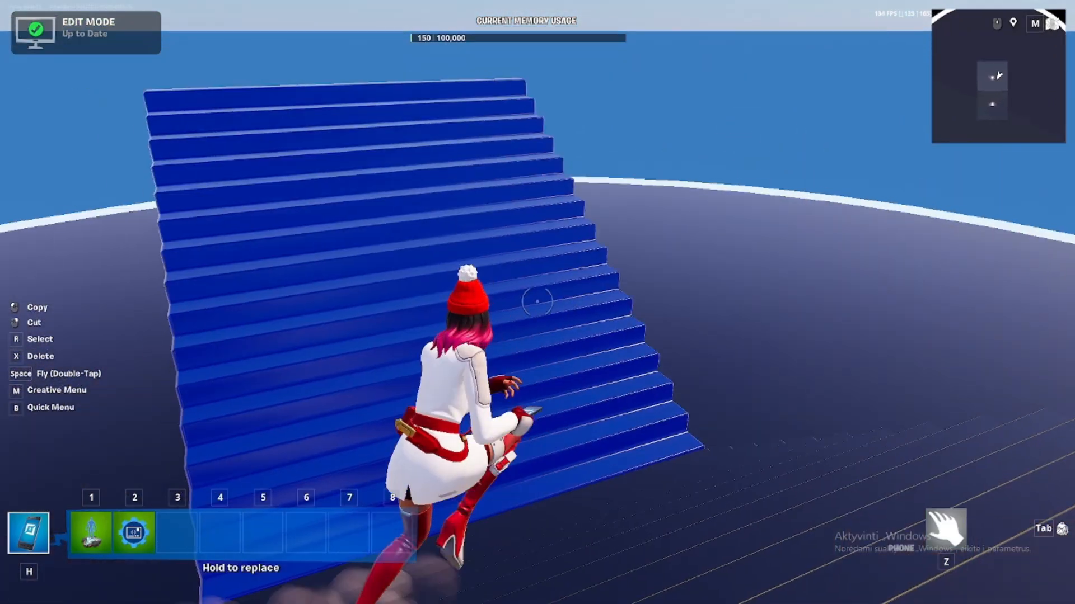
Place a Player Spawner on one black staircase and set its Visible in Game option to Off.
key(1)
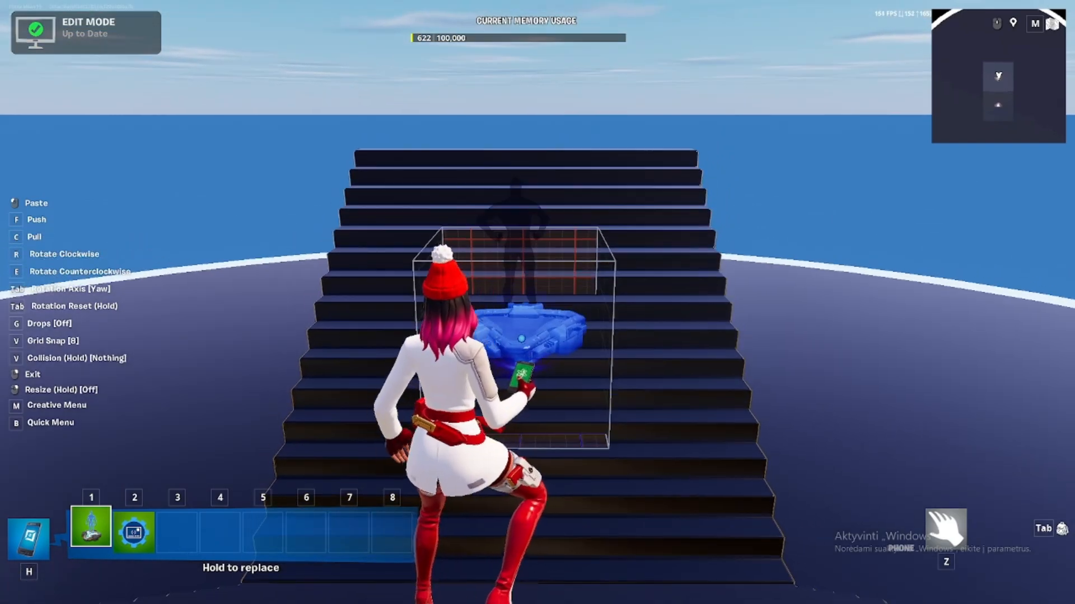
click(537, 302)
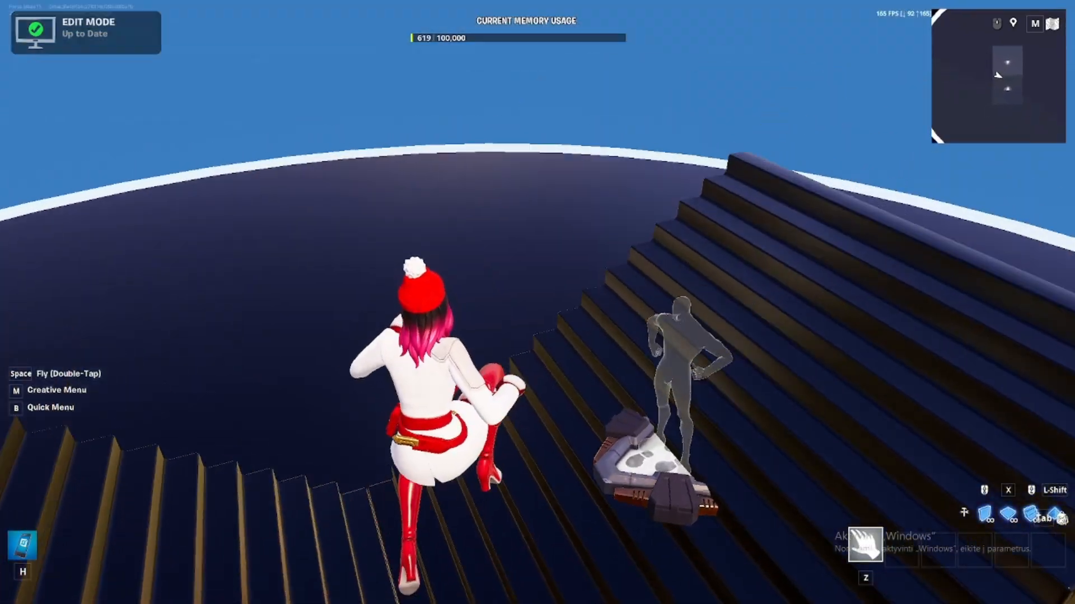
key(e)
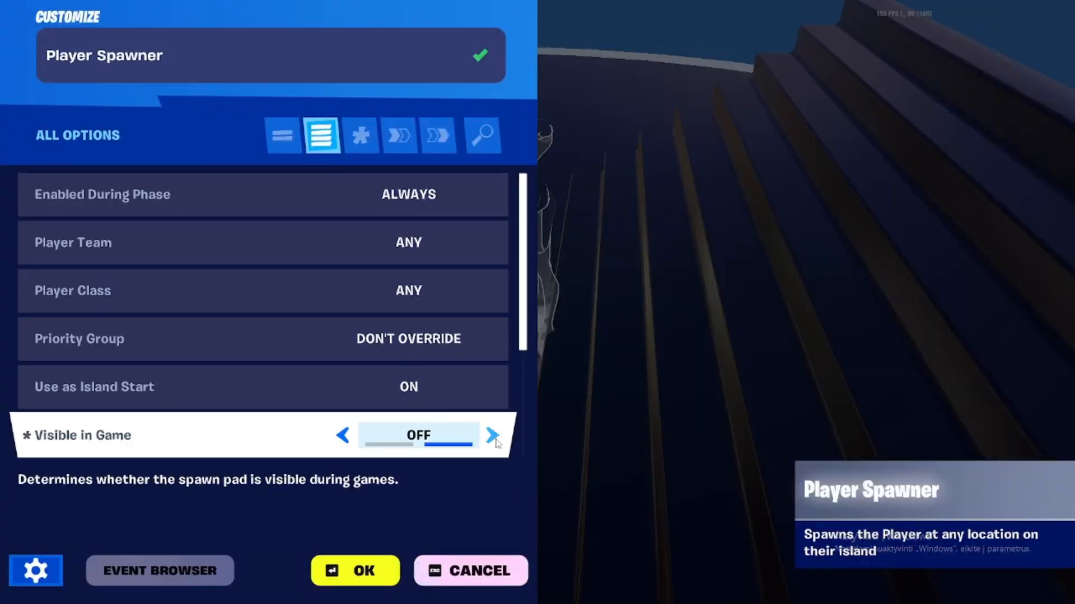
click(355, 570)
Copy the Player Spawner, rotate the copy, and place it on the opposite staircase.
click(538, 302)
key(r)
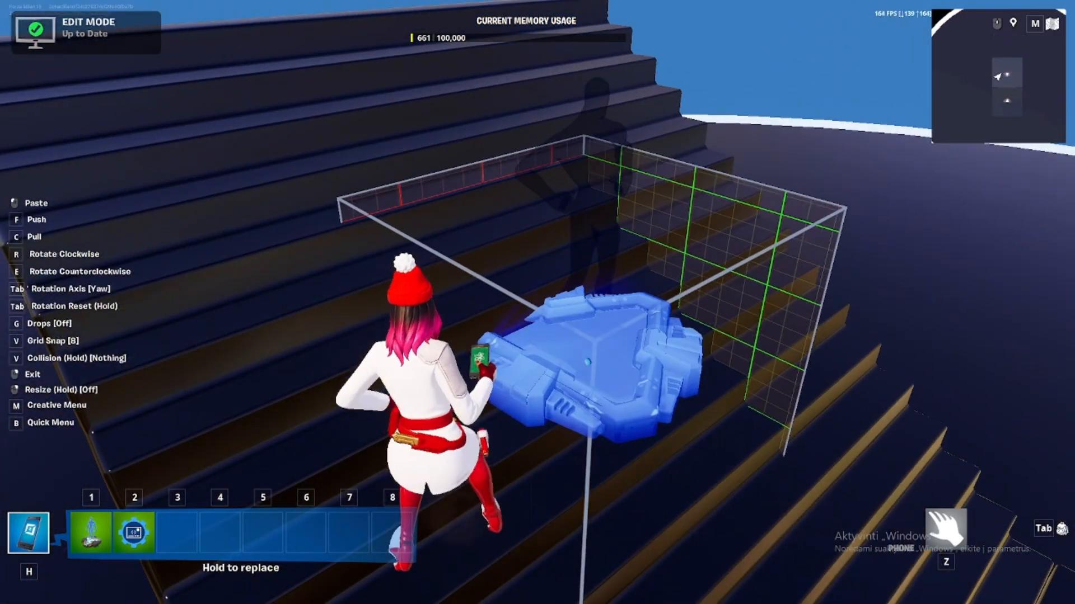
click(538, 302)
key(h)
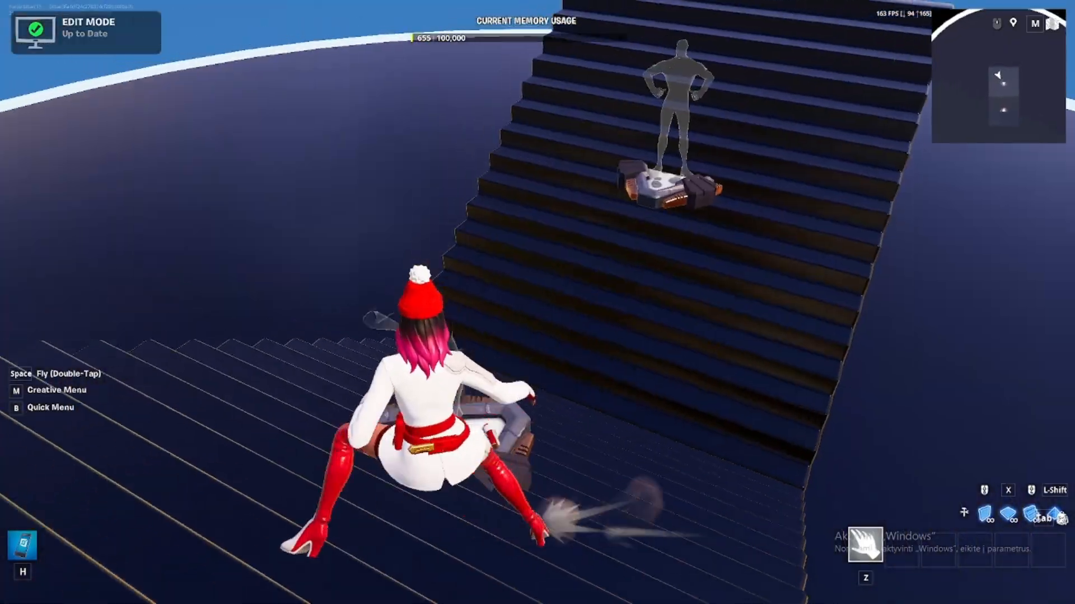
key(h)
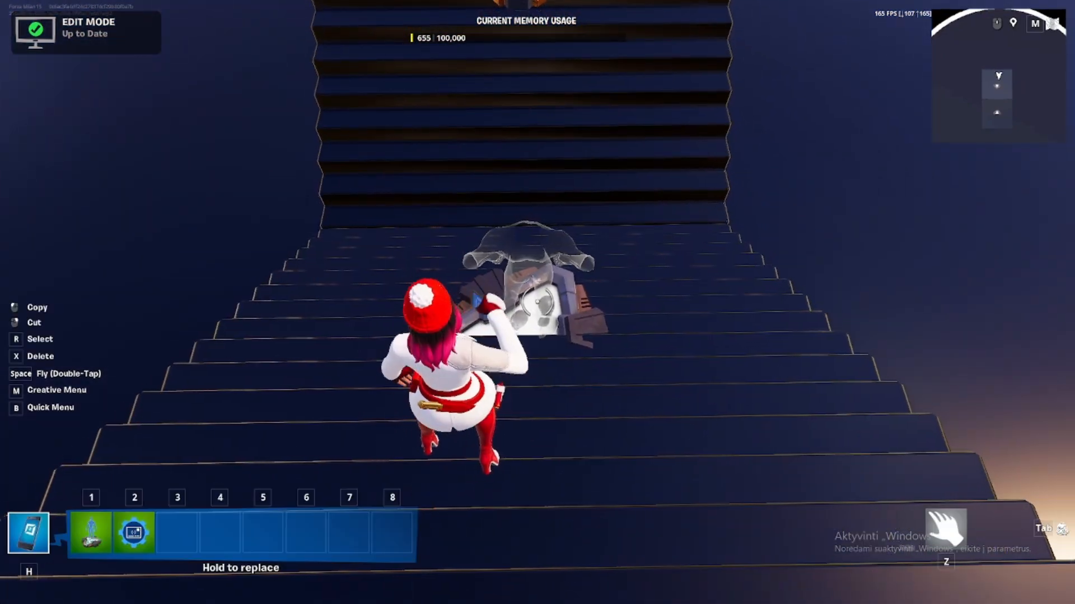
click(538, 302)
click(538, 302)
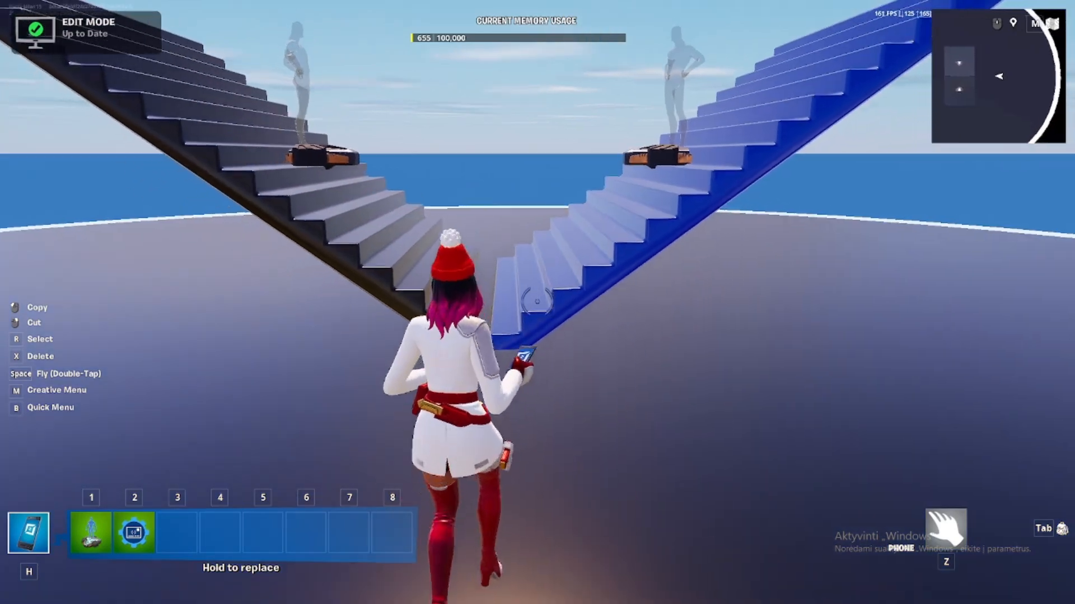
Place a HUD Controller device on the platform beside the staircases.
key(2)
key(w)
key(d)
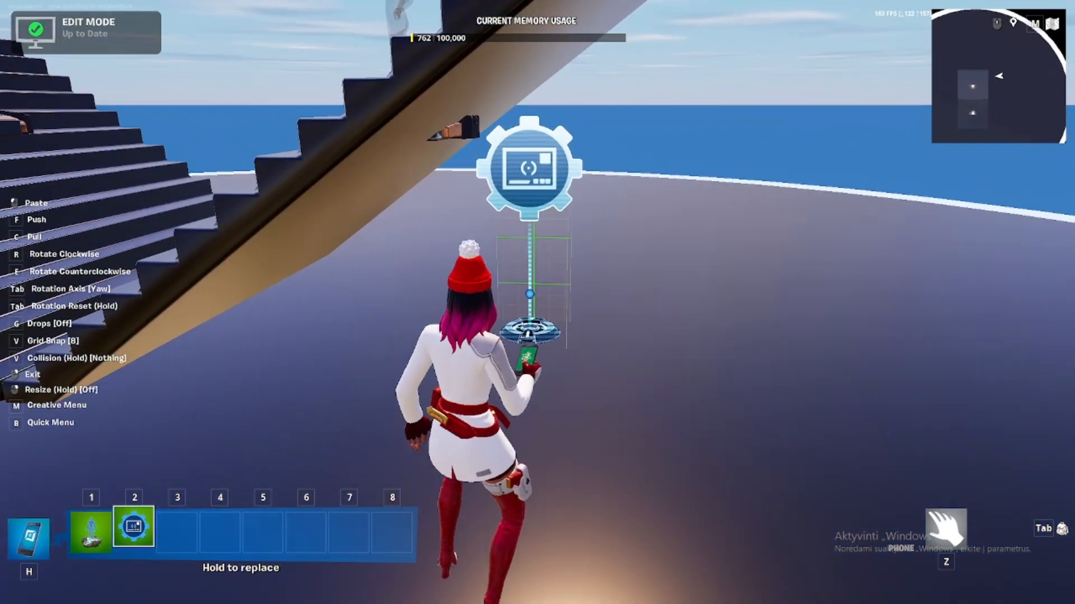
click(538, 302)
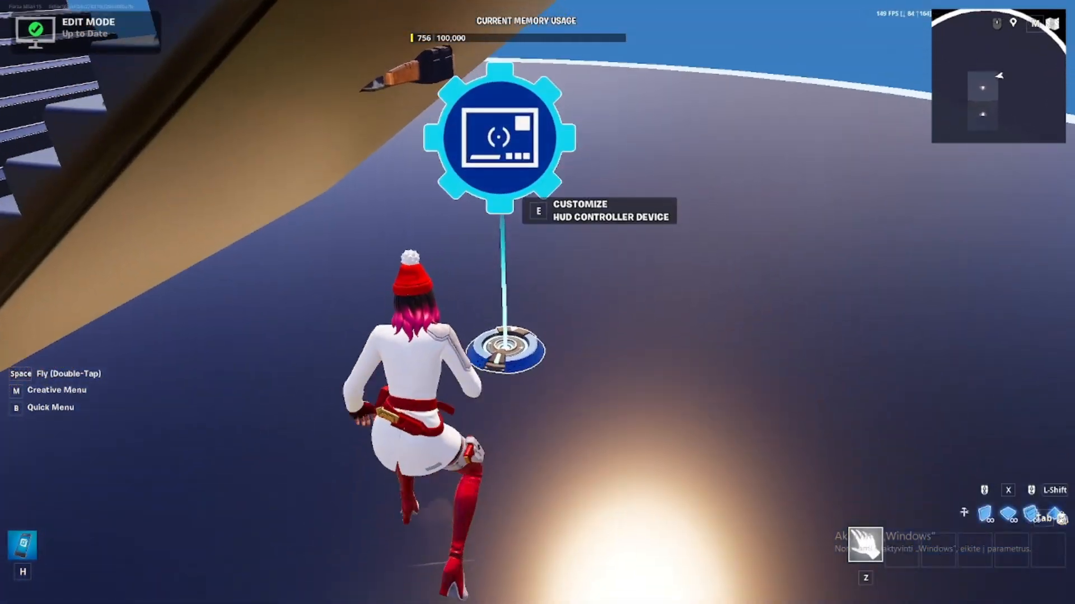
Open the HUD Controller's options at Show Minimap and confirm the device settings.
key(e)
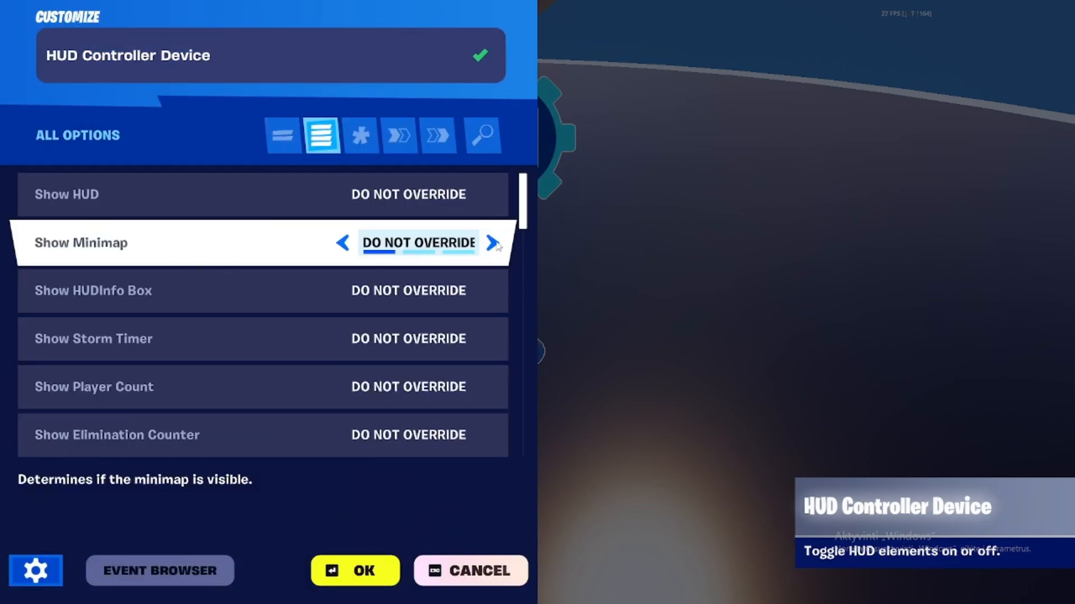
click(355, 571)
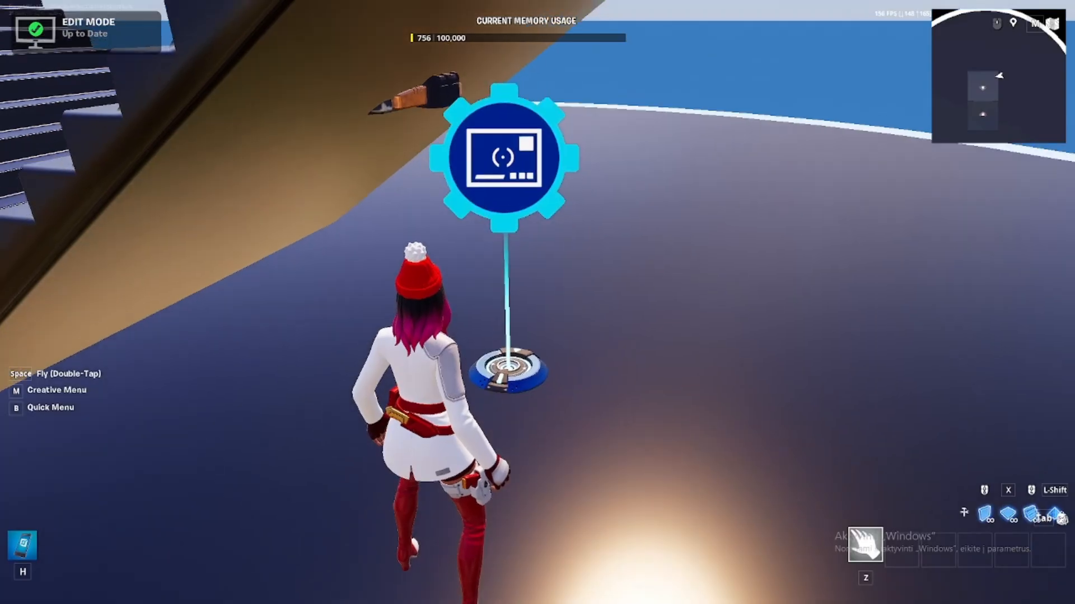
Search the devices for "player" and "prop" and equip the Player Counter in slot 5 and the purple-gear prop device in slot 4.
key(m)
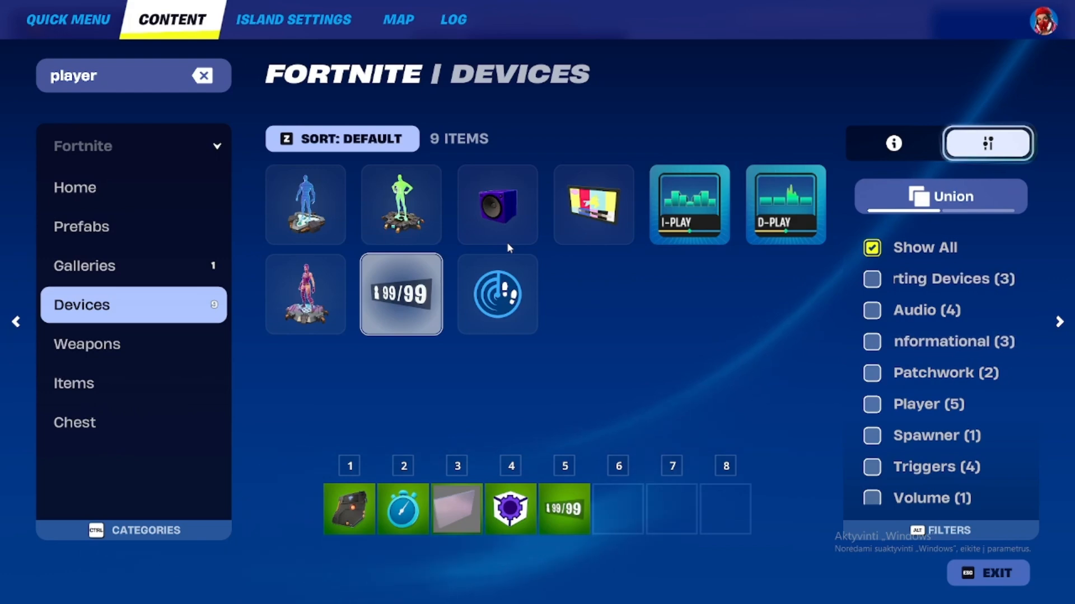
click(106, 77)
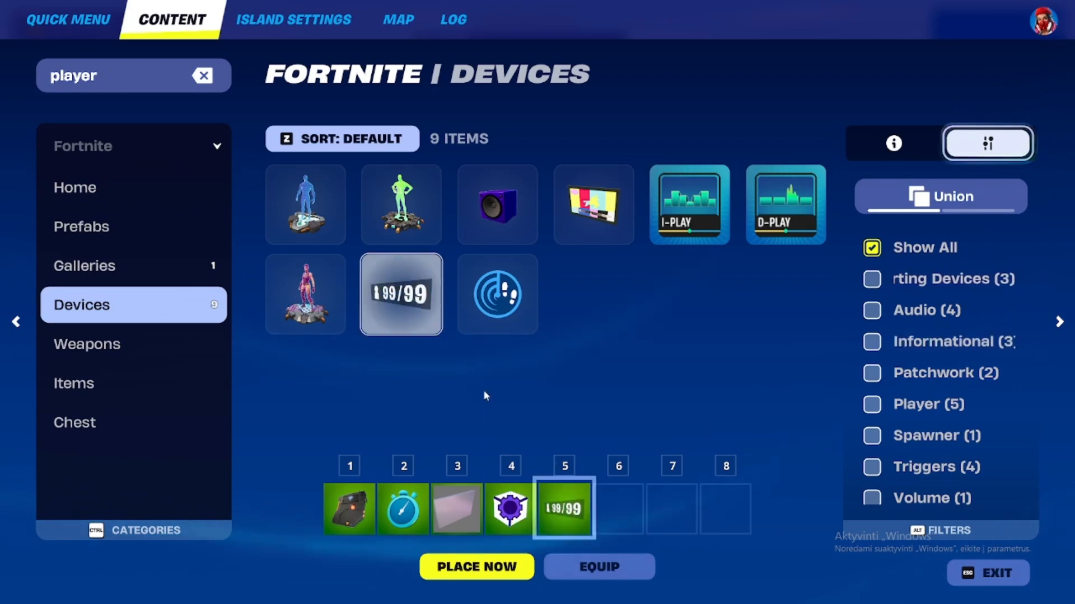
click(558, 498)
drag(98, 76, 34, 84)
key(BackSpace)
text(prop)
drag(392, 204, 439, 515)
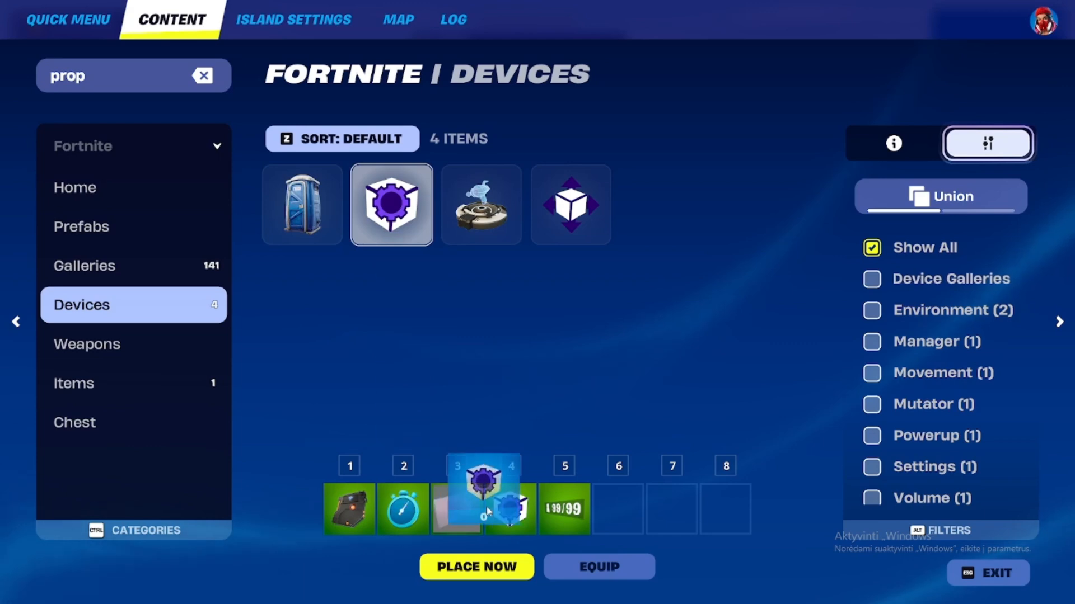
Search the devices for "trigg" and "timer" and equip the Trigger in slot 1 and the Timer in slot 2.
drag(89, 77, 1, 85)
key(BackSpace)
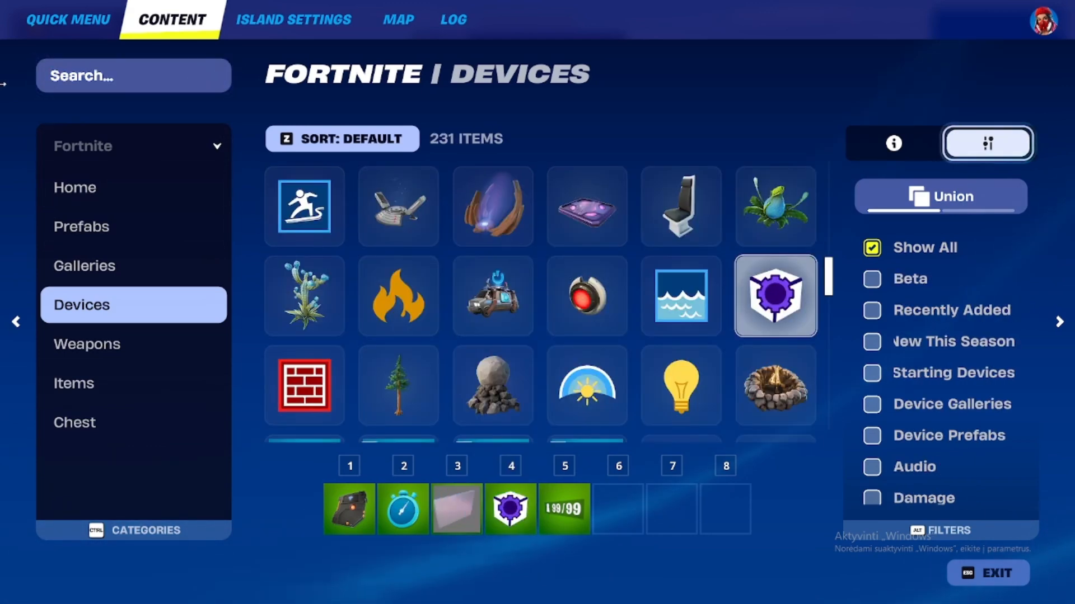
text(trigg)
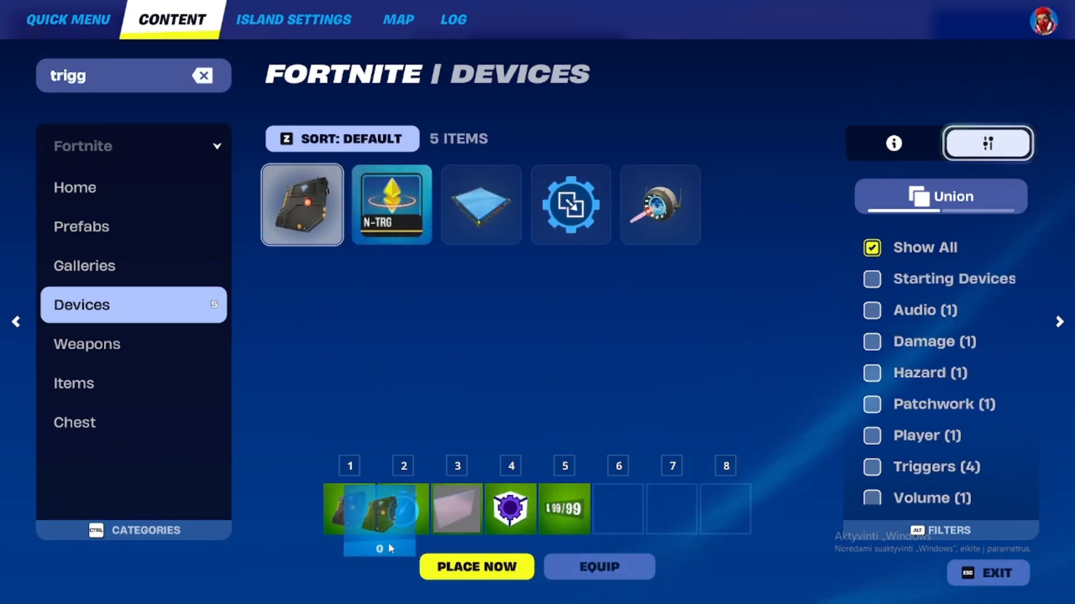
click(71, 78)
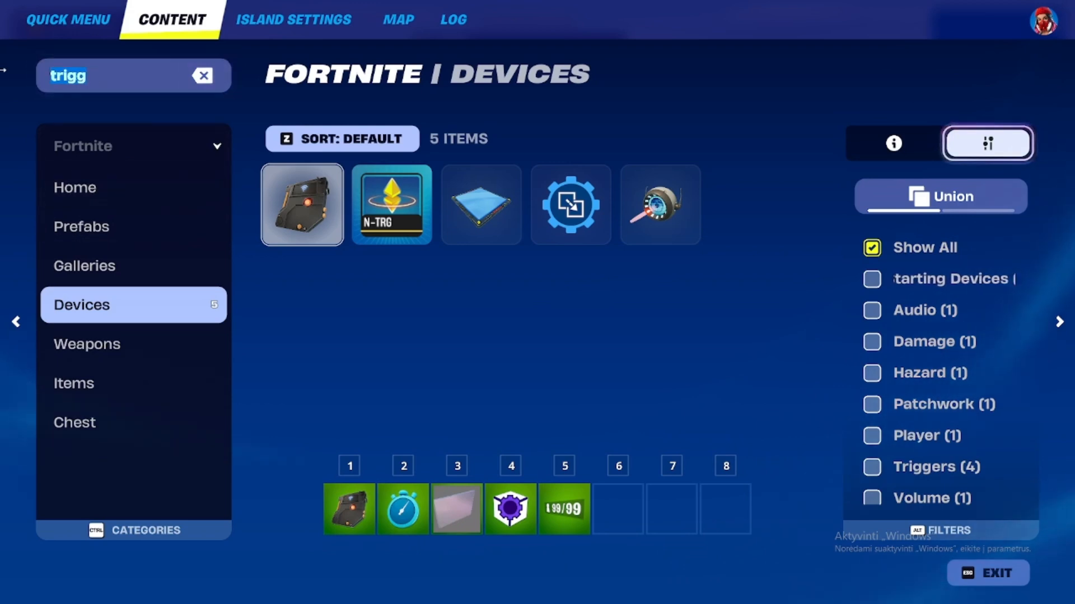
text(timer)
drag(315, 227, 405, 486)
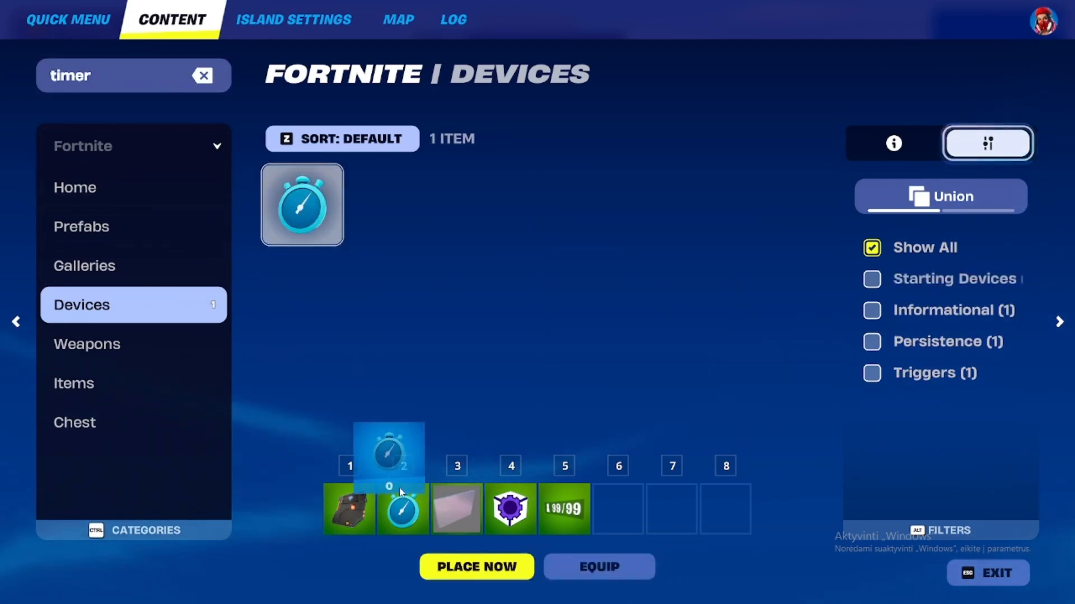
Find the Glass Prop Gallery with the search "glass" and equip its rectangular glass wall in slot 3.
key(BackSpace)
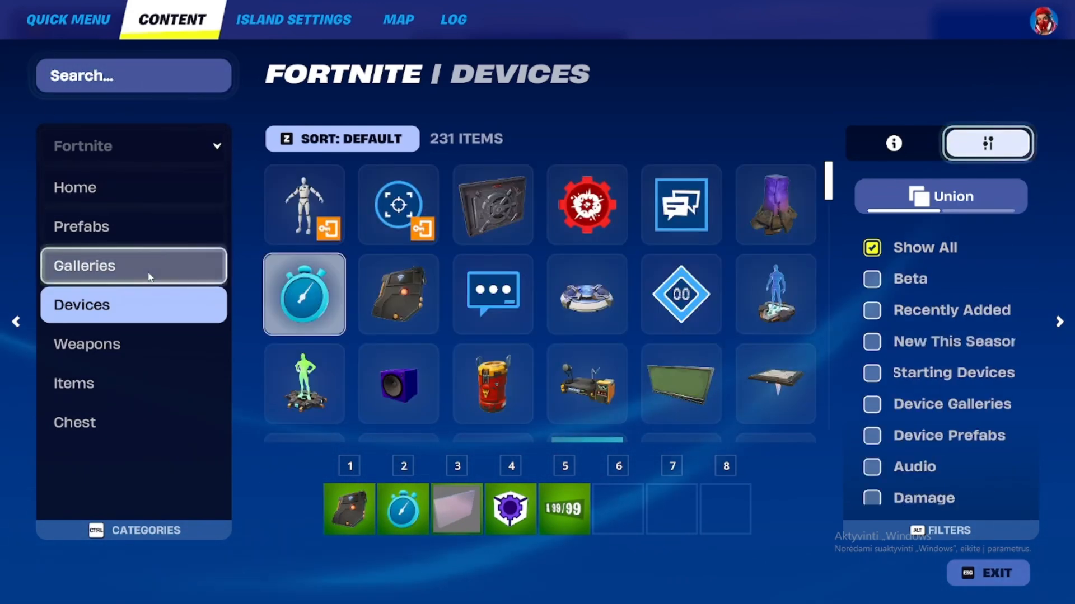
click(87, 263)
click(112, 76)
text(glass)
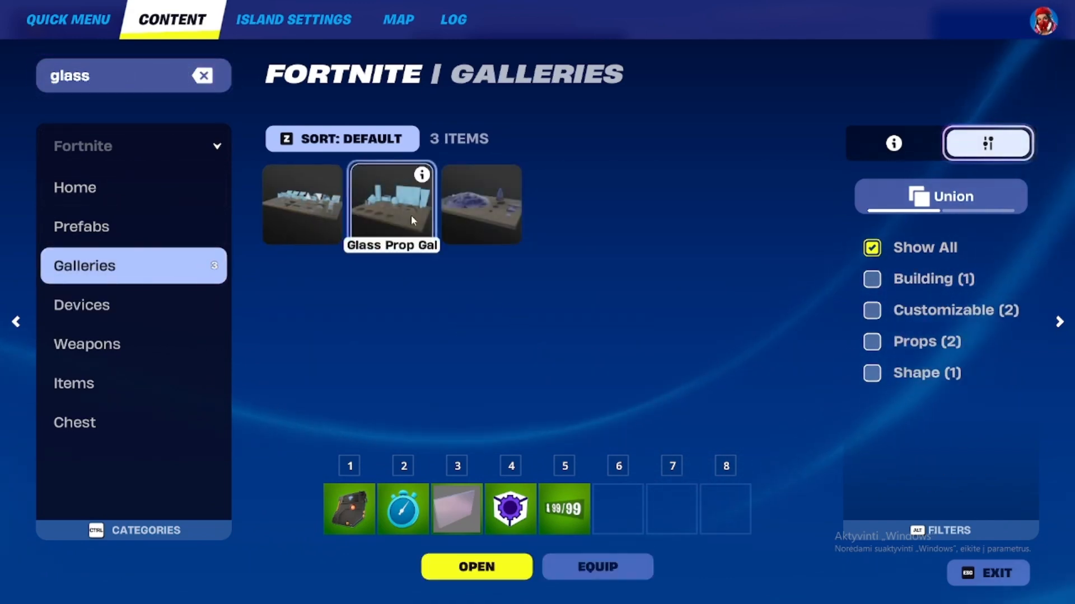
click(411, 215)
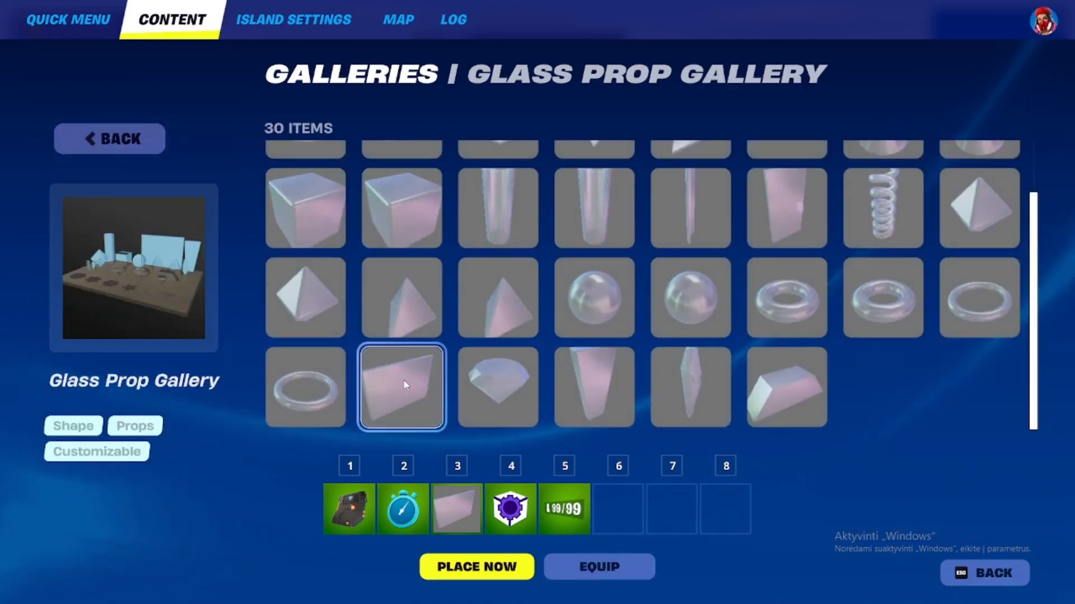
click(465, 504)
key(Escape)
key(Escape)
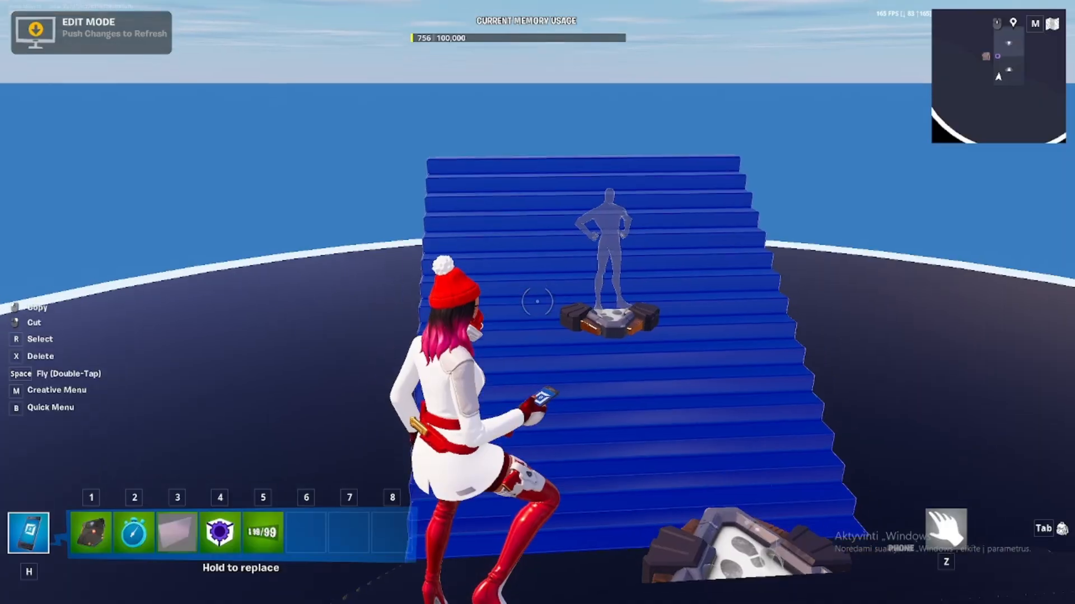
Place the glass wall where the two staircases meet, between the player spawners.
key(3)
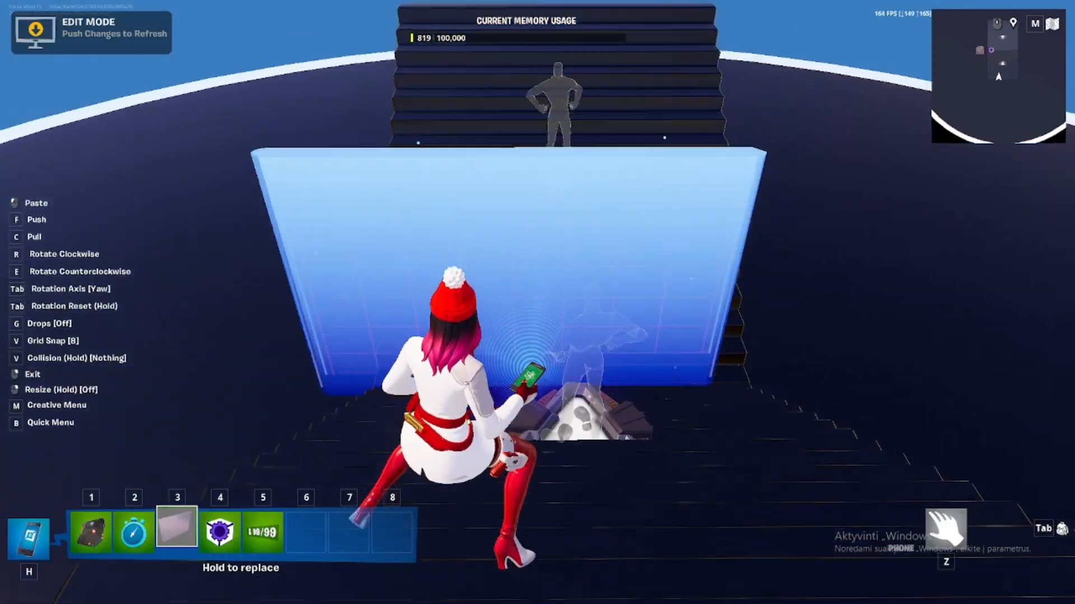
click(537, 302)
key(z)
key(d)
key(d)
Switch to Unreal Editor, scale the glass wall to 1.0, 0.164815, 0.412083, and raise it to a height of 5049.160 between the staircases.
key(alt+Tab)
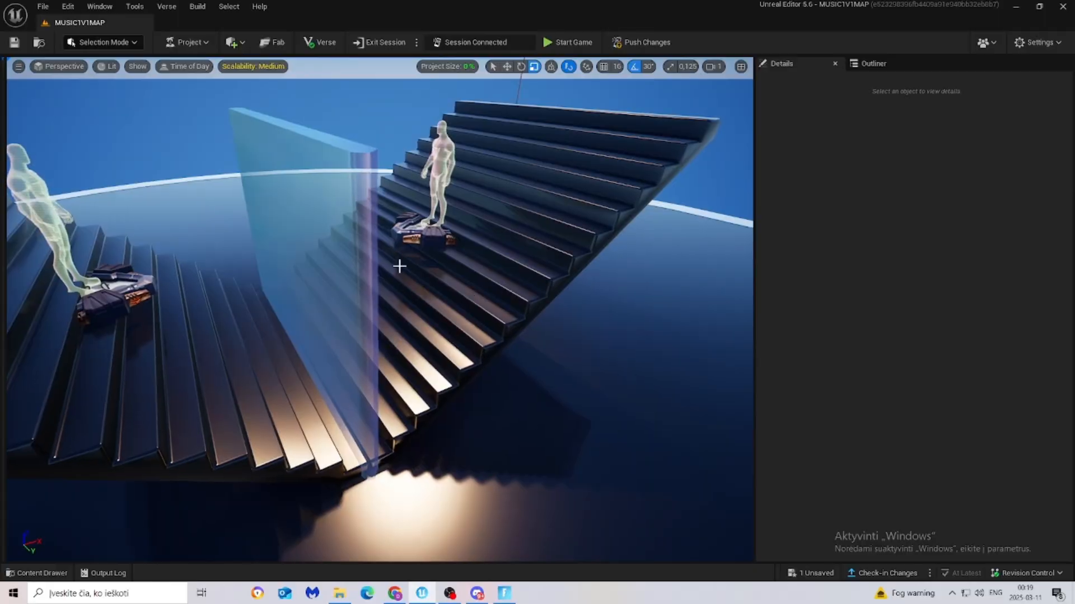
click(344, 248)
key(s)
mouse_move(600, 305)
right_down()
mouse_move(560, 336)
mouse_move(582, 316)
right_up()
key(w)
key(d)
mouse_move(403, 367)
right_down()
mouse_move(386, 367)
mouse_move(407, 376)
right_up()
key(w)
drag(366, 369, 387, 369)
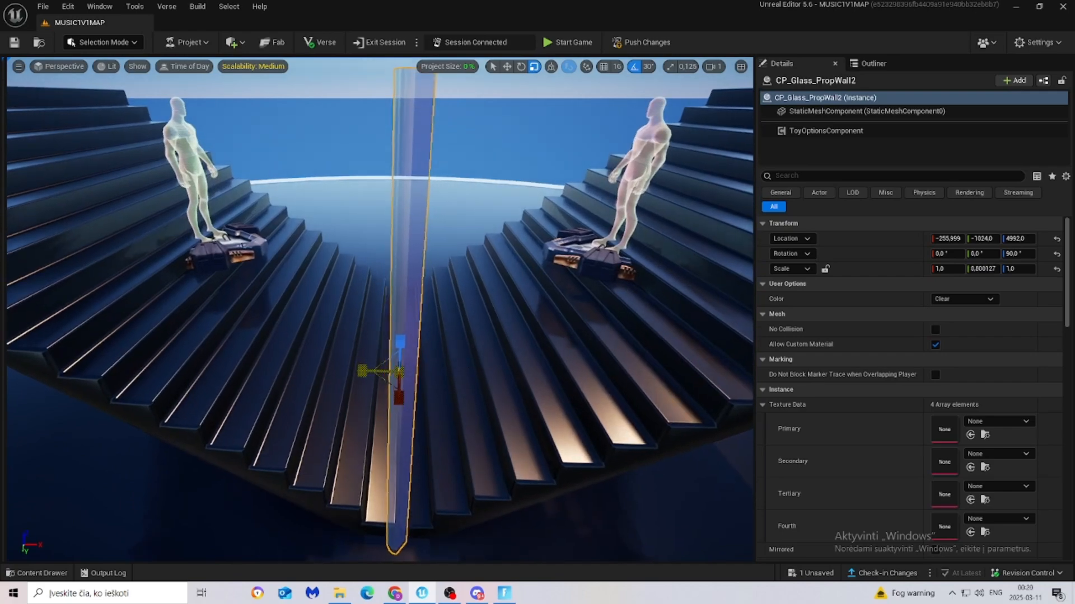
right_drag(392, 369, 347, 371)
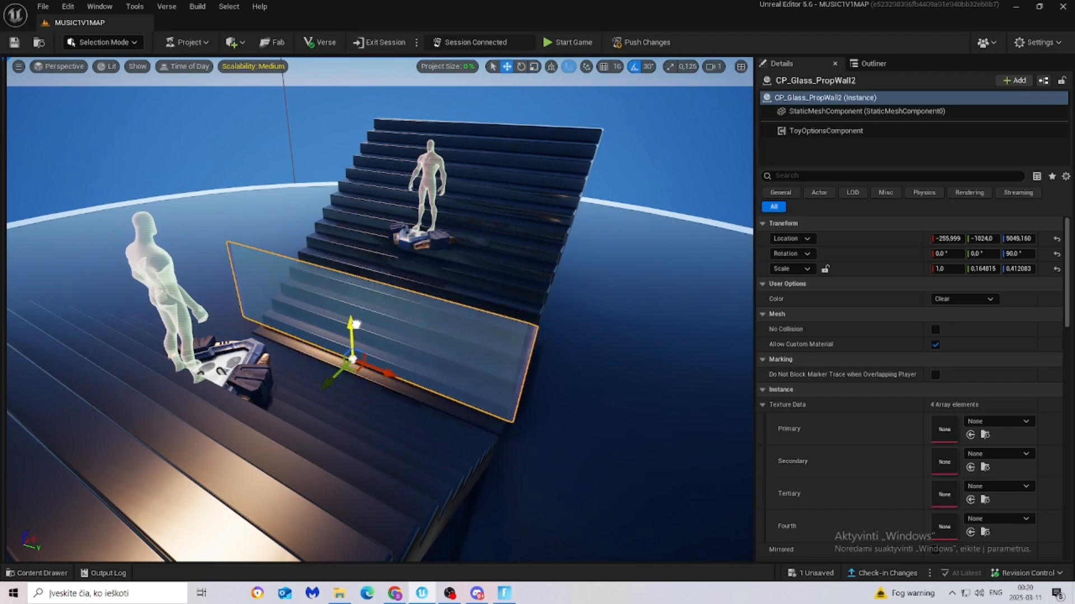
click(624, 346)
right_drag(623, 346, 437, 342)
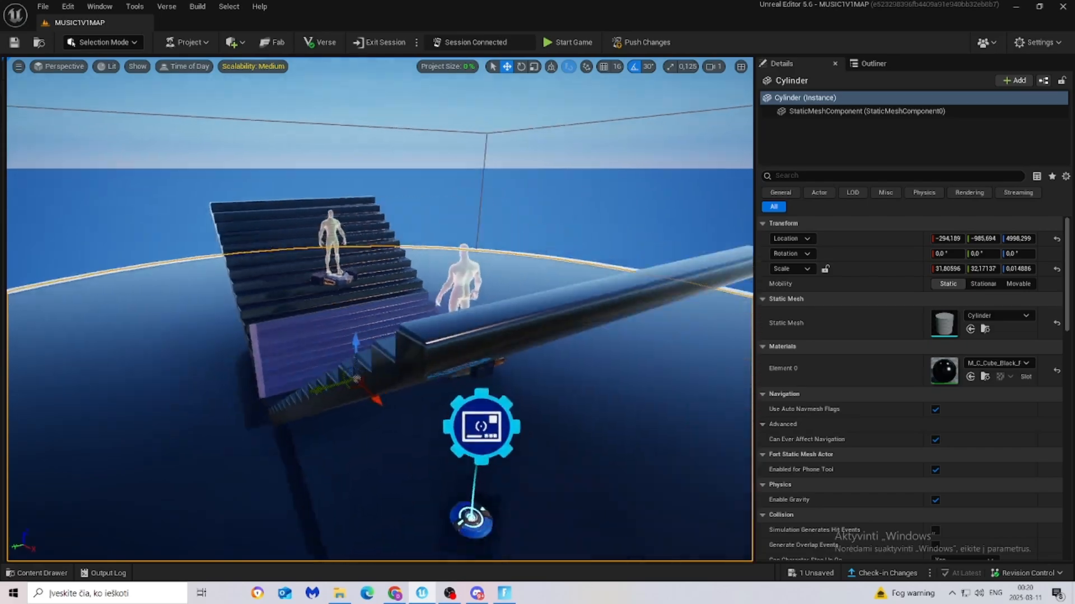
Switch back to Fortnite and place the purple-gear prop device at the end of the glass wall.
key(alt+Tab)
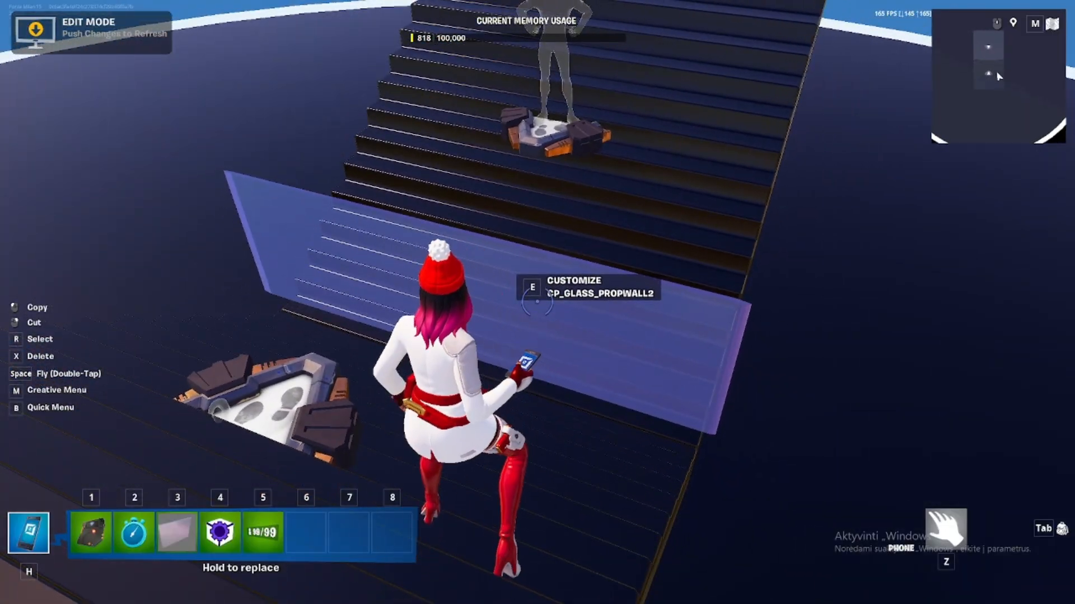
key(4)
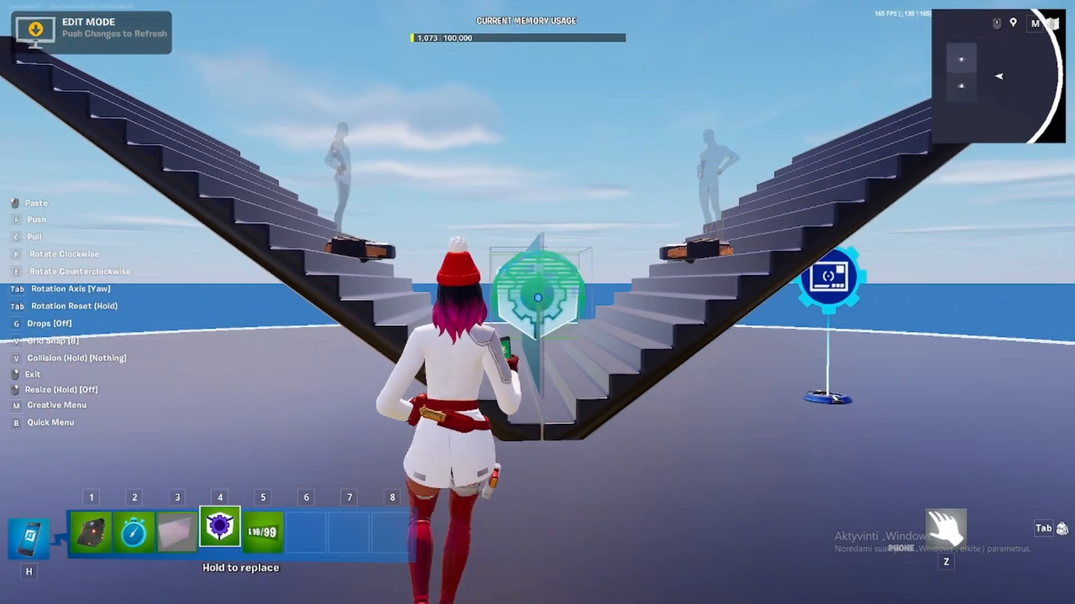
click(538, 299)
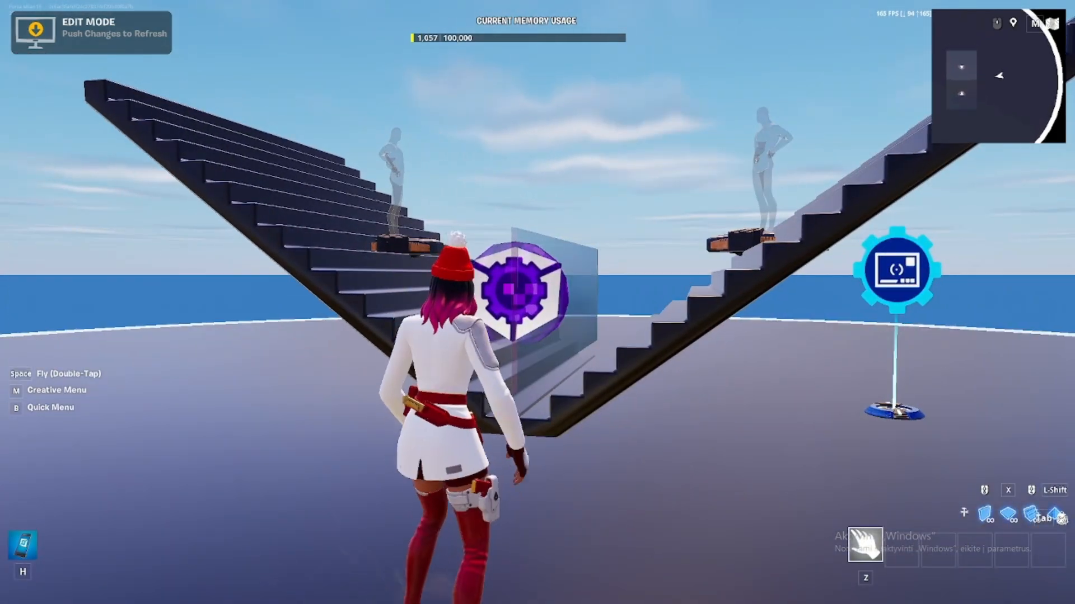
Rotate the Player Counter to line up with the glass wall and place it between the two spawners.
key(w)
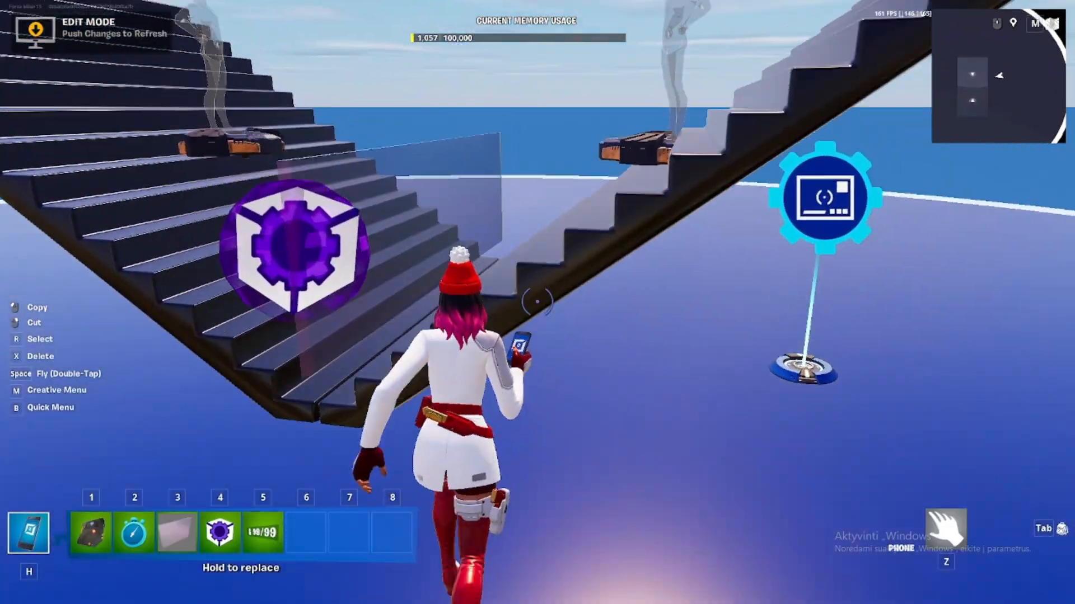
key(space)
key(5)
key(s)
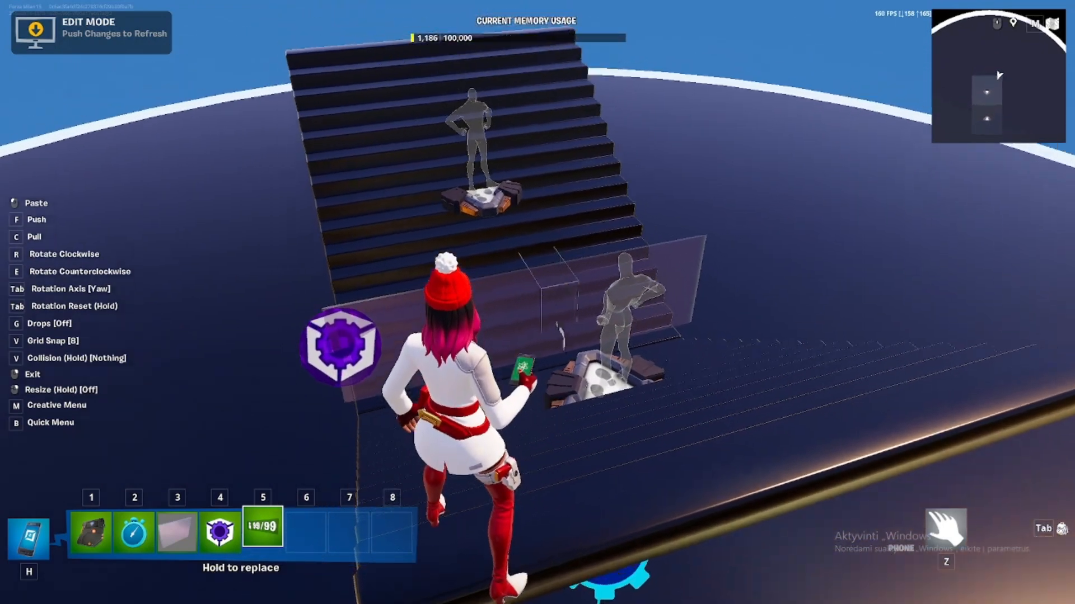
key(r)
key(r)
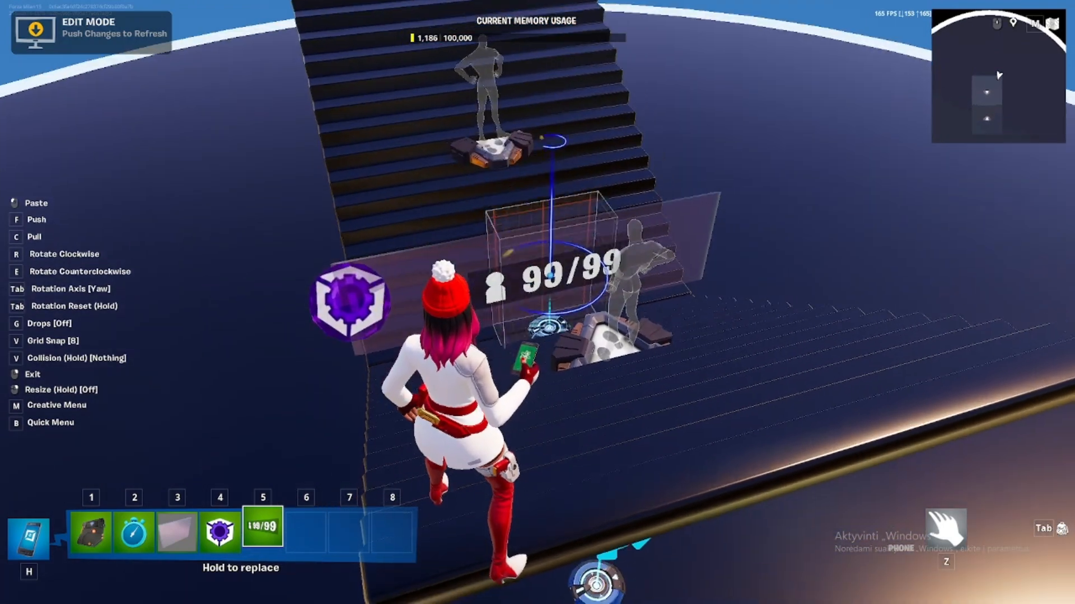
click(538, 302)
key(z)
Open the Player Counter's options, search for "use", and set Use Zone to On.
key(w)
key(space)
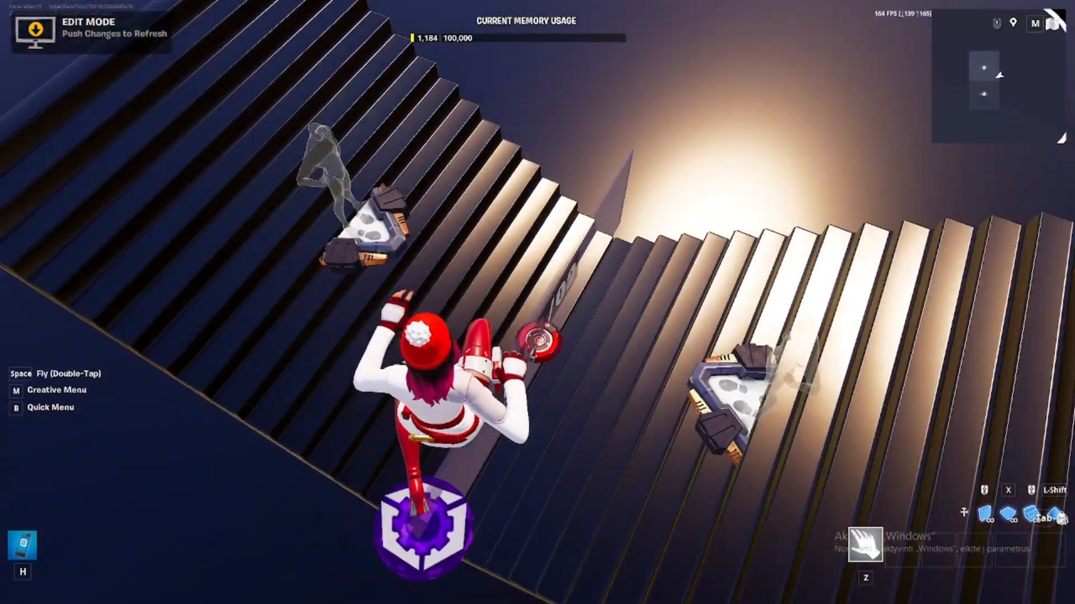
key(w)
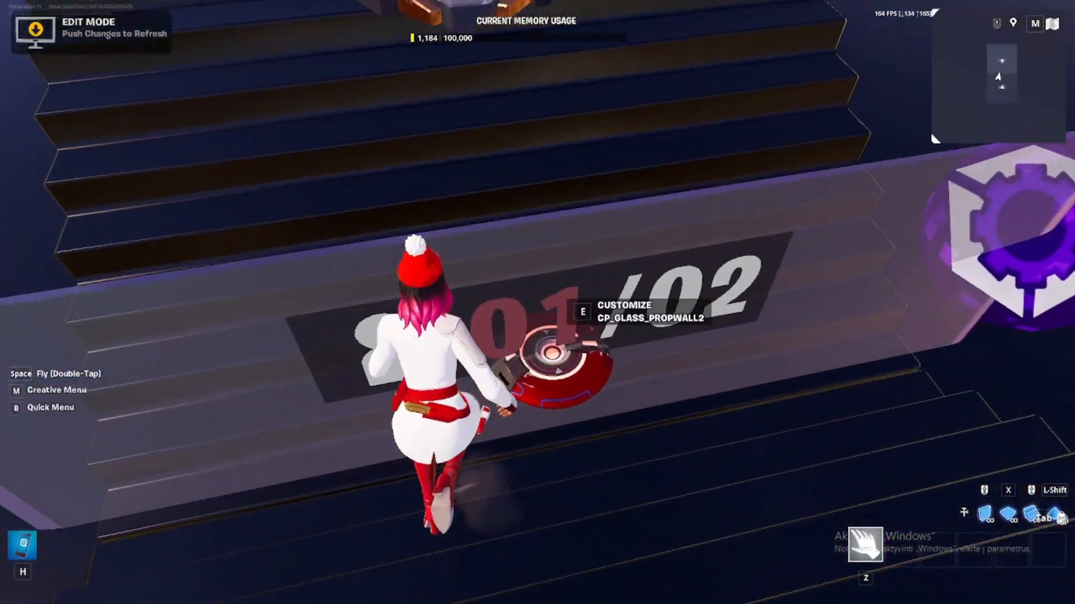
key(e)
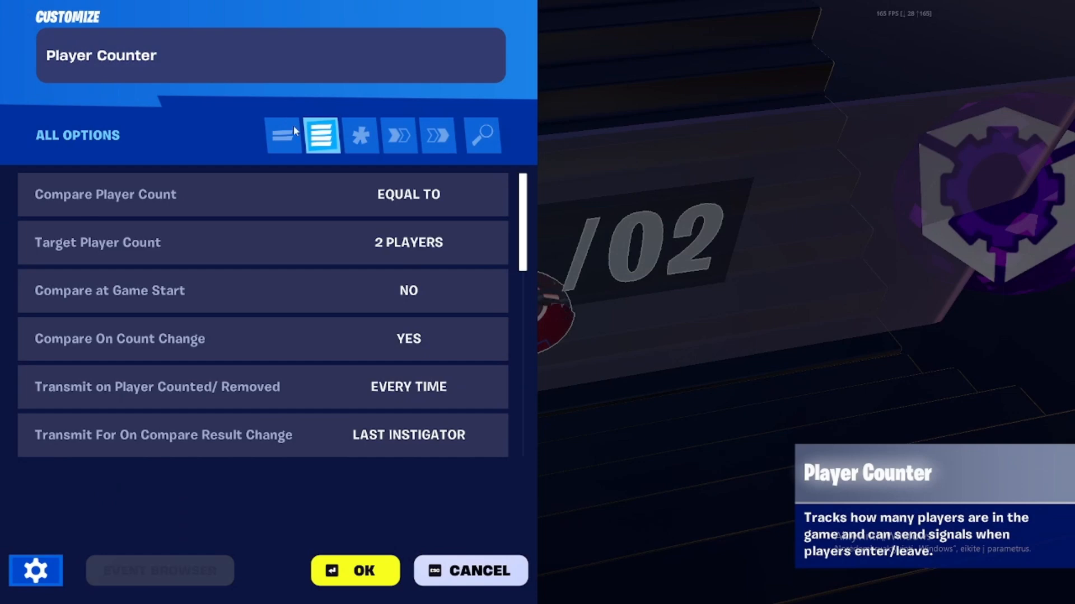
click(484, 139)
click(345, 182)
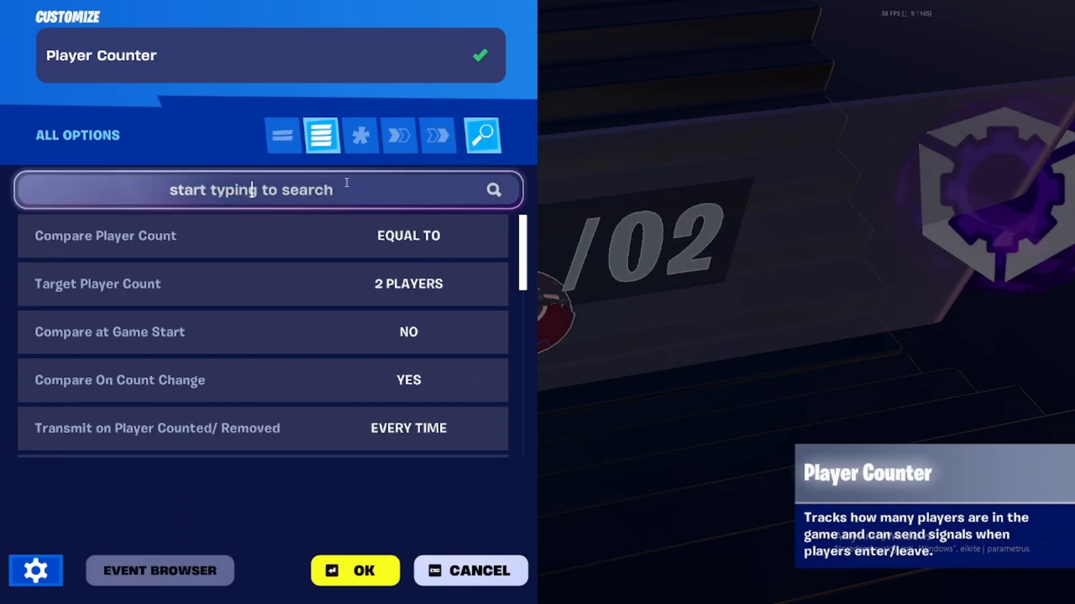
text(7use)
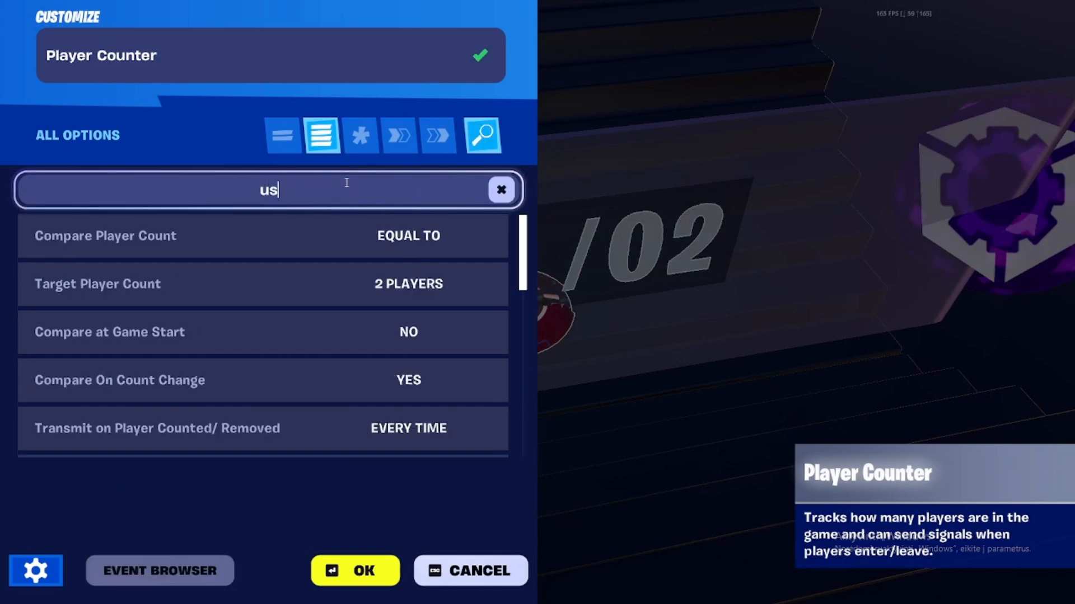
click(450, 230)
Search the Player Counter's options for "width", set Zone Width to 0.3 tiles, and confirm the settings.
click(249, 194)
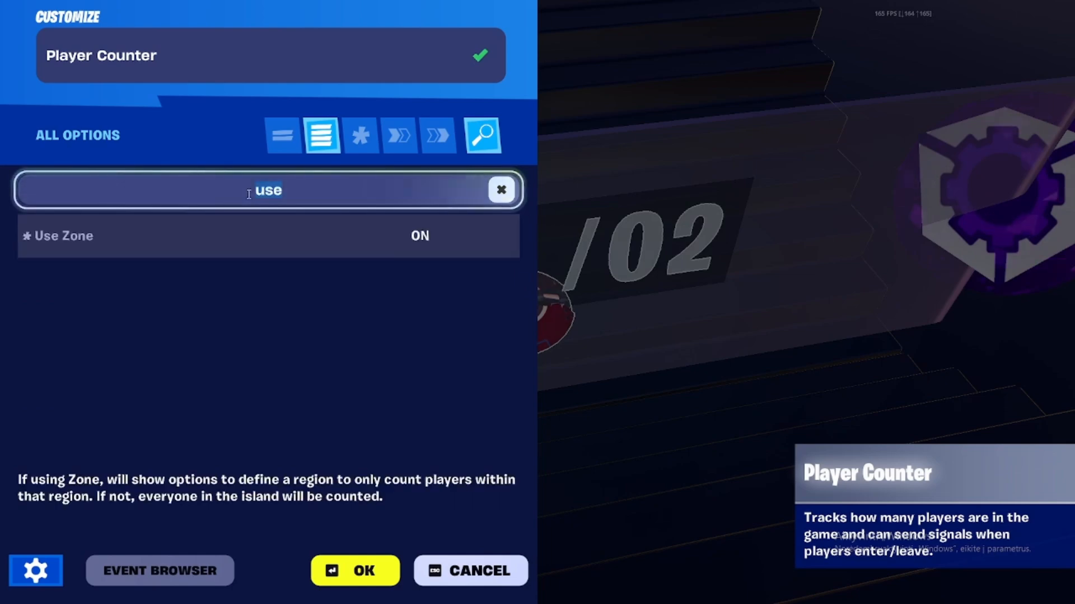
click(297, 184)
key(BackSpace)
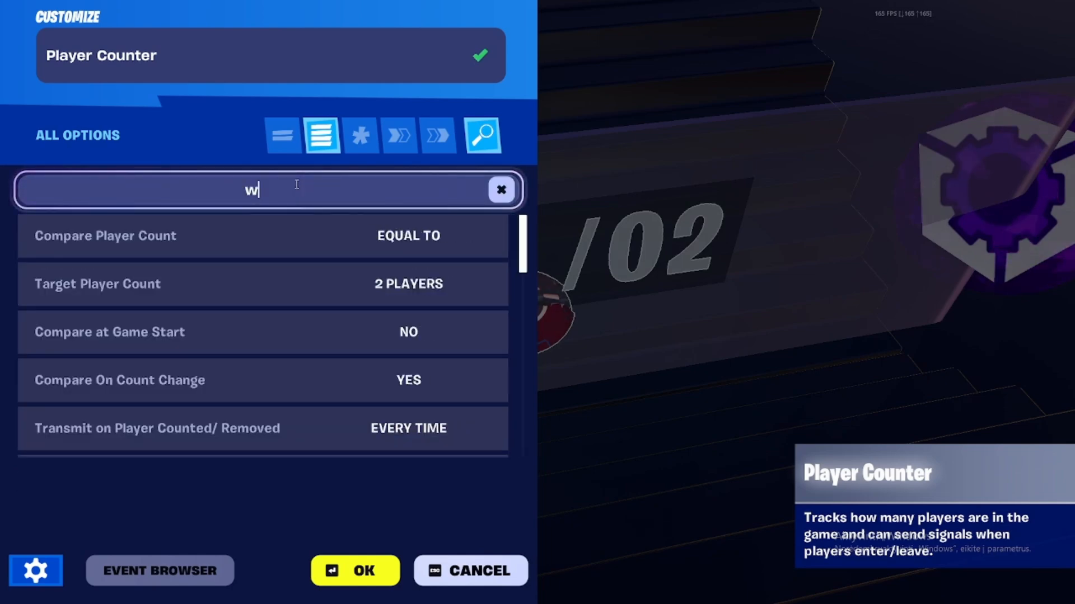
click(420, 238)
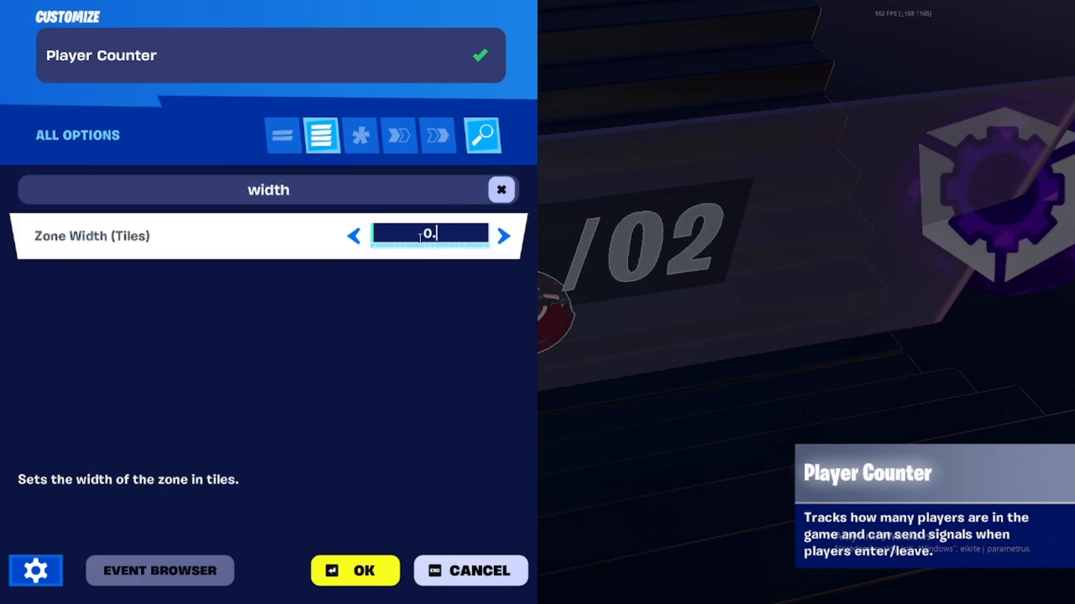
key(Return)
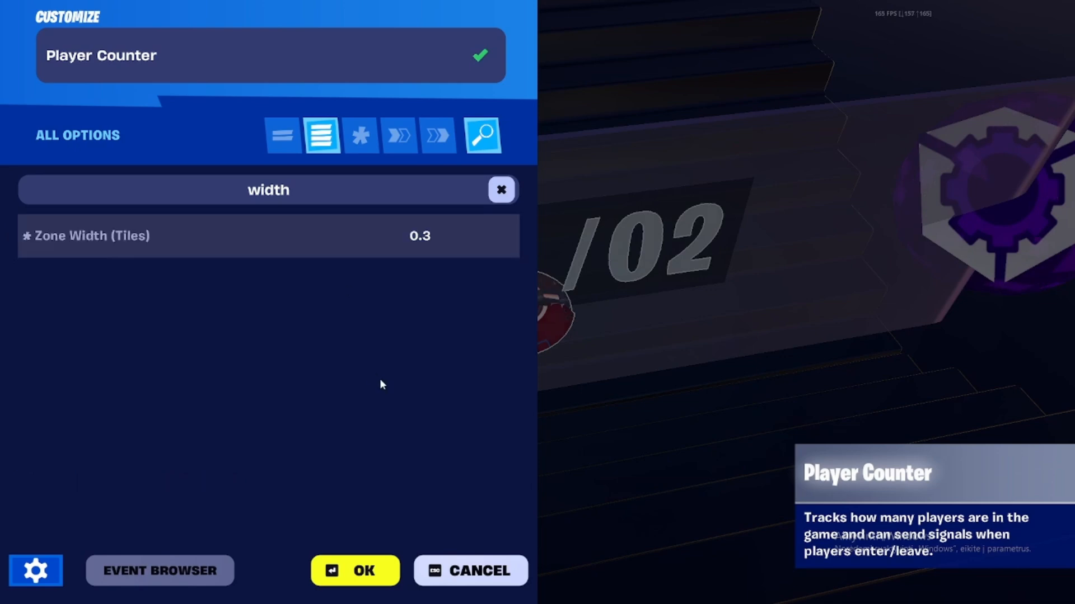
click(362, 560)
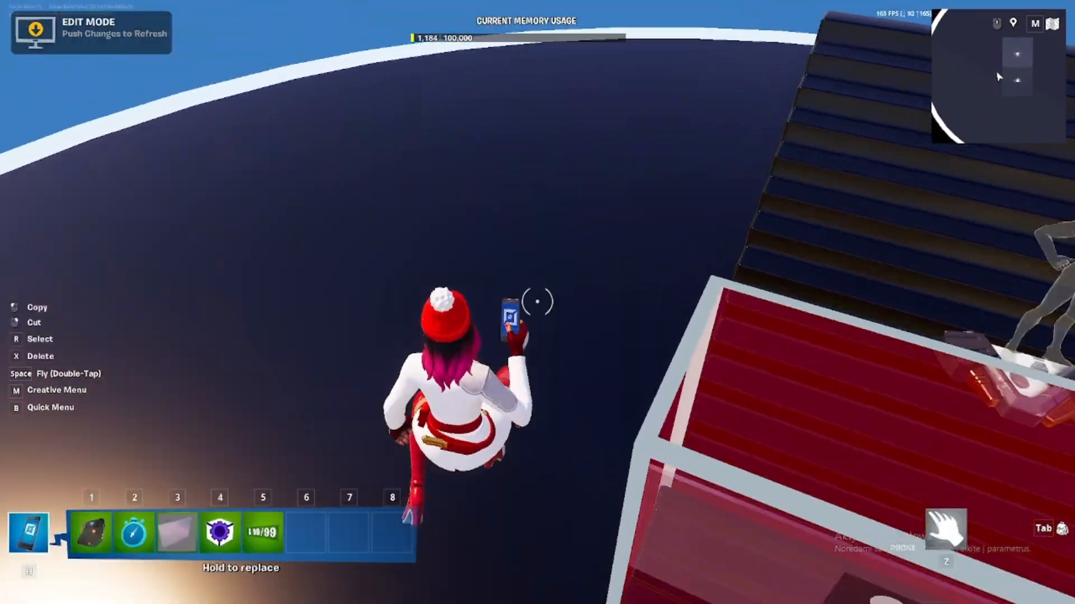
Place the Timer beside the barrier with 1.0 second duration, Reset completion behavior, white color, hidden during game, and interaction, HUD display and audio effects off.
key(2)
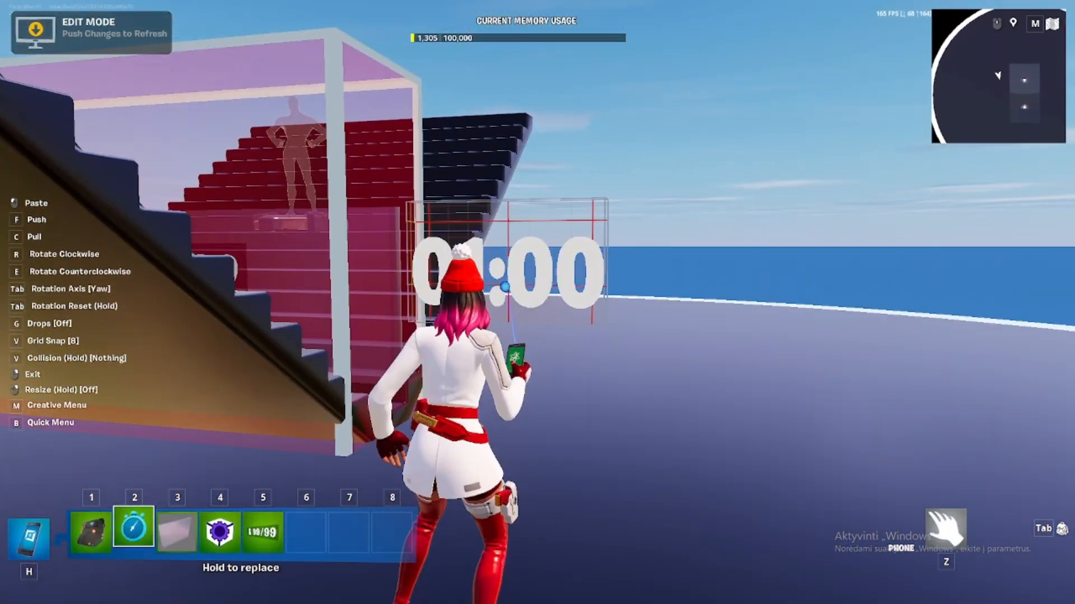
key(e)
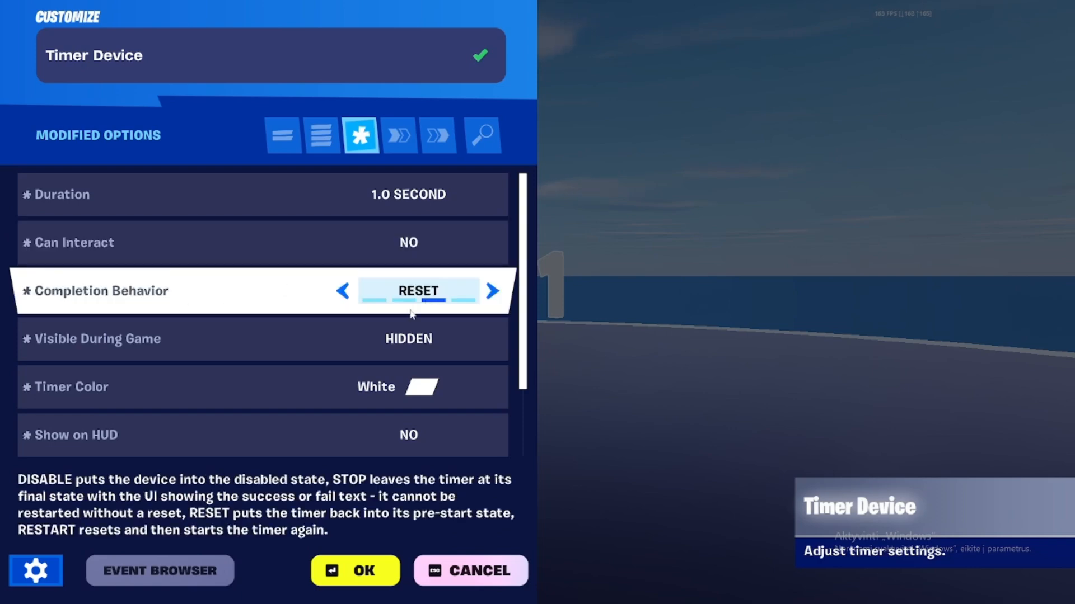
scroll(288, 379, down, 2)
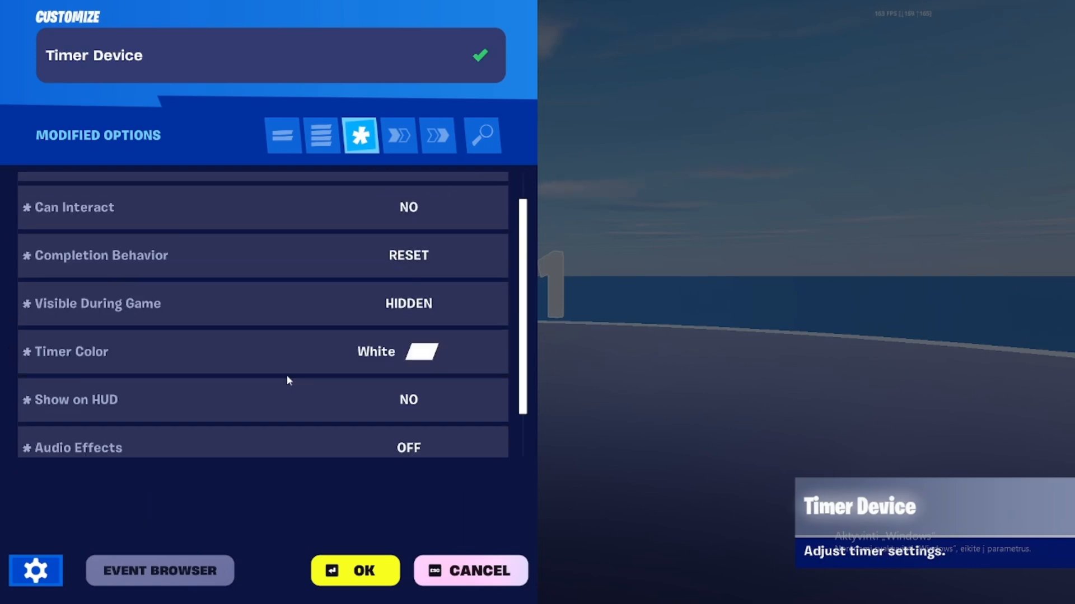
scroll(280, 384, down, 1)
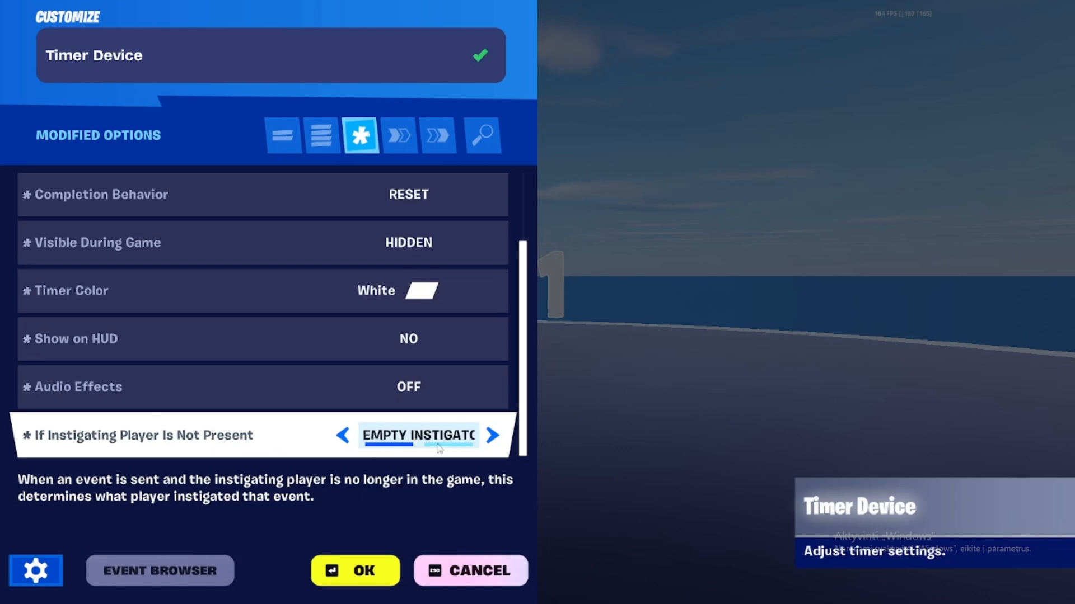
key(Escape)
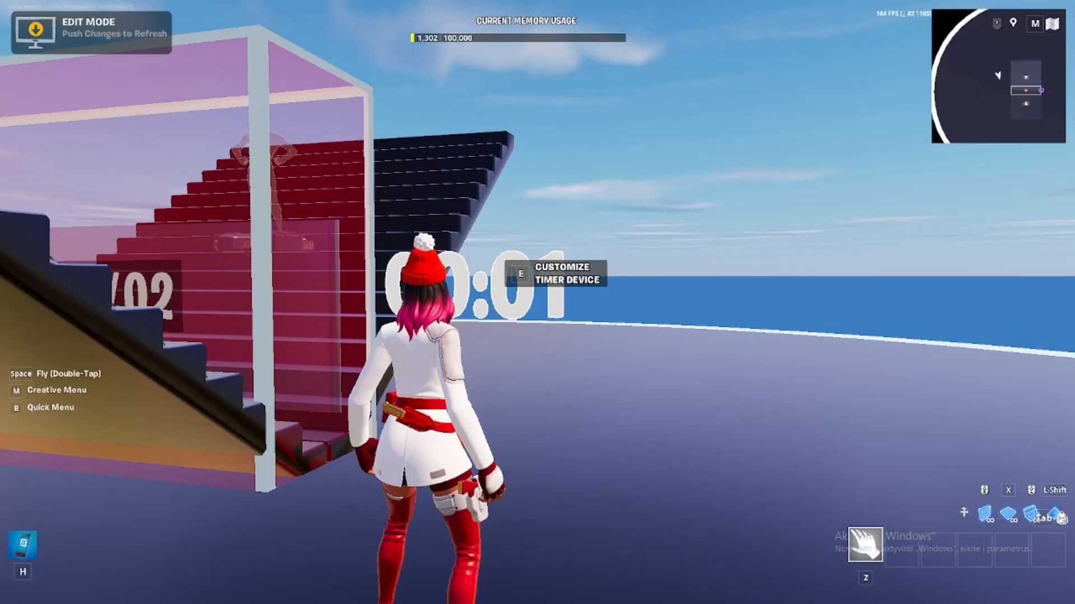
Place the Trigger below the timer, turn off visibility, player, vehicle, sequencer and water triggering, VFX and SFX, and set Trigger Delay to 1.0 seconds.
key(1)
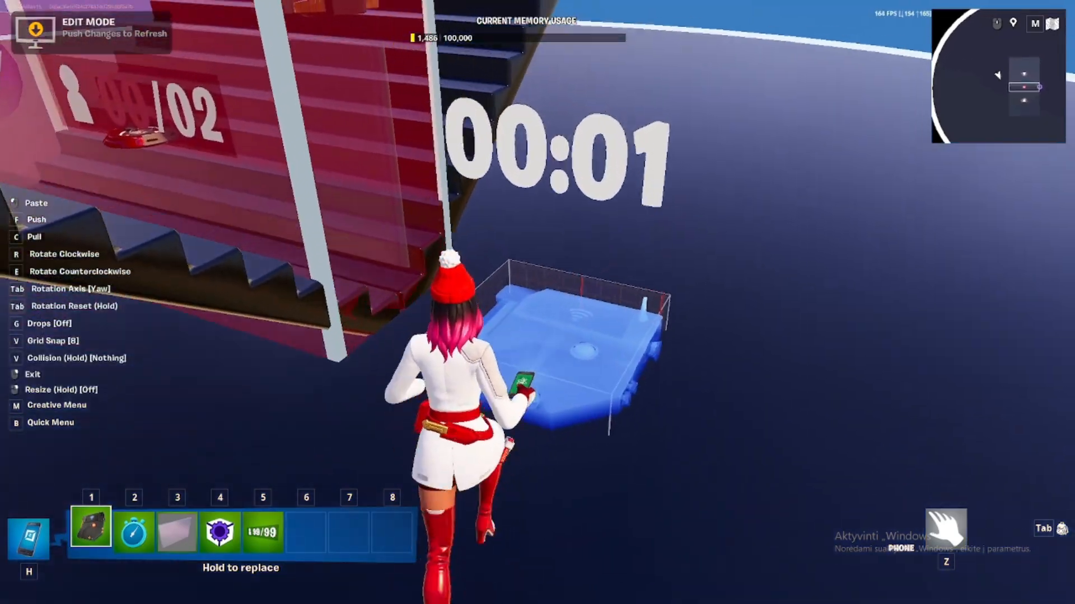
click(537, 302)
key(e)
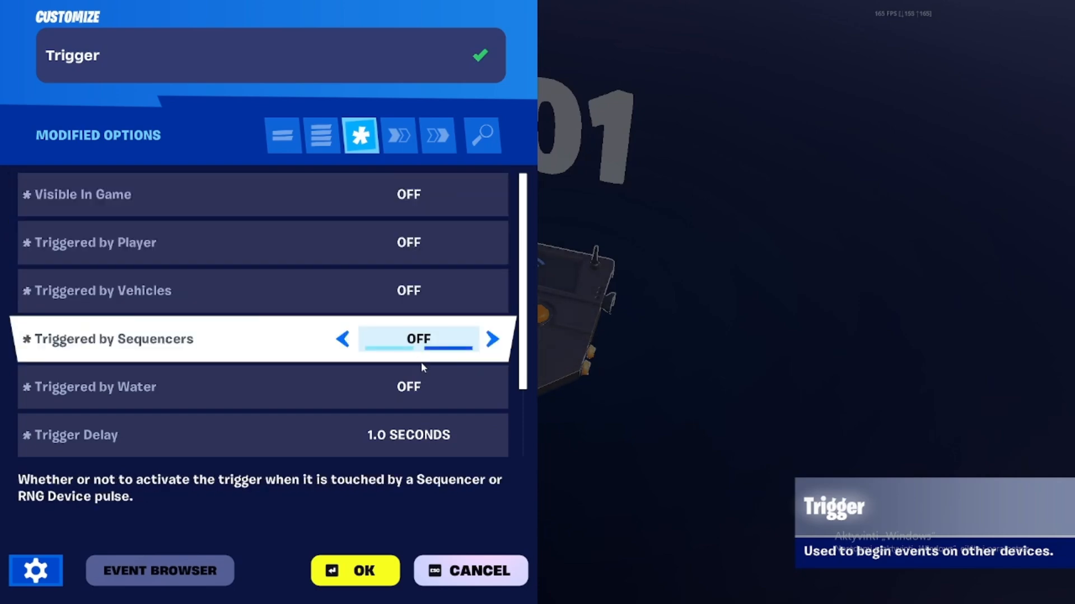
scroll(213, 375, down, 2)
click(446, 351)
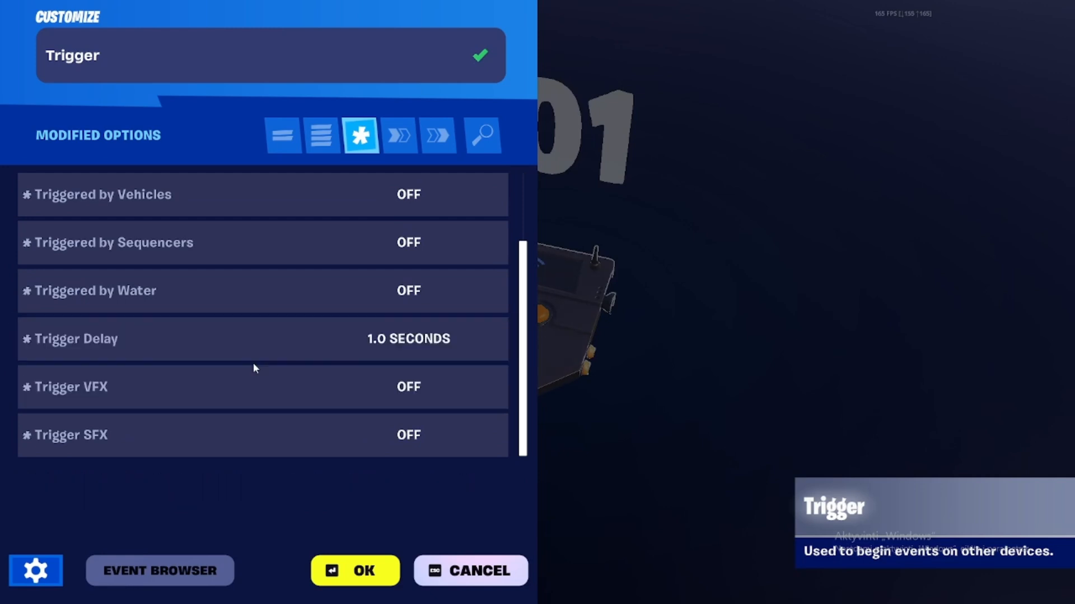
click(366, 576)
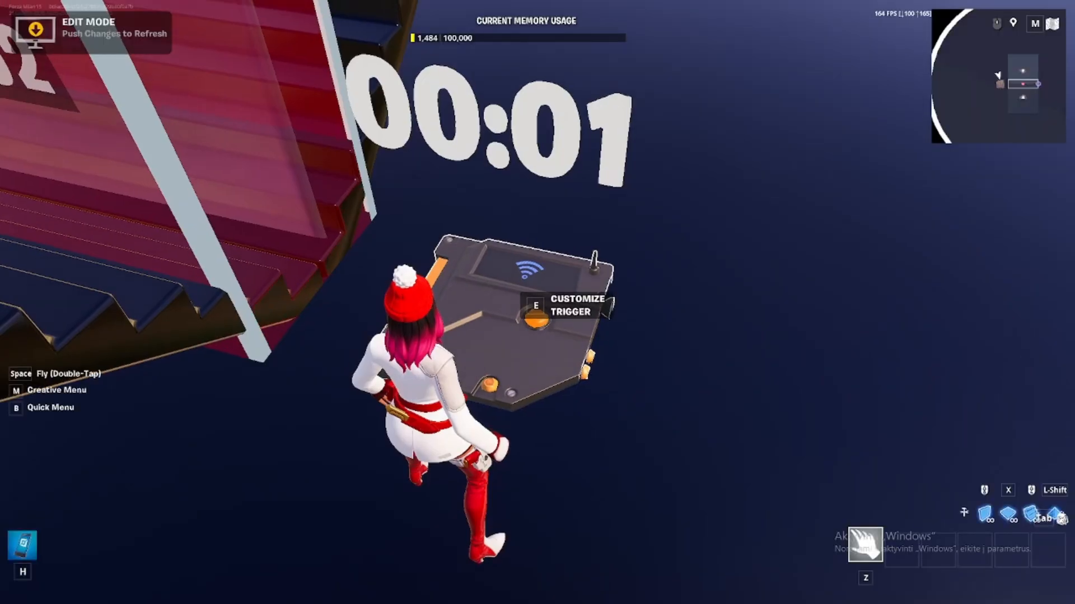
Make the Timer Device start when it receives On Count Succeeds from the Player Counter.
key(e)
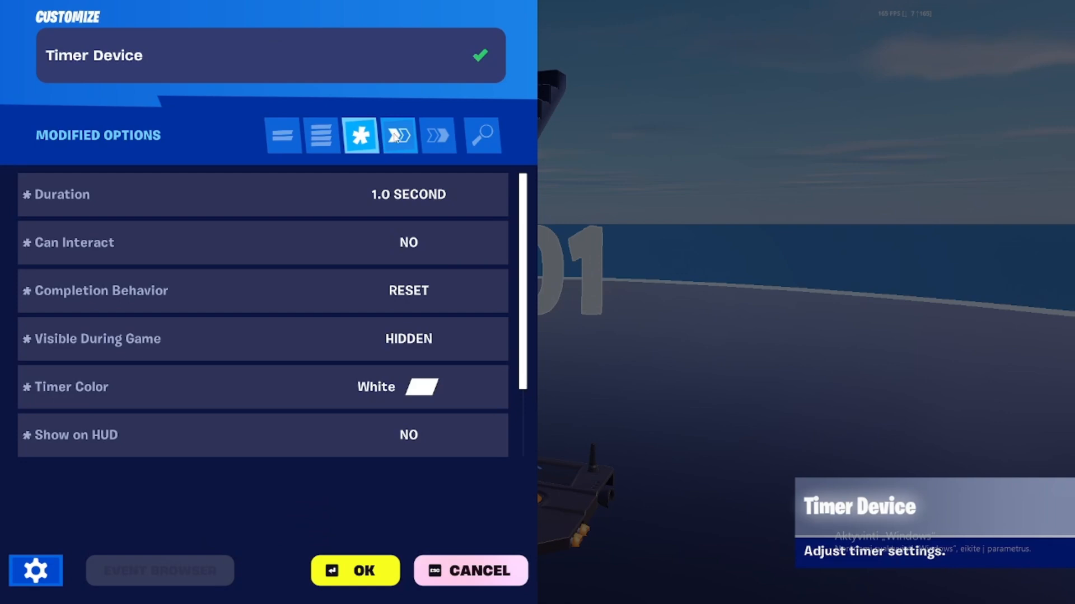
click(396, 137)
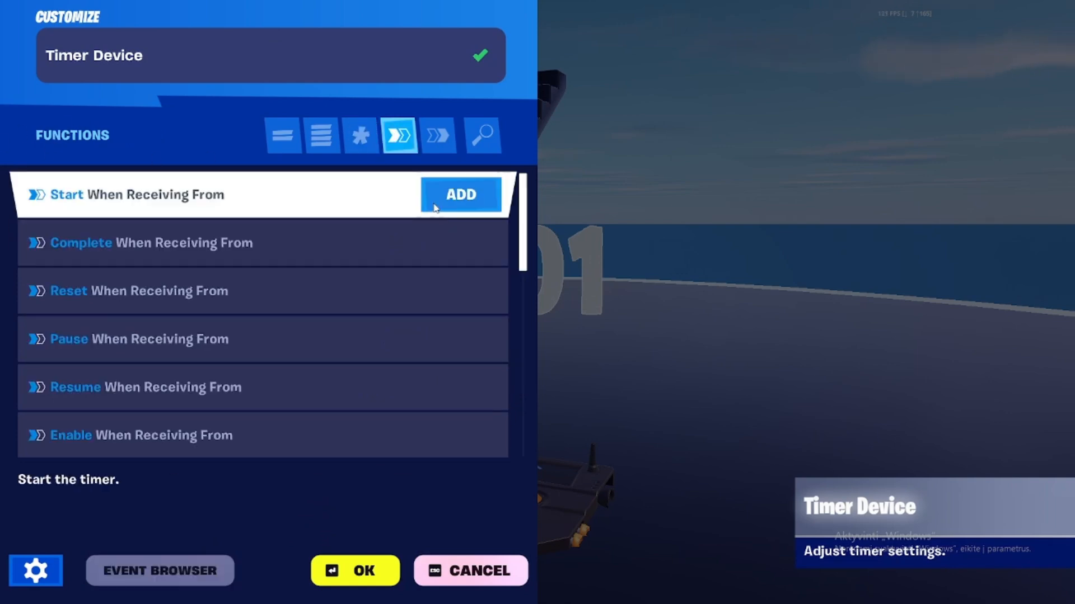
click(448, 194)
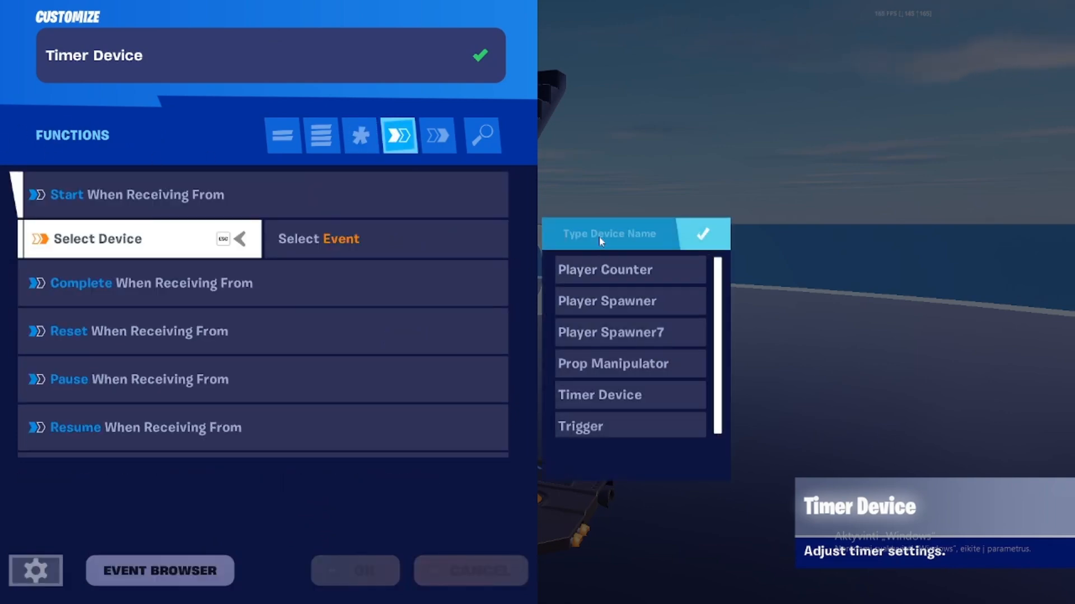
click(607, 270)
click(393, 240)
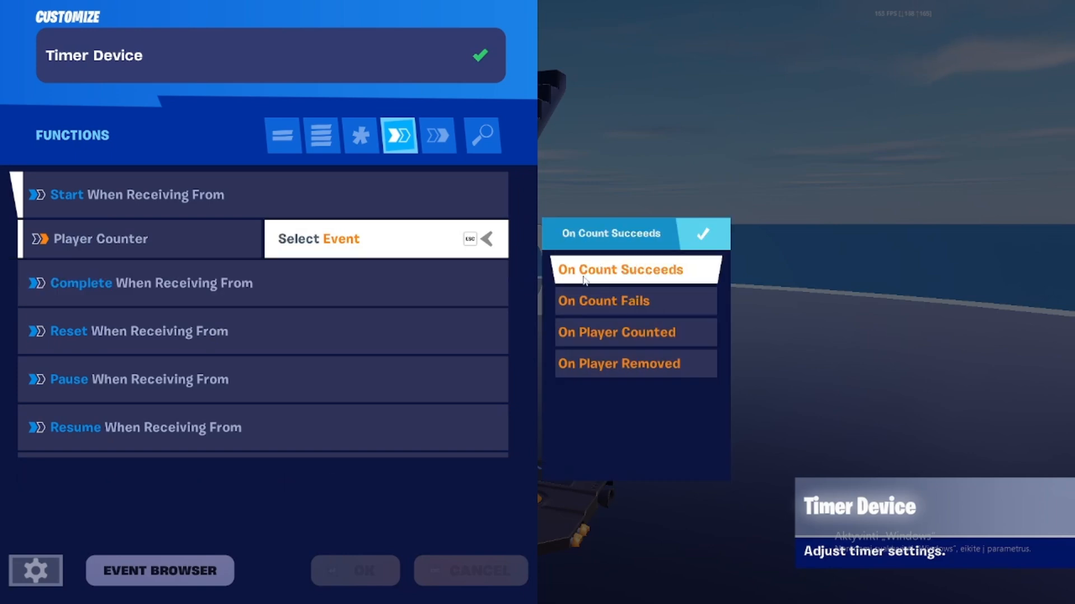
click(599, 270)
Bind the Timer Device's On Success event to the Trigger device's Trigger function.
click(437, 135)
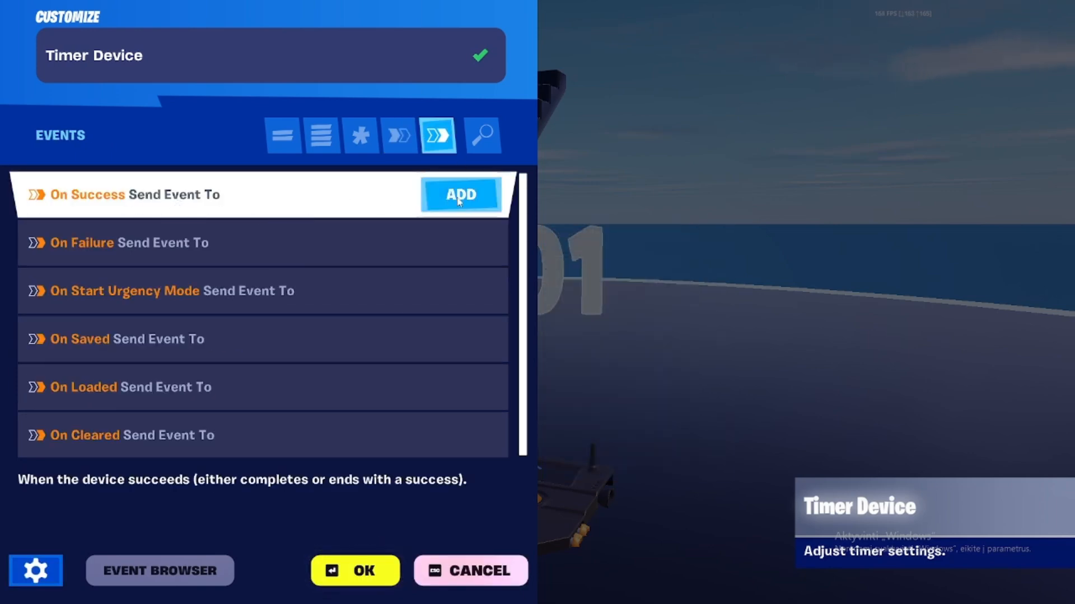
click(452, 196)
click(662, 231)
text(trigg)
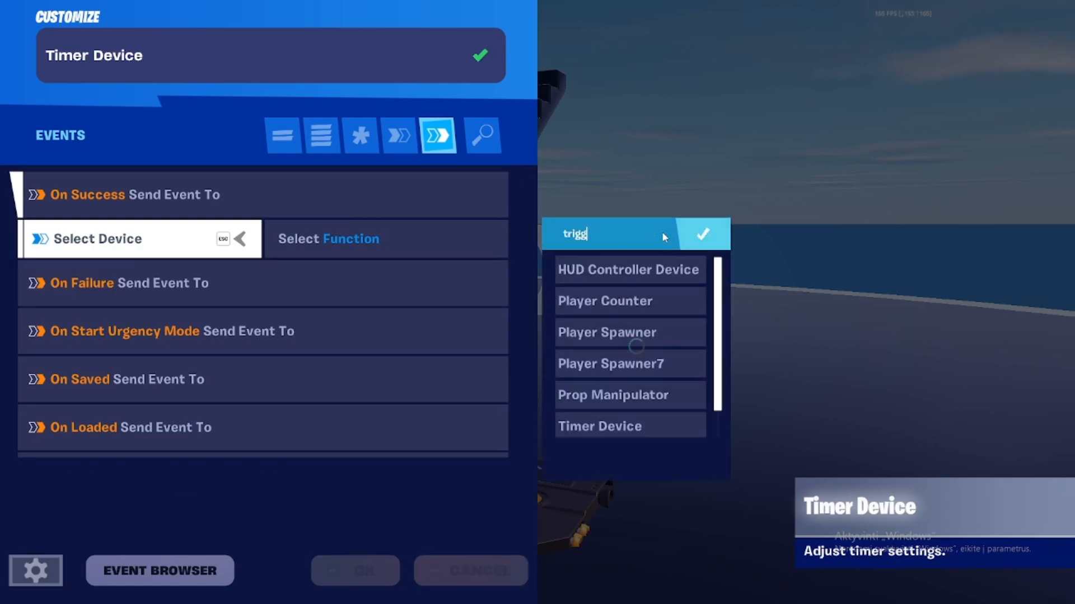
click(599, 270)
click(329, 239)
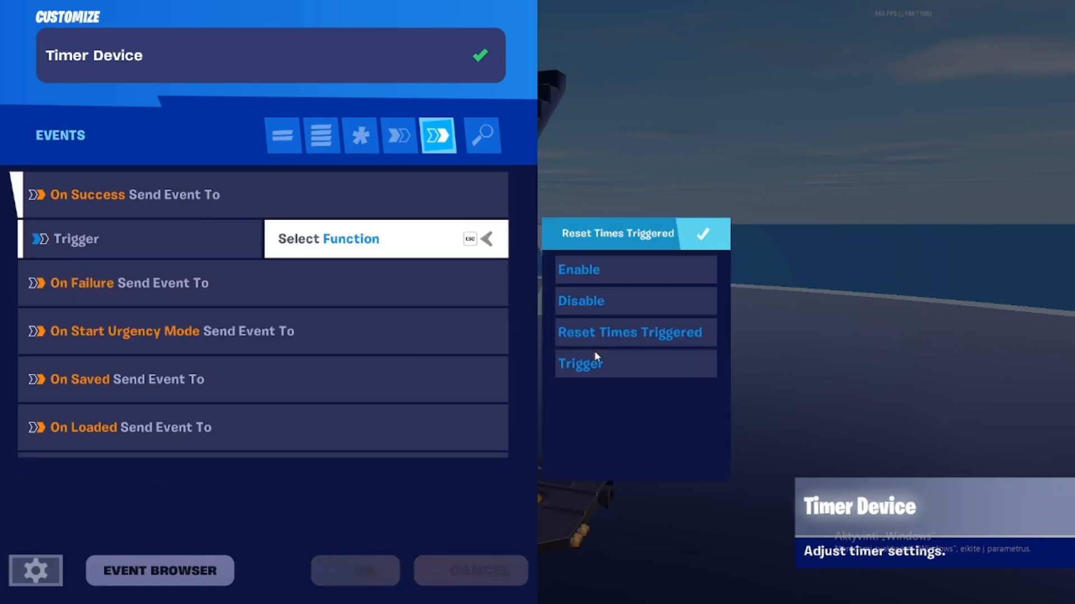
click(585, 365)
Add the Prop Manipulator's Hide Props function to the Timer Device's On Success event and confirm the settings.
click(199, 280)
click(655, 274)
text(prop)
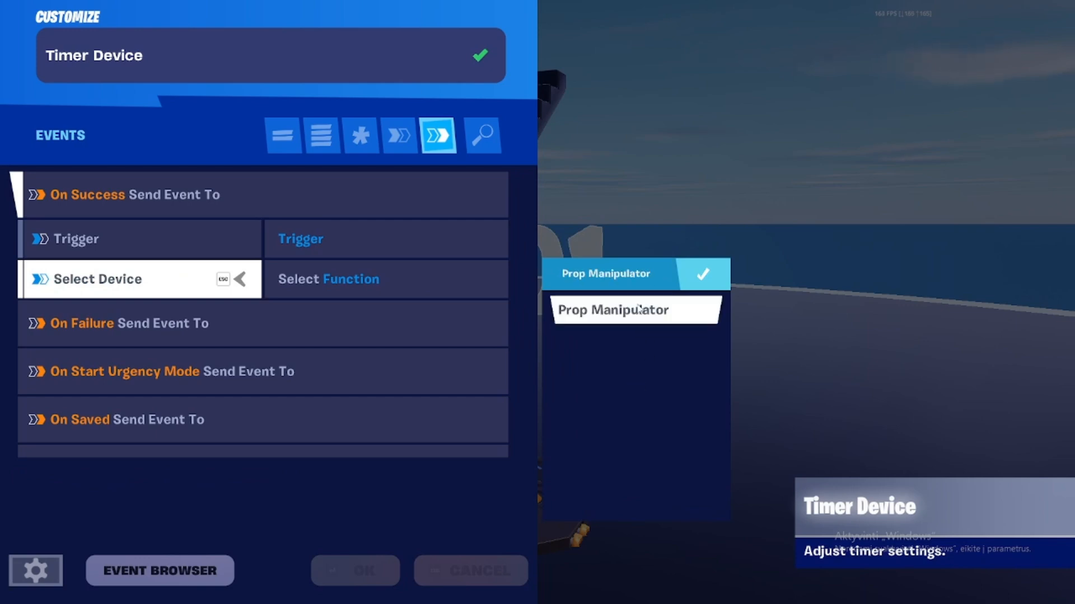
click(639, 309)
click(411, 278)
click(571, 340)
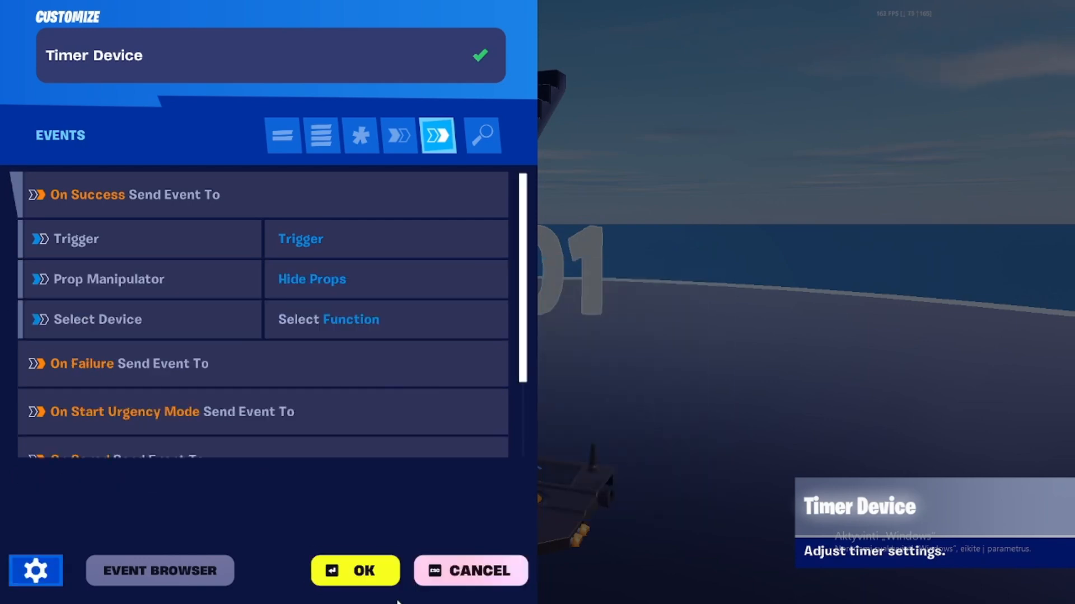
click(371, 568)
Bind the Trigger's On Triggered event to the Prop Manipulator's Show Props function and confirm the settings.
key(e)
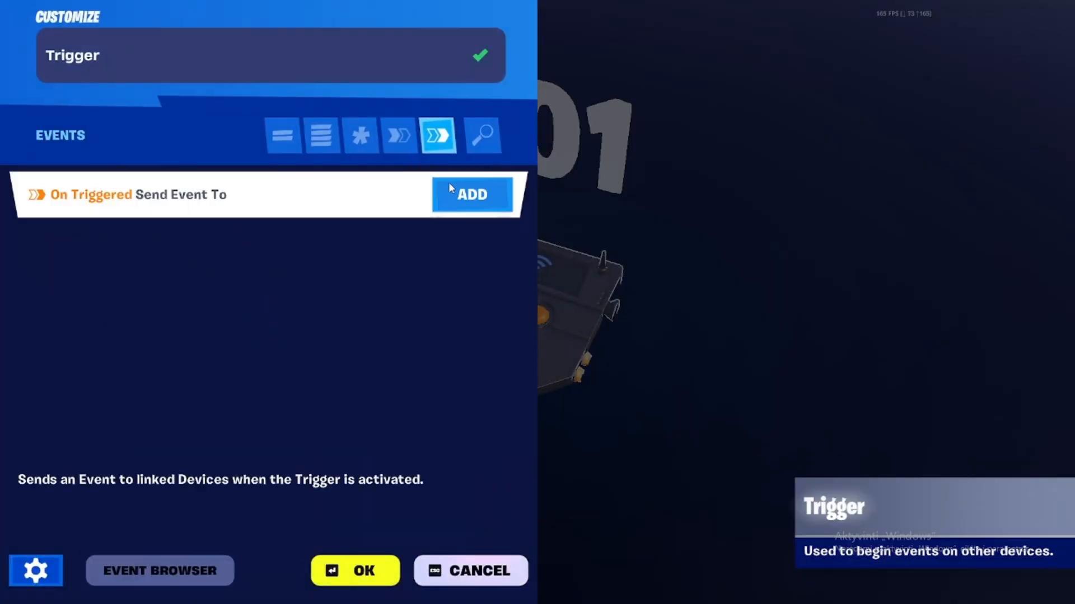
click(442, 188)
click(140, 239)
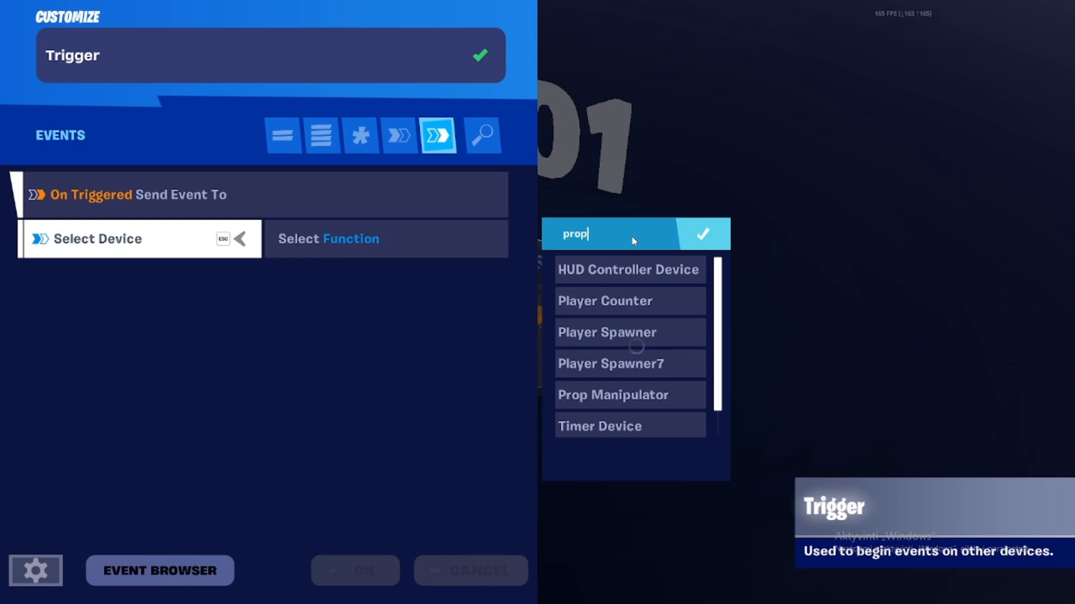
click(636, 270)
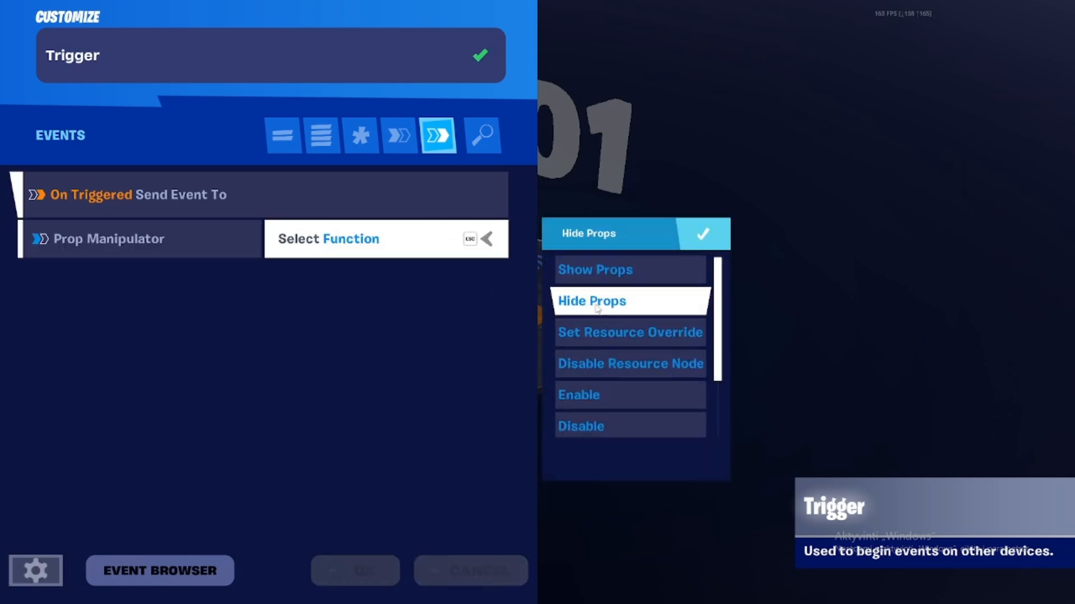
click(599, 300)
click(386, 239)
click(582, 268)
click(355, 569)
Fly to the Player Counter between the spawners, set its Target Player Count to 1 player, and confirm.
key(w)
key(space)
key(w)
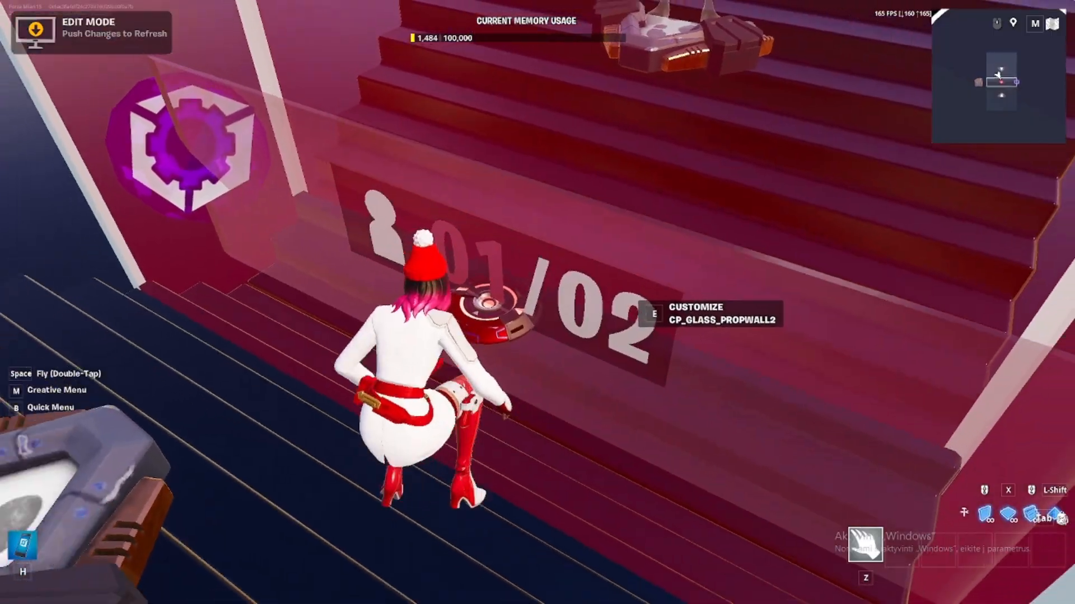
key(e)
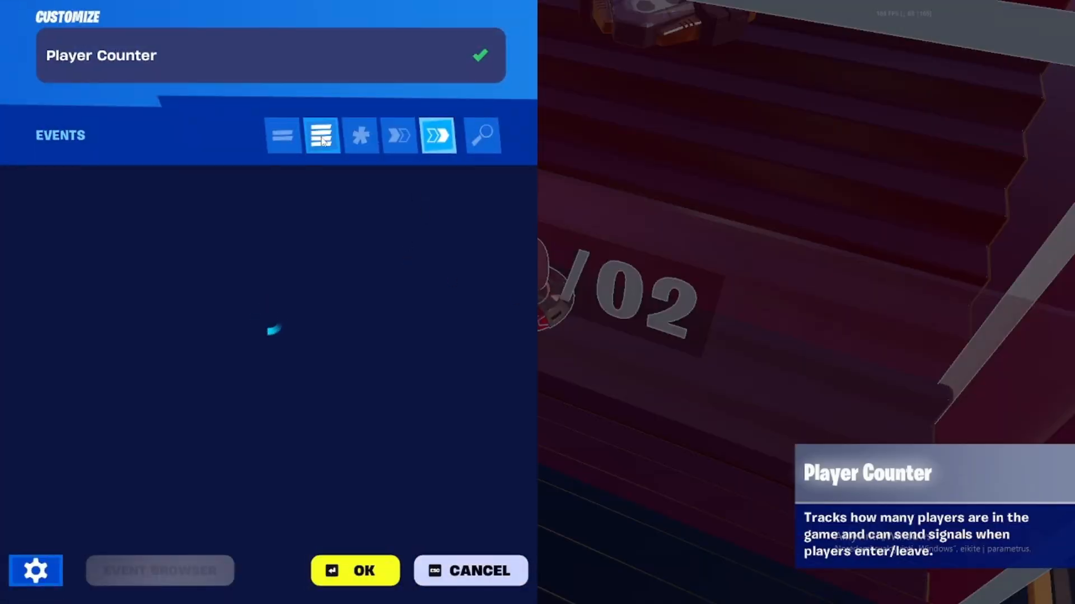
click(323, 141)
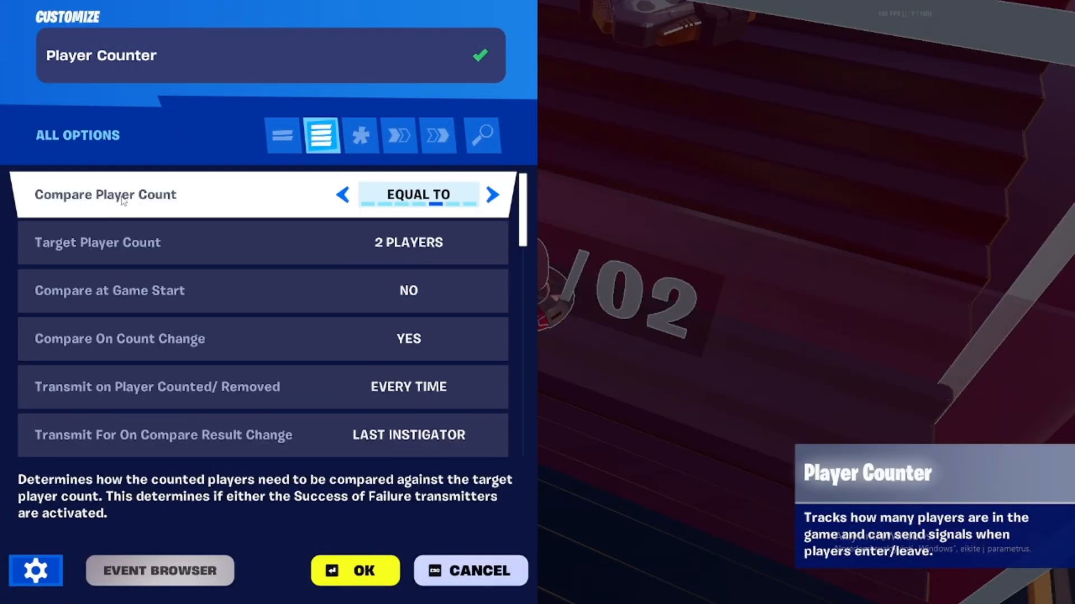
click(83, 263)
text(1)
key(Return)
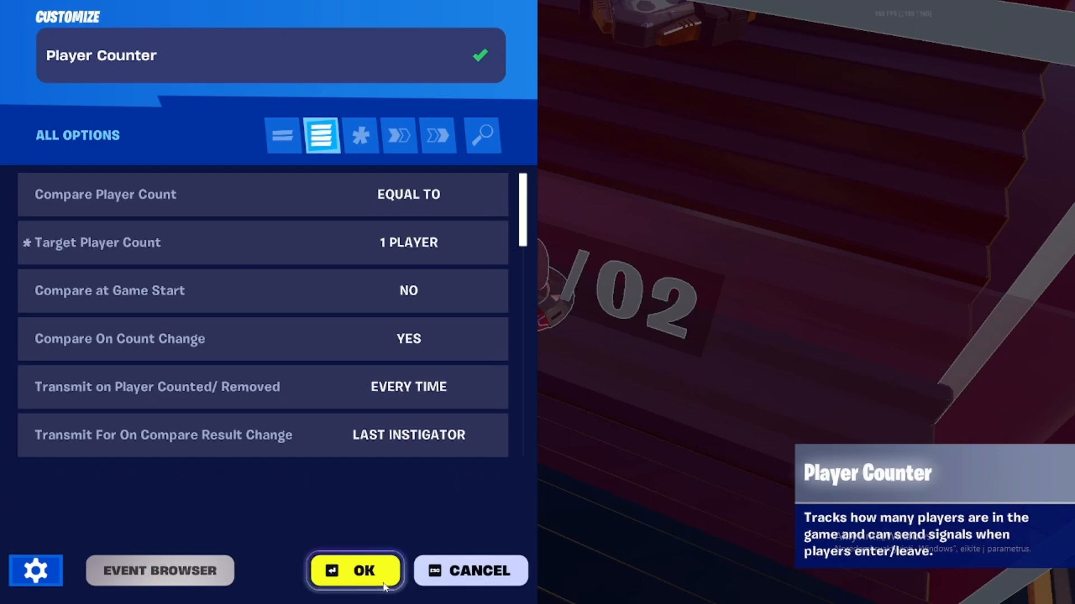
key(Return)
Start the game and test the glass barrier by moving and building around the staircases and the player counter.
key(Escape)
click(951, 330)
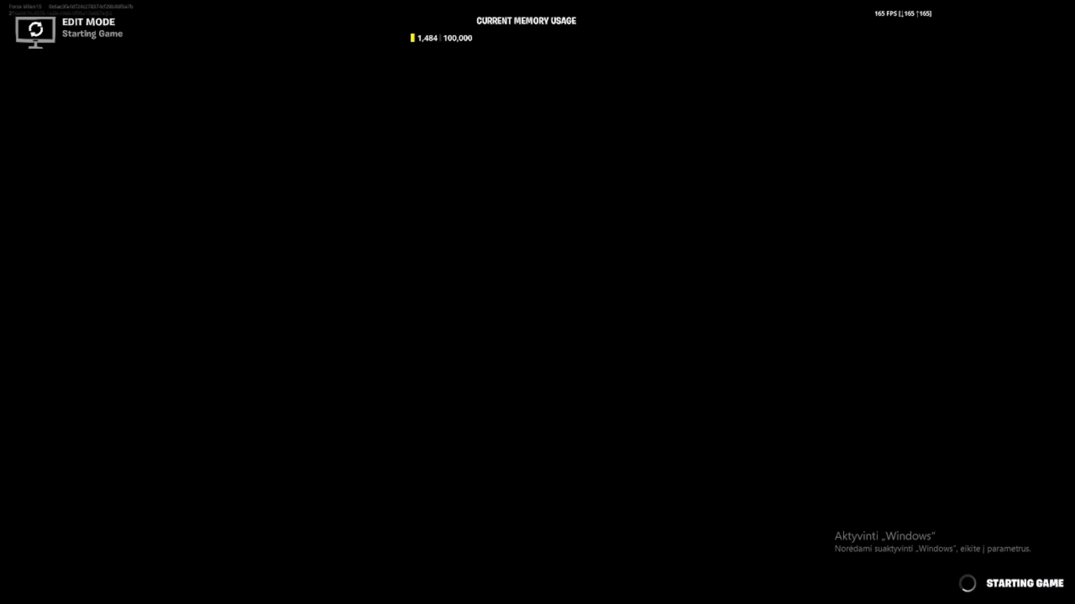
key(w)
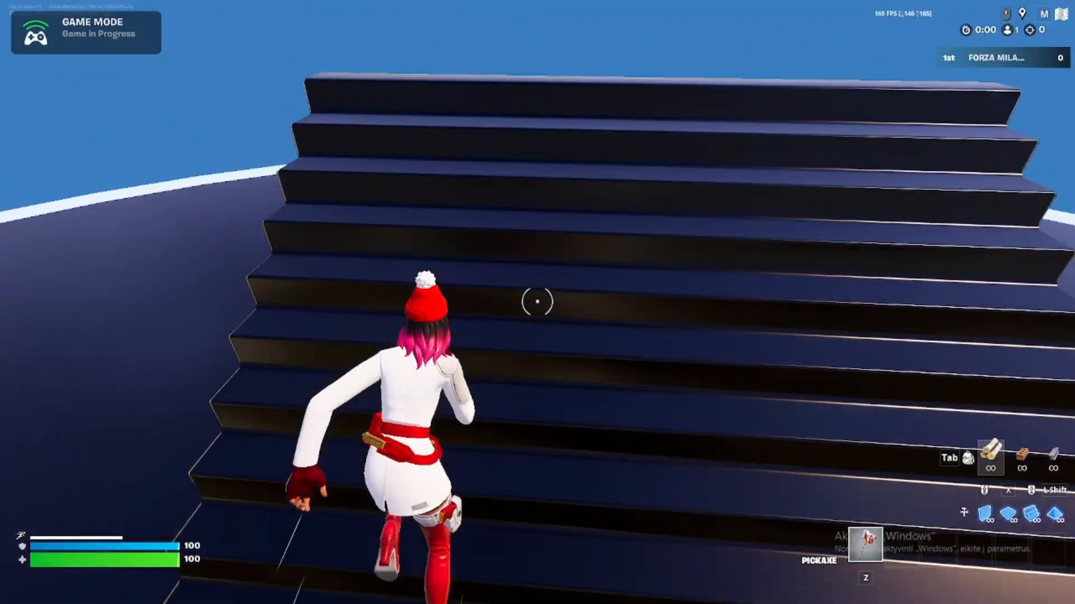
key(x)
click(537, 302)
key(z)
click(537, 301)
key(x)
click(538, 302)
key(z)
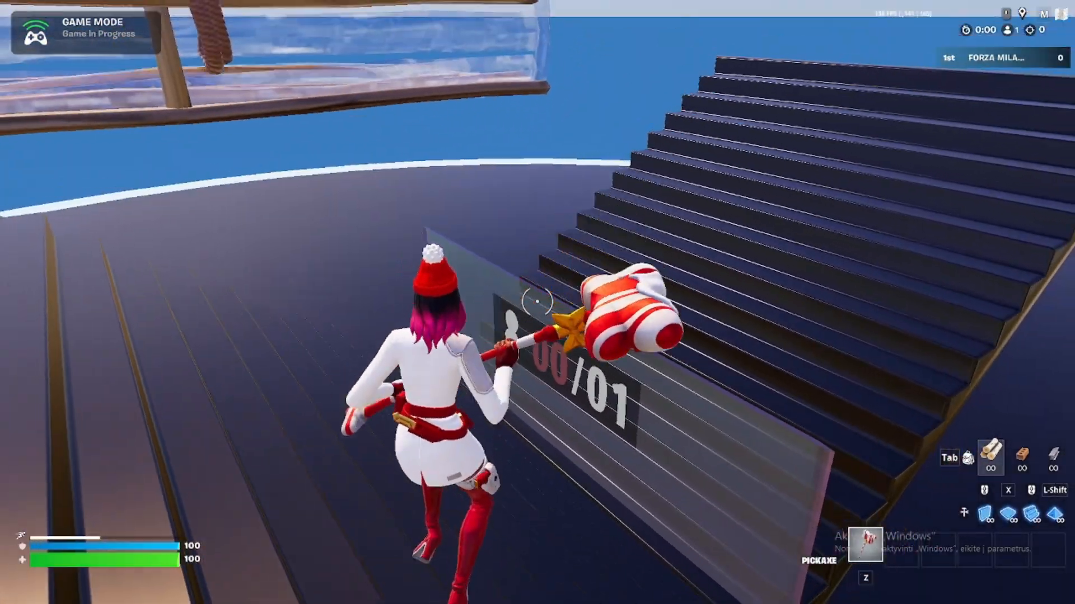
Search the content library for "butt" and put the button device from the Devices category in slot 1.
key(Tab)
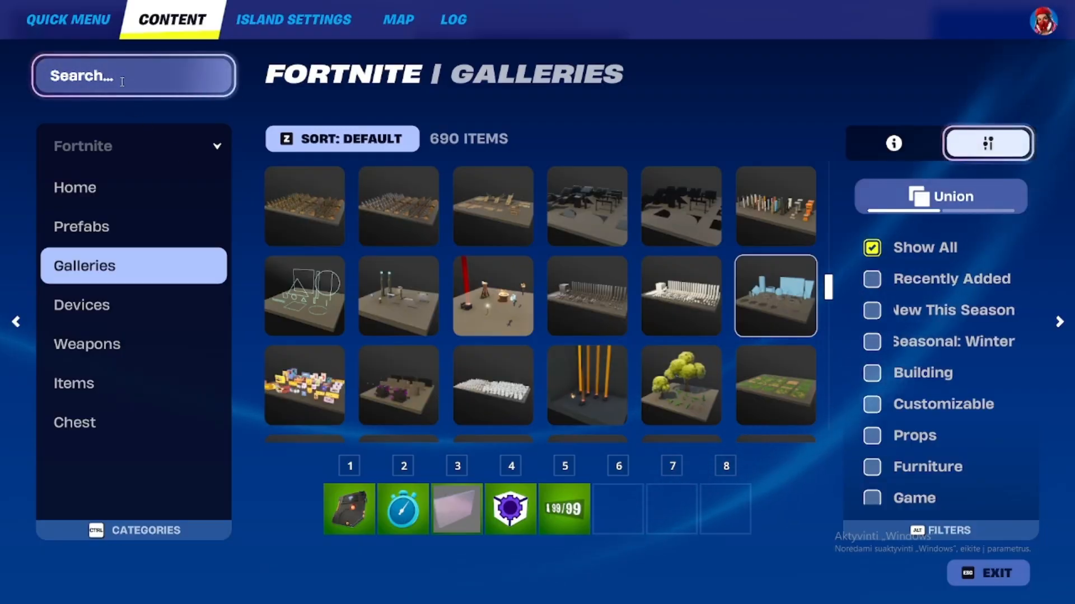
text(butt)
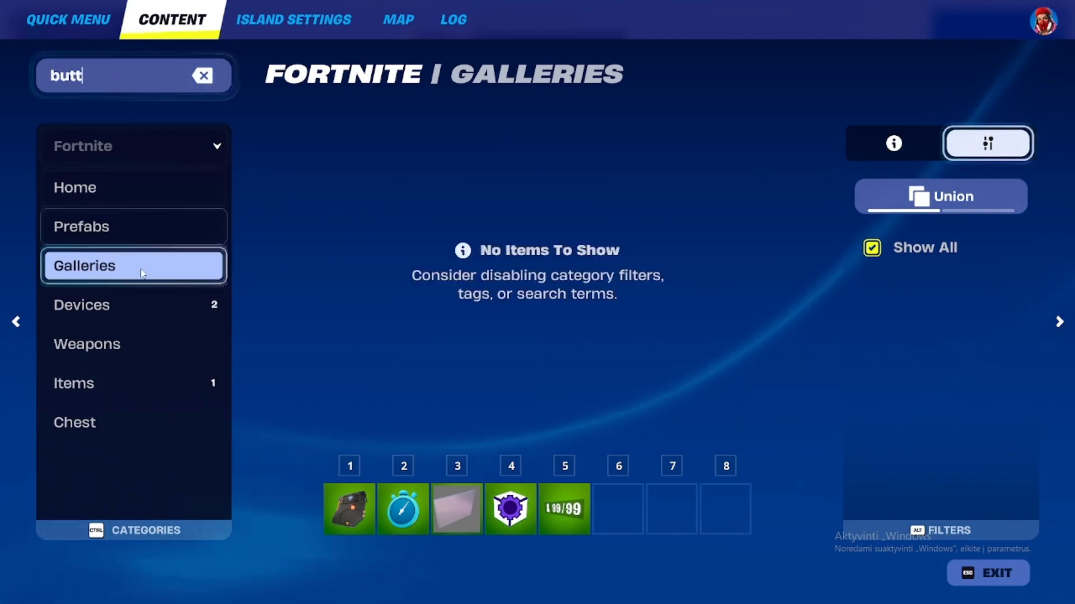
click(162, 300)
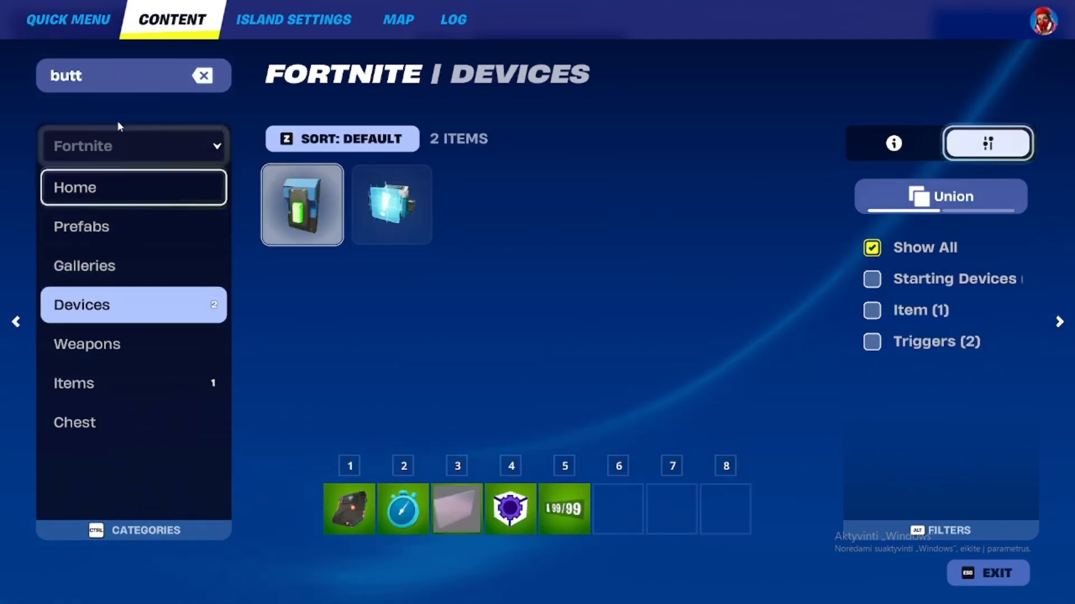
click(302, 204)
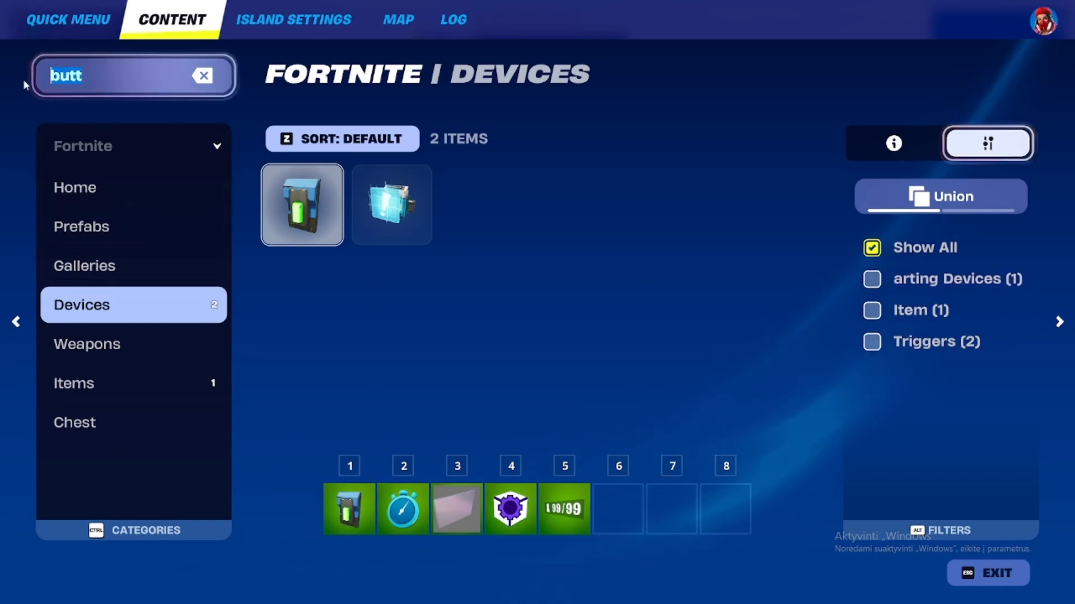
Search the device library for "explo" and put the explosive barrel device in slot 2.
click(202, 75)
text(exp)
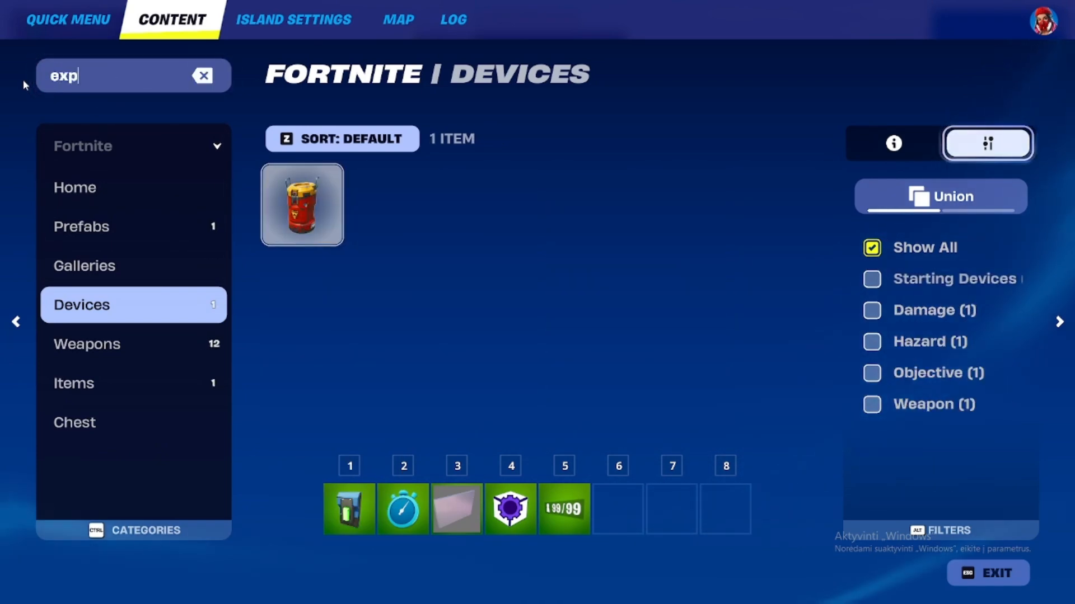
click(302, 205)
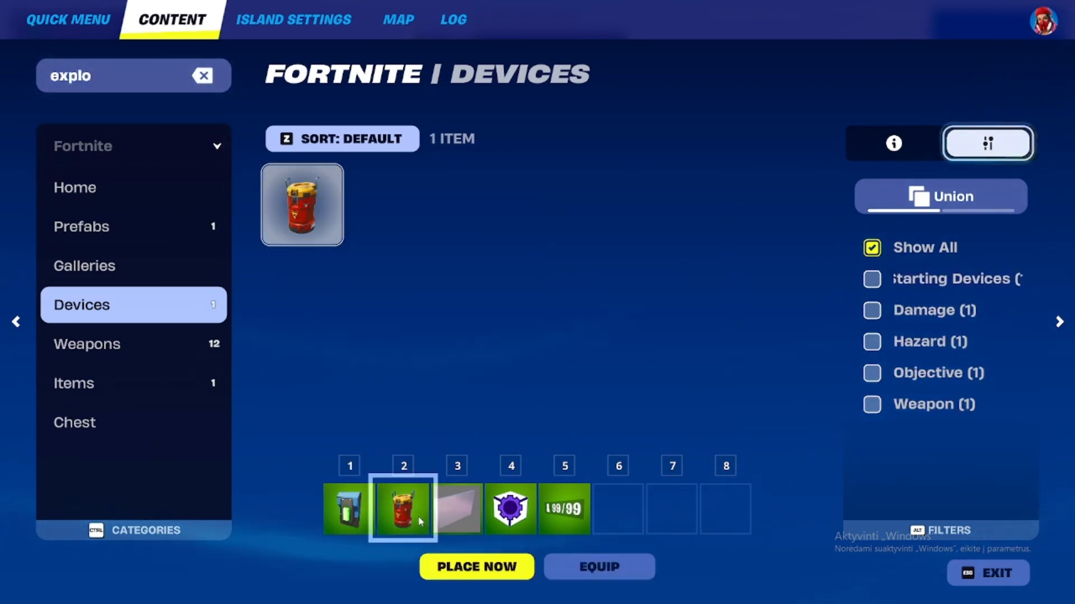
Place the button device at the glass barrier, beside the player counter display between the spawners.
key(Escape)
key(1)
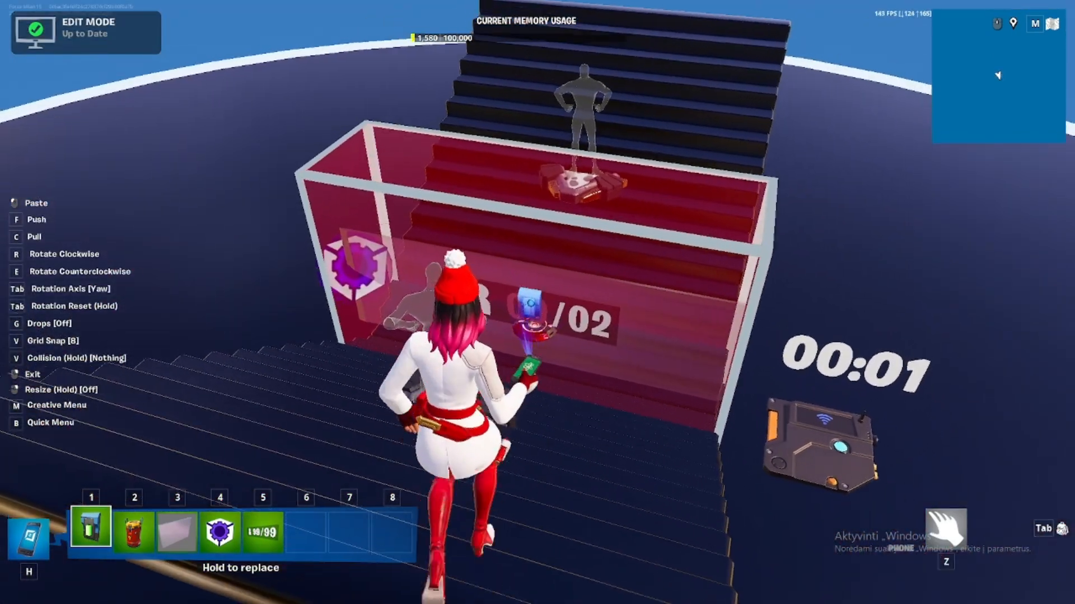
key(w)
key(s)
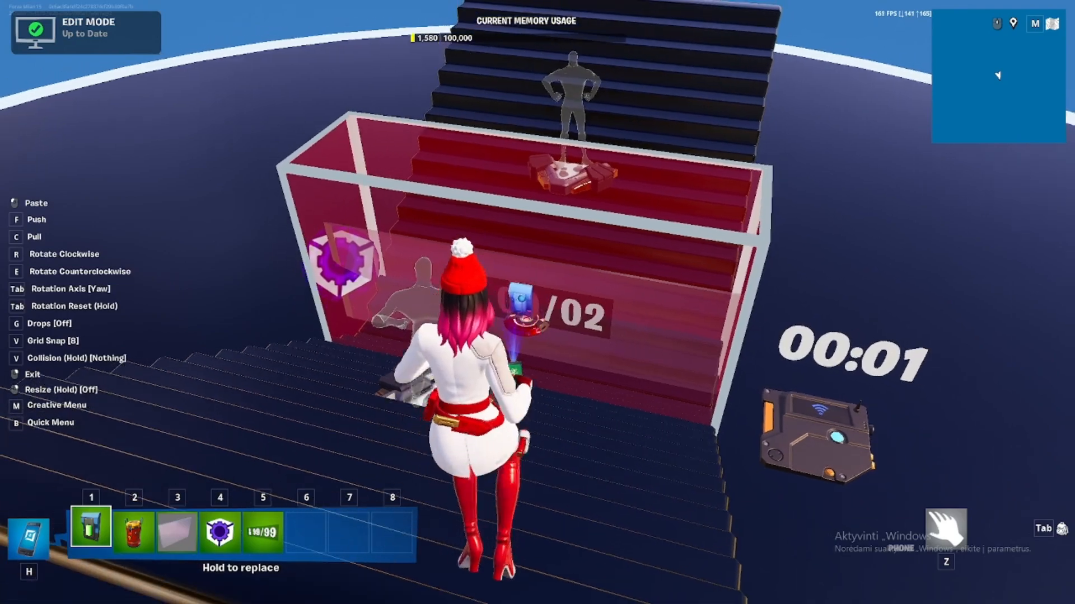
click(537, 302)
key(z)
Set the Button's Trigger Sound to Disabled, Interaction Text to "Build Reset", Visible During Game to No and Interaction Radius to 0.75, and confirm.
key(w)
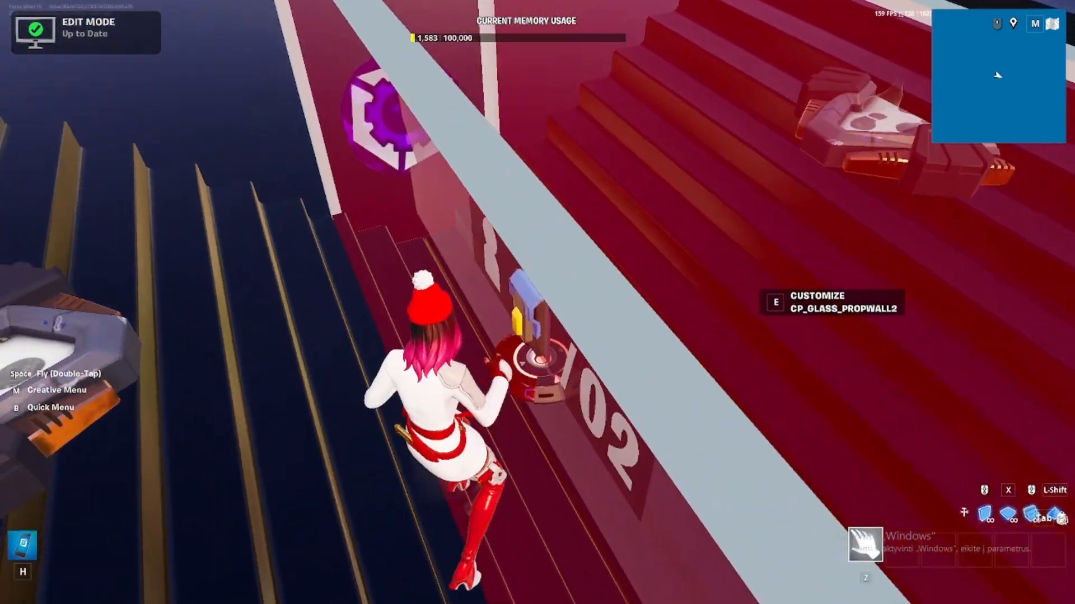
key(e)
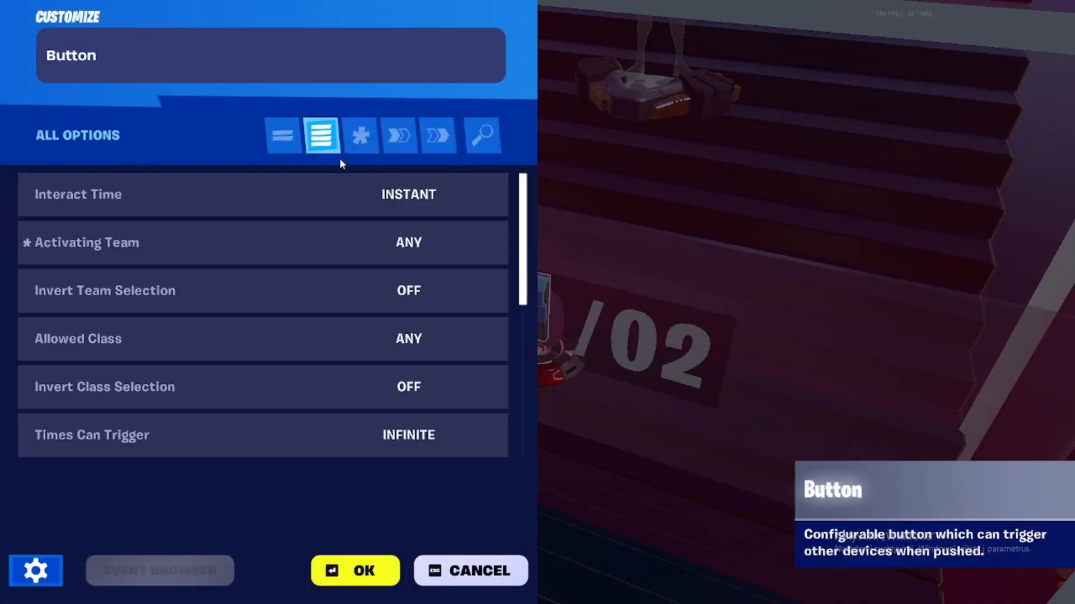
scroll(366, 302, down, 2)
scroll(366, 304, down, 3)
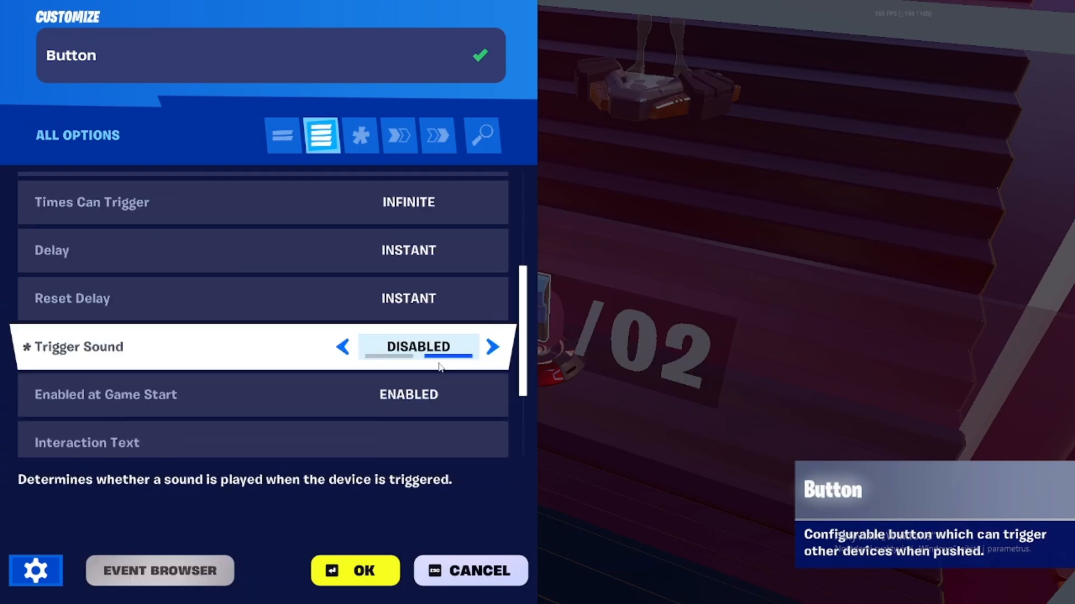
scroll(477, 358, down, 3)
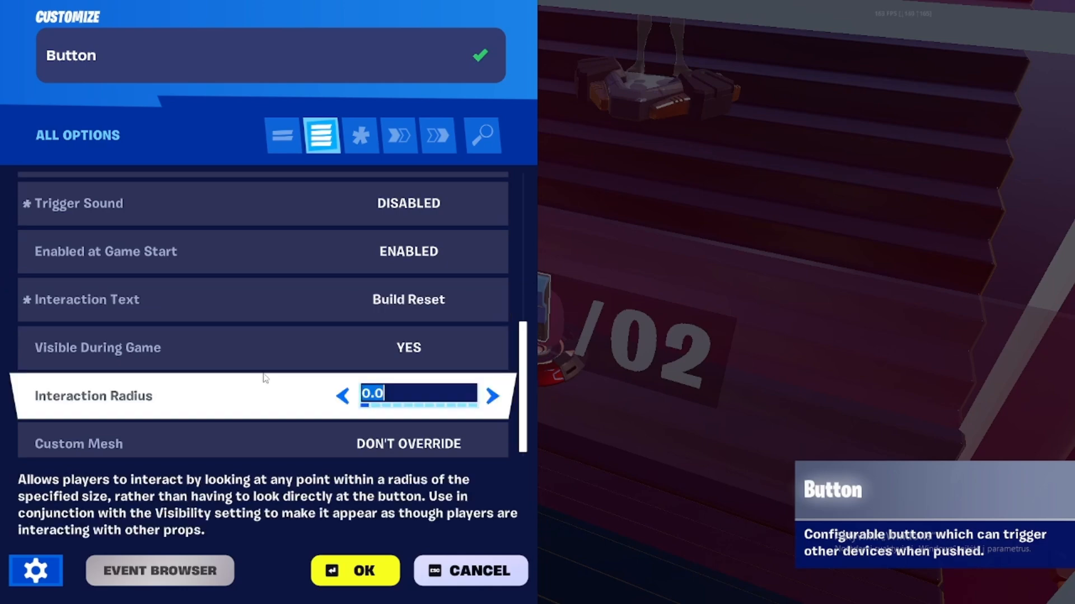
click(378, 387)
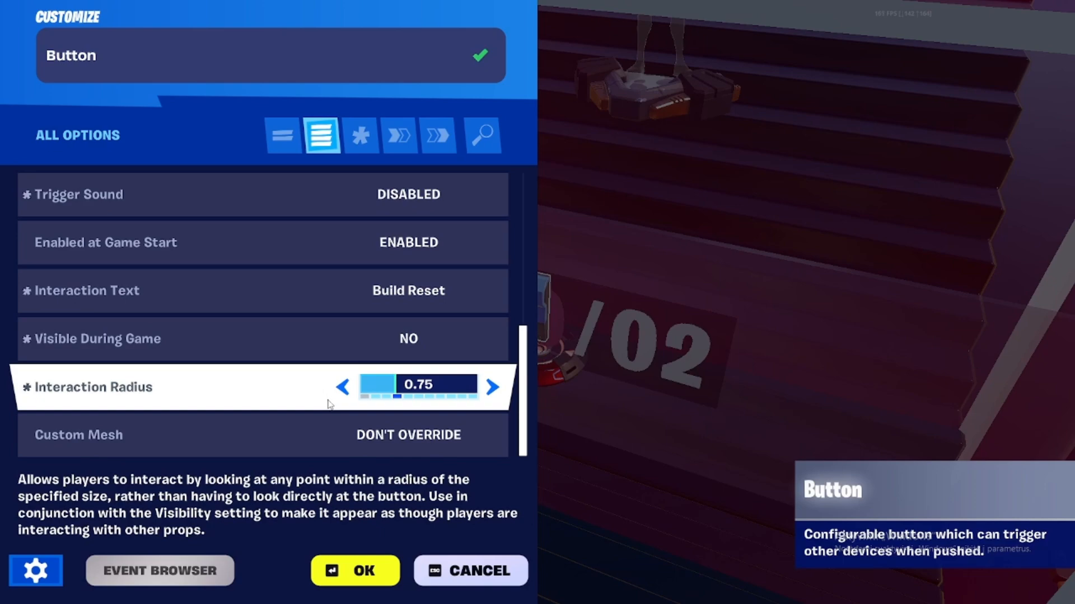
scroll(342, 398, up, 4)
key(Return)
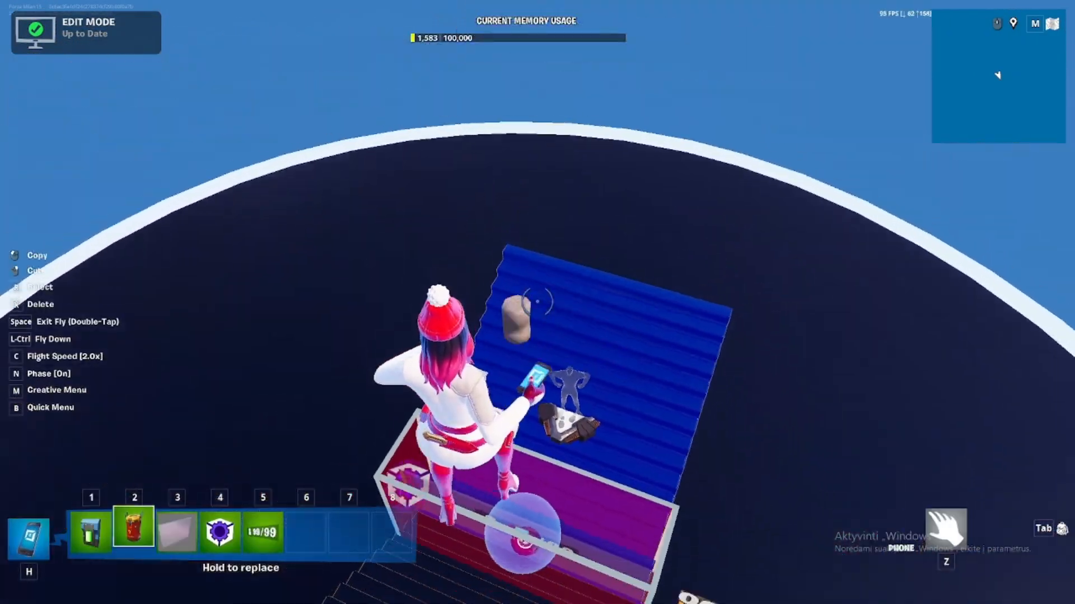
Place an Explosive Device above the far staircase; set Can Be Damaged to Off, Blast Radius to 10 tiles, Player Damage to 0 and Structure Damage to 5000.
click(537, 302)
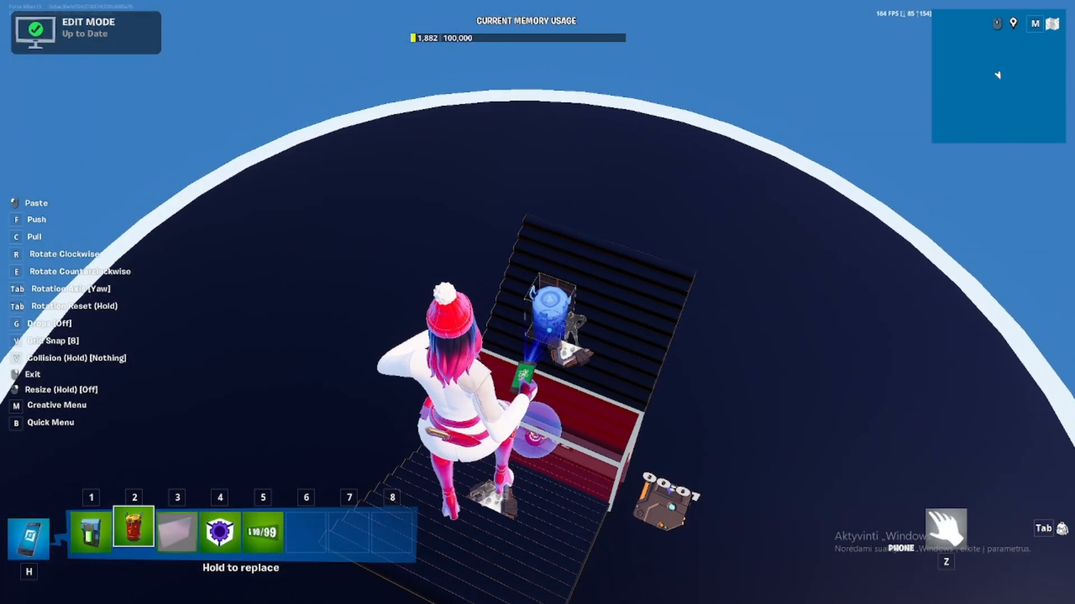
click(538, 302)
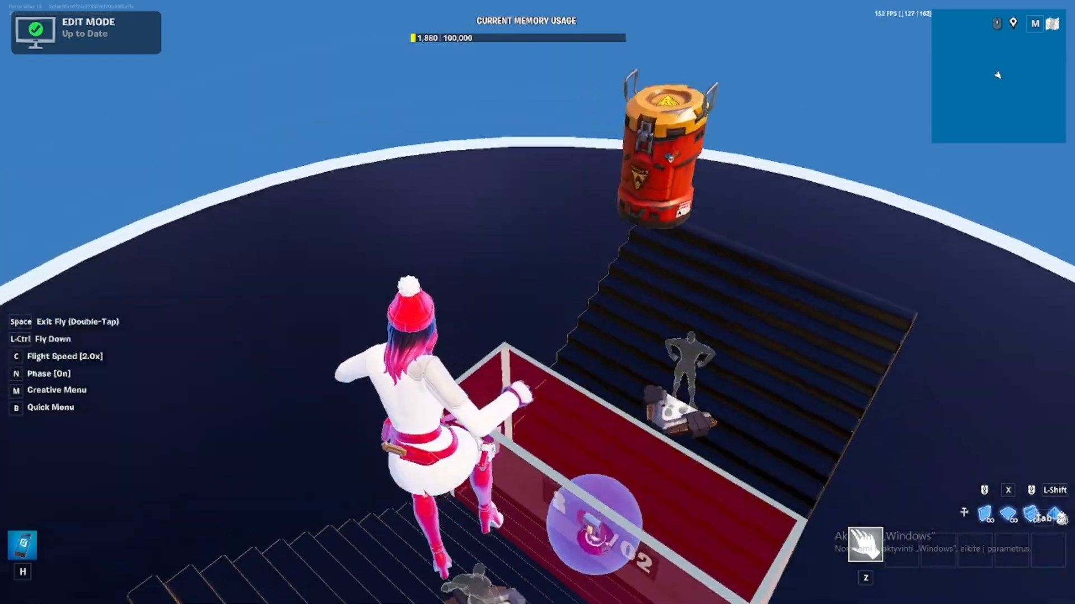
key(e)
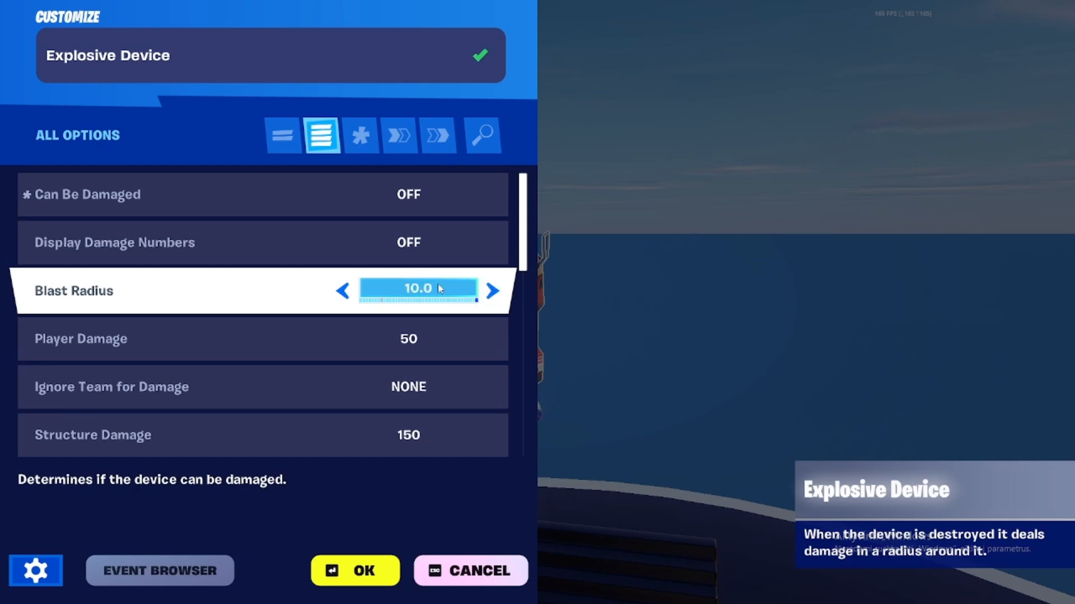
click(447, 351)
click(453, 436)
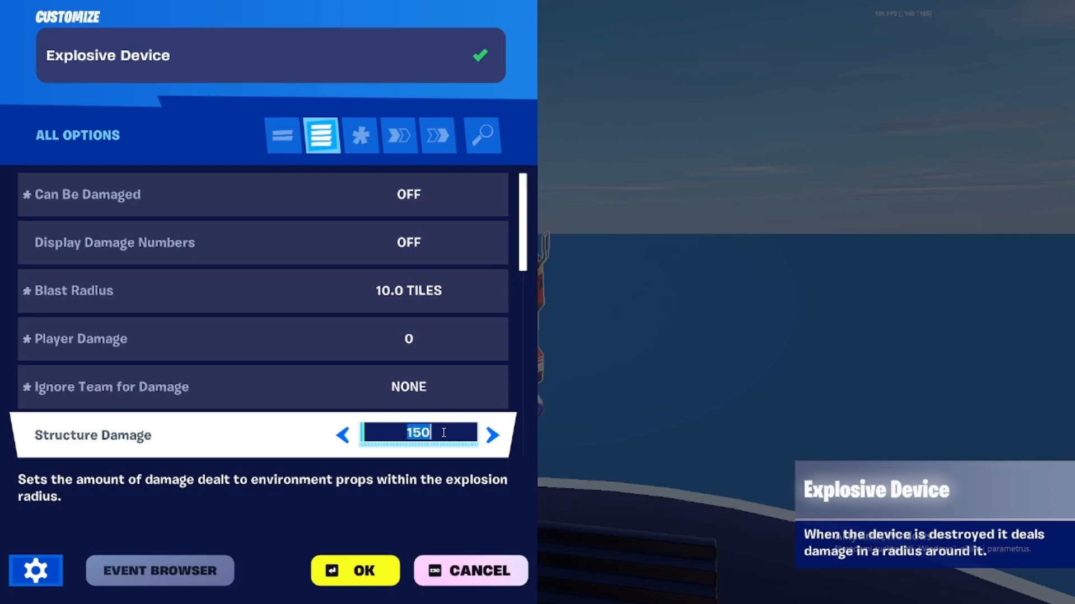
text(5000)
key(Return)
scroll(378, 386, down, 3)
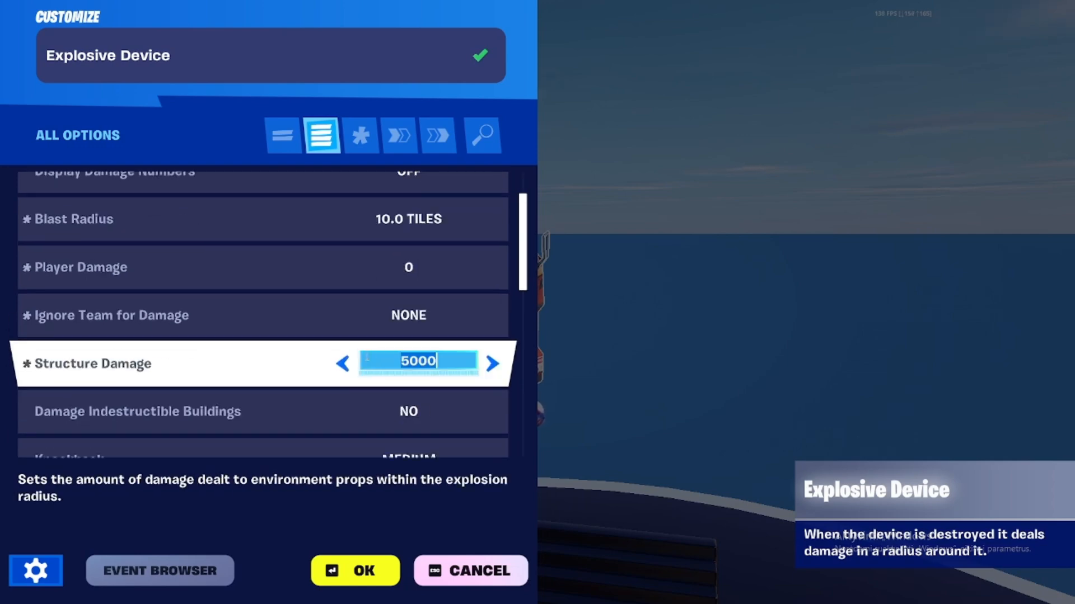
Turn off the explosive's Play Audio / VFX, Visible During Game, Collision During Games, Show Health Bar and Play Audio, and set Time Until Reset Allowed to 0.1 second.
click(493, 392)
scroll(482, 386, down, 5)
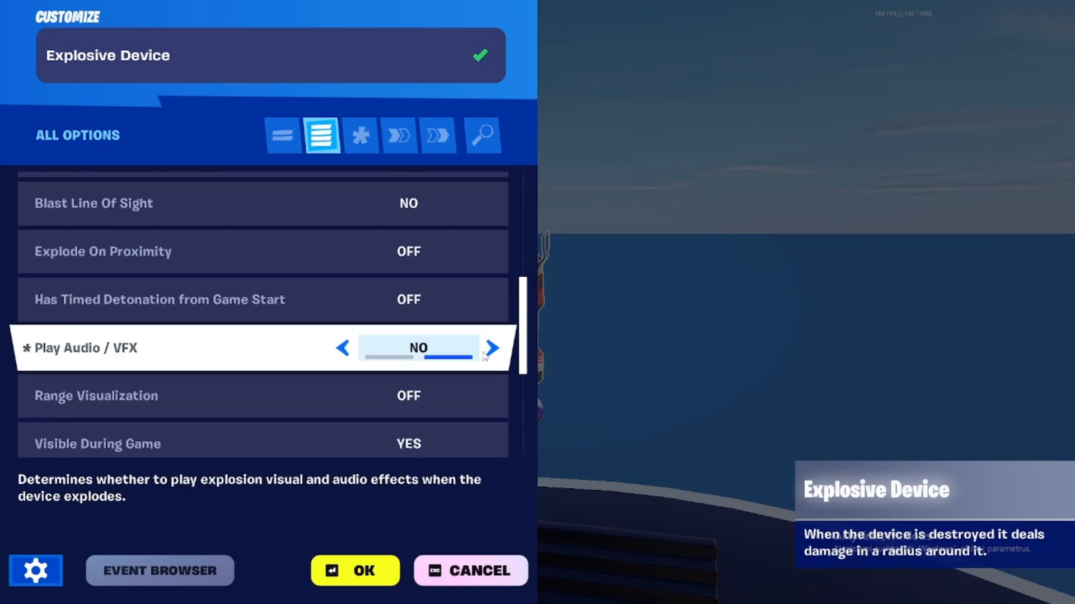
scroll(254, 410, down, 1)
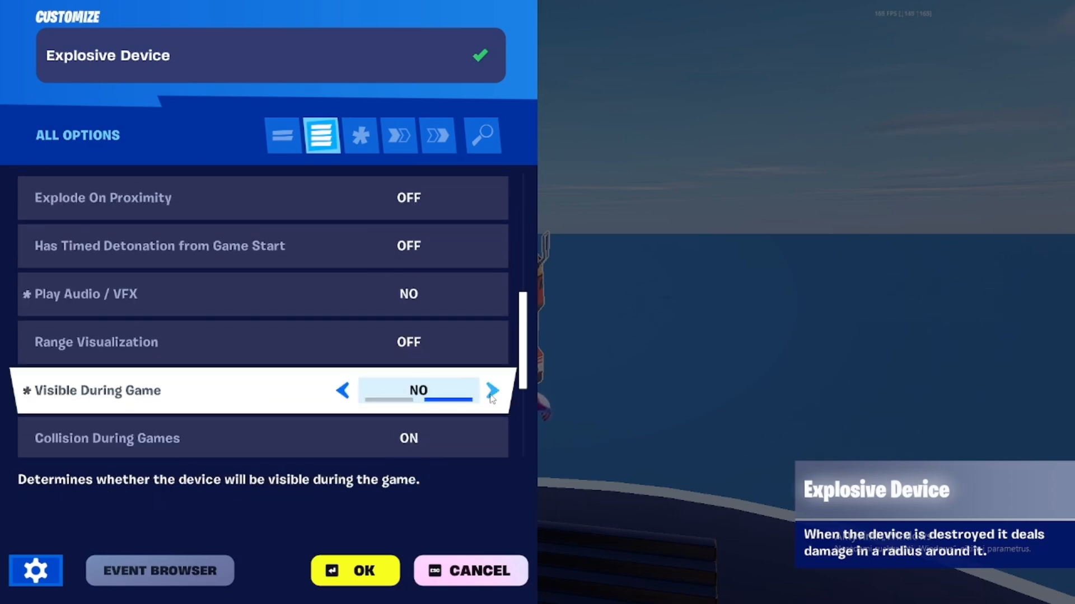
scroll(411, 390, down, 2)
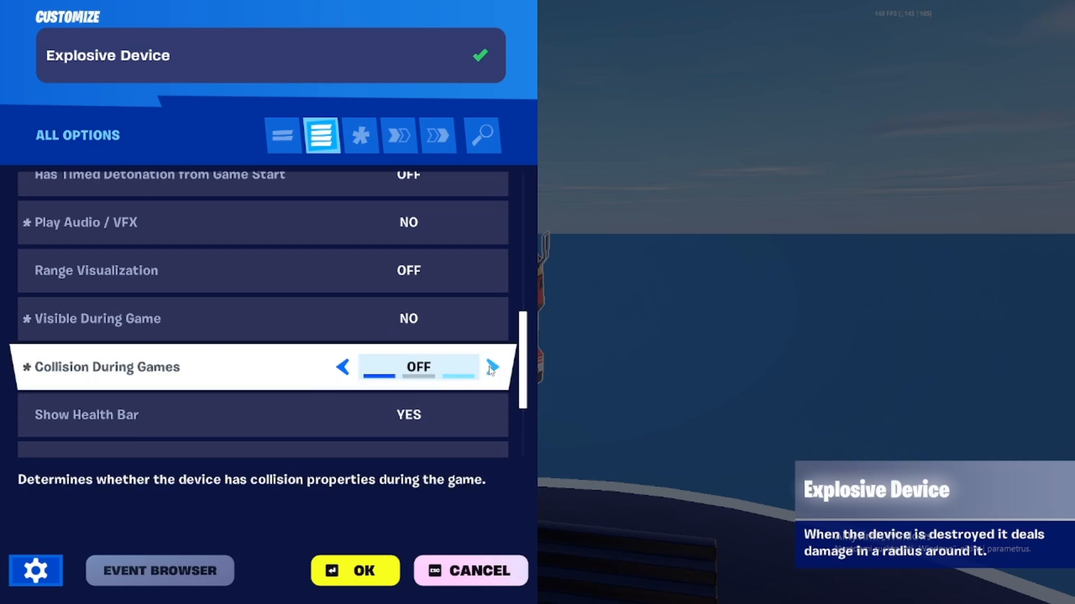
click(491, 414)
scroll(435, 403, down, 1)
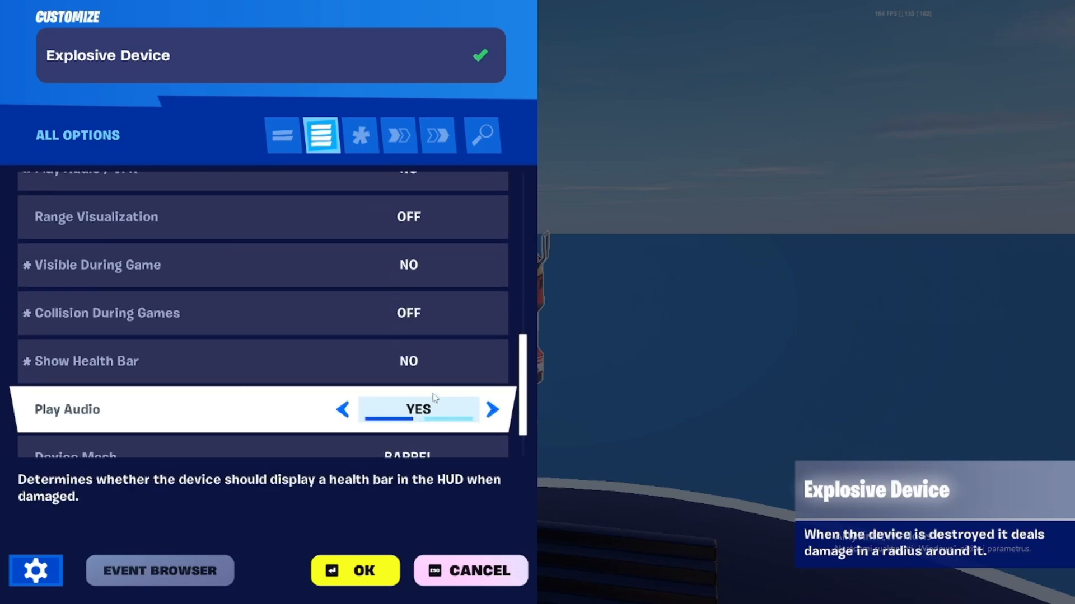
scroll(434, 398, down, 1)
click(490, 394)
scroll(433, 387, down, 1)
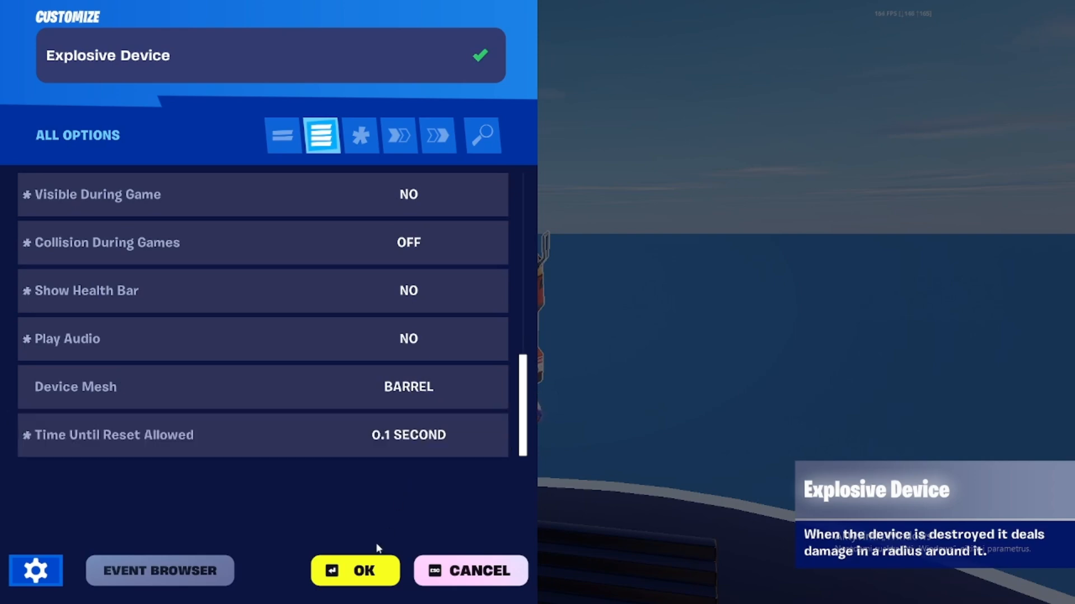
Bind the explosive's Explode function to the Button's On Interact event, link its Reset function to the Explosive Device, and confirm.
click(413, 144)
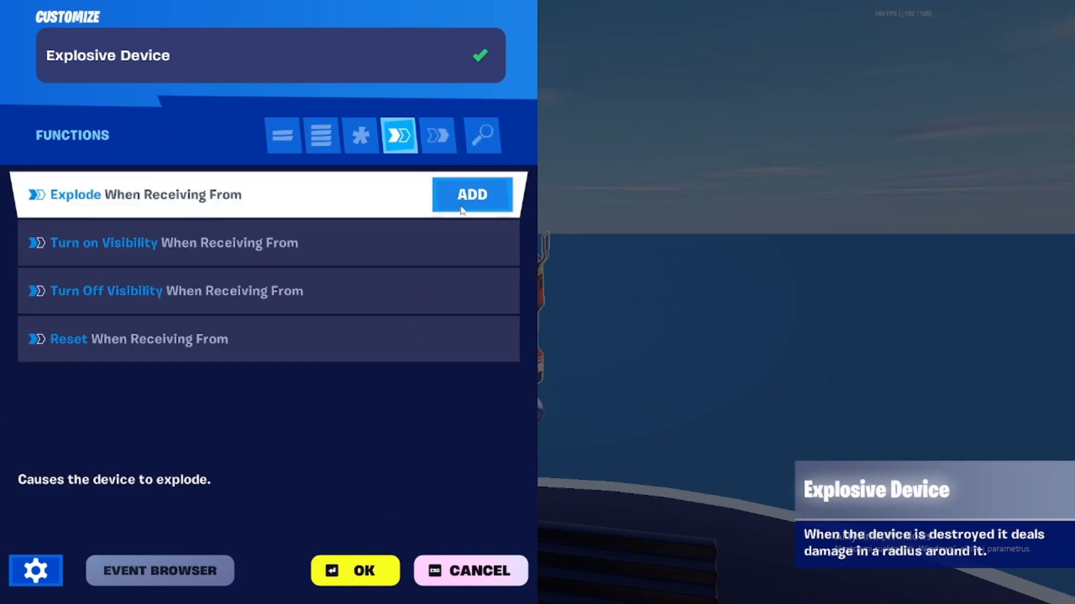
click(457, 200)
click(163, 243)
click(580, 275)
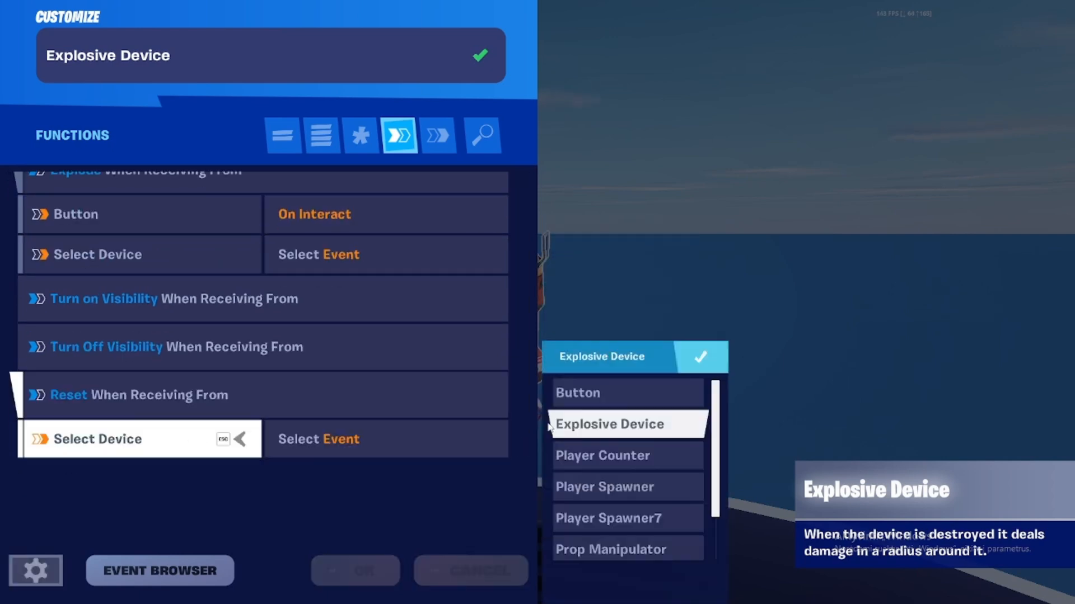
click(358, 581)
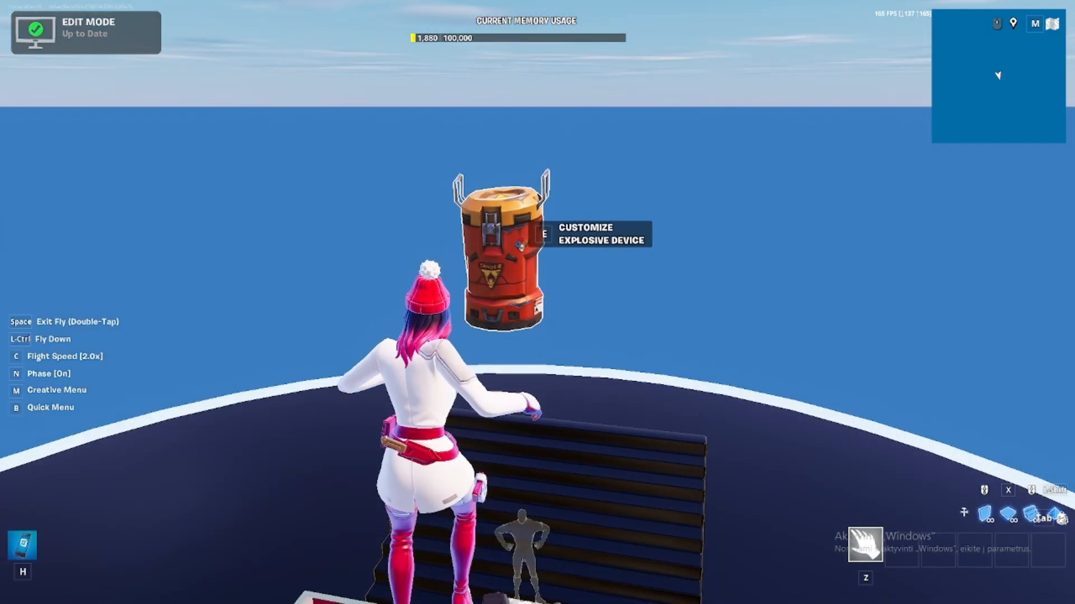
Start the game, build around the glass barrier, trigger the Build Reset button to test it, and end the game.
key(space)
key(space)
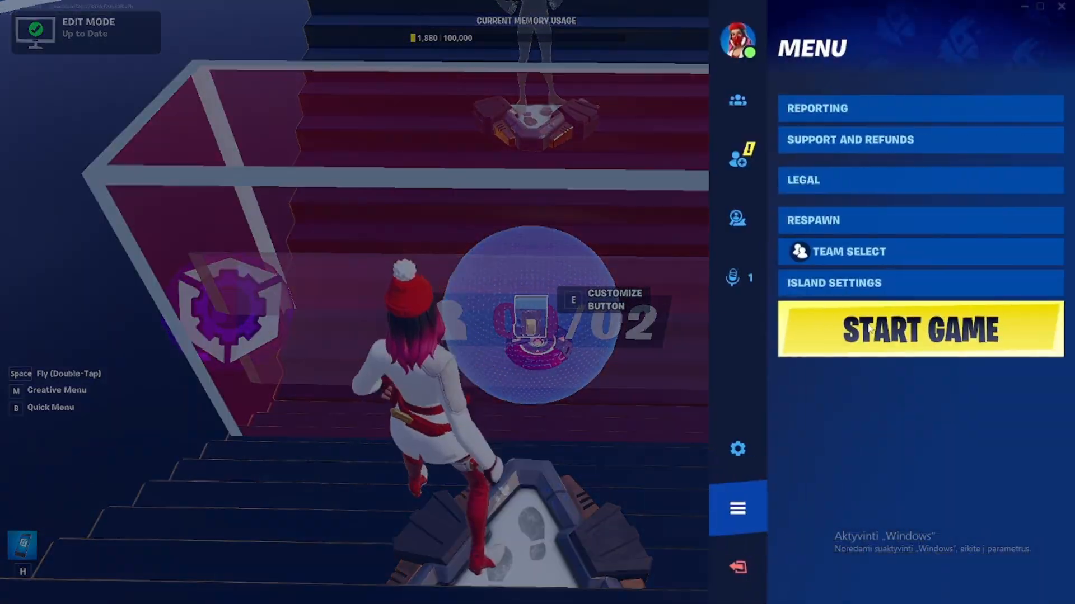
click(919, 327)
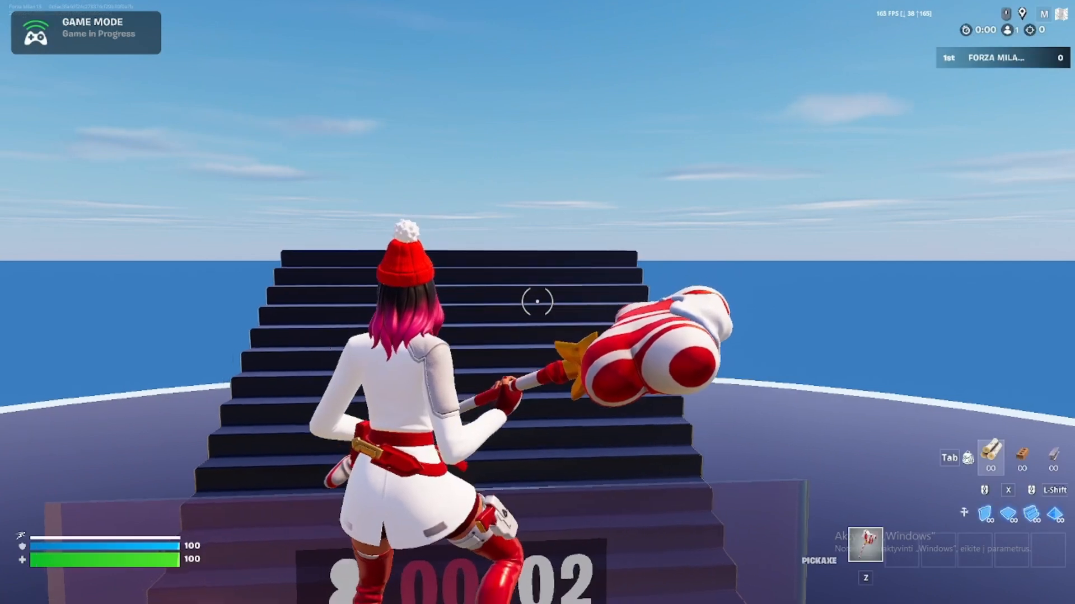
key(w)
click(537, 302)
click(537, 302)
key(shift)
click(538, 302)
click(538, 302)
key(z)
key(shift)
click(537, 301)
key(z)
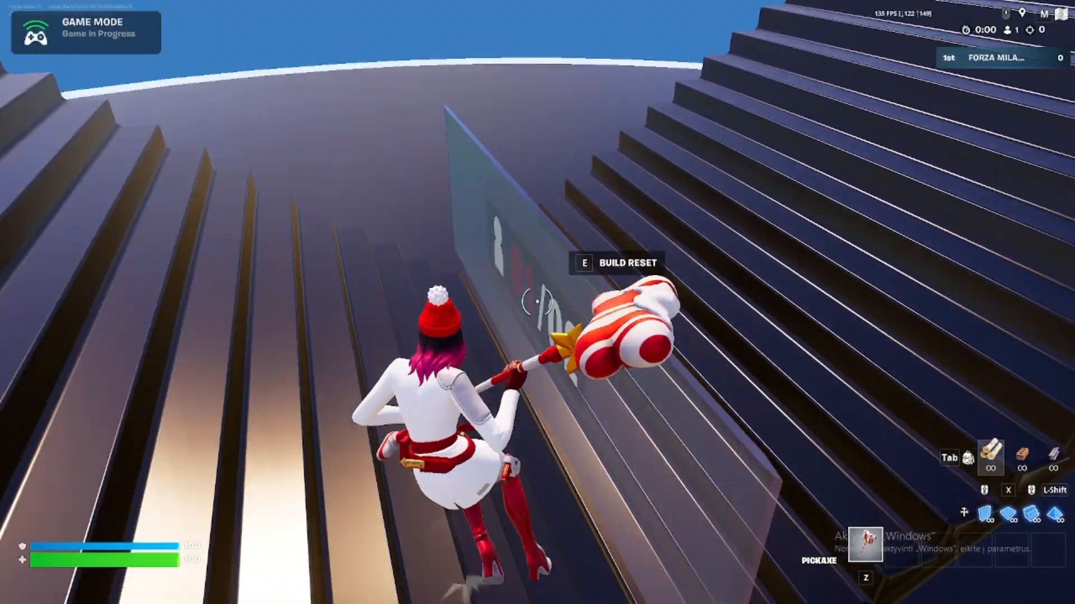
key(e)
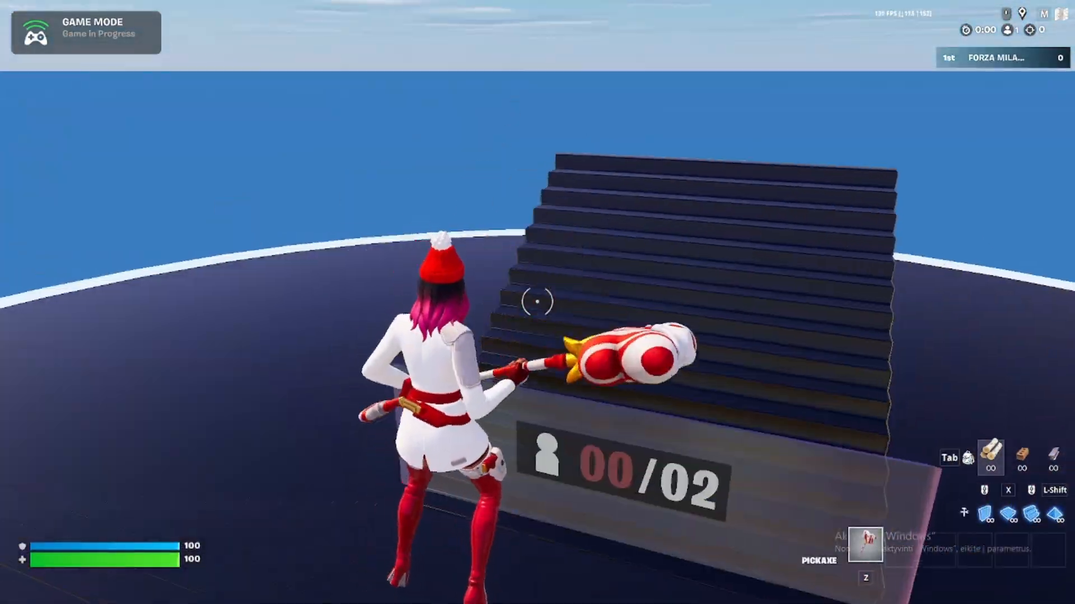
key(Escape)
click(847, 313)
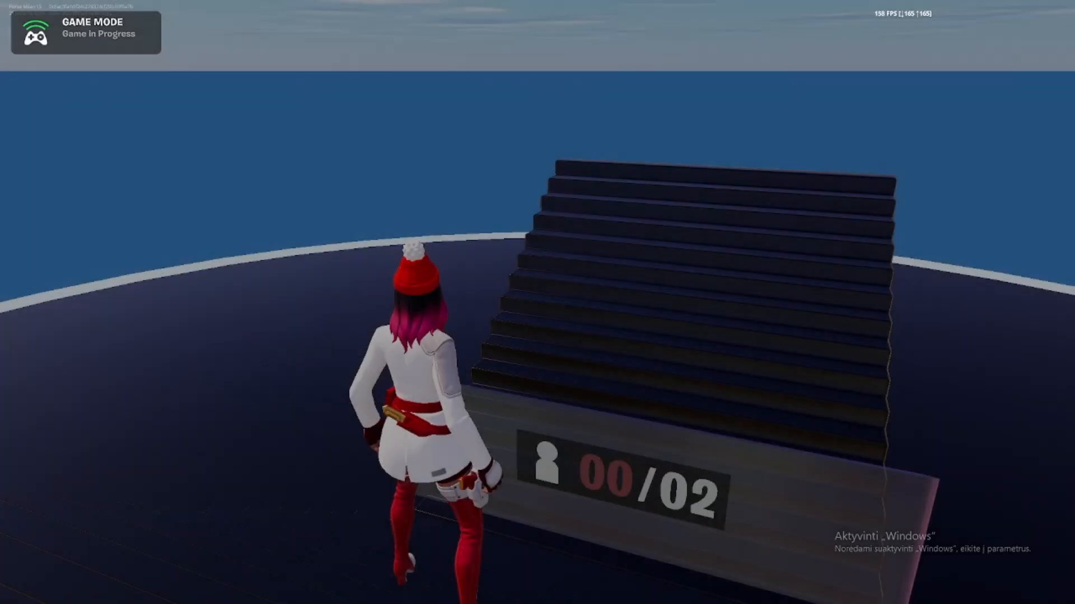
Fly up, copy the configured explosive device, and place two more copies in the air around the staircases.
key(space)
key(space)
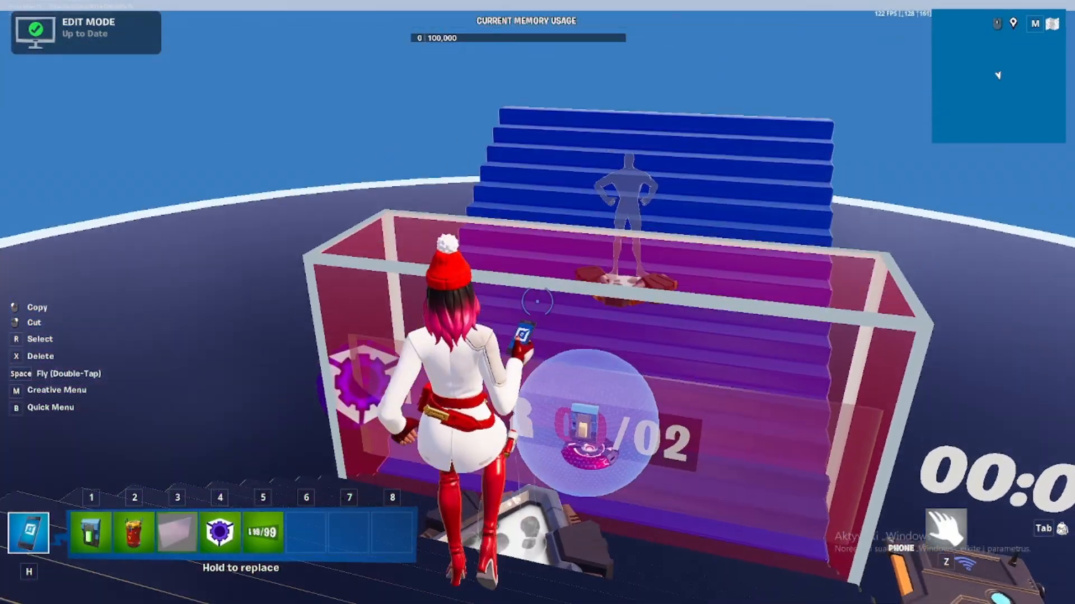
key(s)
key(space)
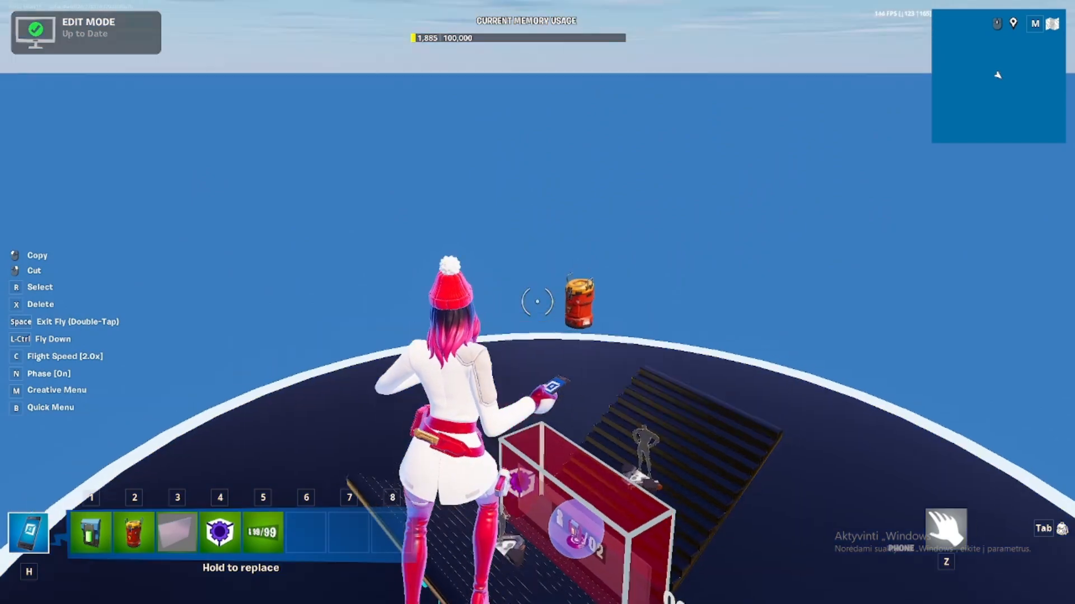
click(537, 302)
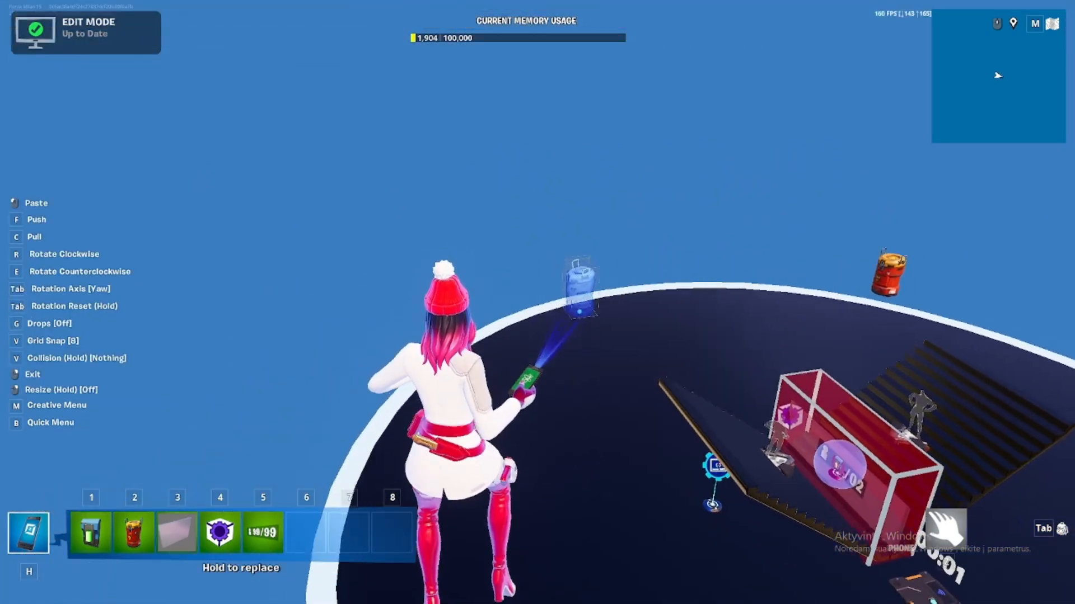
click(537, 302)
key(d)
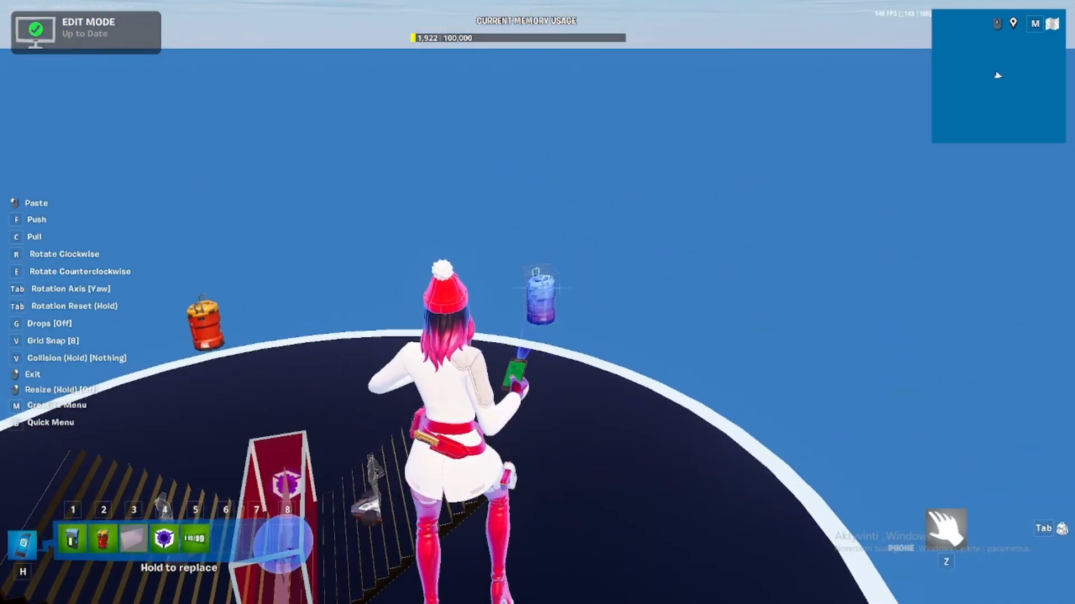
click(538, 302)
key(z)
key(s)
key(w)
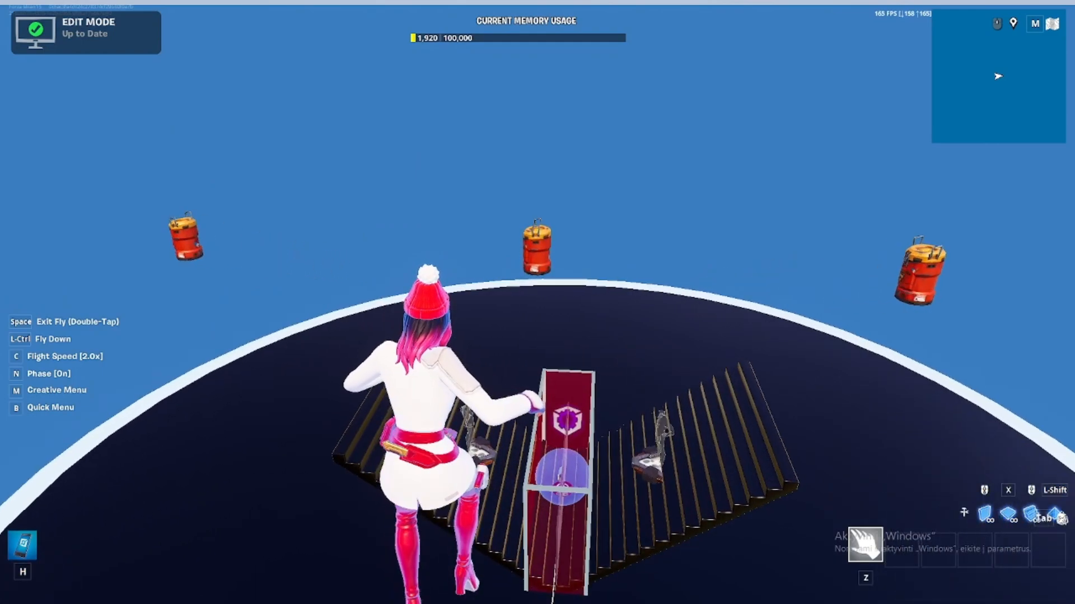
Assign the Mutator Zone device to hotbar slot 1 and the Teleporter device to slot 2.
key(m)
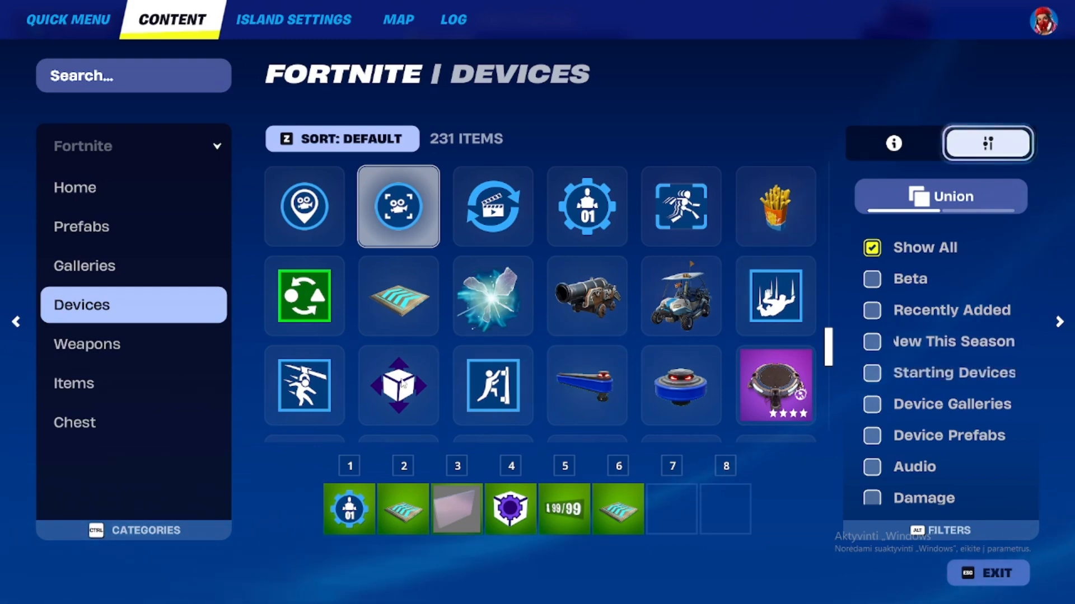
drag(303, 304, 353, 520)
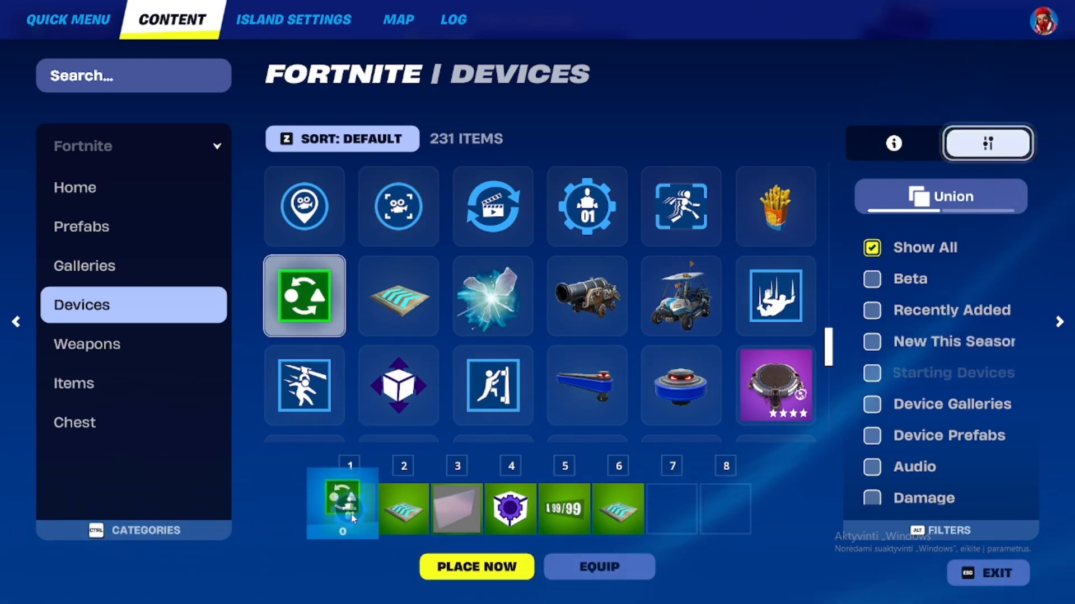
drag(487, 312, 404, 509)
key(Escape)
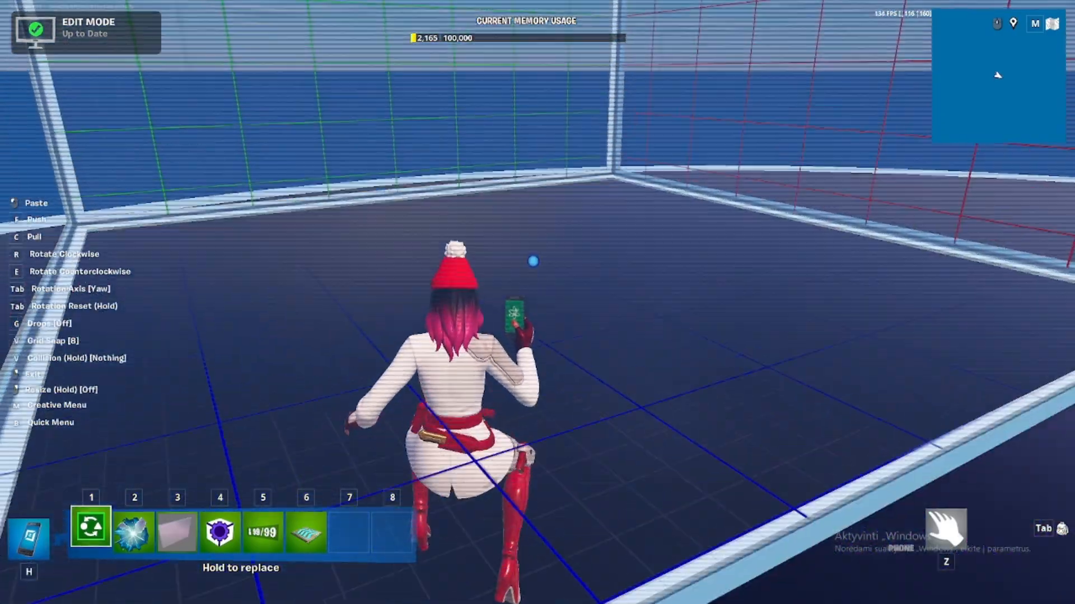
Place the Mutator Zone device, set its Zone Width to 100 and adjust its Zone Depth.
click(552, 304)
key(e)
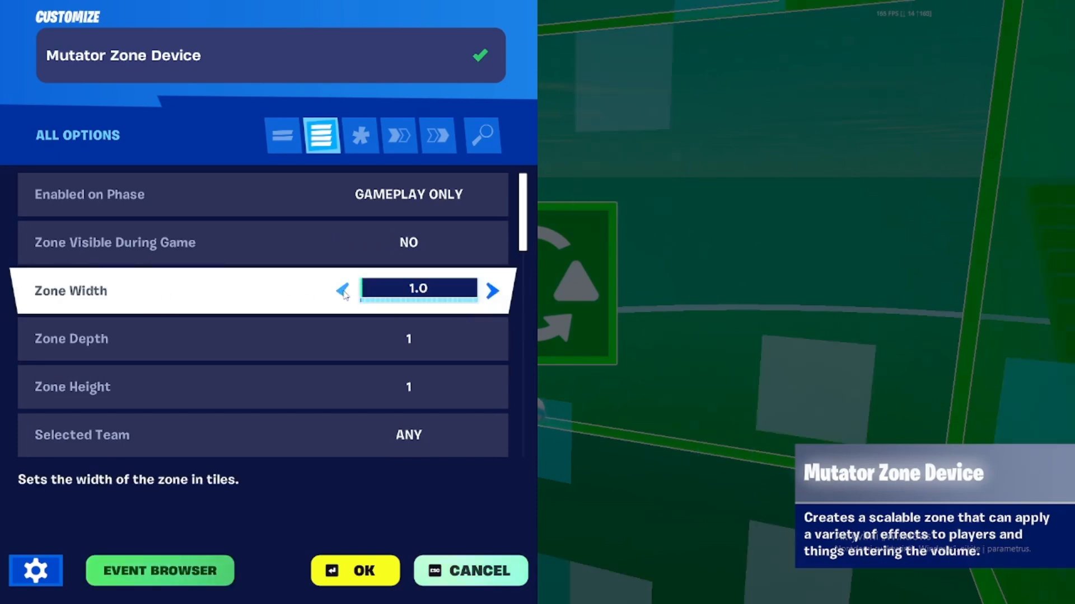
click(343, 291)
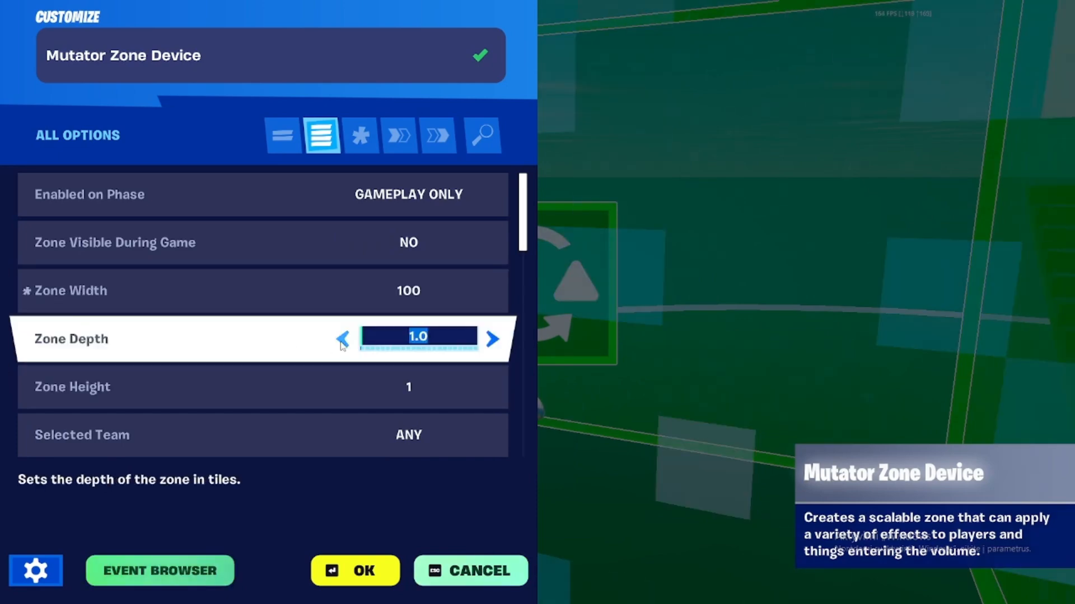
click(343, 340)
click(343, 340)
click(343, 339)
click(343, 339)
Disable the Mutator Zone's VFX, turn on Allow Weapon Fire, and confirm its settings.
scroll(296, 361, down, 10)
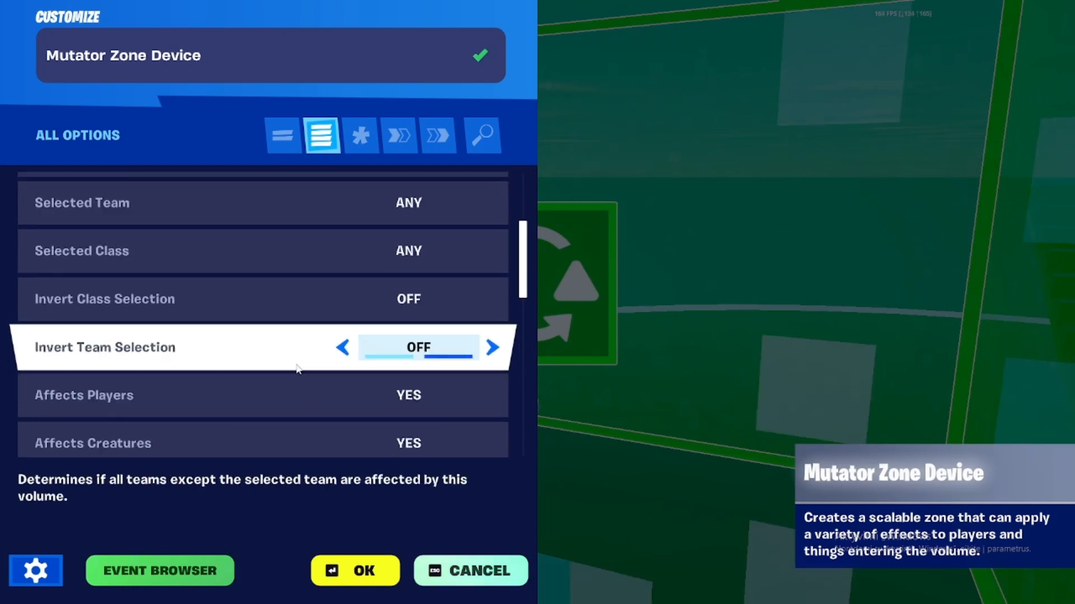
scroll(297, 363, down, 7)
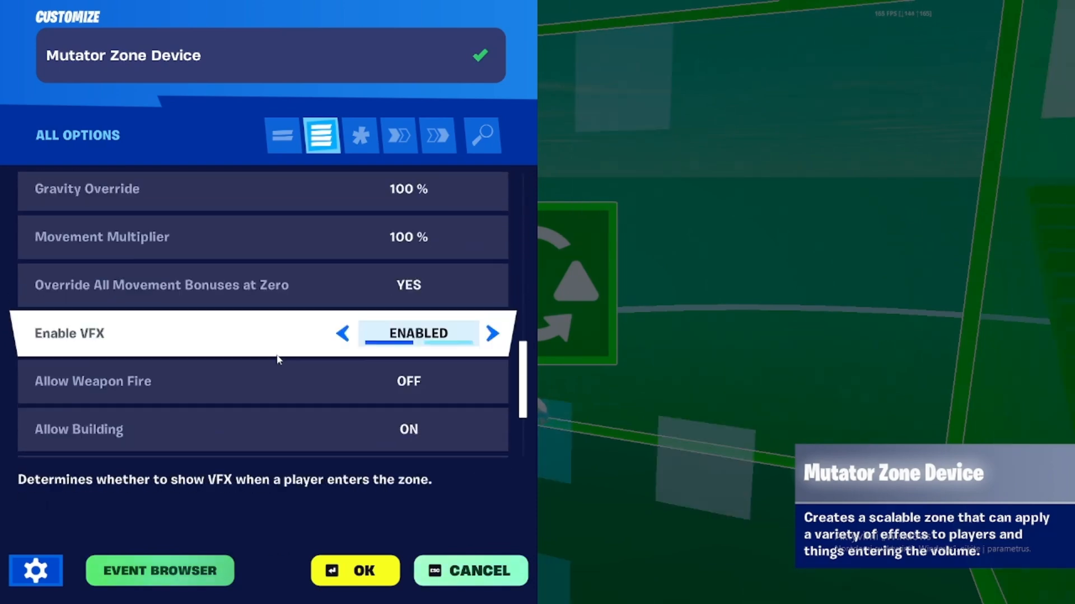
click(342, 334)
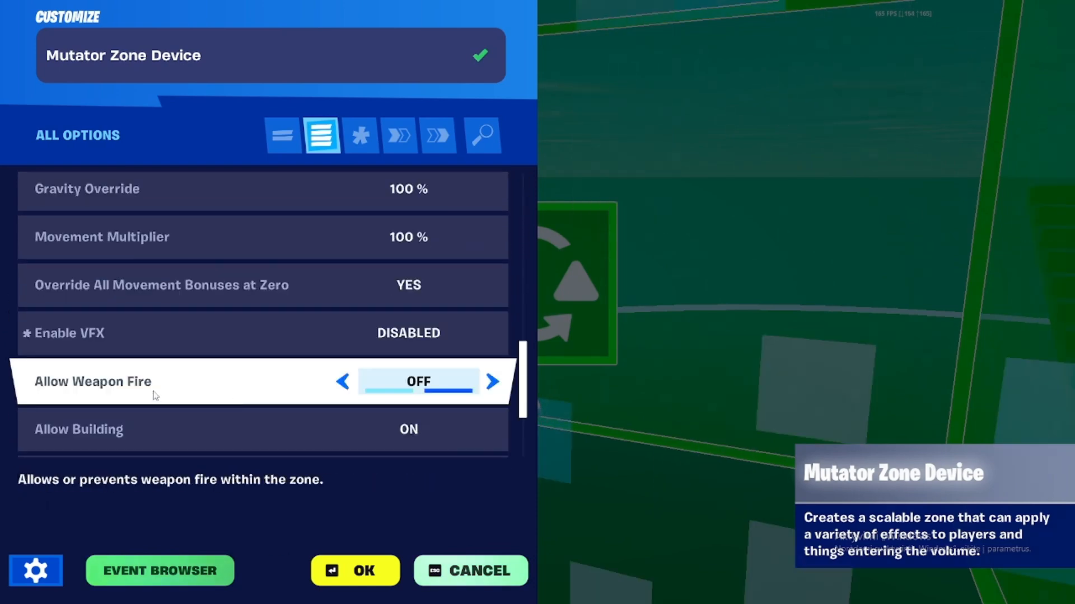
click(343, 381)
click(367, 576)
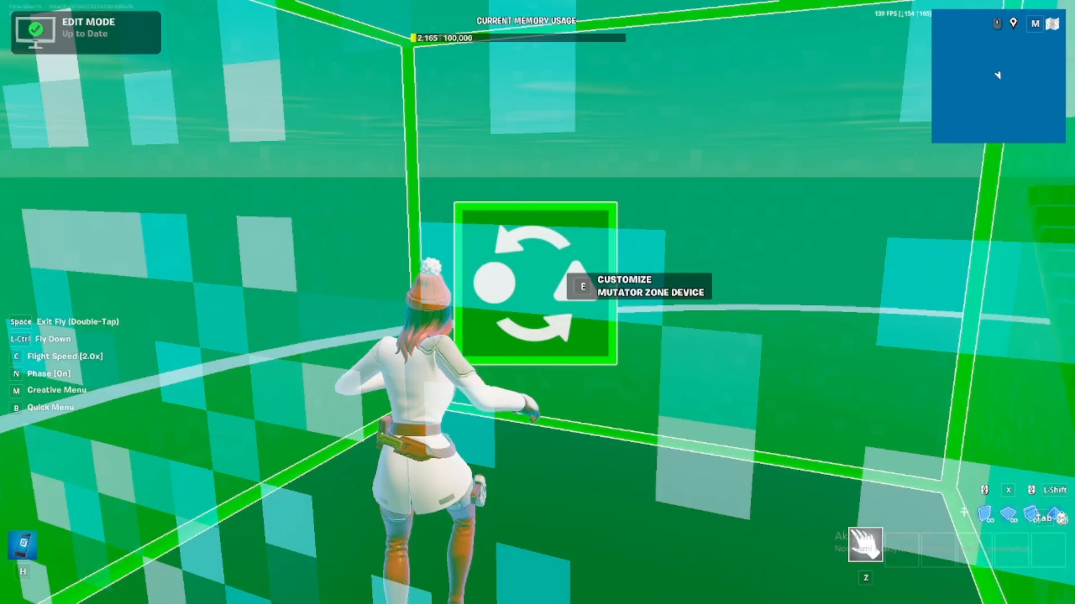
Move the mutator zone below the circular island and fly around to check its coverage.
click(537, 302)
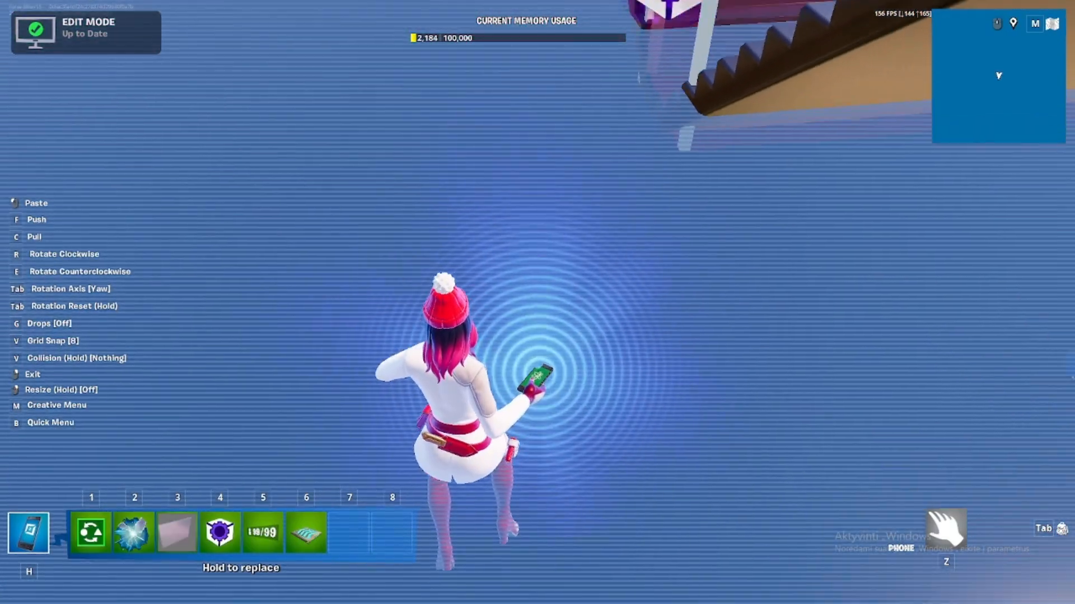
key(z)
key(s)
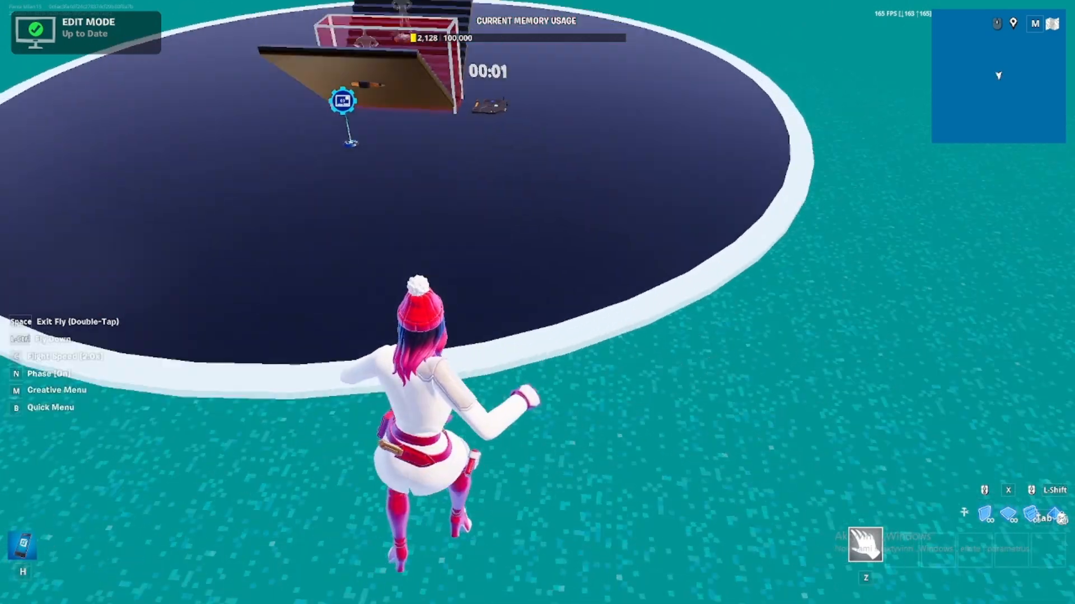
key(w)
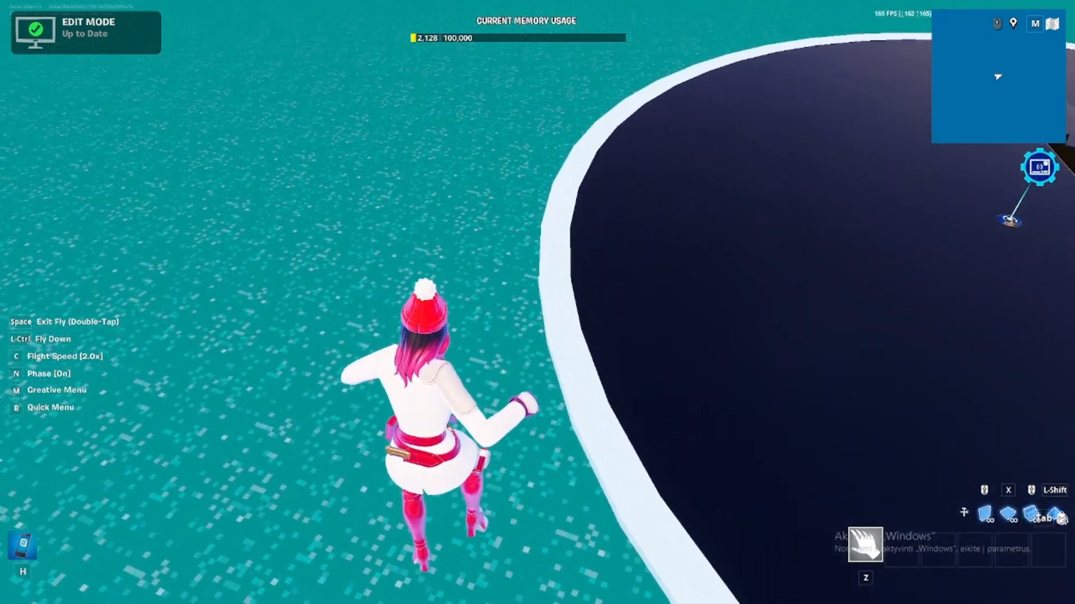
key(s)
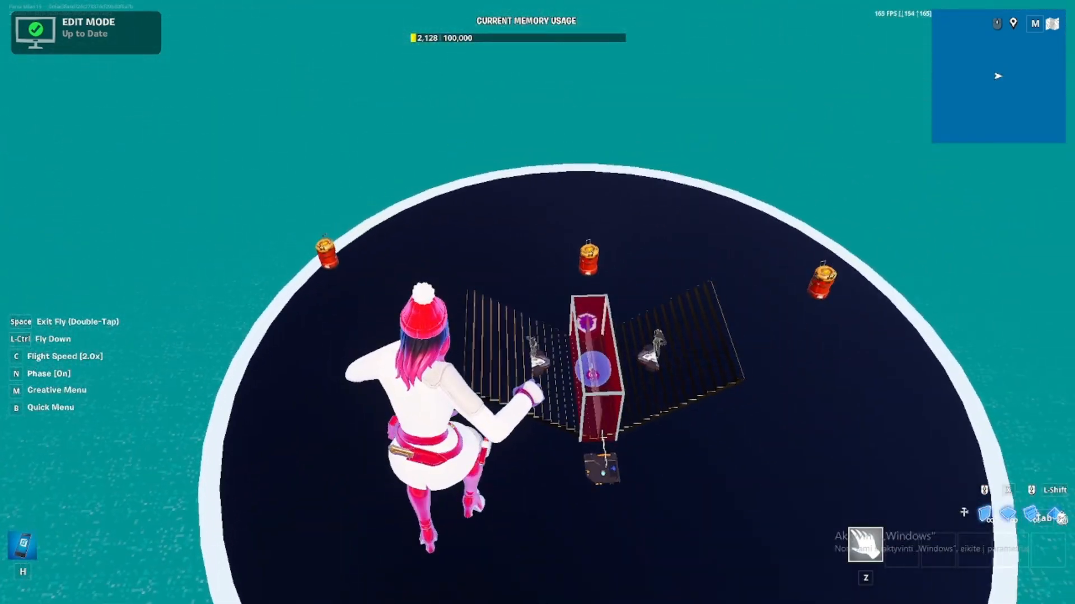
key(ctrl)
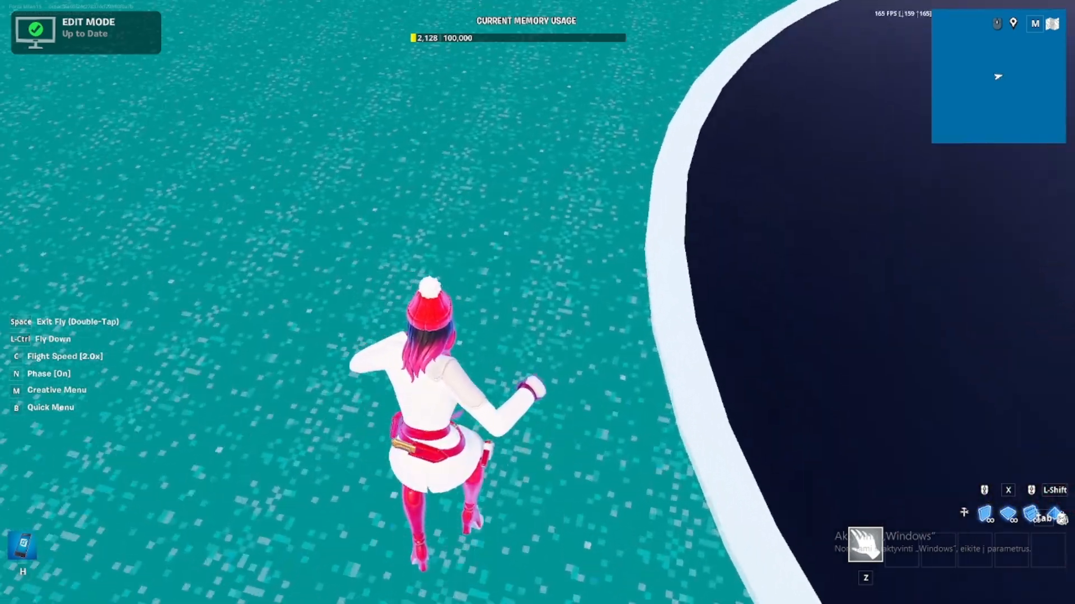
key(w)
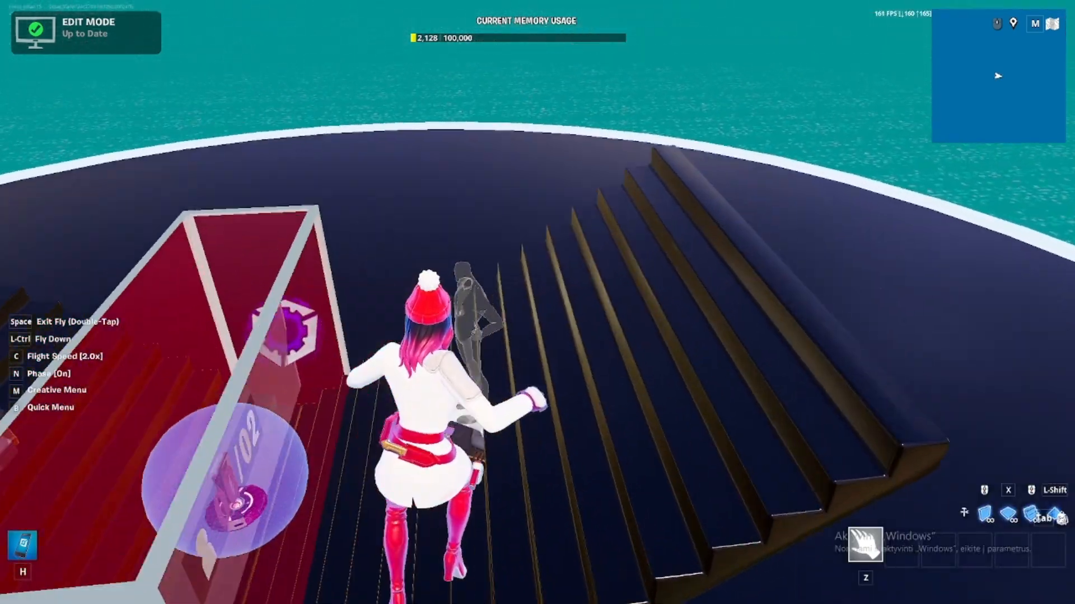
Place a Teleporter device above the player spawn pad on one staircase beside the glass barrier.
key(2)
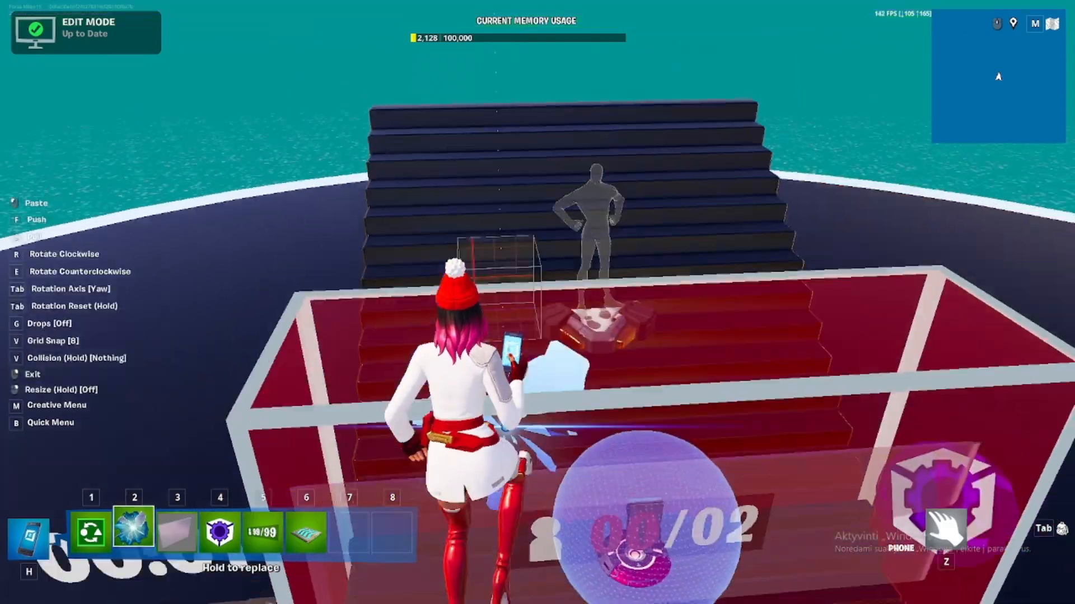
key(ctrl)
key(s)
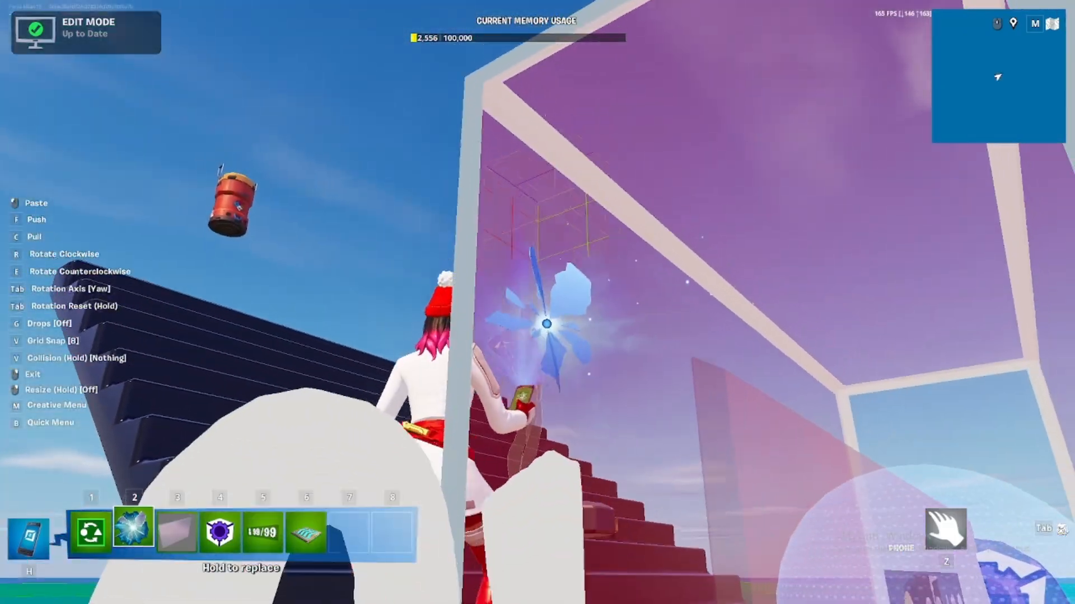
key(q)
key(space)
key(q)
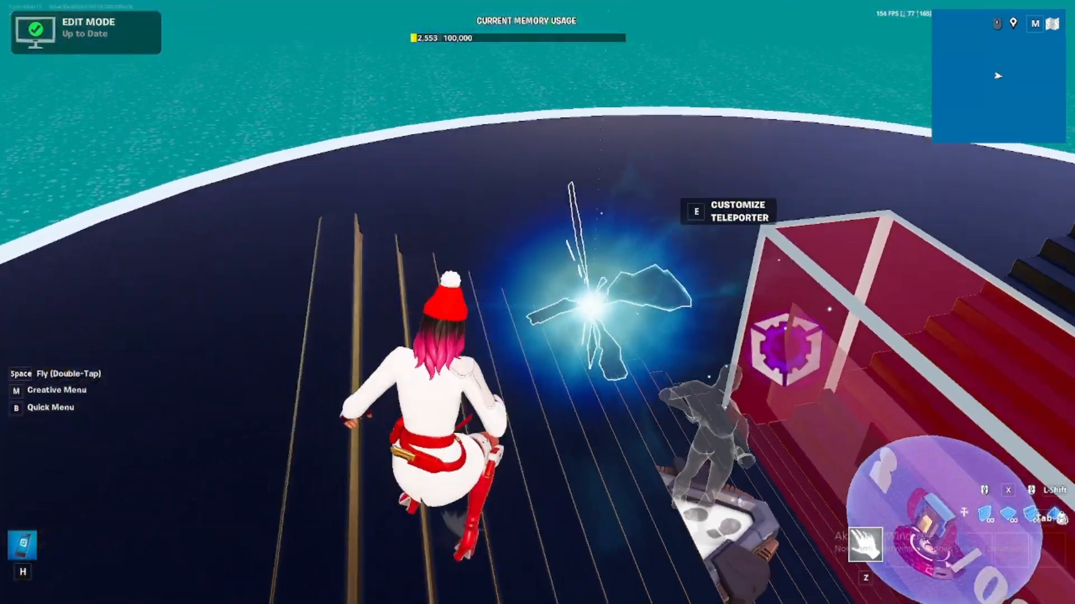
click(537, 303)
key(q)
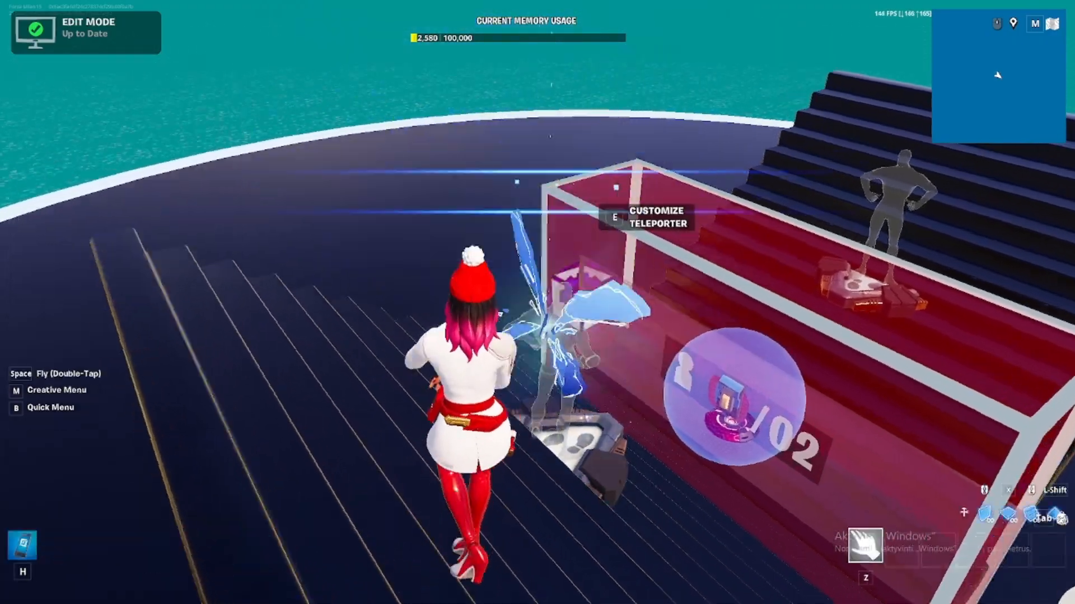
key(q)
Set the teleporter's Teleporter Group to None and turn off Teleporter Rift Visible, Play Visual Effects and Play Sound Effects.
key(e)
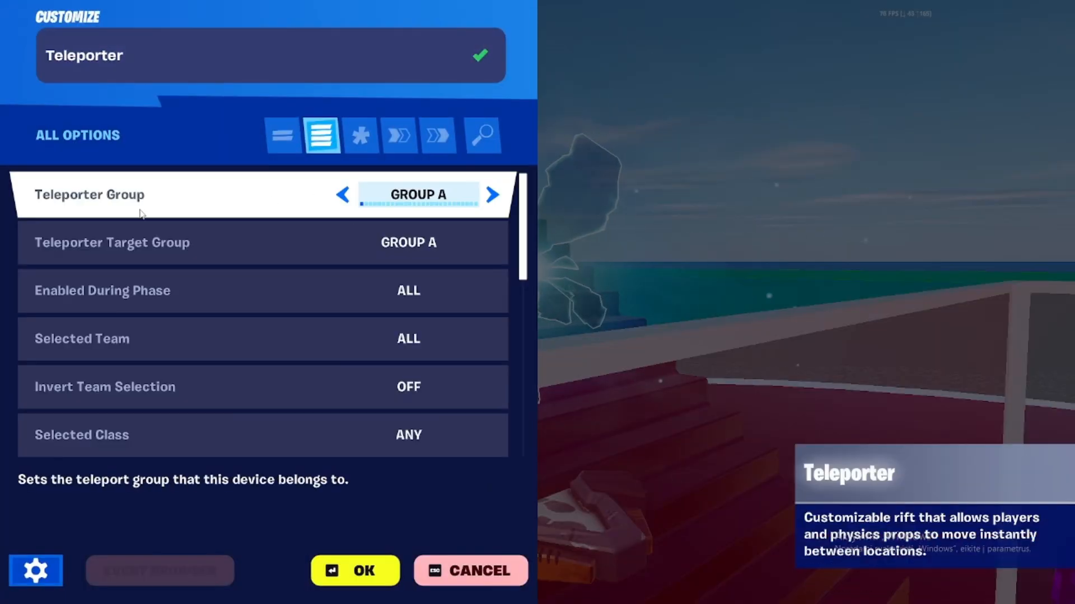
click(342, 195)
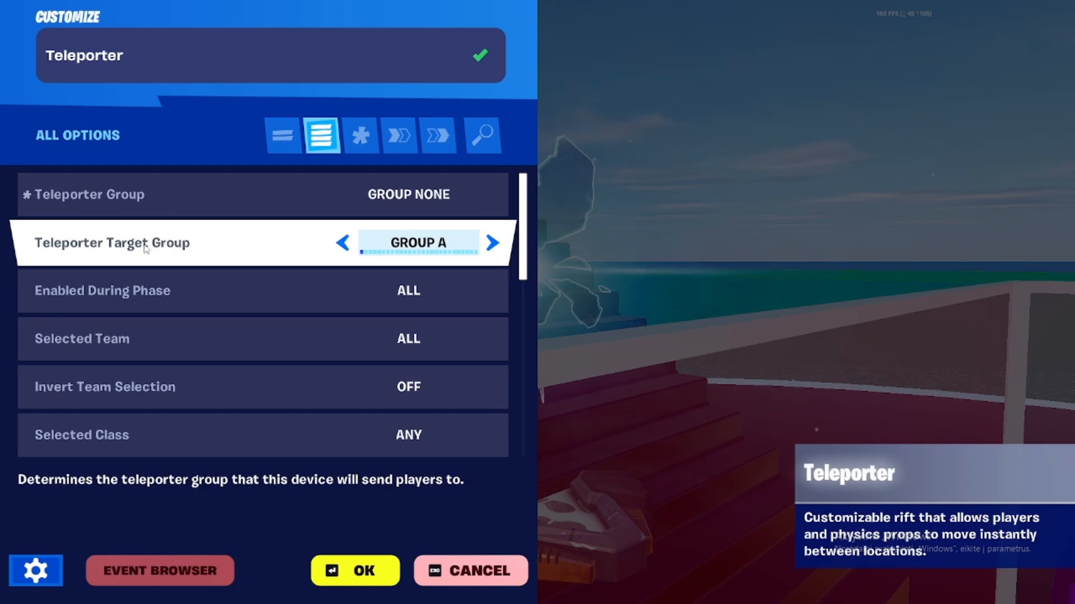
scroll(317, 369, down, 6)
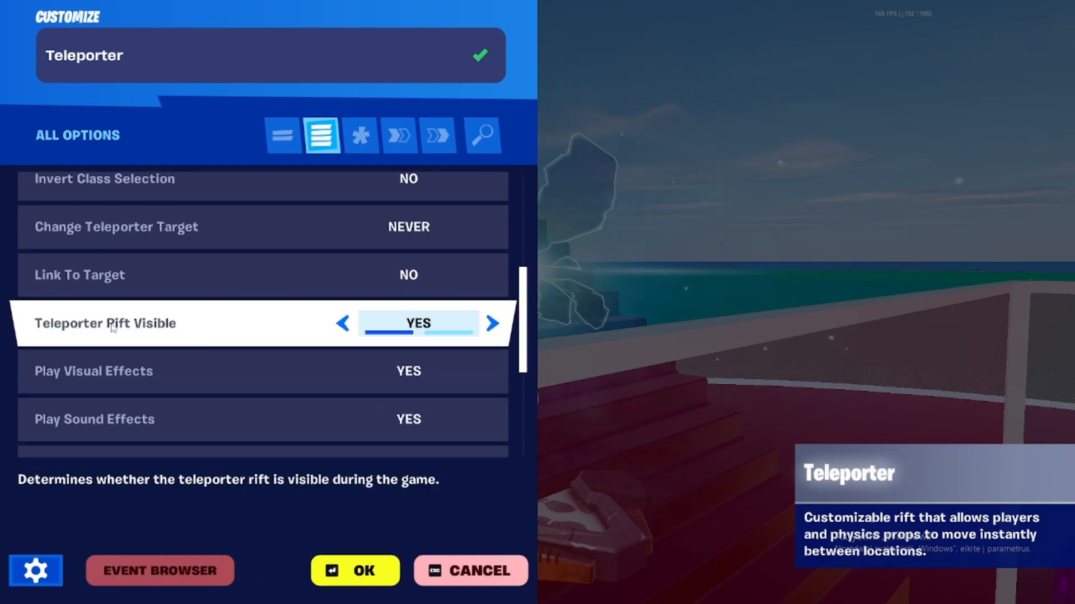
scroll(233, 343, down, 1)
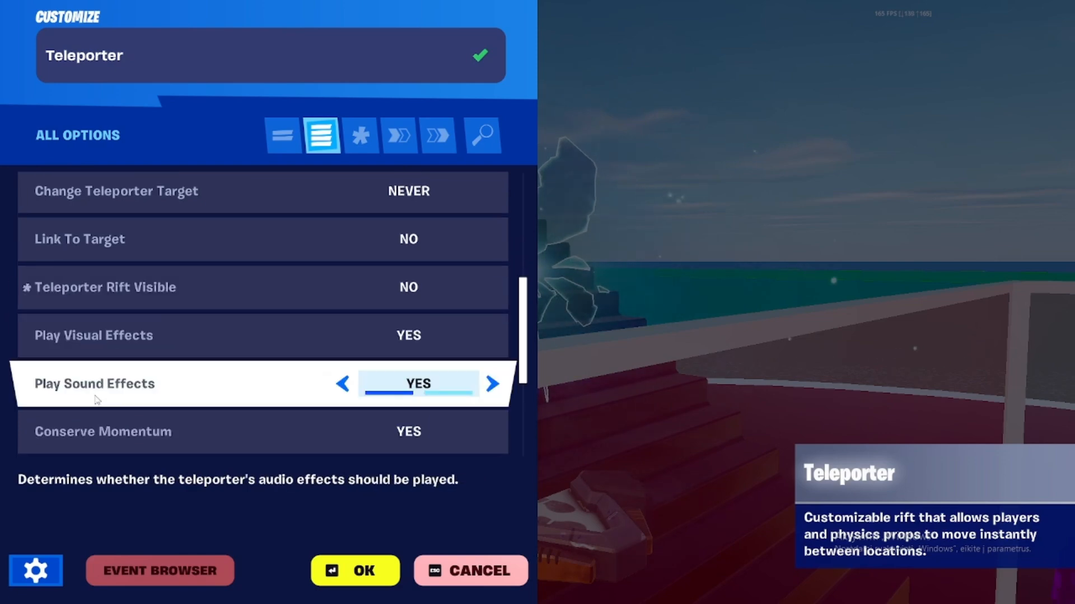
click(491, 384)
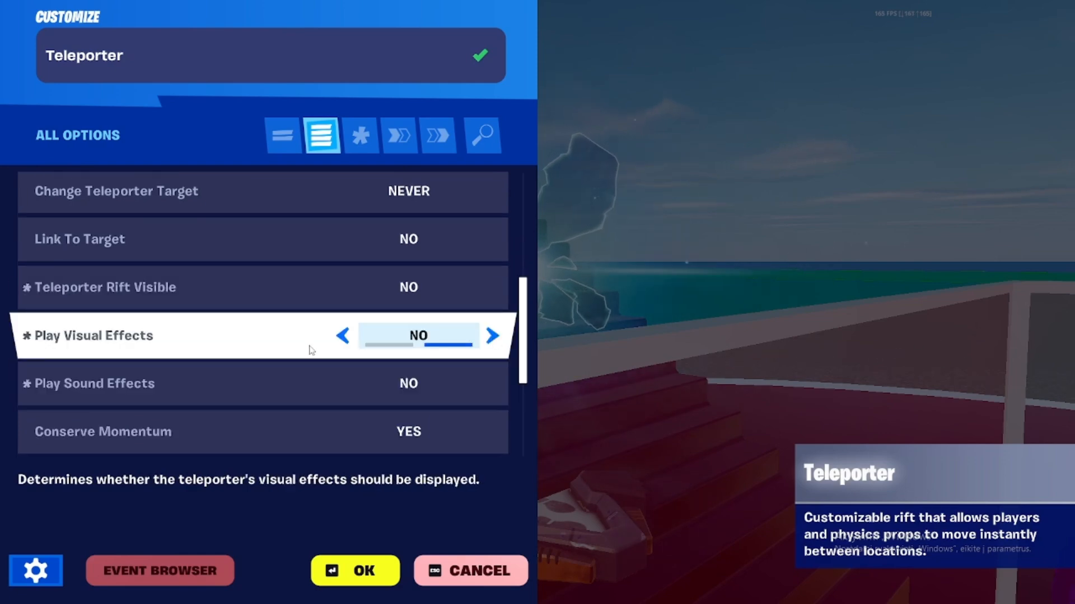
Change the teleporter's Face Player in Teleporter Direction option and confirm its settings.
scroll(314, 350, down, 4)
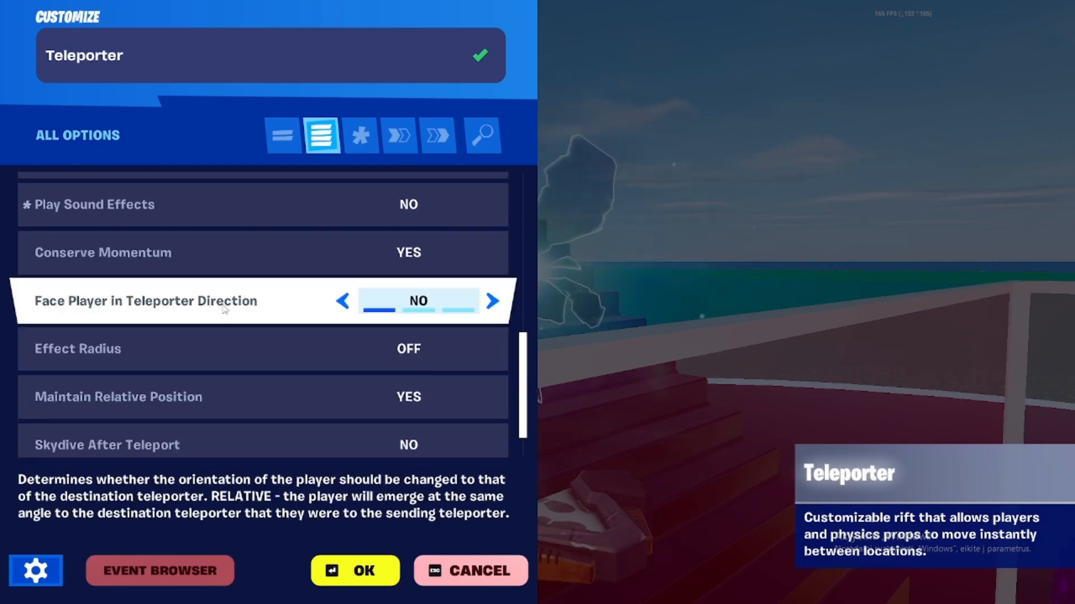
click(494, 308)
click(494, 307)
scroll(363, 341, down, 2)
click(352, 570)
Bind the teleporter's Teleport function to the Mutator Zone Device's On Player Entering Zone event and confirm.
key(e)
click(400, 138)
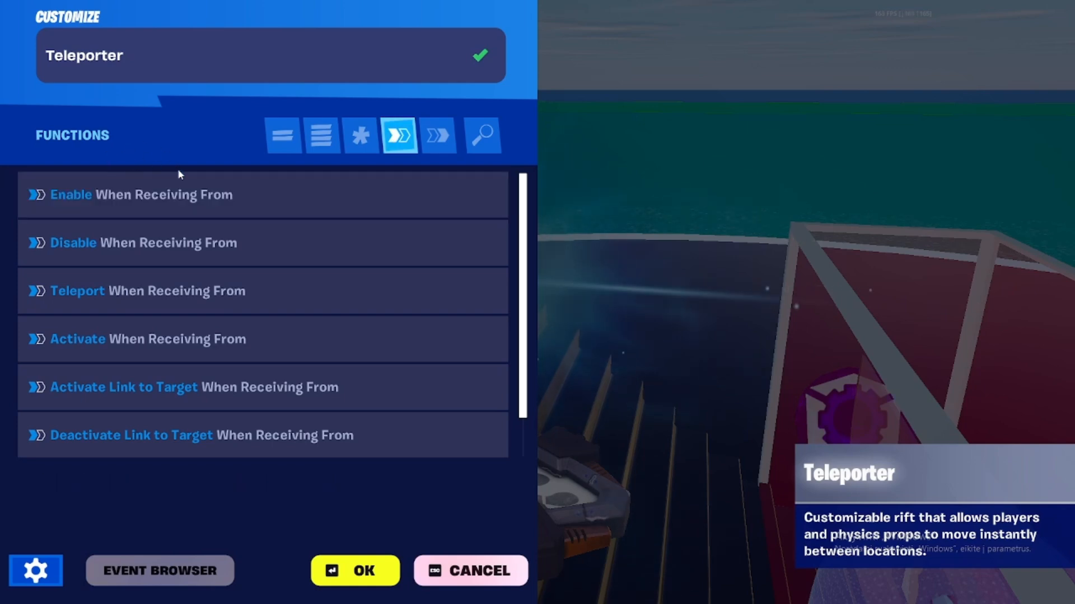
click(179, 291)
click(185, 336)
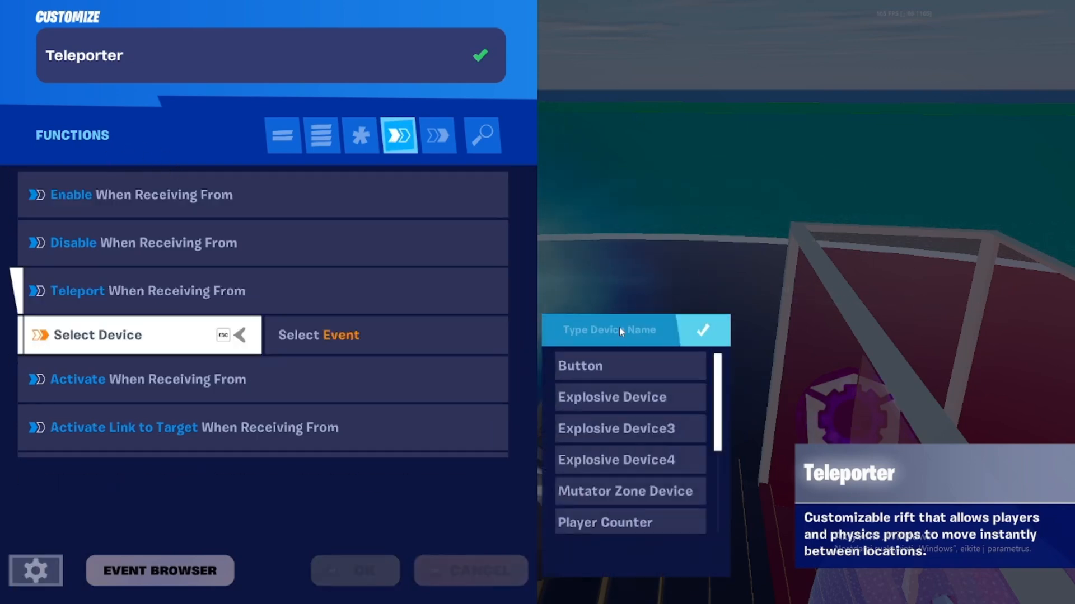
text(MUTA)
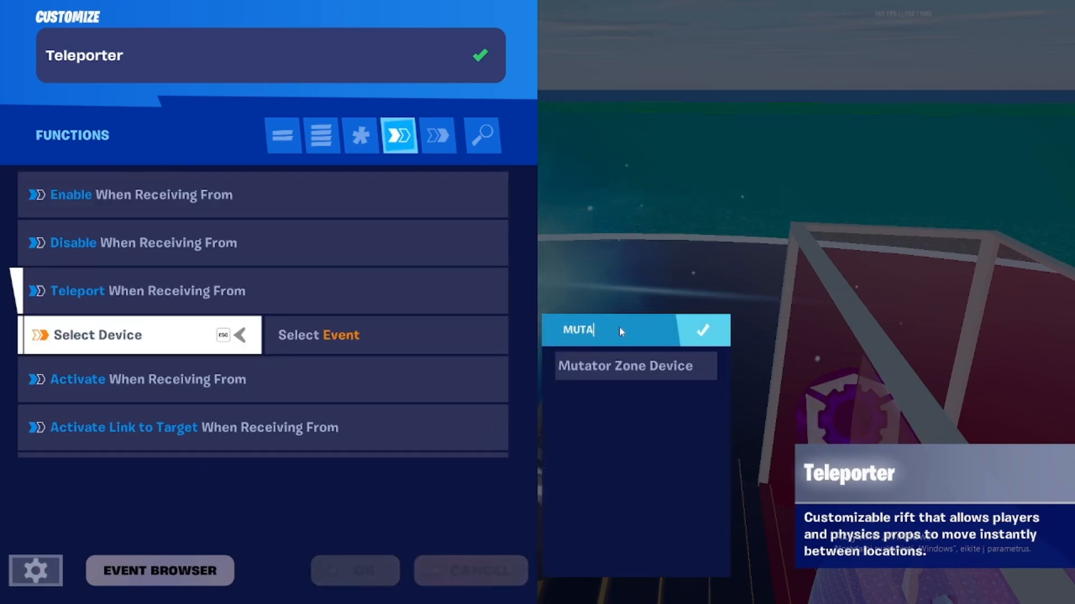
click(621, 365)
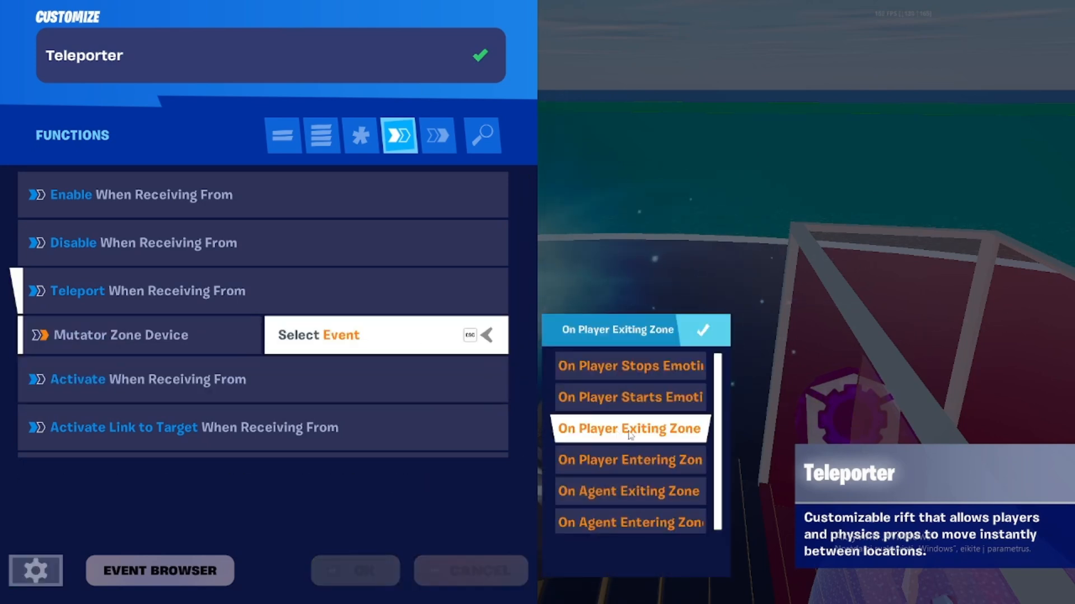
click(623, 461)
click(355, 571)
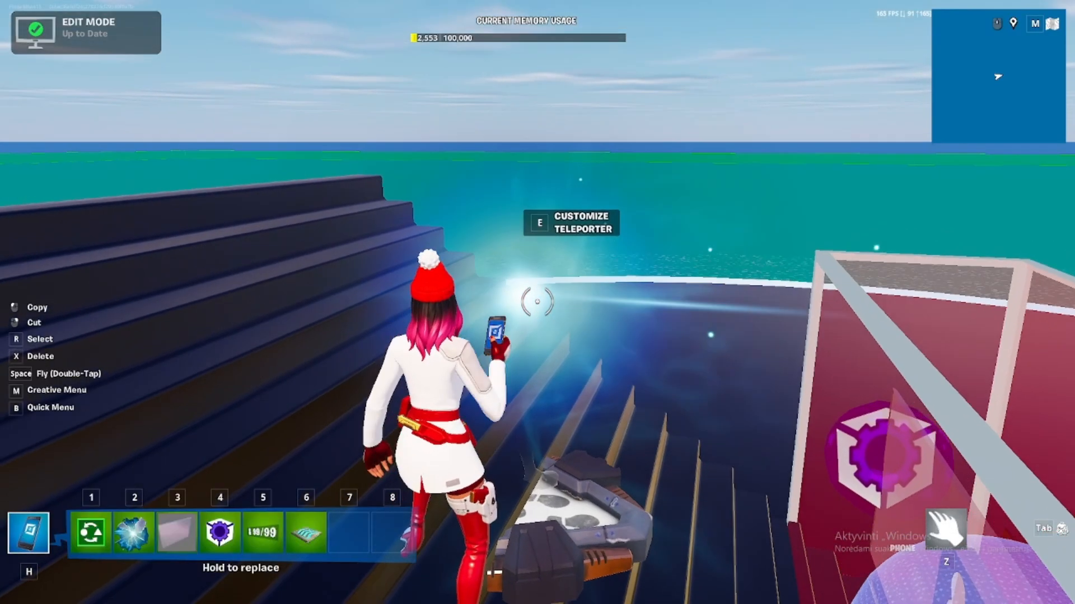
Copy the configured teleporter and place the copy above the spawn pad on the opposite staircase.
key(w)
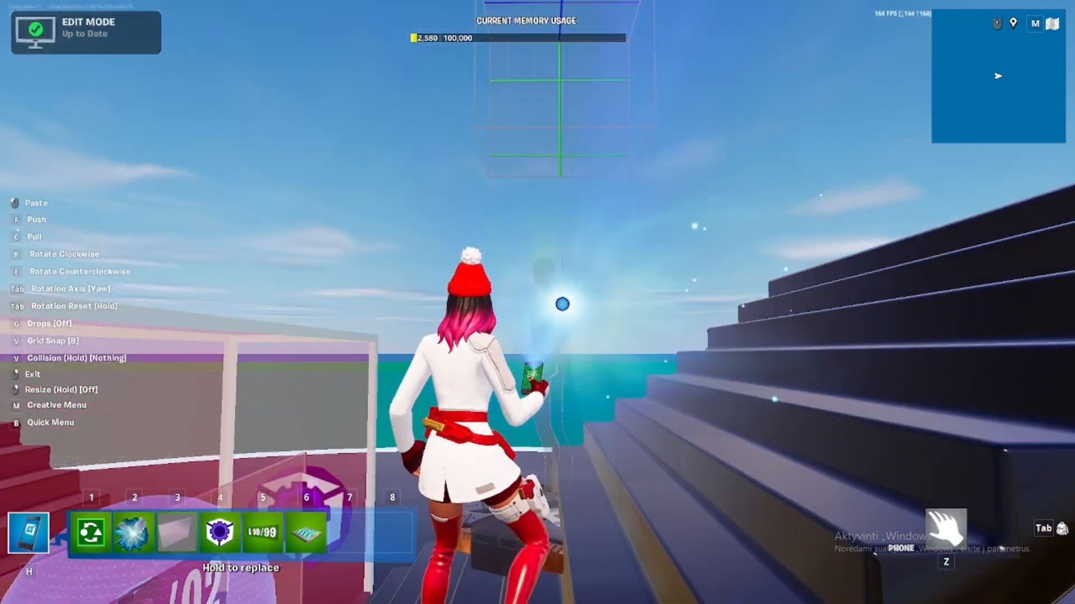
right_click(537, 302)
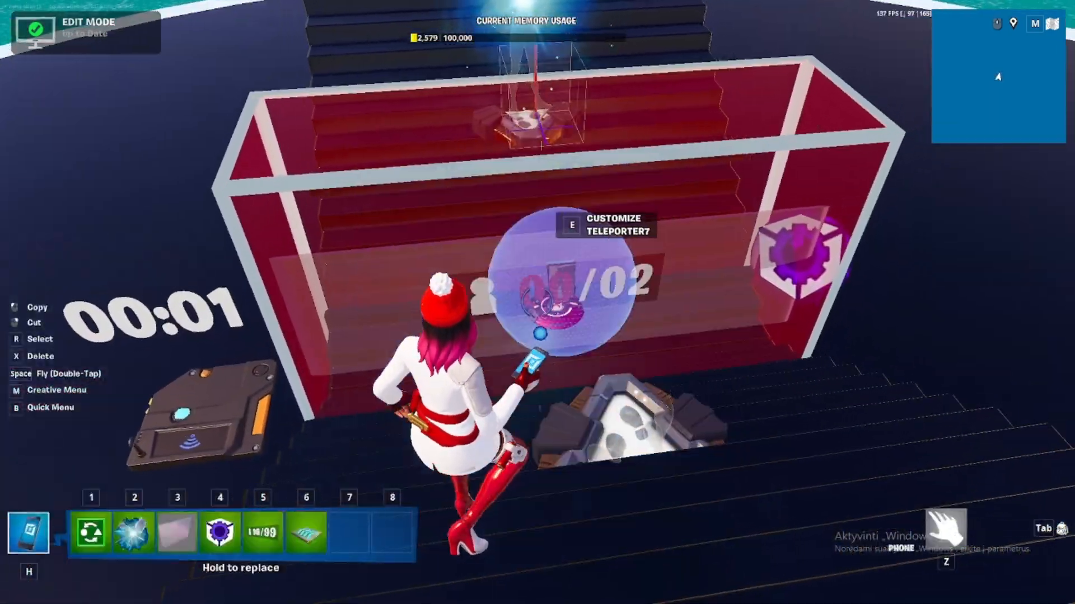
click(537, 302)
key(z)
key(w)
key(space)
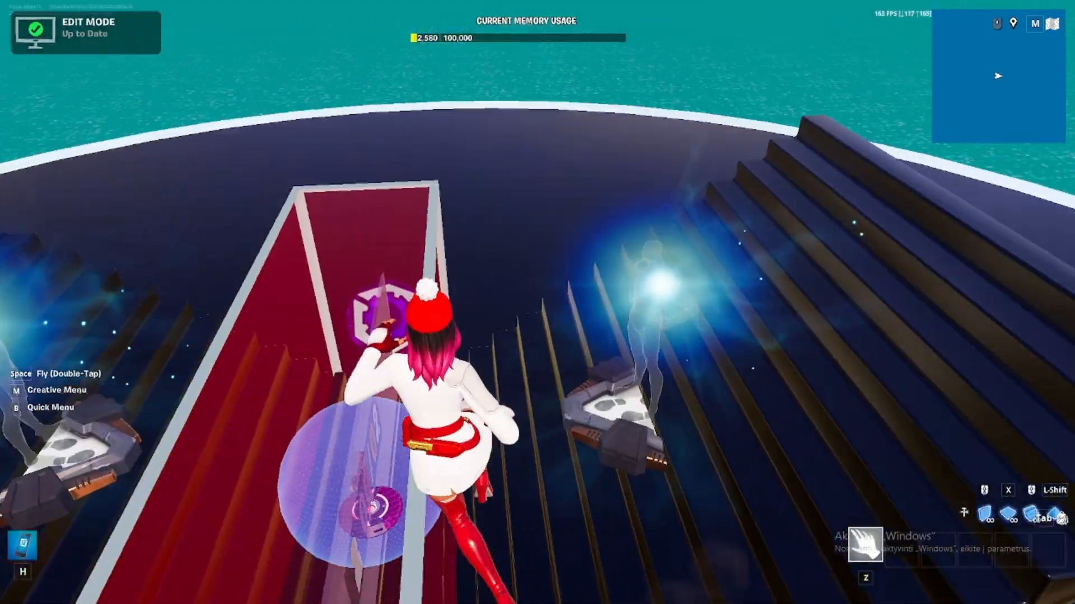
key(space)
key(w)
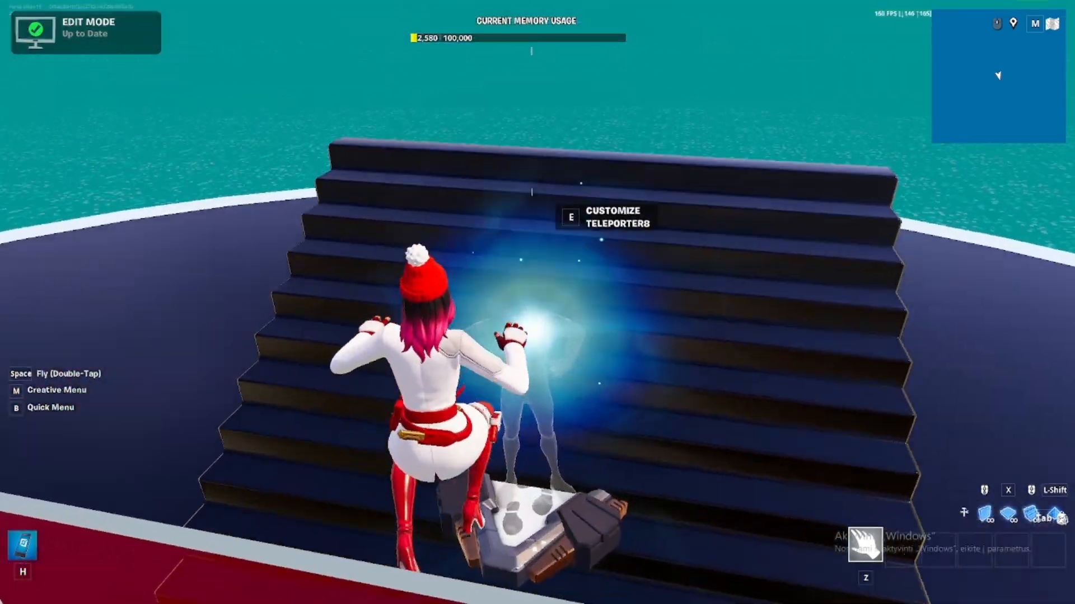
Find the Team Settings & Inventory device and place it on the platform beside the HUD controller.
key(m)
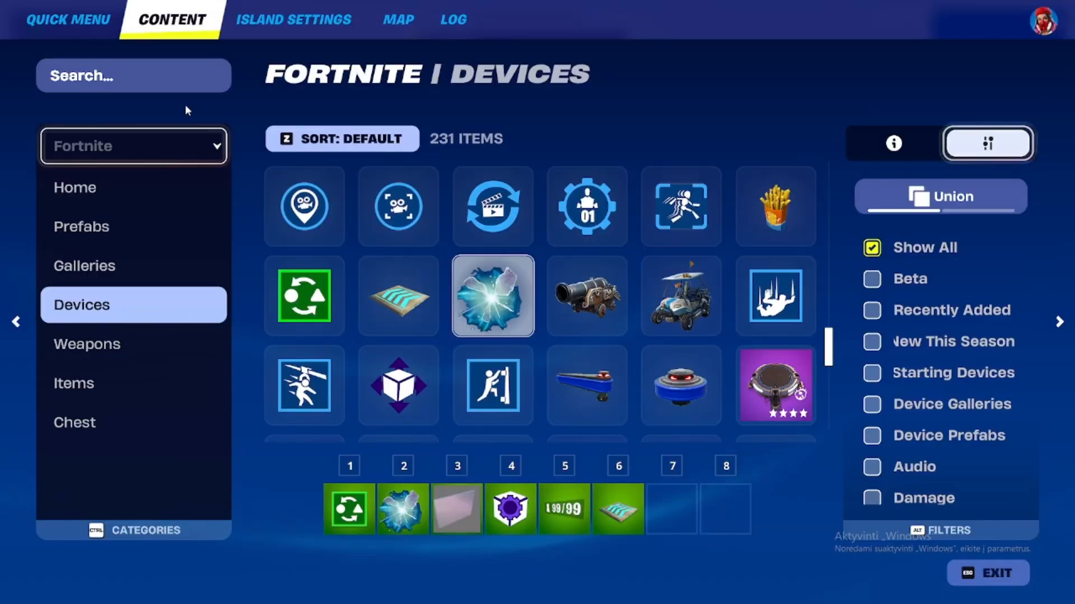
click(175, 93)
text(team)
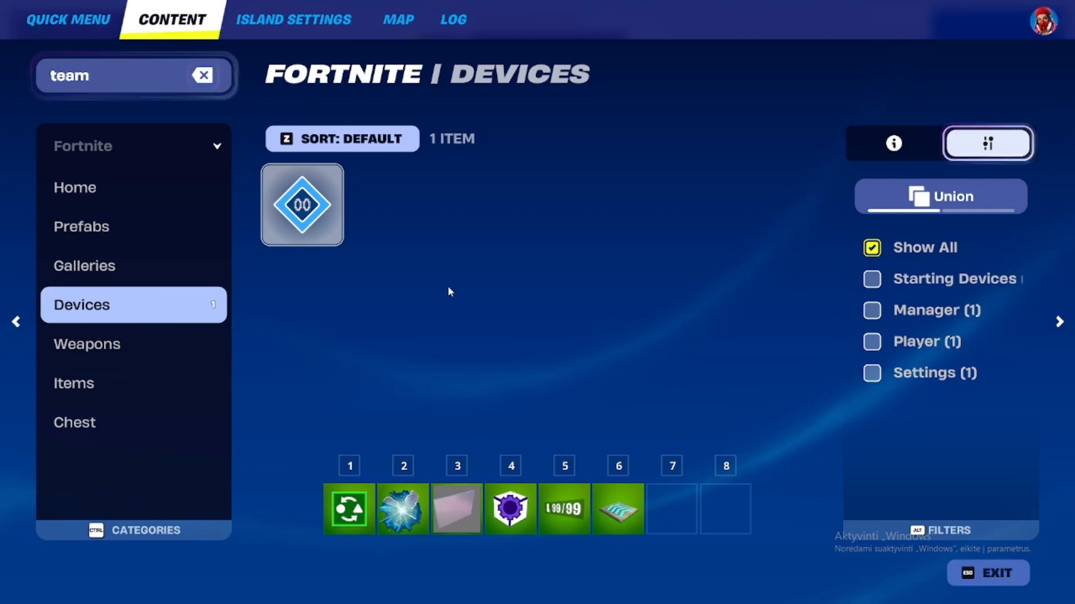
drag(343, 497, 403, 508)
key(w)
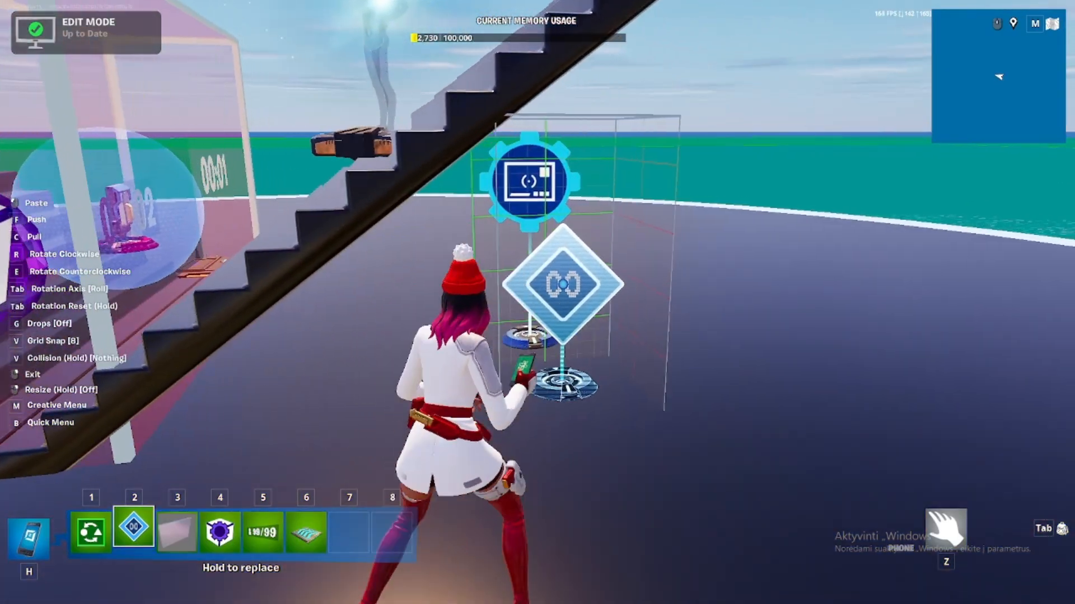
click(538, 302)
key(z)
Send the Team Settings & Inventory device's On Enemy Eliminated by Team Member event to the Teleport function of Teleporter and Teleporter8.
key(w)
key(e)
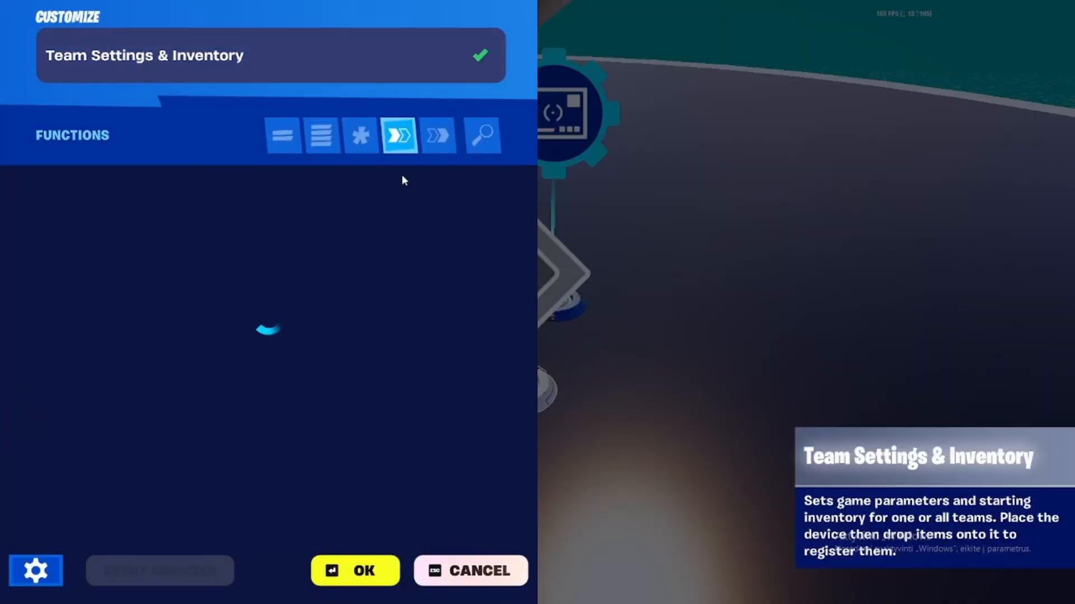
click(438, 135)
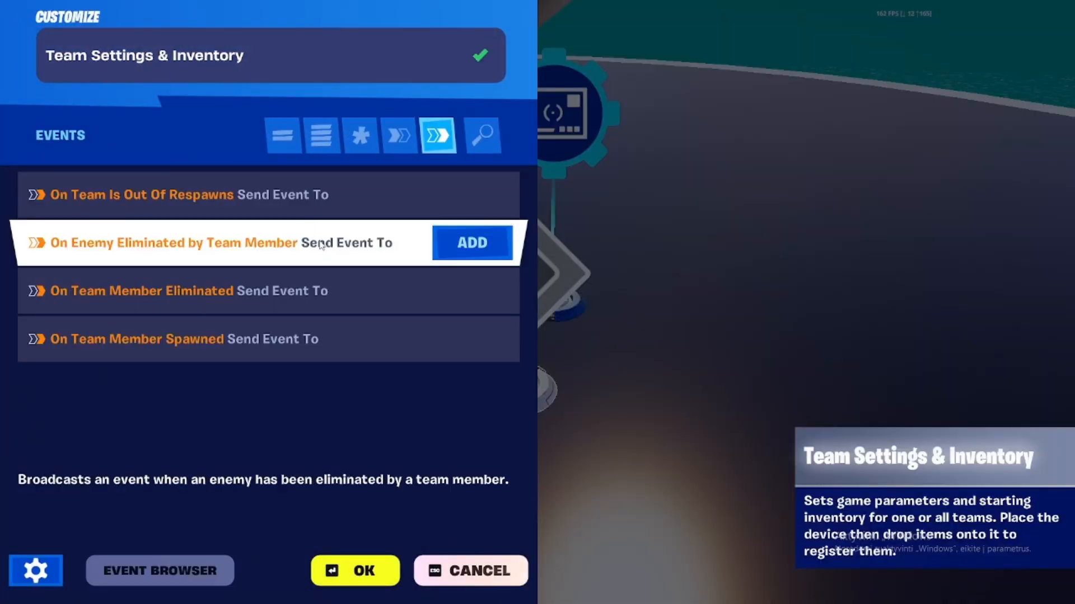
click(440, 258)
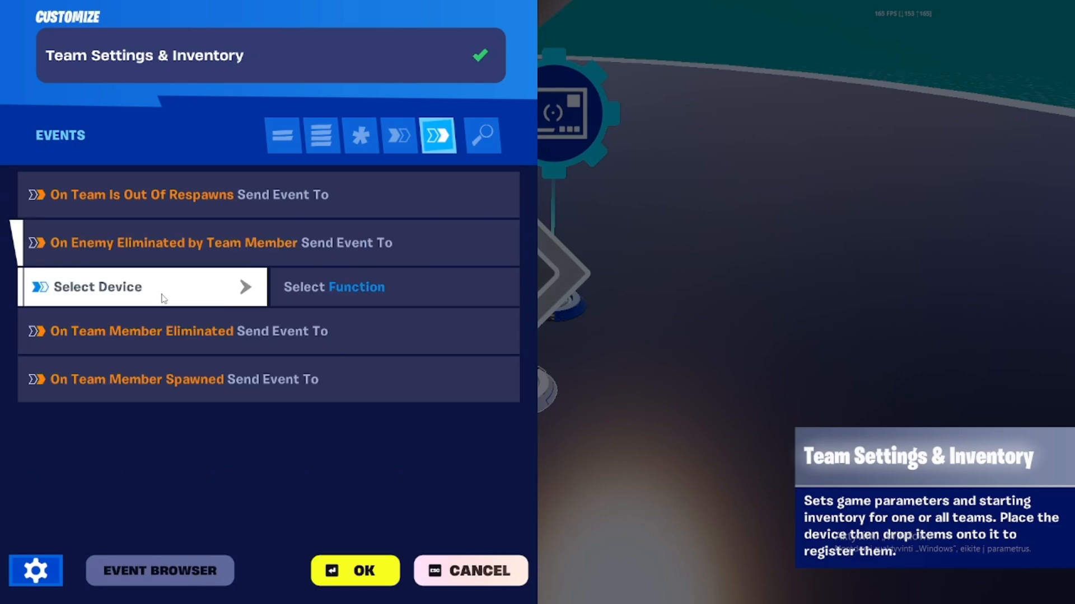
click(161, 287)
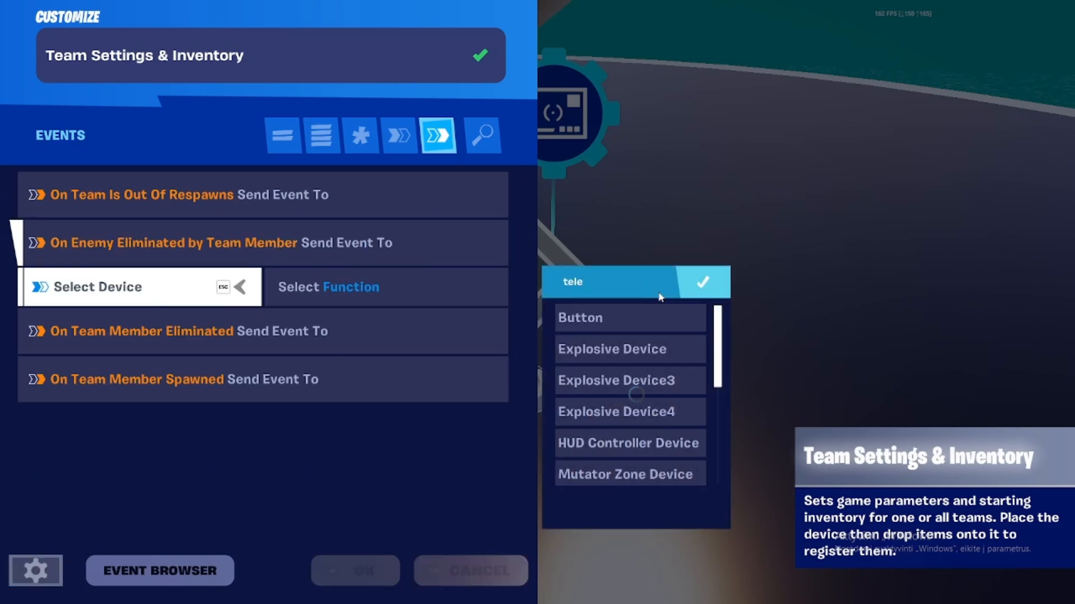
click(637, 323)
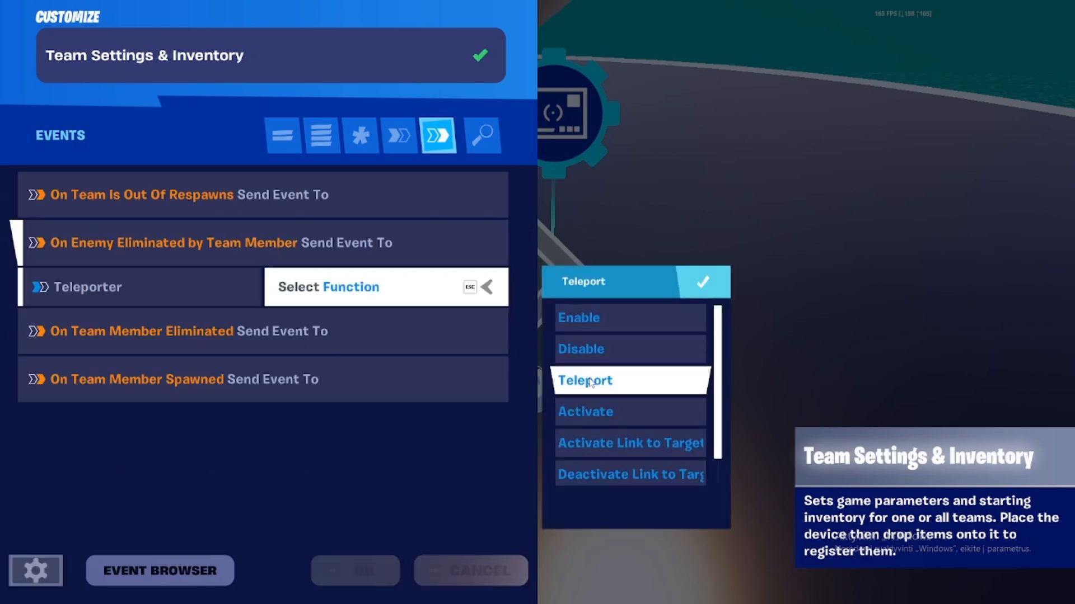
click(593, 381)
click(625, 390)
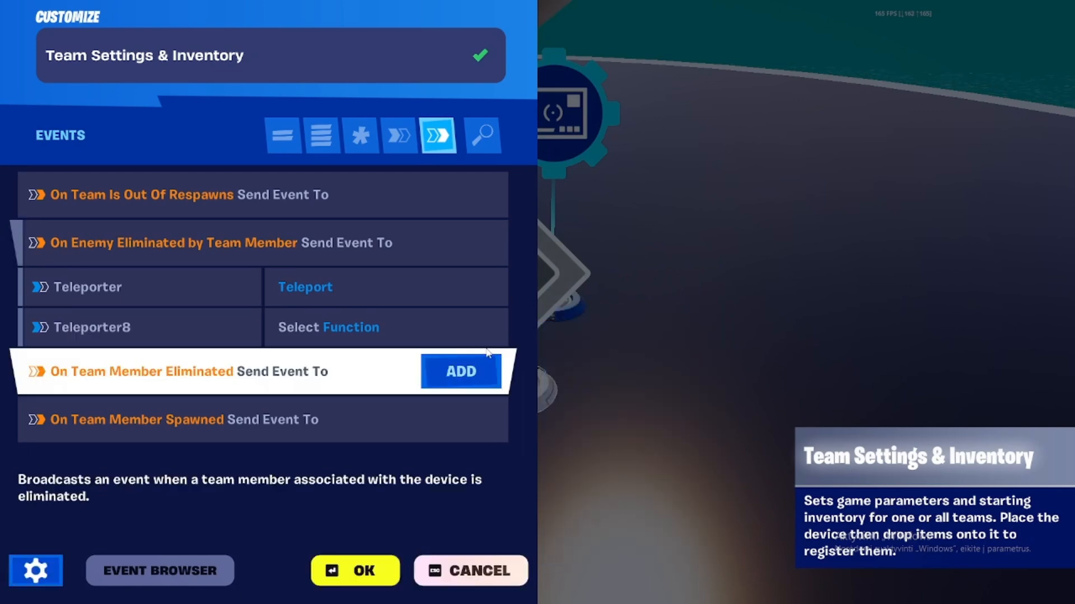
click(609, 419)
Add Explosive Device to the On Enemy Eliminated by Team Member event with both its Explode and Reset functions.
click(616, 357)
text(explos)
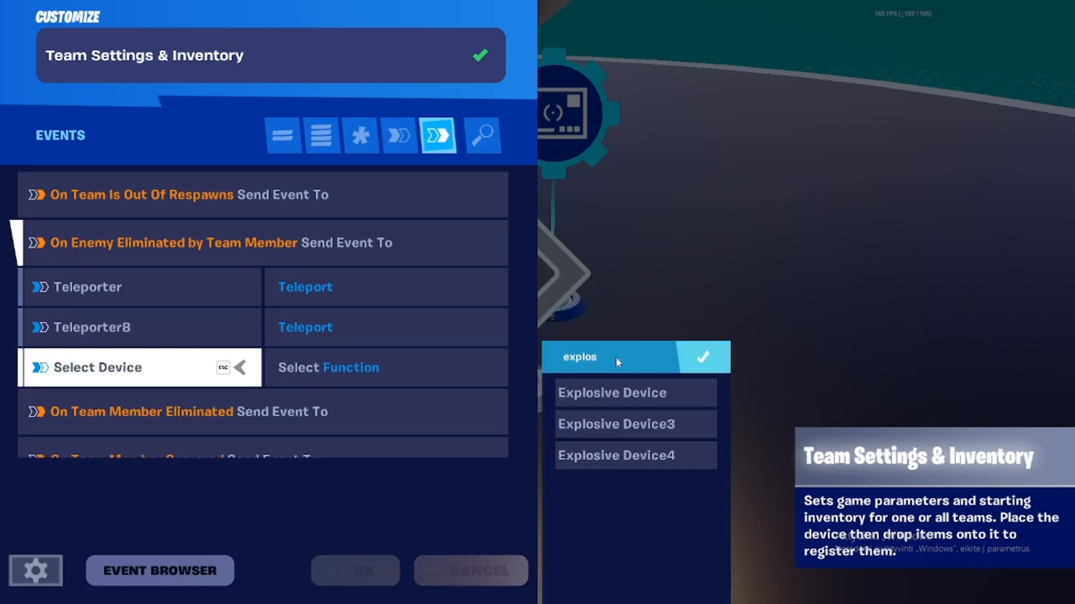
click(611, 393)
click(582, 391)
click(226, 403)
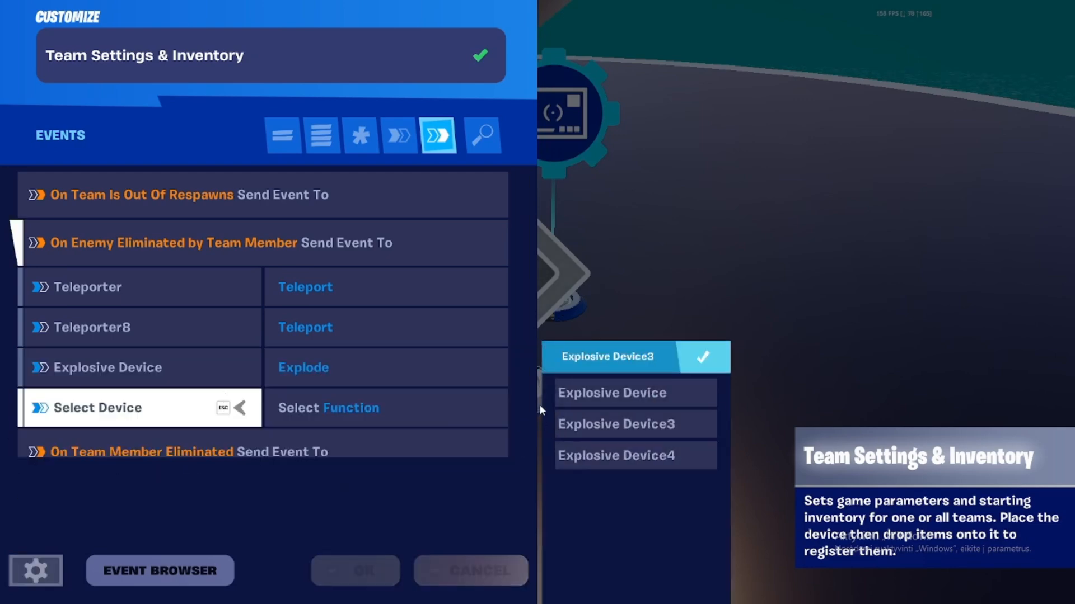
click(610, 394)
click(606, 456)
Add Explosive Device3 to the same elimination event with its Explode and Reset functions.
click(224, 447)
click(613, 424)
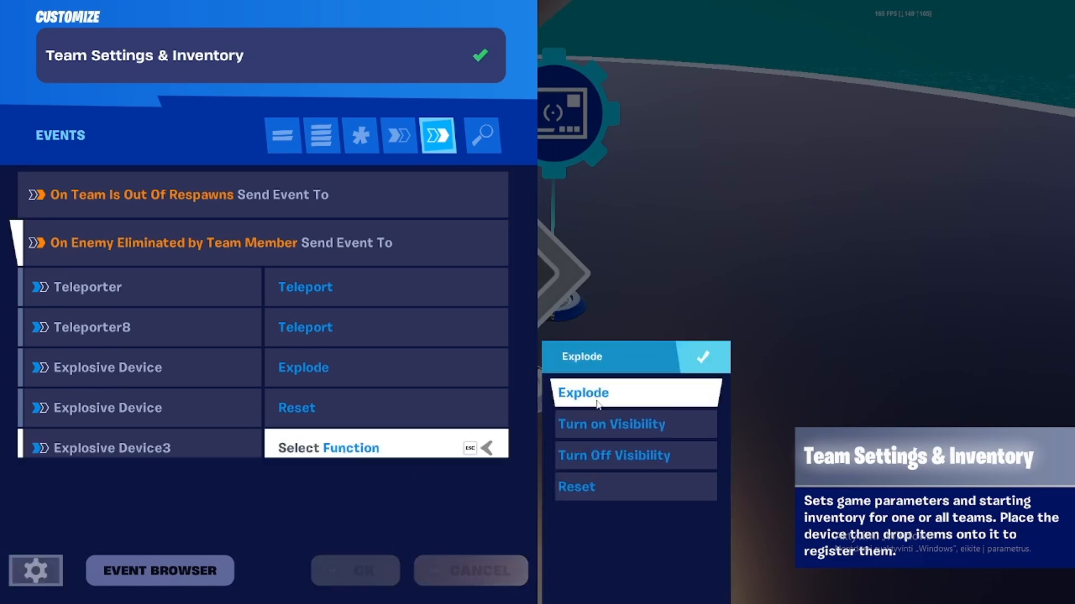
click(598, 401)
click(224, 448)
click(593, 419)
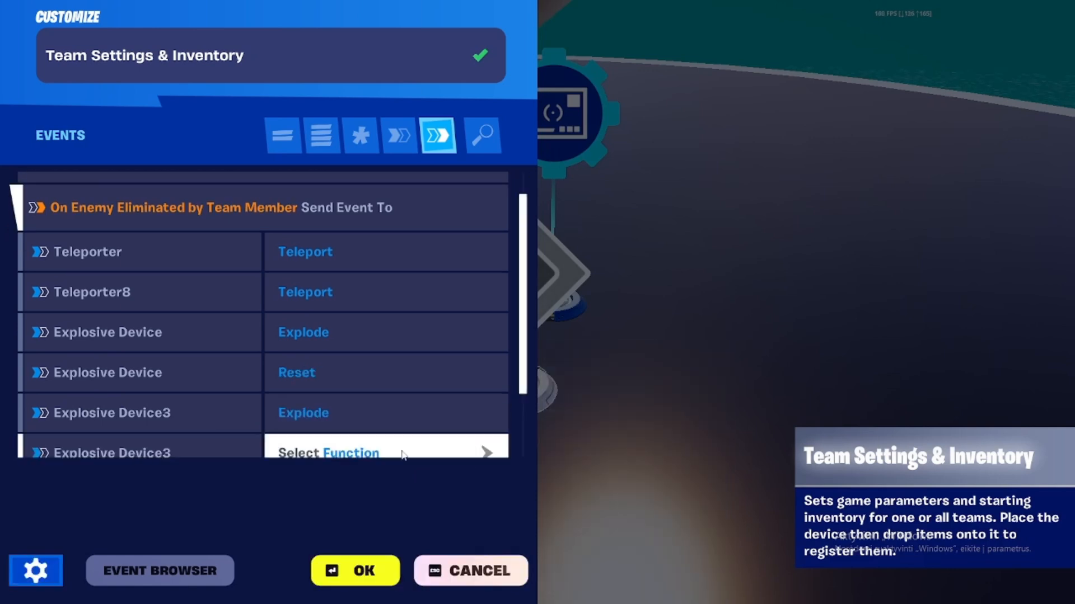
click(610, 455)
Add Explosive Device4 to the elimination event with its Explode and Reset functions and confirm the device settings.
click(255, 454)
click(600, 459)
click(582, 391)
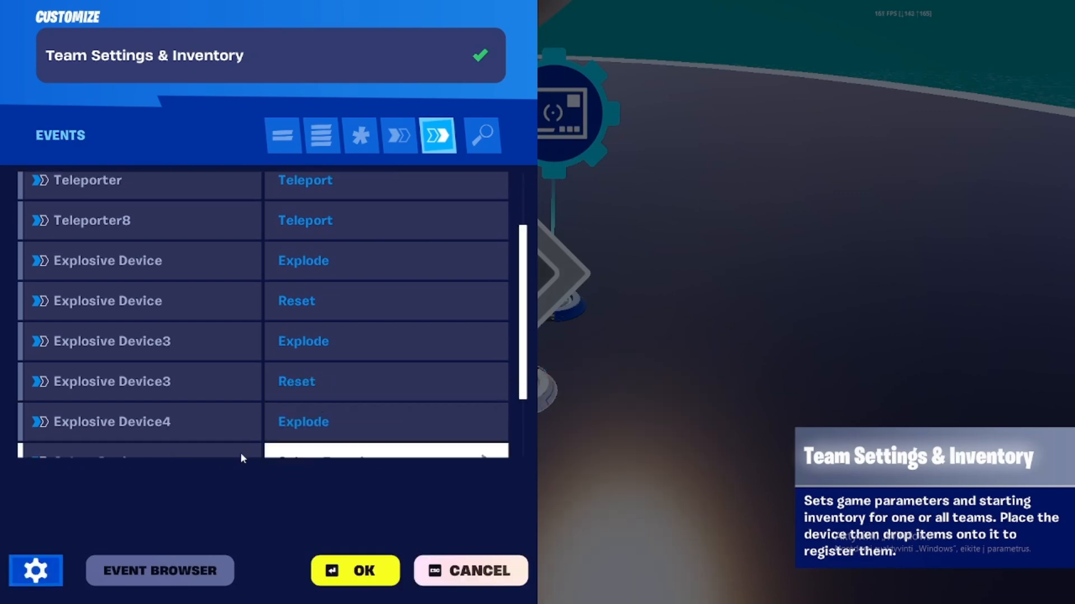
click(291, 458)
click(596, 454)
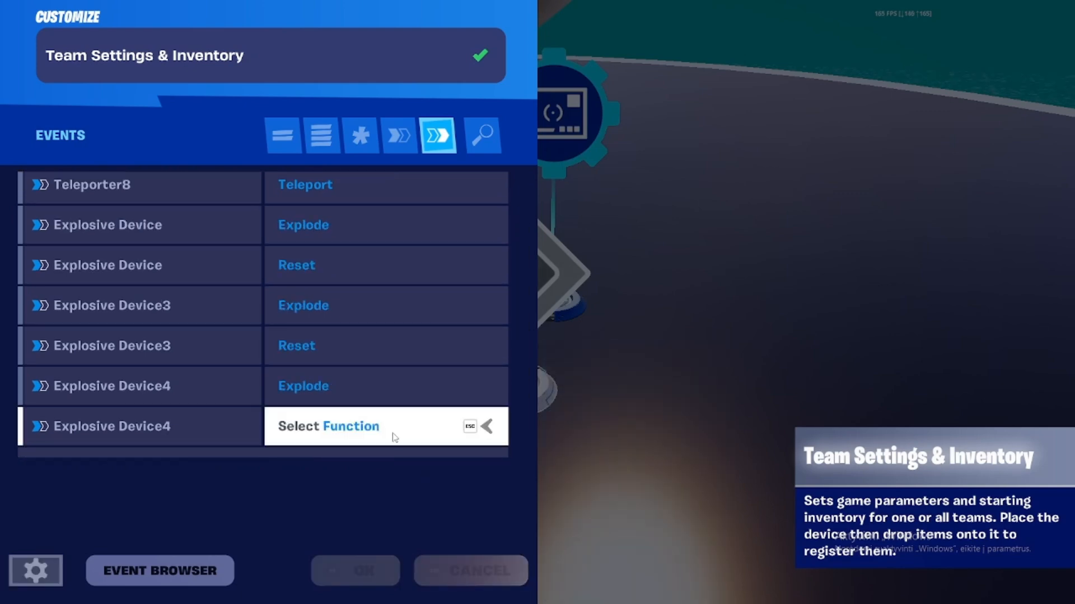
click(628, 458)
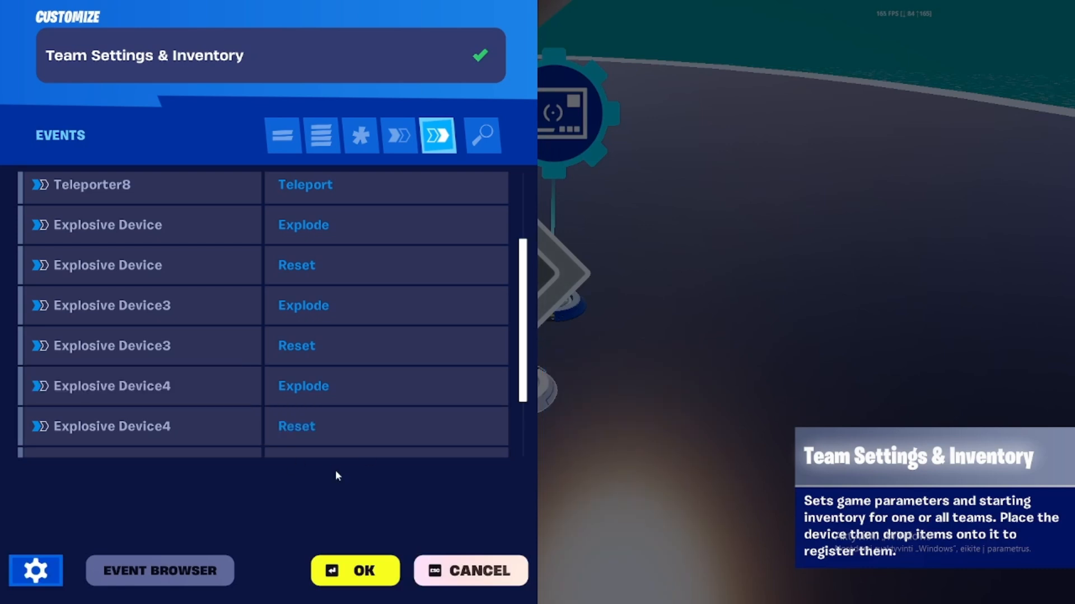
click(371, 569)
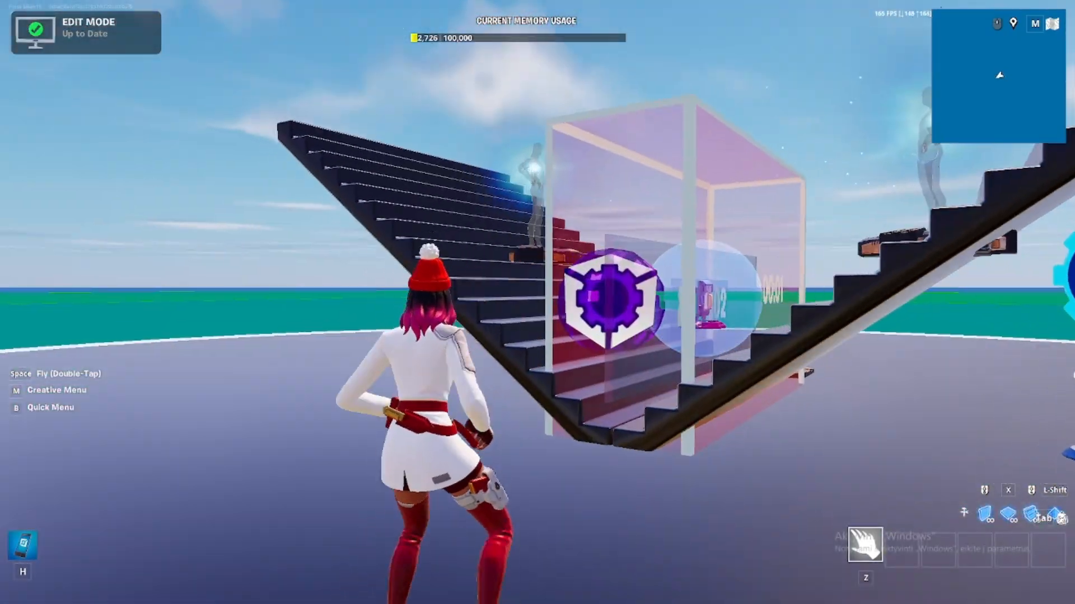
key(w)
key(w)
key(d)
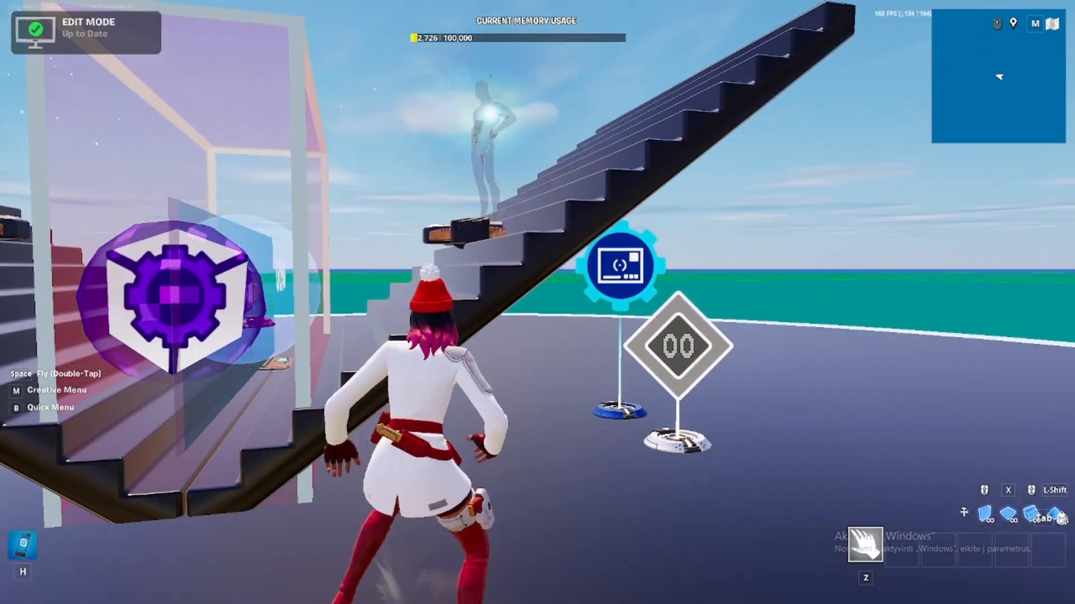
key(w)
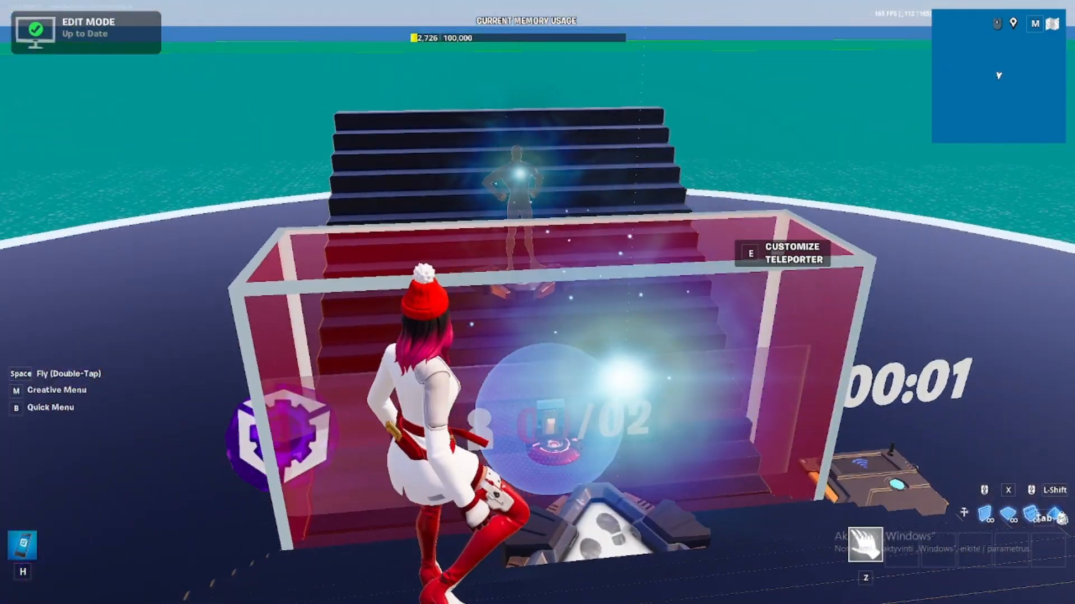
key(w)
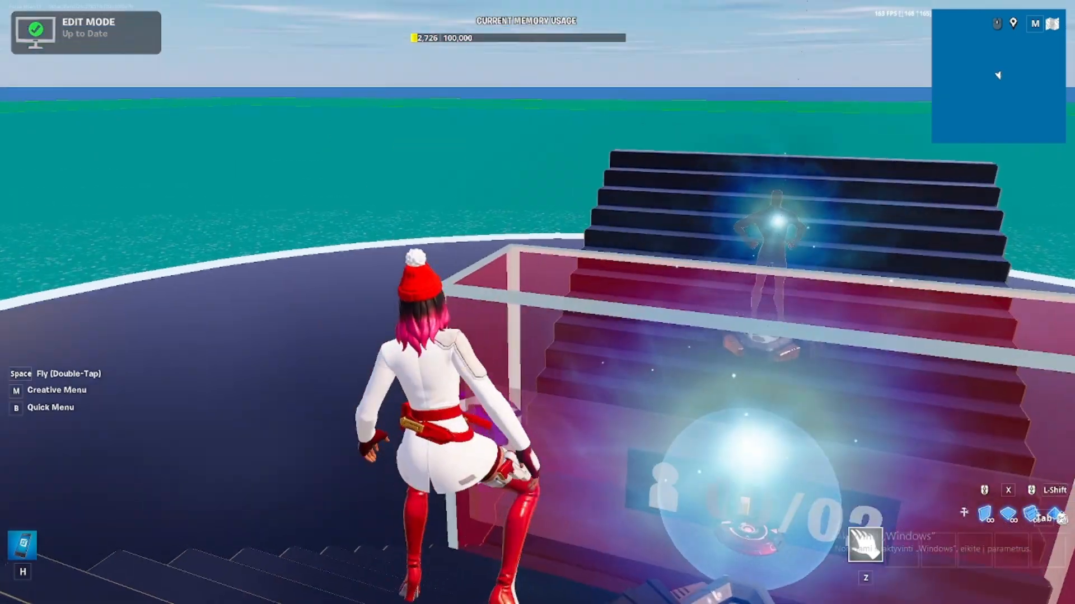
Search the Fortnite devices for "acco" and put the Accolade device in quick bar slot 1.
key(h)
key(m)
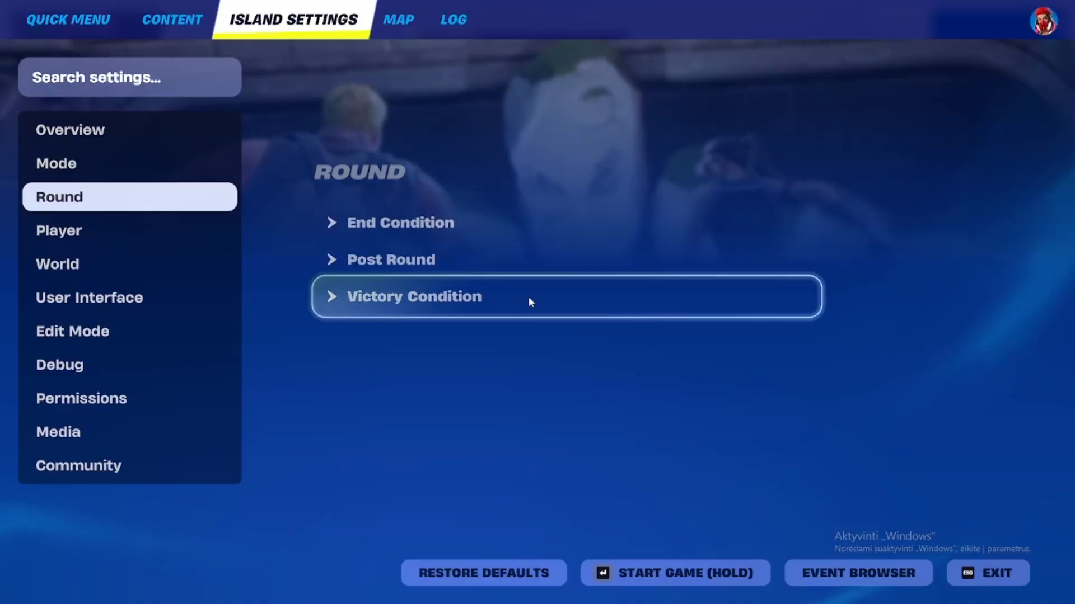
click(167, 32)
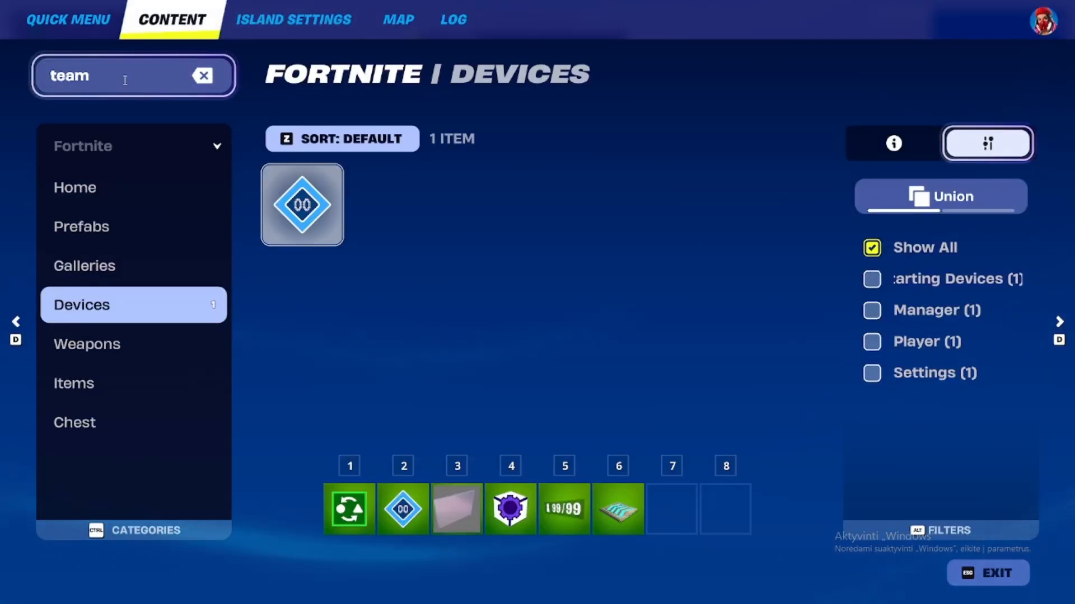
key(BackSpace)
key(BackSpace)
text(acco)
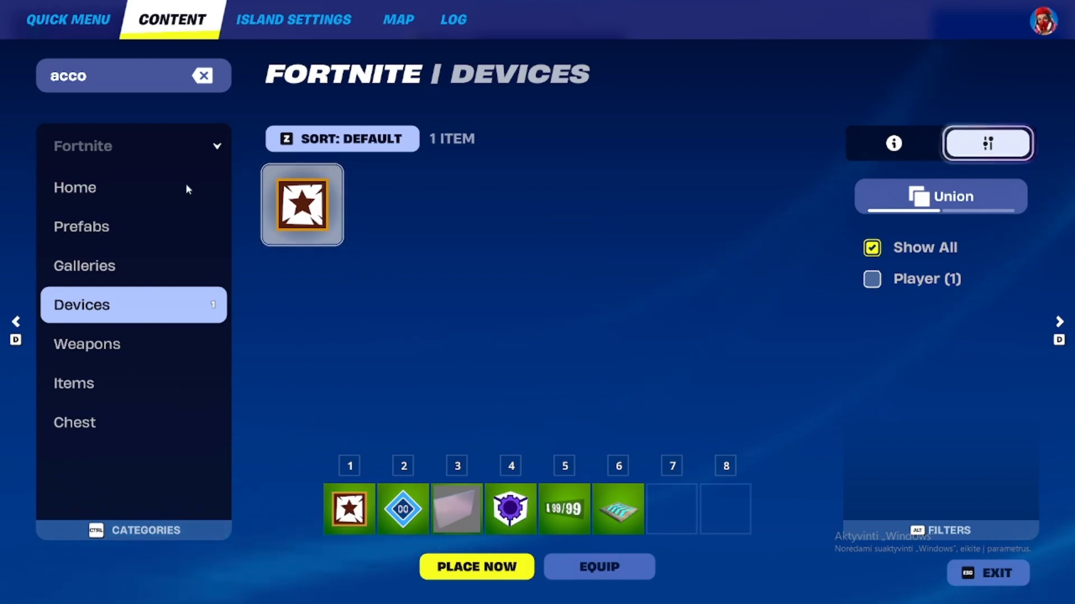
Search the devices for "tra" and put the Tracker device in quick bar slot 2.
key(BackSpace)
key(BackSpace)
key(BackSpace)
key(BackSpace)
text(tra)
drag(409, 358, 556, 501)
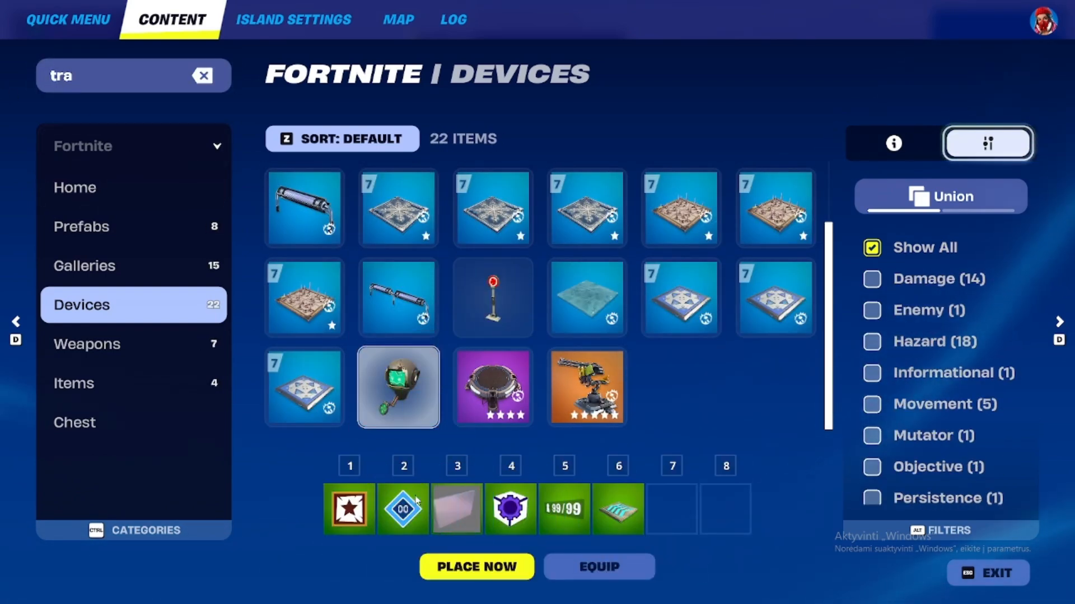
drag(416, 504, 404, 506)
key(Escape)
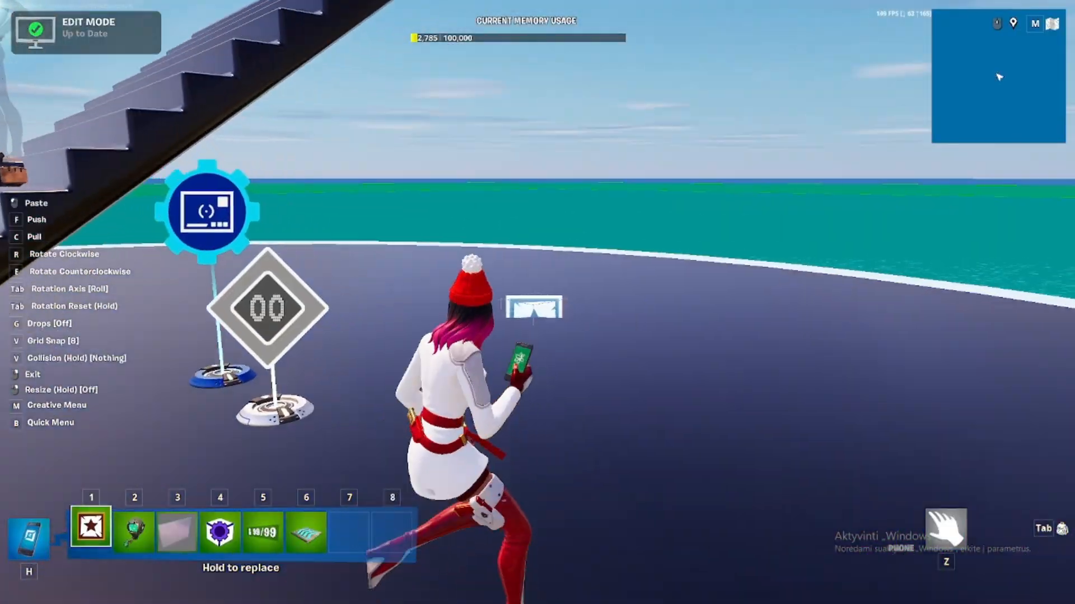
Place the Accolade device on the platform next to the Team Settings & Inventory device.
key(s)
click(537, 302)
key(q)
key(z)
Name the accolade Elimination, set its XP Award to Very Small and its icon to Danger, and confirm the settings.
key(w)
key(e)
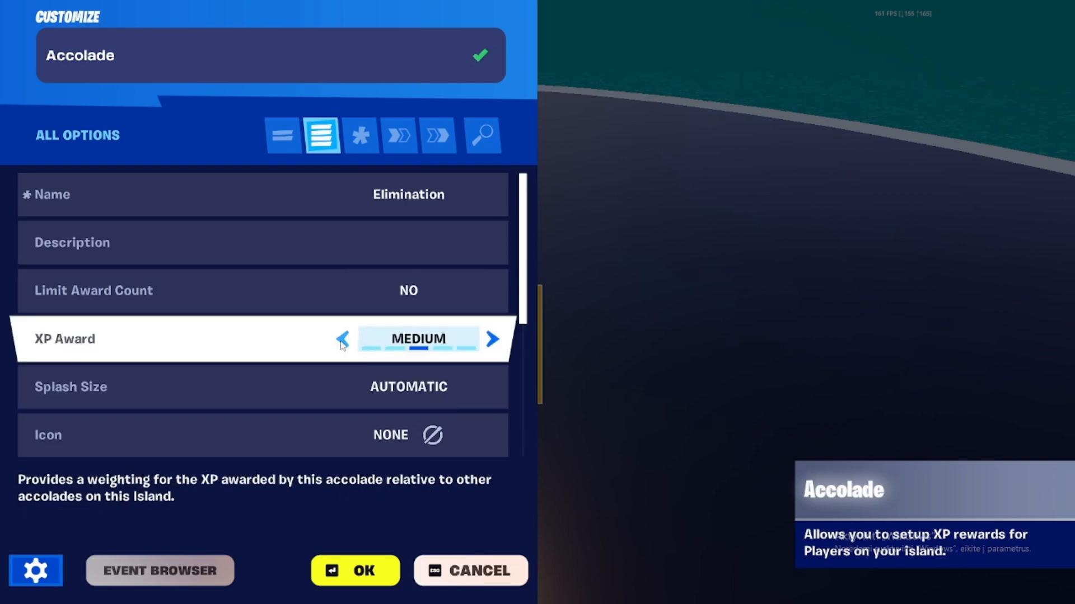
scroll(392, 380, down, 1)
click(433, 381)
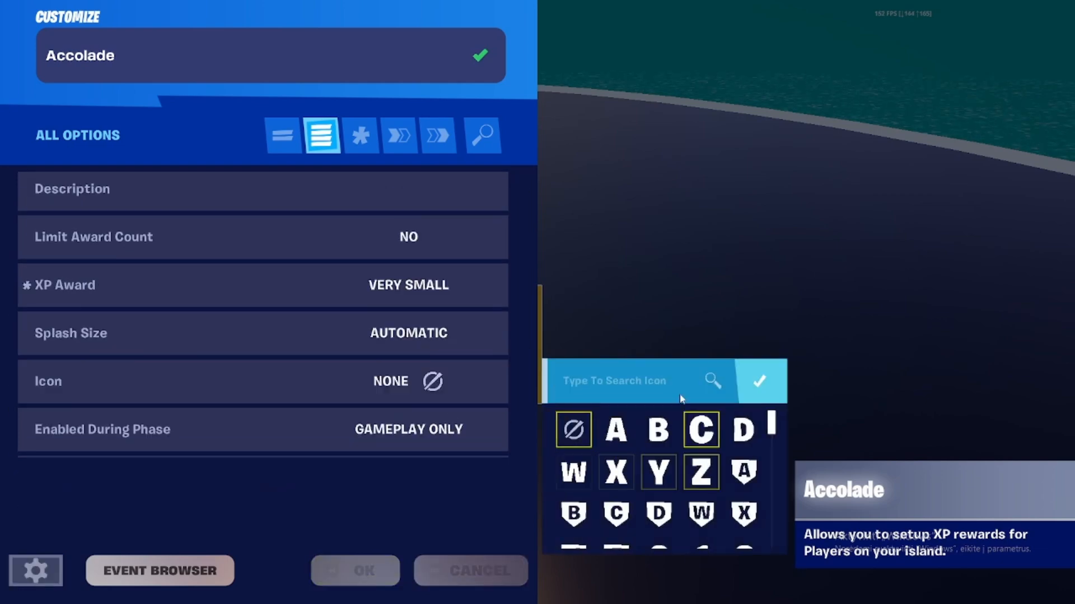
scroll(657, 458, down, 5)
scroll(670, 461, down, 10)
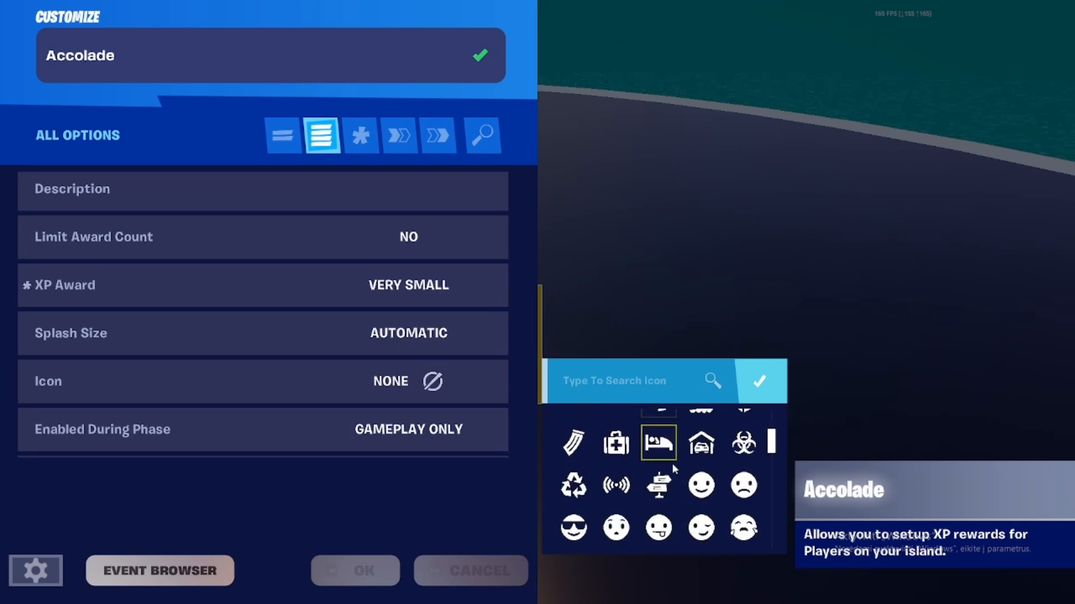
click(717, 456)
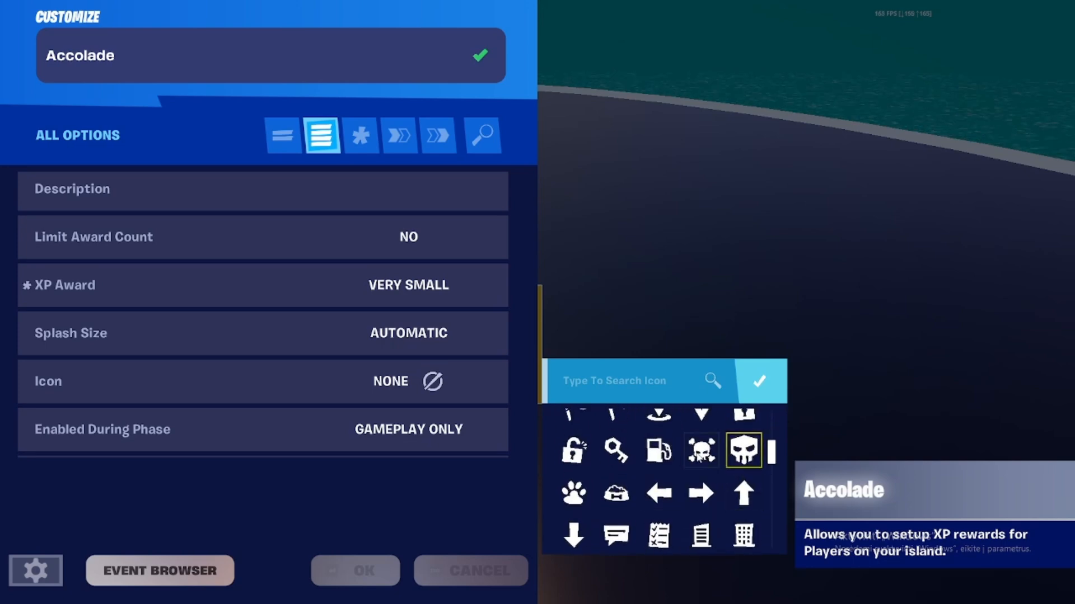
scroll(384, 405, down, 3)
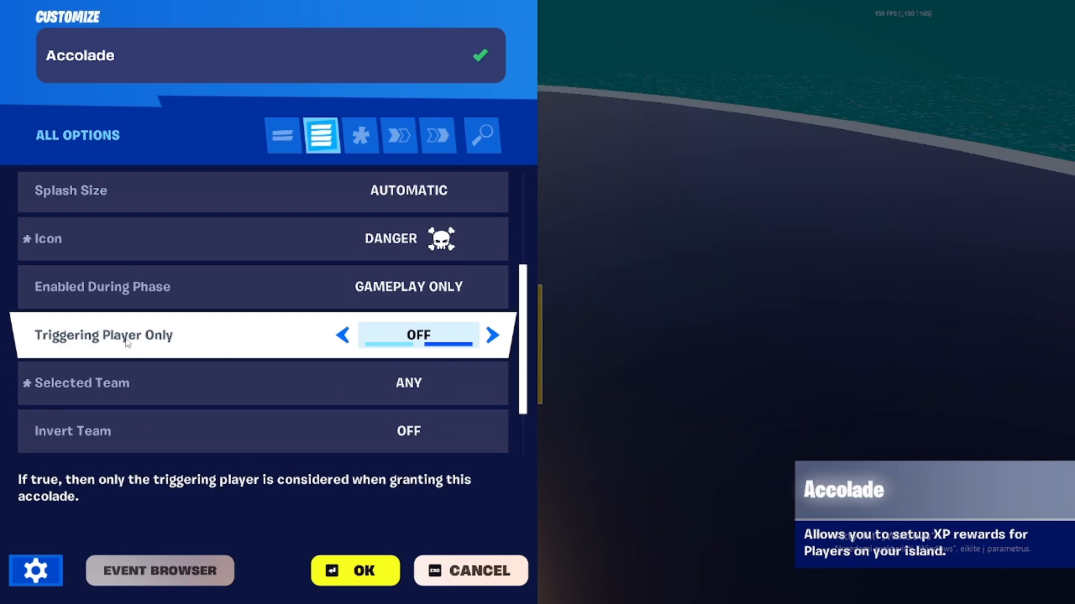
scroll(378, 365, down, 2)
scroll(379, 365, up, 3)
click(338, 574)
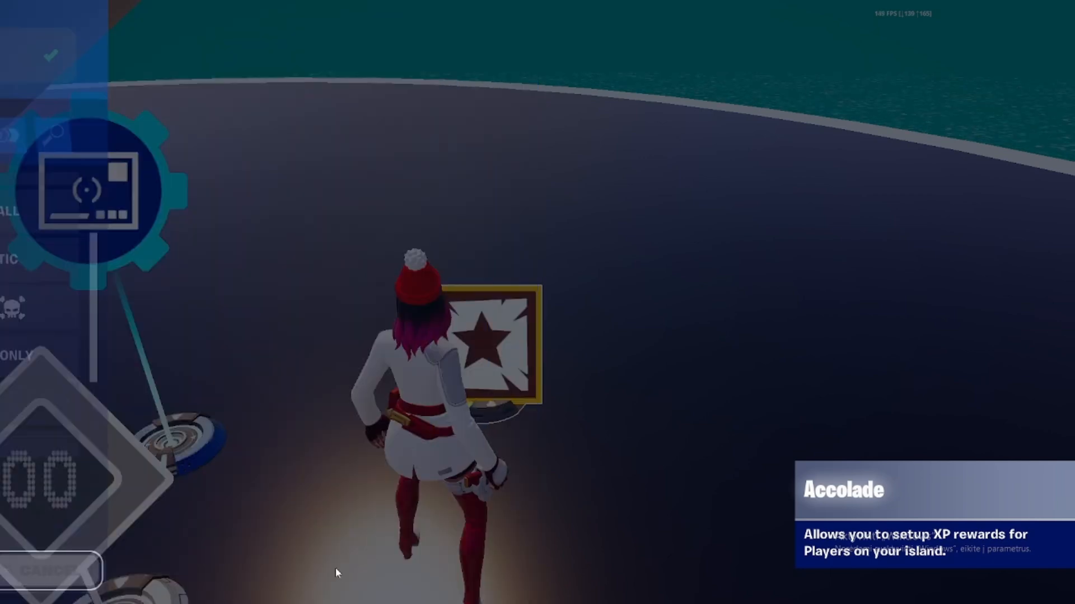
Place the Tracker device beside the accolade and set its Target Value to 5.
key(2)
key(h)
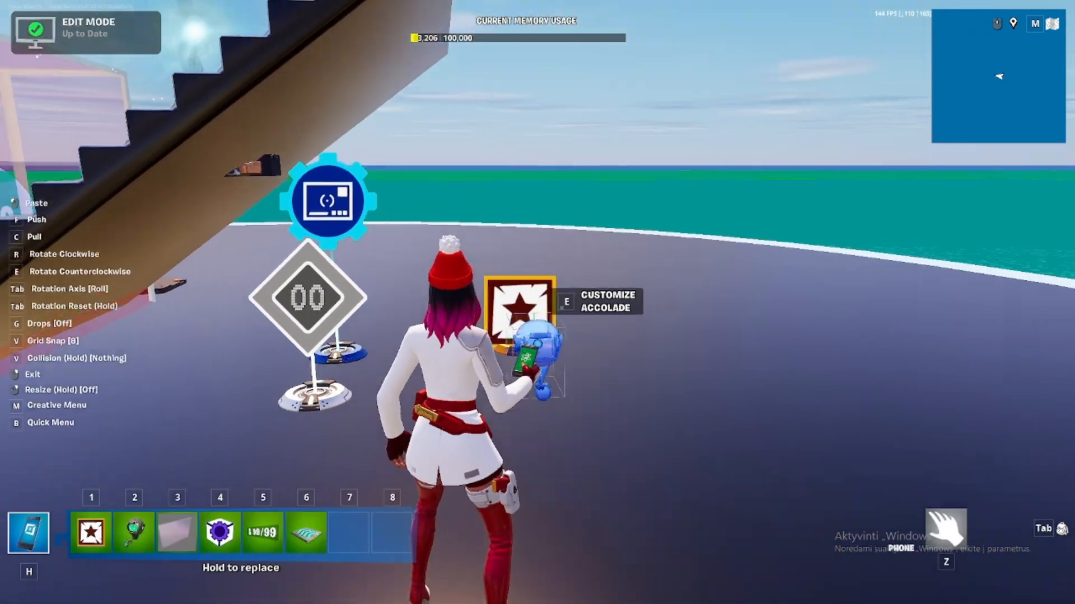
key(e)
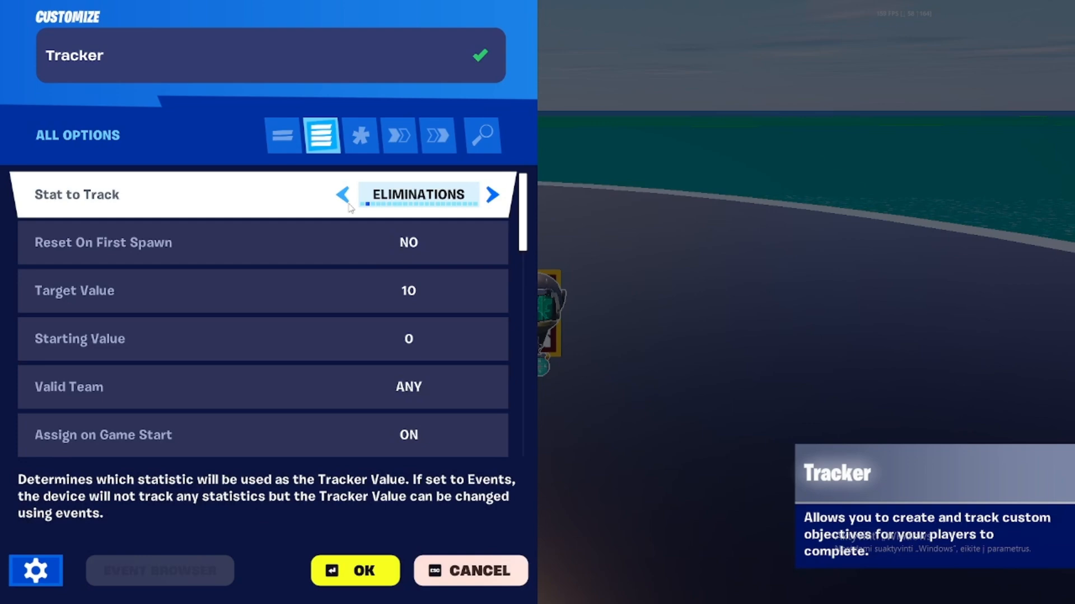
click(354, 300)
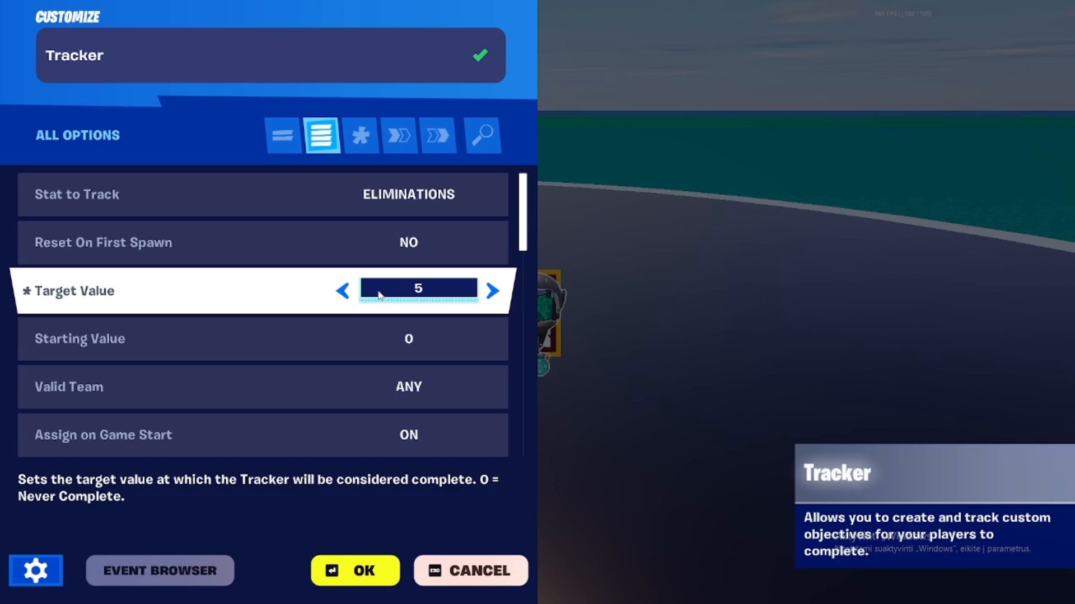
key(Return)
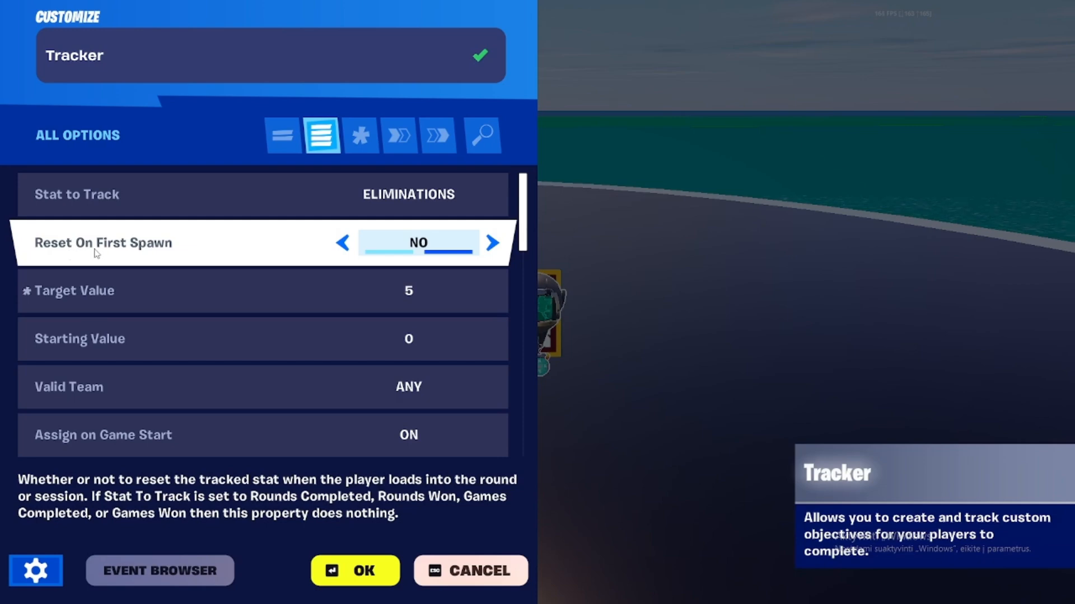
Set the Tracker's Reset On First Spawn to Yes and Show on HUD to No.
click(492, 243)
scroll(303, 374, down, 7)
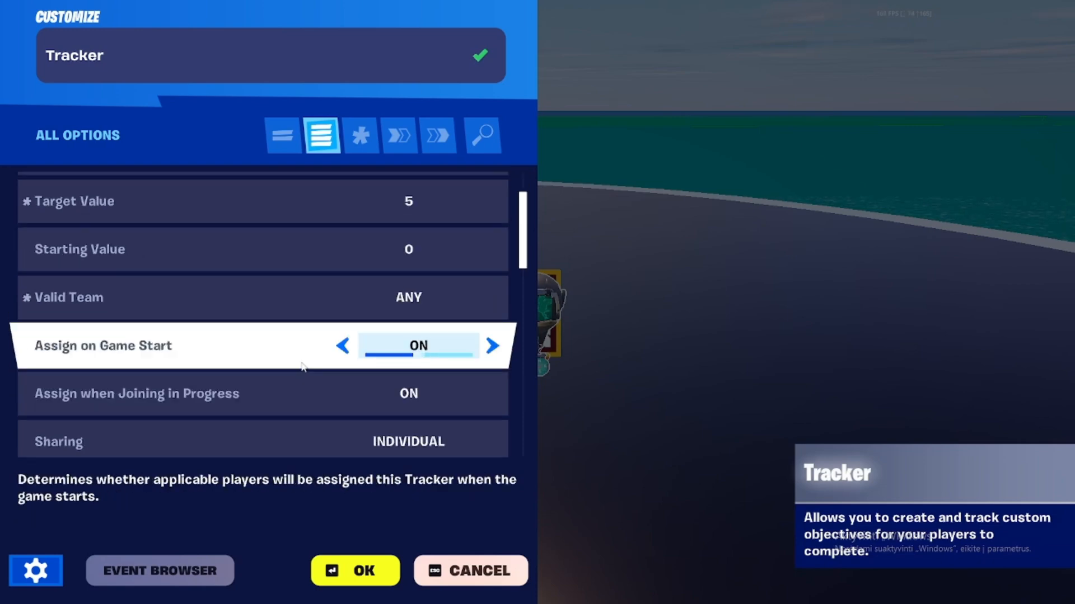
scroll(302, 375, down, 2)
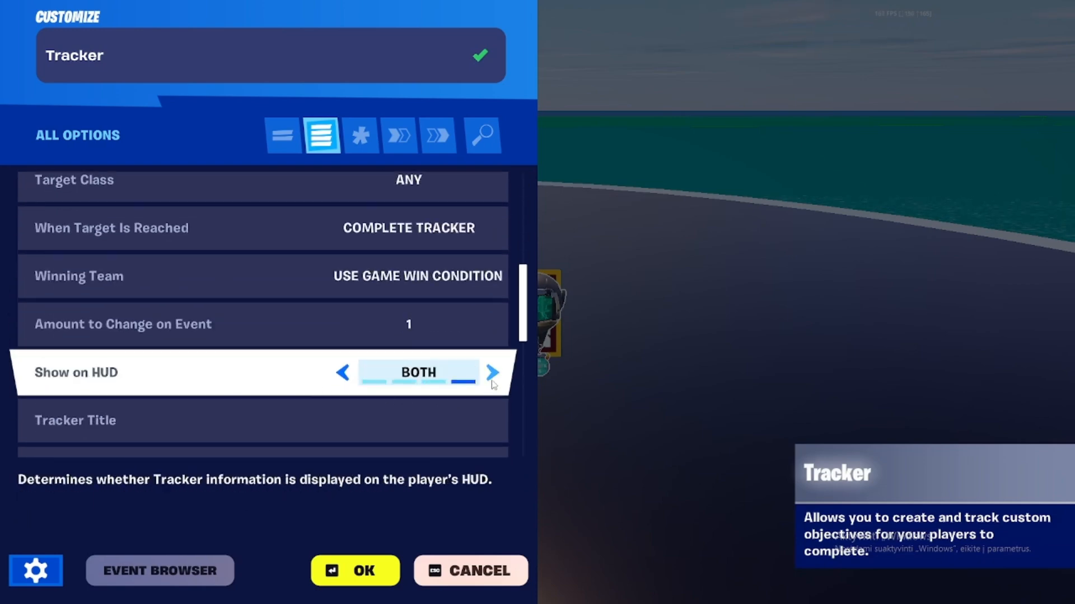
scroll(493, 385, down, 1)
scroll(387, 398, down, 2)
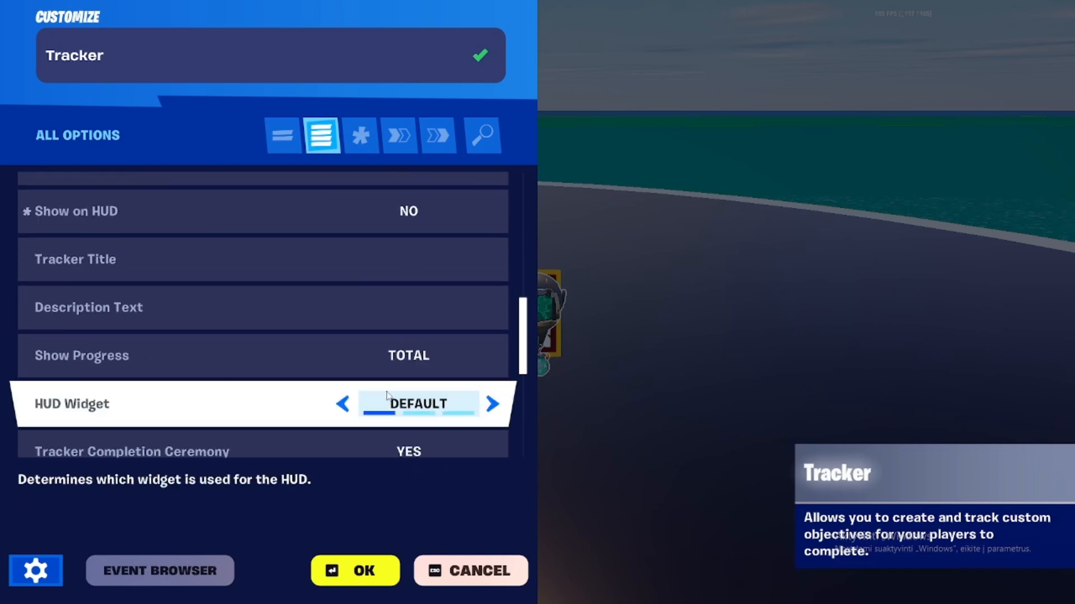
scroll(387, 398, down, 6)
Bind the Tracker's When Complete event to the Accolade device's Award function and confirm the settings.
click(396, 139)
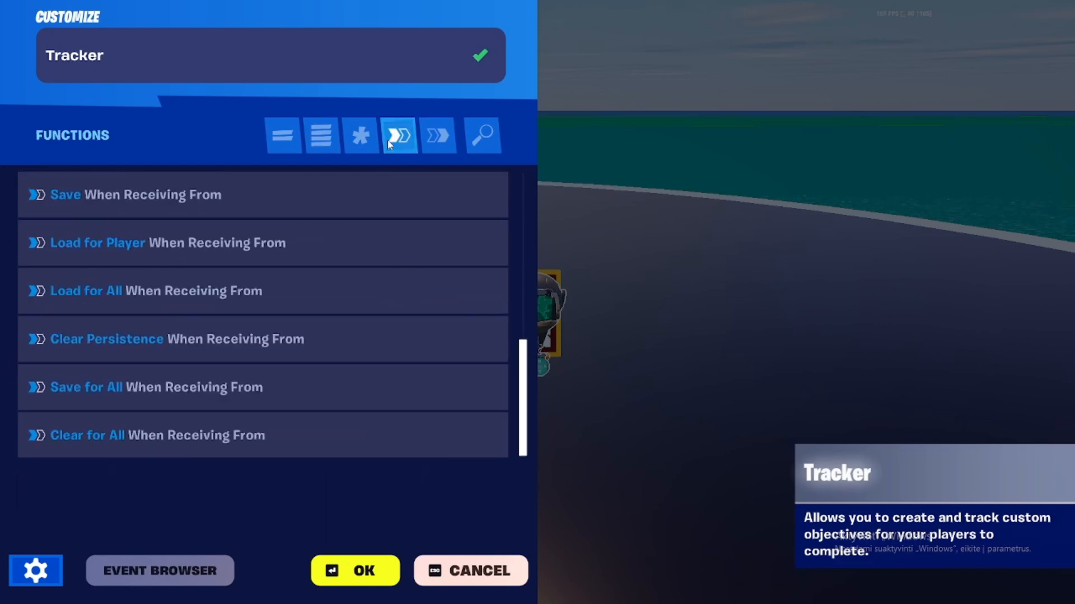
click(425, 139)
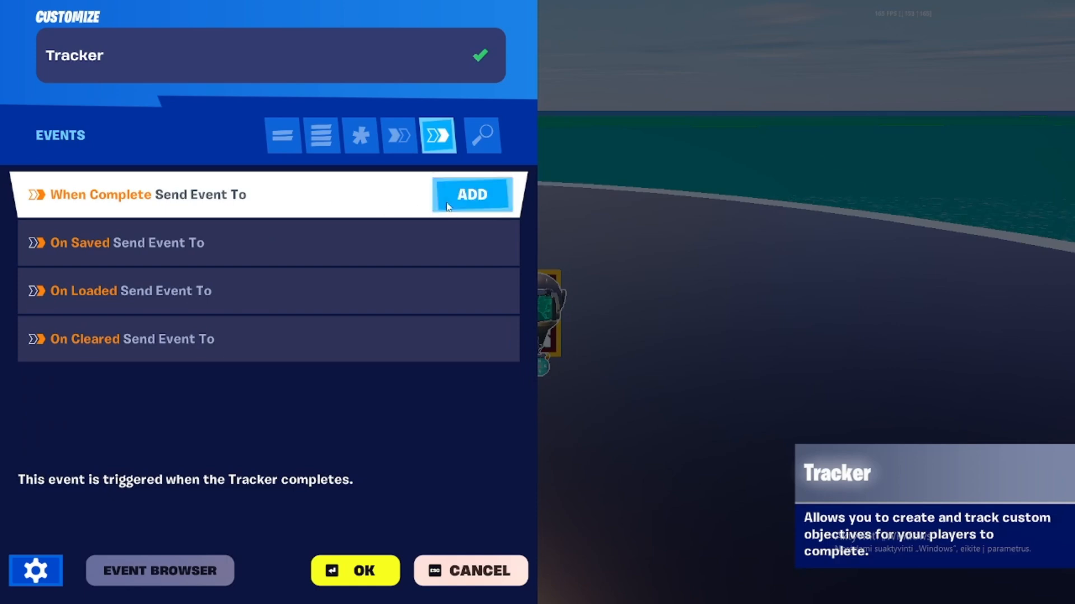
click(451, 196)
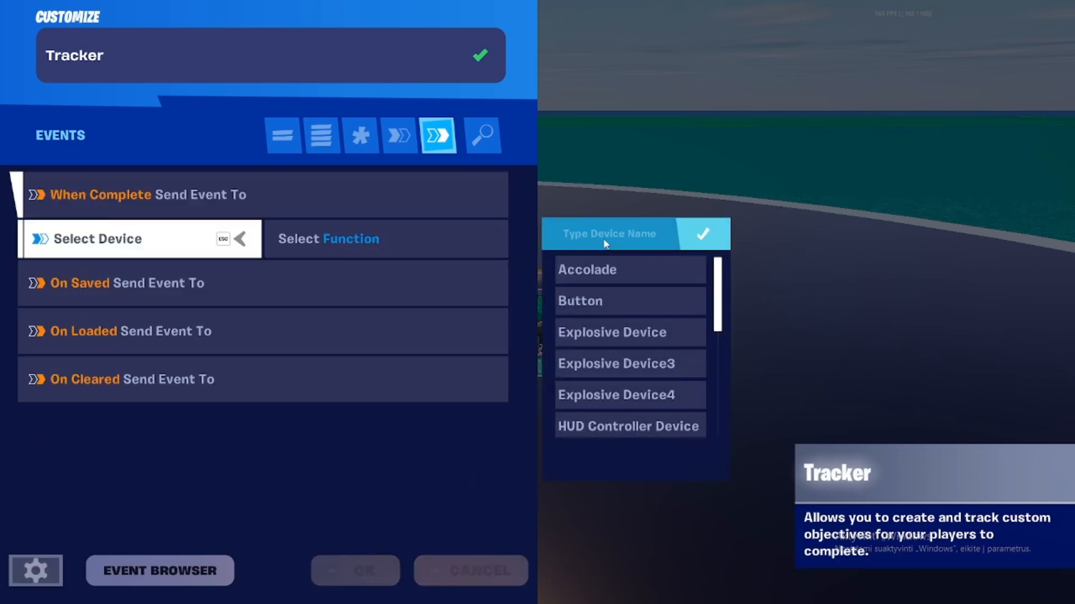
click(604, 270)
click(356, 239)
click(593, 302)
click(361, 566)
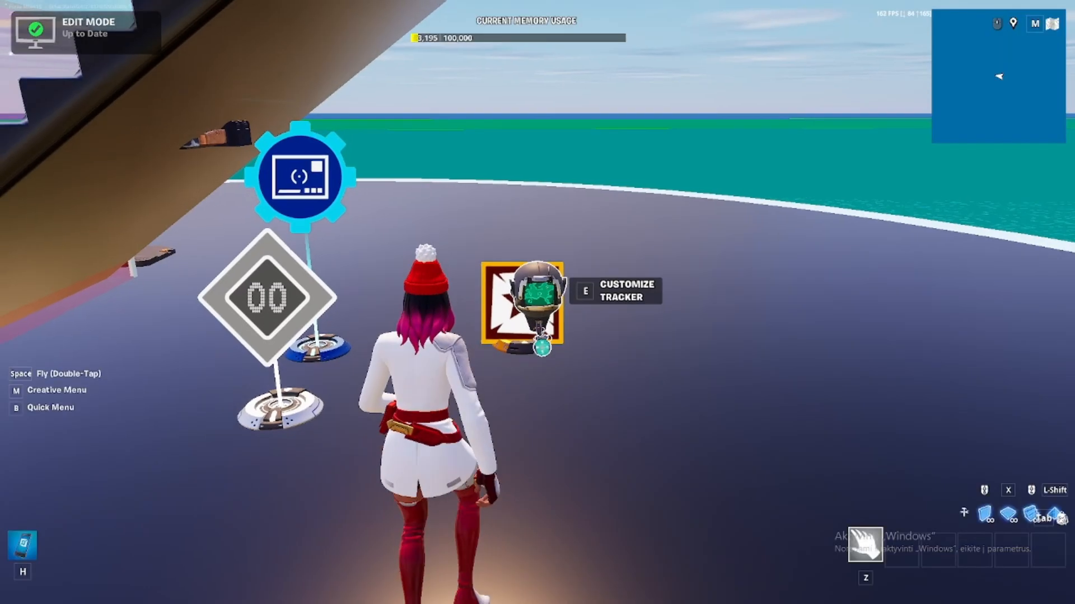
Place a second Accolade device on the platform beside the first accolade.
key(s)
key(w)
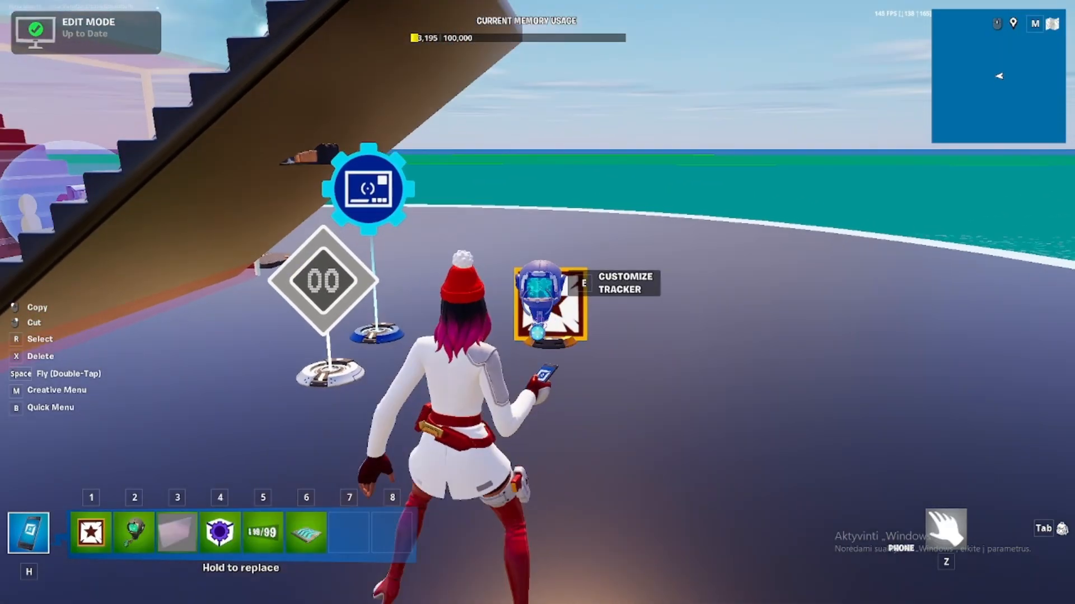
key(d)
key(s)
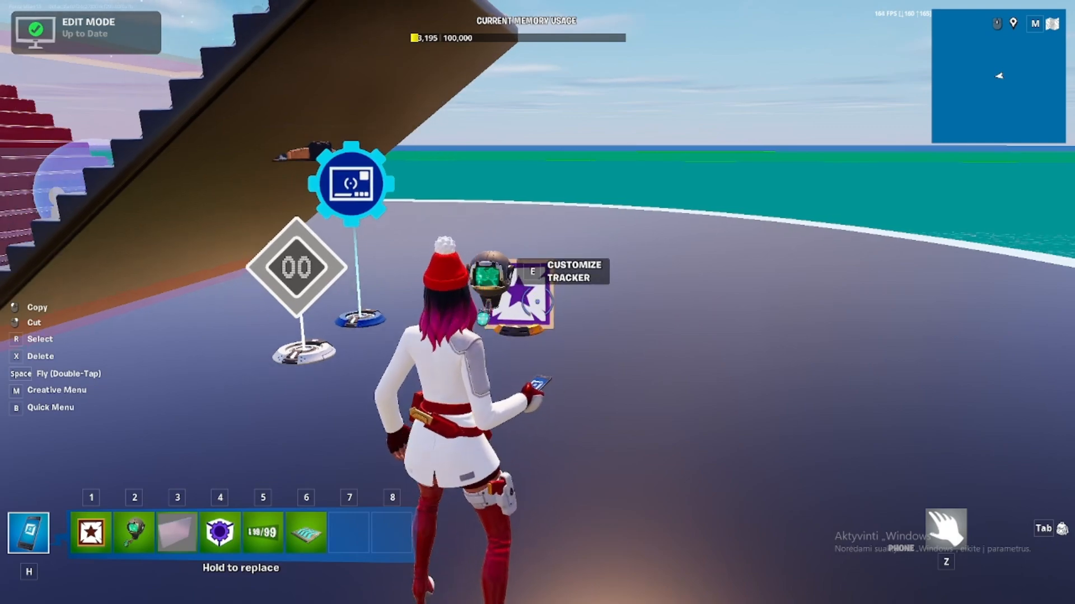
key(w)
key(d)
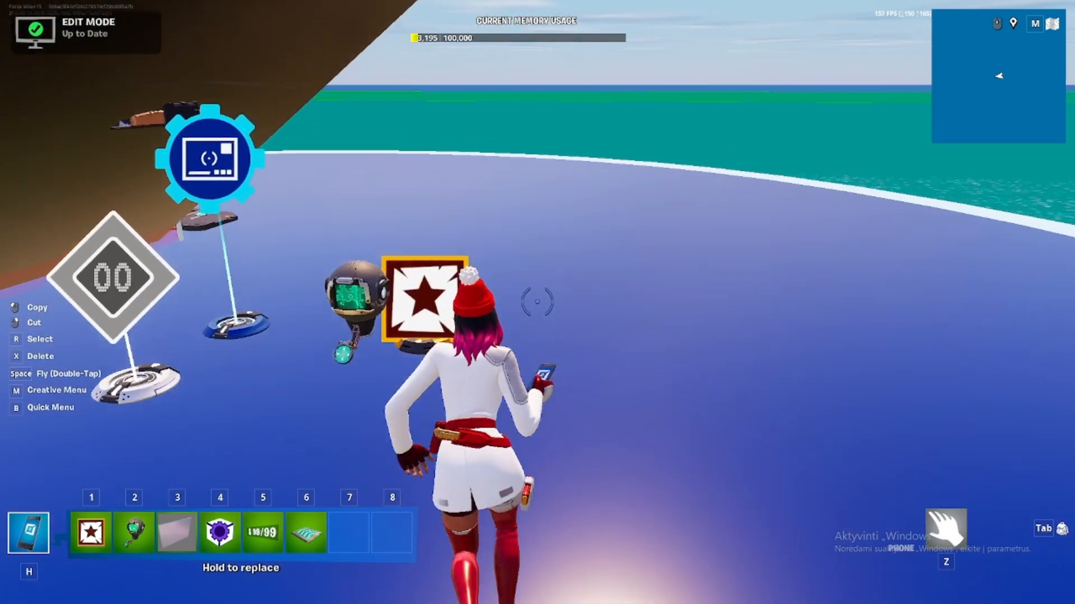
key(1)
click(538, 302)
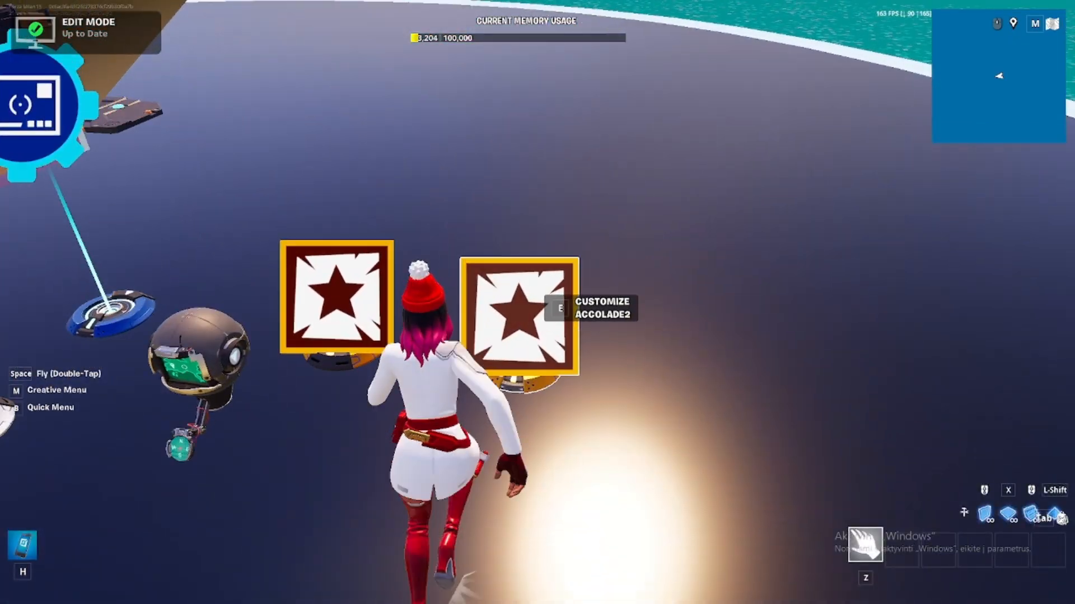
Name the second accolade Play Time! and give it the description Good Job!
key(e)
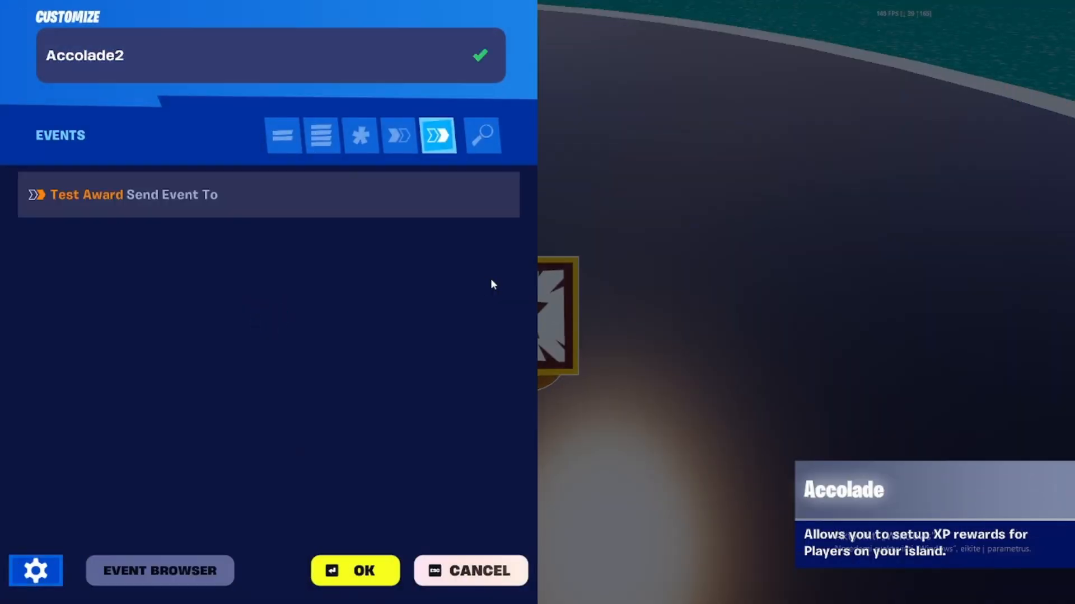
click(330, 136)
click(387, 196)
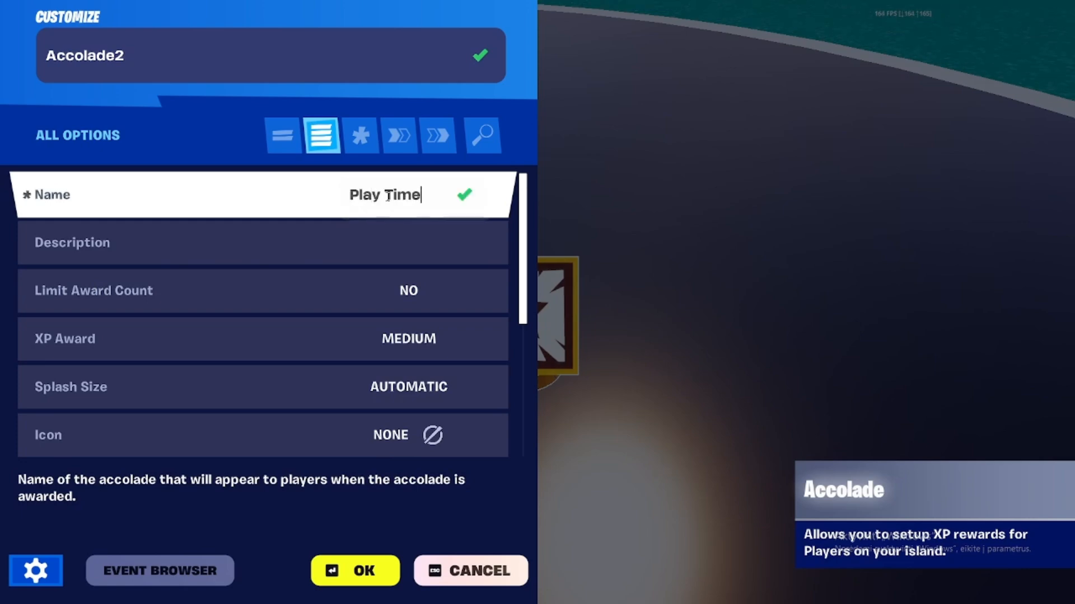
click(428, 245)
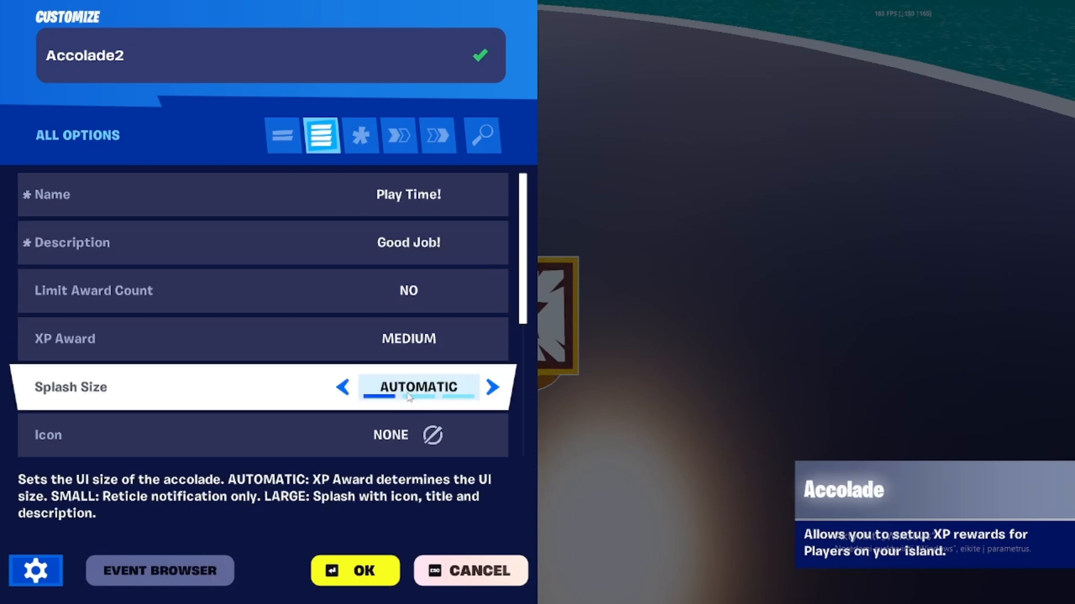
Set the second accolade's XP Award to Small, its icon to Clock and Triggering Player Only to On.
click(442, 398)
text(clock)
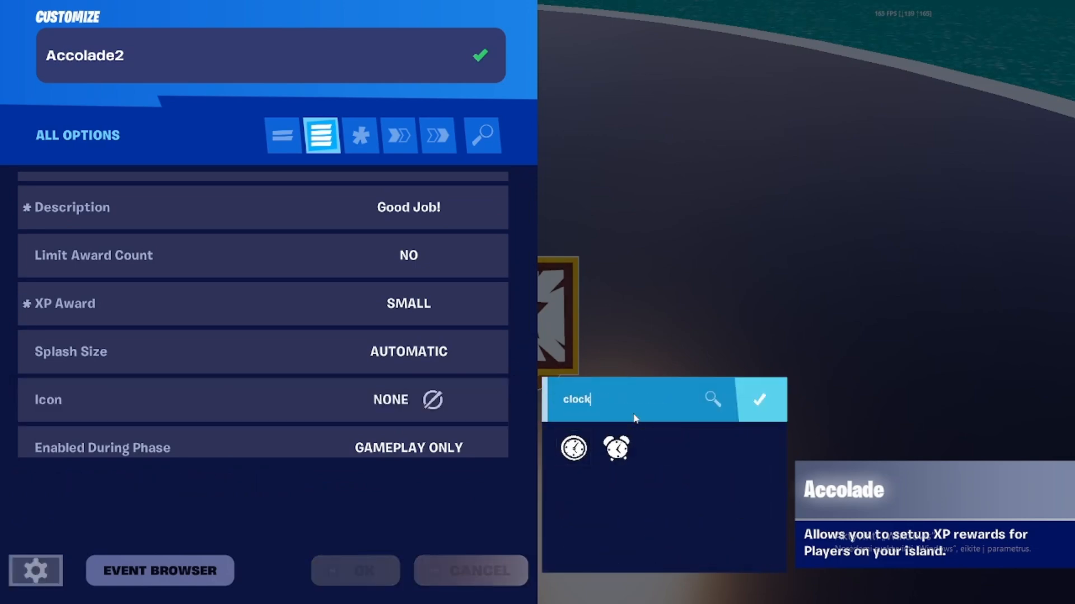
click(573, 448)
scroll(168, 364, down, 4)
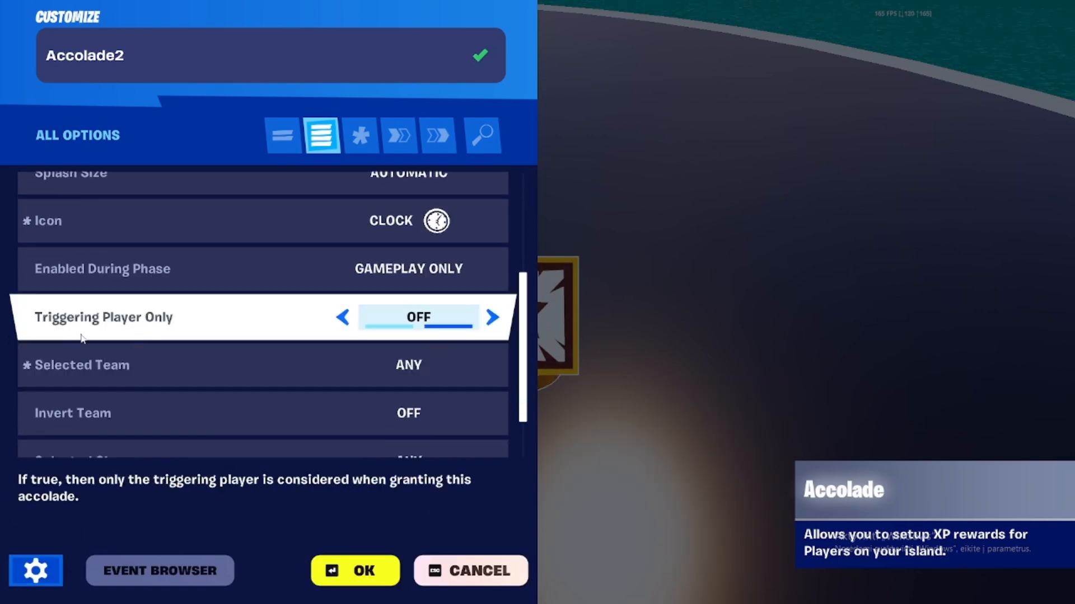
scroll(421, 329, down, 2)
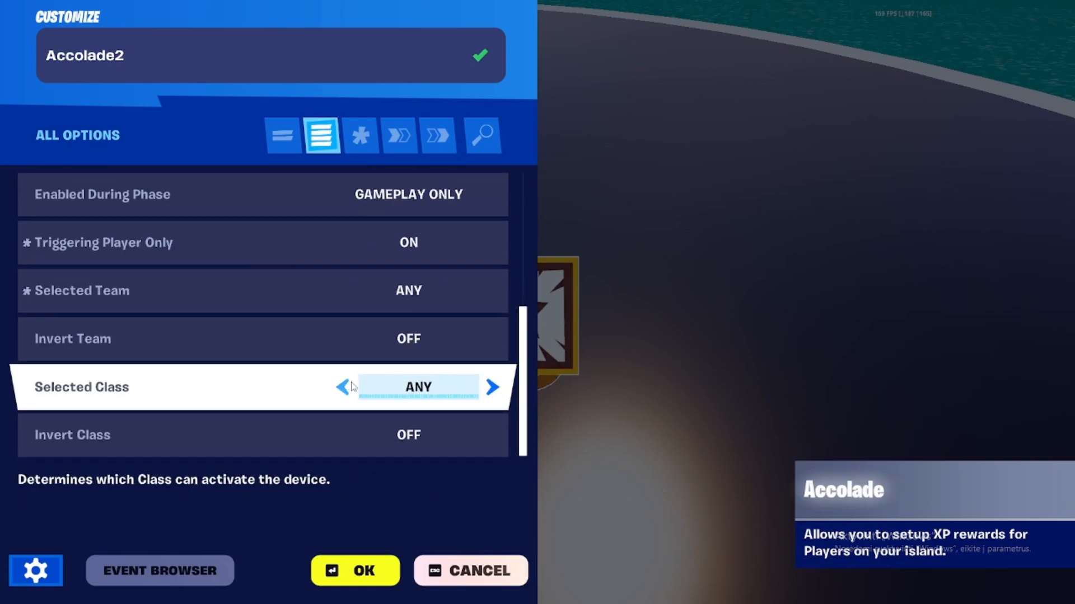
click(471, 571)
Place a second Tracker by Accolade2 with Stat to Track Play Time Elapsed, Reset On First Spawn Yes and Show on HUD No.
key(2)
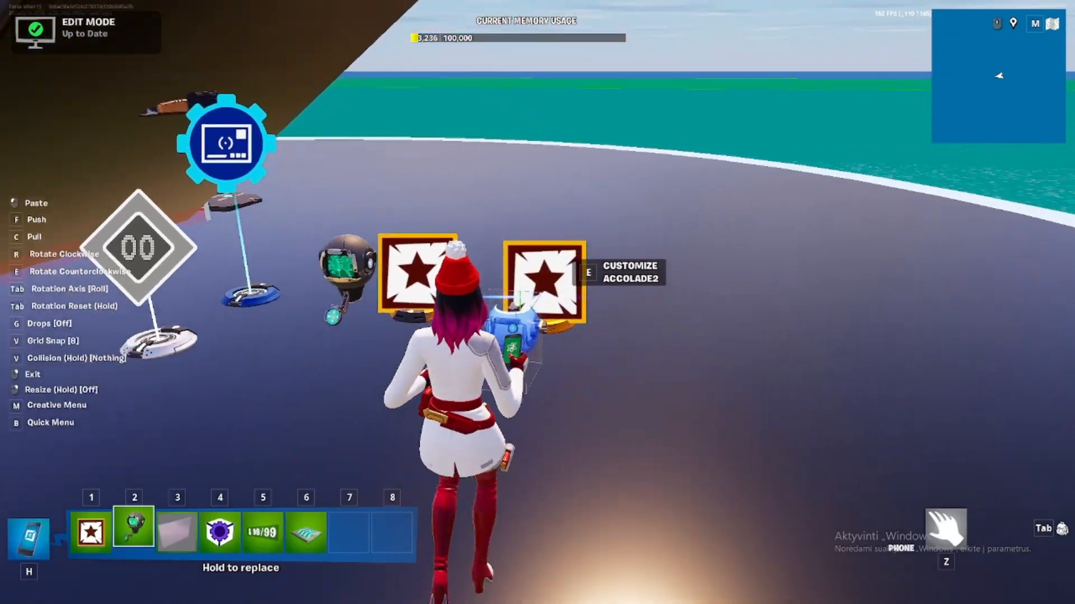
key(e)
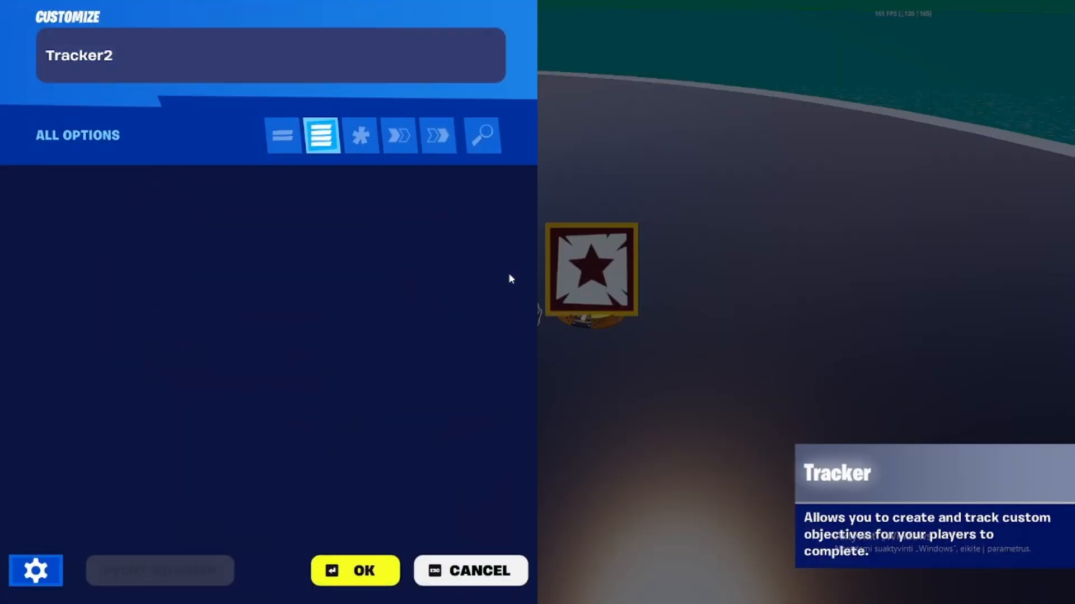
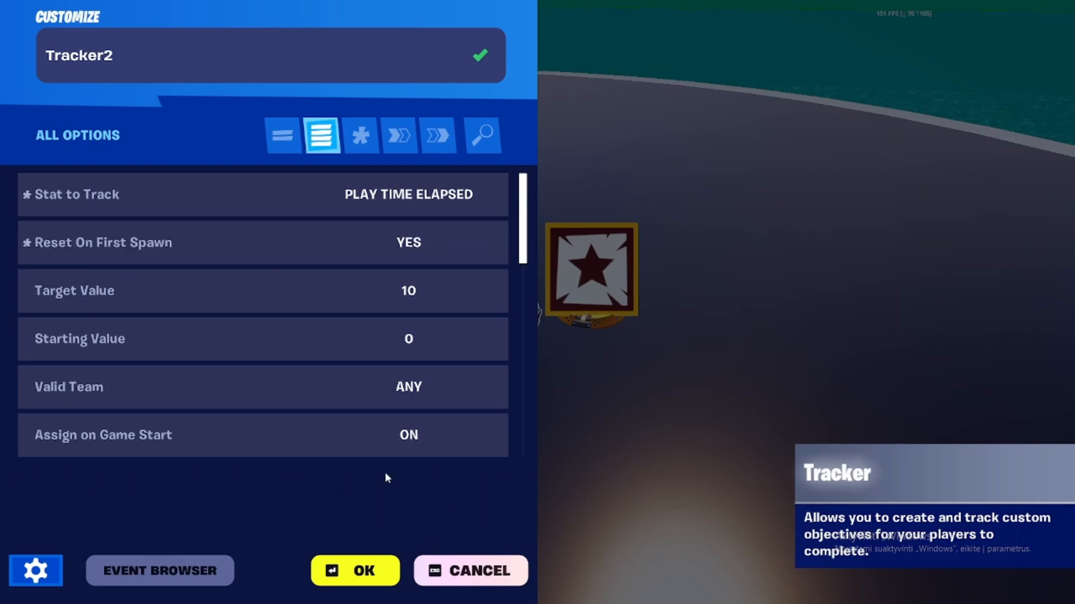
scroll(312, 391, down, 8)
click(493, 409)
scroll(358, 403, down, 4)
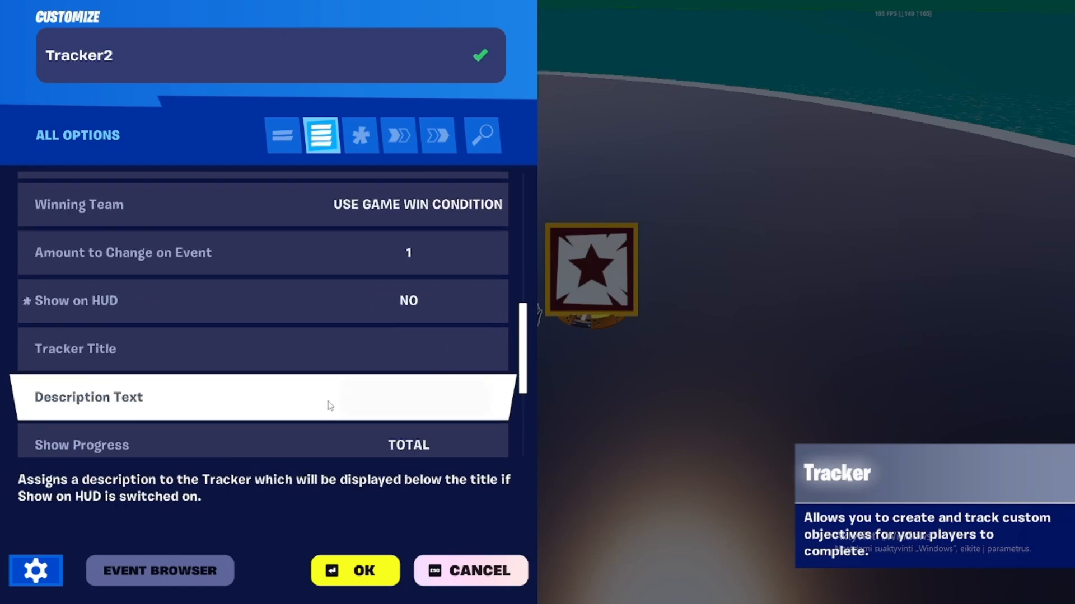
Bind Tracker2's When Complete event to Accolade2's Award function and confirm the settings.
click(433, 140)
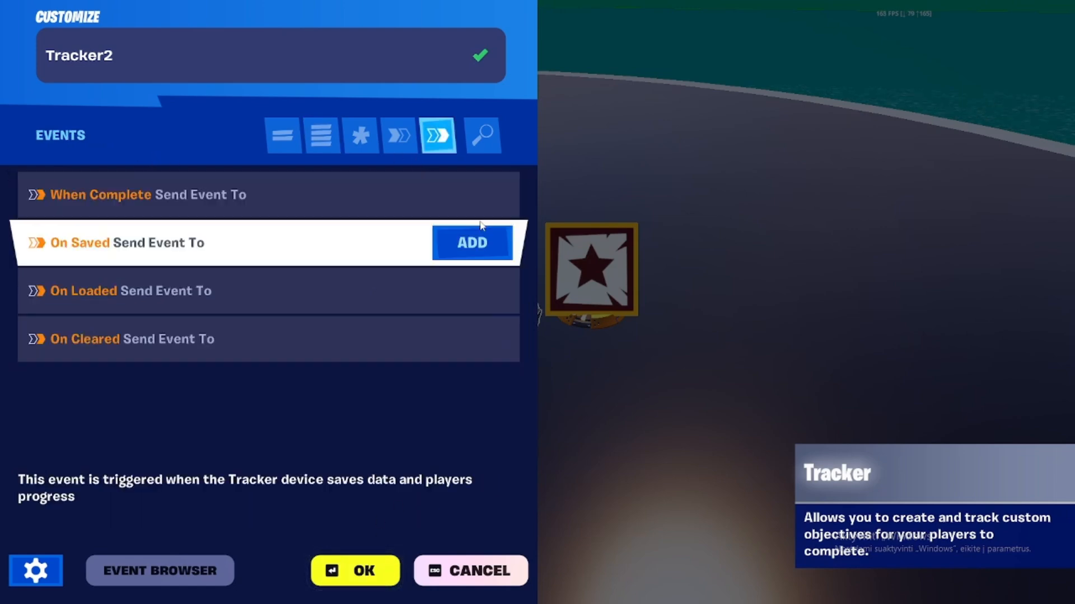
click(469, 197)
click(197, 242)
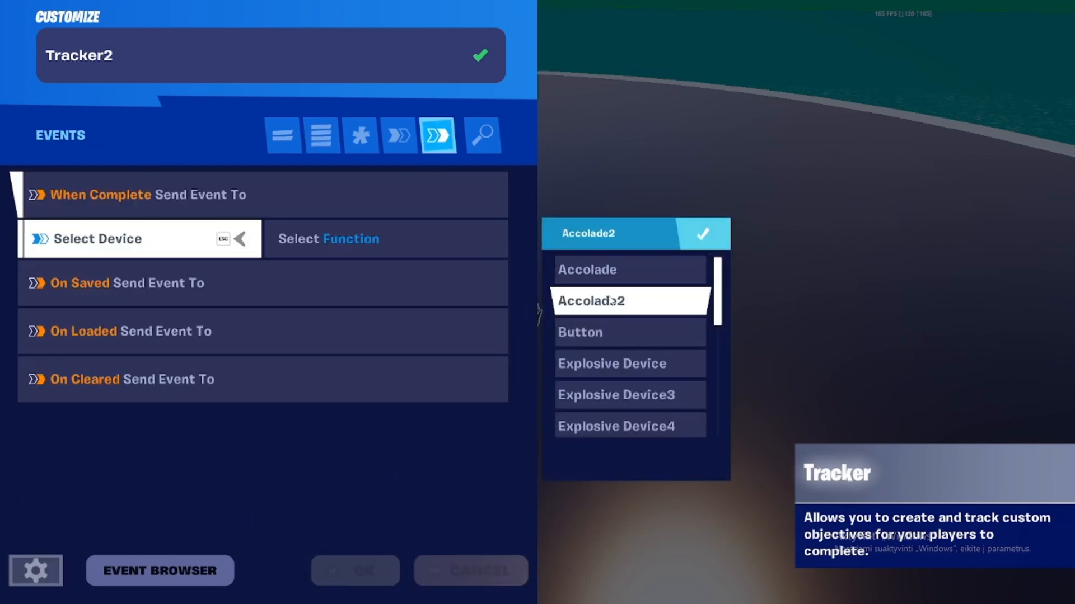
click(591, 301)
click(386, 239)
click(593, 302)
click(356, 571)
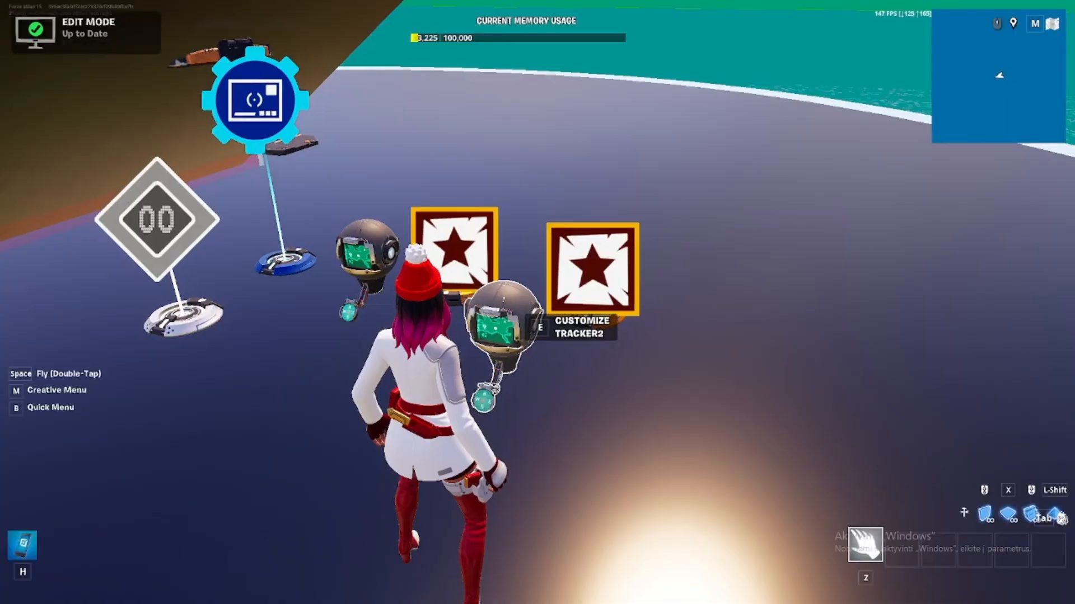
Check the first Tracker's event bindings and close its settings.
key(e)
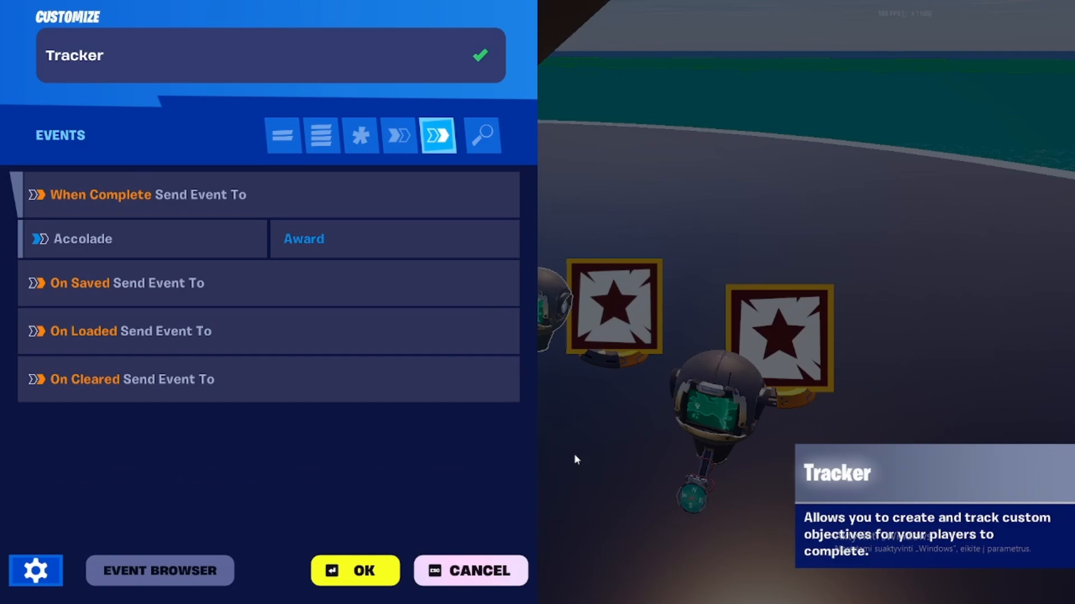
click(376, 569)
key(s)
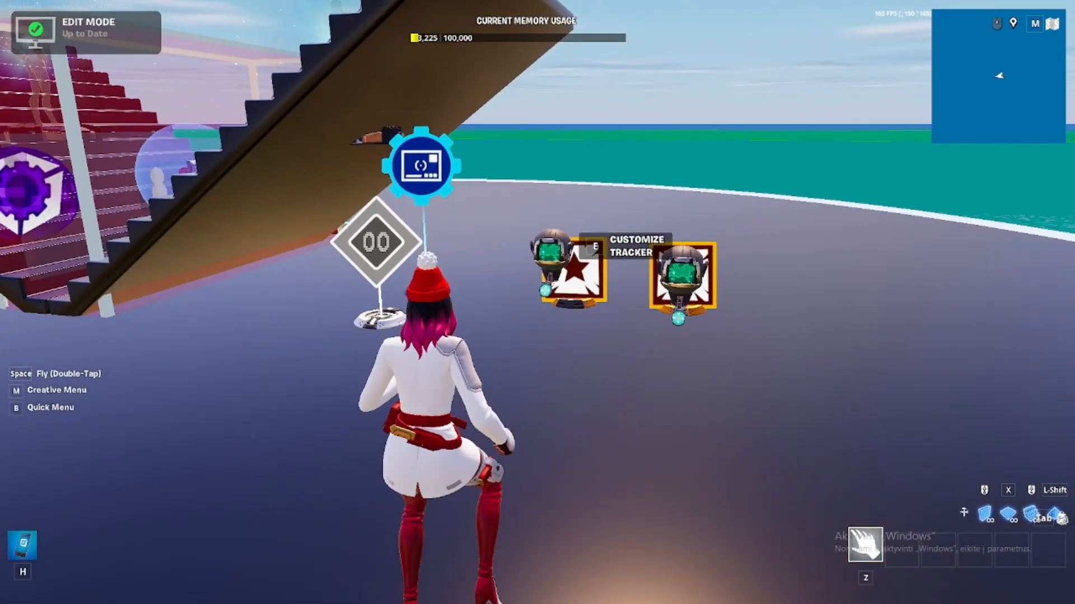
Search the devices for "mod" and put the mod bench in quick bar slot 1.
key(h)
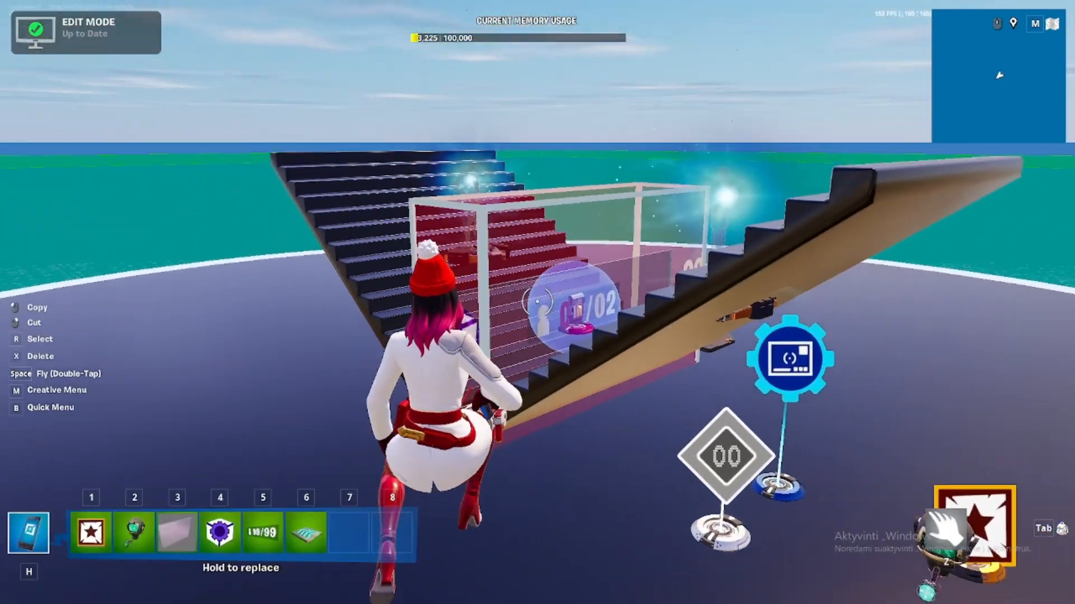
key(m)
click(190, 21)
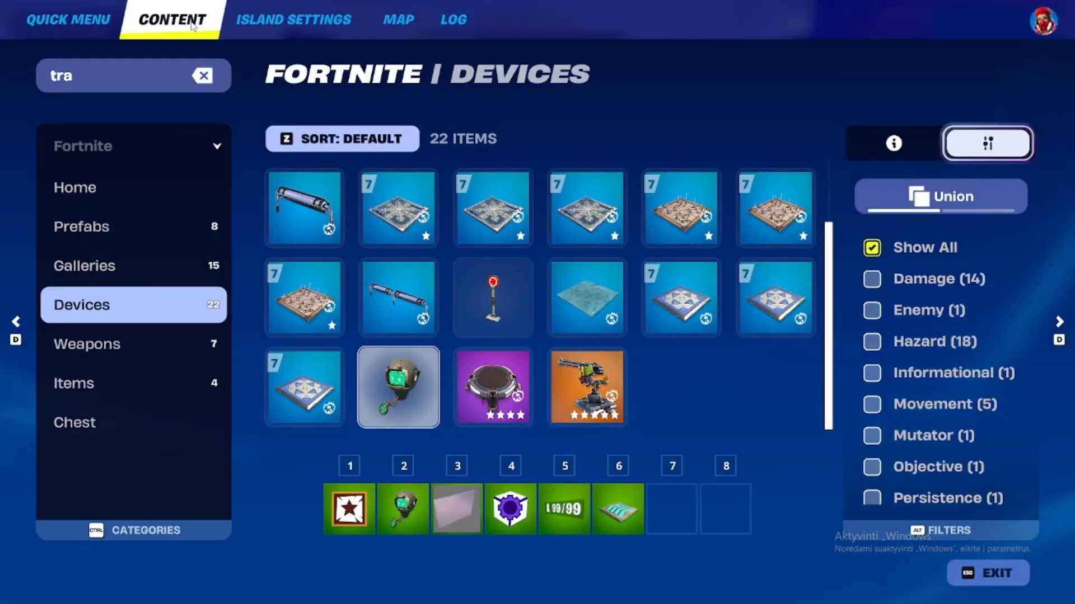
key(BackSpace)
key(BackSpace)
key(BackSpace)
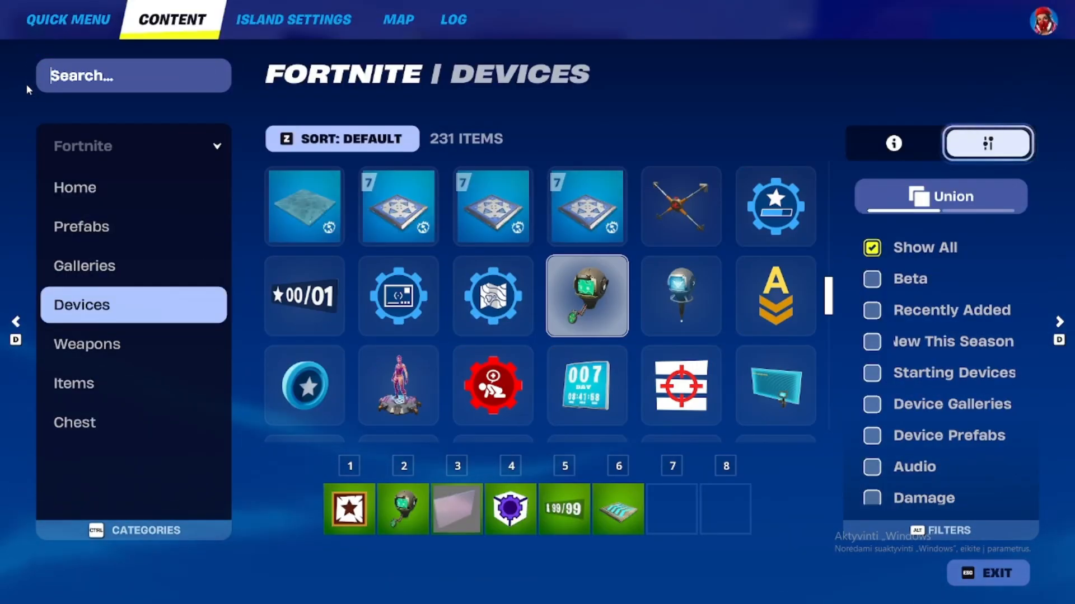
text(mod)
click(304, 306)
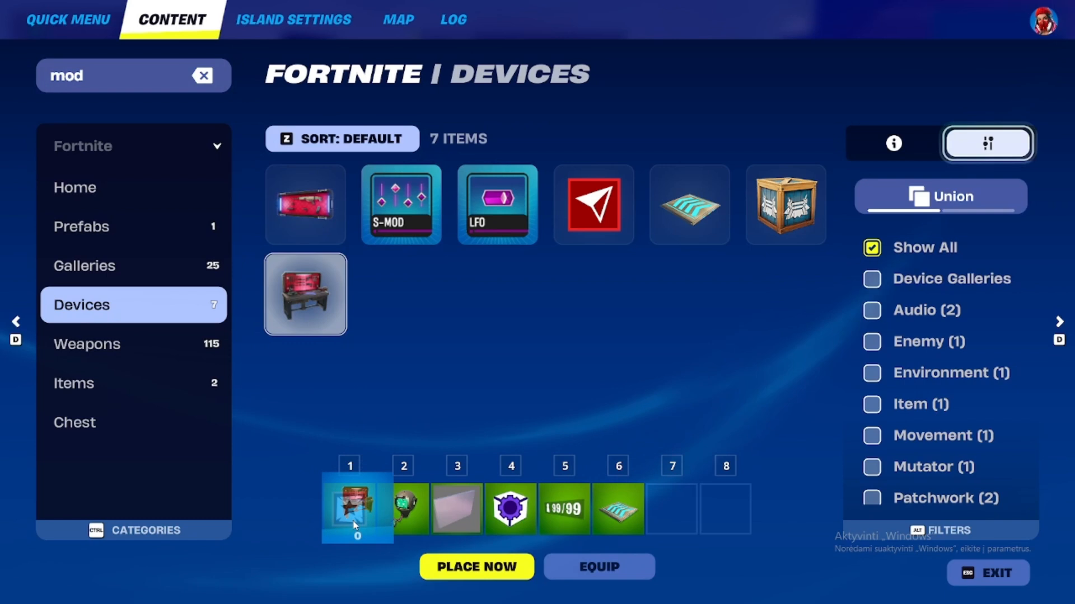
Search the devices for "cha" and put the changing booth in quick bar slot 2.
click(96, 67)
key(BackSpace)
key(BackSpace)
key(BackSpace)
text(cha)
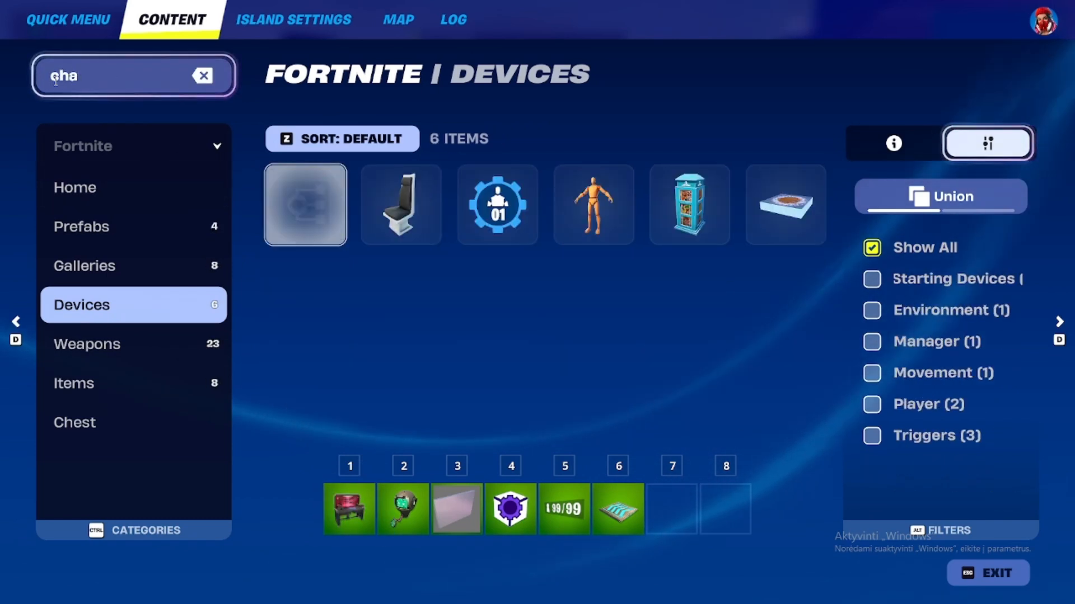
click(706, 241)
key(Escape)
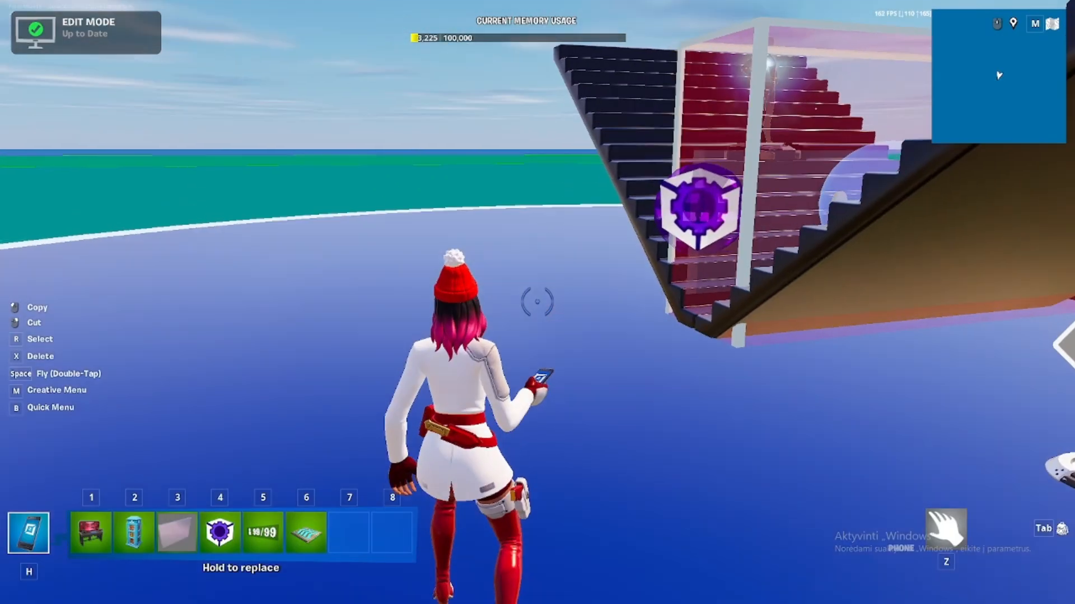
Place the weapon mod bench near the edge of the round platform, with its rotation axis set to Yaw.
key(1)
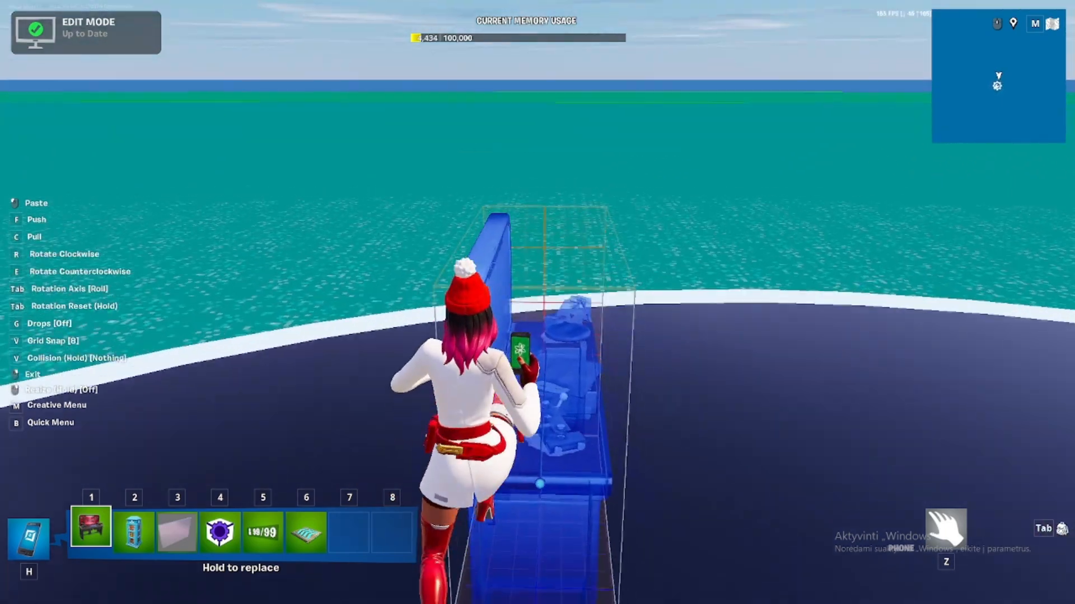
key(Tab)
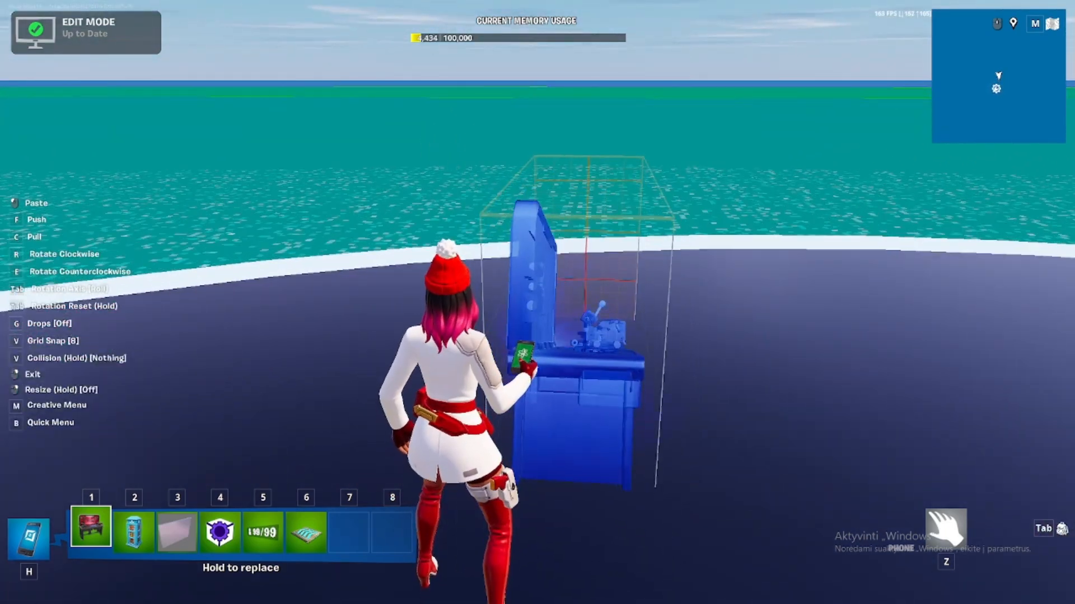
key(w)
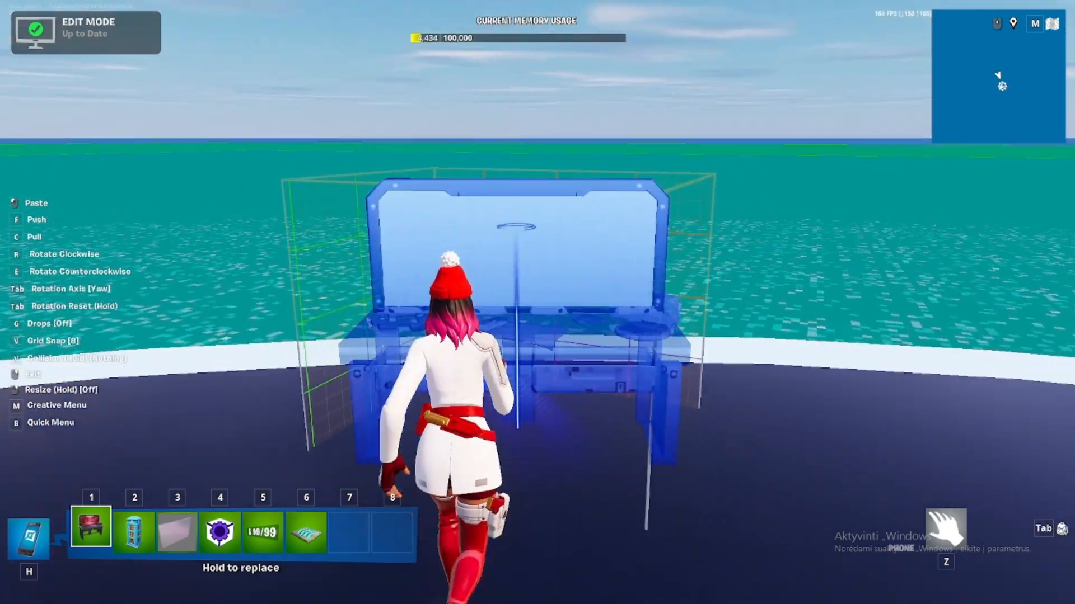
key(v)
click(537, 302)
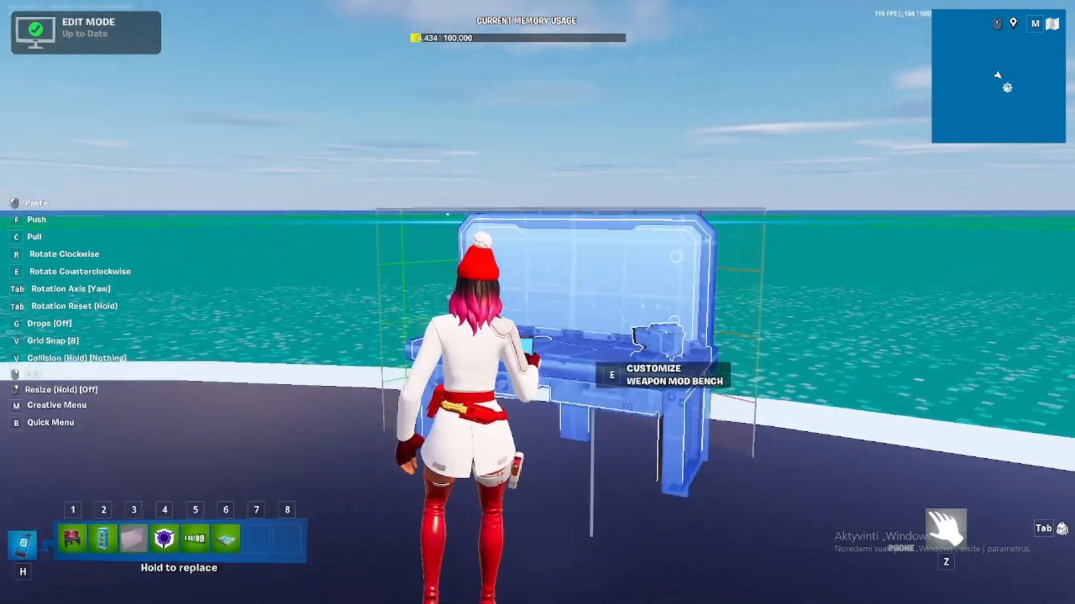
Place the changing booth near the platform's edge, pick it up again and set it down in its adjusted position.
key(2)
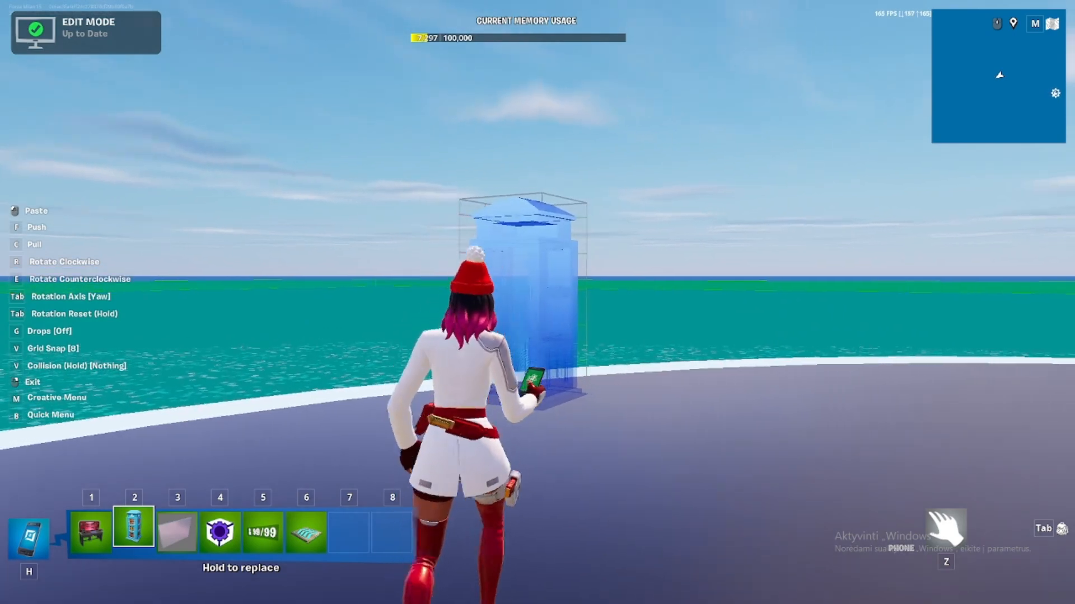
click(537, 302)
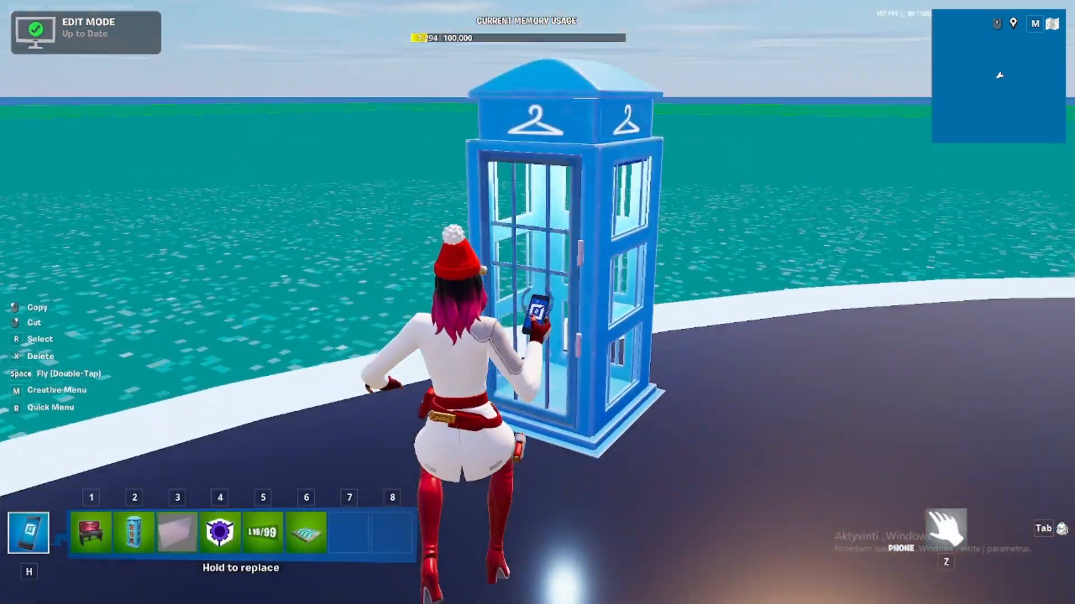
click(538, 303)
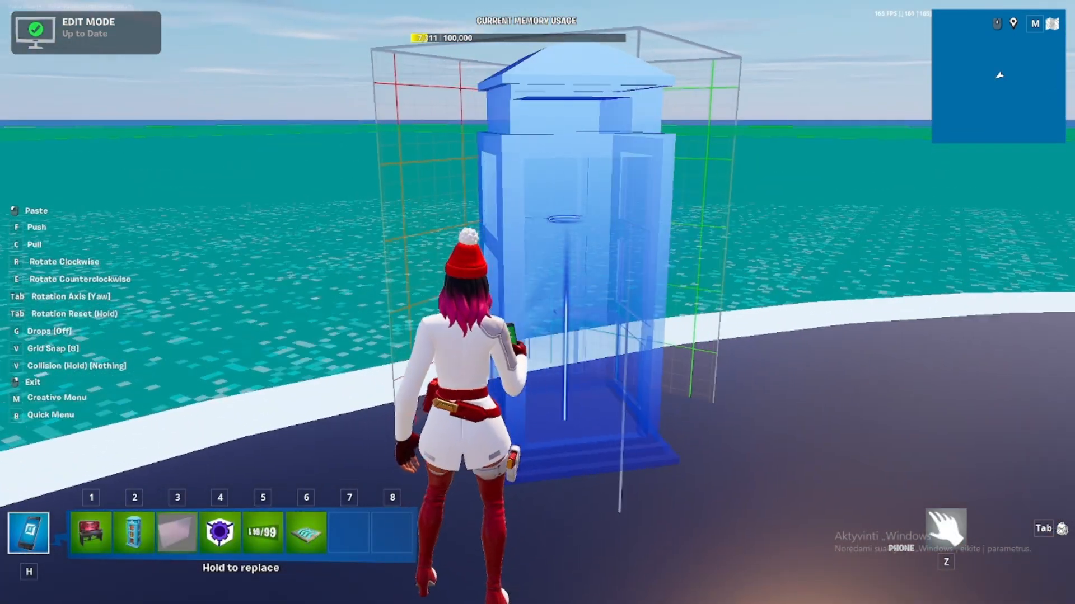
click(537, 303)
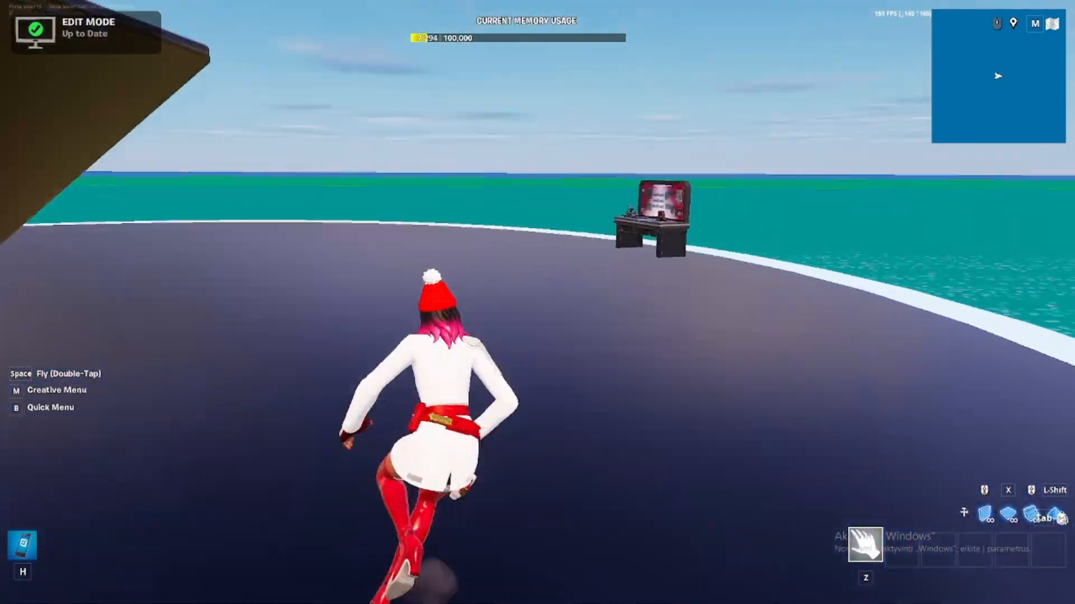
Return to the placed weapon mod bench and go through its customization settings.
key(space)
key(space)
key(space)
key(space)
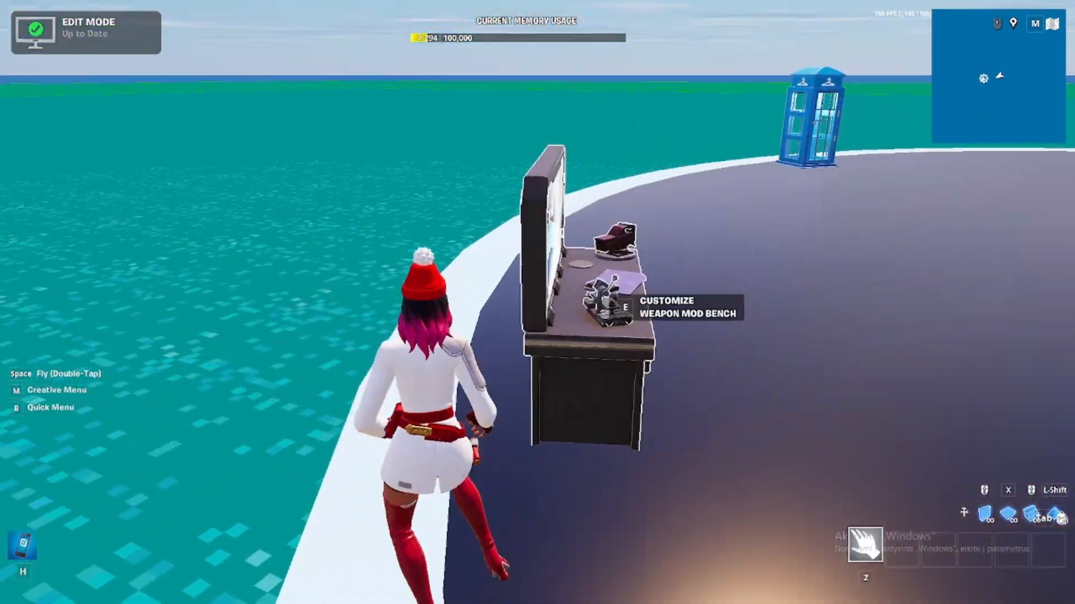
key(e)
click(321, 134)
click(491, 194)
click(355, 575)
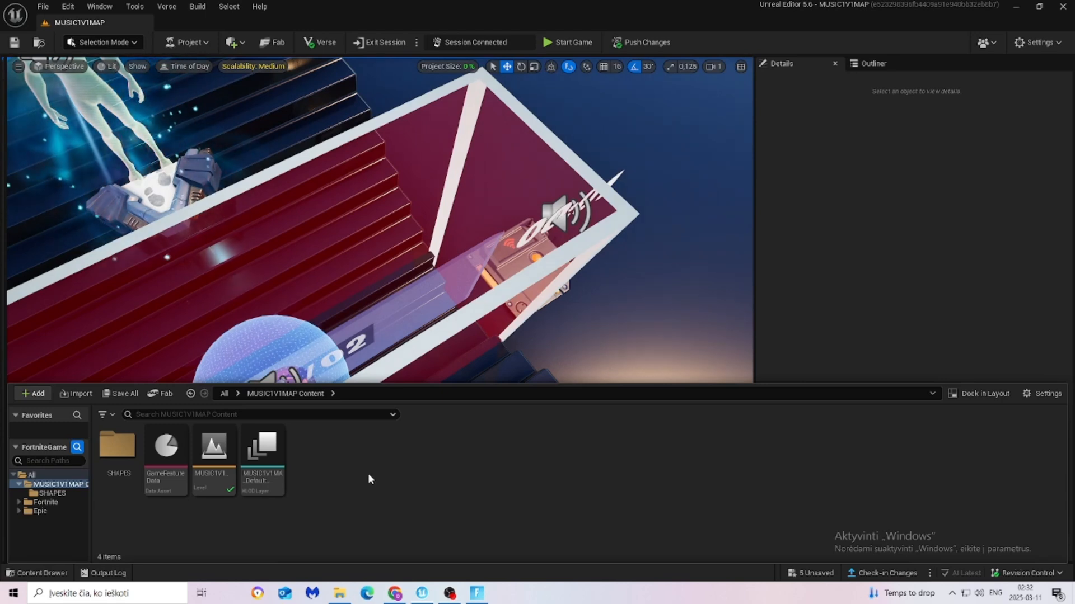
In the MUSIC1V1MAP content of Unreal Editor, create a Level Sequence named "halfspeed".
right_click(368, 479)
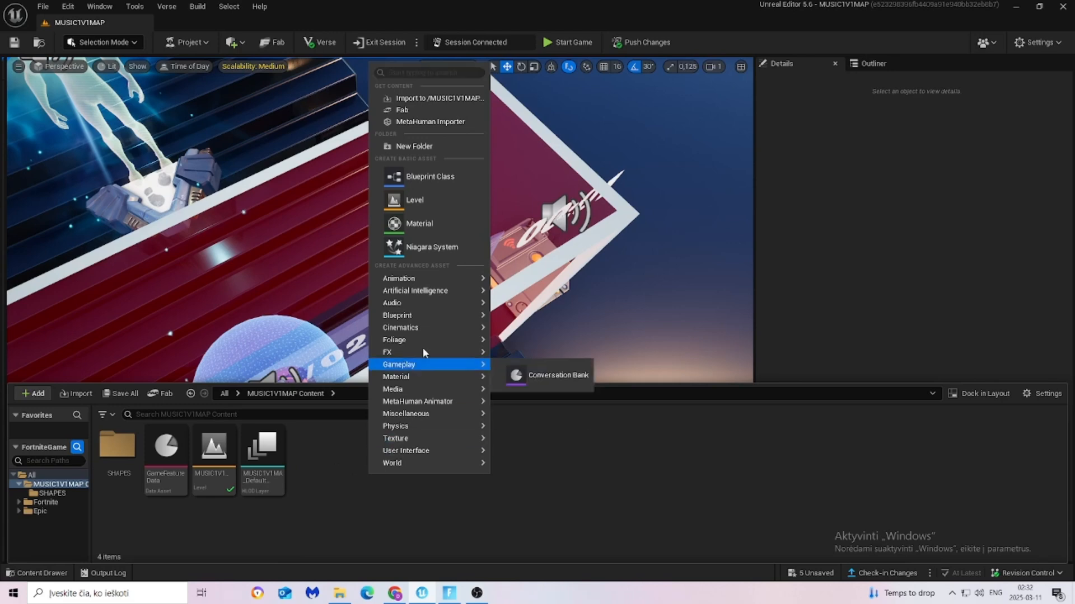
mouse_move(425, 327)
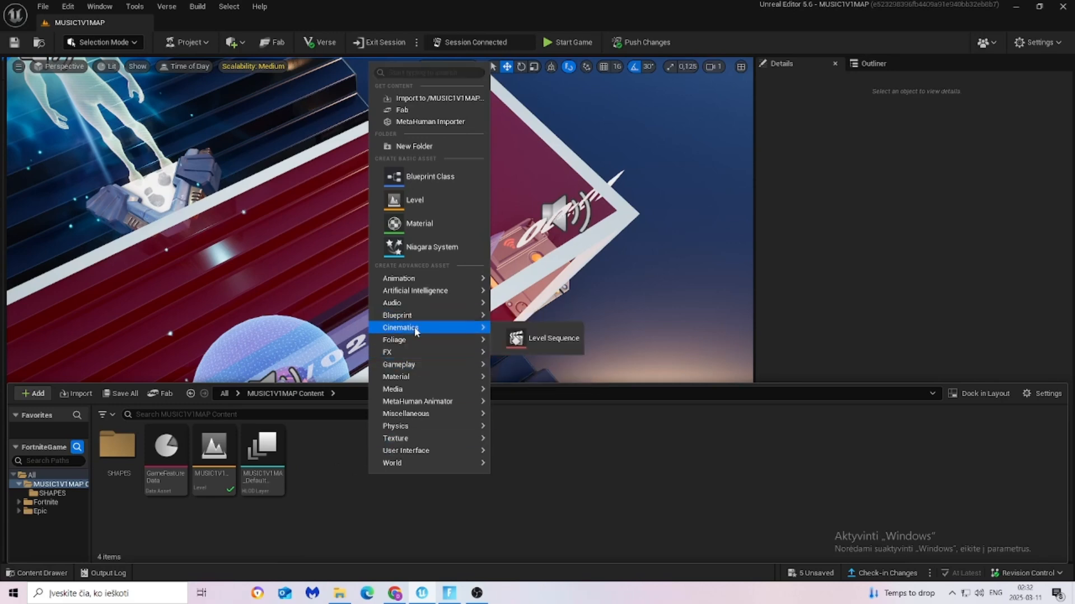
click(542, 339)
key(BackSpace)
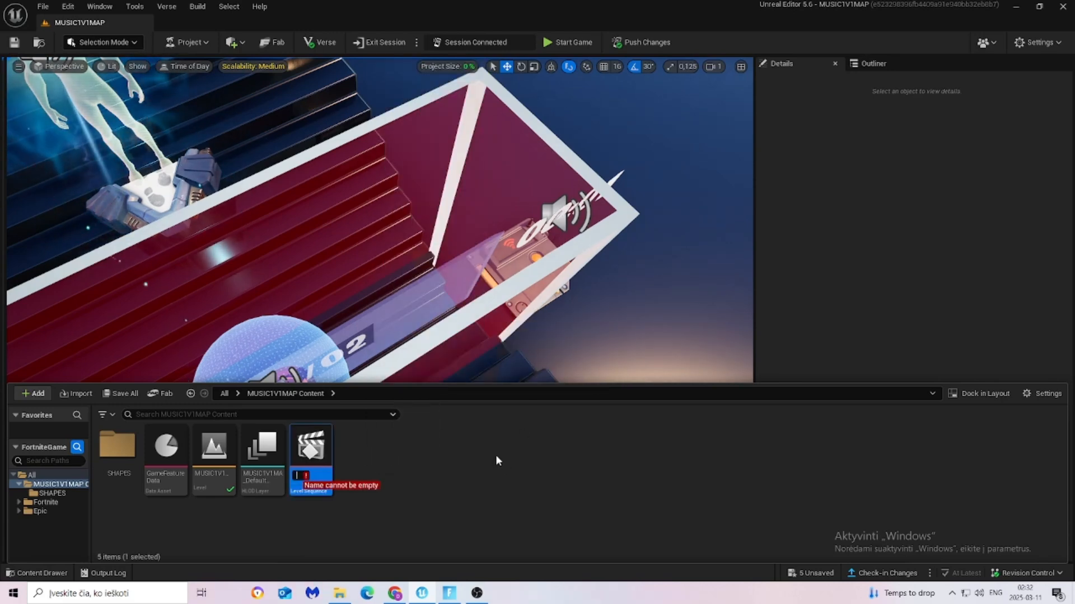
text(halfspeed)
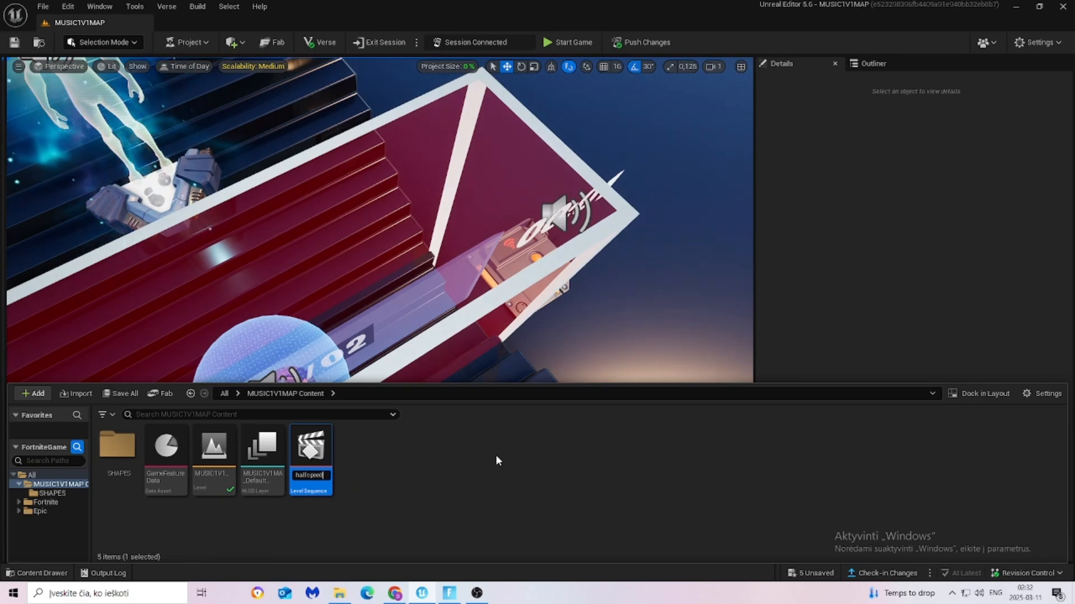
key(Return)
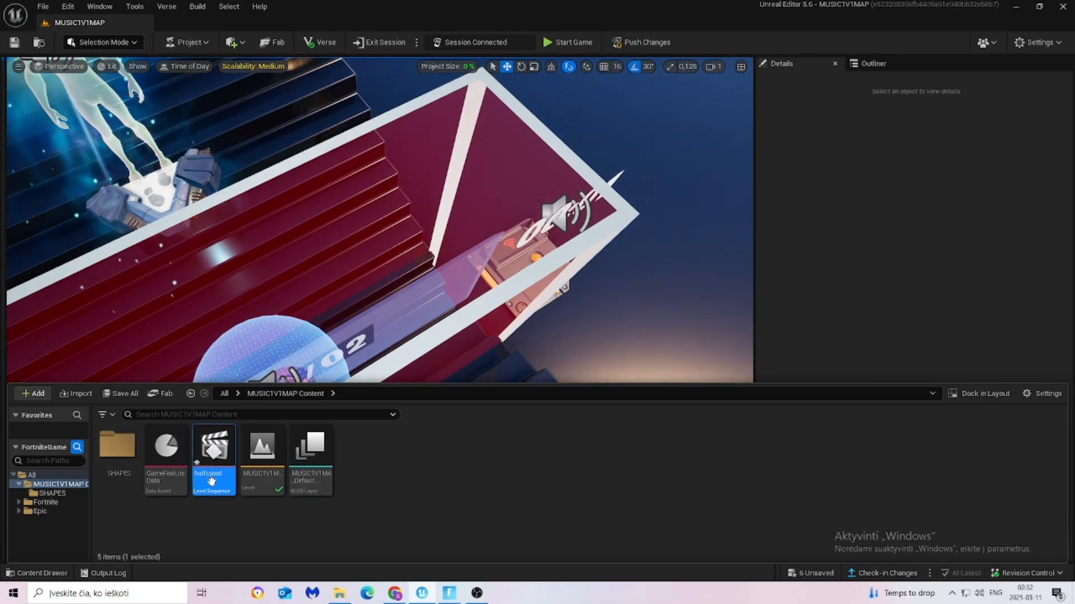
Add a Time Dilation track with value 0.5 to the halfspeed sequence, save it and close the Sequencer.
click(52, 575)
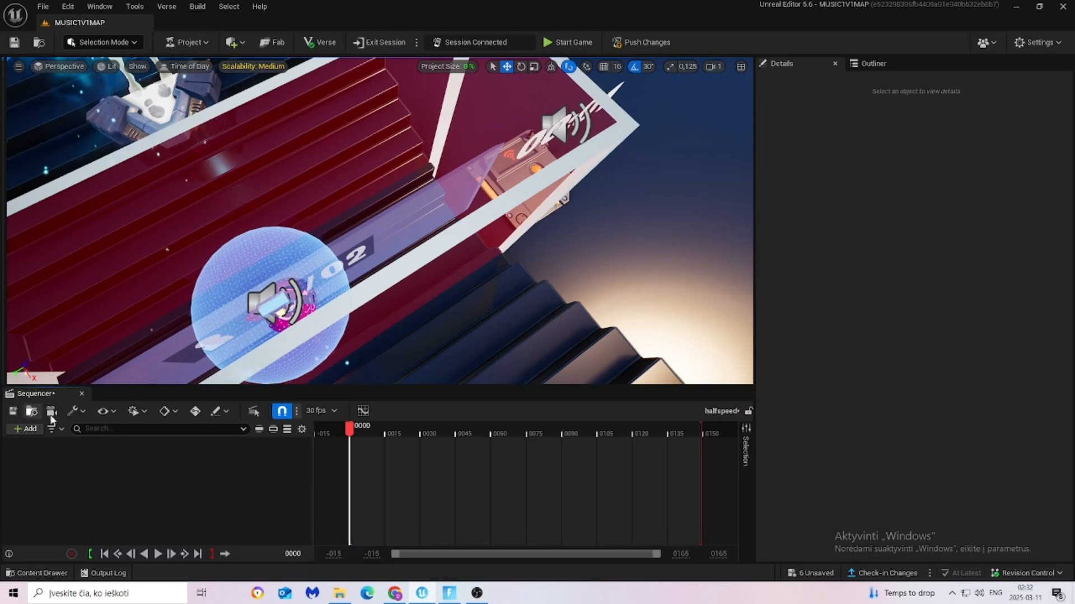
click(27, 430)
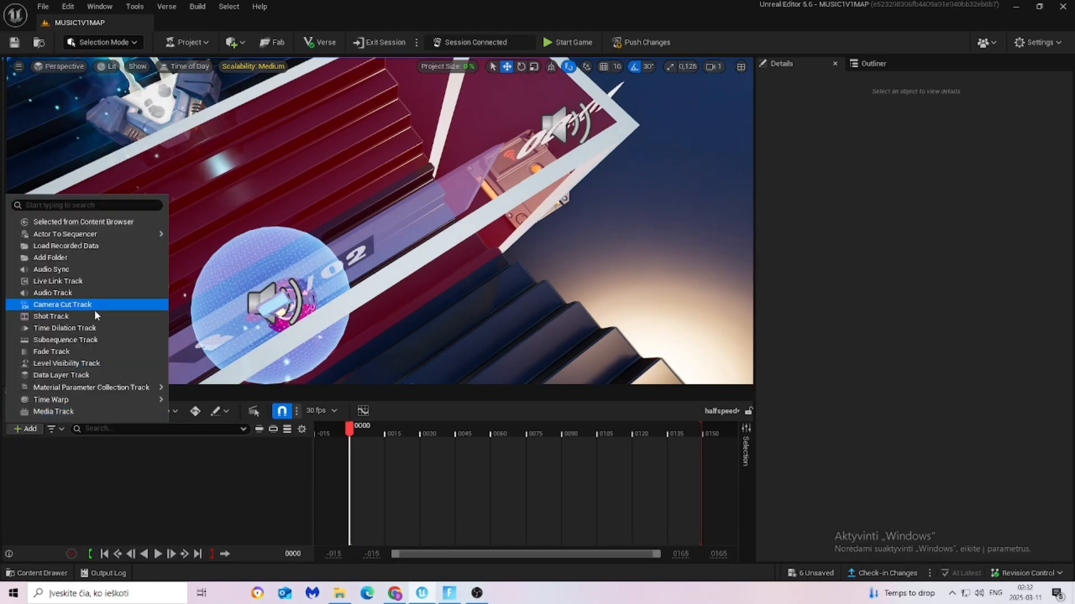
click(67, 329)
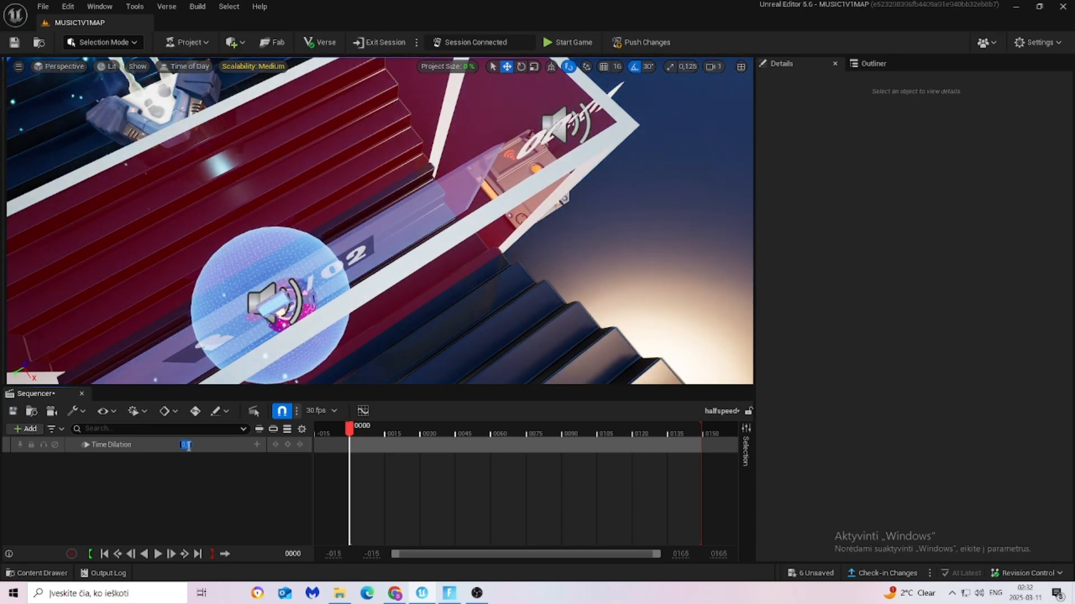
text(0.5)
key(Return)
click(17, 413)
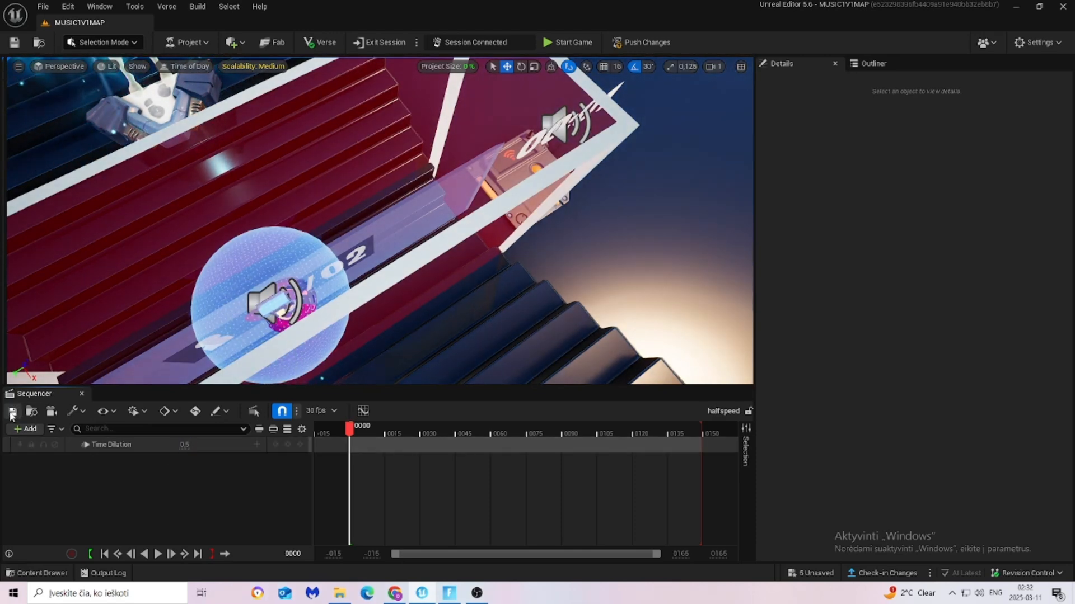
click(81, 394)
Find the Cinematic Sequence device with "cinema" in the Fortnite content, place it beside the timer device and enable Loop Playback.
right_drag(358, 252, 504, 252)
click(35, 572)
click(45, 502)
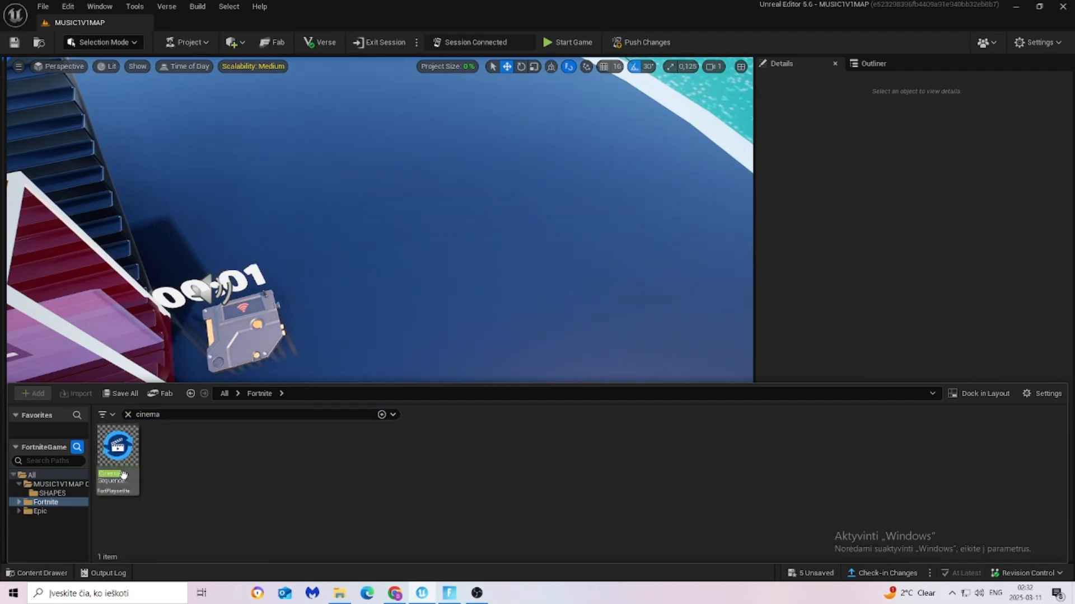
drag(127, 473, 367, 366)
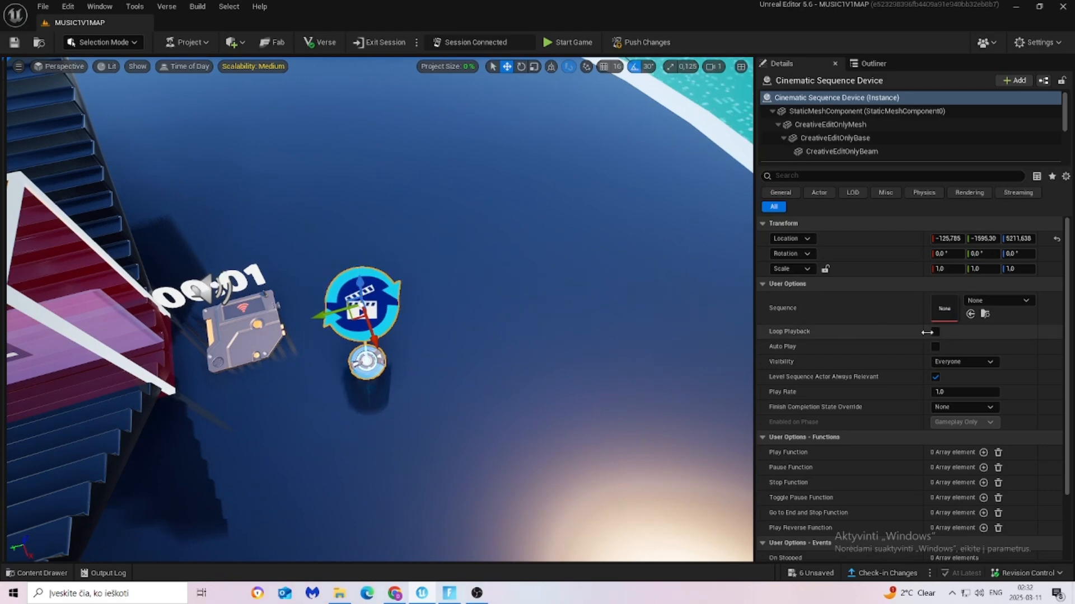
click(934, 331)
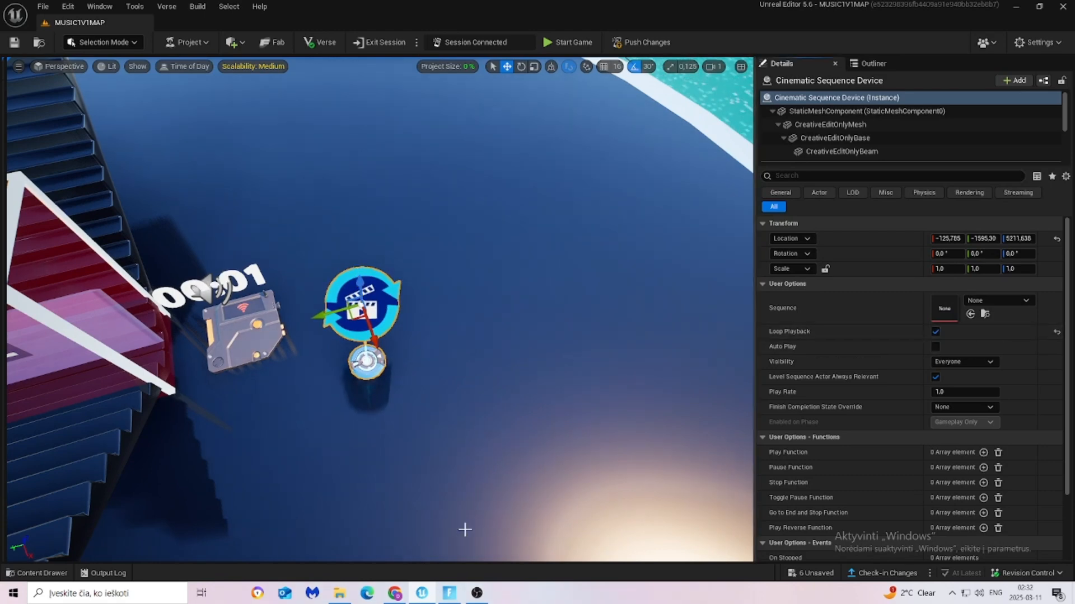
Assign the halfspeed sequence to the Cinematic Sequence device and place a duplicate of the device beside it.
click(37, 573)
click(66, 484)
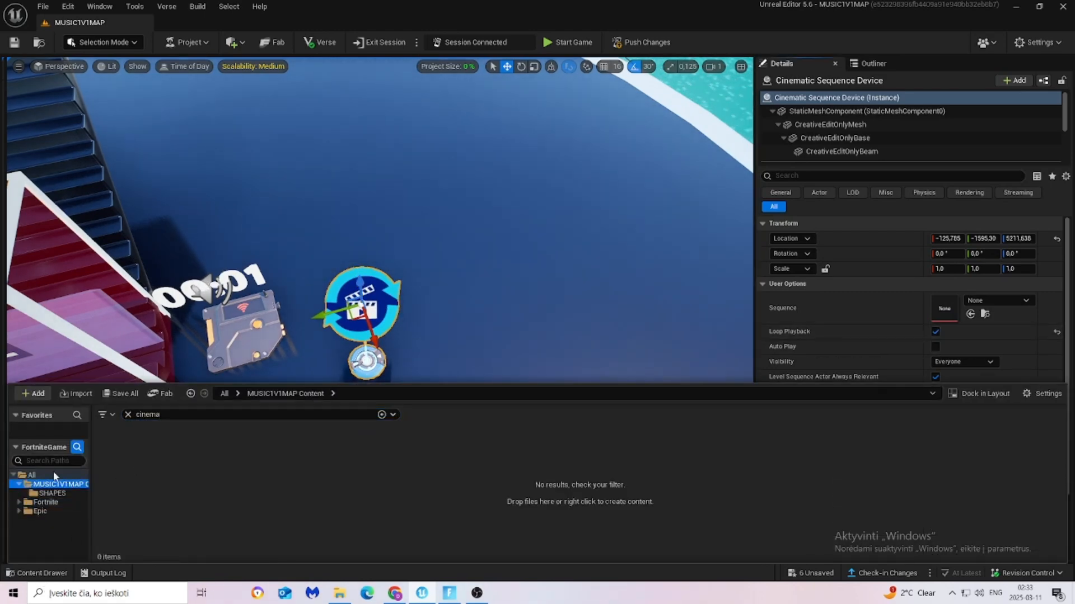
click(129, 414)
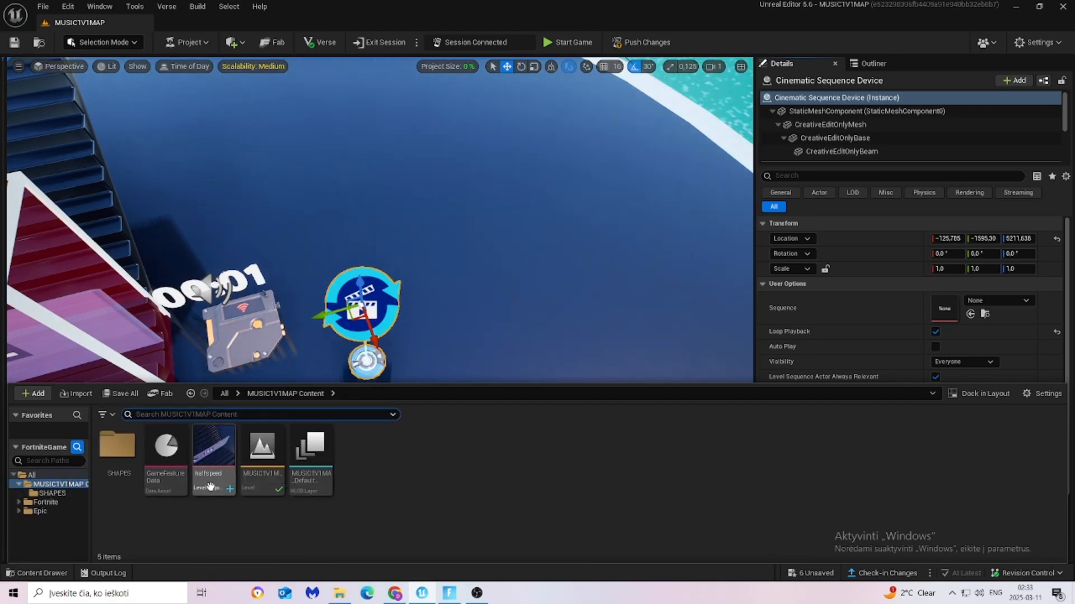
drag(210, 486, 945, 308)
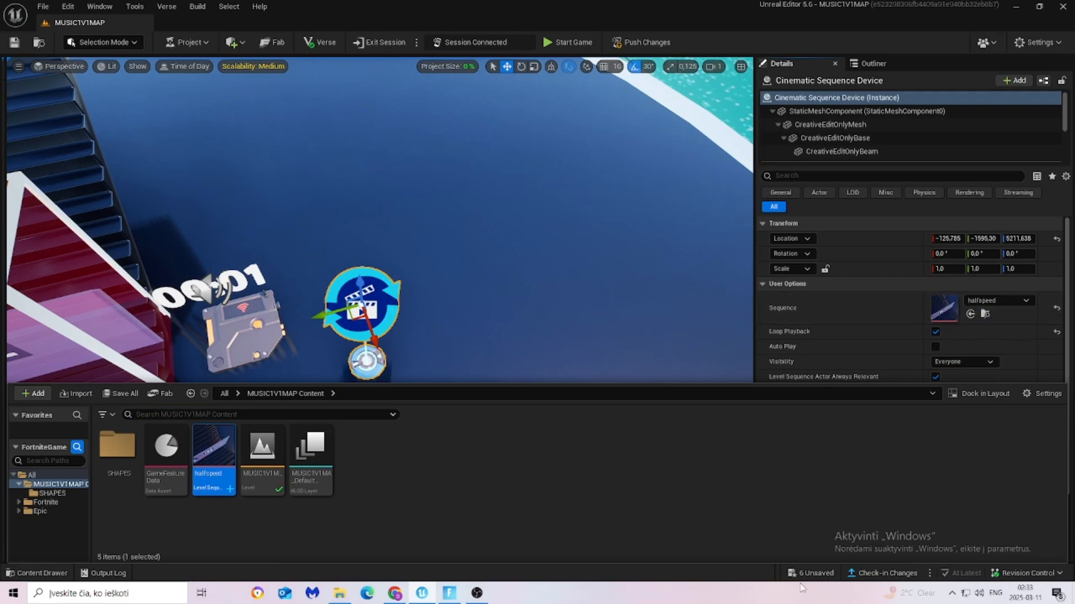
click(353, 391)
click(340, 303)
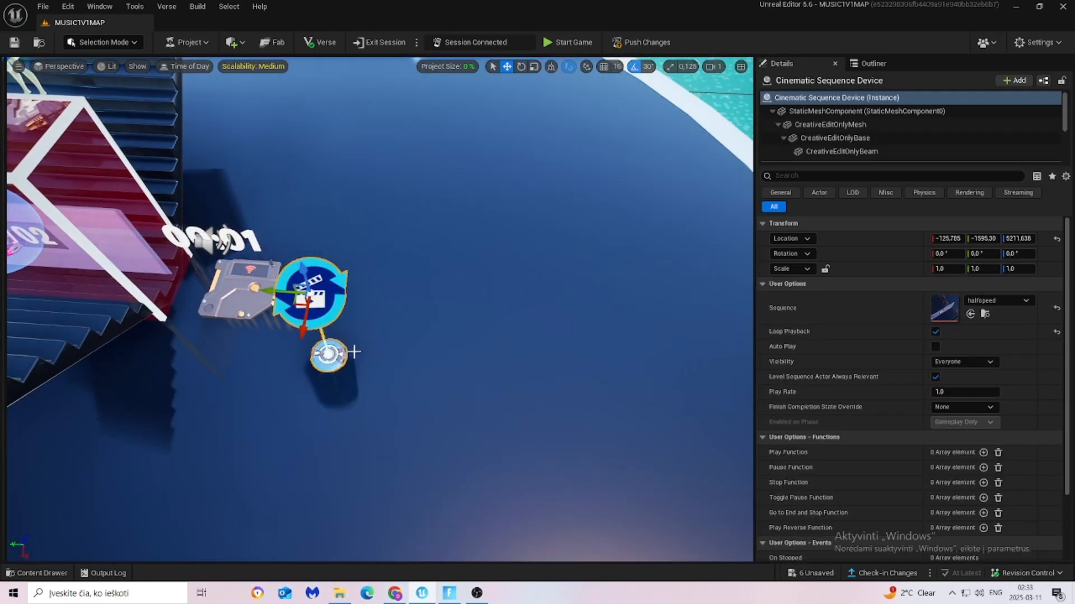
alt+drag(268, 293, 362, 296)
Create a second Level Sequence named "fast" in the MUSIC1V1MAP content.
key(ctrl+space)
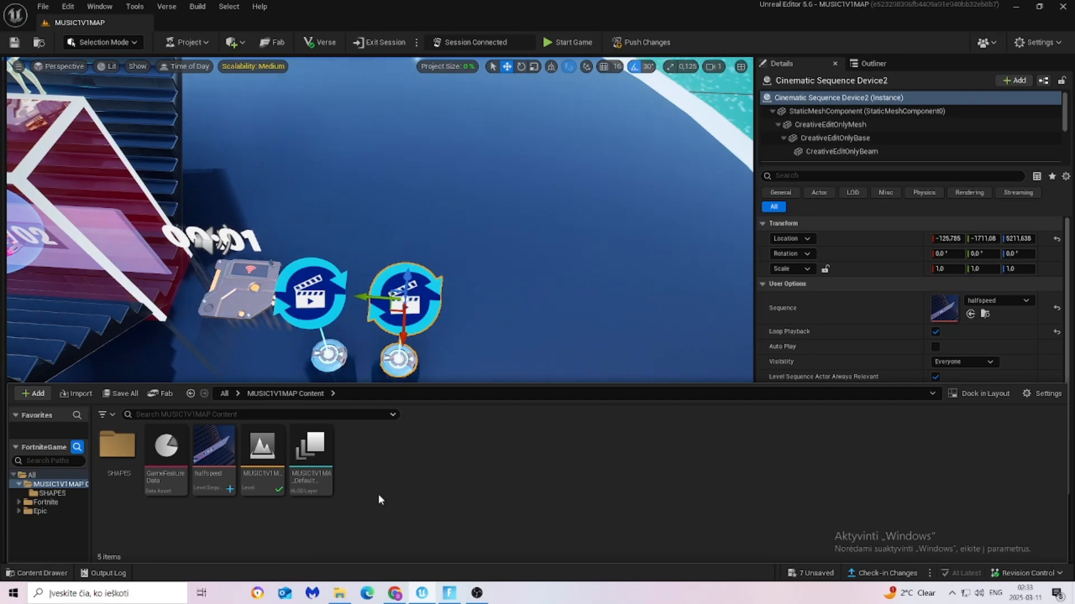
right_click(385, 473)
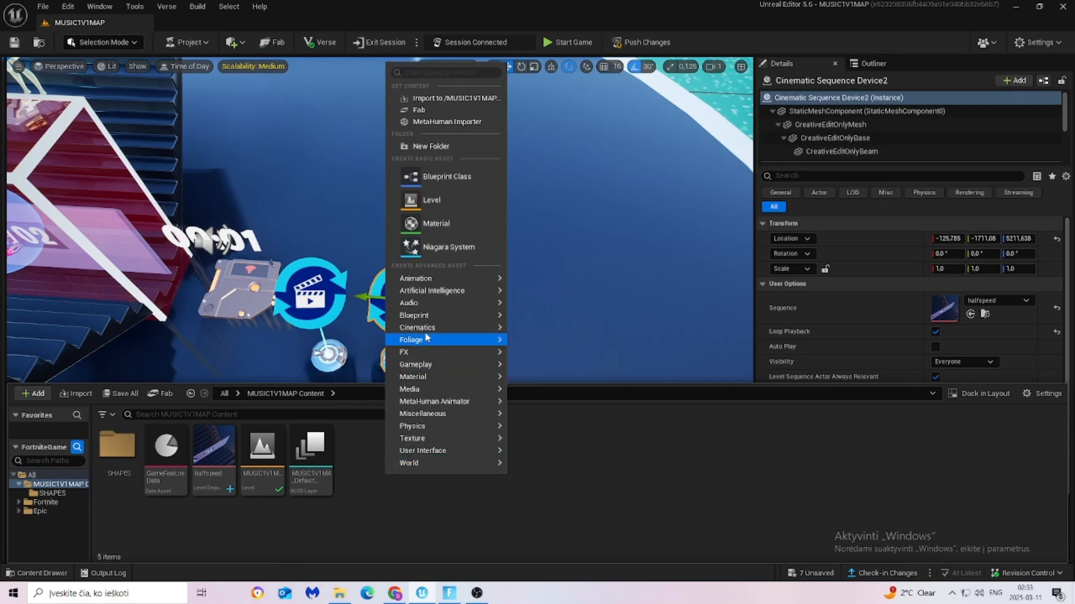
mouse_move(426, 330)
click(542, 339)
key(BackSpace)
text(1.5)
key(BackSpace)
key(BackSpace)
key(BackSpace)
text(f)
key(Return)
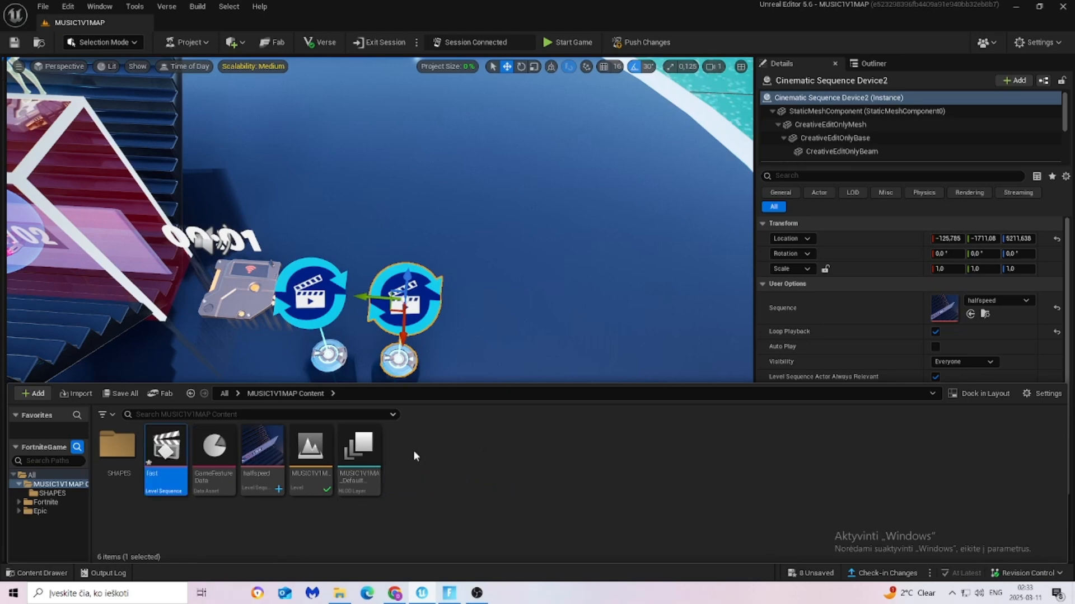
Add a Time Dilation track with value 1.5 to the fast sequence, save it and close the Sequencer.
double_click(179, 482)
click(37, 573)
click(26, 429)
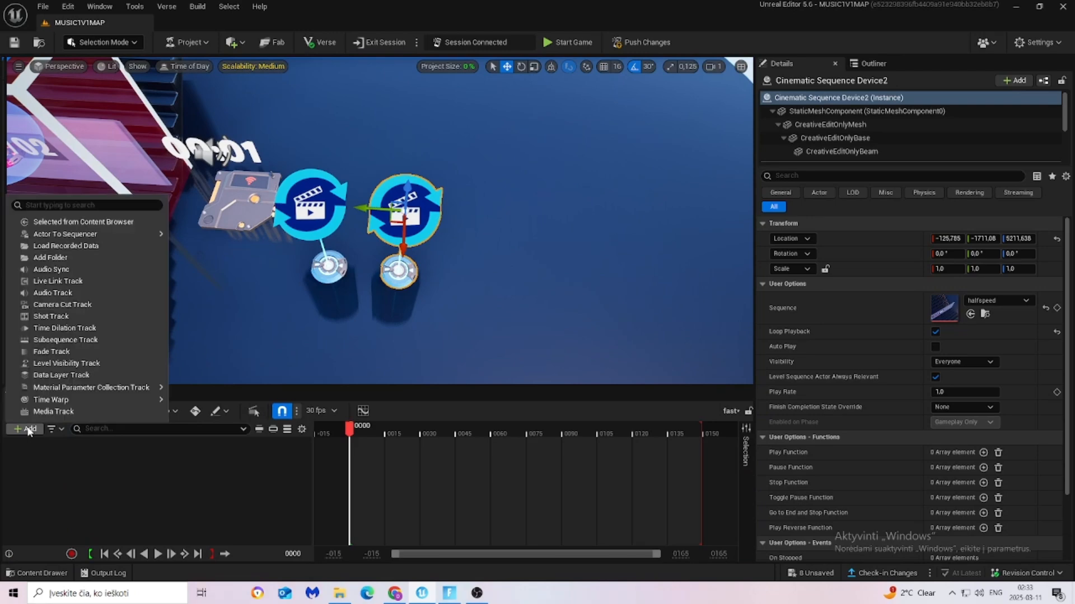
click(79, 330)
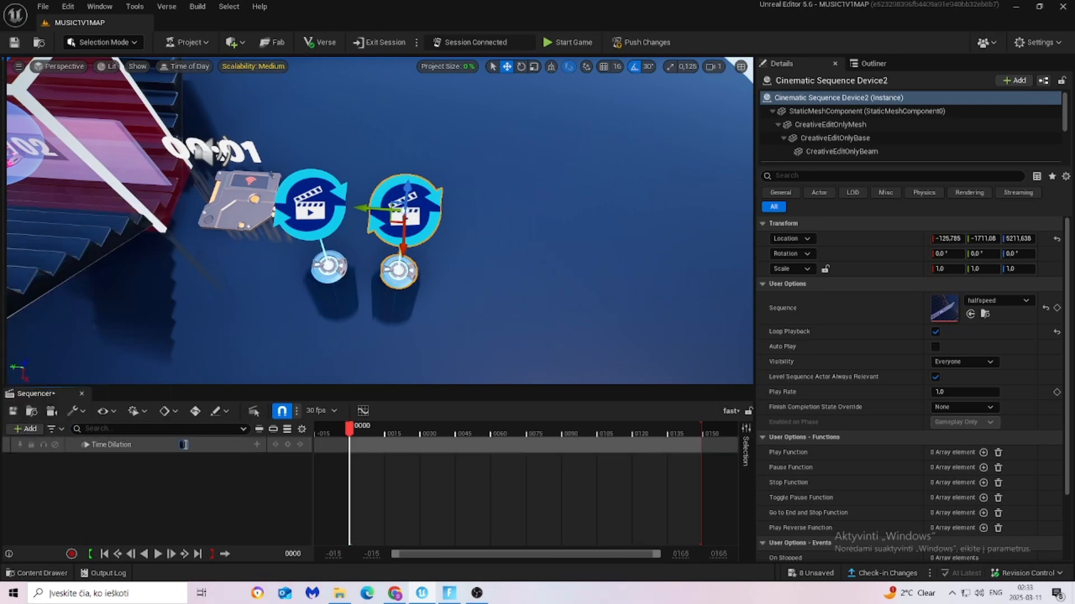
click(13, 412)
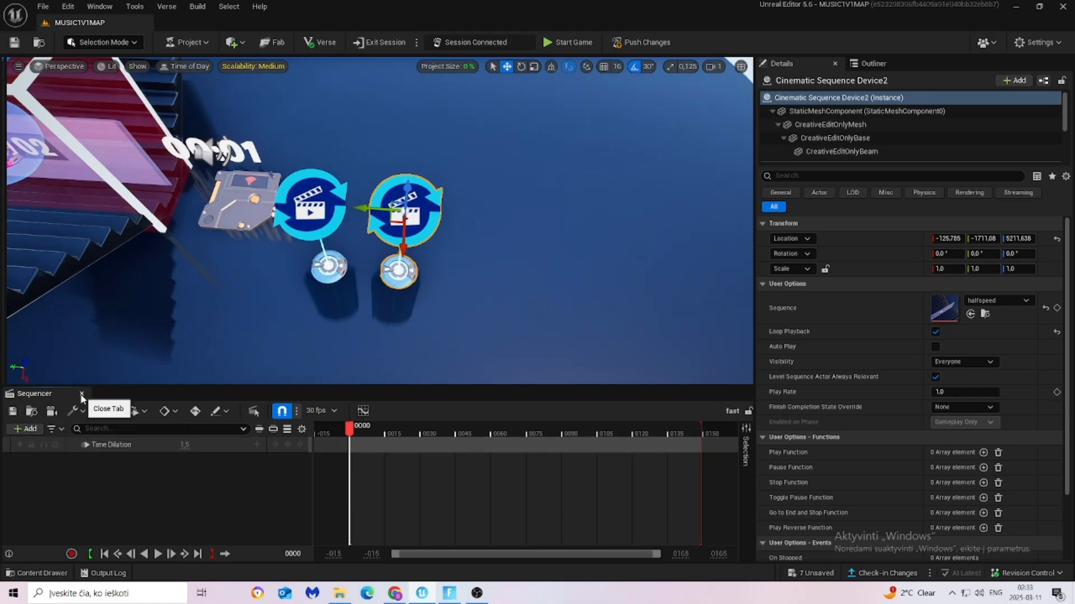
click(81, 394)
Assign the fast sequence to the duplicated Cinematic Sequence device in place of halfspeed.
click(37, 574)
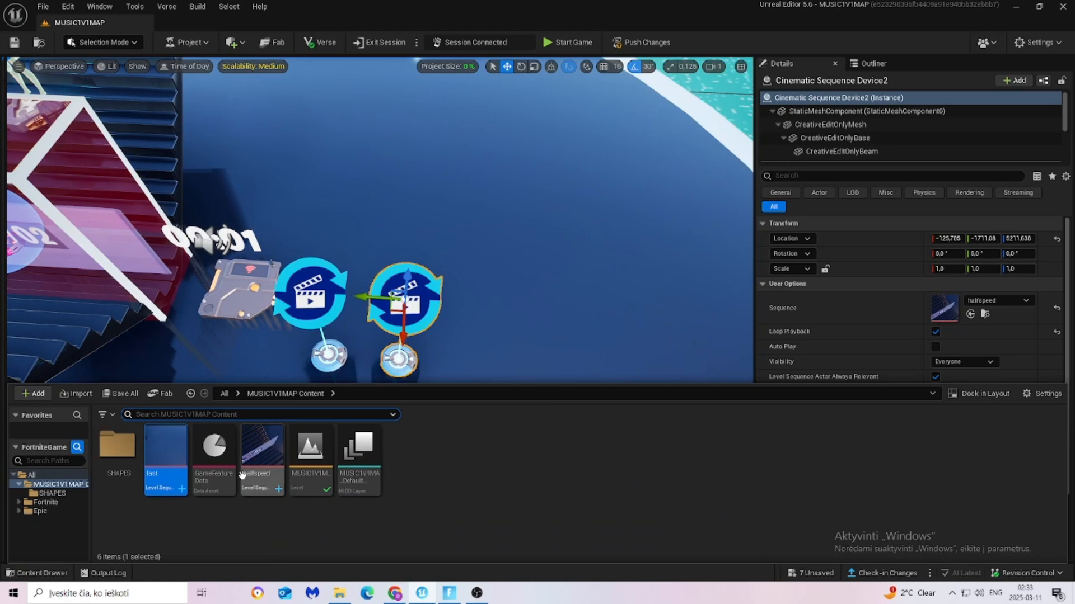
drag(154, 485, 944, 308)
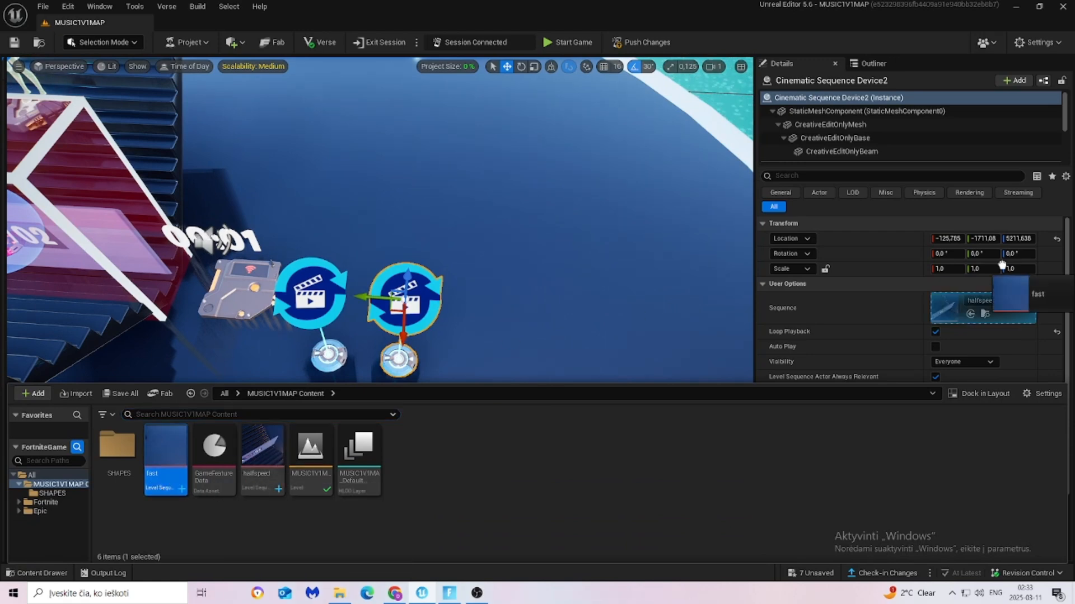
click(547, 316)
scroll(546, 316, down, 4)
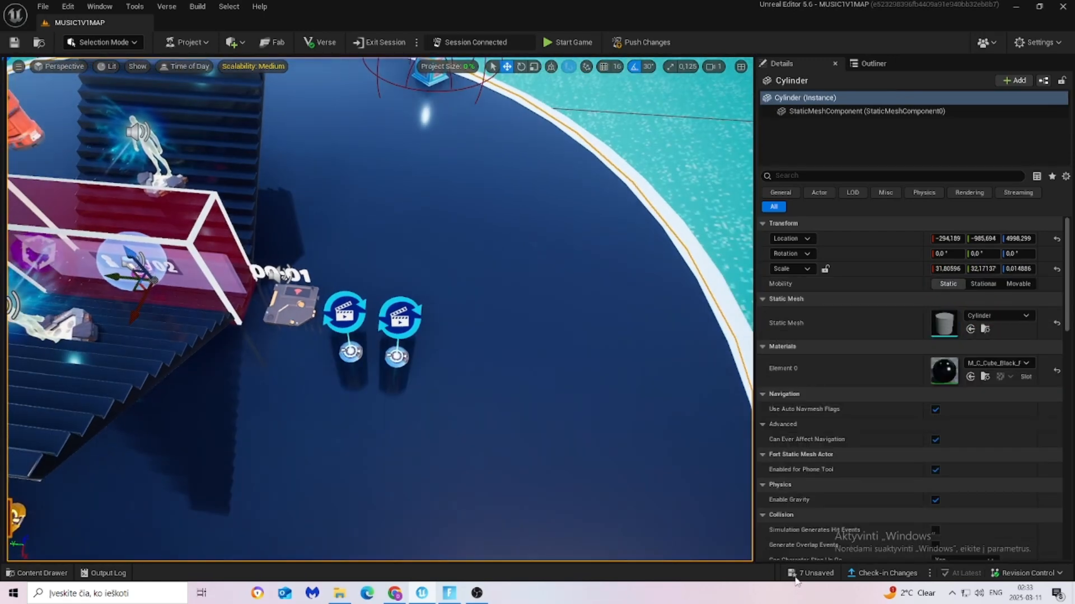
Save the unsaved map changes and place a Trigger device on the platform between the changing booth and the Cinematic Sequence devices.
click(798, 576)
click(629, 426)
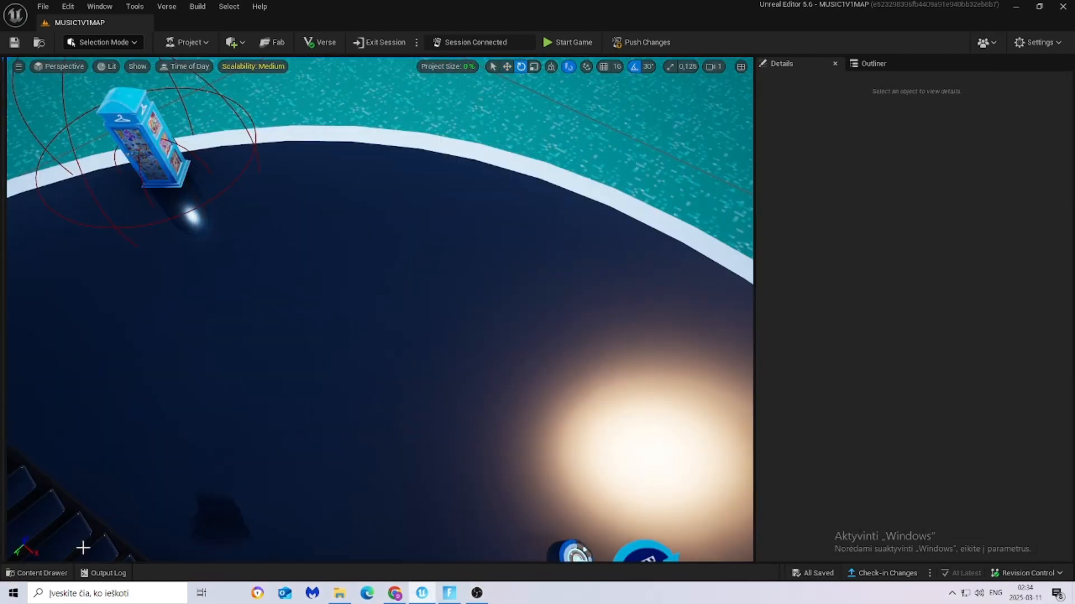
click(37, 573)
drag(699, 478, 387, 256)
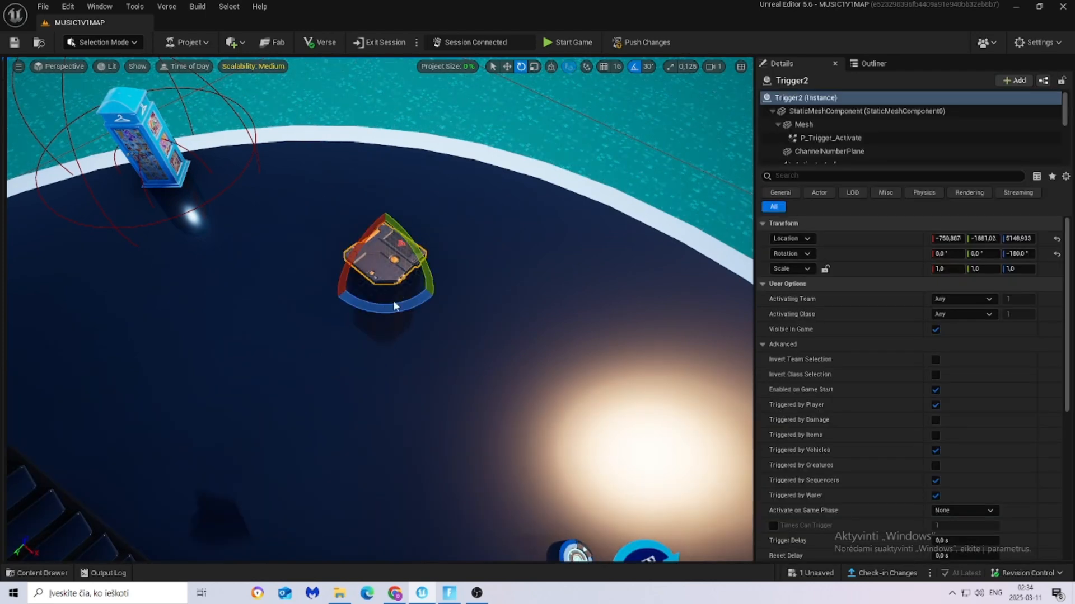
Rotate the new trigger upright, to about -90° on X and -210° on Z.
drag(386, 301, 403, 305)
drag(354, 246, 364, 235)
right_drag(387, 258, 386, 235)
Move the upright trigger so it floats just beyond the platform's white edge beside the changing booth.
click(506, 67)
right_drag(476, 224, 392, 336)
key(s)
right_drag(372, 377, 543, 376)
drag(331, 391, 438, 343)
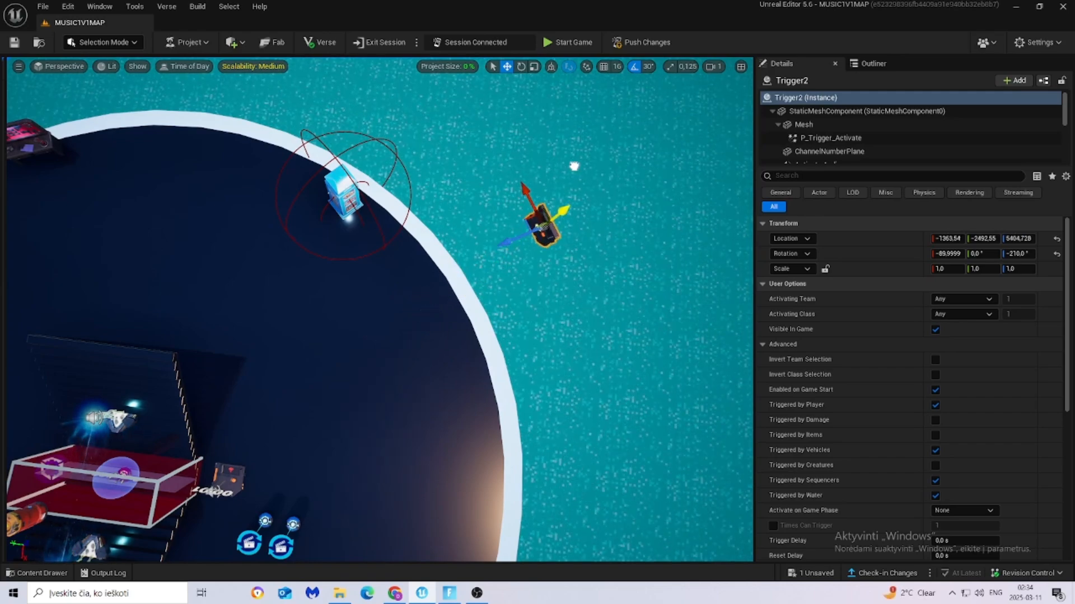
drag(509, 239, 403, 282)
right_drag(403, 283, 514, 191)
key(w)
drag(295, 427, 449, 417)
right_drag(448, 417, 492, 465)
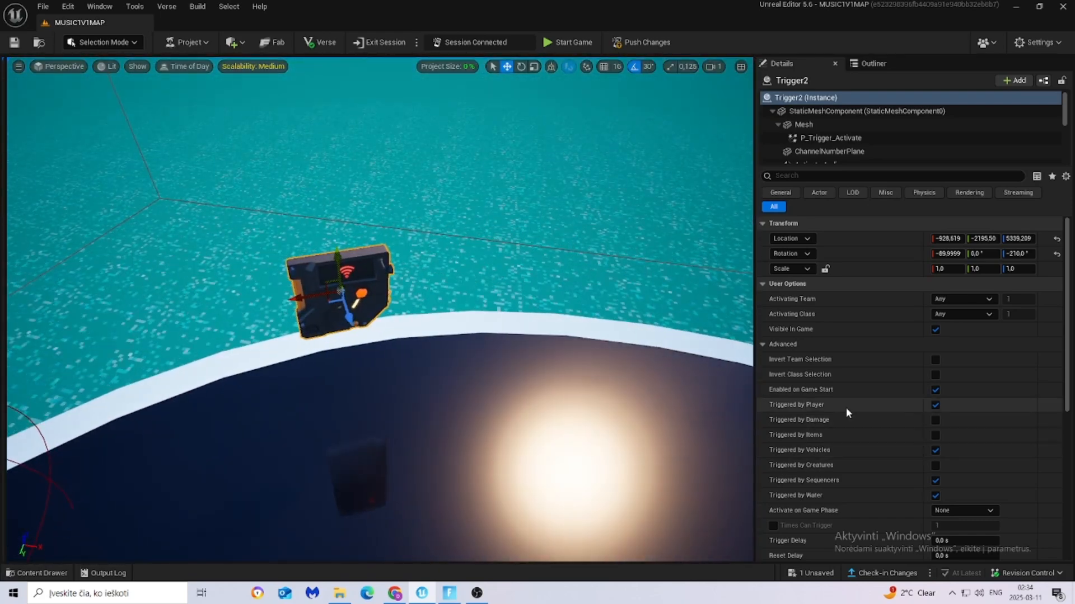
Hide the trigger in game and let only damage activate it, disabling triggering by player, vehicles, sequencers and water.
click(935, 330)
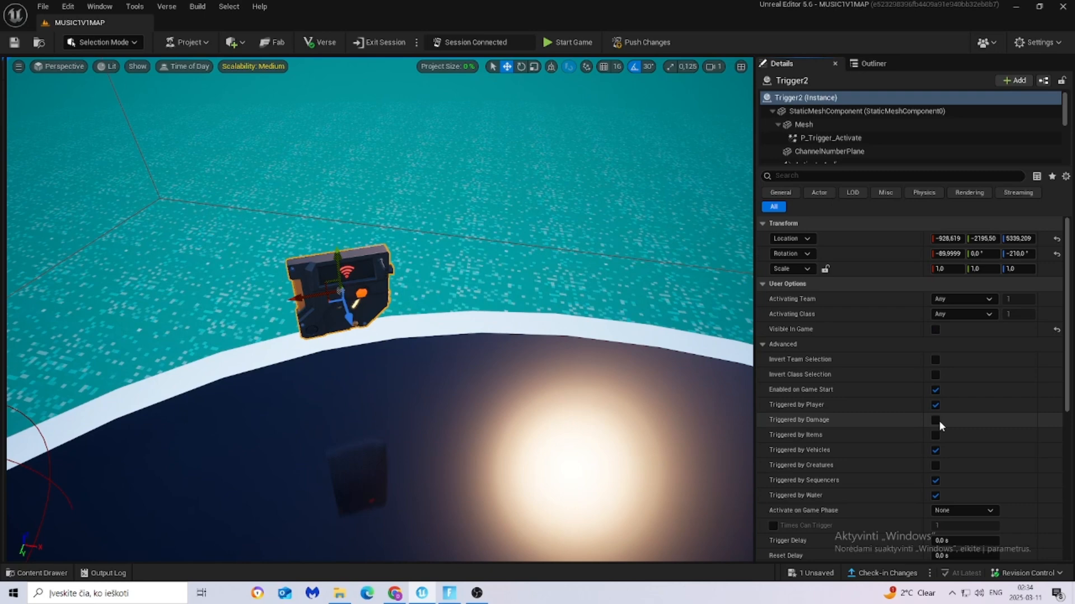
click(934, 420)
click(935, 405)
click(935, 450)
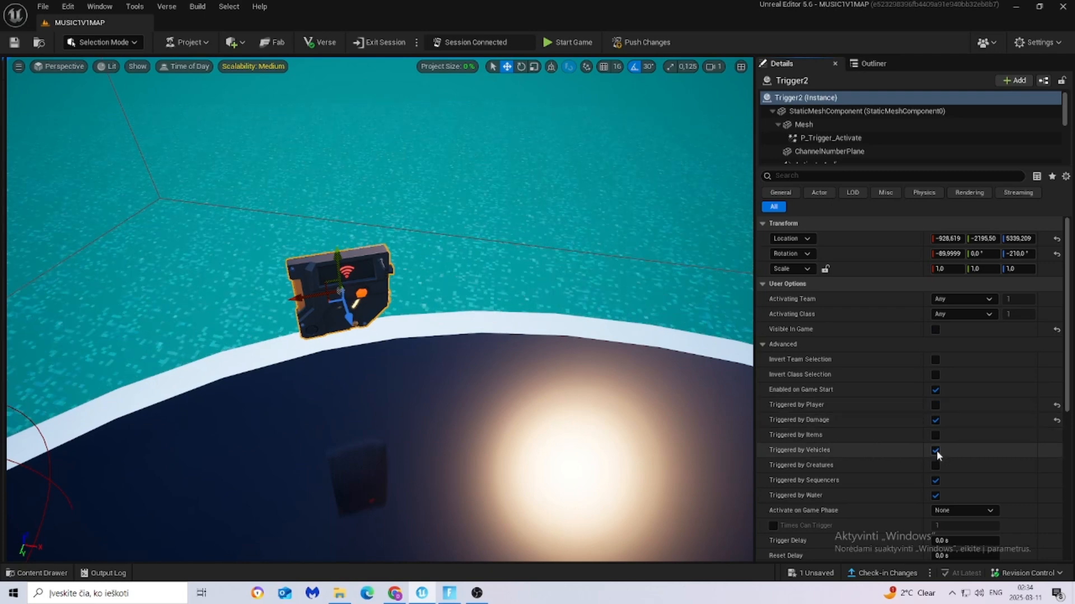
click(935, 480)
click(934, 495)
Enable Receive Damage when Invisible on the trigger, disable its Trigger VFX and Trigger SFX, and save the changes.
scroll(949, 464, down, 5)
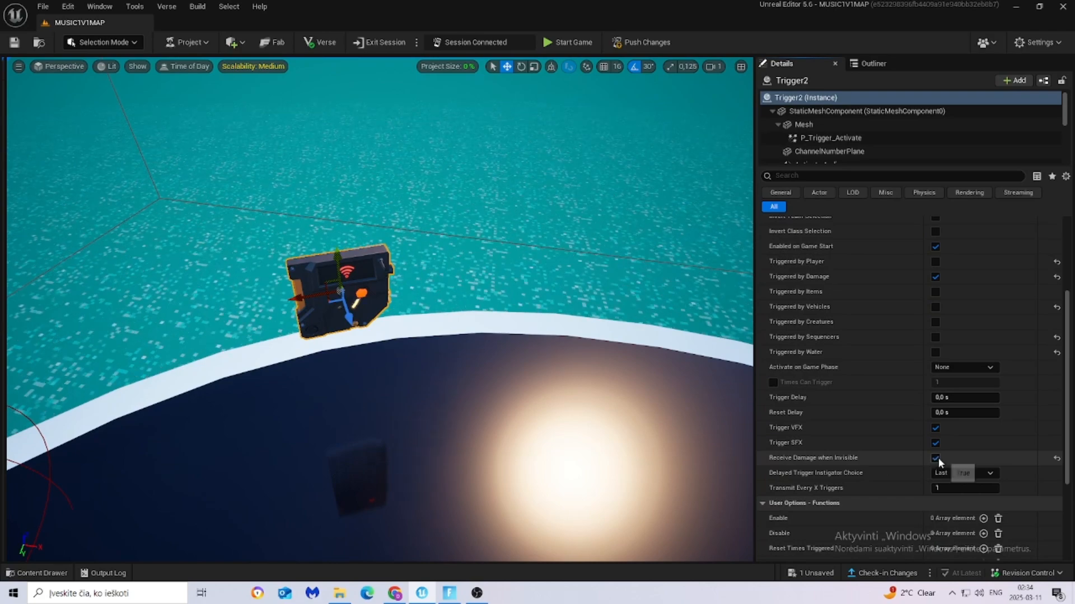
click(935, 428)
click(934, 444)
click(809, 573)
click(627, 423)
Duplicate the configured trigger twice to form a row of three floating triggers beyond the platform edge.
right_drag(505, 364, 381, 336)
alt+drag(348, 300, 275, 295)
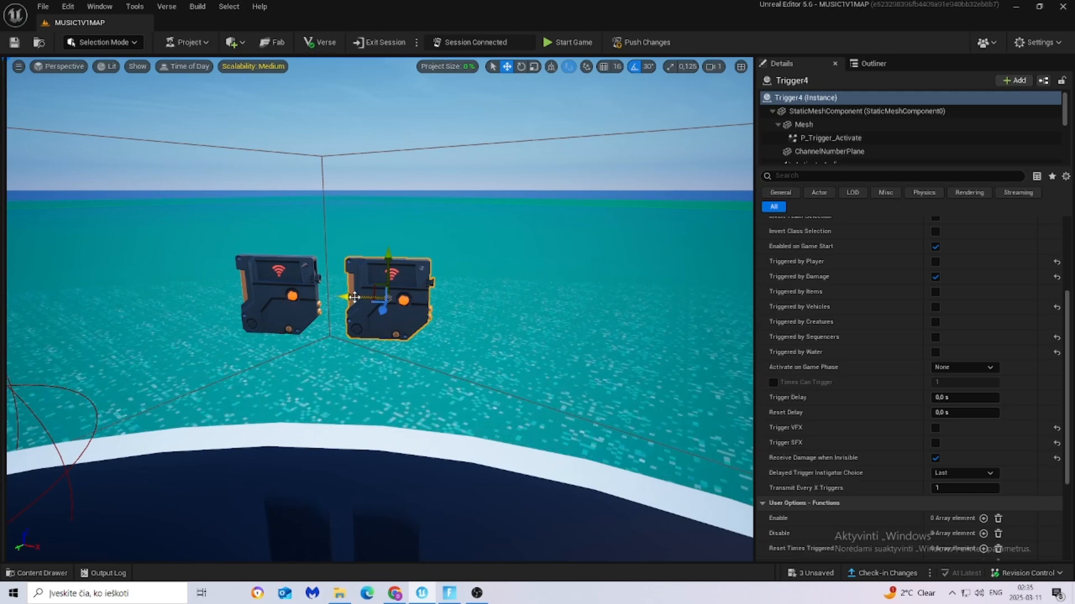
alt+drag(354, 296, 454, 303)
right_drag(355, 297, 408, 358)
click(408, 318)
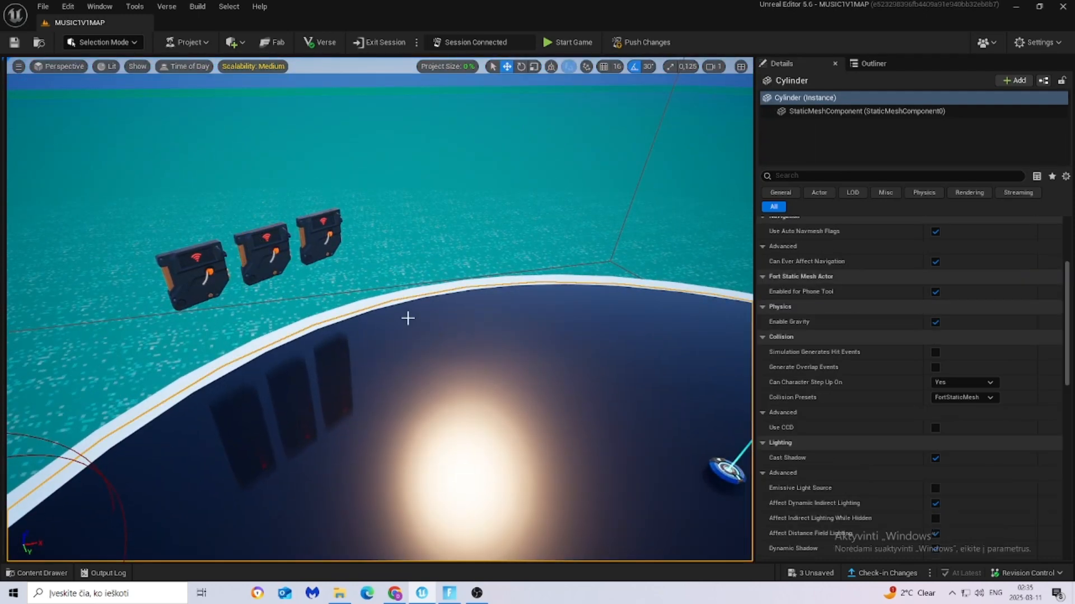
scroll(468, 395, down, 3)
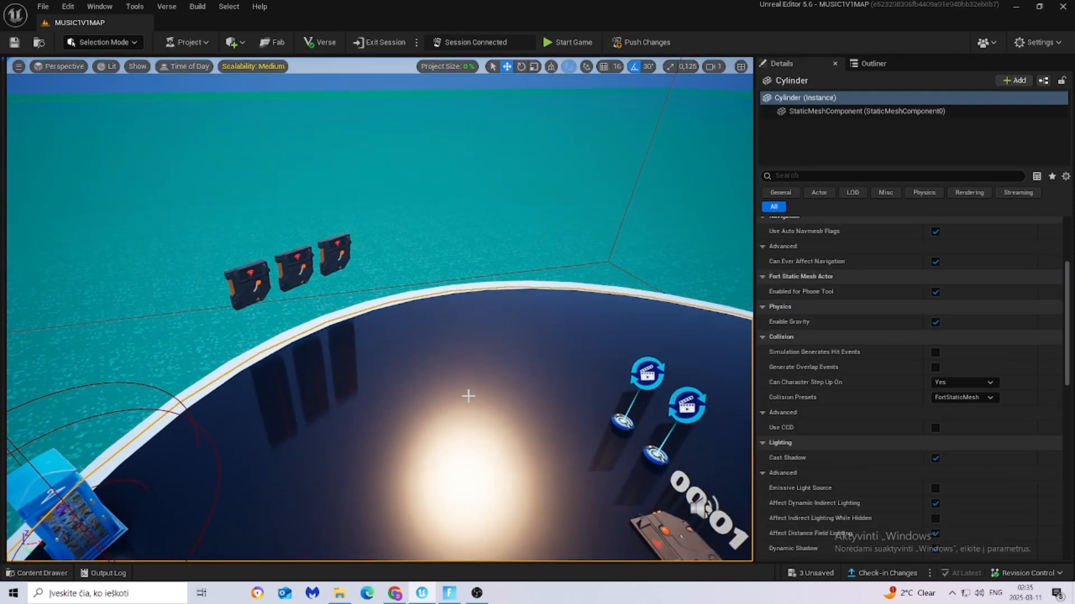
Switch to the Fortnite client and inspect the two Cinematic Sequence devices and the row of three triggers.
key(alt+Tab)
key(w)
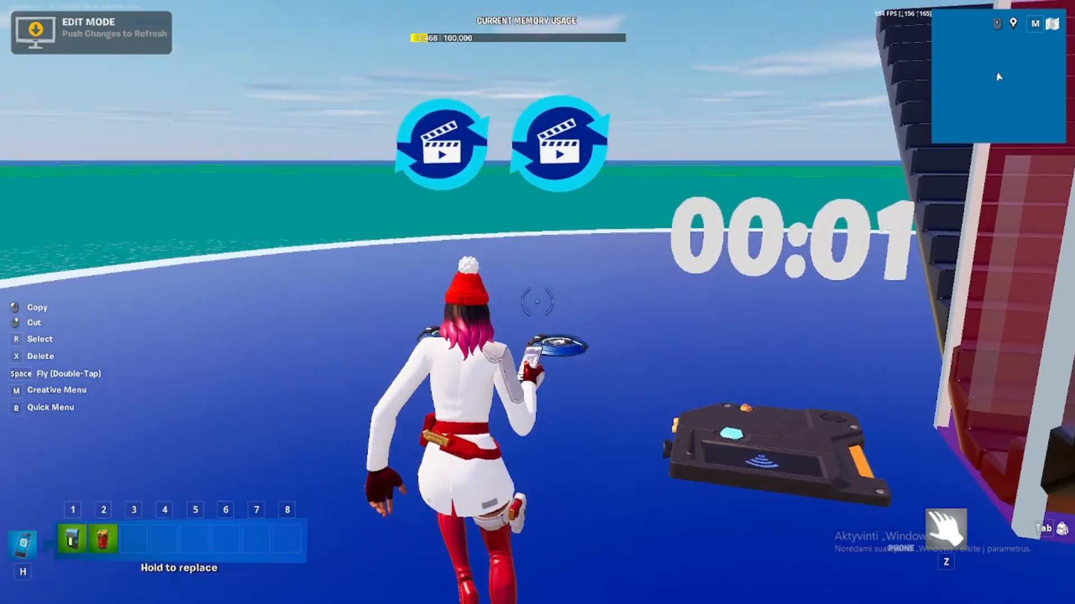
key(z)
key(w)
key(s)
key(w)
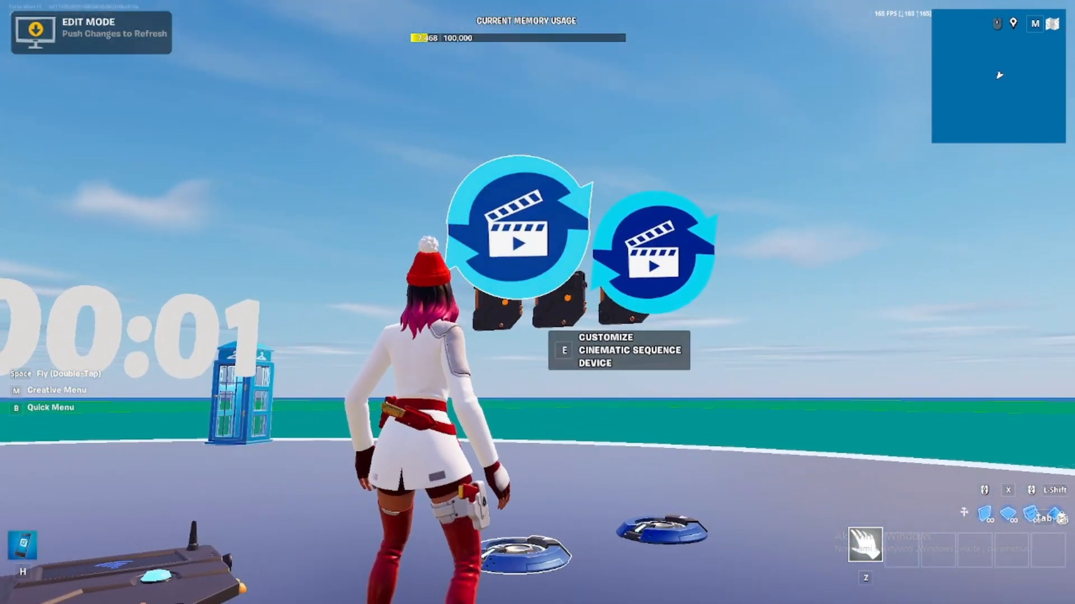
key(d)
key(w)
key(d)
key(s)
key(a)
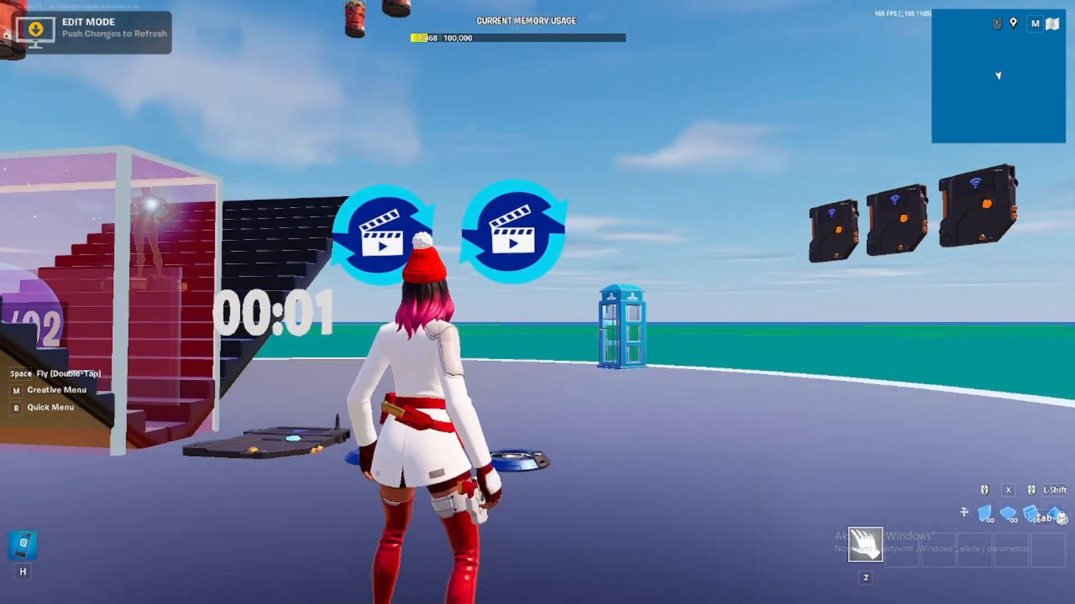
key(w)
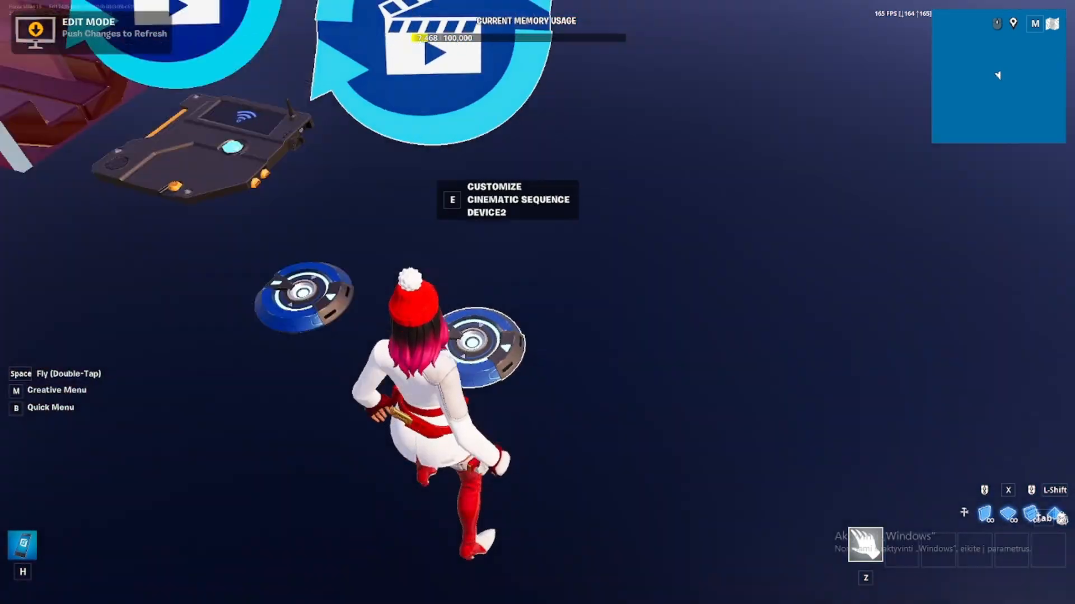
Fly to the triggers and link Trigger3's On Triggered event to the Play function of Cinematic Sequence Device.
key(space)
key(space)
key(e)
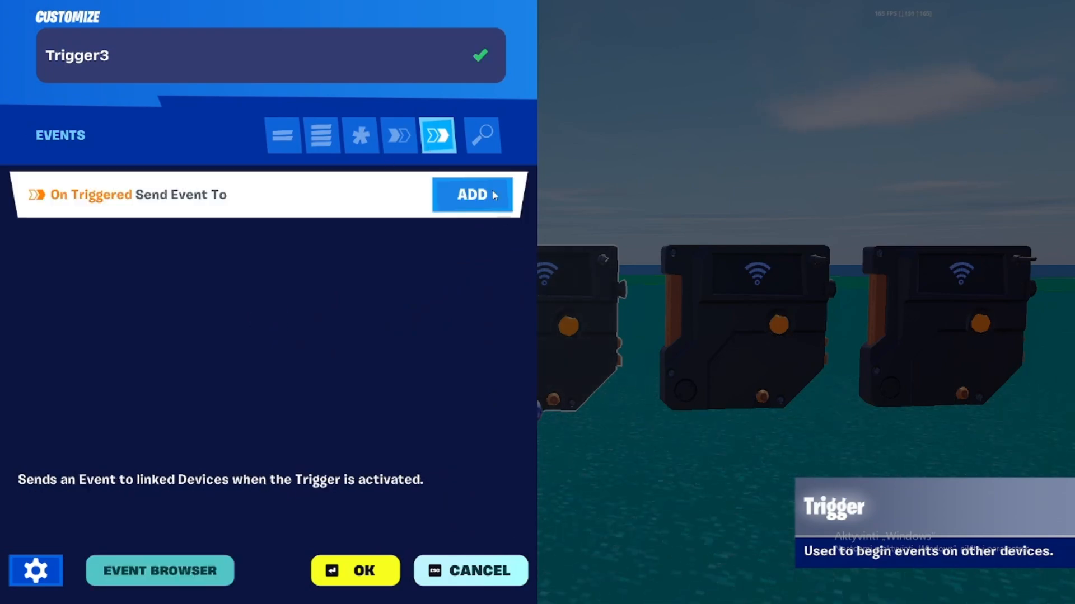
click(471, 195)
click(137, 253)
text(cinem)
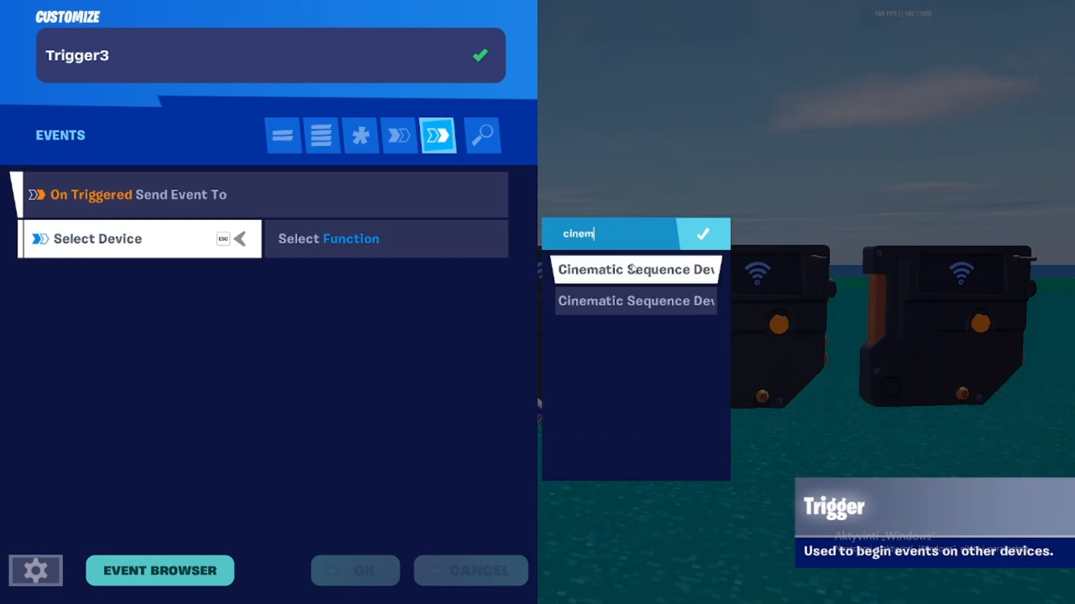
click(632, 270)
click(593, 271)
click(336, 571)
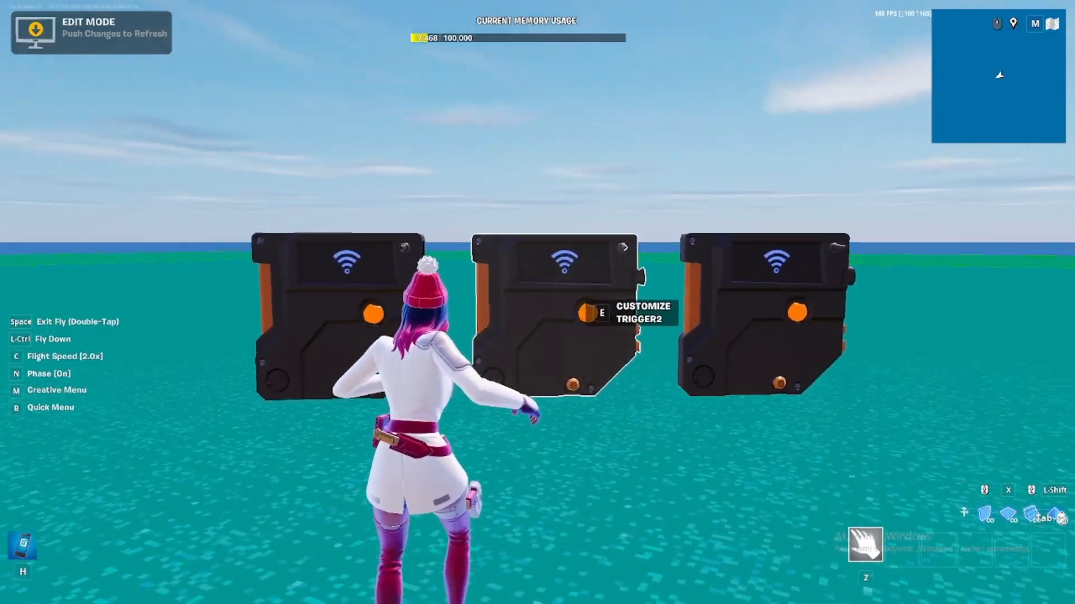
Link the middle trigger's (Trigger2) On Triggered event to the Stop function of both Cinematic Sequence devices.
key(e)
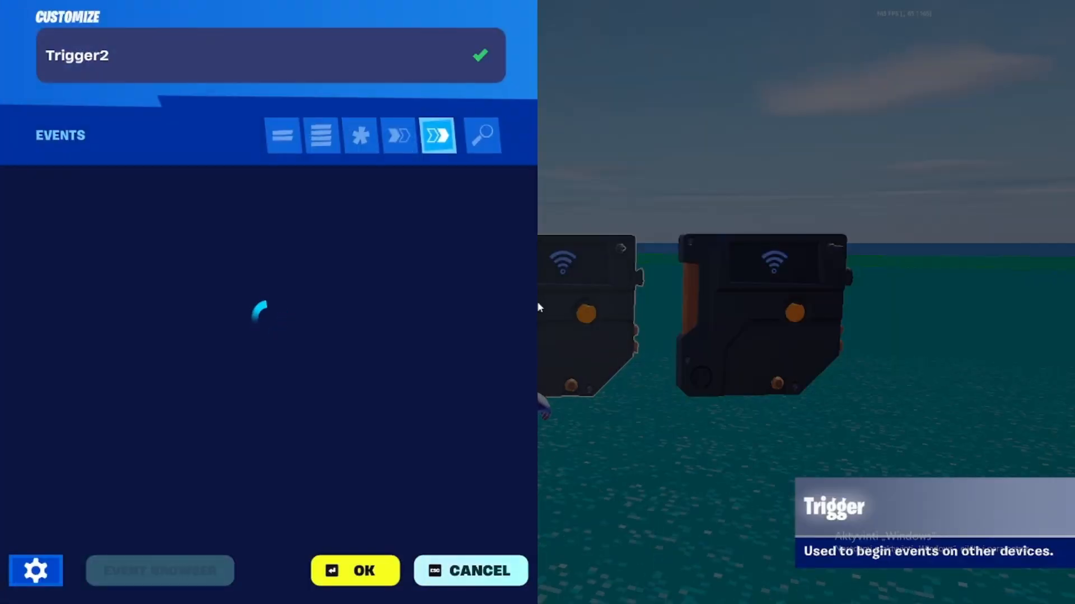
click(472, 195)
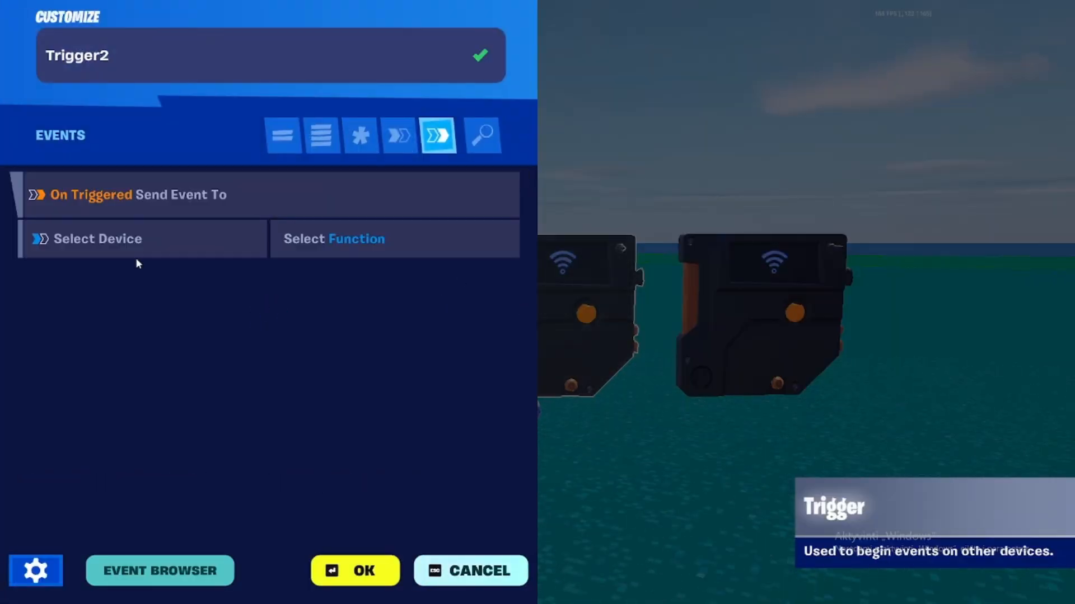
click(136, 254)
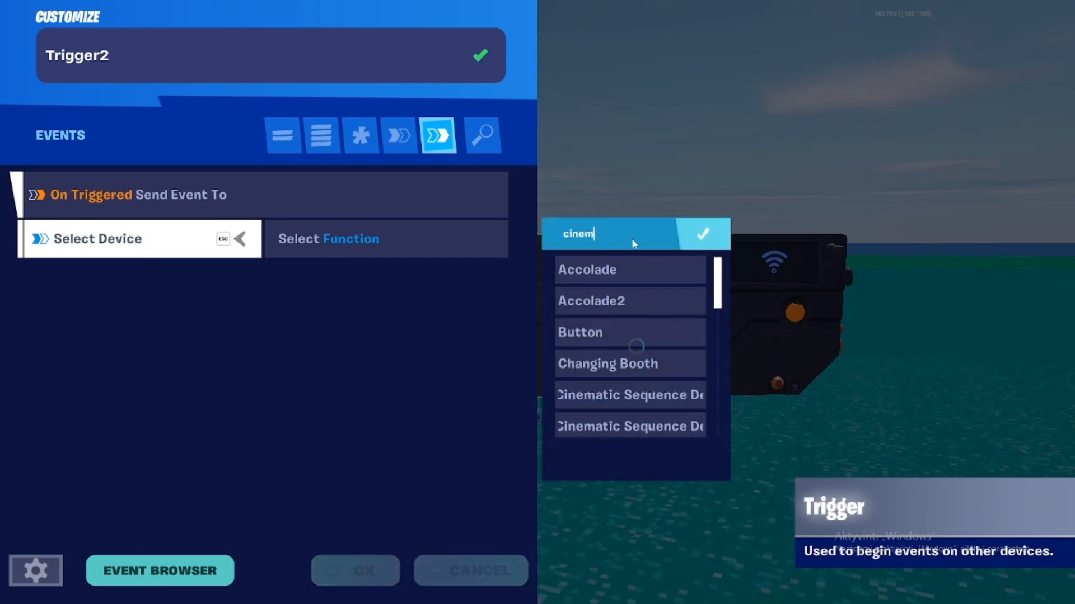
text(cinem)
click(633, 270)
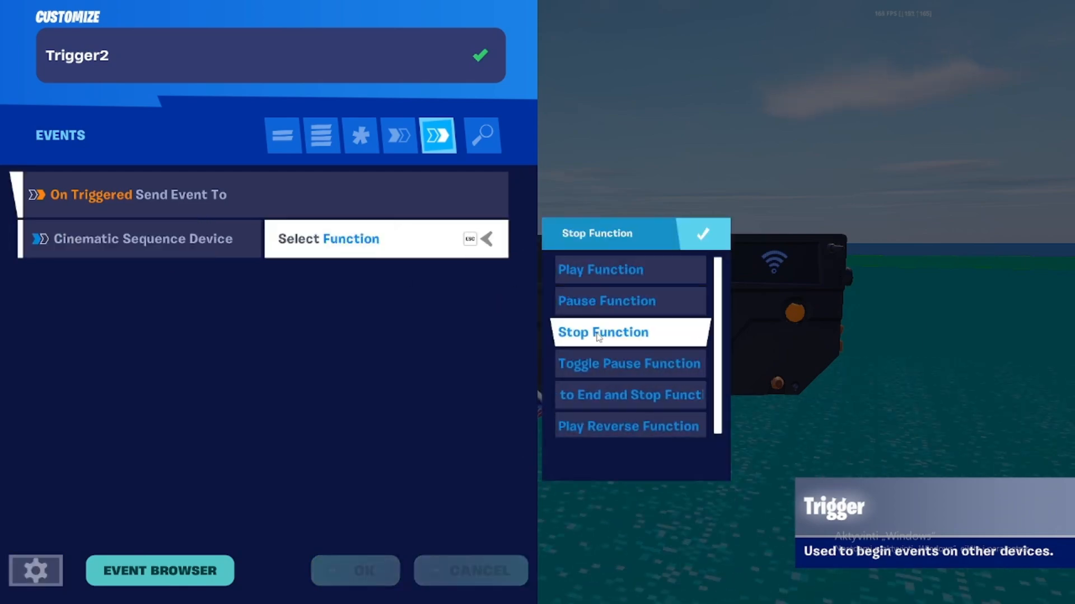
click(597, 334)
click(607, 340)
click(602, 372)
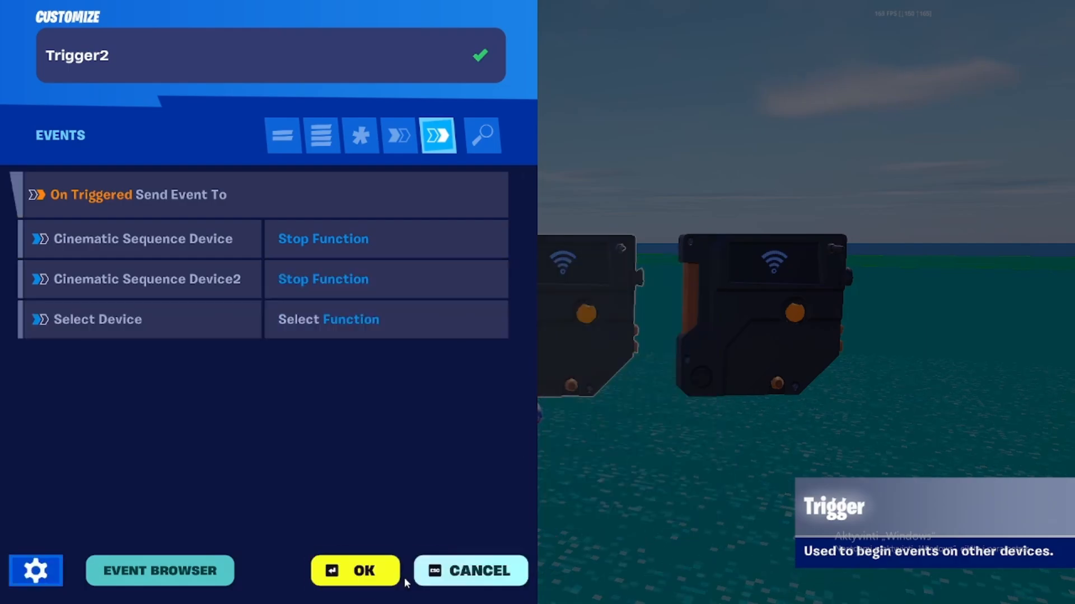
click(359, 570)
Link Trigger4's On Triggered event to Play on Cinematic Sequence Device2 and Stop on Cinematic Sequence Device.
key(e)
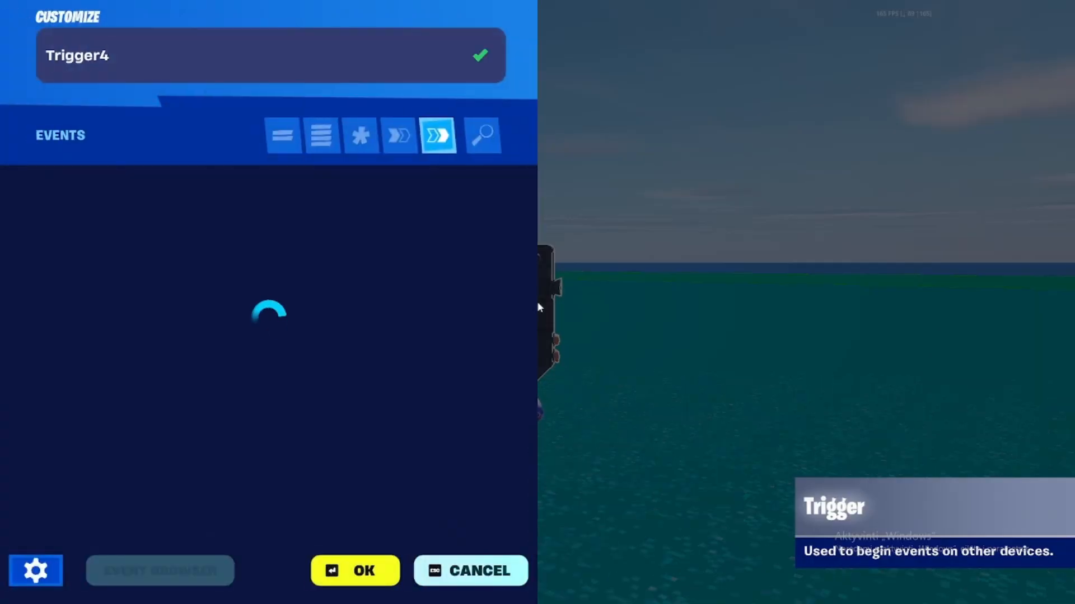
click(472, 194)
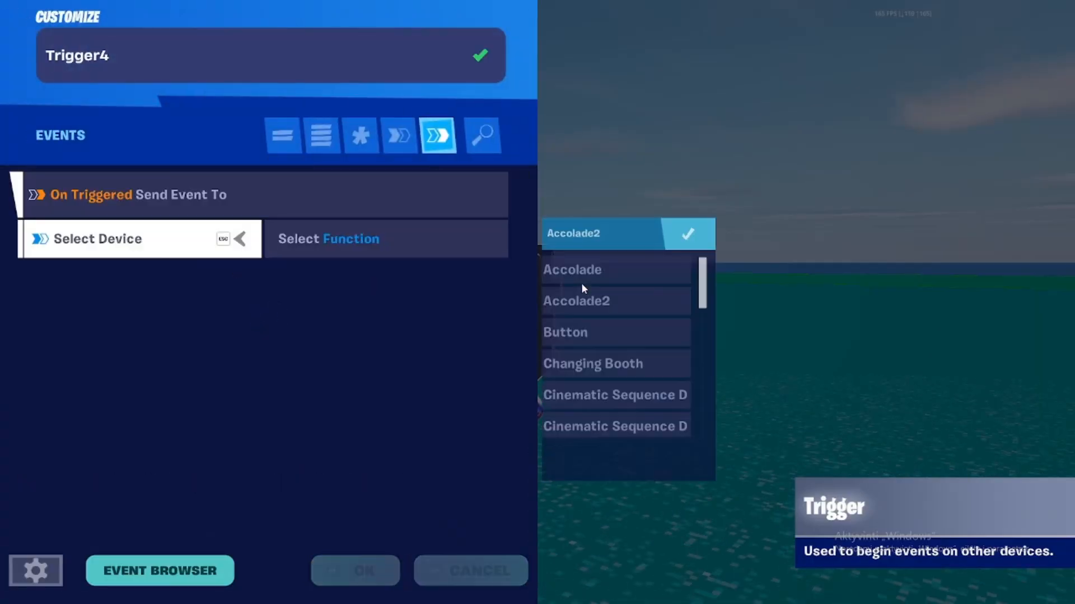
click(598, 233)
text(cine)
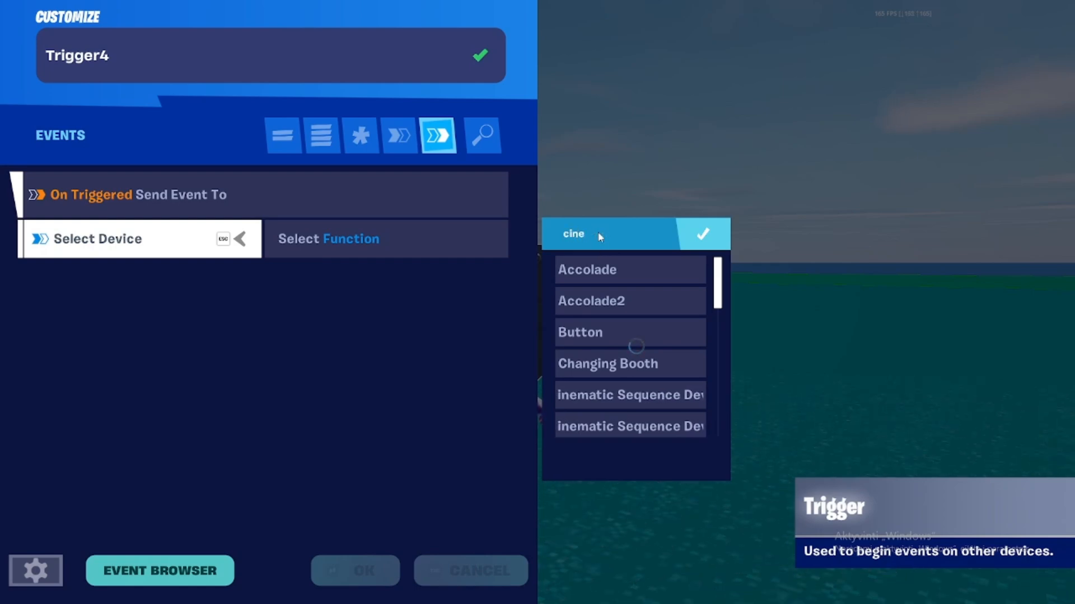
click(638, 306)
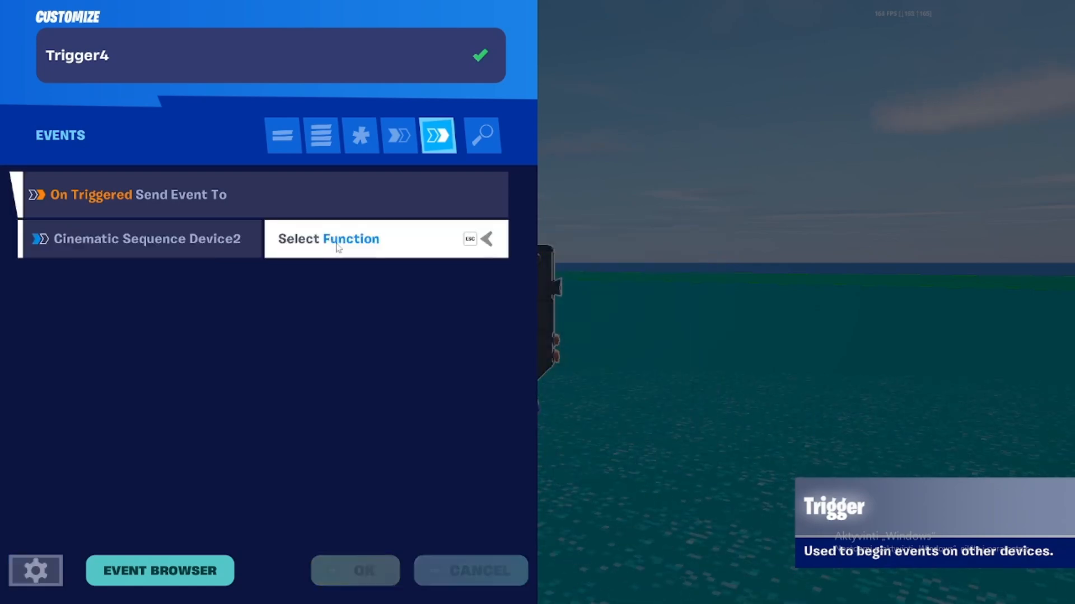
key(Return)
click(257, 296)
click(586, 306)
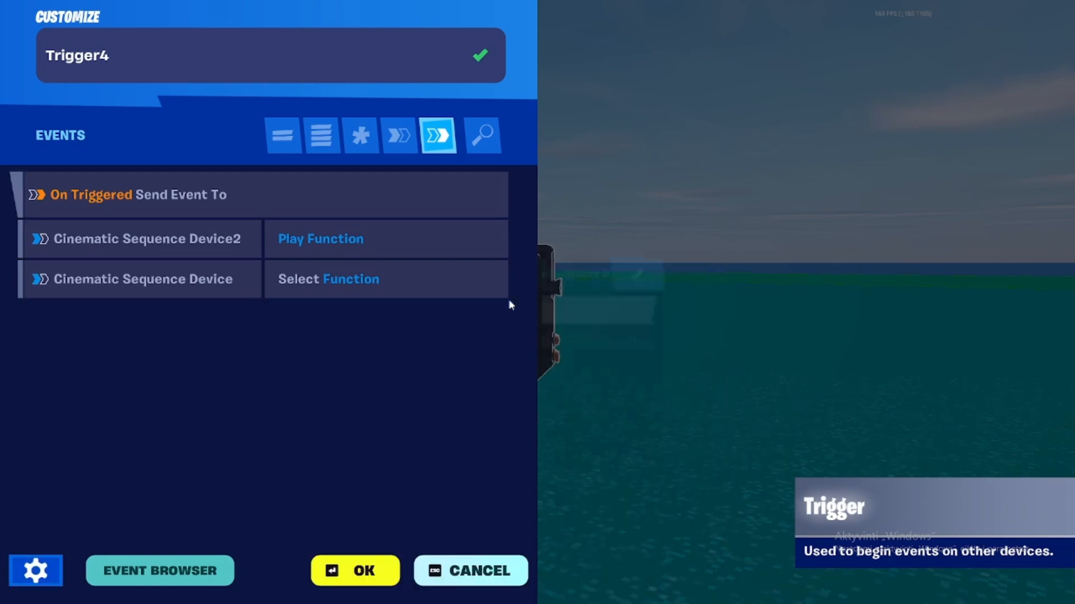
click(598, 372)
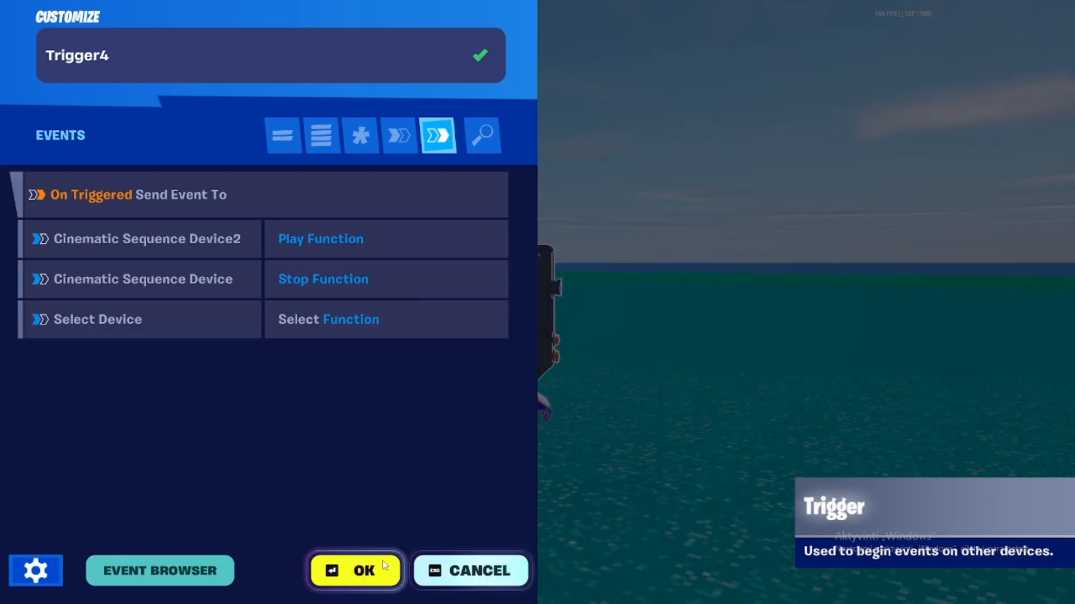
click(355, 571)
Add the Stop function of Cinematic Sequence Device2 to Trigger3's On Triggered event.
key(e)
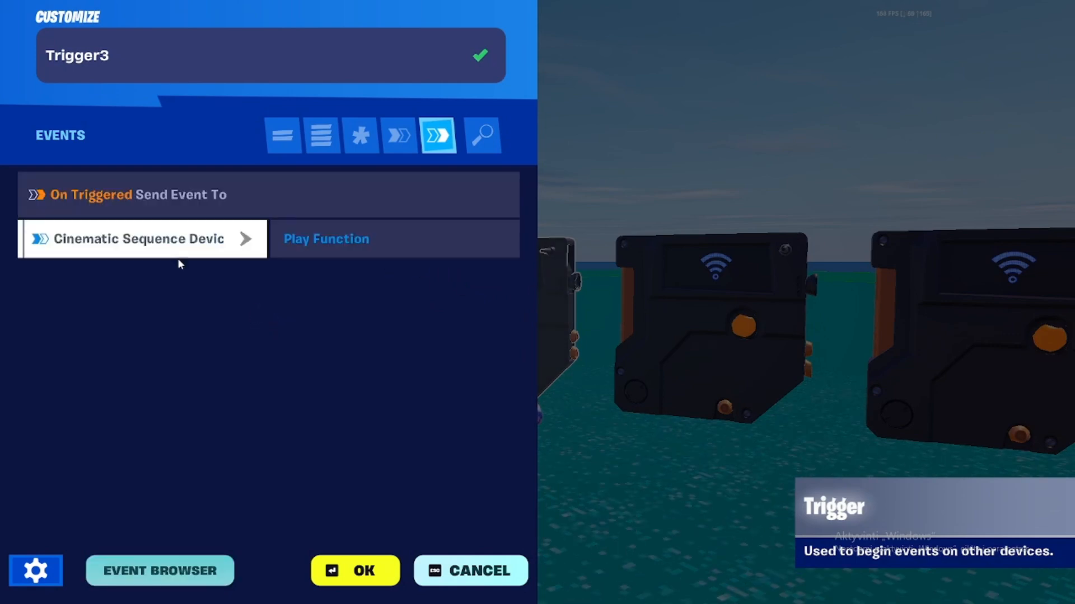
click(493, 209)
click(231, 279)
text(cine)
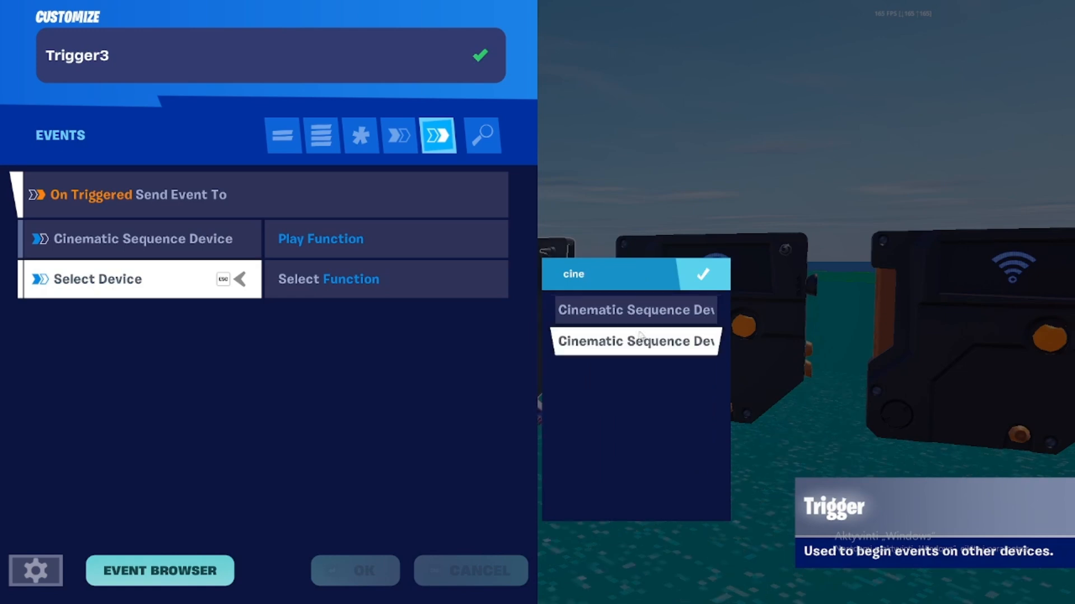
click(629, 341)
click(353, 280)
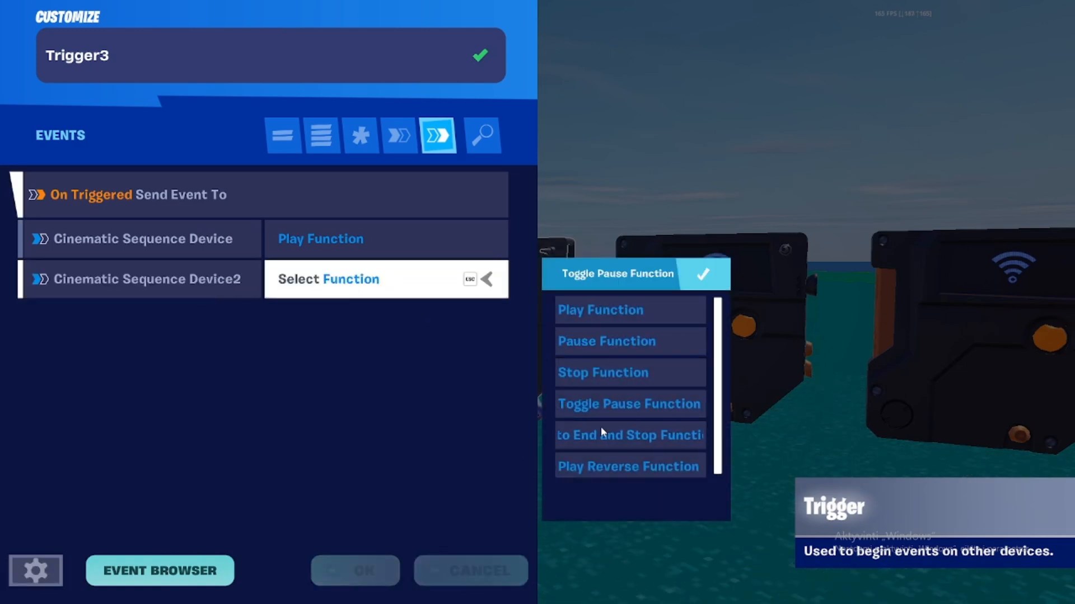
click(597, 371)
click(362, 563)
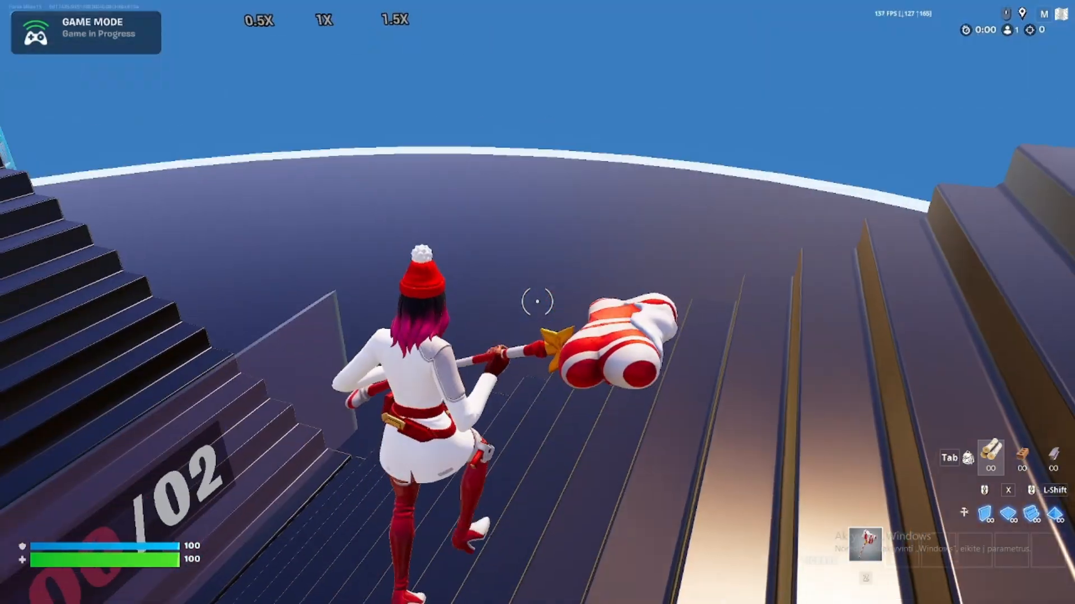
Playtest the map around the 0.5X, 1X and 1.5X speed signs, building ramps near the platform edge.
key(w)
click(537, 302)
key(z)
key(space)
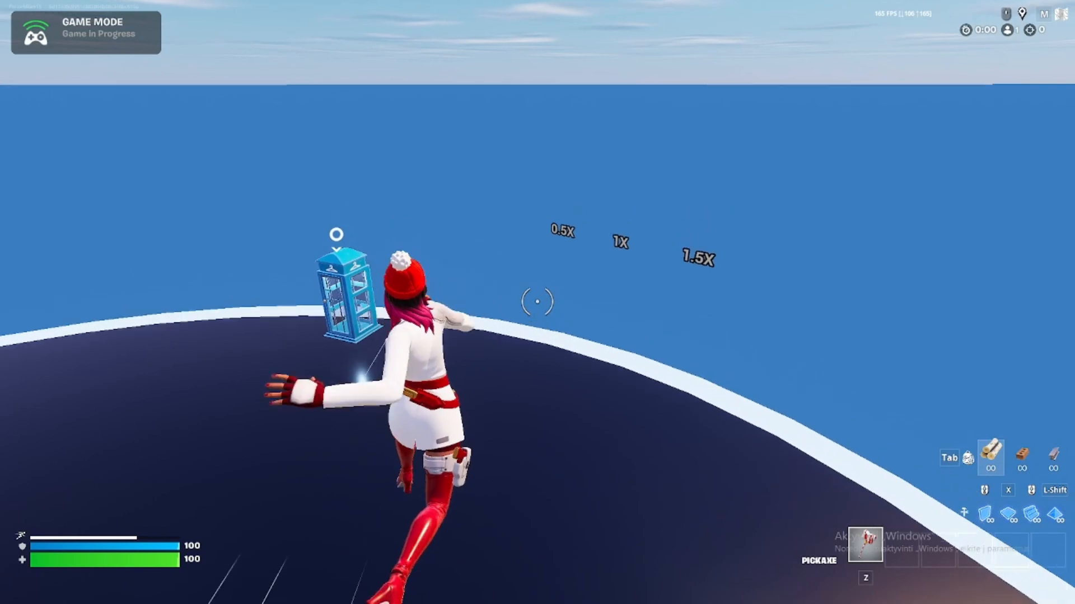
click(538, 302)
key(z)
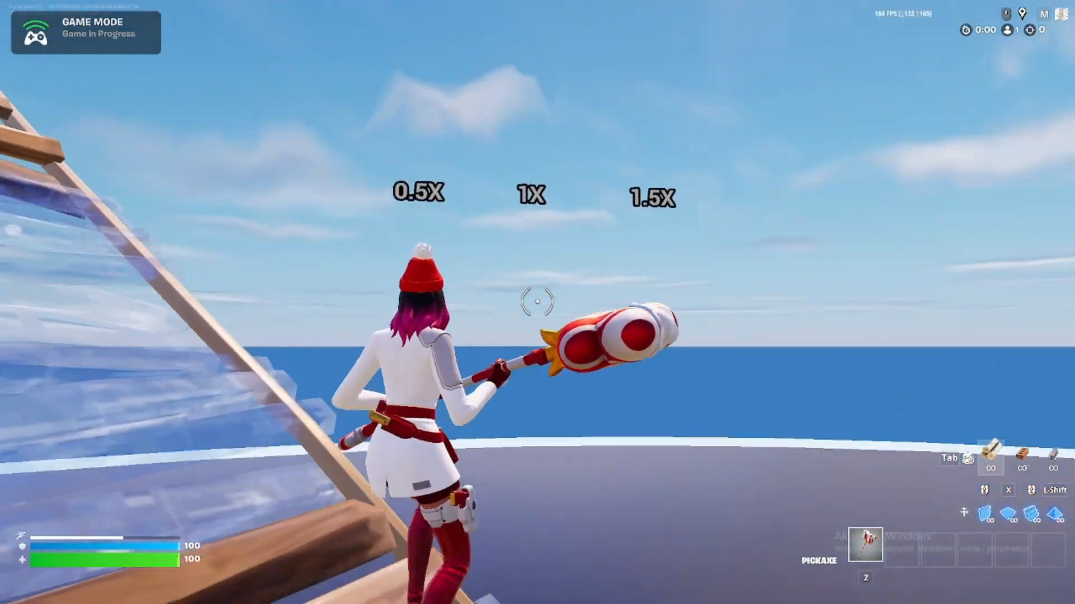
key(w)
click(537, 302)
key(z)
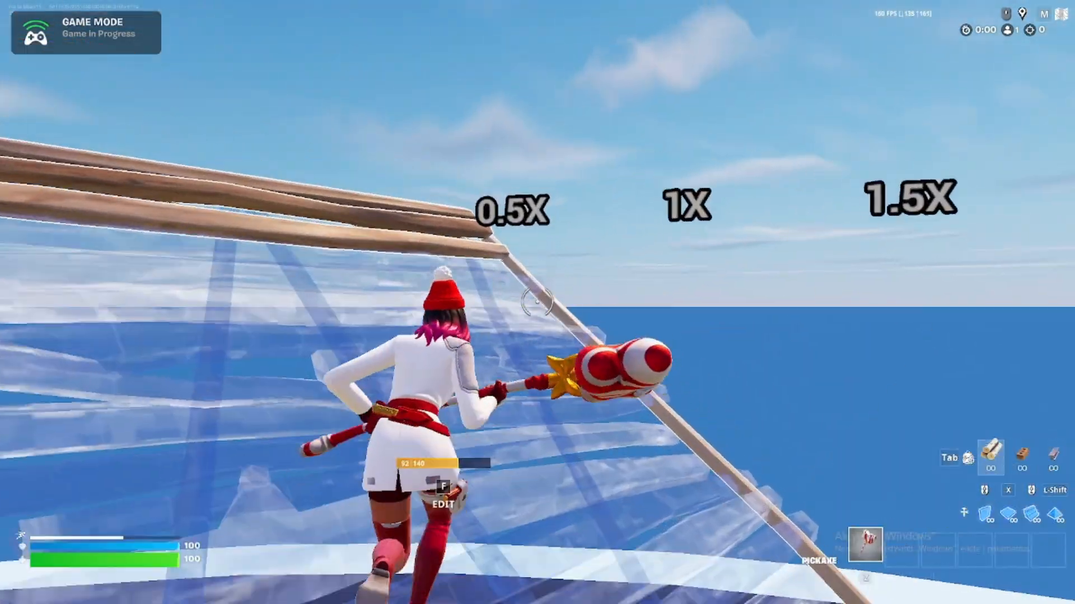
click(537, 302)
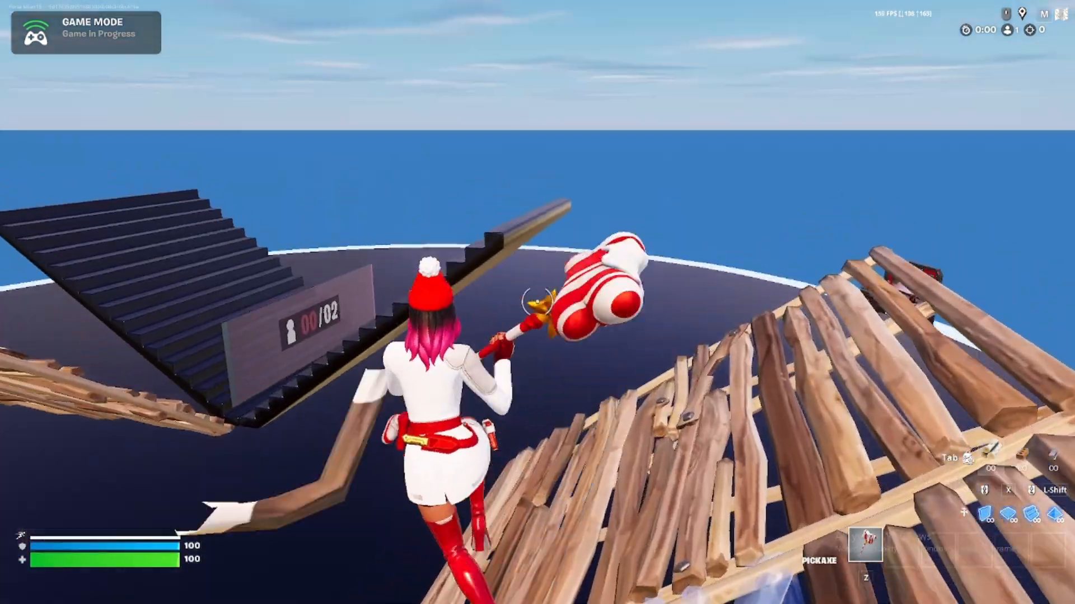
Playtest the map by running around and building wooden structures near the 0.5X, 1X and 1.5X signs.
click(537, 302)
key(z)
key(w)
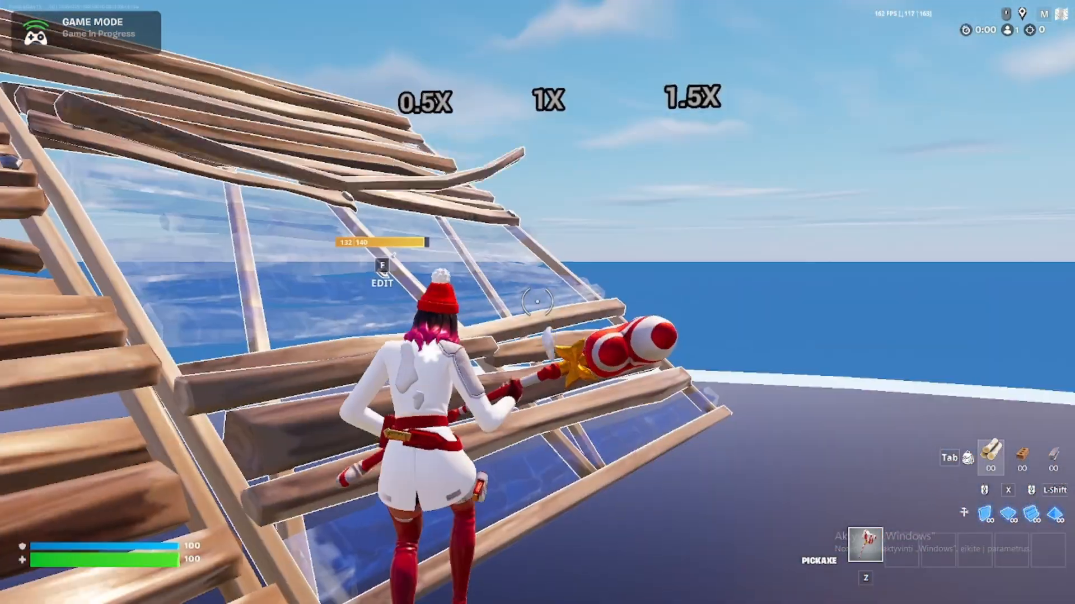
key(w)
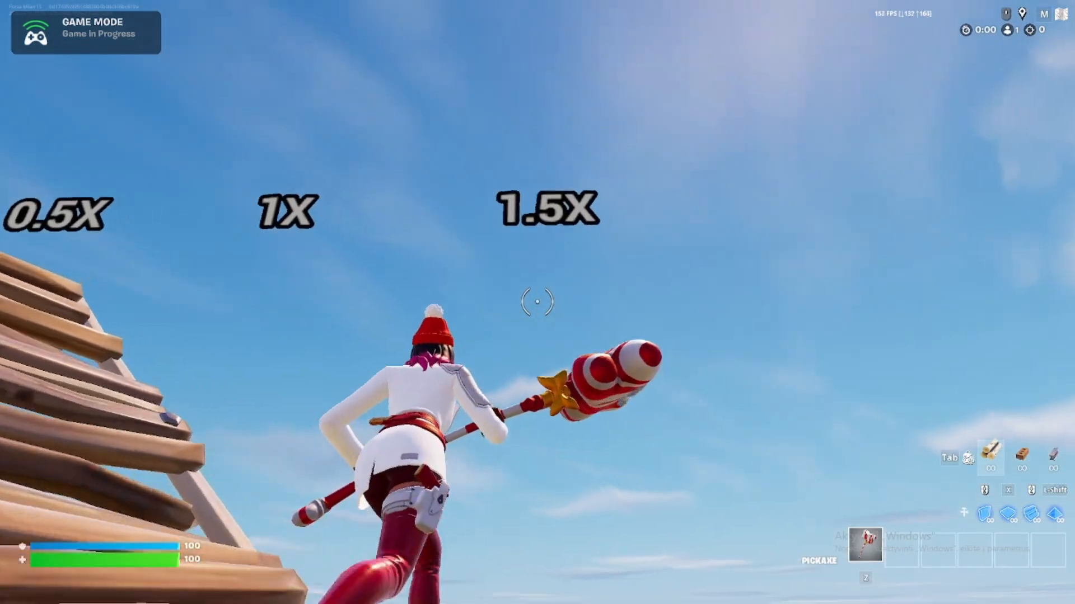
click(537, 302)
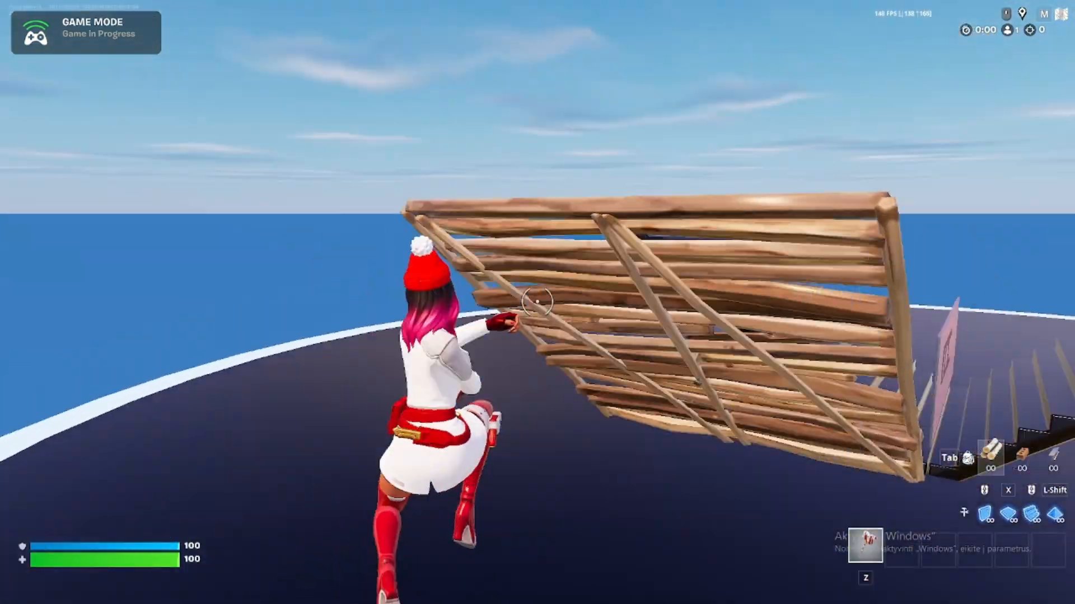
key(w)
click(537, 301)
key(f)
click(537, 301)
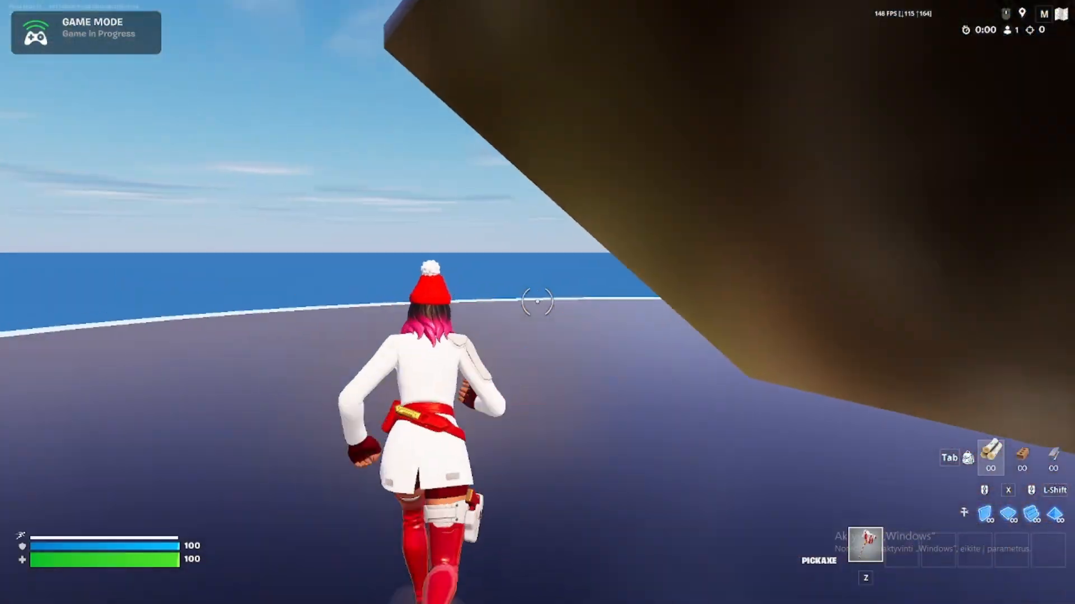
key(w)
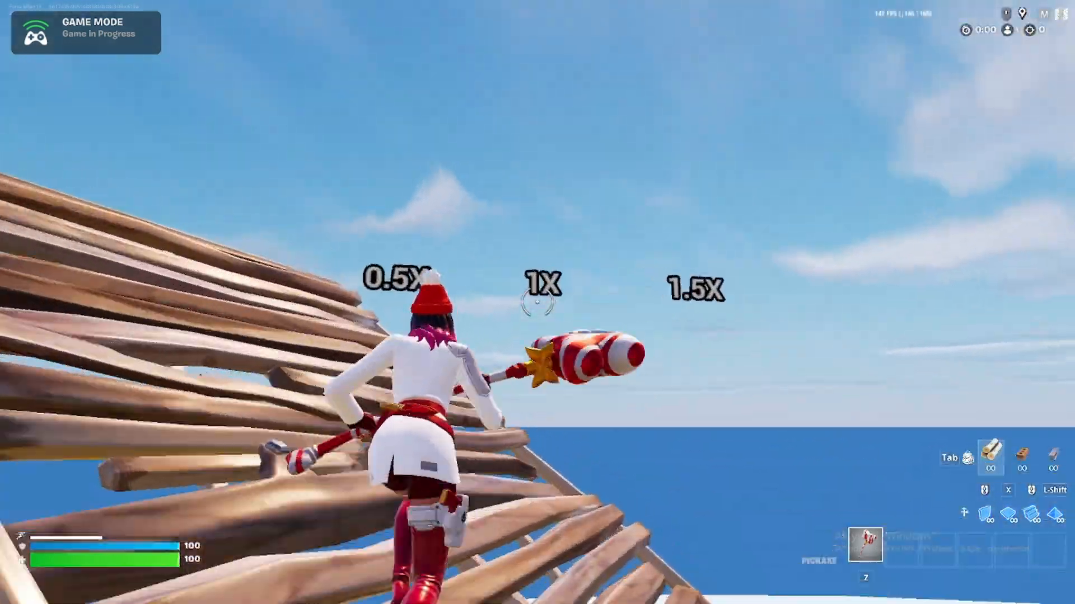
click(538, 302)
key(w)
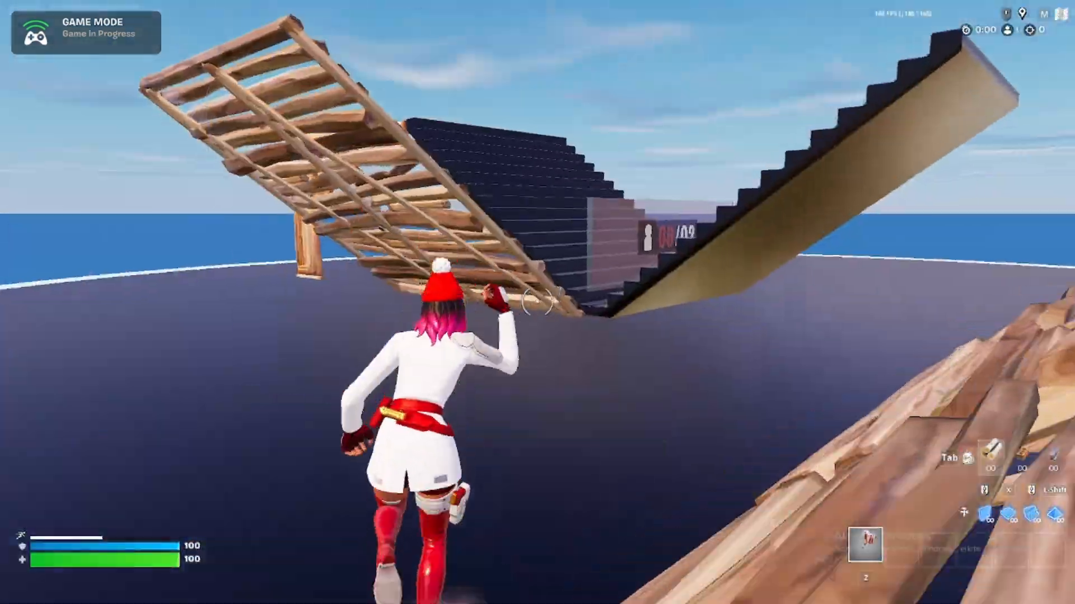
click(537, 302)
key(w)
key(space)
click(537, 302)
key(x)
key(f)
click(537, 302)
click(538, 301)
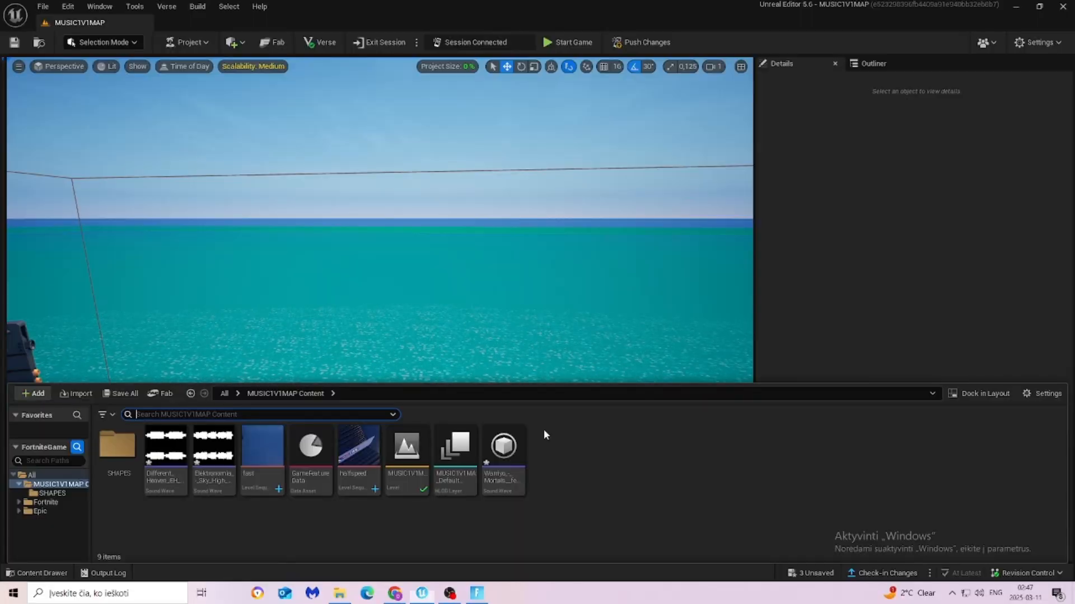
Create a sound cue named heaven from the Different Heaven sound wave in the MUSIC1V1MAP Content folder.
right_drag(526, 335, 386, 336)
key(s)
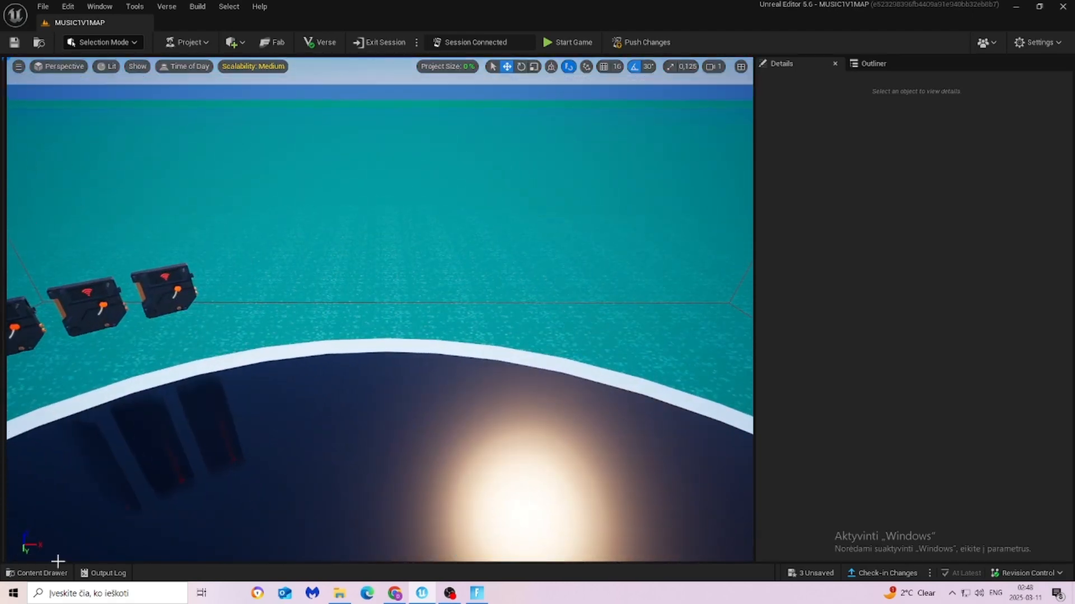
click(37, 573)
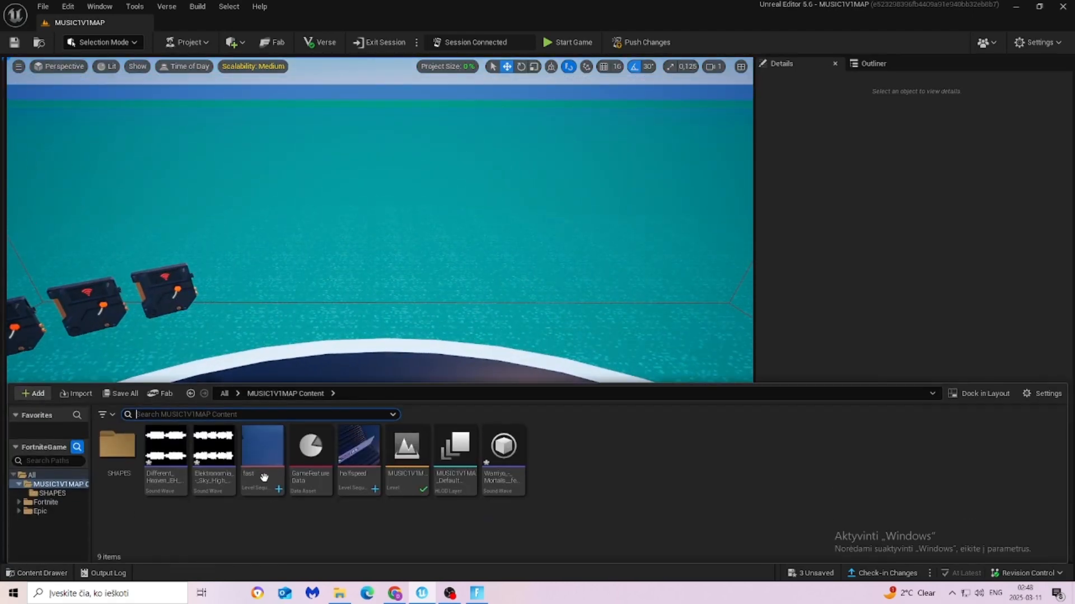
click(179, 488)
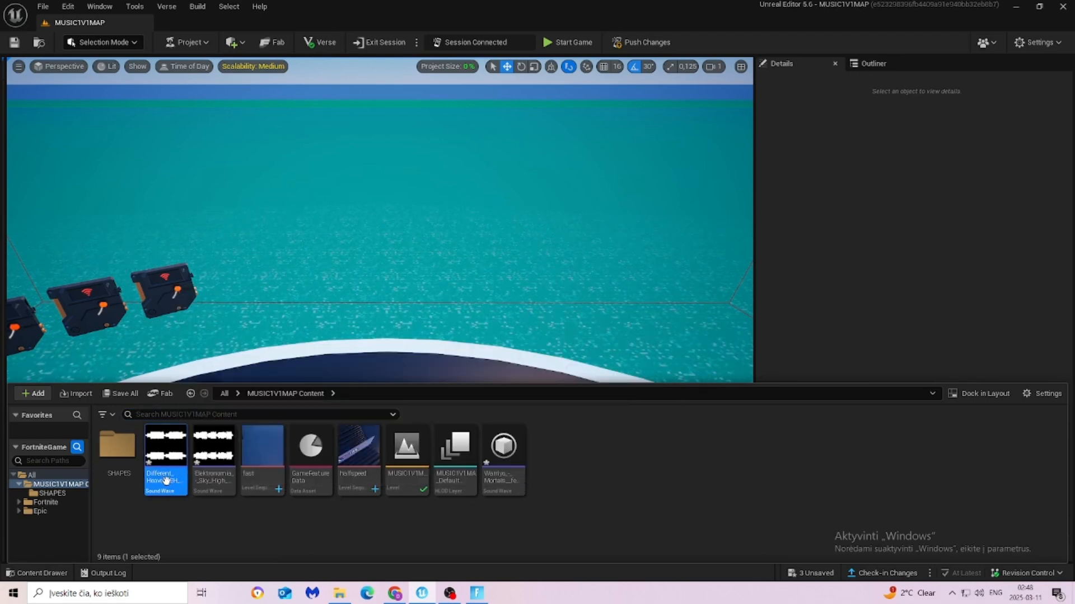
right_click(166, 480)
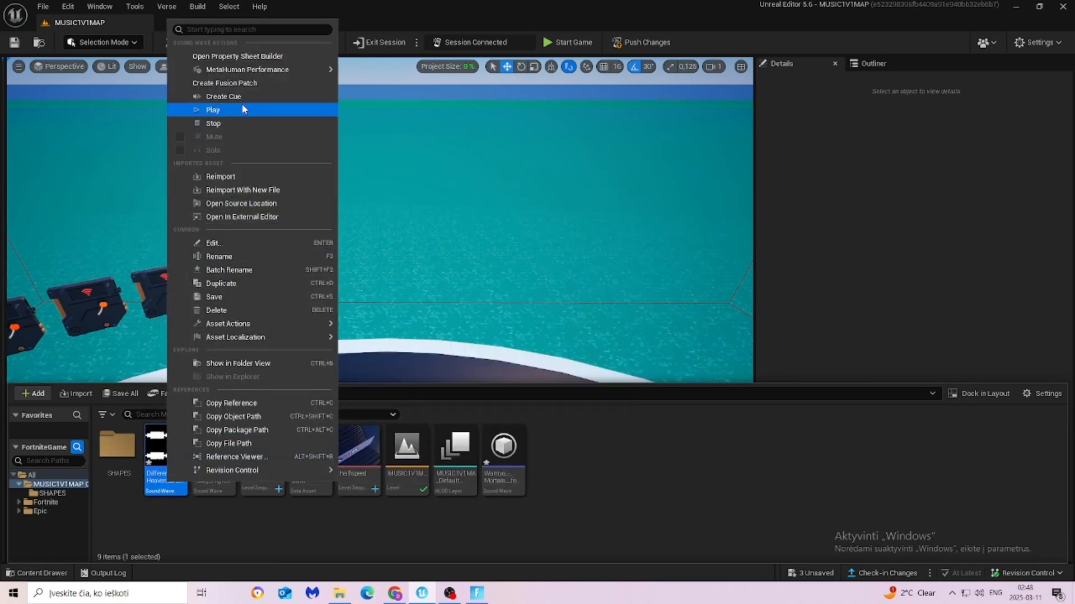
click(223, 96)
text(heaven)
key(Return)
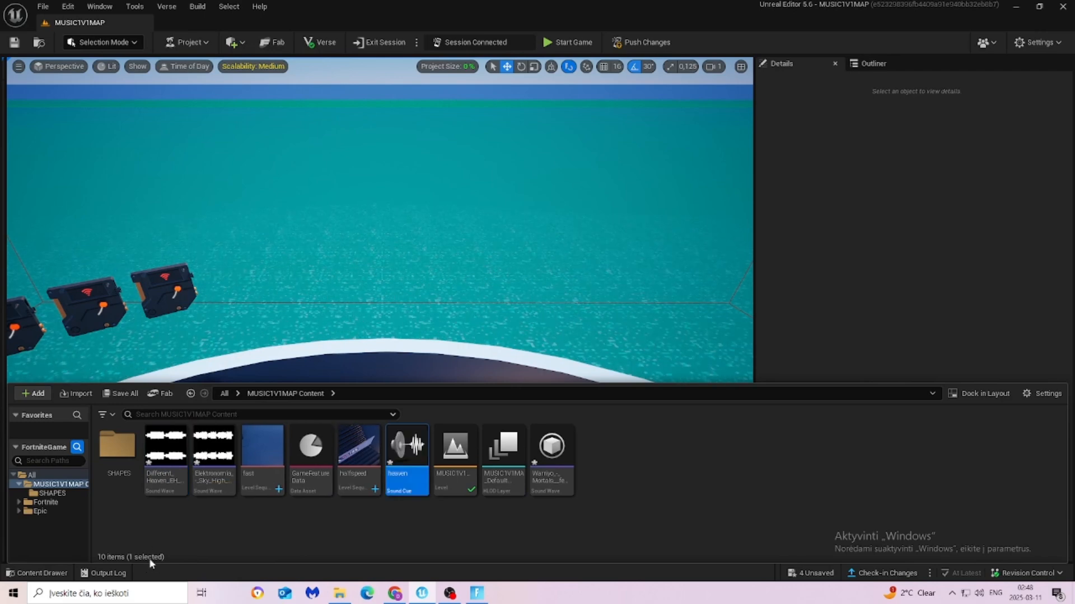
Enable looping on the wave player node of the heaven sound cue, and save and close the cue.
double_click(408, 482)
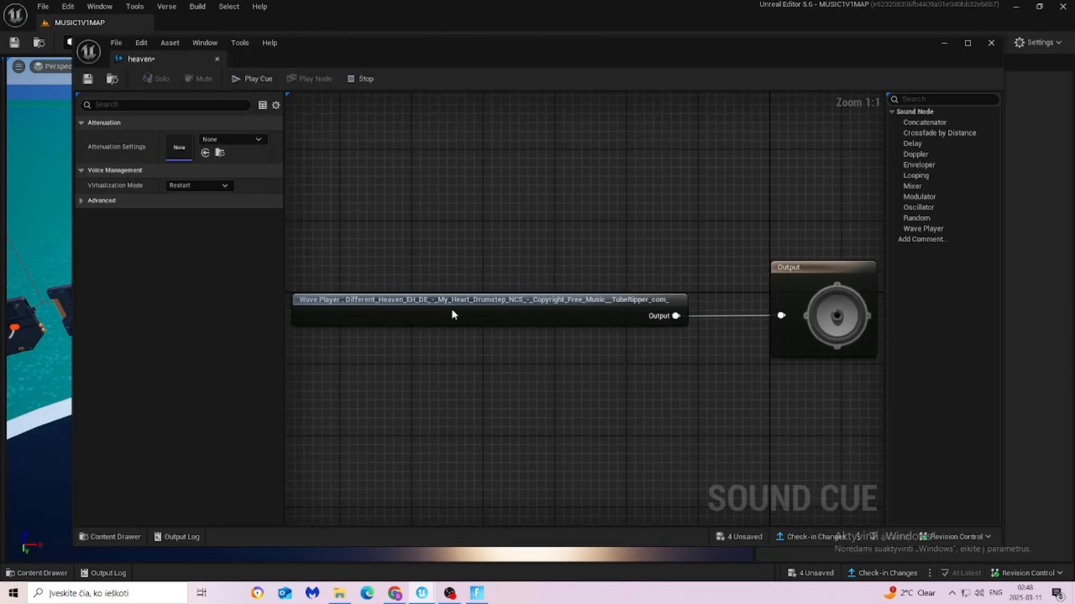
click(451, 312)
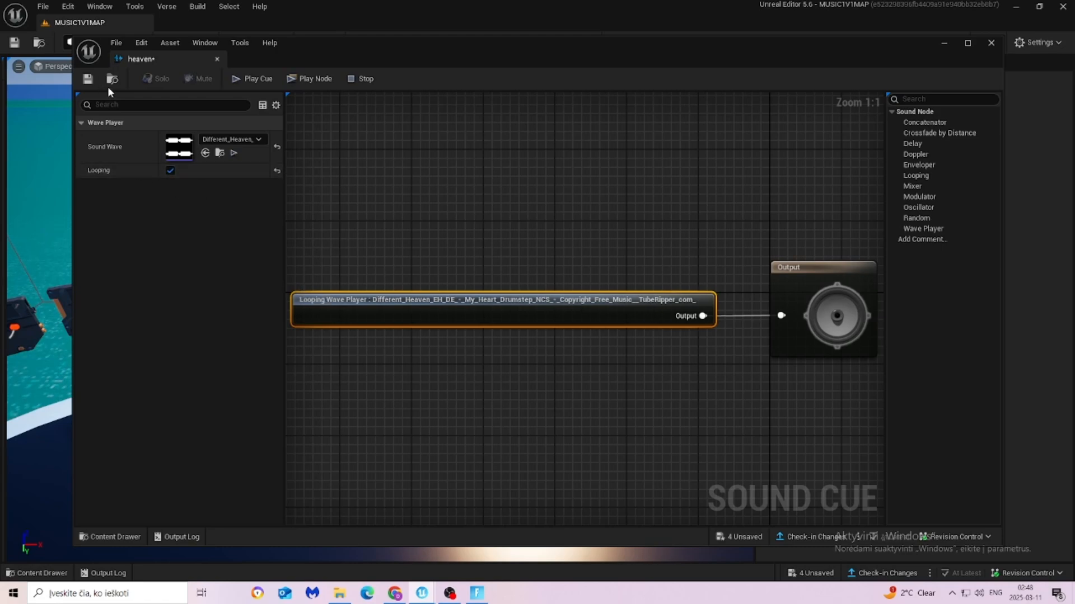
click(217, 59)
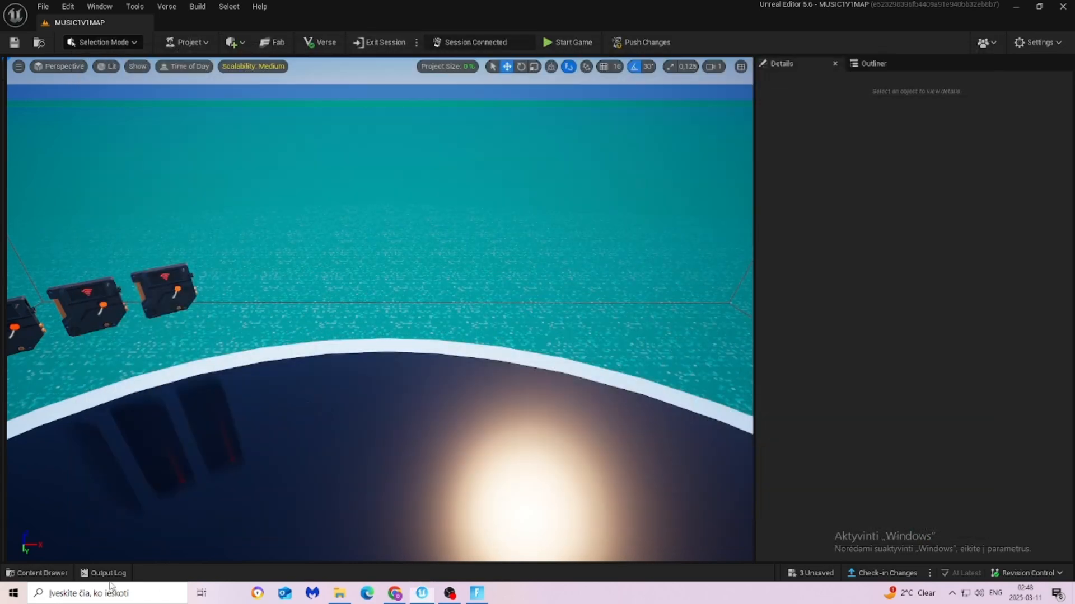
Create a looping sound cue named sky from the Elektronomia Sky High sound wave, and save and close it.
key(ctrl+space)
click(231, 473)
right_click(231, 473)
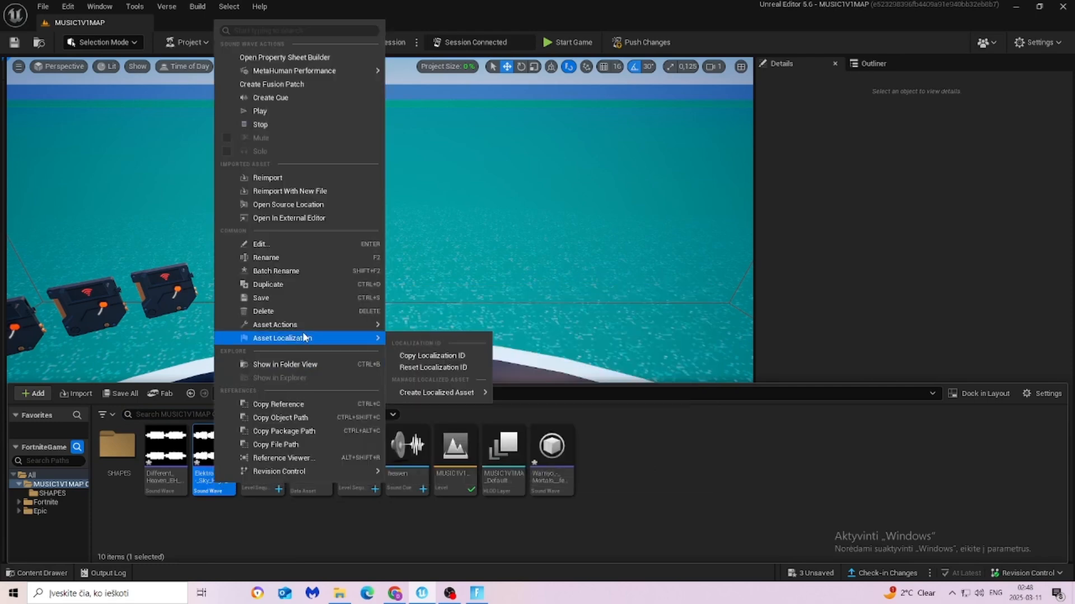
click(270, 97)
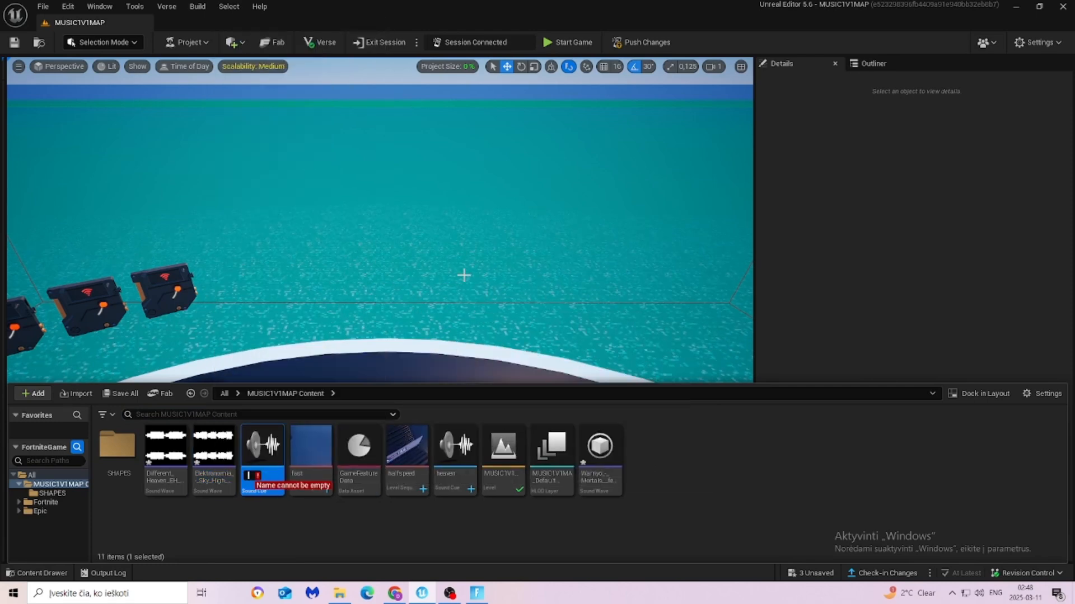
key(Return)
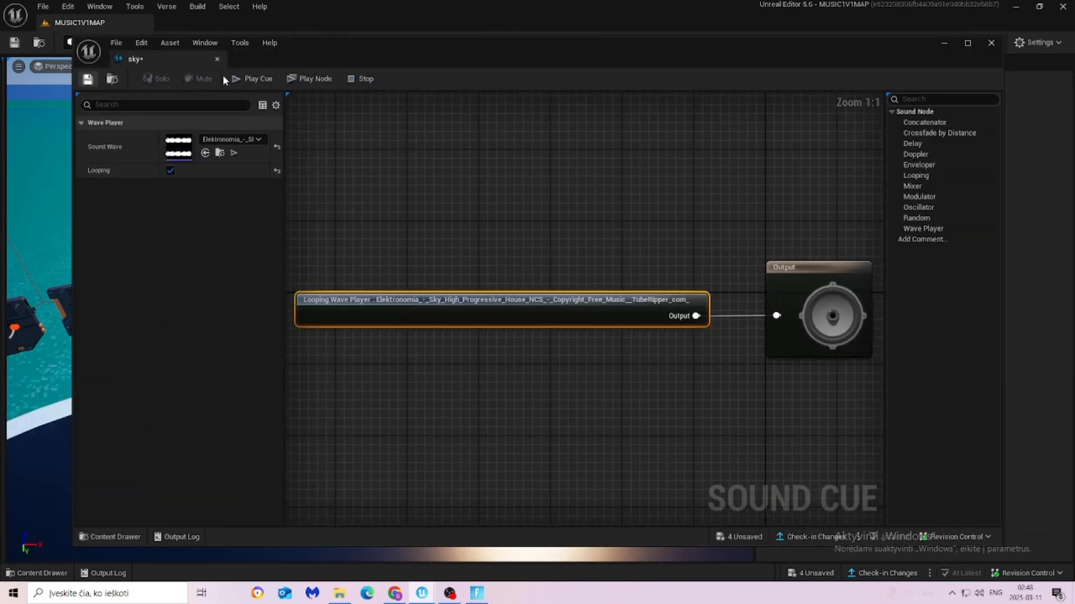
click(217, 58)
Create a sound cue named mortals from the Warriyo Mortals sound wave, and save and close it.
click(36, 573)
right_click(600, 470)
click(663, 101)
text(mortals)
key(Return)
double_click(456, 479)
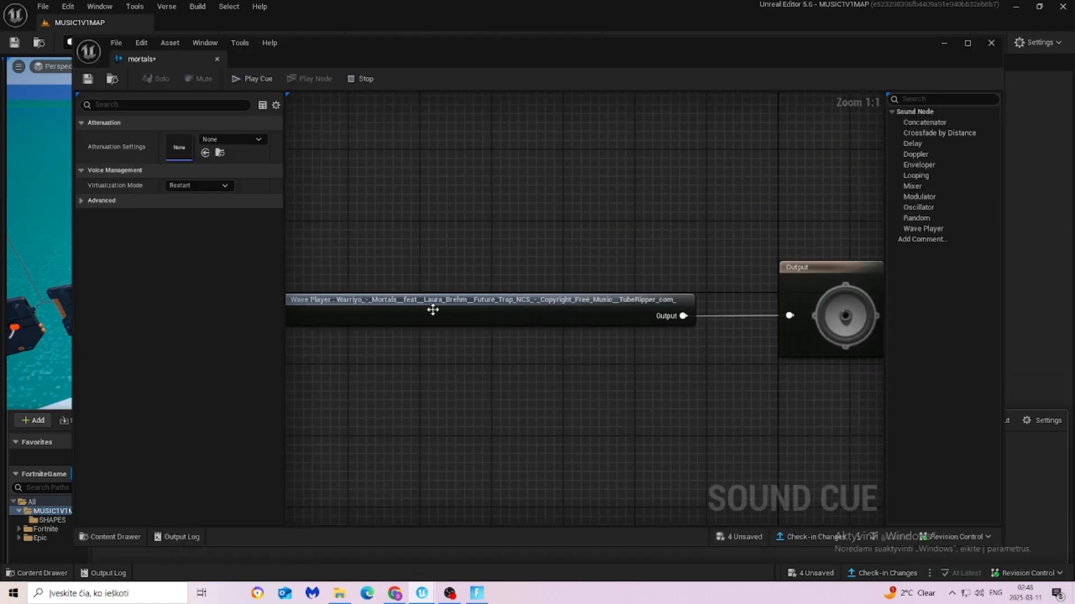
click(217, 59)
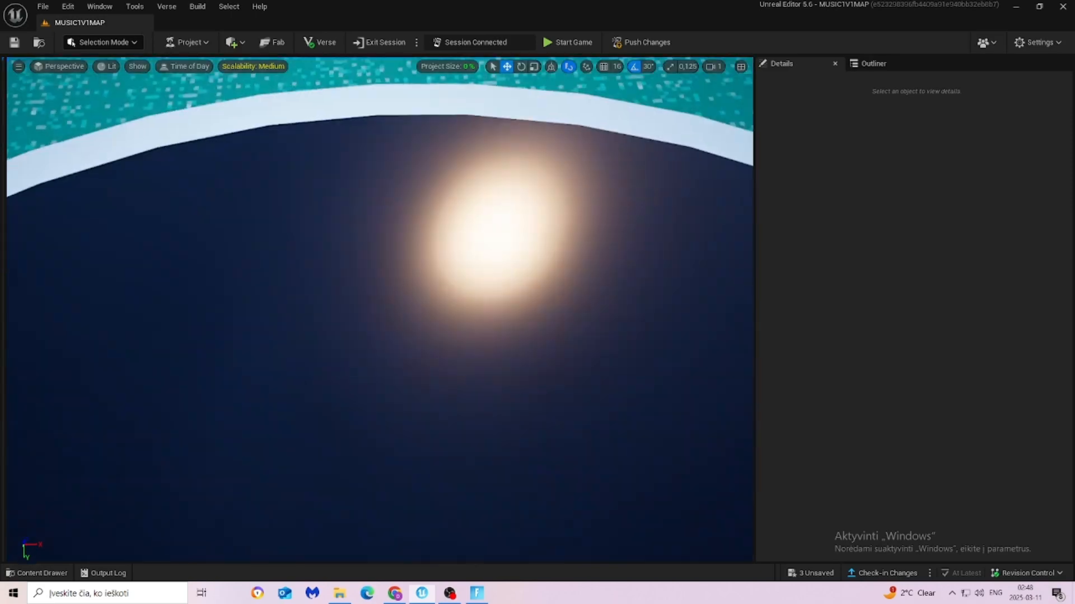
Place three upright planes, rotated 90° about X, in a row beyond the platform's rim and a fourth above the rightmost one.
right_drag(124, 521, 125, 504)
click(64, 572)
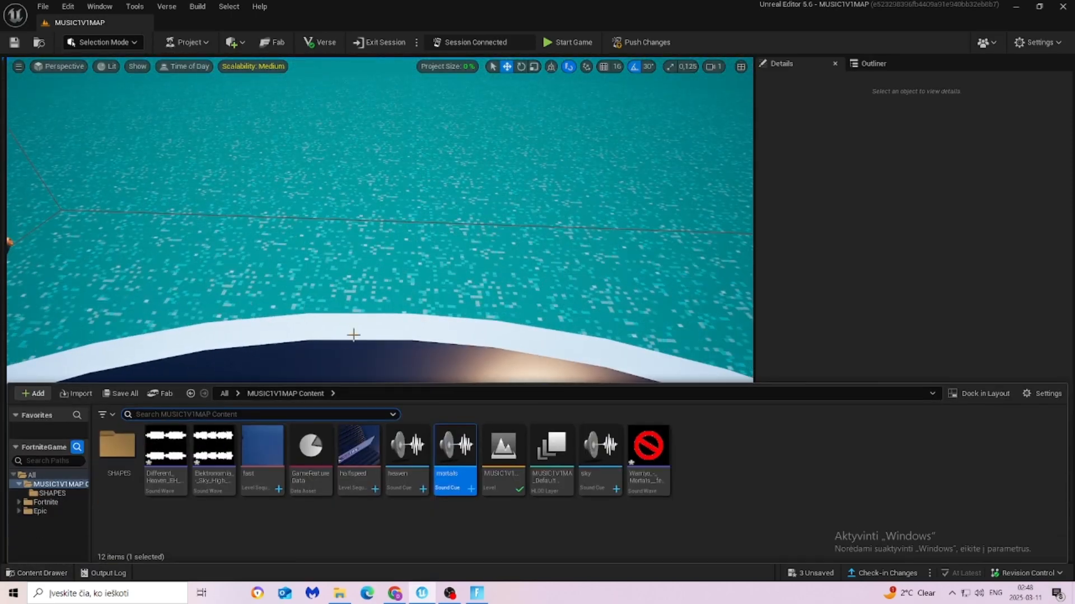
double_click(130, 483)
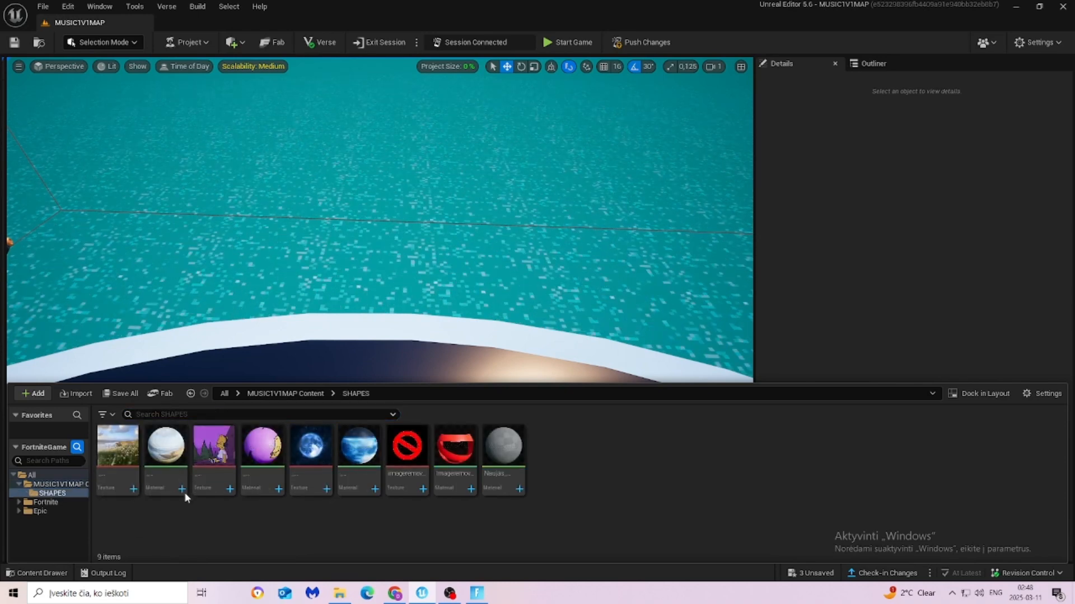
click(234, 43)
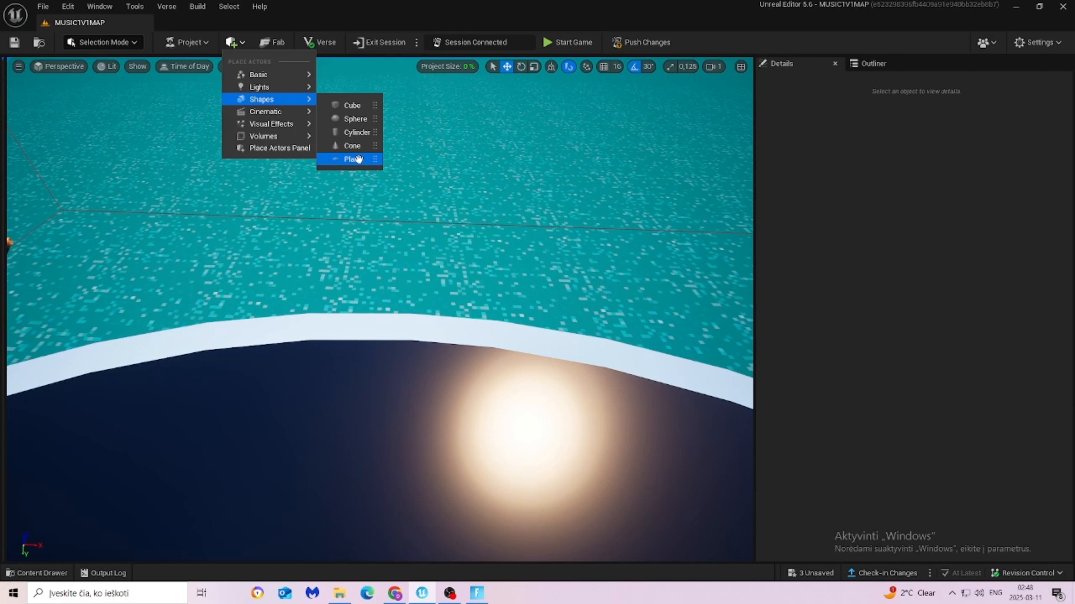
click(359, 159)
drag(374, 292, 380, 289)
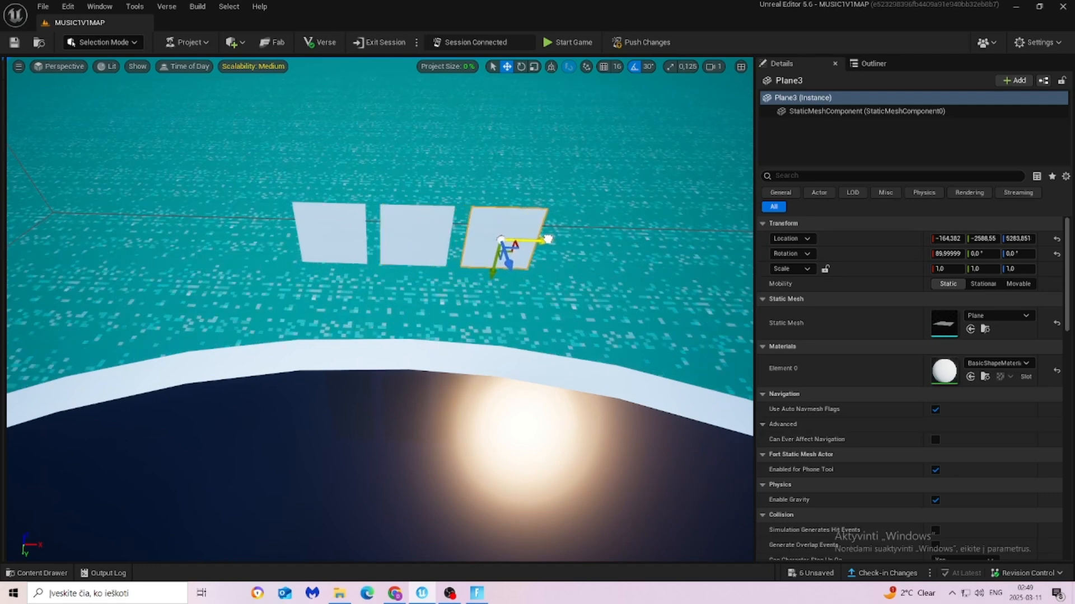
mouse_move(492, 273)
mouse_down()
mouse_move(507, 193)
mouse_move(480, 256)
mouse_up()
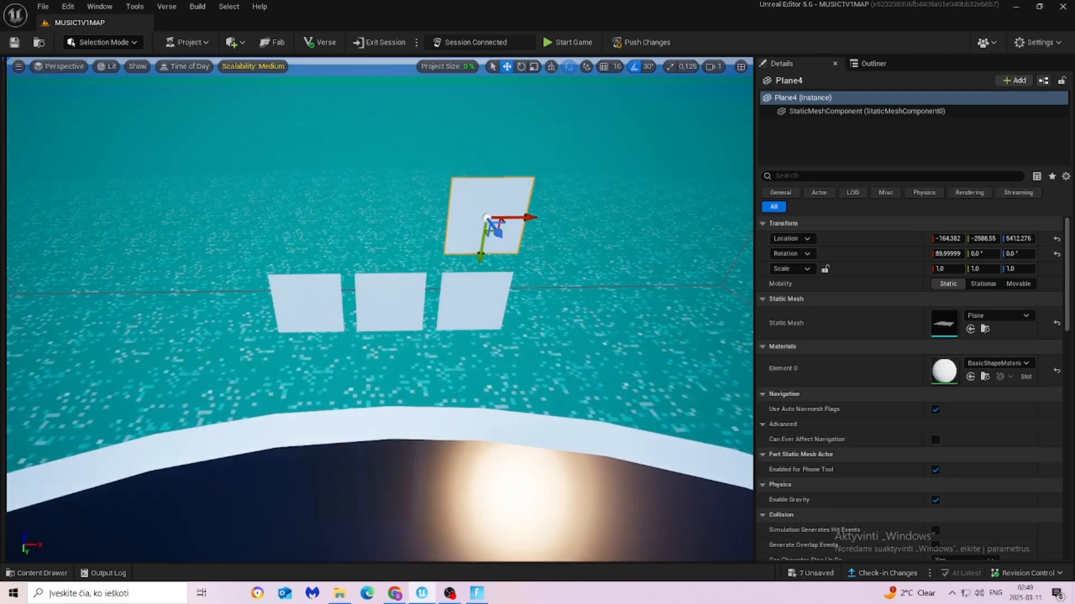
Apply the purple cartoon texture from the SHAPES folder to the leftmost plane.
scroll(266, 551, up, 3)
click(36, 573)
click(223, 357)
click(275, 314)
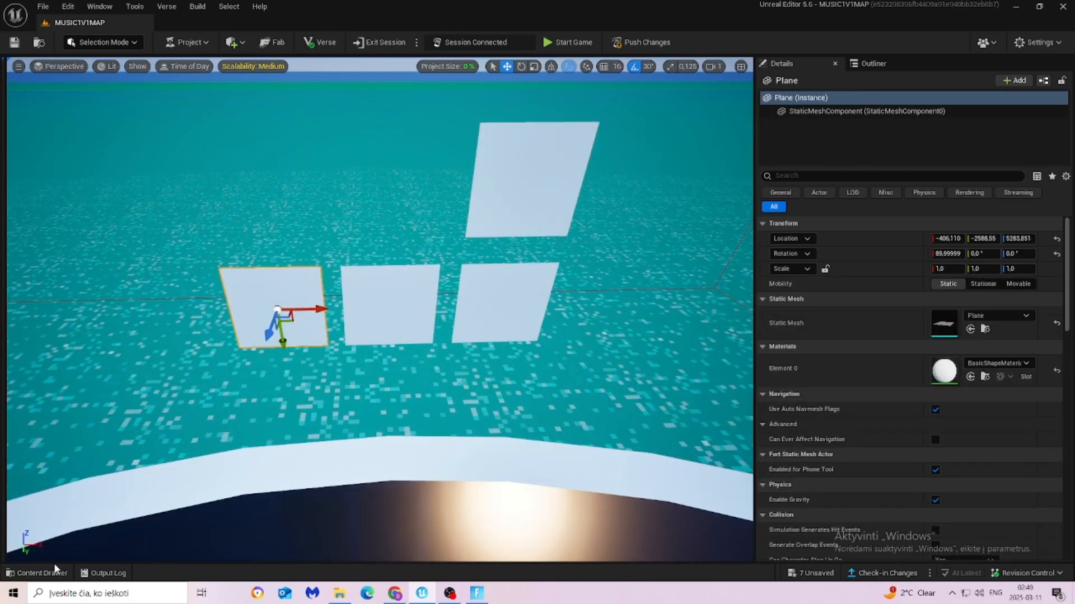
click(37, 573)
drag(214, 447, 263, 446)
drag(246, 409, 274, 311)
Apply the coastal landscape texture to the middle plane and the blue moon texture to the lower right plane.
click(390, 305)
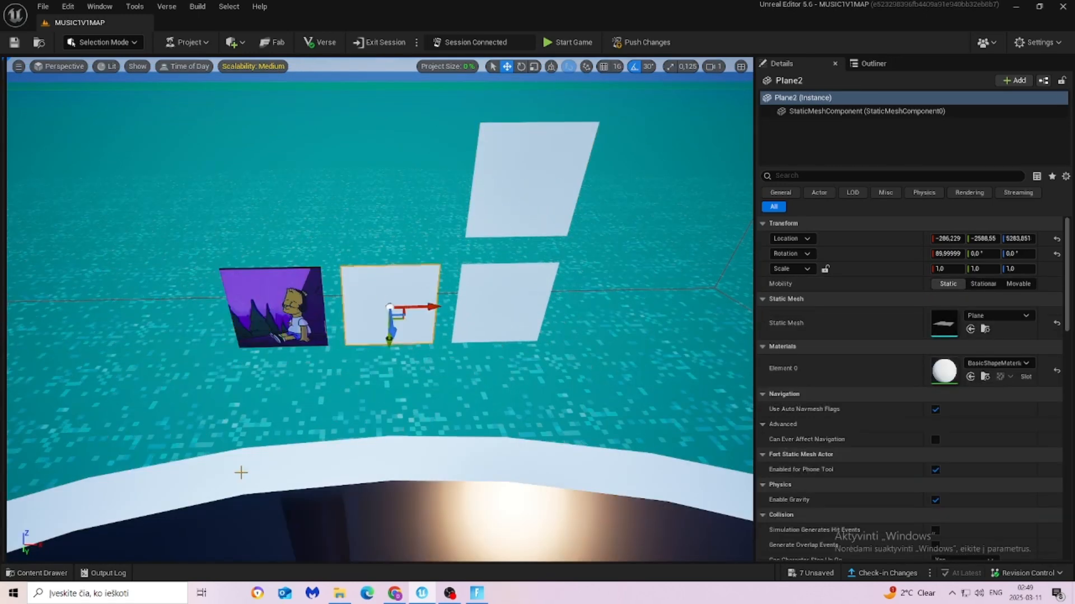
click(36, 573)
click(119, 448)
drag(122, 474, 391, 305)
click(504, 302)
click(36, 573)
drag(311, 448, 504, 305)
Apply the red prohibition sign texture to the upper plane.
click(532, 179)
click(20, 576)
drag(406, 448, 526, 199)
Enable Two Sided on the coastal landscape material, apply the change and close the material.
right_drag(526, 199, 280, 224)
click(9, 573)
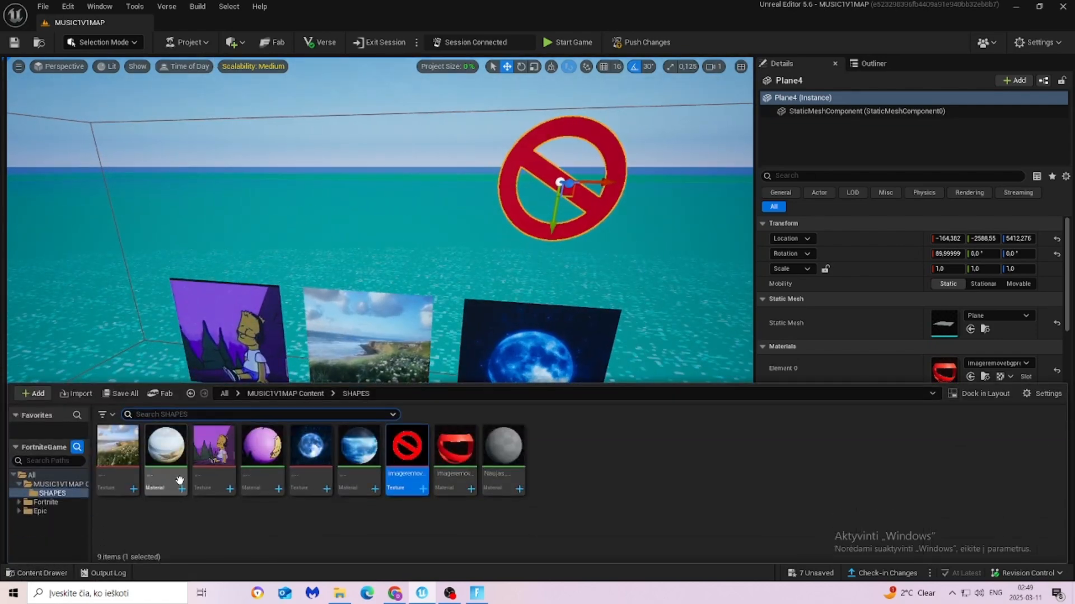
double_click(167, 482)
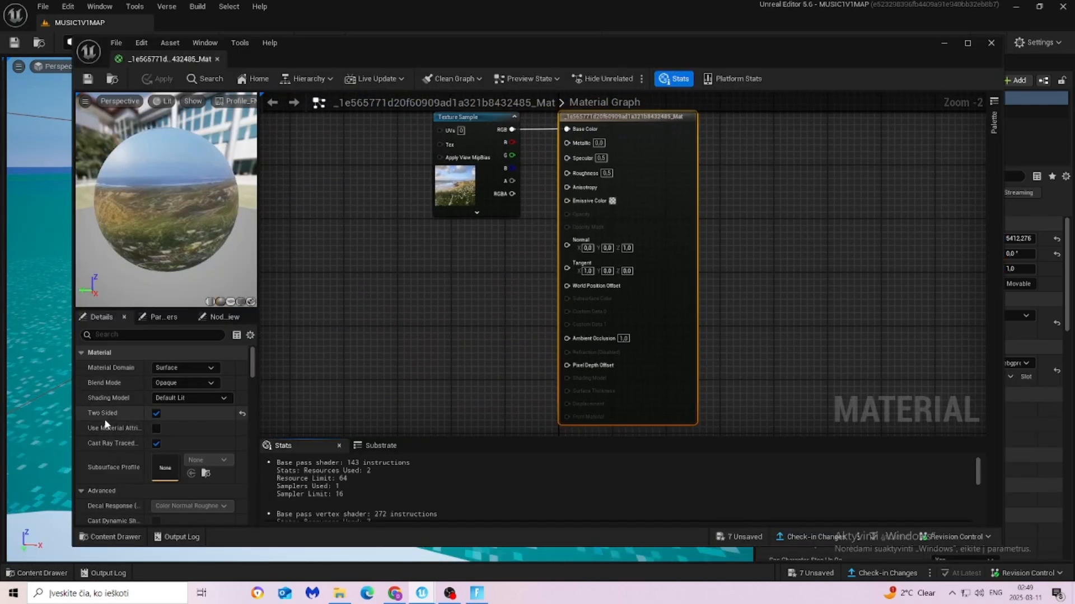
click(156, 414)
click(157, 78)
click(217, 58)
Search the Fortnite content for "audio" and place an Audio Player device behind the moon picture plane.
click(479, 259)
right_drag(480, 259, 479, 293)
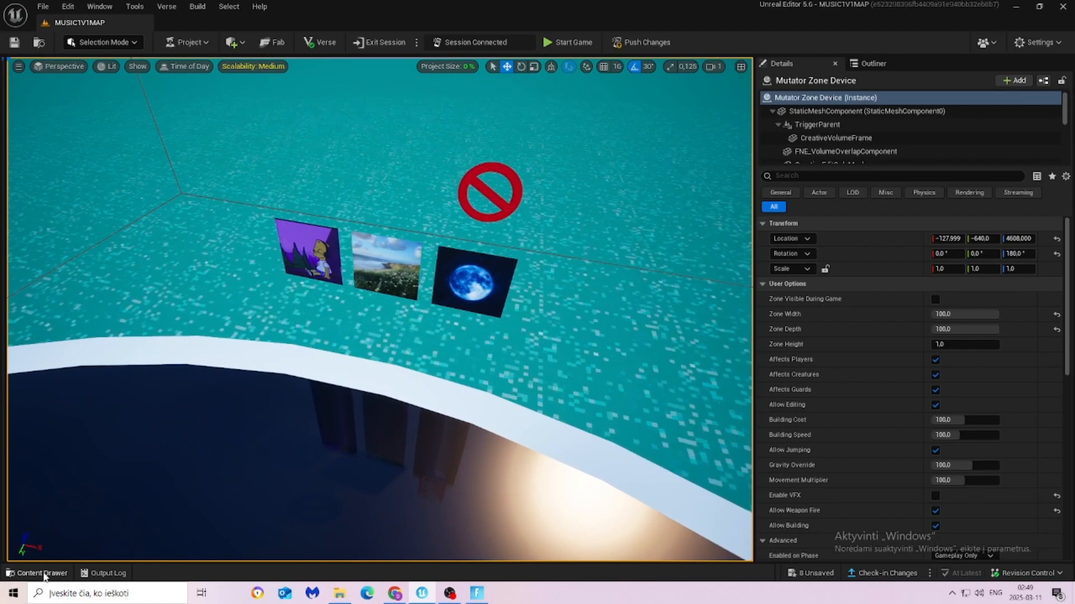
click(37, 573)
click(177, 413)
text(audi)
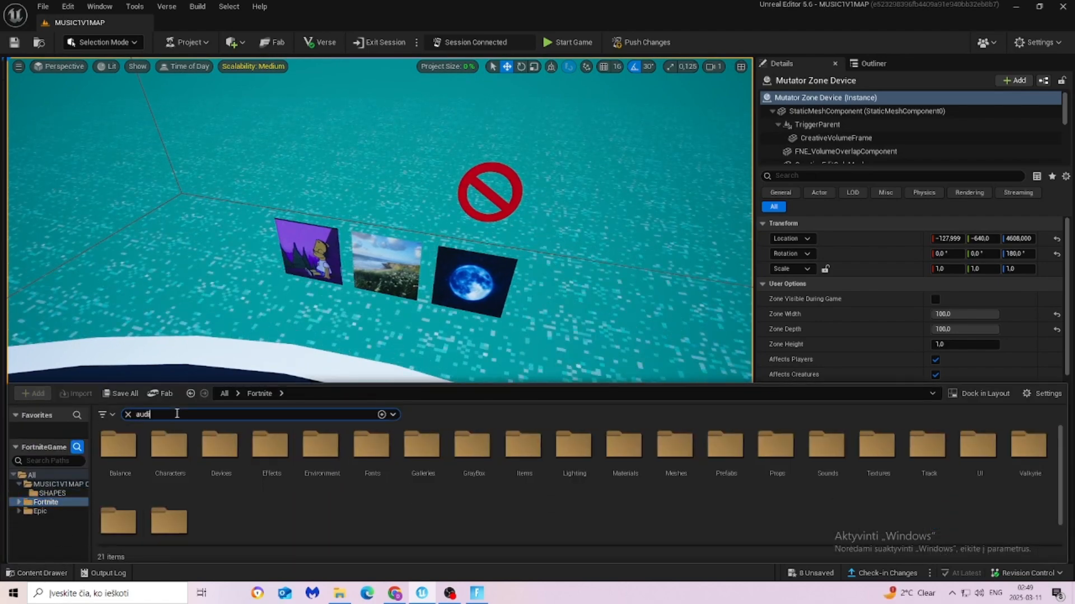
text(o)
drag(674, 313, 478, 302)
right_drag(479, 302, 353, 319)
mouse_move(466, 338)
mouse_down()
mouse_move(494, 336)
mouse_move(473, 351)
mouse_up()
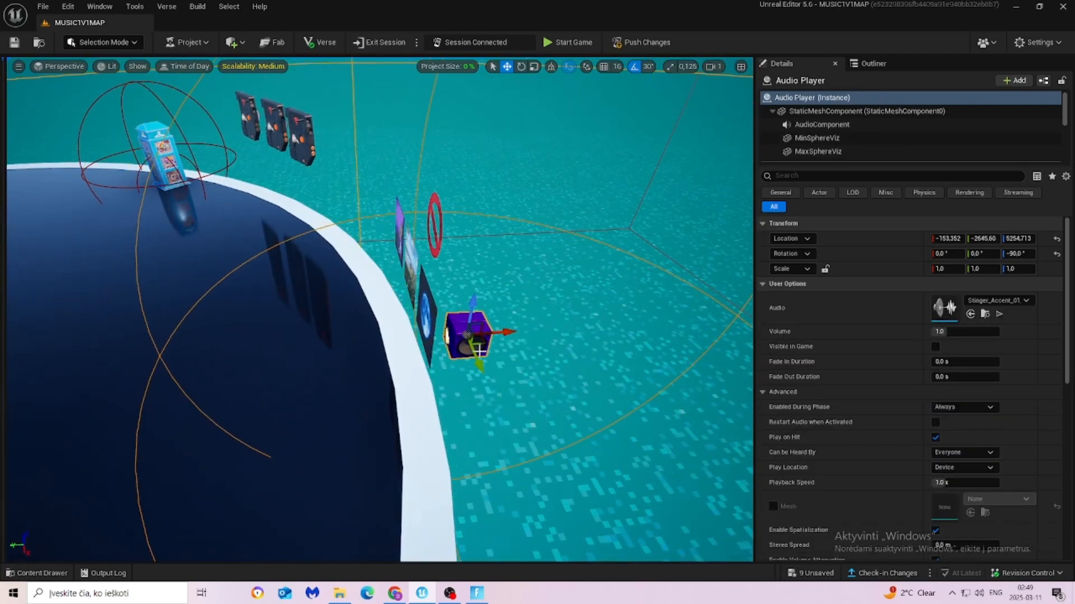
Set the Audio Player's volume to 2.0 and its audio to the mortals sound cue.
click(957, 332)
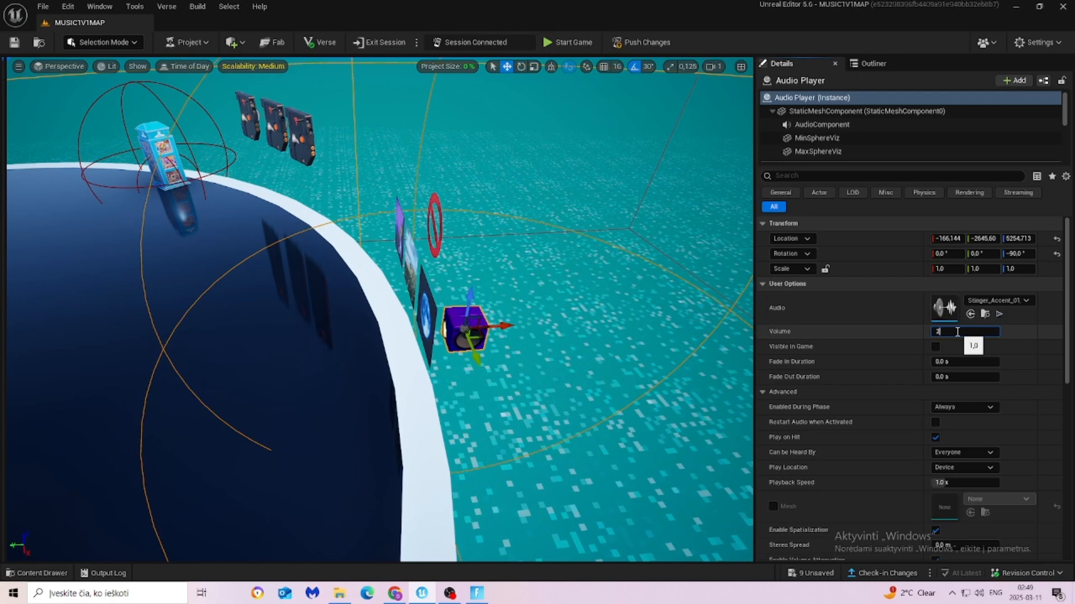
key(Return)
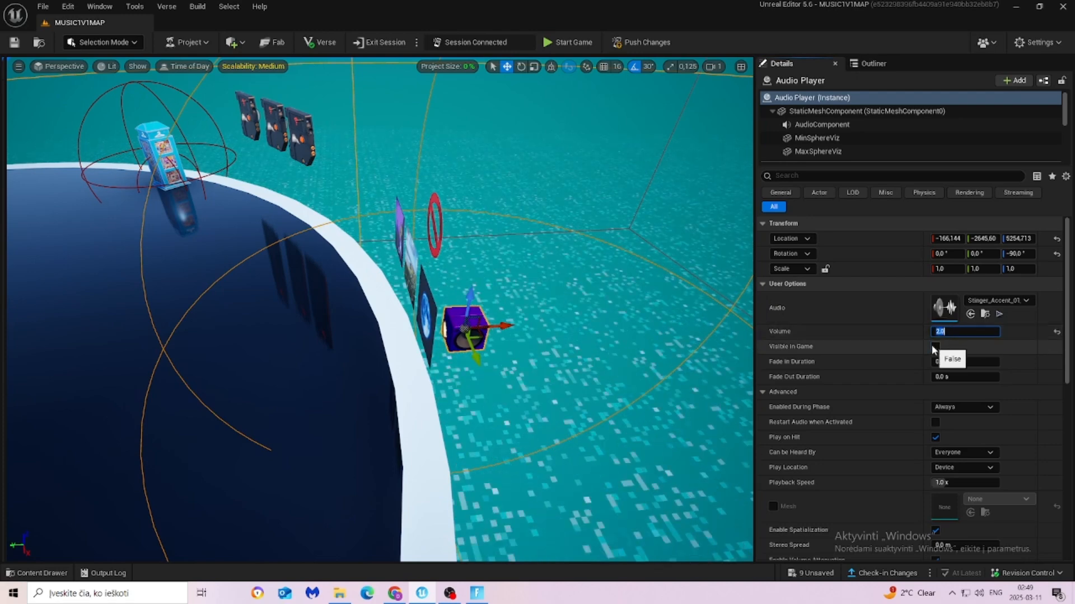
click(990, 302)
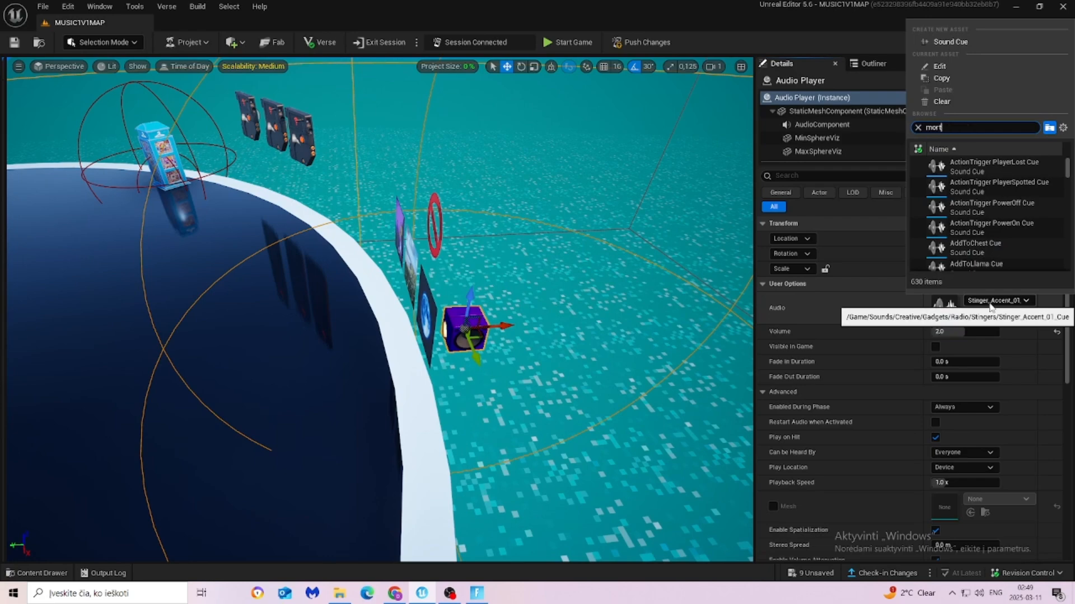
click(986, 164)
right_drag(538, 302, 565, 263)
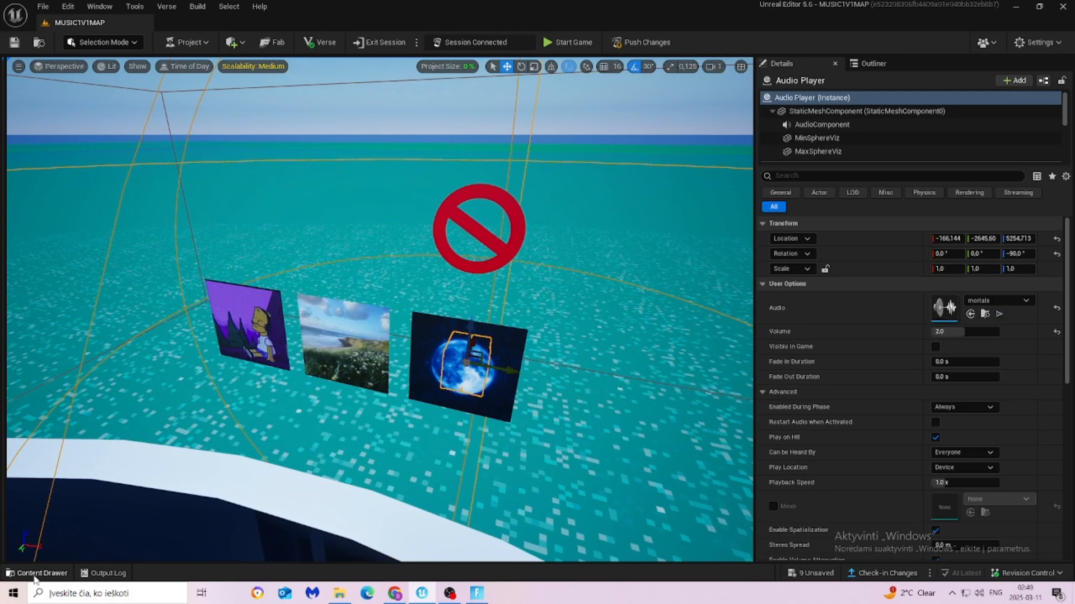
Check the project's sound assets and disable Play on Hit for the Audio Player behind the moon picture.
click(35, 574)
click(56, 484)
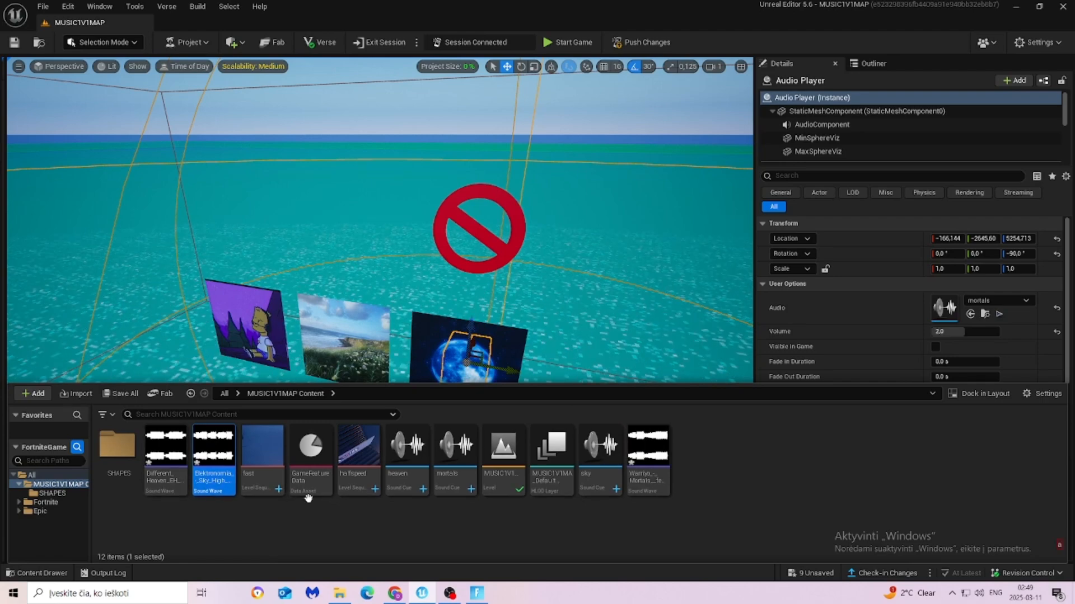
right_click(563, 335)
mouse_move(371, 352)
right_down()
mouse_move(314, 358)
mouse_move(372, 352)
right_up()
click(372, 352)
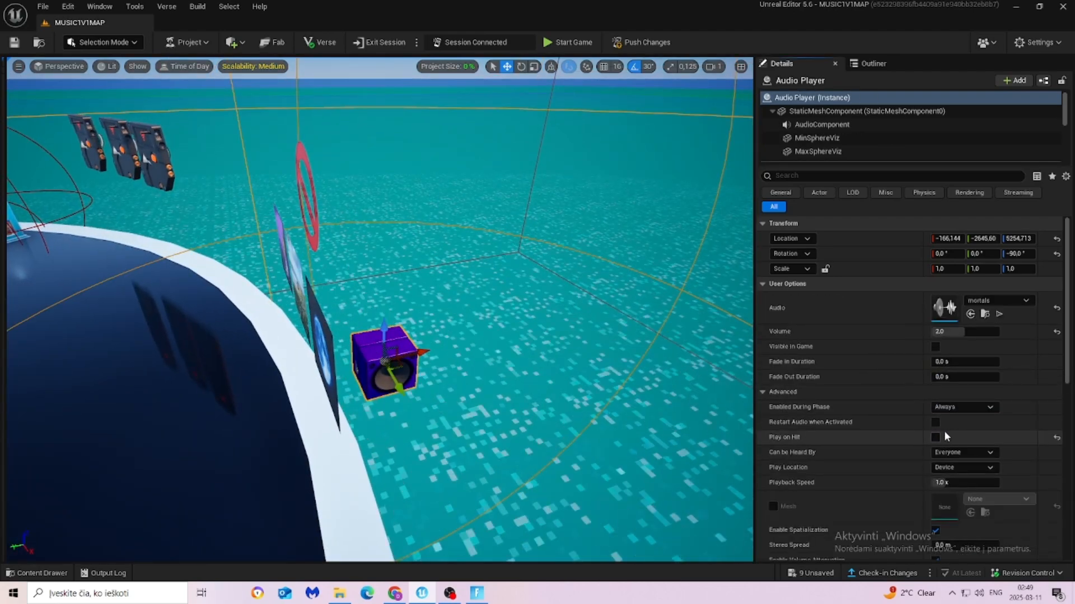
Set the Audio Player's attenuation min distance to 0 m and its attenuation falloff distance to 5000 m.
scroll(946, 435, down, 2)
scroll(956, 434, down, 2)
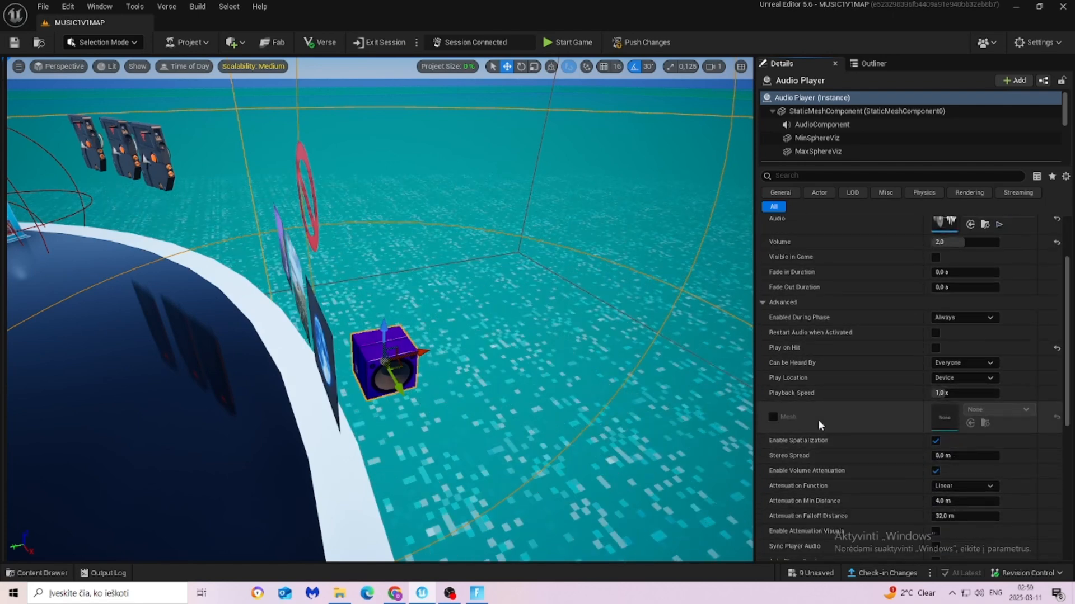
scroll(846, 428, down, 1)
click(960, 430)
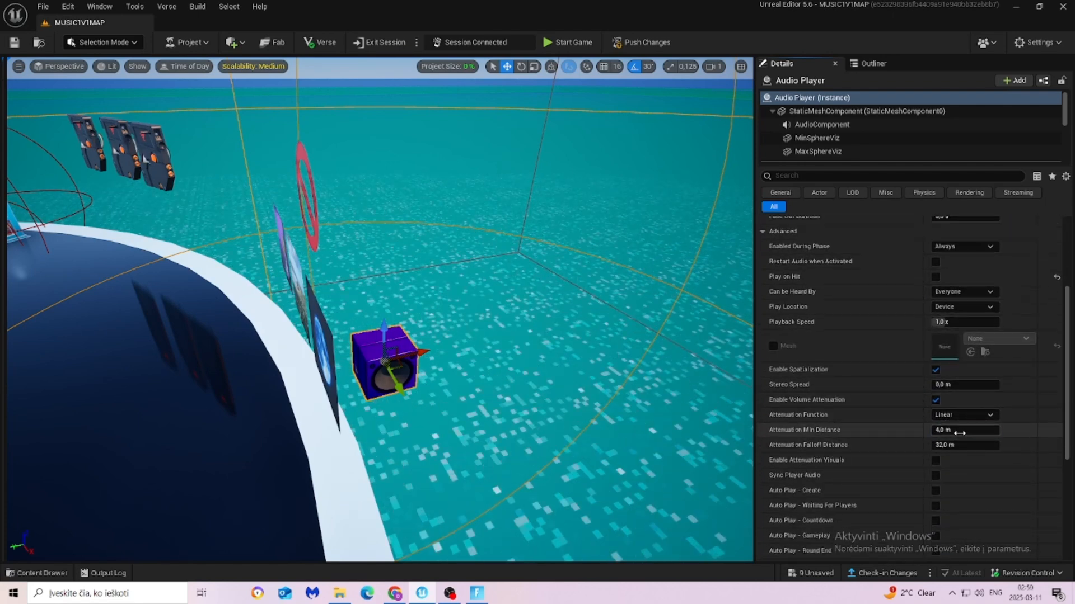
click(955, 446)
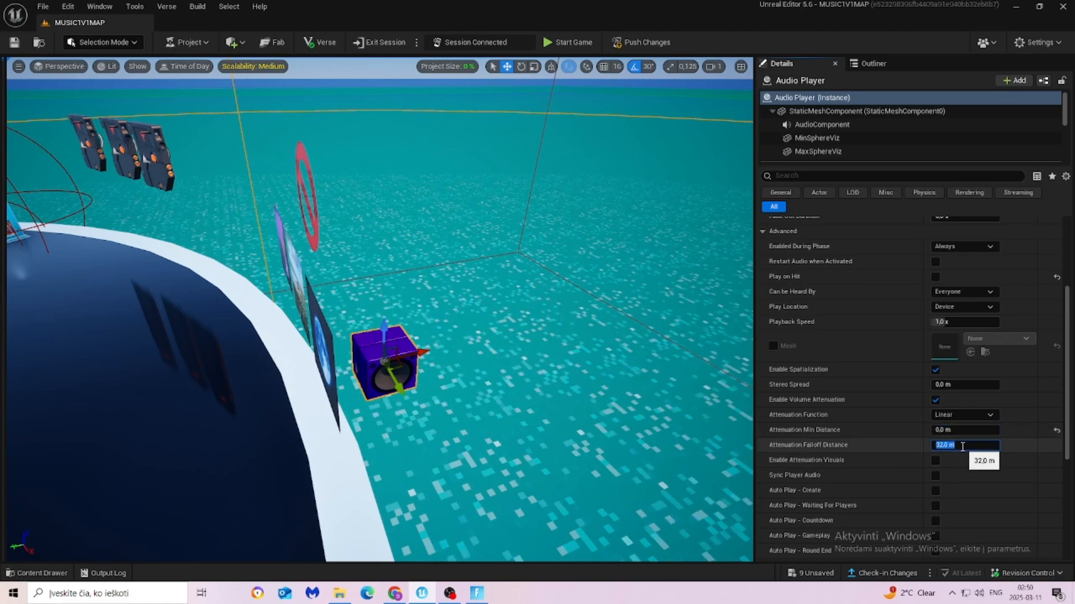
text(5000)
key(Return)
Duplicate the Audio Player twice, placing one copy behind the landscape picture and one behind the cartoon picture.
click(511, 350)
right_drag(489, 356, 313, 336)
click(395, 360)
alt+drag(341, 367, 463, 371)
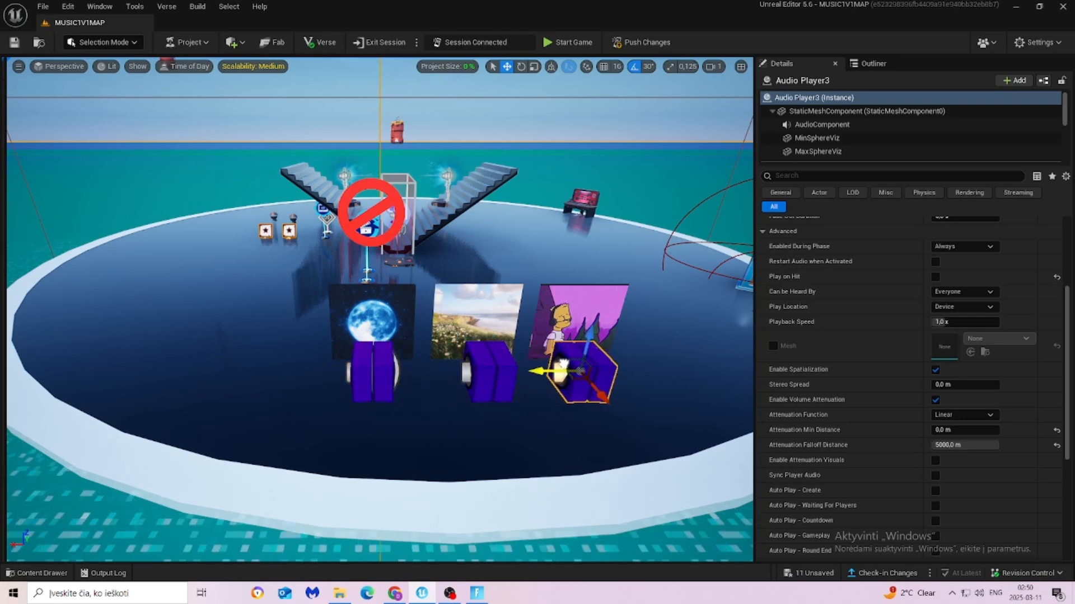
Set the audio of the Audio Player behind the landscape picture to the sky sound cue.
click(485, 371)
right_drag(486, 371, 537, 347)
scroll(929, 313, up, 4)
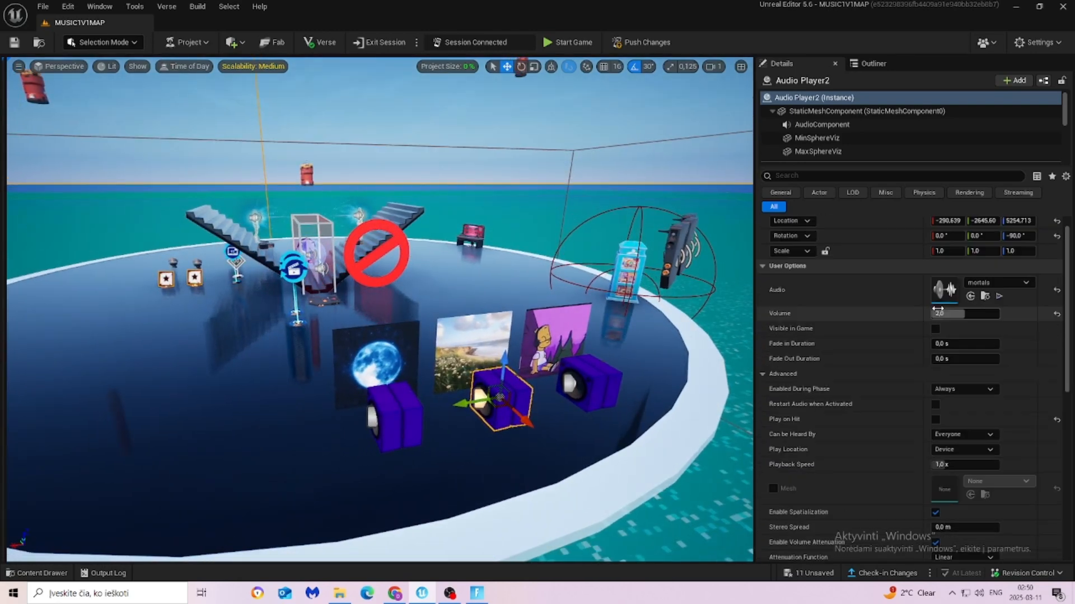
click(994, 282)
text(sky)
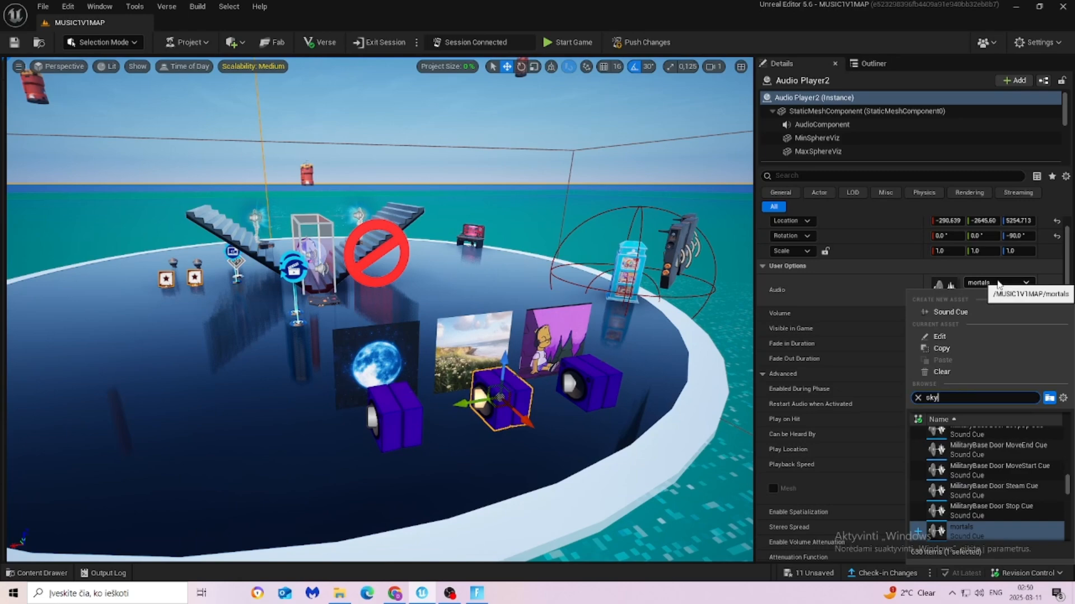
click(972, 459)
mouse_move(560, 358)
right_down()
mouse_move(616, 361)
mouse_move(571, 364)
right_up()
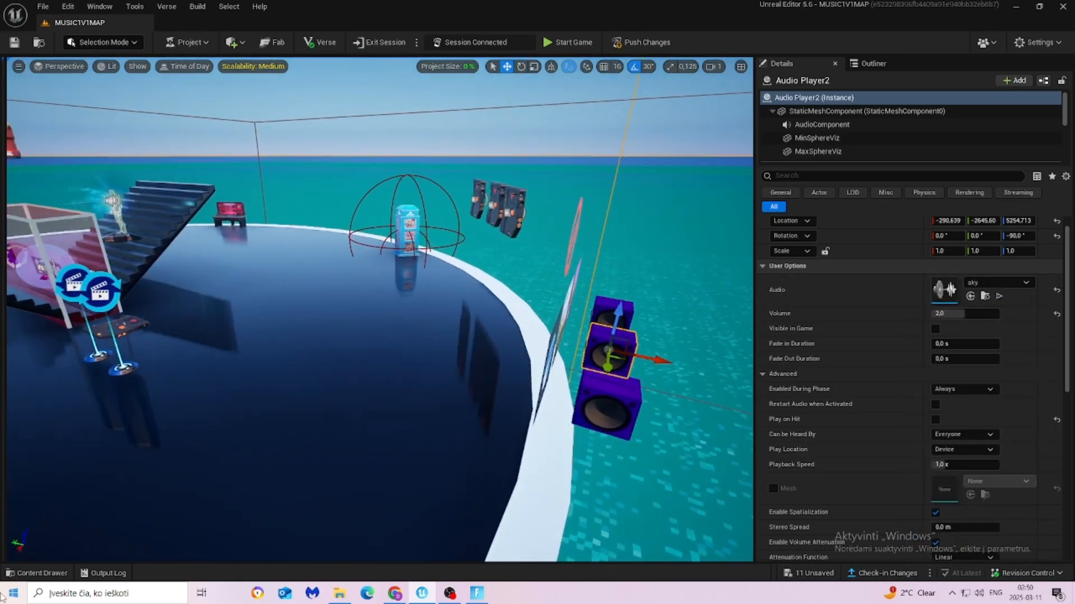
Set the audio of the Audio Player behind the cartoon picture to the heaven sound cue.
click(33, 573)
right_drag(447, 313, 532, 314)
click(431, 314)
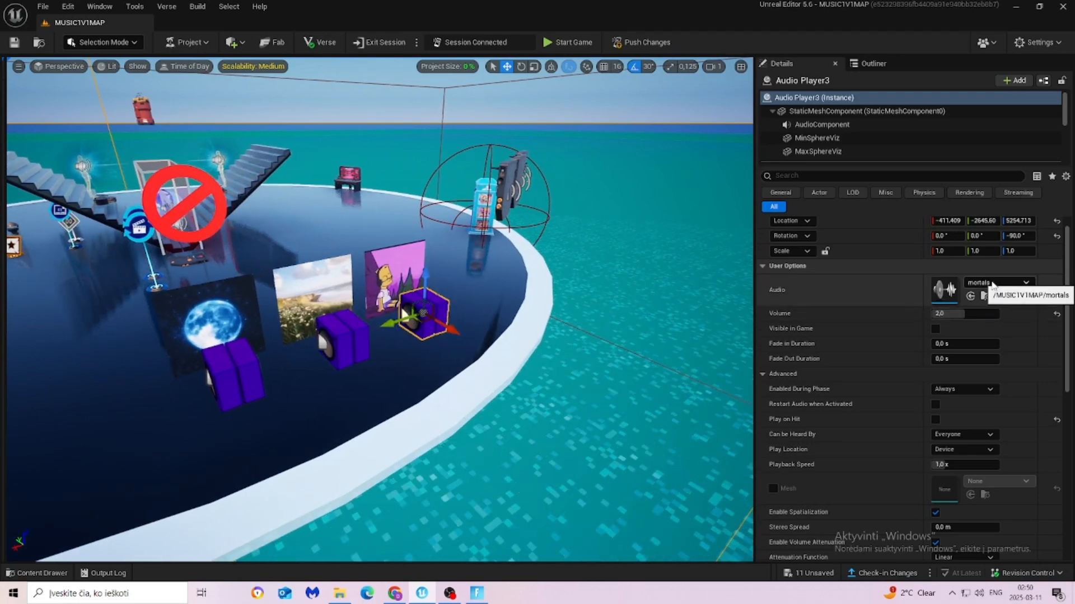
click(992, 282)
text(heav)
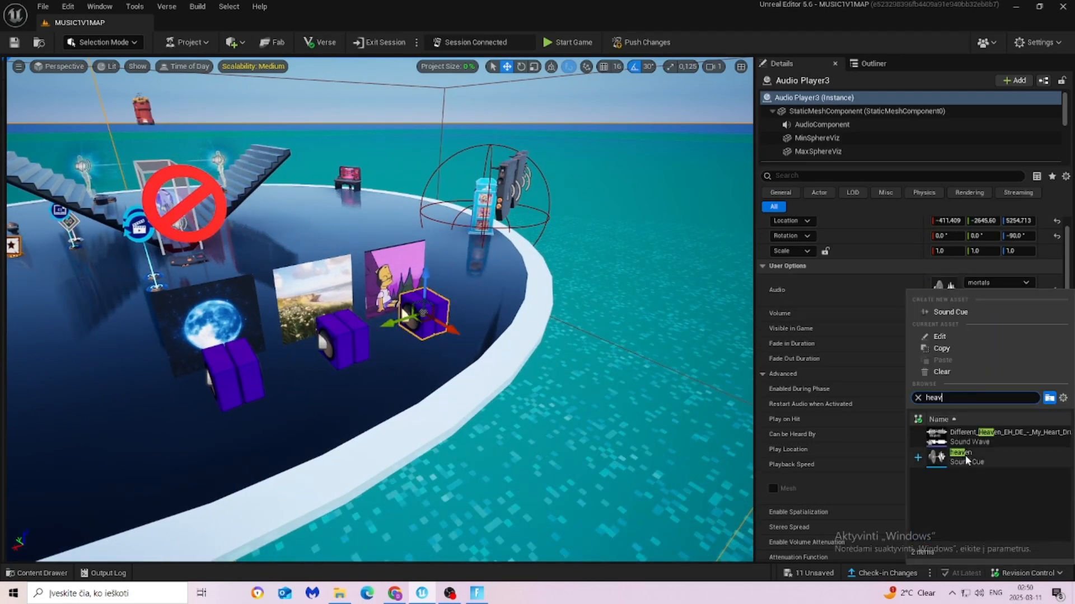
click(965, 456)
Search the Fortnite content for "trigg", place a Trigger device near the platform edge and rotate it -90° to stand upright.
click(662, 486)
right_drag(662, 486, 273, 488)
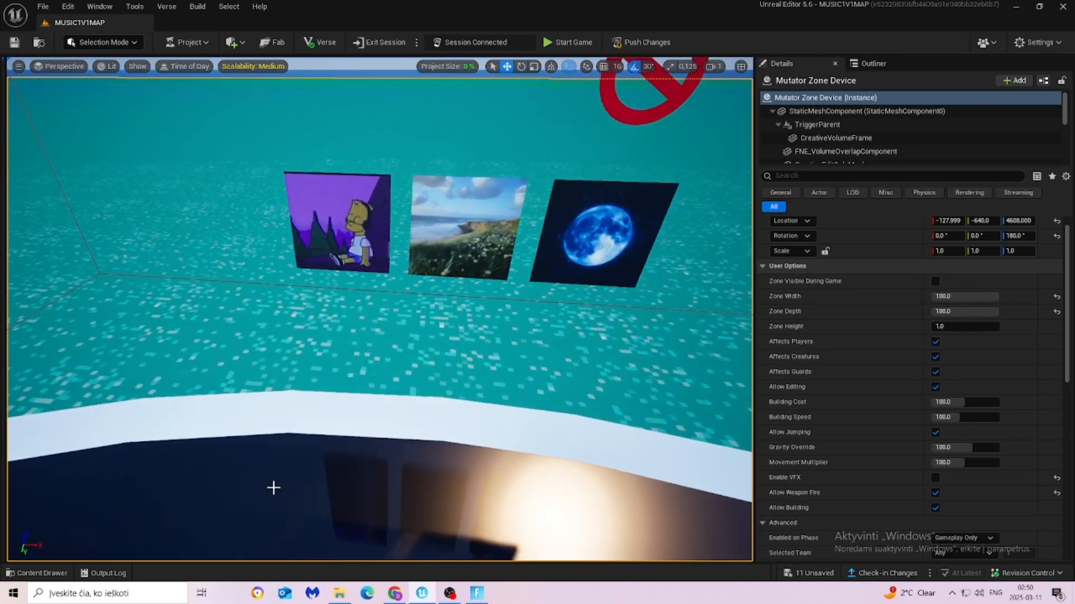
click(37, 573)
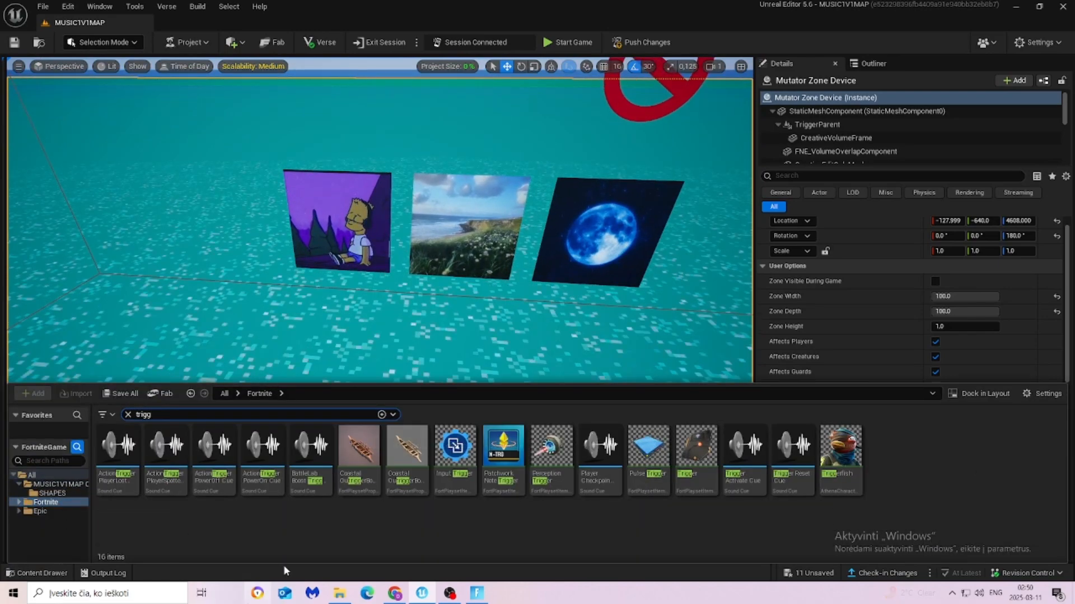
drag(505, 303, 359, 439)
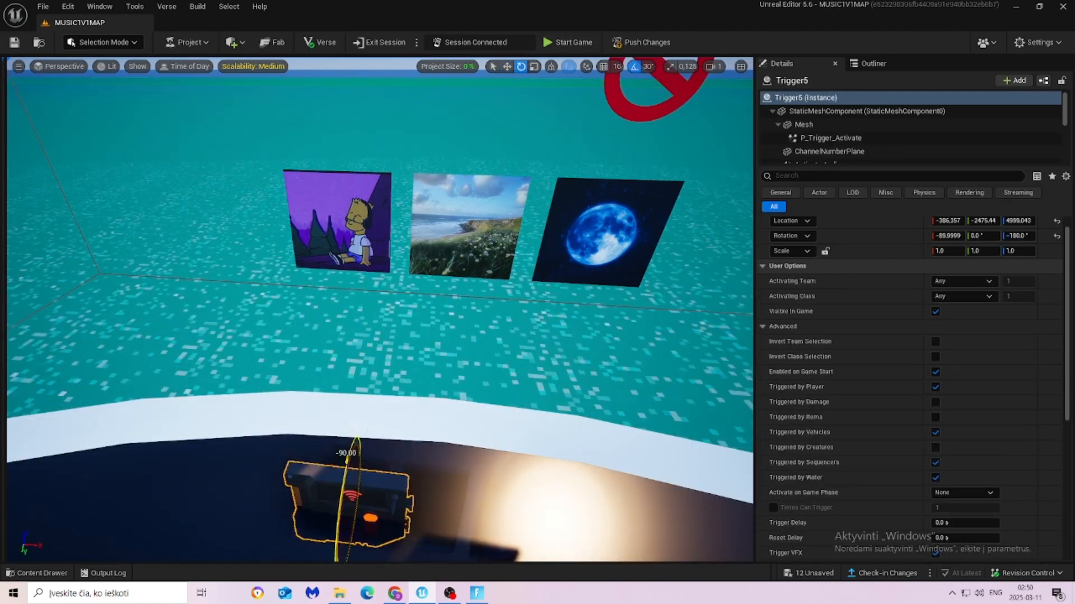
Raise the upright trigger and move it directly in front of the cartoon picture.
drag(361, 357, 354, 226)
right_drag(355, 227, 157, 235)
drag(349, 296, 414, 295)
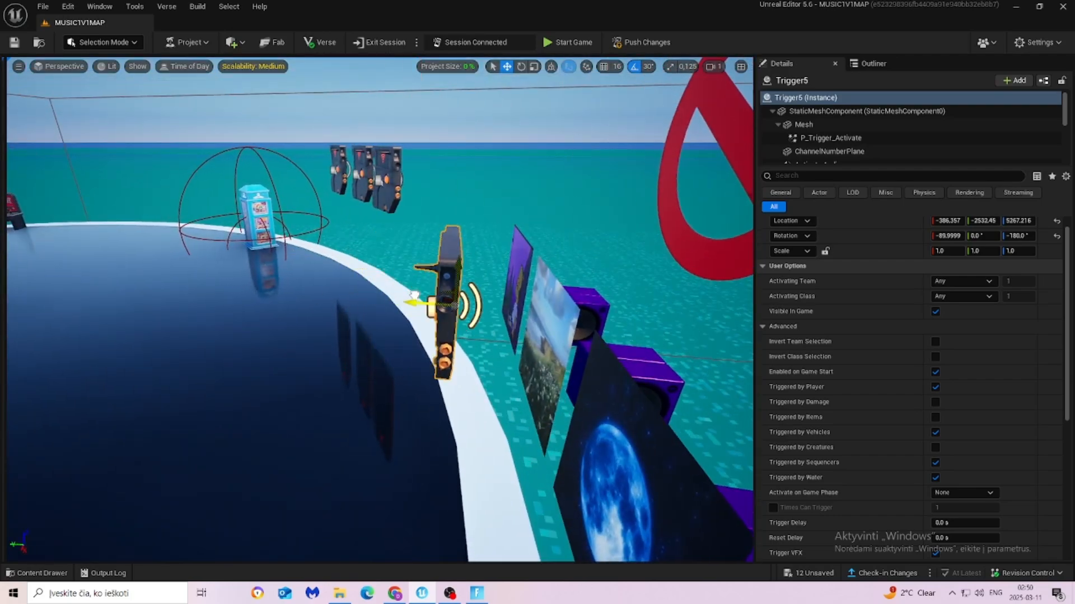
right_drag(480, 290, 502, 300)
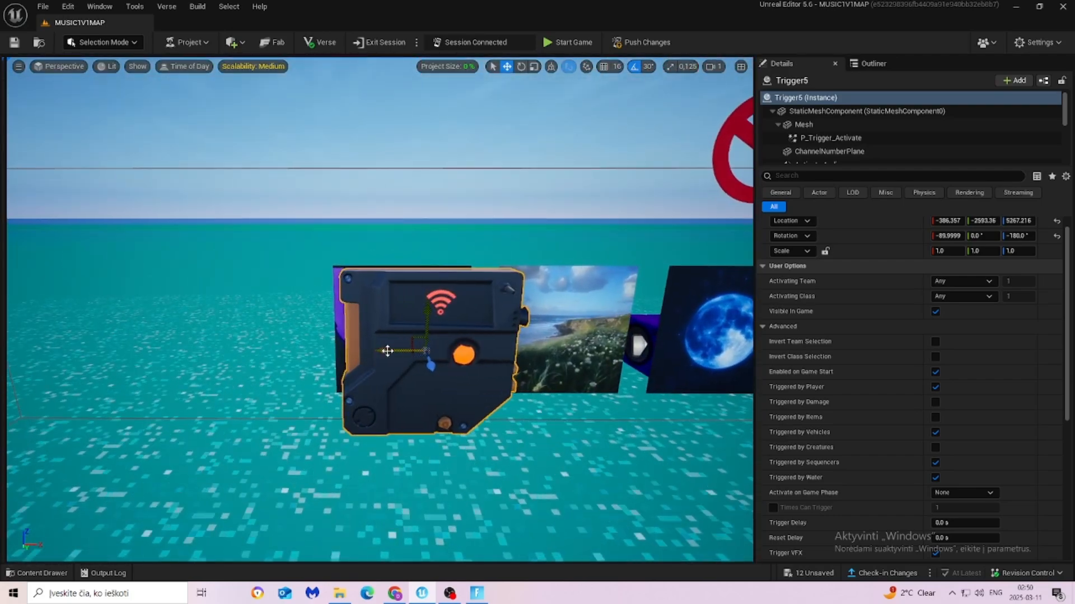
drag(389, 351, 358, 350)
right_drag(367, 351, 319, 353)
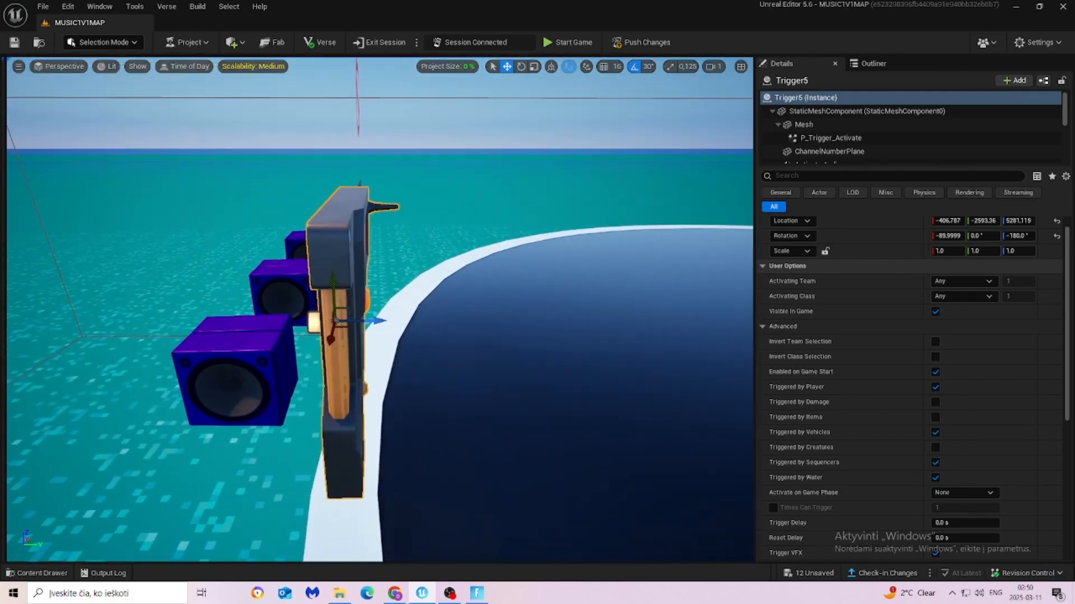
drag(377, 323, 408, 323)
Scale the trigger to about 0.85 by 0.77 and nudge it upward to cover the cartoon picture.
click(534, 66)
right_drag(392, 283, 400, 284)
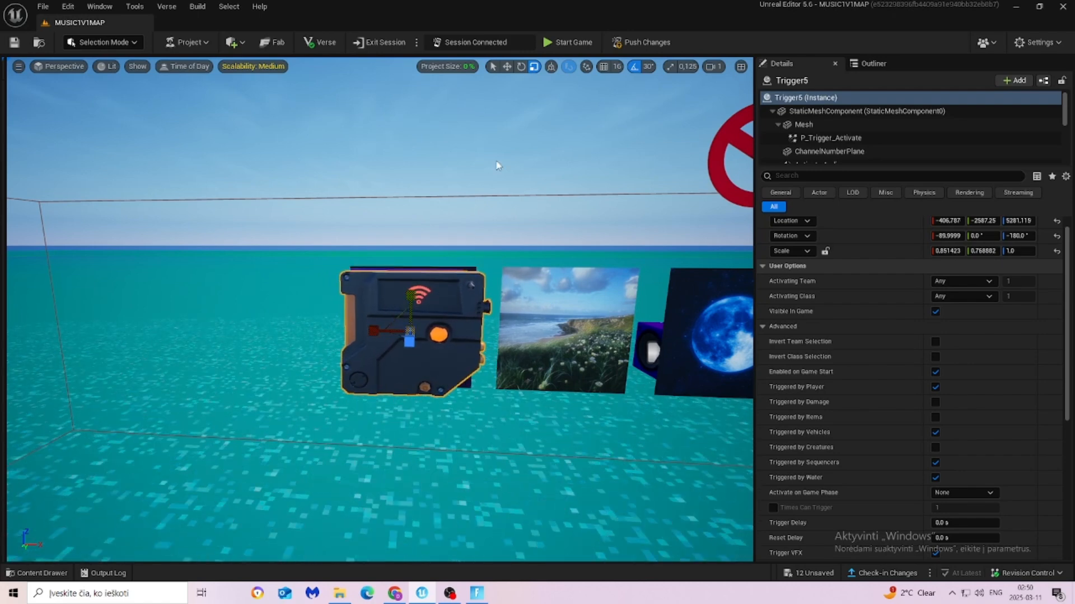
drag(411, 305, 412, 295)
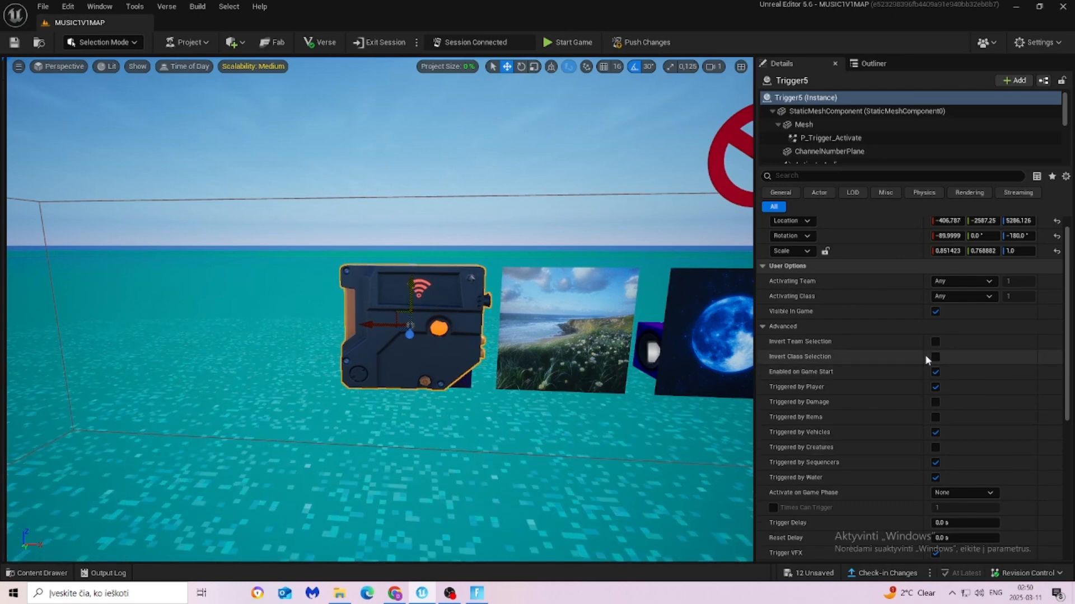
Hide the trigger in game and make damage its only activator, disabling player, vehicles, sequencers and water.
click(936, 312)
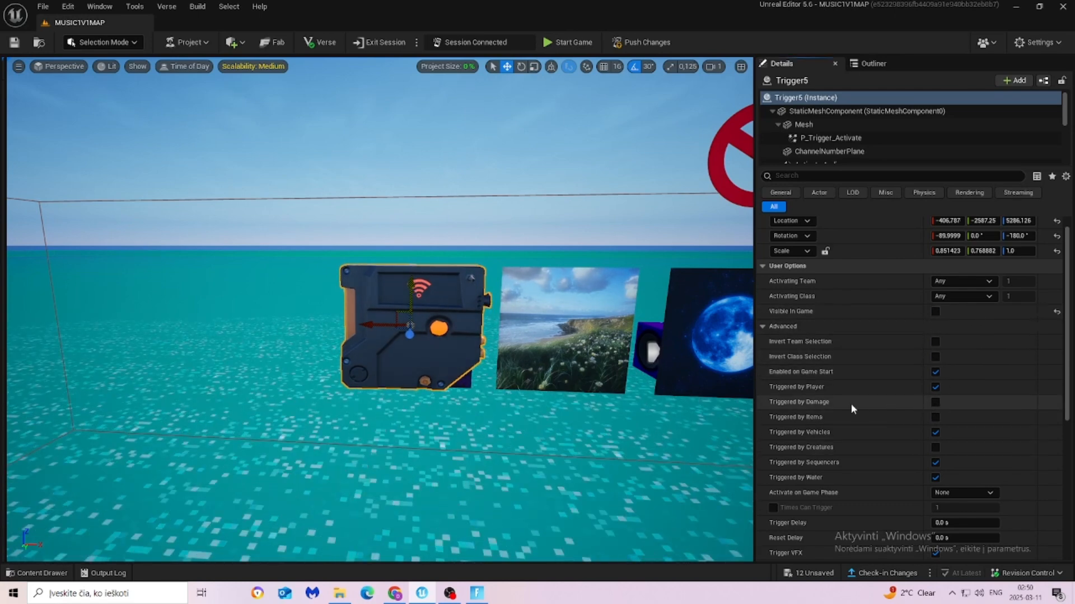
click(935, 402)
click(935, 387)
click(935, 432)
click(935, 462)
click(937, 477)
scroll(938, 472, down, 3)
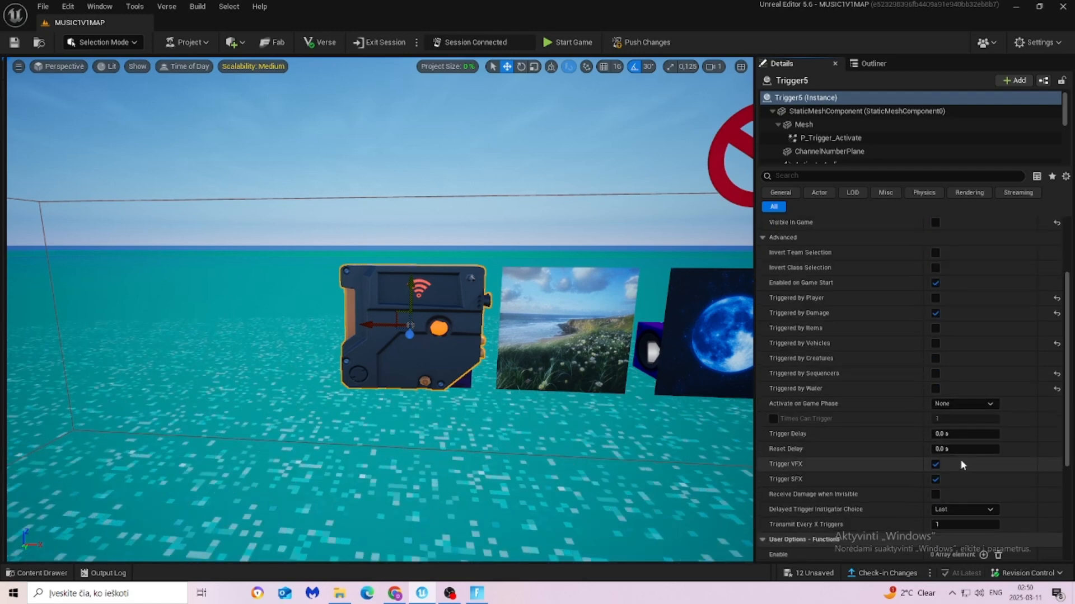
Enable Receive Damage when Invisible, disable Trigger VFX and Trigger SFX, and save all unsaved content.
click(936, 496)
click(935, 465)
click(935, 479)
click(810, 572)
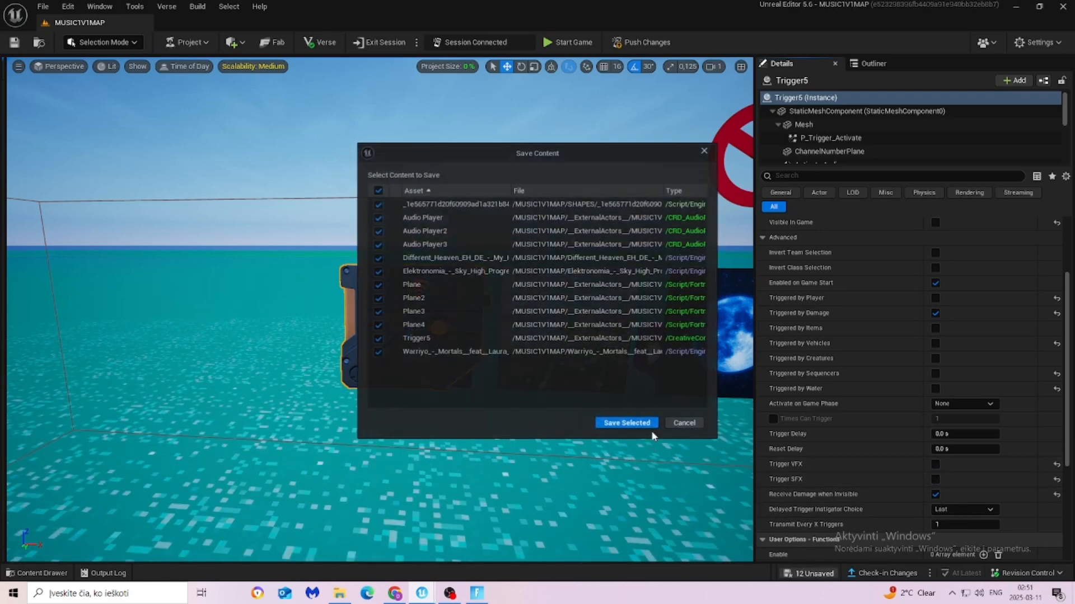
click(619, 423)
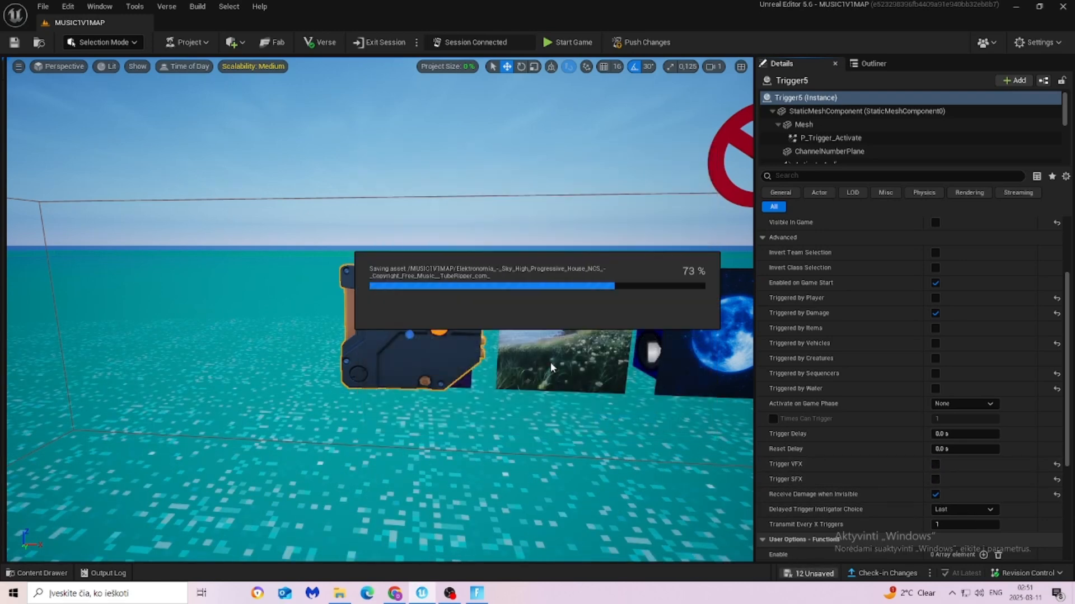
Duplicate the trigger three times, placing copies over the landscape picture, the moon picture and the prohibition sign.
right_drag(556, 360, 593, 353)
key(s)
key(w)
mouse_move(478, 353)
right_down()
mouse_move(464, 341)
mouse_move(478, 353)
right_up()
key(w)
key(ctrl+d)
drag(311, 318, 513, 324)
key(ctrl+d)
right_drag(554, 288, 605, 288)
drag(445, 293, 449, 173)
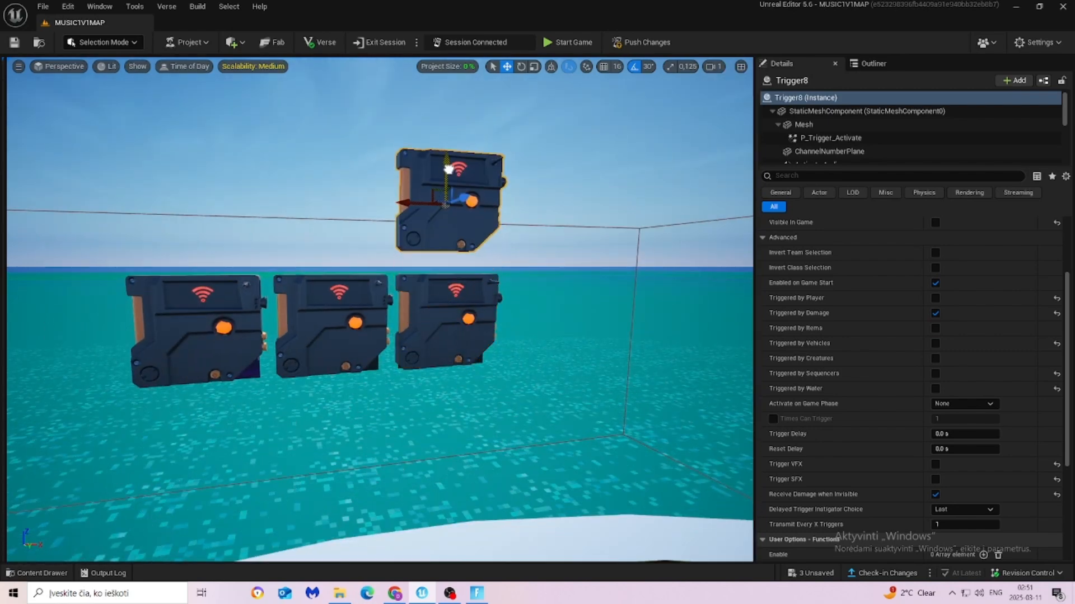
click(560, 166)
Switch to the running Fortnite session and fly over to the four new triggers.
mouse_move(560, 166)
right_down()
mouse_move(570, 166)
mouse_move(562, 173)
right_up()
key(w)
key(alt+Tab)
key(space)
key(space)
key(w)
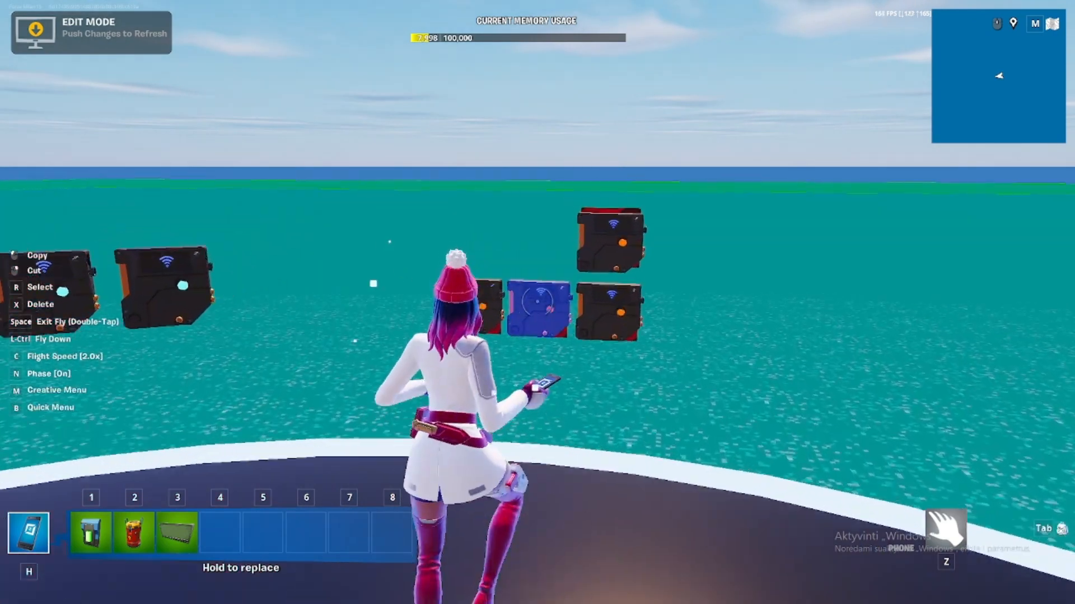
key(w)
key(s)
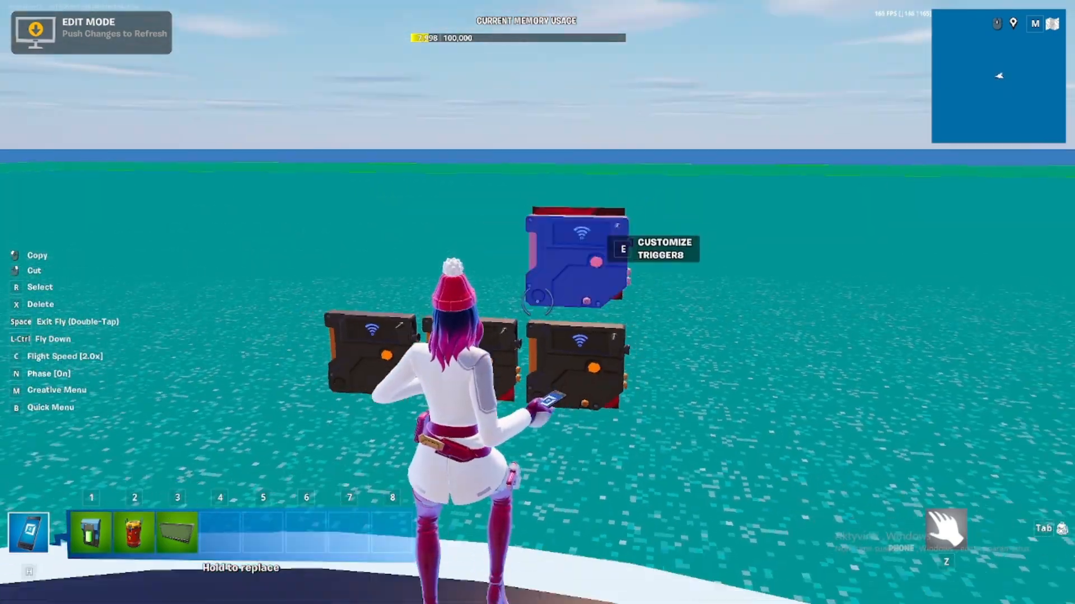
key(s)
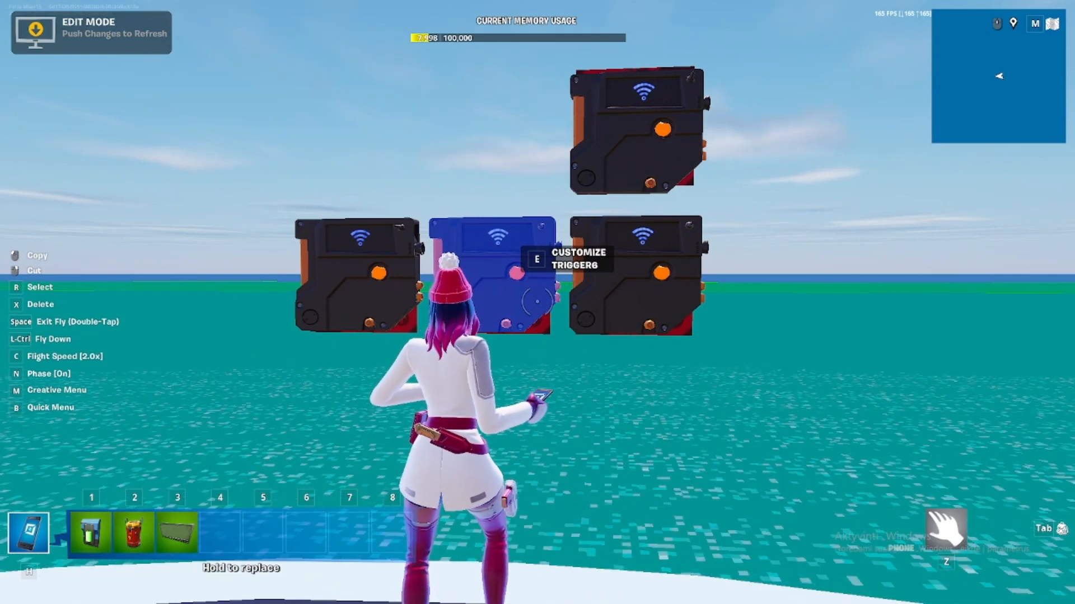
key(s)
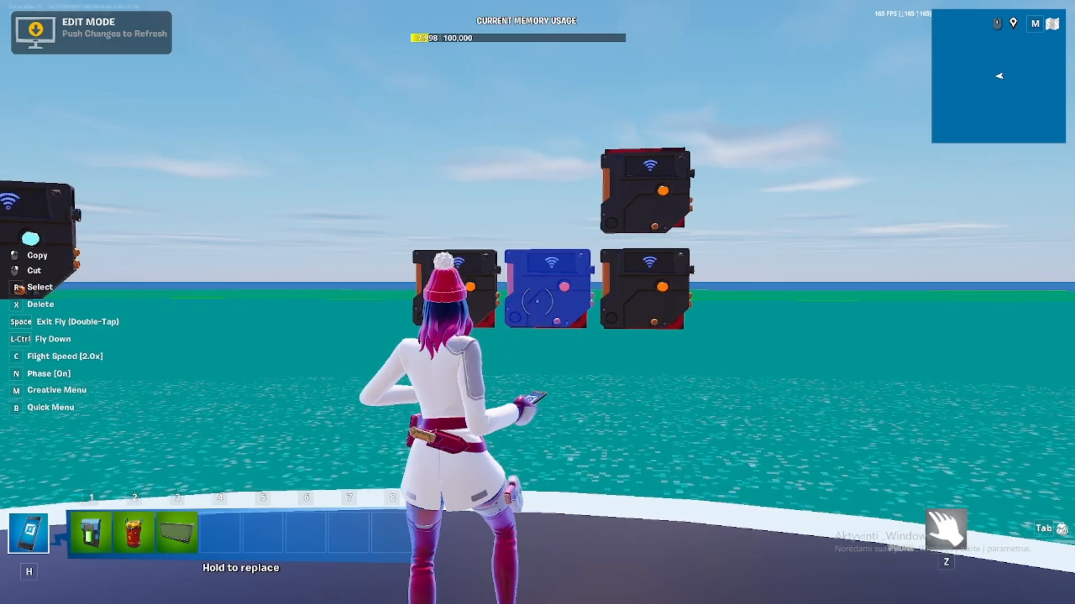
Set the moon picture's trigger, Trigger7, to send its On Triggered event to Audio Player with the Play function.
key(w)
key(space)
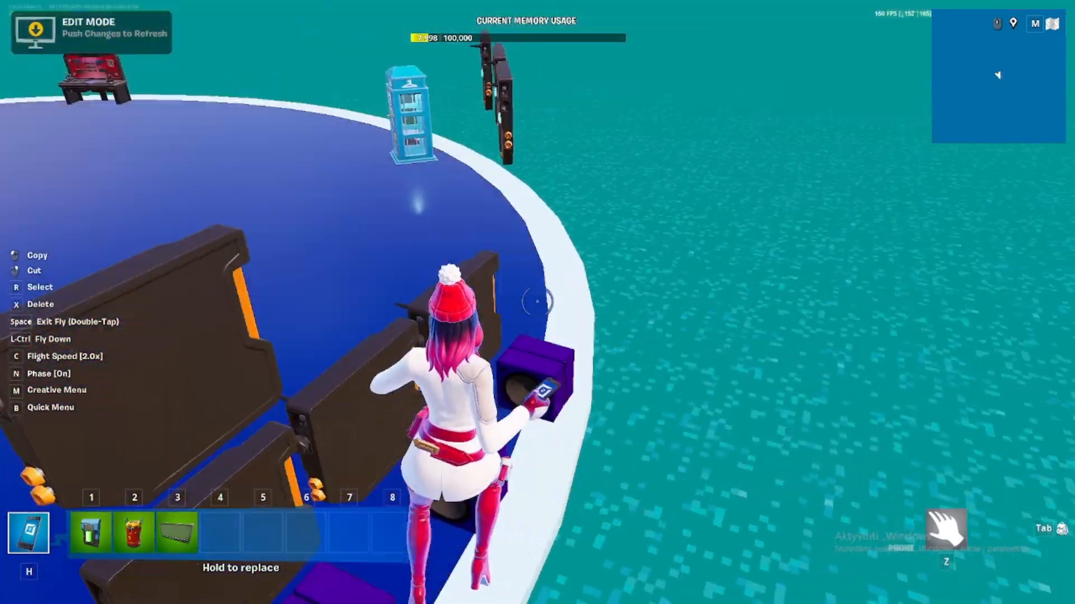
key(s)
key(a)
key(ctrl)
key(w)
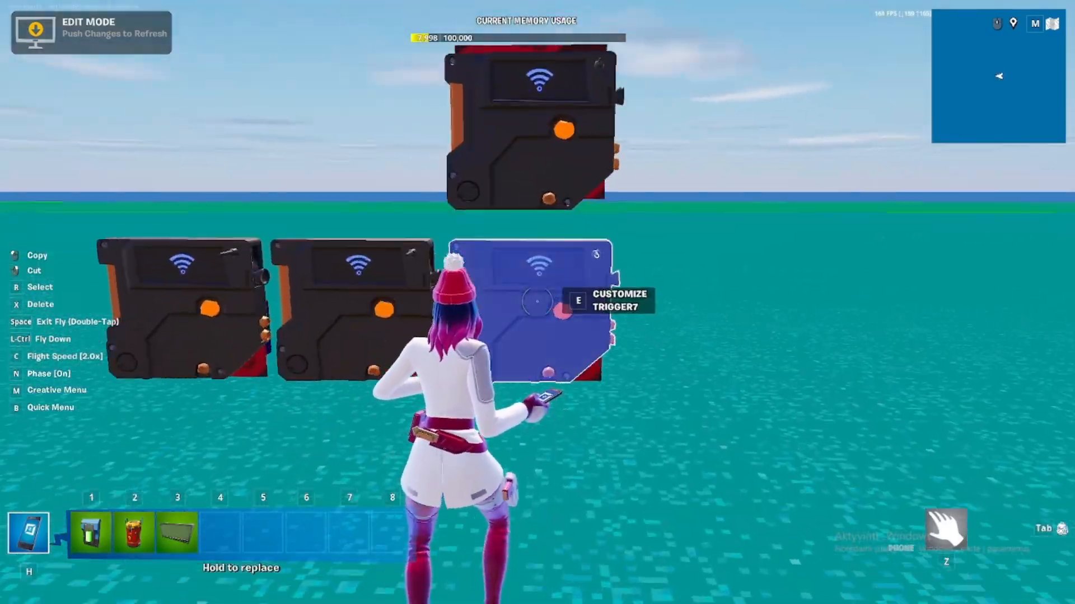
key(e)
click(450, 136)
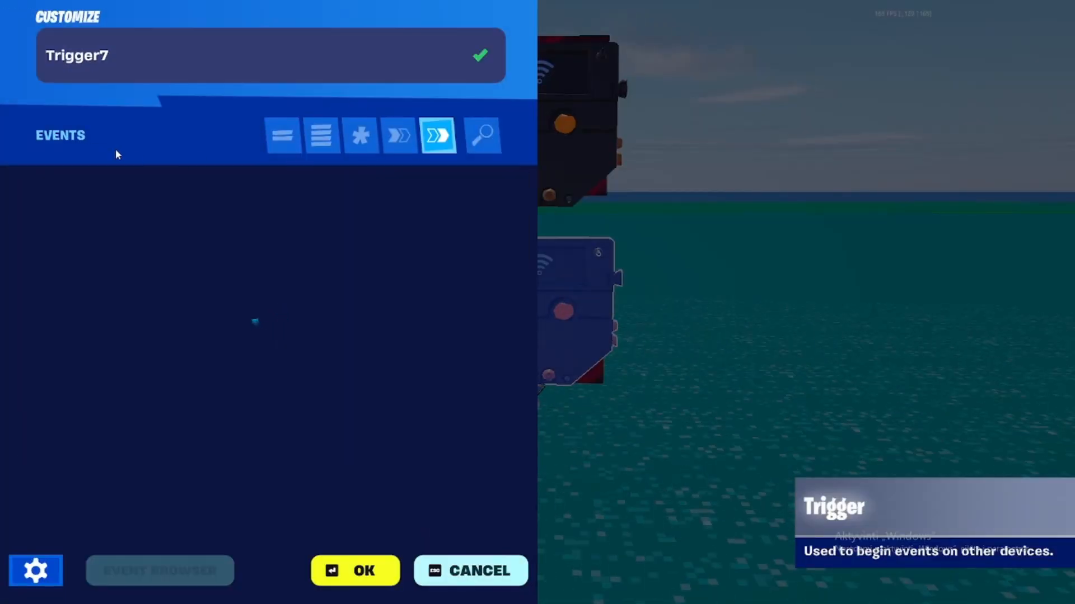
click(470, 194)
click(635, 234)
text(audio)
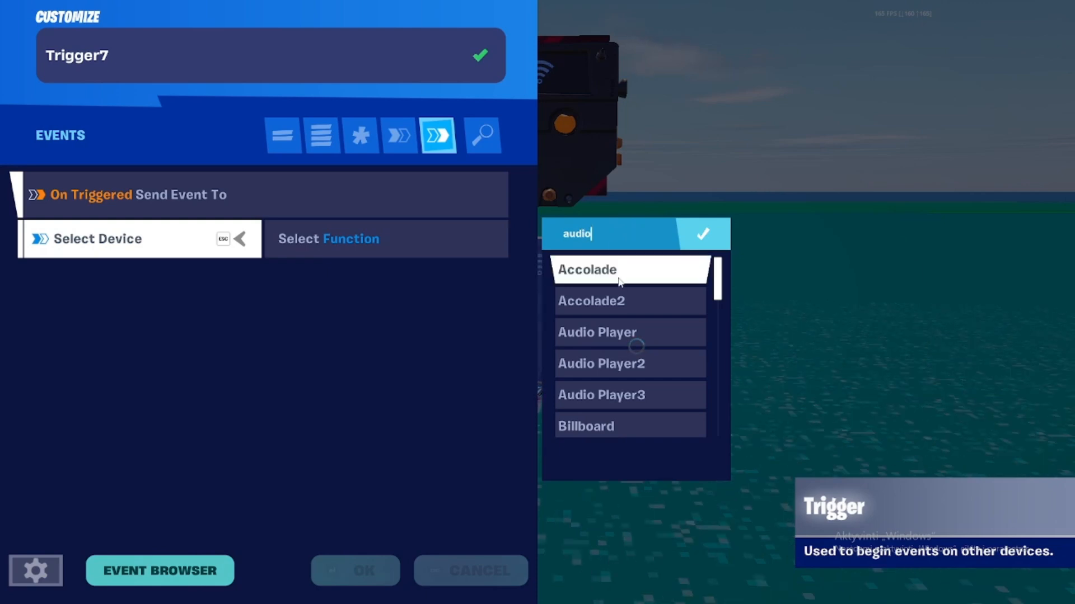
key(Return)
click(619, 274)
click(391, 252)
click(582, 270)
Add Stop events for Audio Player2 and Audio Player3 to Trigger7 and confirm the device settings.
click(140, 279)
click(610, 340)
click(396, 283)
click(588, 341)
click(140, 319)
click(619, 414)
click(336, 322)
click(593, 379)
click(359, 582)
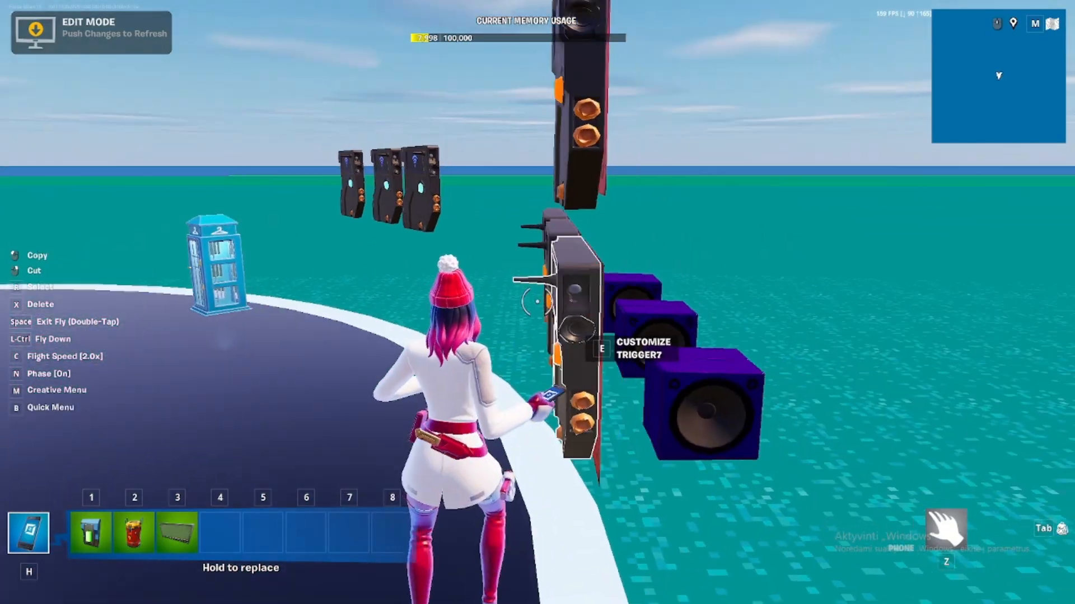
Make Trigger6 over the landscape picture play Audio Player2 when triggered.
key(w)
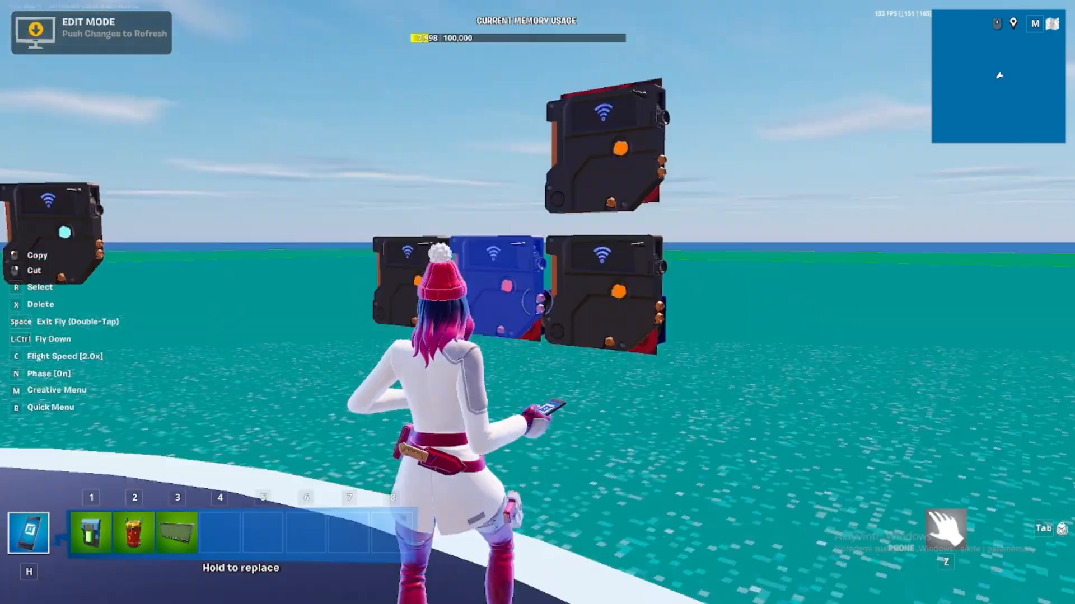
key(e)
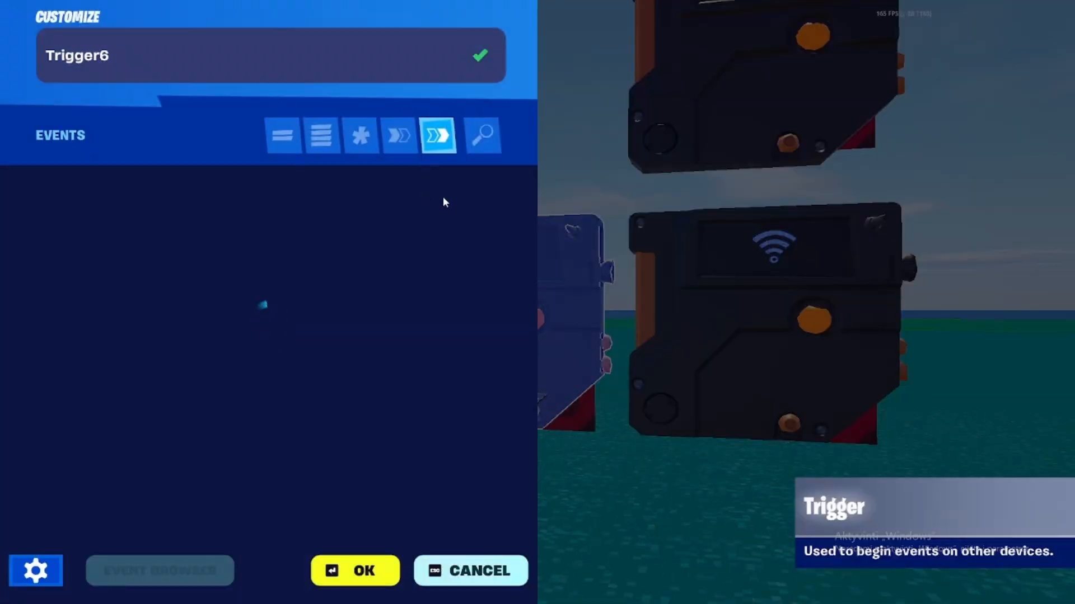
click(470, 197)
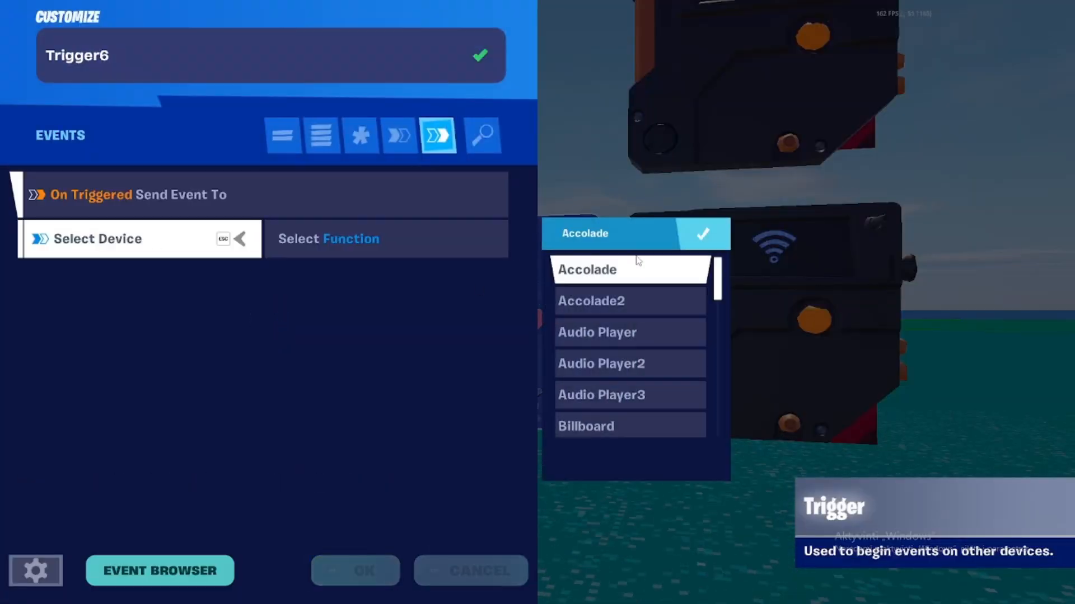
text(audio)
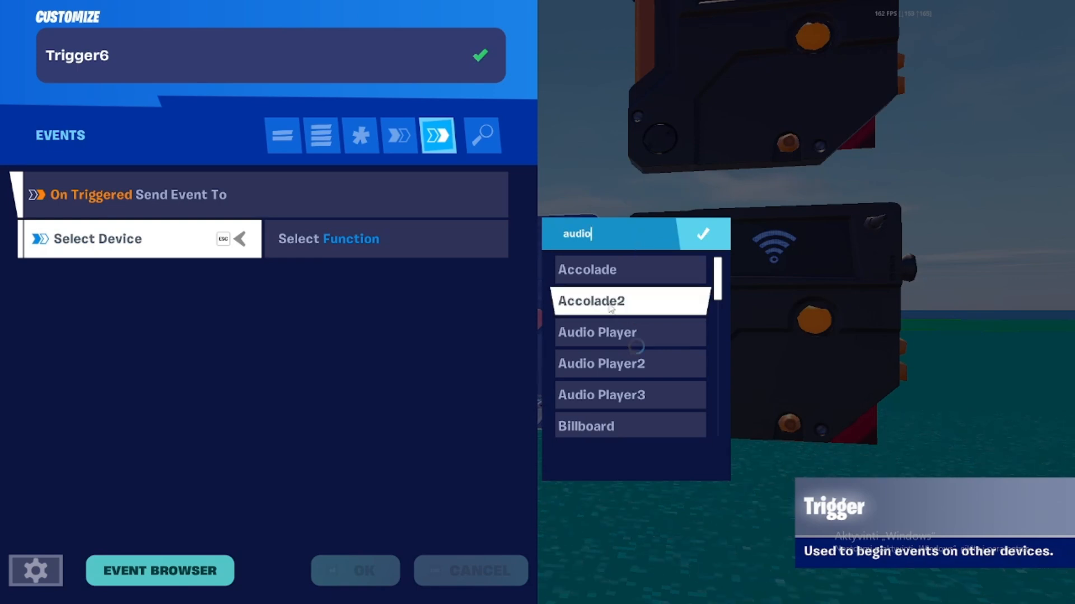
click(601, 364)
click(587, 270)
Add Stop events for Audio Player and Audio Player3 to Trigger6 and confirm the device settings.
click(211, 292)
click(593, 309)
click(627, 347)
click(211, 319)
click(610, 414)
click(427, 318)
click(627, 379)
click(341, 581)
Make Trigger5 over the purple cartoon picture play Audio Player3 when triggered.
key(e)
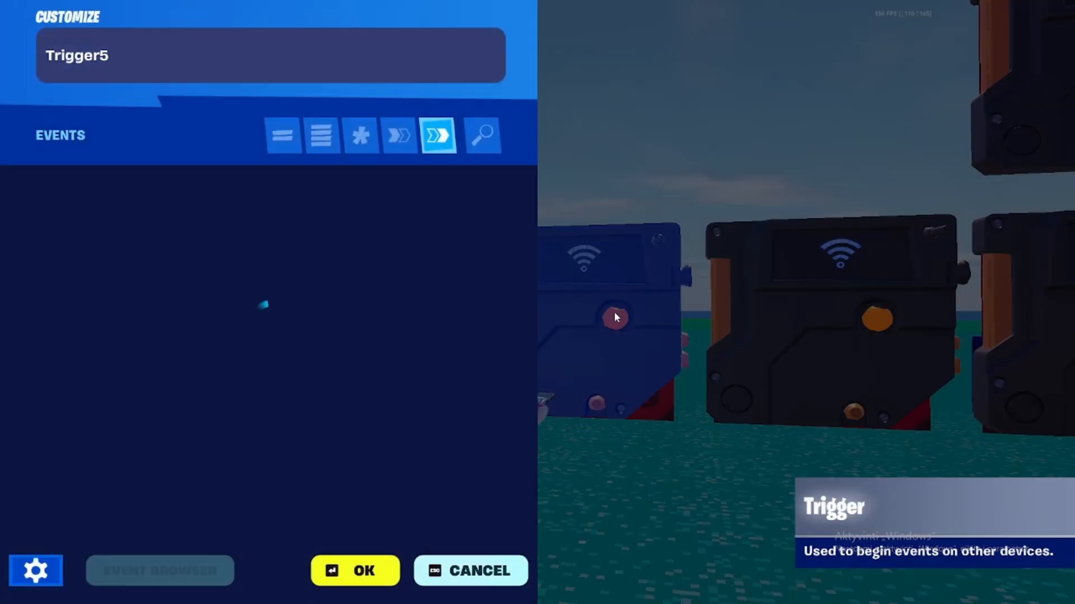
click(135, 241)
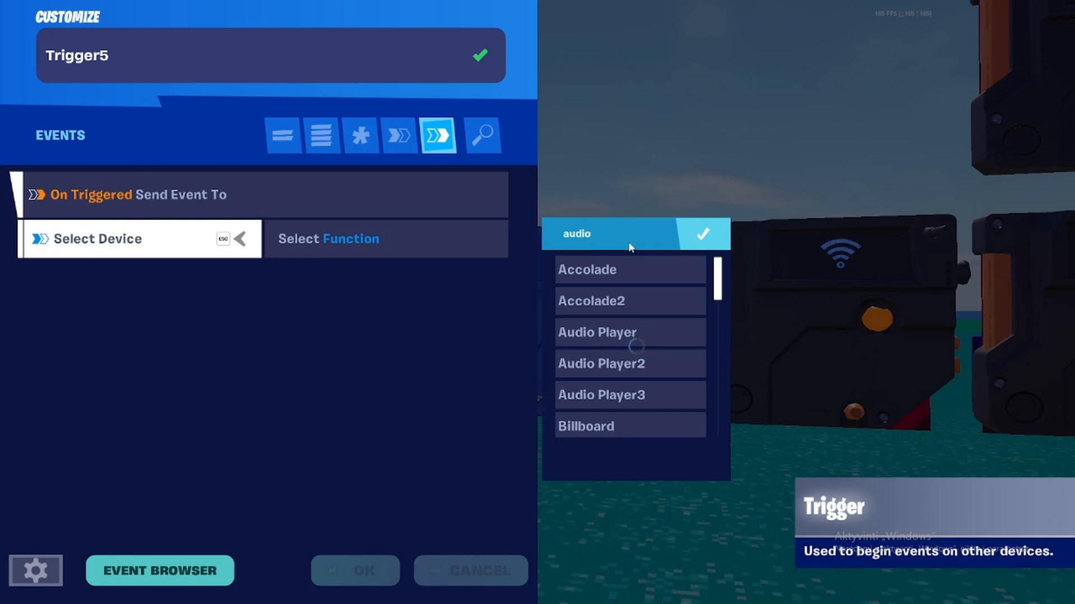
scroll(615, 279, down, 3)
click(557, 305)
click(560, 270)
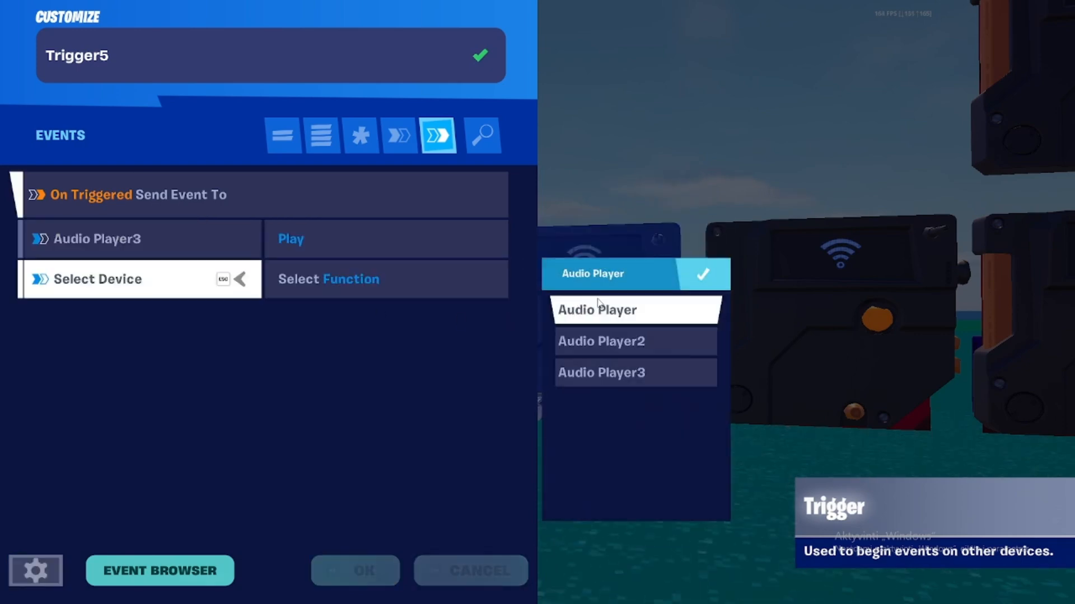
Add Stop events for Audio Player and Audio Player2 to Trigger5 and confirm the device settings.
click(602, 308)
click(625, 351)
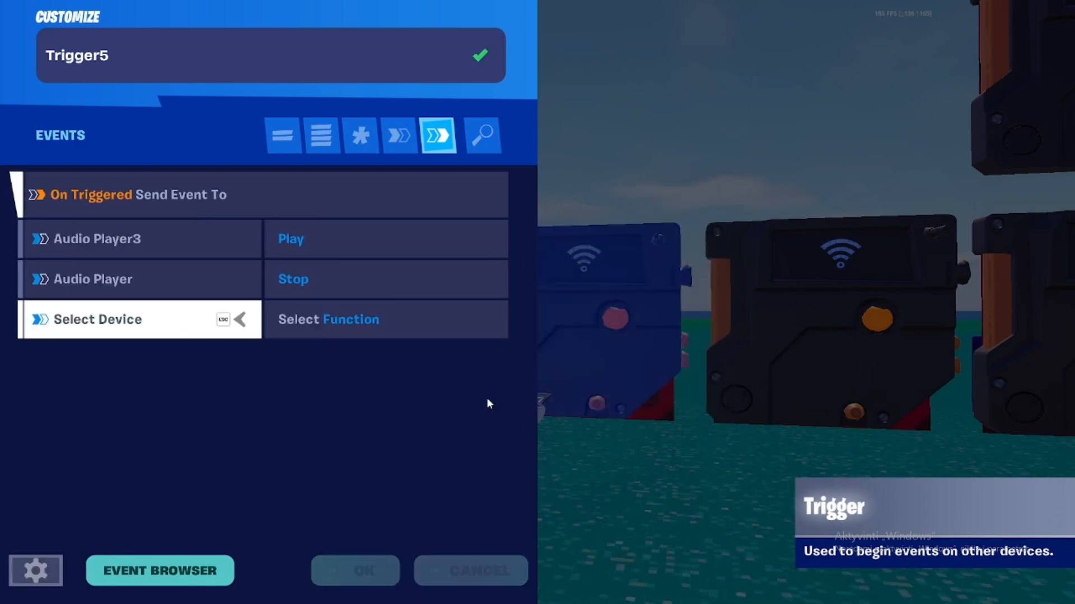
click(602, 381)
click(576, 382)
click(347, 568)
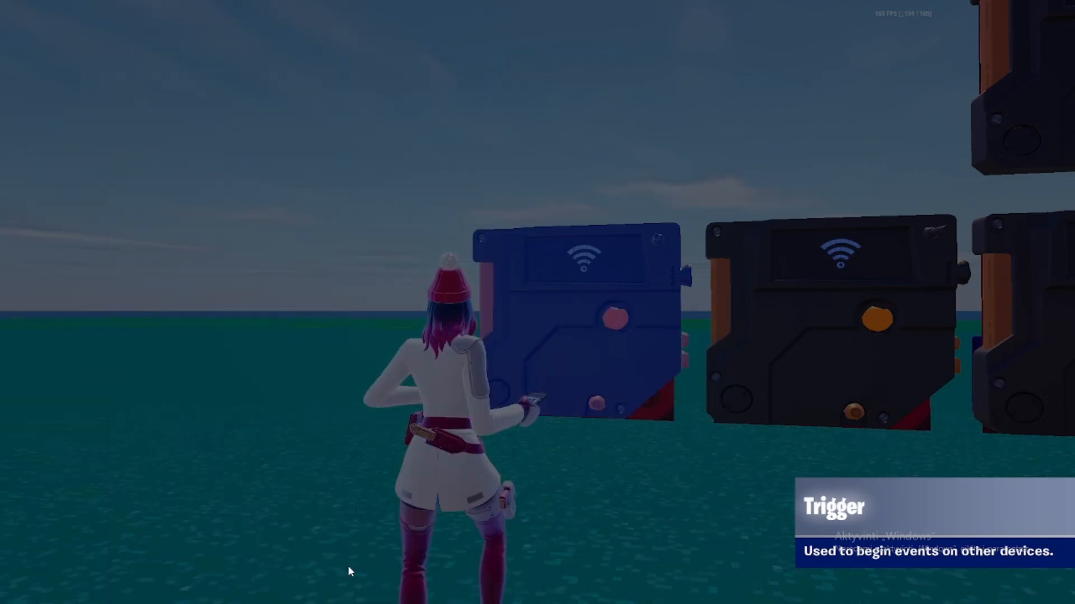
Make Trigger8 over the prohibition sign stop Audio Player, Audio Player2 and Audio Player3 when triggered.
key(e)
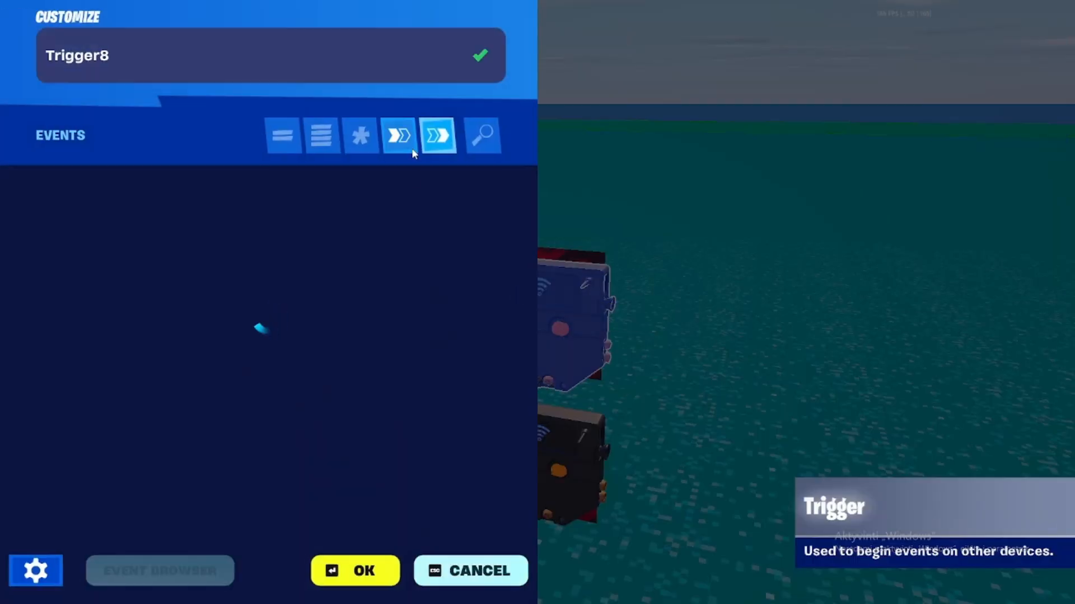
click(475, 197)
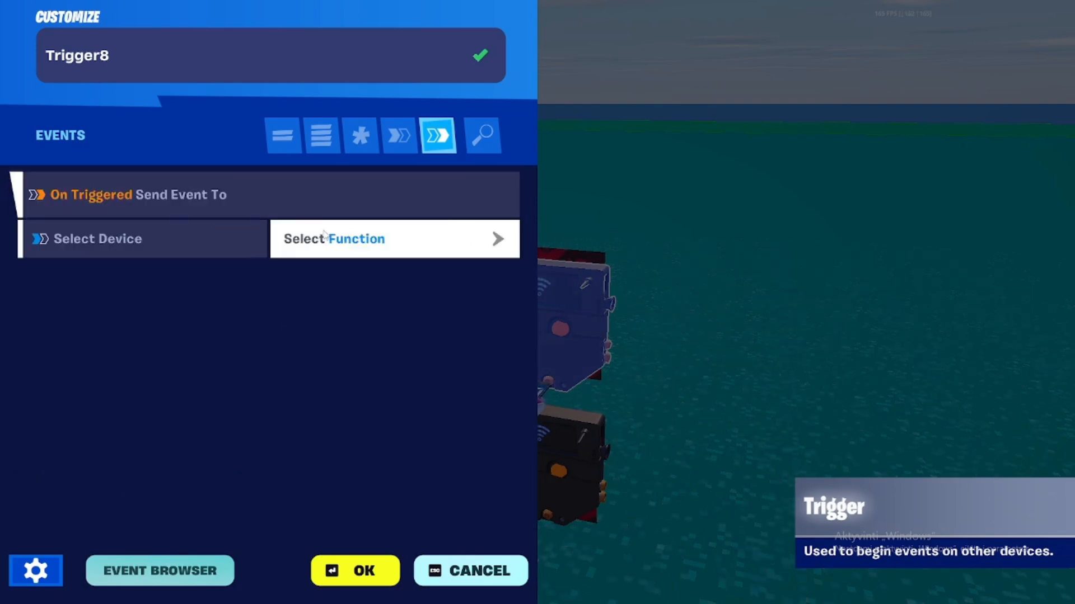
click(595, 235)
text(audio)
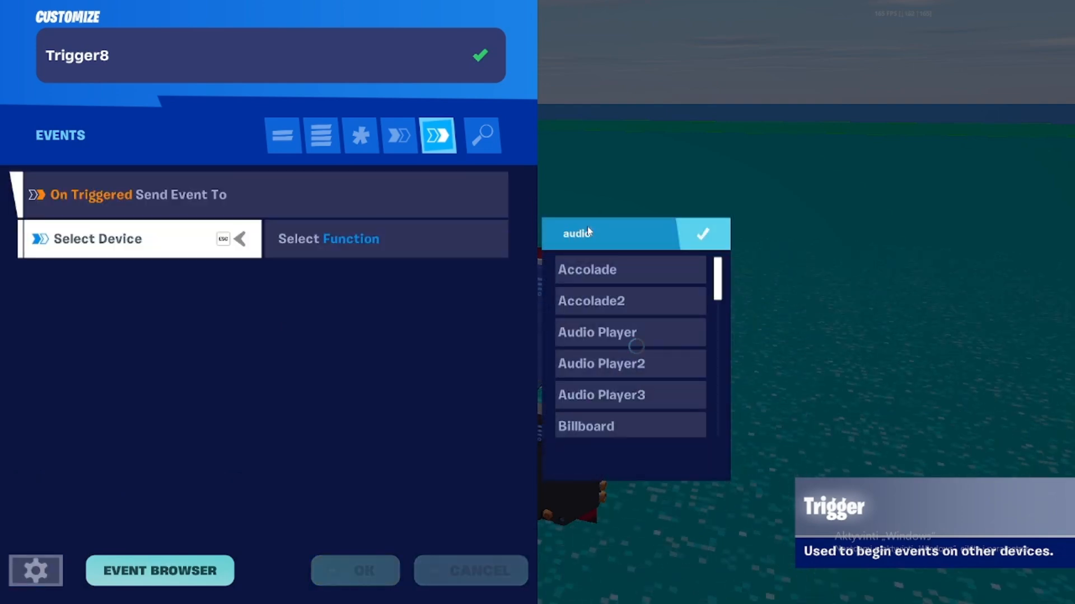
click(638, 269)
click(619, 304)
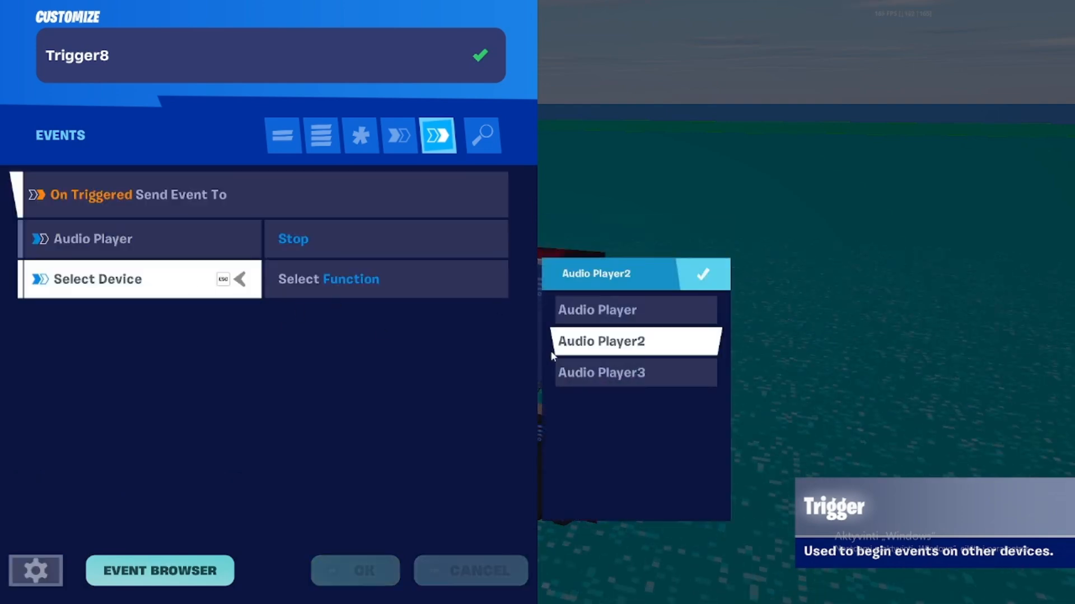
click(594, 340)
click(602, 347)
click(602, 413)
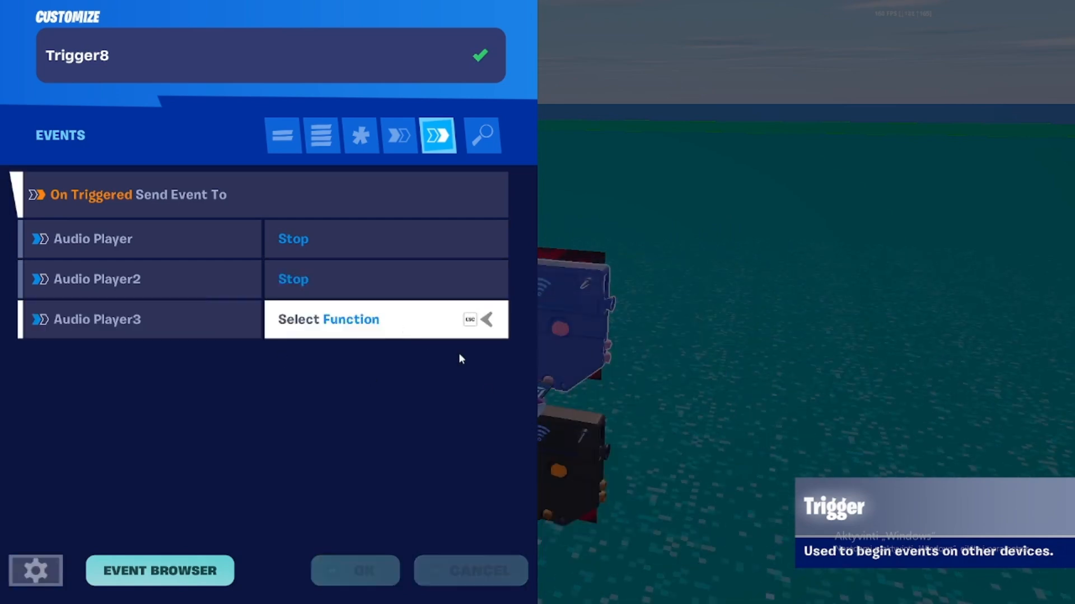
click(594, 382)
click(356, 570)
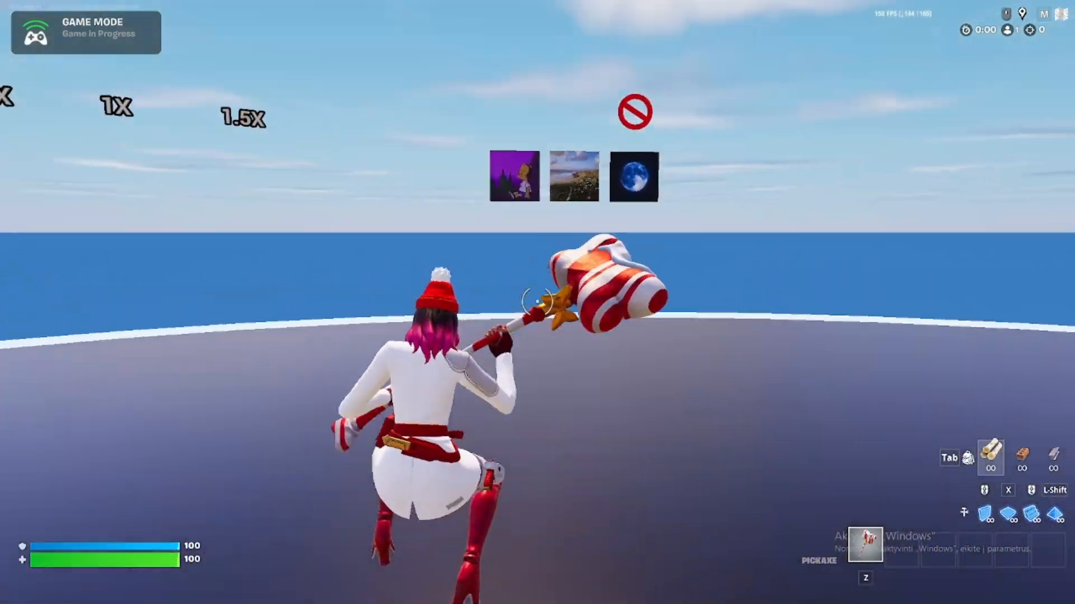
Test the song triggers in the running game by striking the cartoon, landscape and moon pictures with the pickaxe.
key(w)
key(space)
click(537, 302)
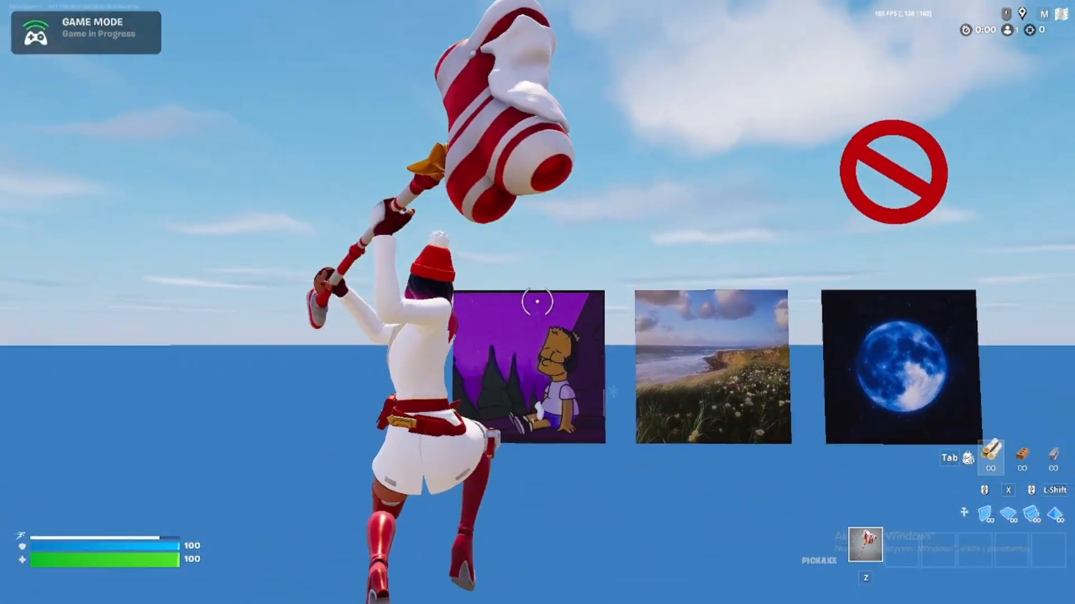
key(s)
key(w)
key(space)
click(537, 302)
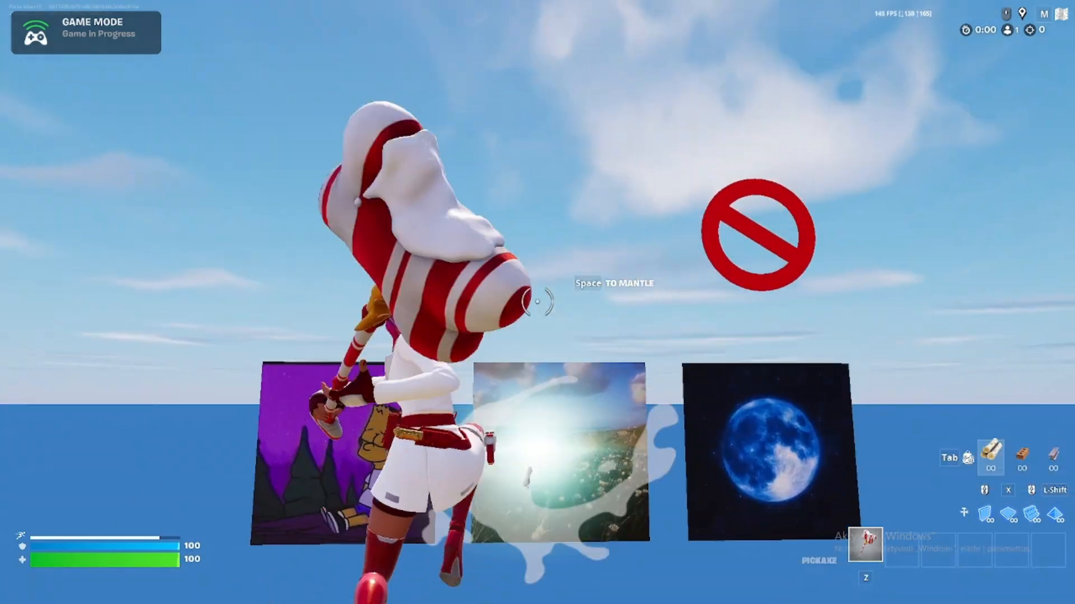
key(d)
key(w)
key(space)
click(538, 302)
key(s)
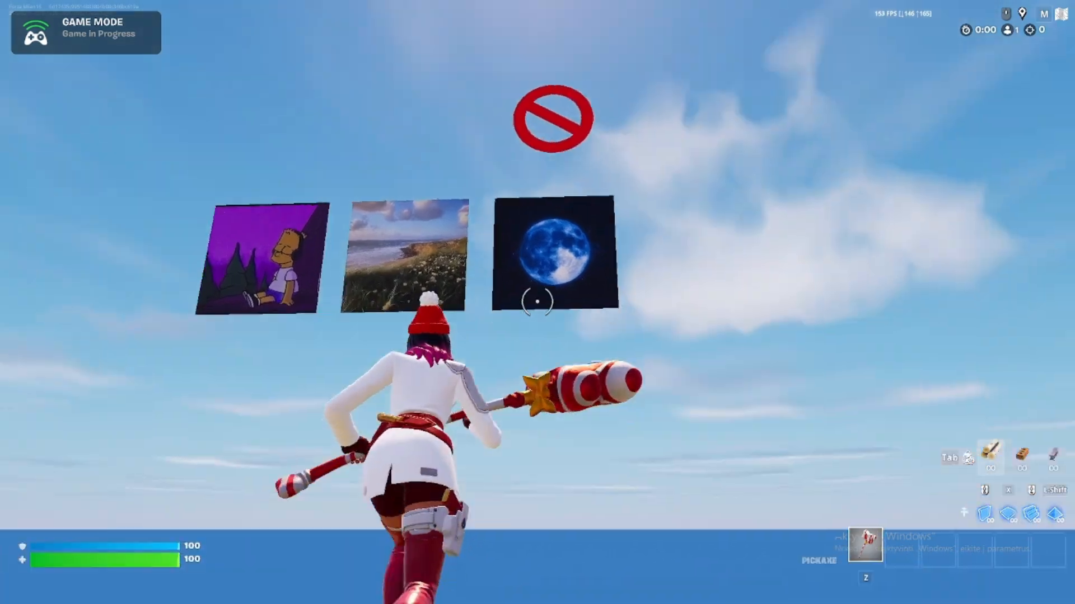
Strike the prohibition sign with the pickaxe in the running game to test its stop trigger.
key(w)
click(537, 302)
key(z)
key(w)
key(x)
click(538, 302)
key(z)
click(538, 302)
key(w)
key(space)
click(538, 302)
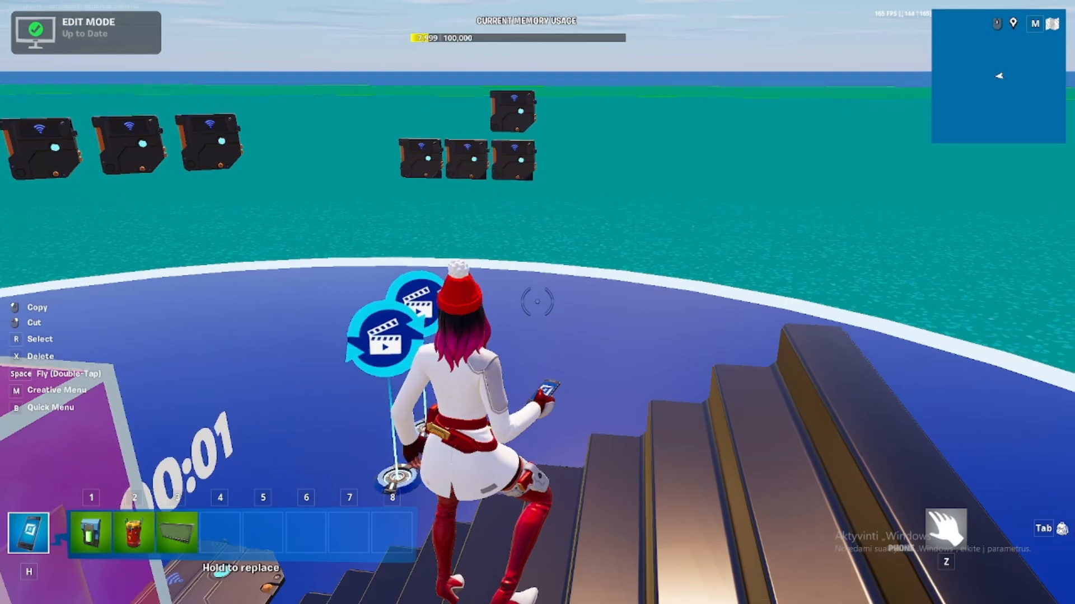
Search the Fortnite devices for "orbit" and add the orbit camera device to quick bar slot 4.
key(m)
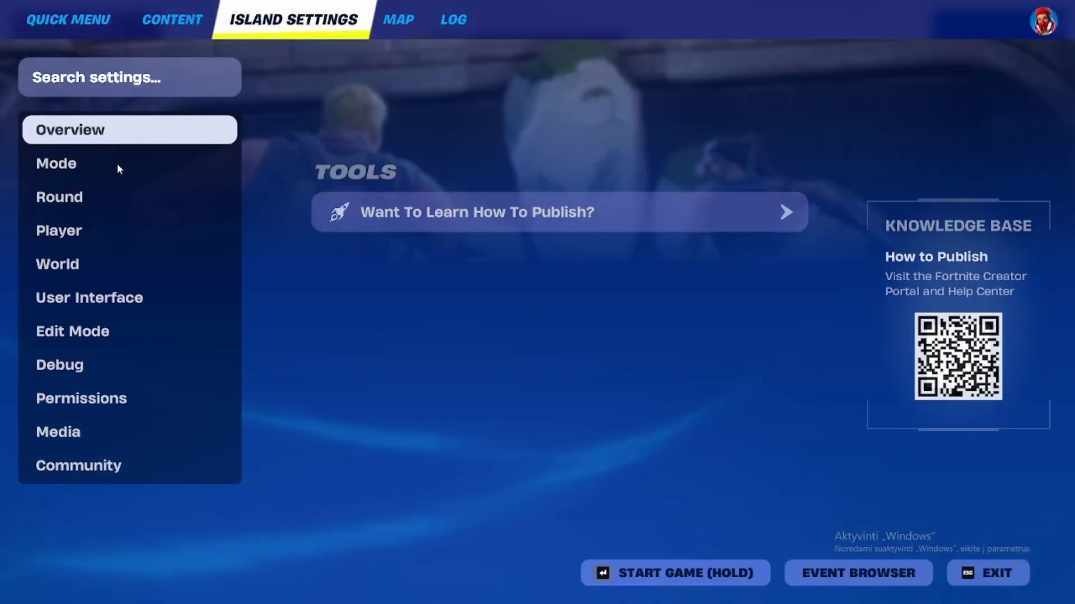
click(180, 19)
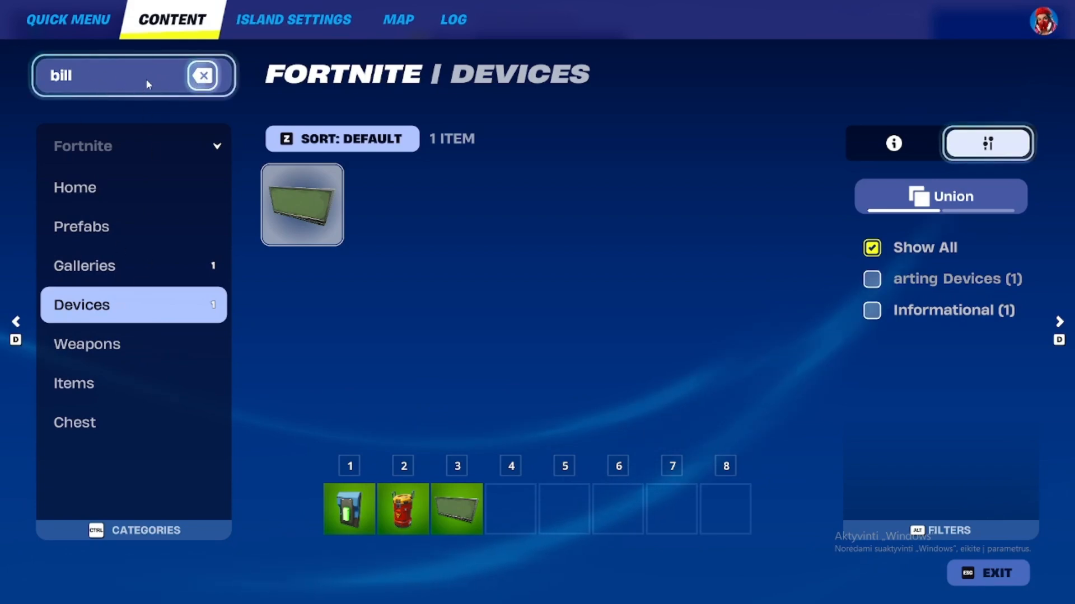
click(115, 77)
text(orbit)
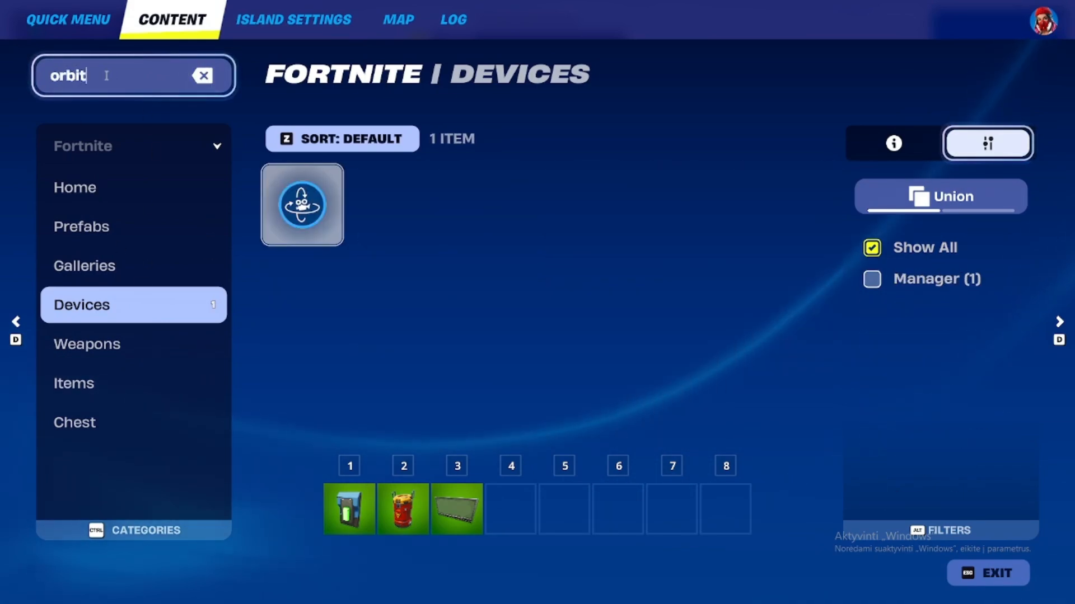
drag(303, 207, 511, 509)
key(Escape)
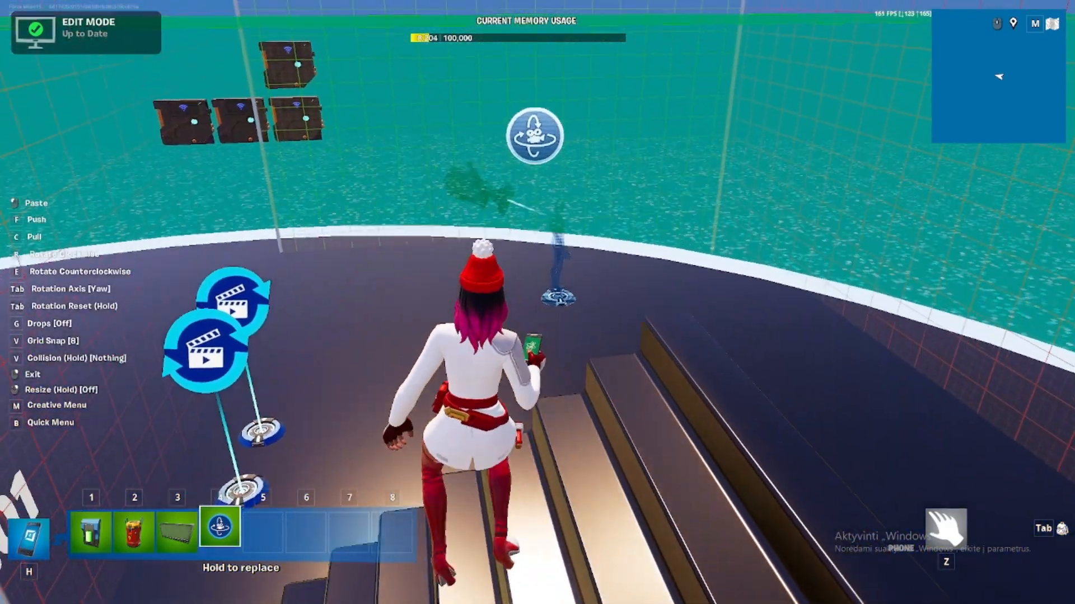
Place the orbit camera device on the round platform and put the placement tool away.
click(537, 303)
key(q)
key(z)
key(w)
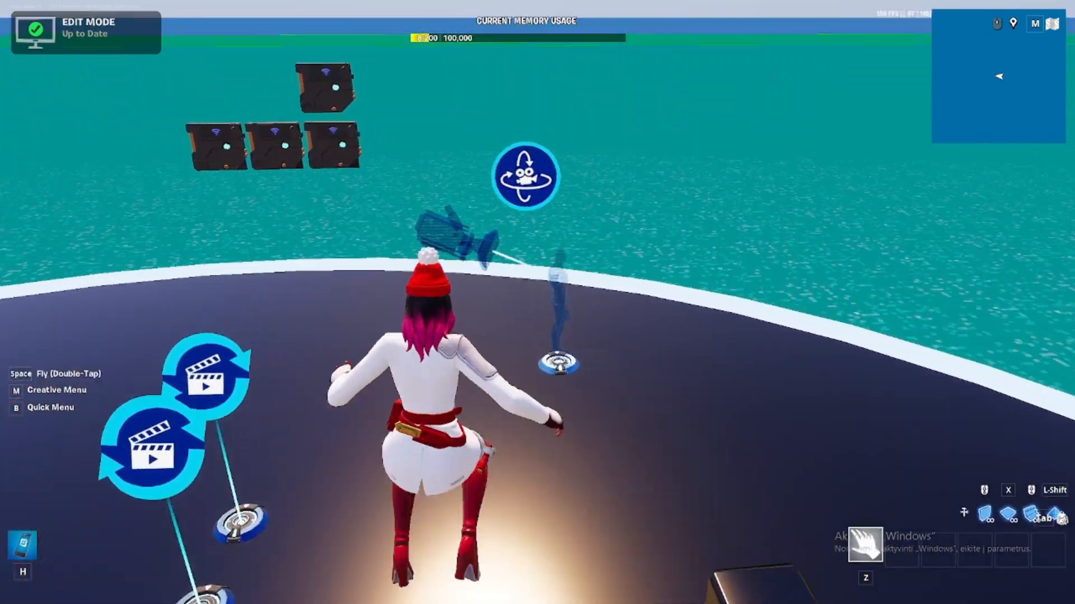
Review the Camera: Orbit device's modified options and full option list, including its distance, transition and offset settings.
key(e)
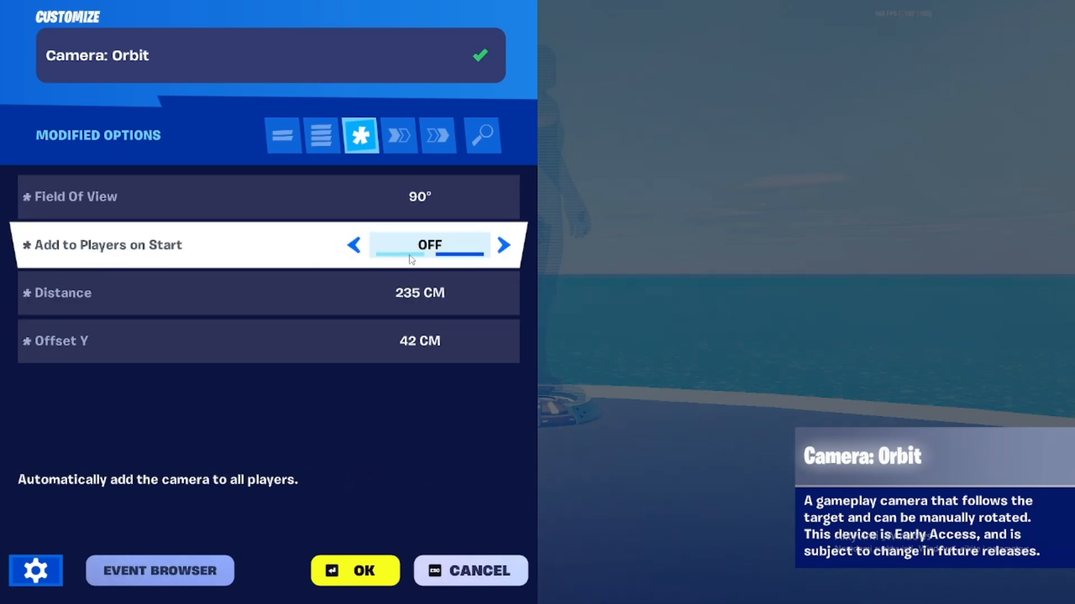
click(169, 307)
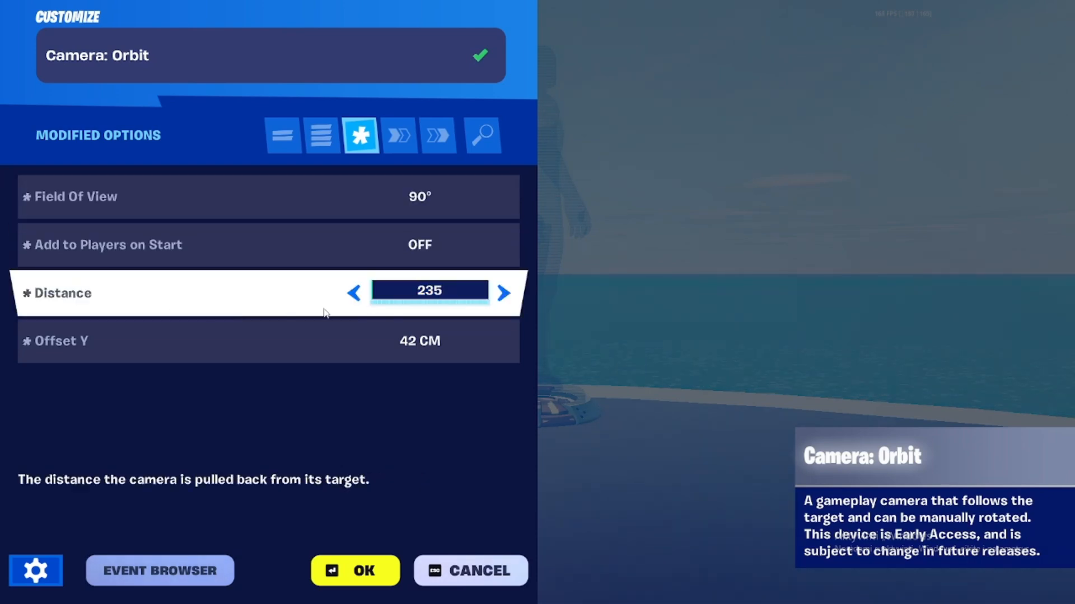
click(321, 135)
scroll(347, 370, down, 10)
scroll(346, 366, down, 8)
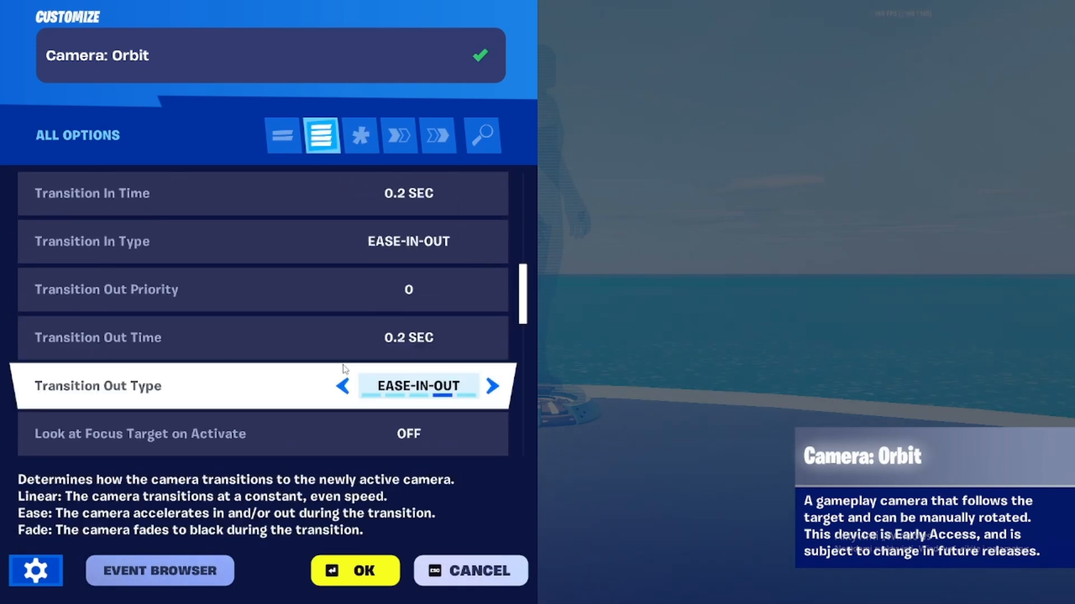
click(333, 370)
scroll(209, 357, down, 2)
click(207, 362)
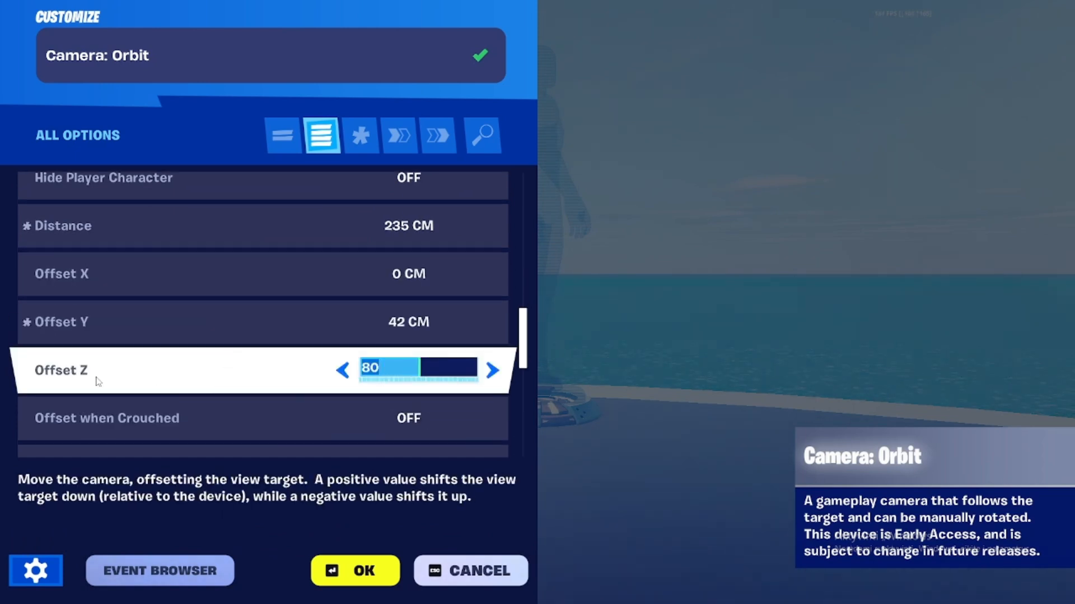
click(359, 587)
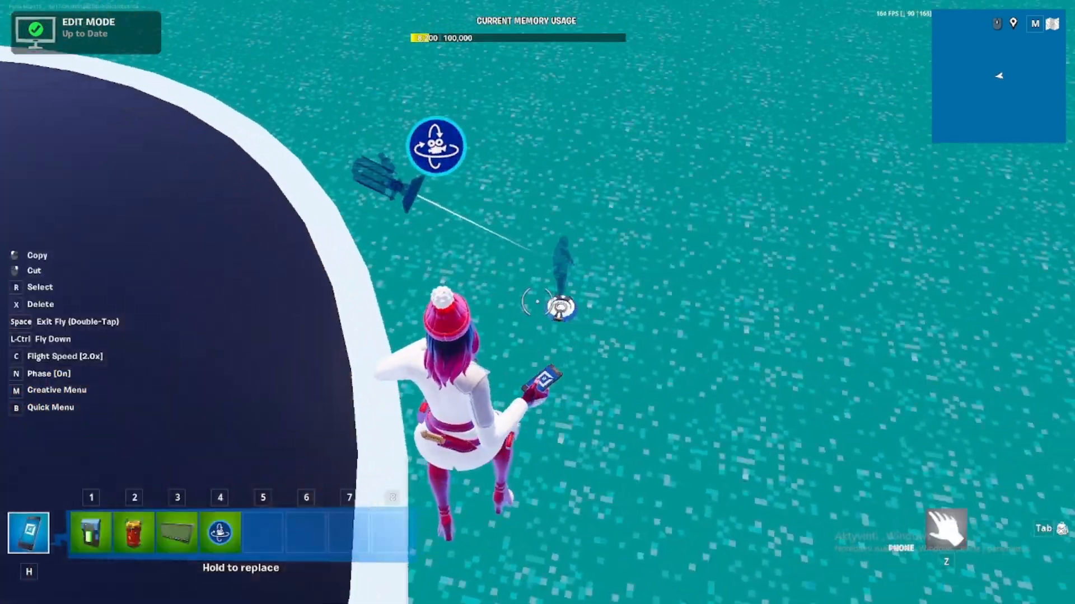
Copy the orbit camera device and place the duplicate beside the original.
click(537, 301)
click(536, 301)
key(z)
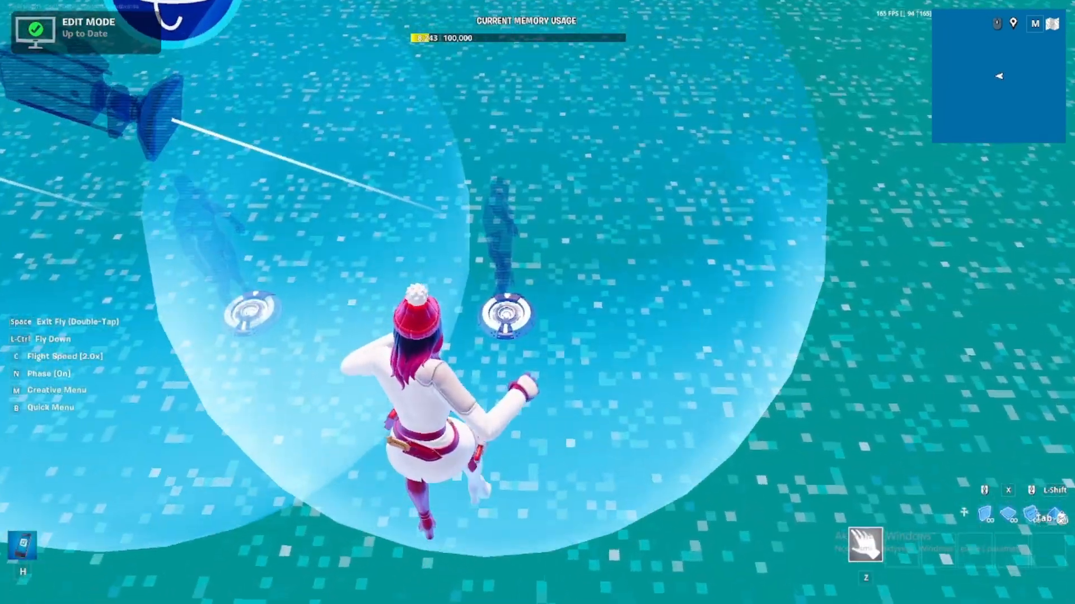
Raise the Field Of View of the copied orbit camera, paste another copy beside it and give that one a higher Field Of View.
key(e)
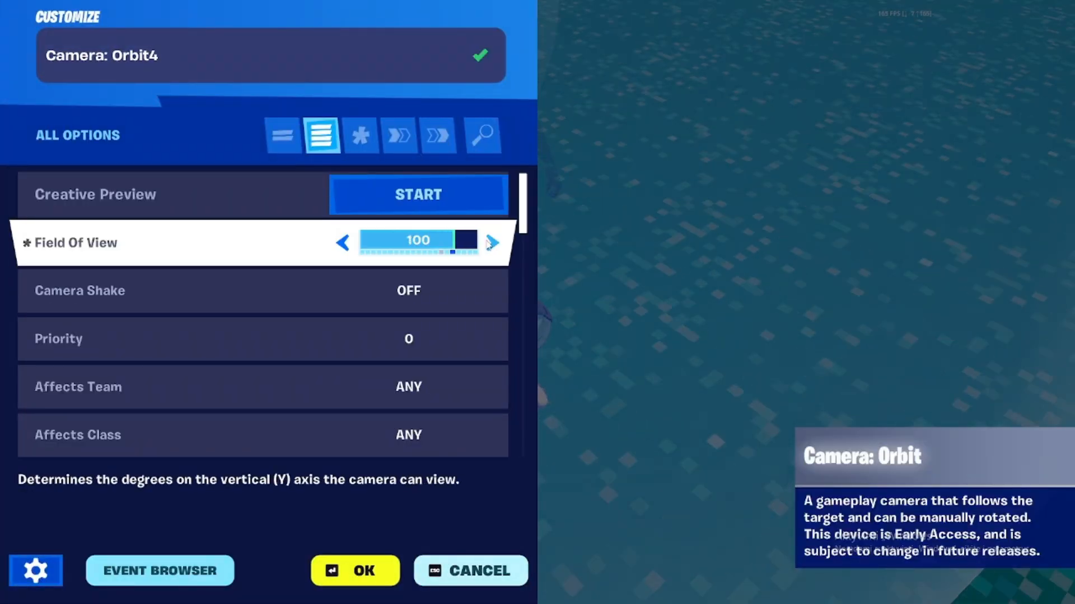
click(365, 578)
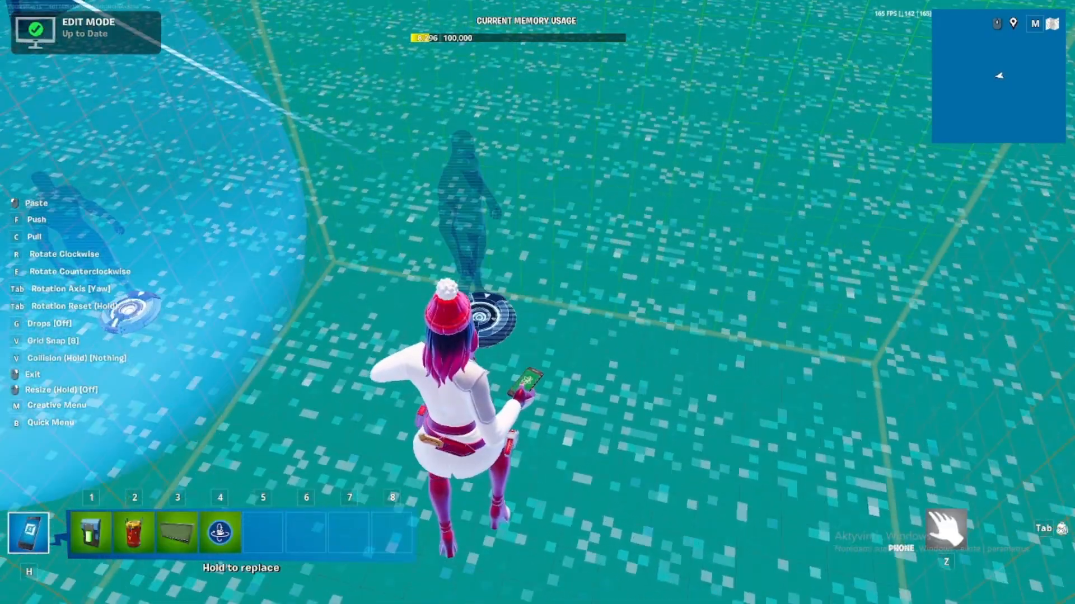
key(e)
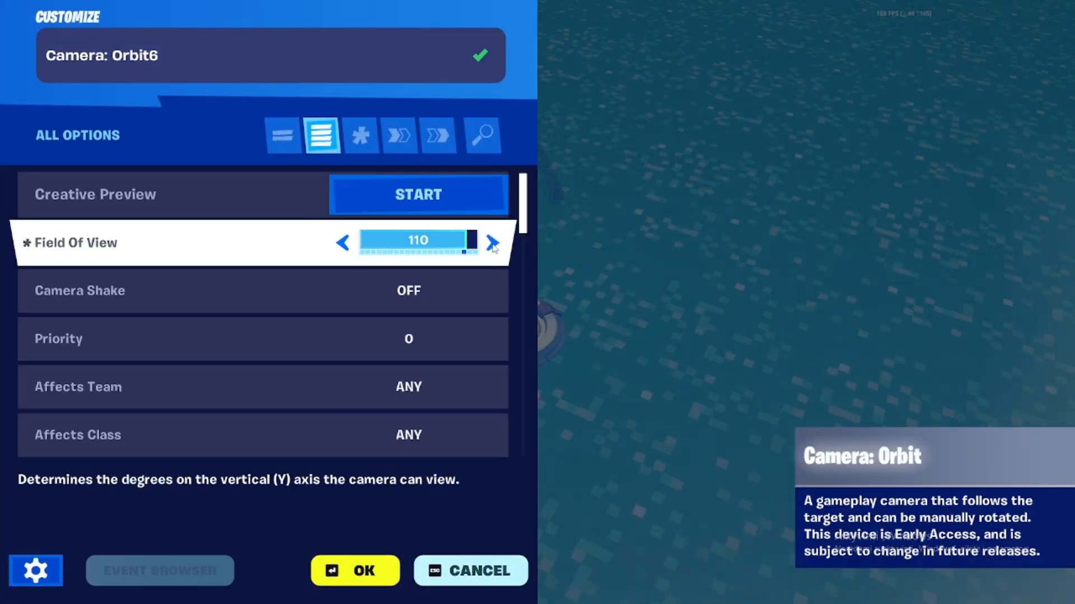
click(365, 572)
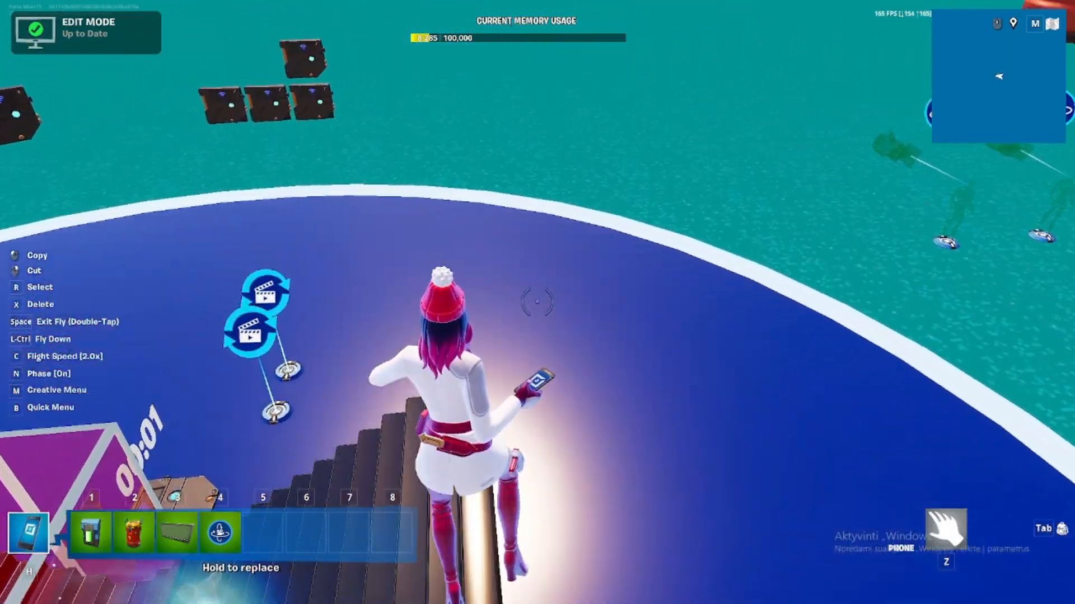
Place a billboard device near the edge of the round platform and put the placement tool away.
key(3)
click(537, 302)
right_click(537, 302)
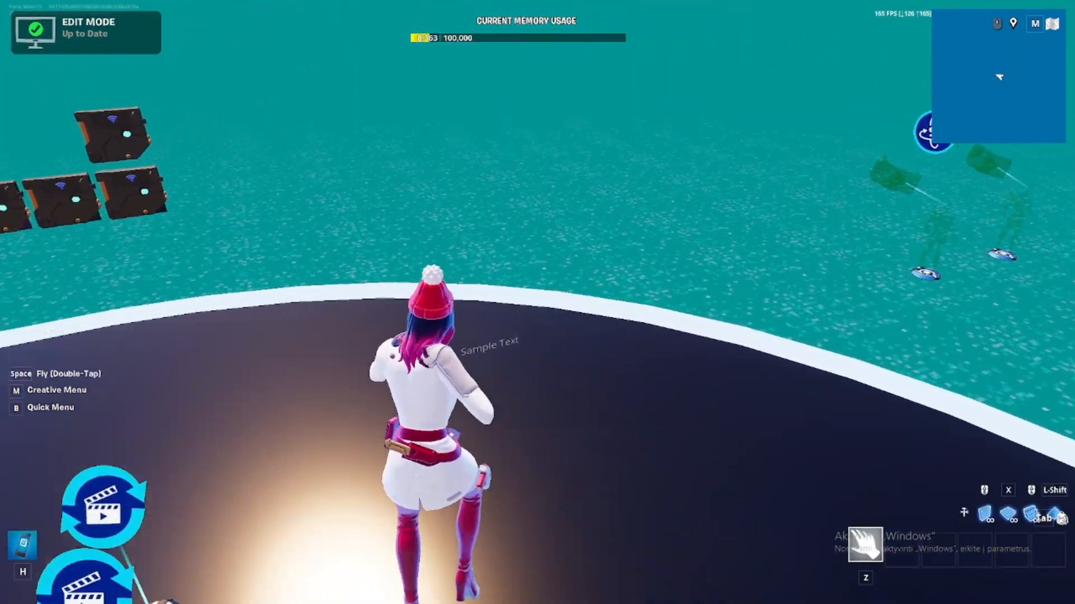
Set the new billboard's text to 80, its display mode to Two Sided and its text justification to Center.
key(e)
click(448, 196)
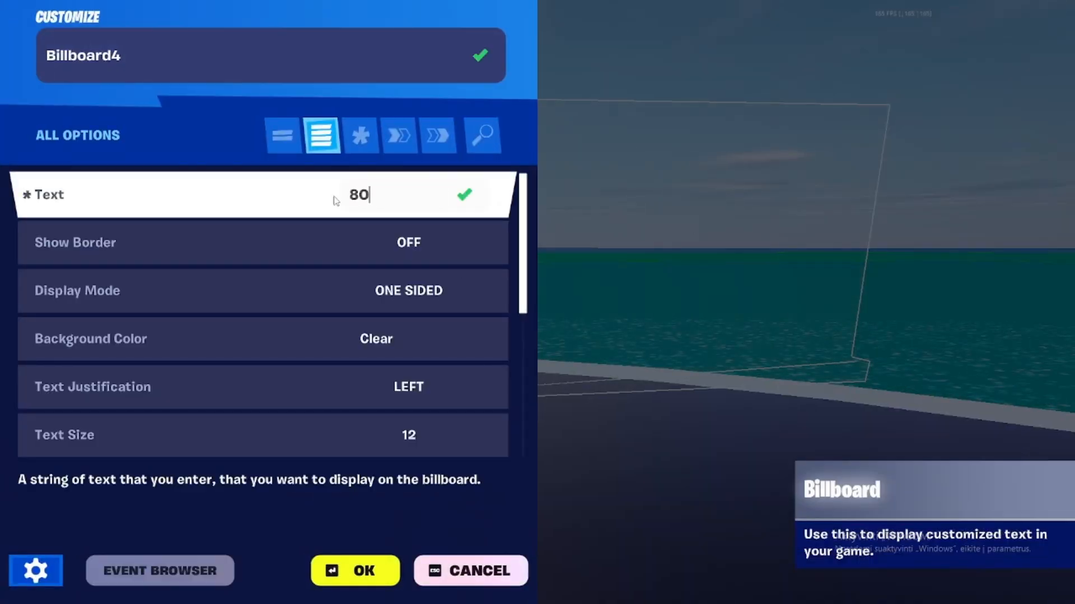
key(Return)
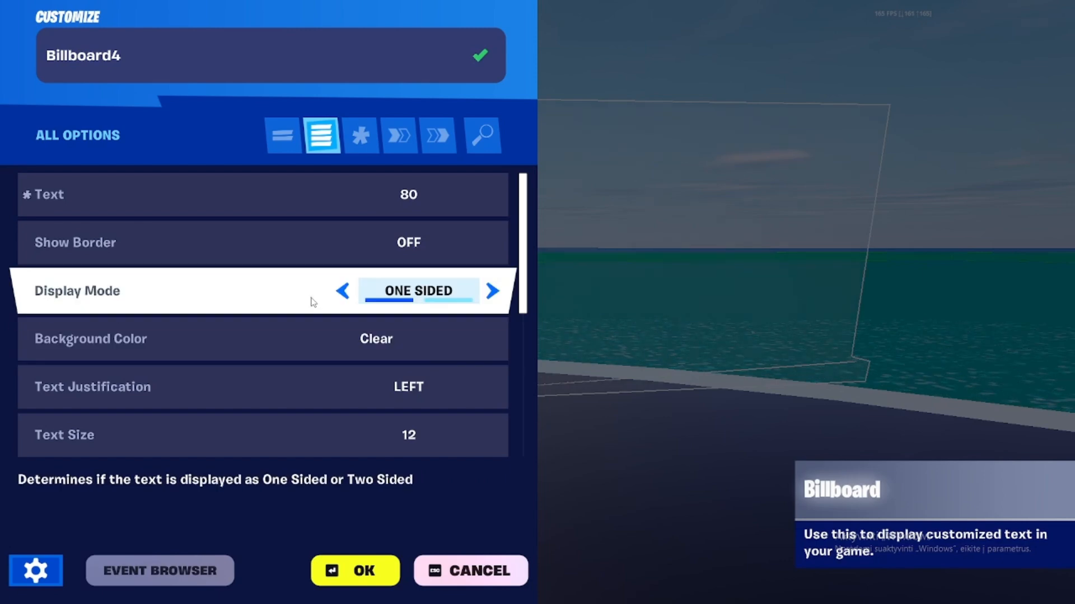
click(493, 291)
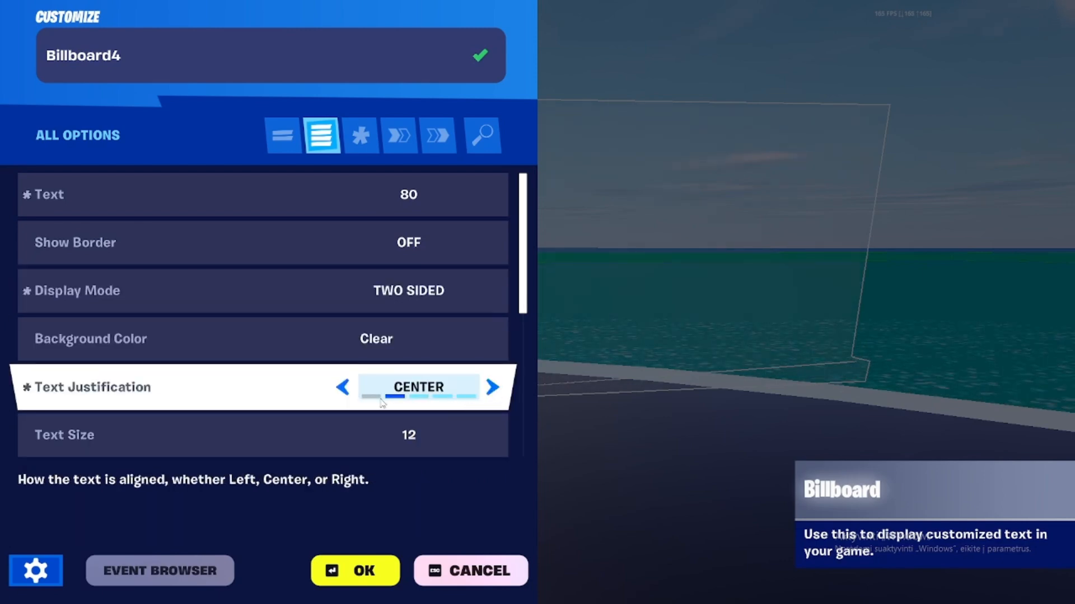
Set the billboard's text size to 24, text font to Roboto and outline to Light, and apply the settings.
scroll(381, 403, down, 1)
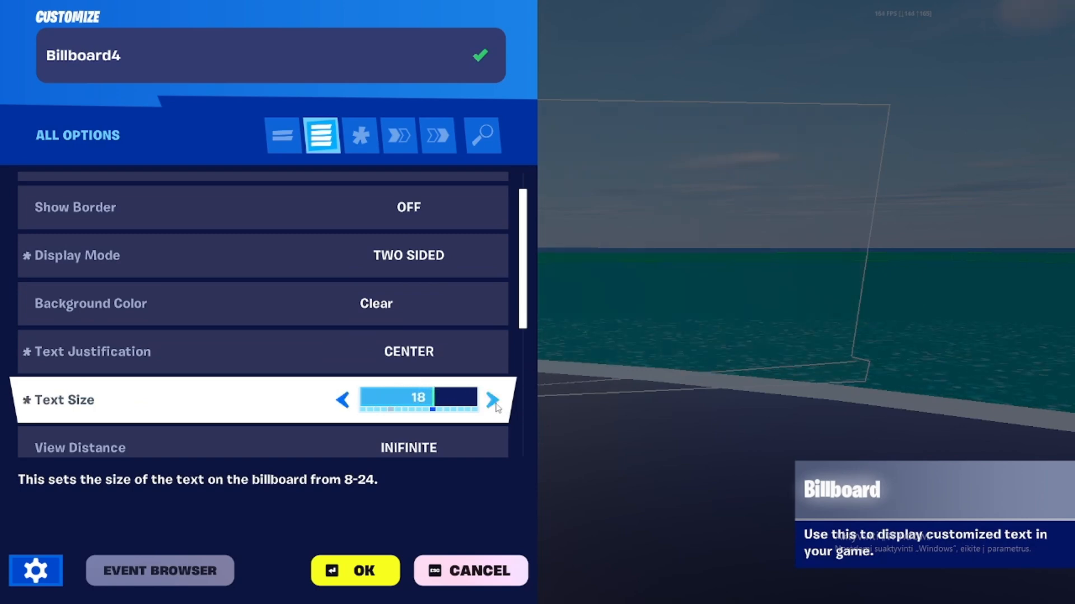
scroll(495, 408, down, 4)
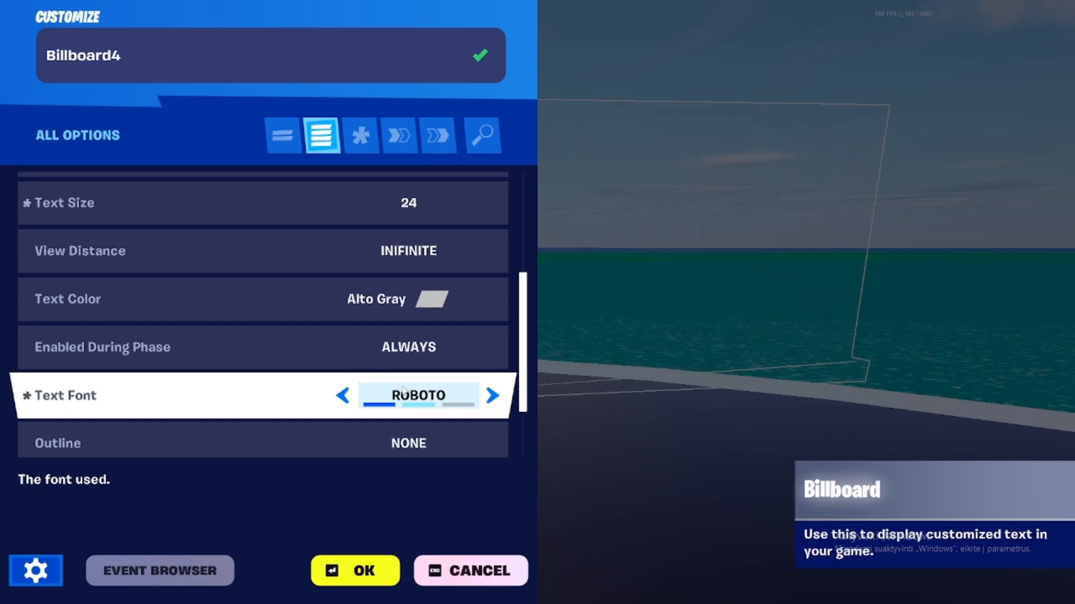
scroll(406, 390, down, 2)
scroll(481, 388, down, 1)
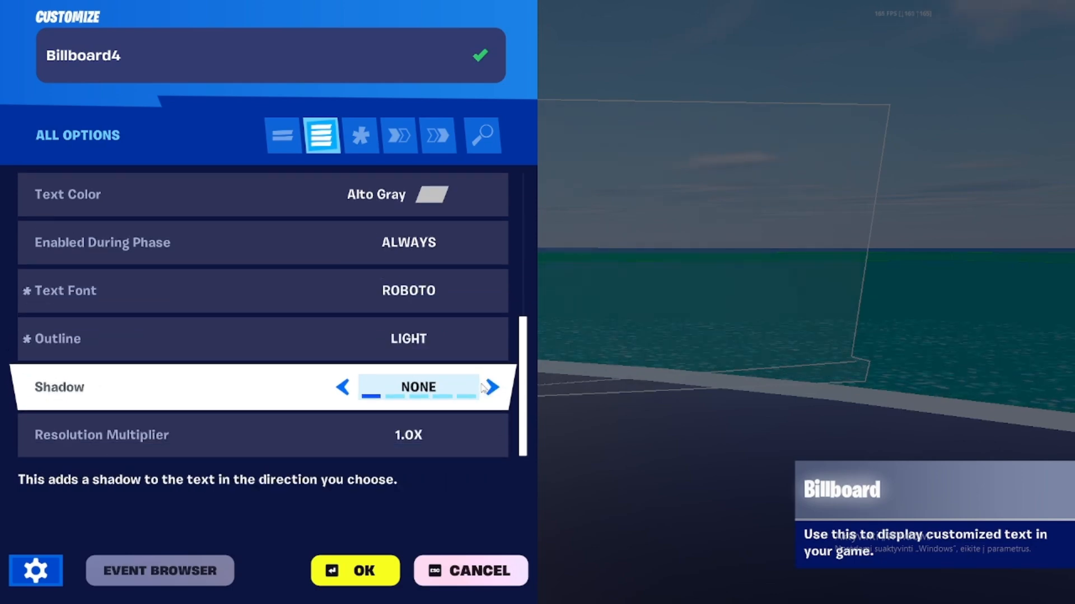
click(372, 565)
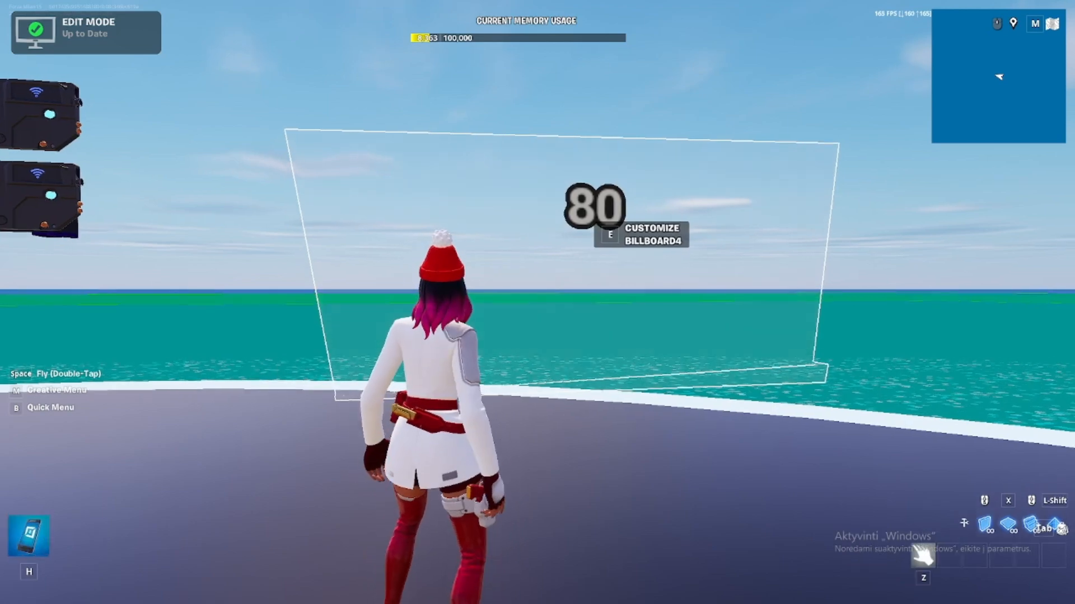
Move the 80 billboard to the white rim of the round platform.
key(h)
click(538, 302)
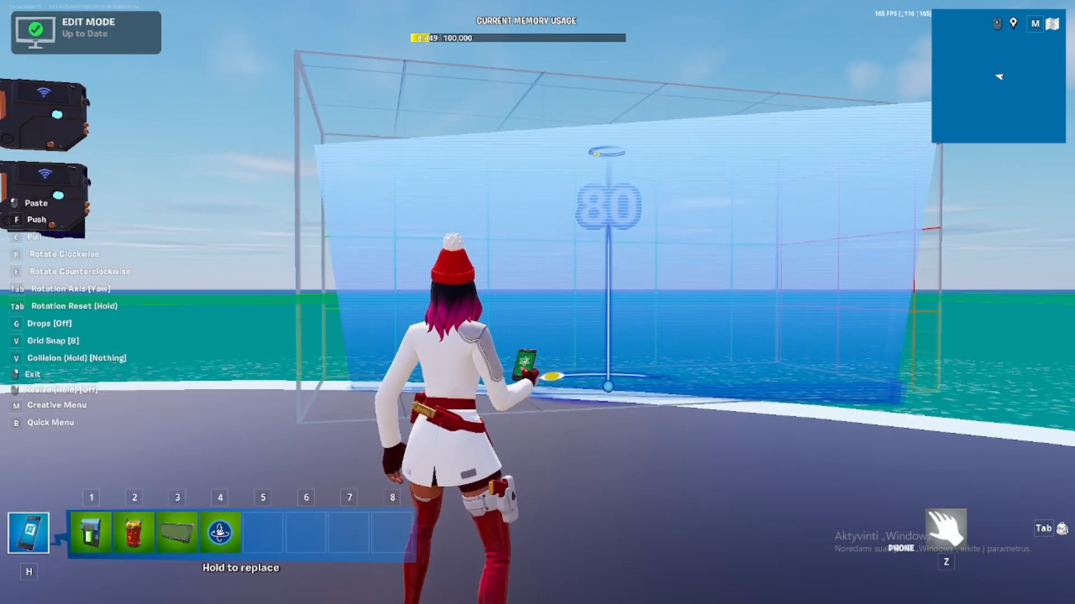
key(w)
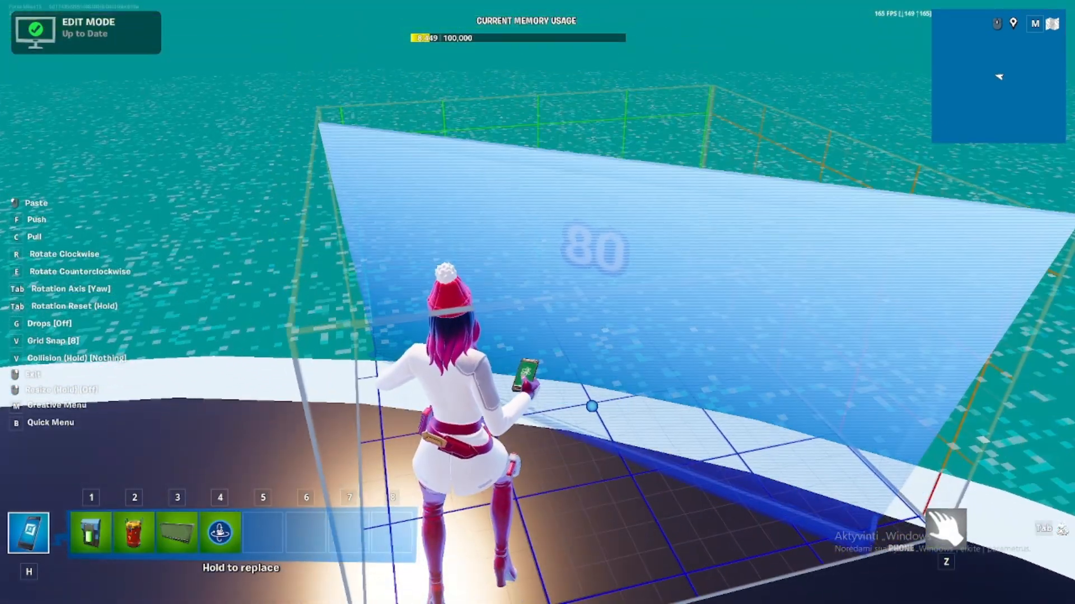
click(538, 302)
key(h)
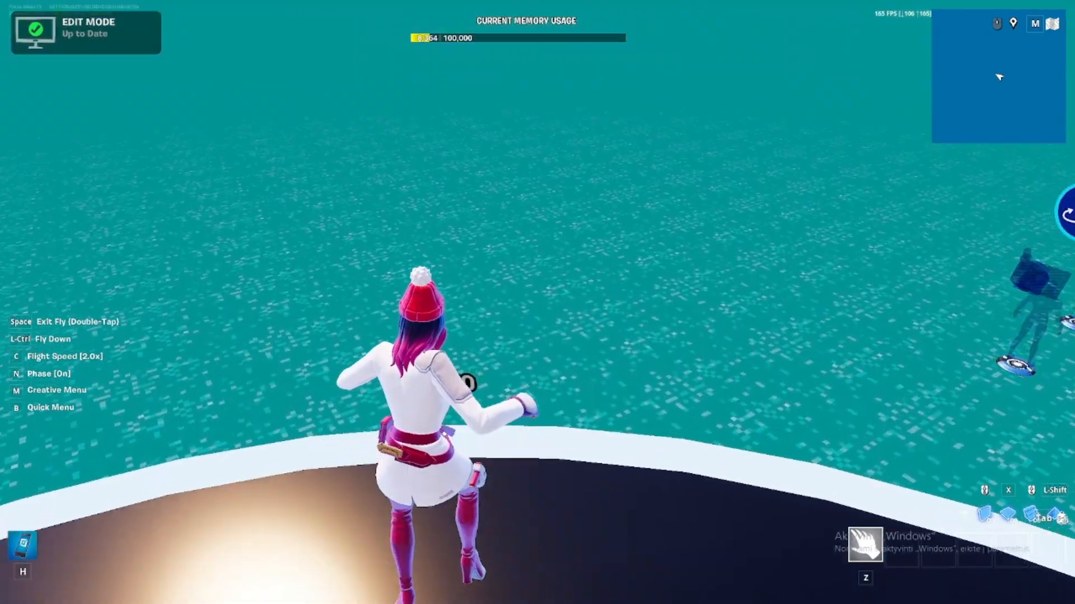
Copy the 80 billboard and paste a duplicate beside it along the platform rim.
key(space)
key(space)
key(h)
right_click(537, 302)
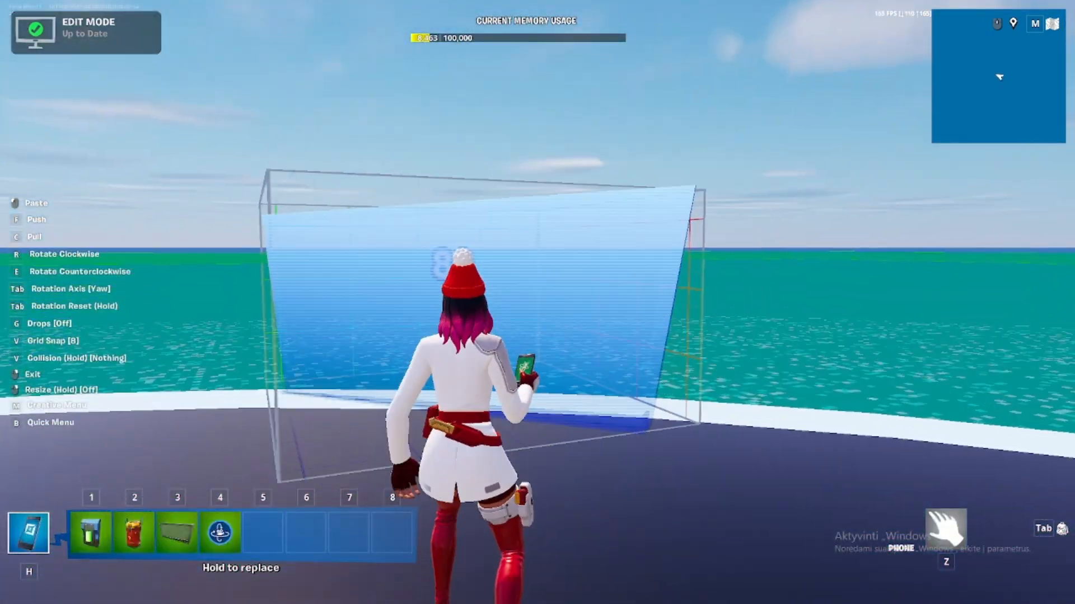
click(537, 302)
key(h)
key(h)
click(537, 303)
key(d)
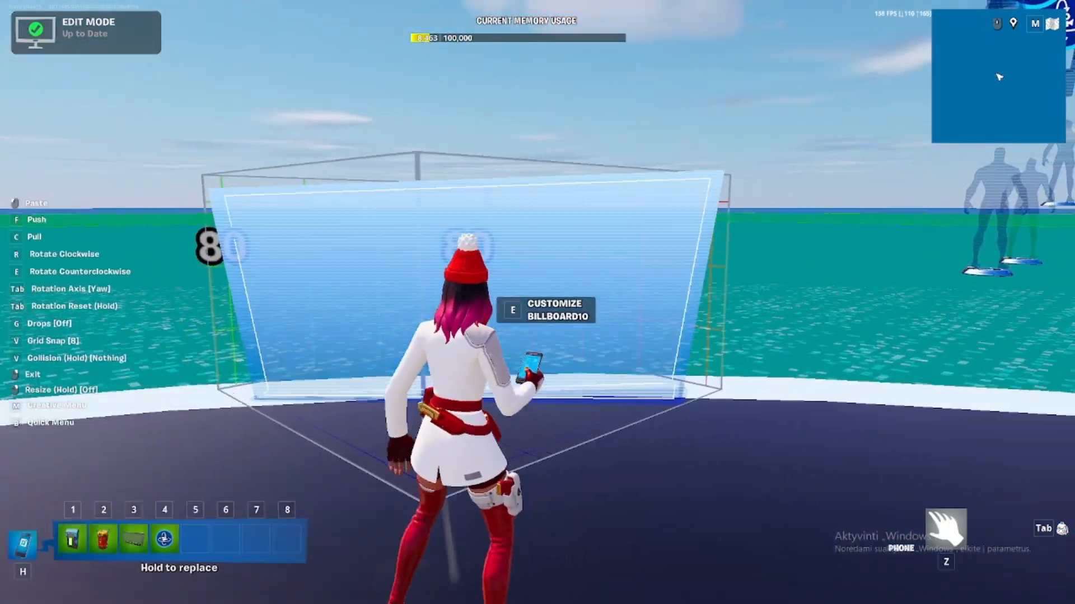
Set the duplicated billboard's text to 90.
key(e)
click(421, 191)
text(90)
click(364, 570)
Copy the 90 billboard, paste the duplicate beside it and set its text to 110.
click(537, 302)
key(d)
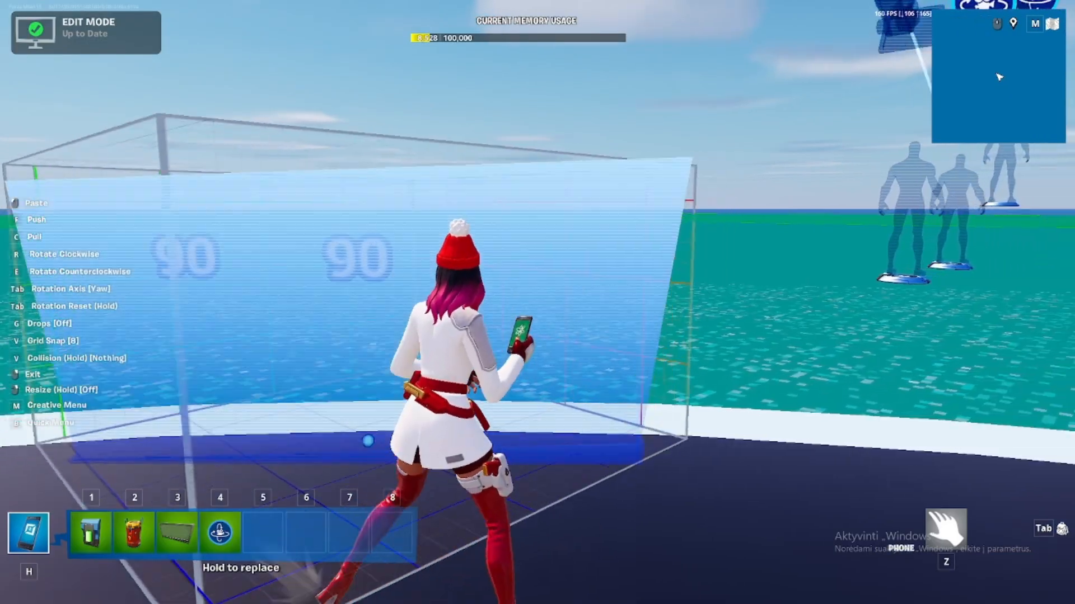
click(537, 302)
key(e)
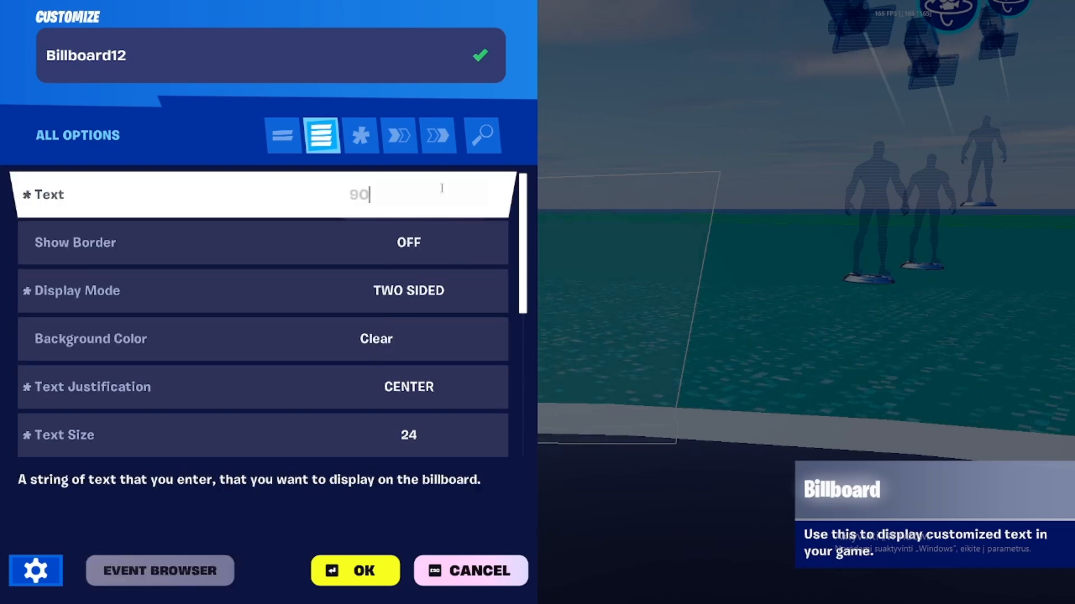
click(364, 570)
Copy the 110 billboard, paste the duplicate beside it and set its text to 120.
click(538, 302)
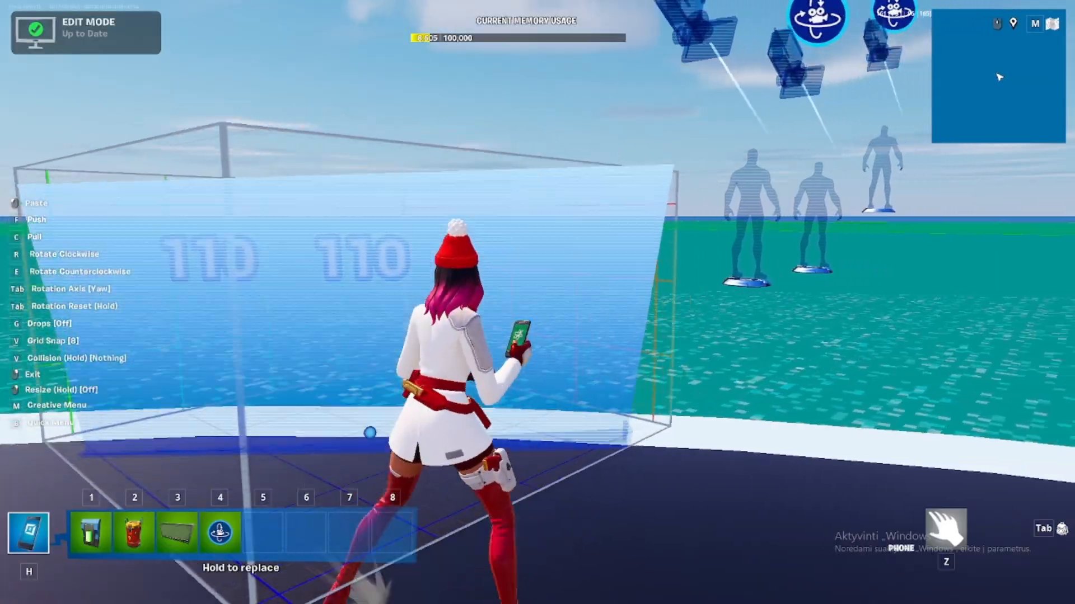
click(537, 302)
key(e)
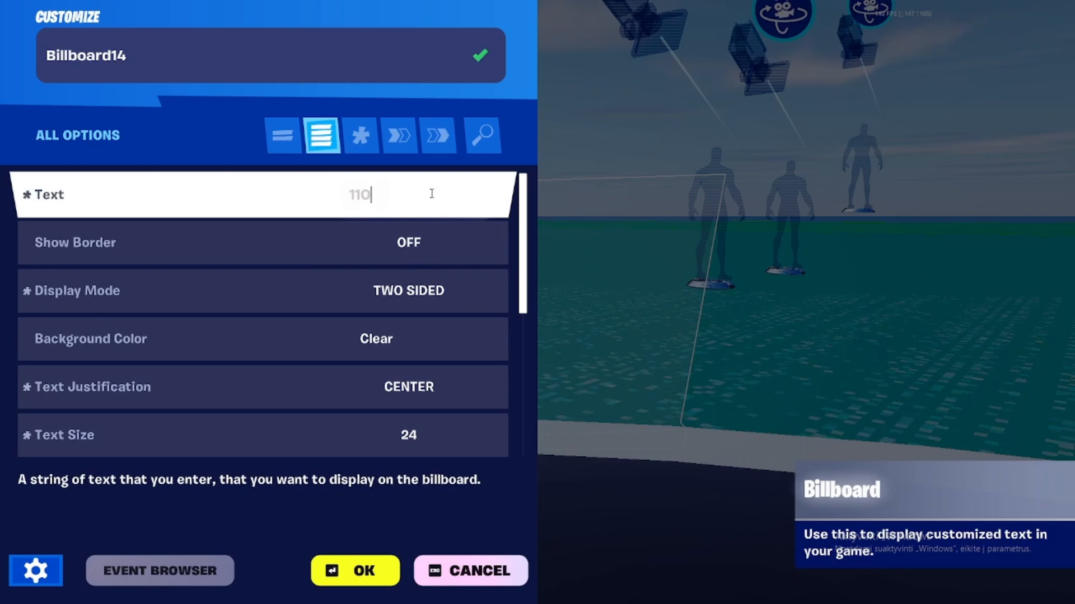
click(361, 571)
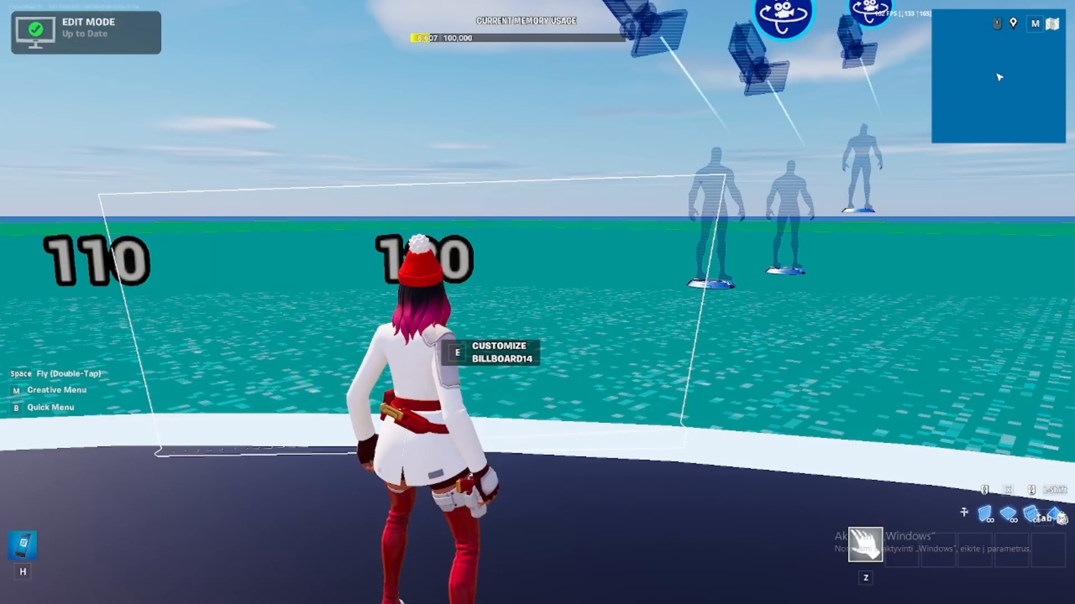
key(a)
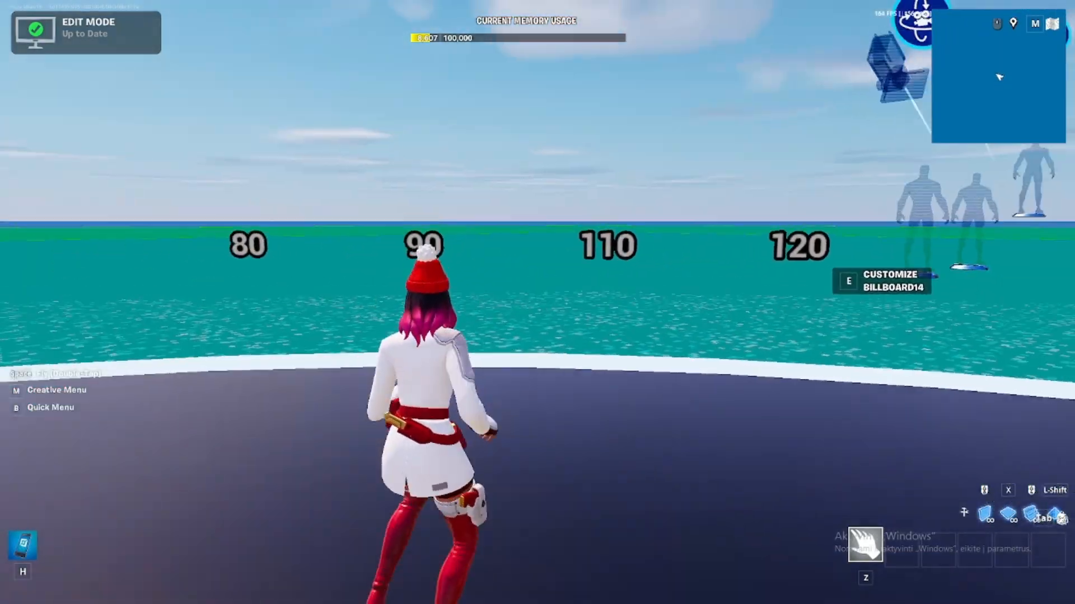
key(w)
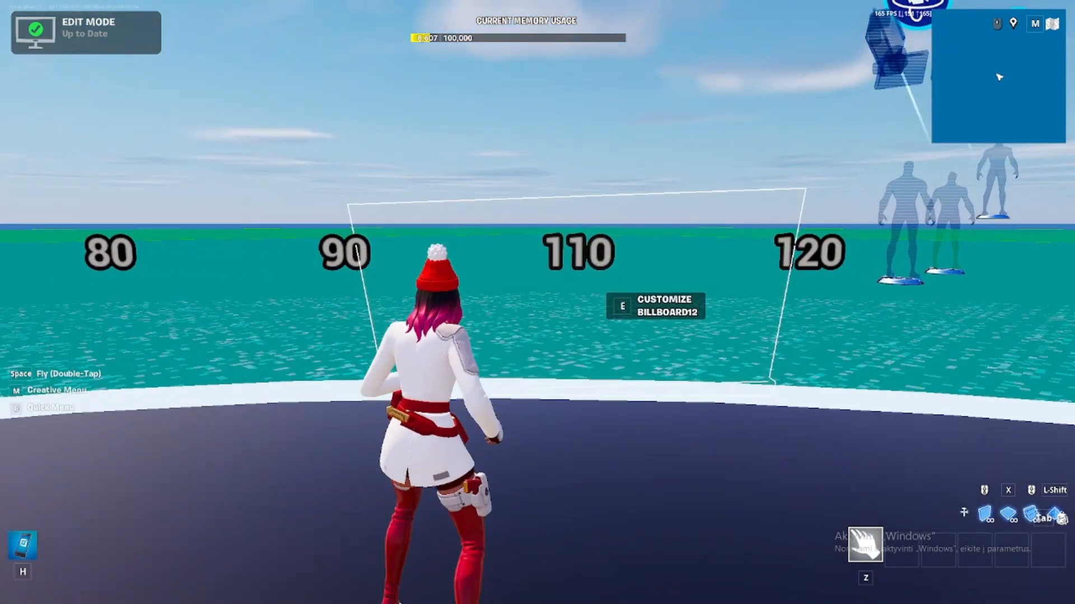
key(q)
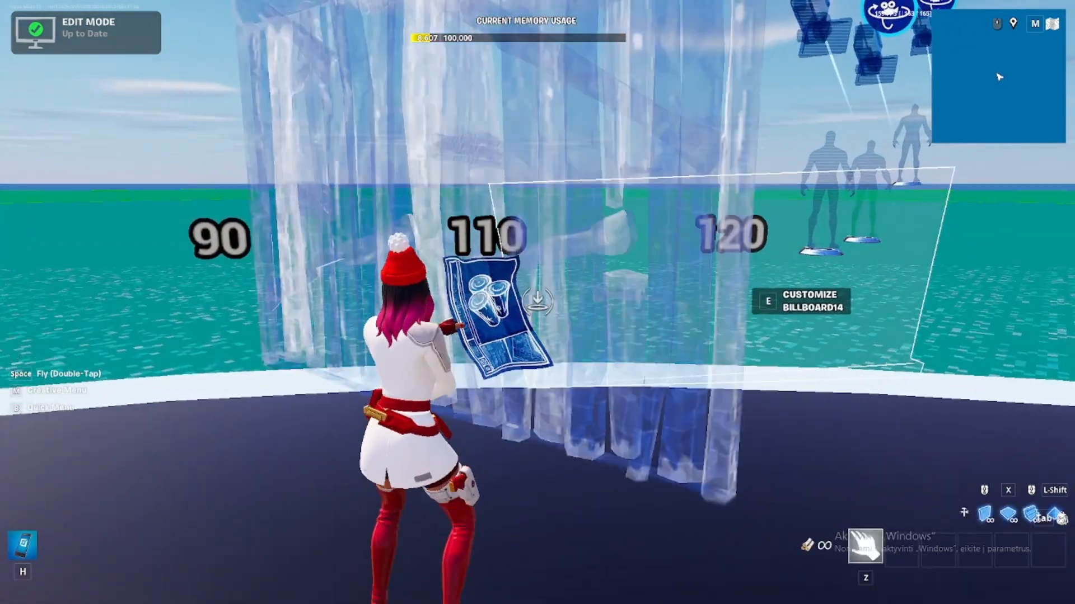
key(z)
Copy the 110 billboard, paste the duplicate above the row of numbers and set its text to FOV SLIDER.
key(h)
key(s)
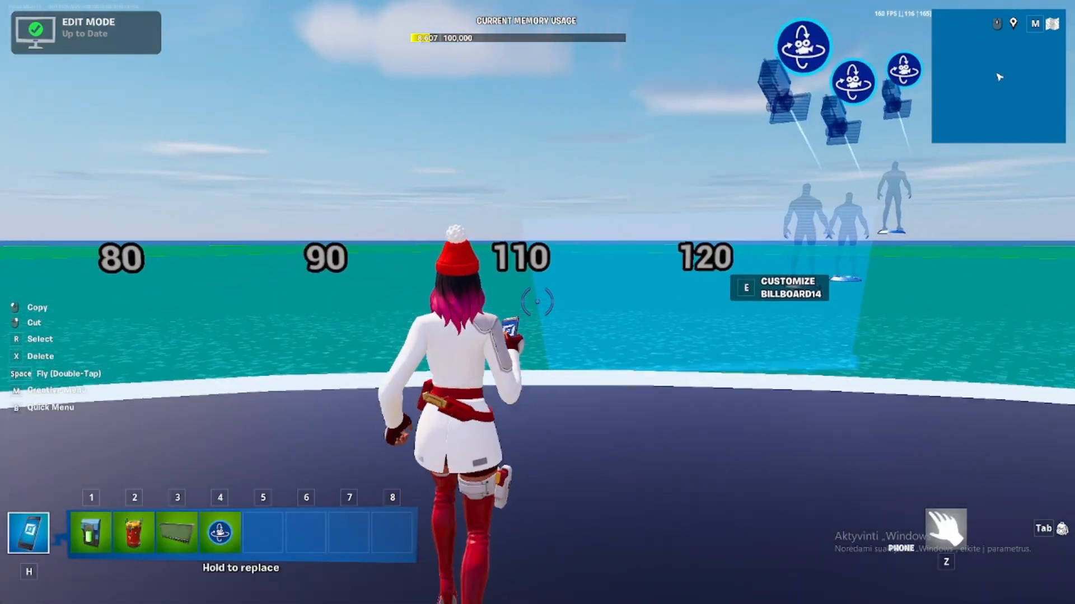
key(d)
key(w)
key(w)
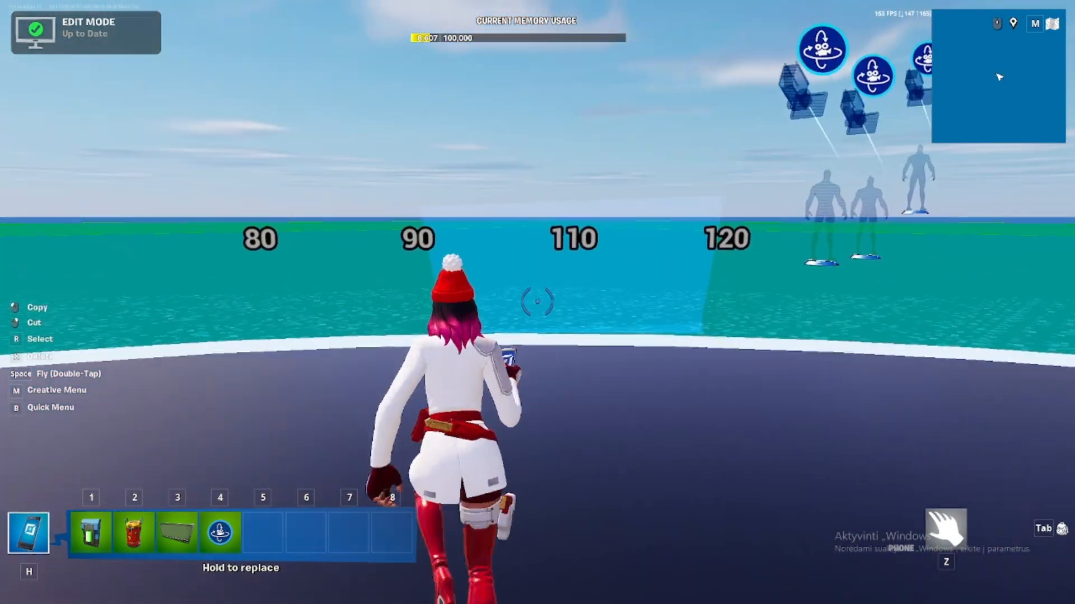
key(space)
key(space)
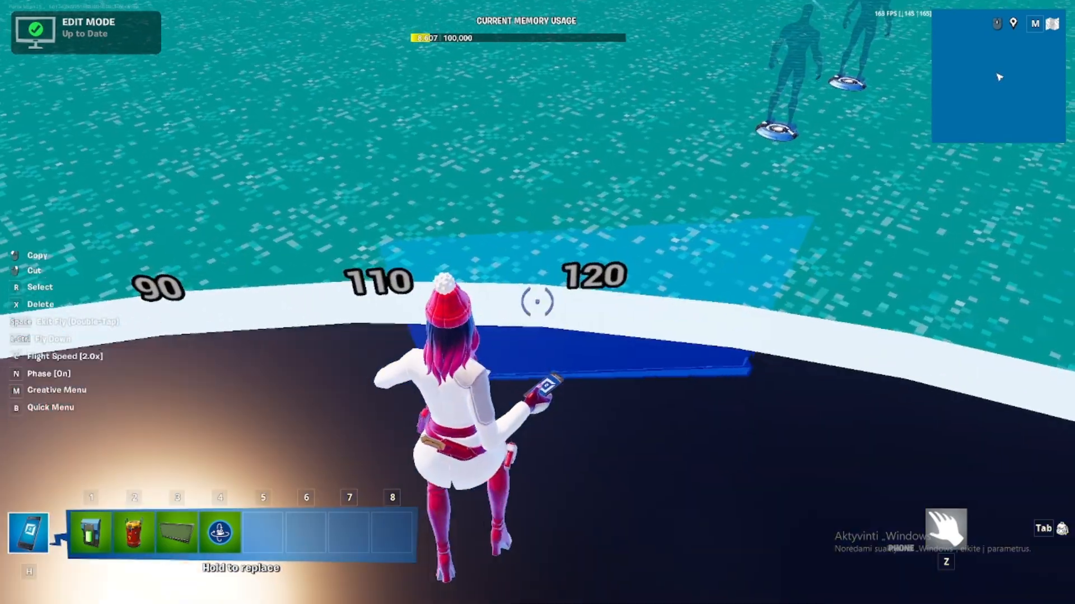
key(w)
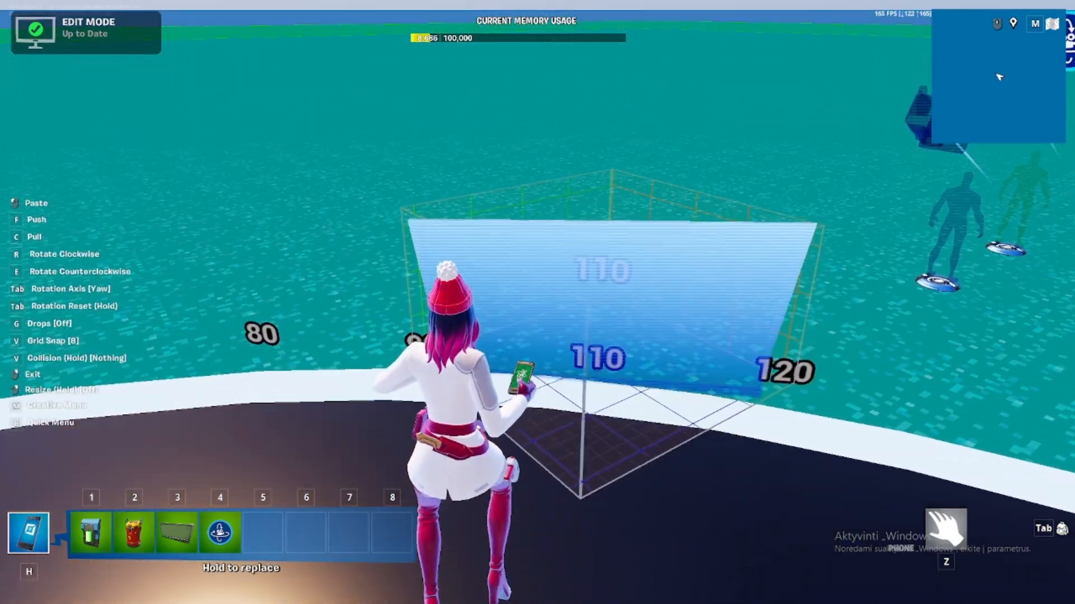
key(e)
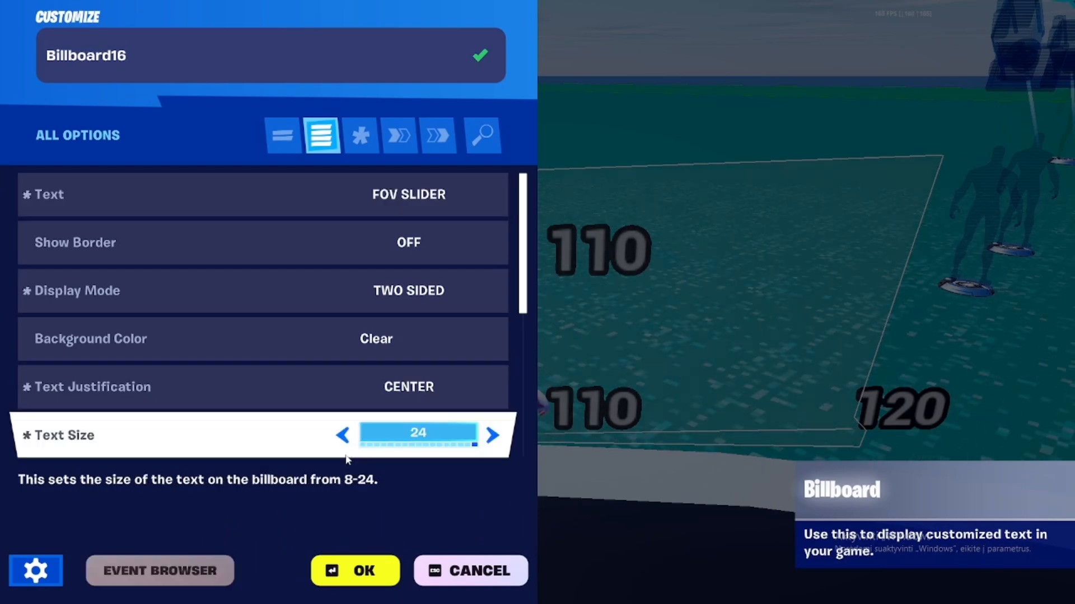
click(363, 572)
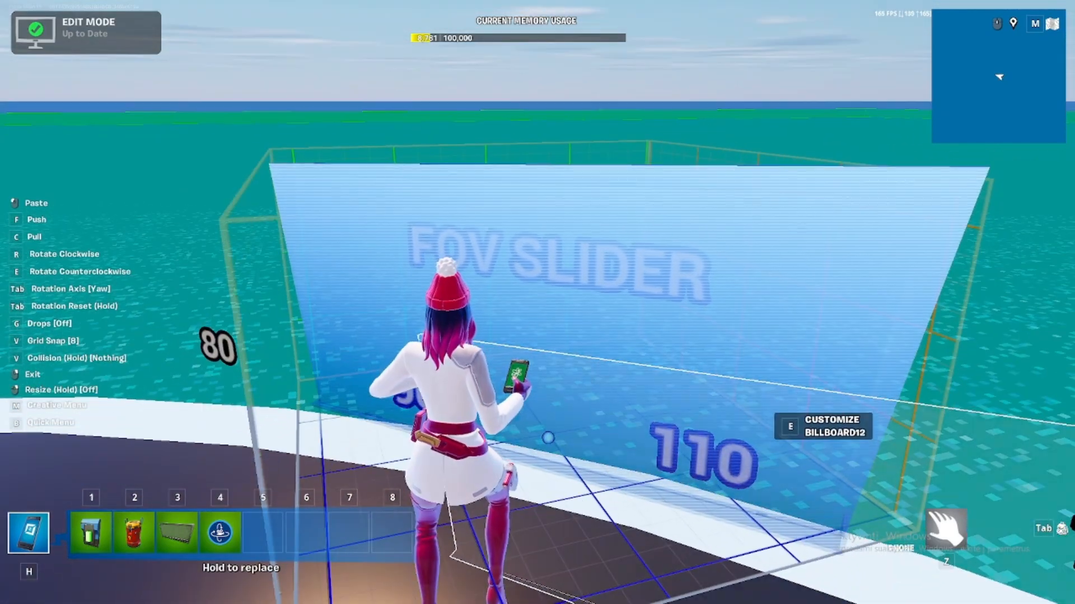
Reposition the FOV SLIDER billboard centrally above the numbers and put the phone tool away.
click(537, 302)
key(z)
key(s)
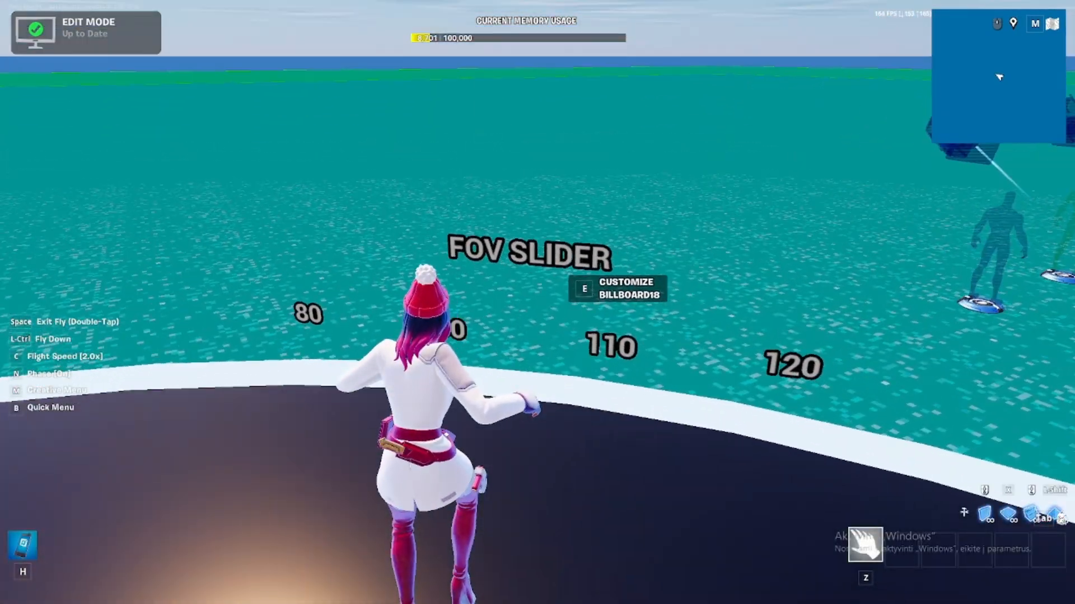
Search the Fortnite devices for "TRIGG" and add the trigger device to quick bar slot 5.
key(Tab)
key(Tab)
key(m)
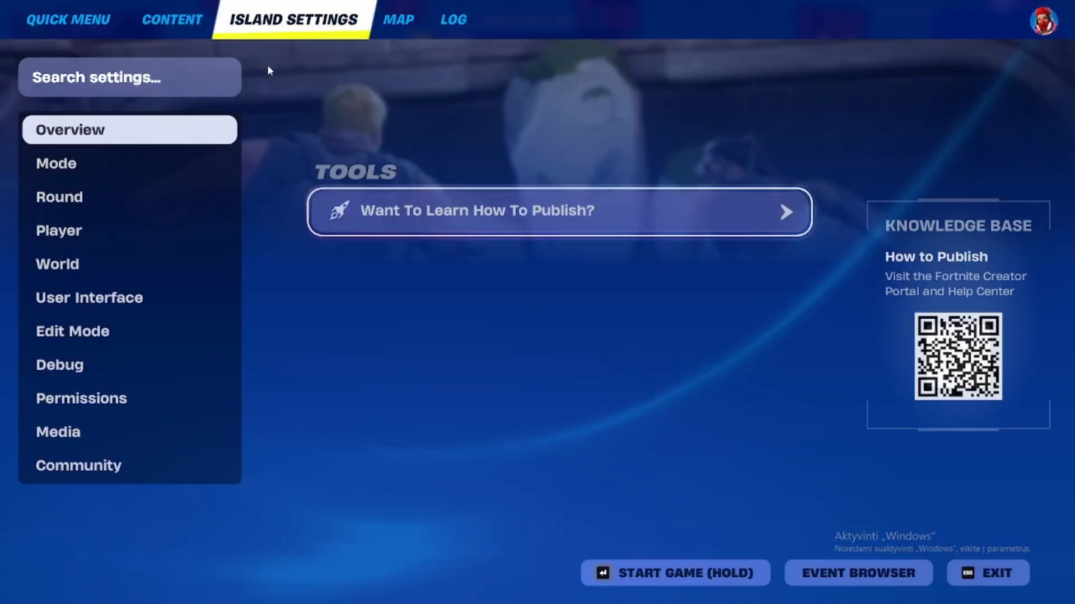
click(186, 27)
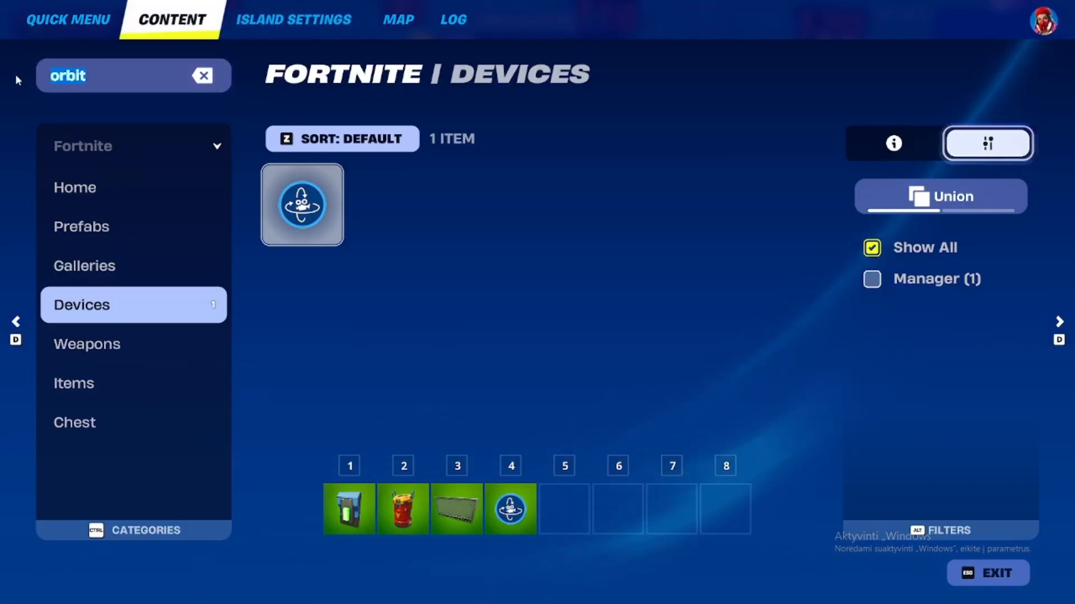
text(TRIGG)
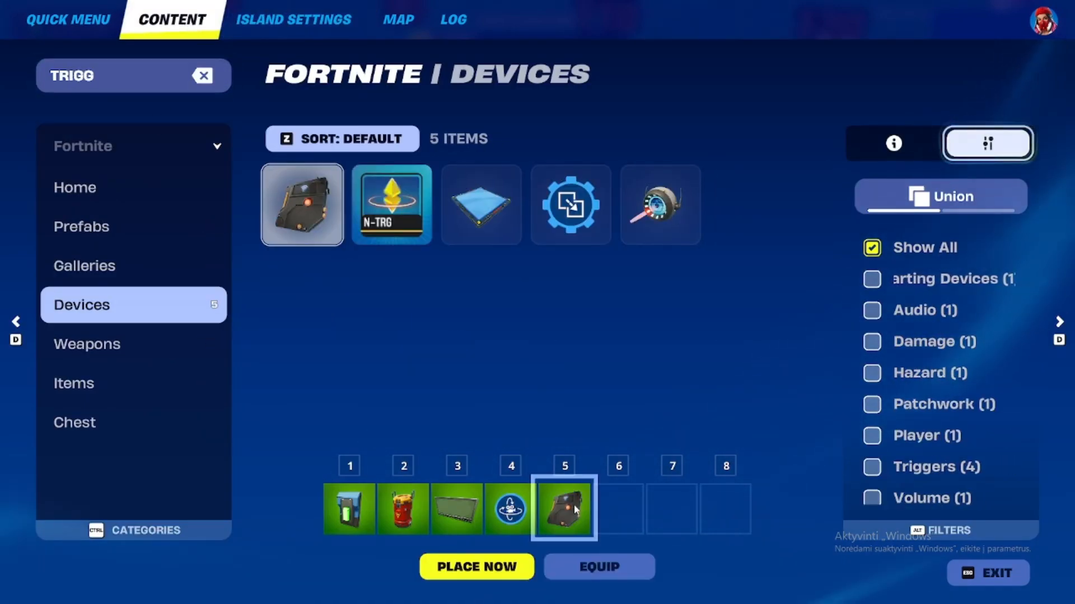
Place a trigger near the FOV SLIDER numbers and turn off Visible In Game, Triggered by Vehicles and Triggered by Creatures.
key(Escape)
click(537, 302)
key(e)
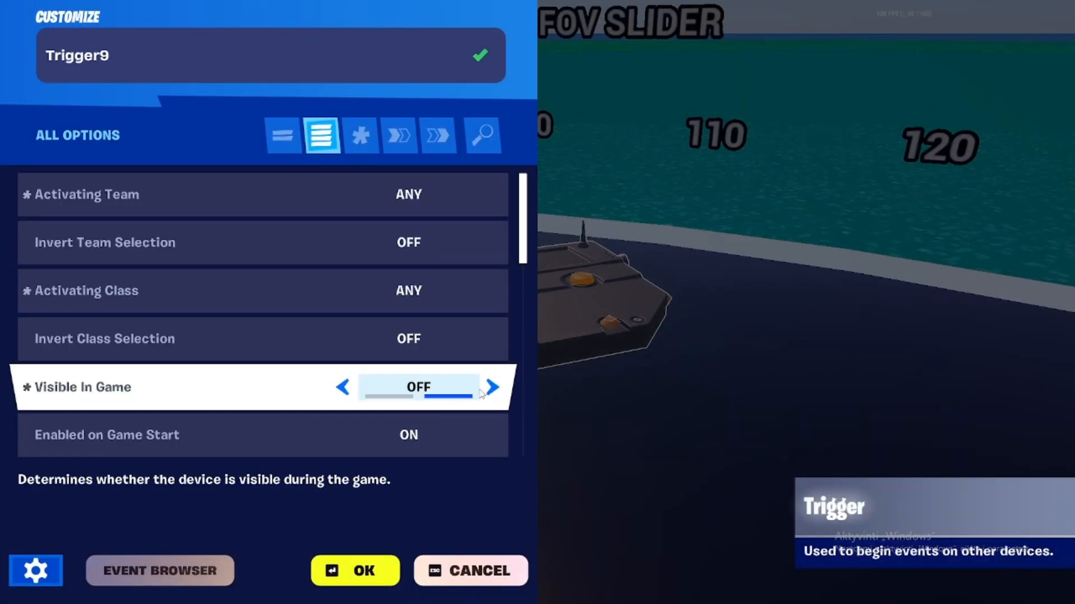
scroll(488, 394, down, 3)
click(491, 390)
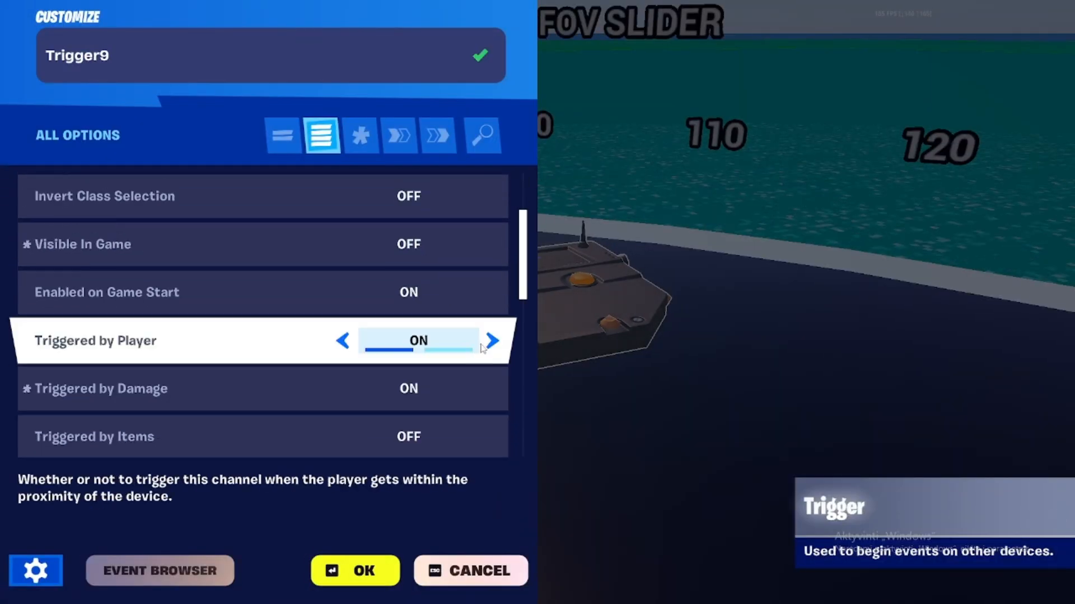
scroll(179, 355, down, 2)
click(492, 396)
scroll(492, 392, down, 2)
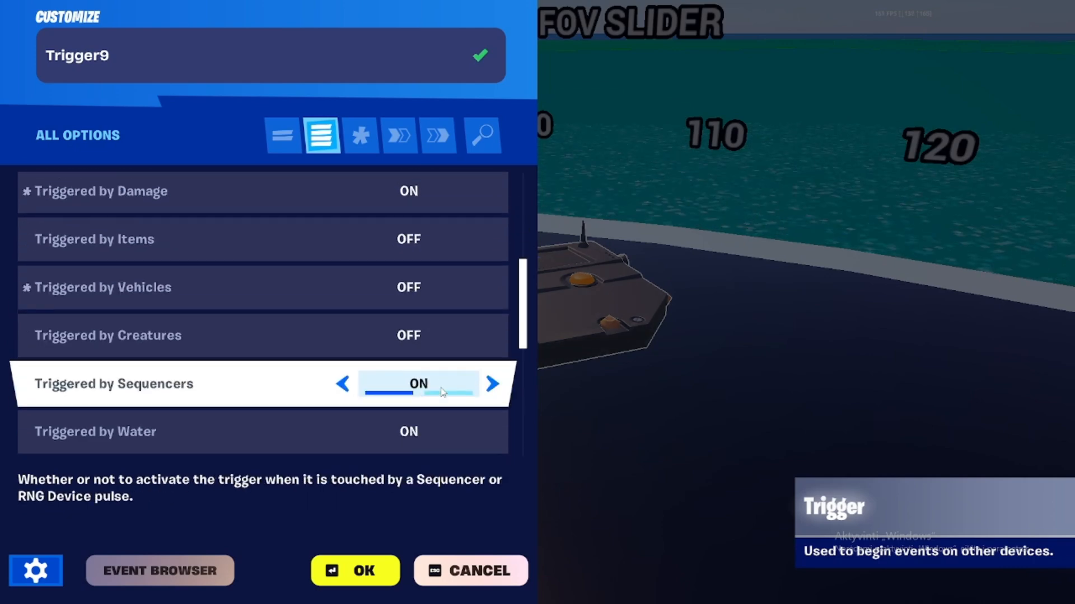
Turn off Triggered by Sequencers, Triggered by Water, Trigger VFX and Trigger SFX for the trigger, and apply the settings.
click(493, 385)
scroll(493, 385, down, 1)
click(492, 367)
scroll(492, 369, down, 7)
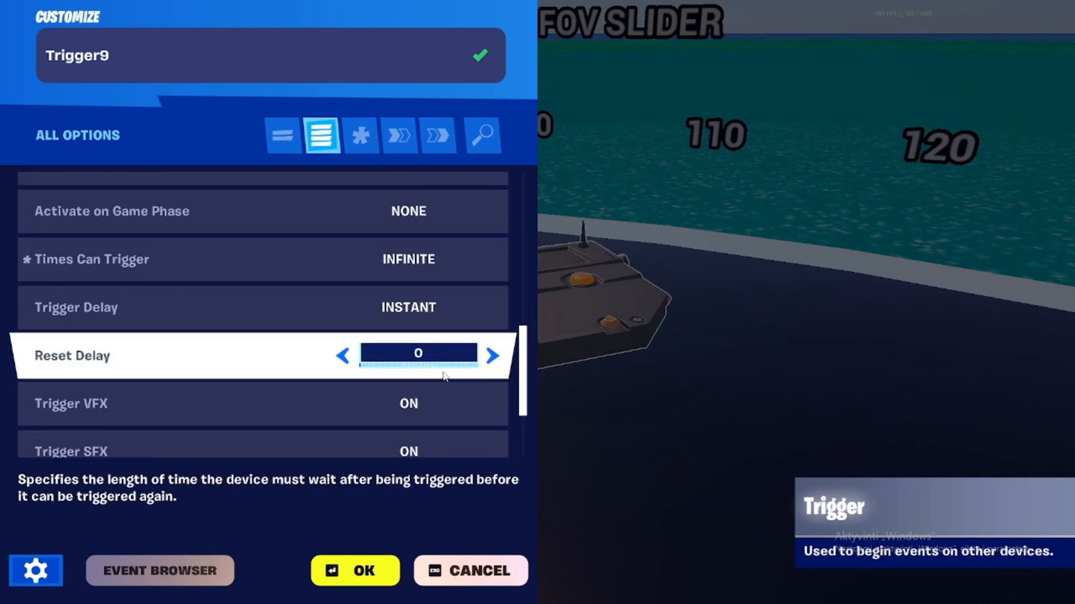
click(492, 363)
click(492, 314)
scroll(476, 363, down, 1)
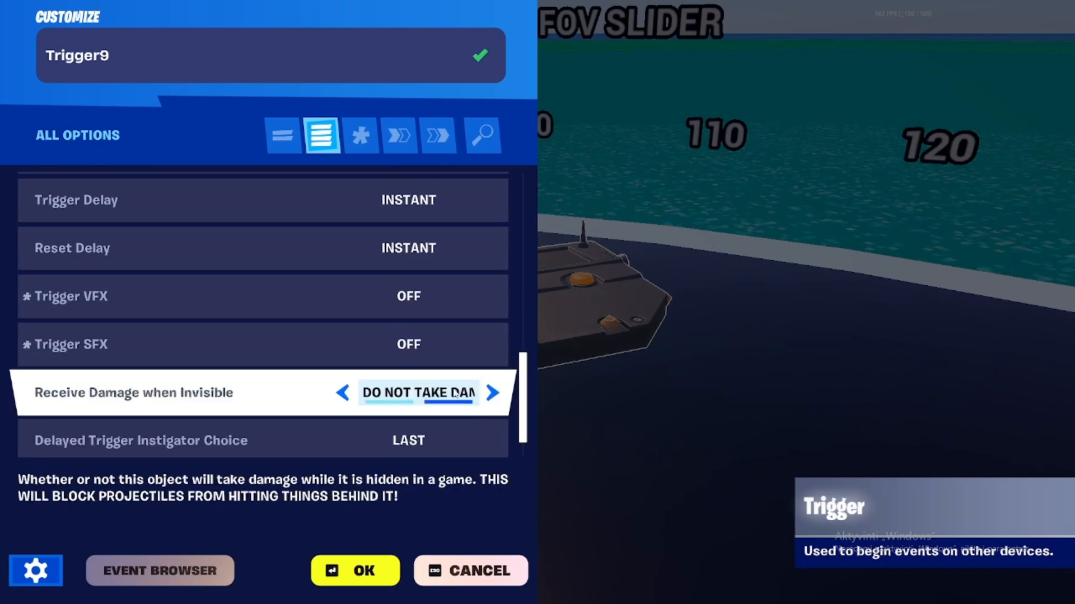
click(368, 571)
Pick up the trigger with the phone tool, rotate it upright and position it over the 80 billboard.
click(537, 302)
key(Tab)
key(r)
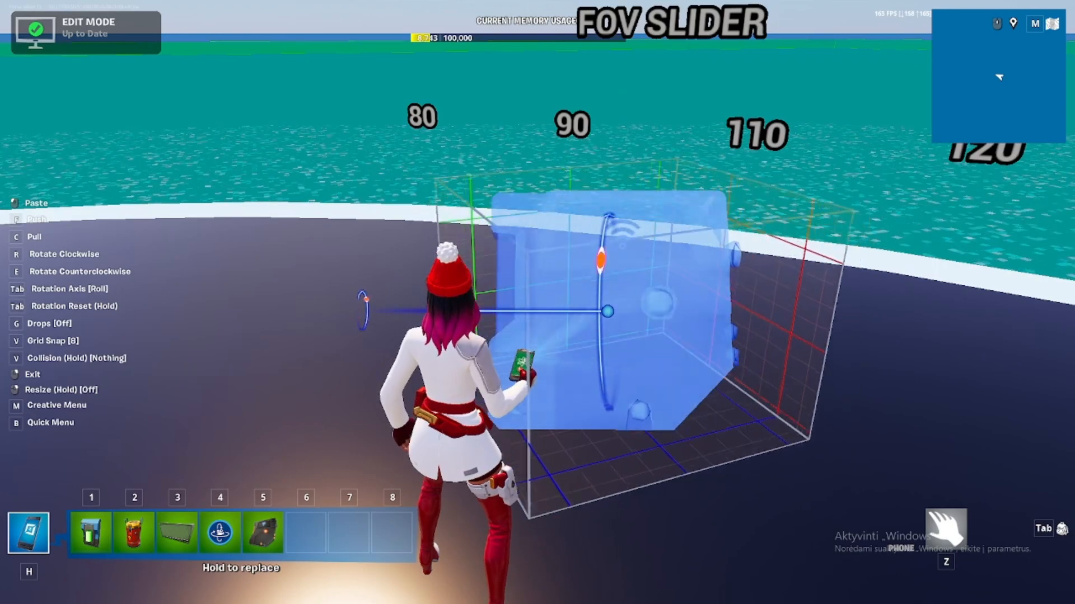
key(w)
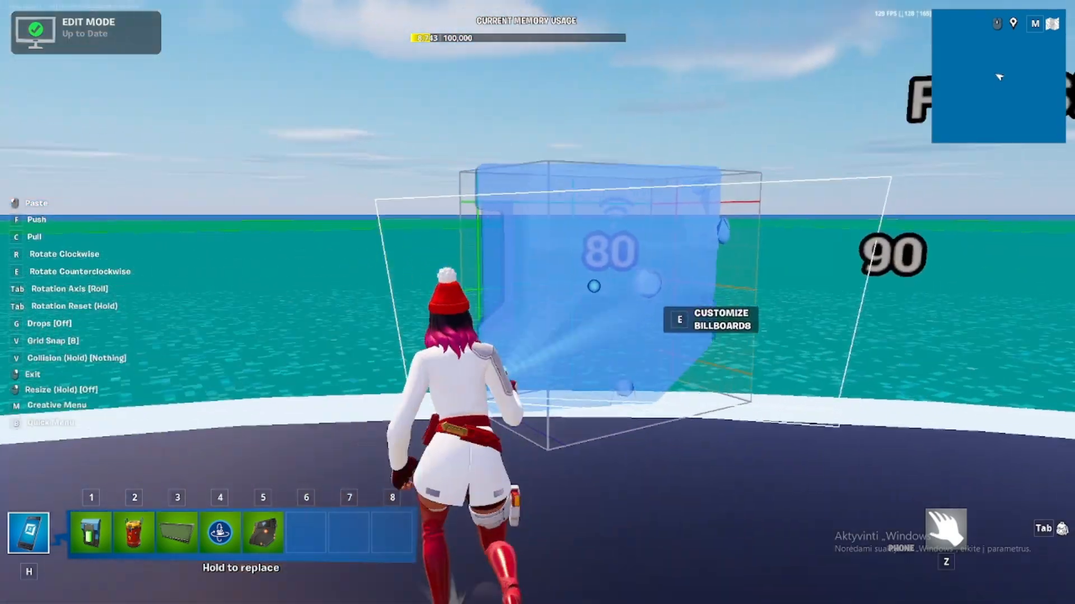
click(537, 303)
right_click(537, 302)
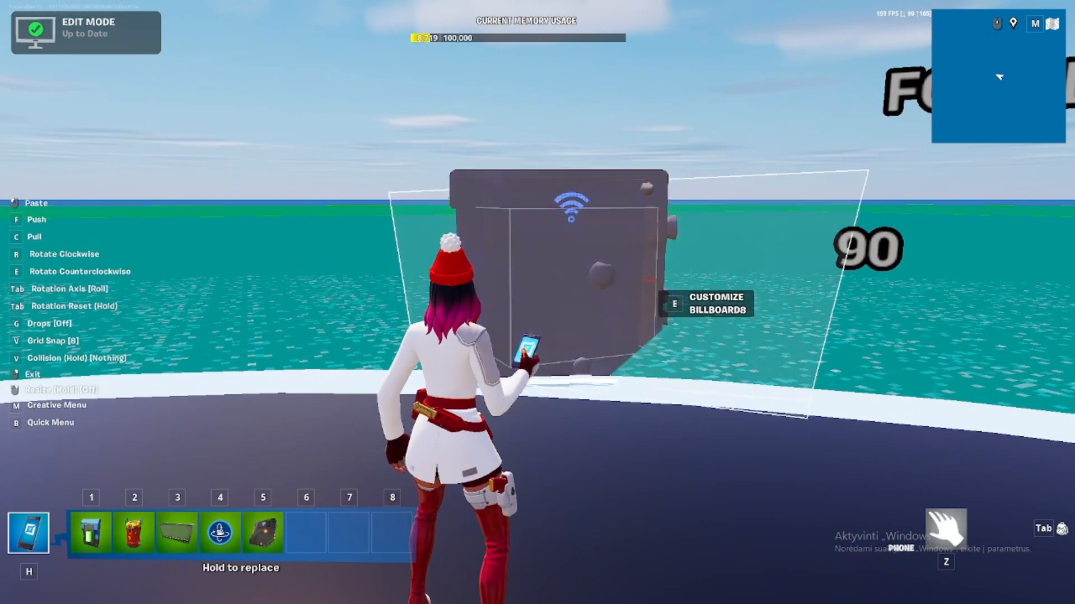
key(Tab)
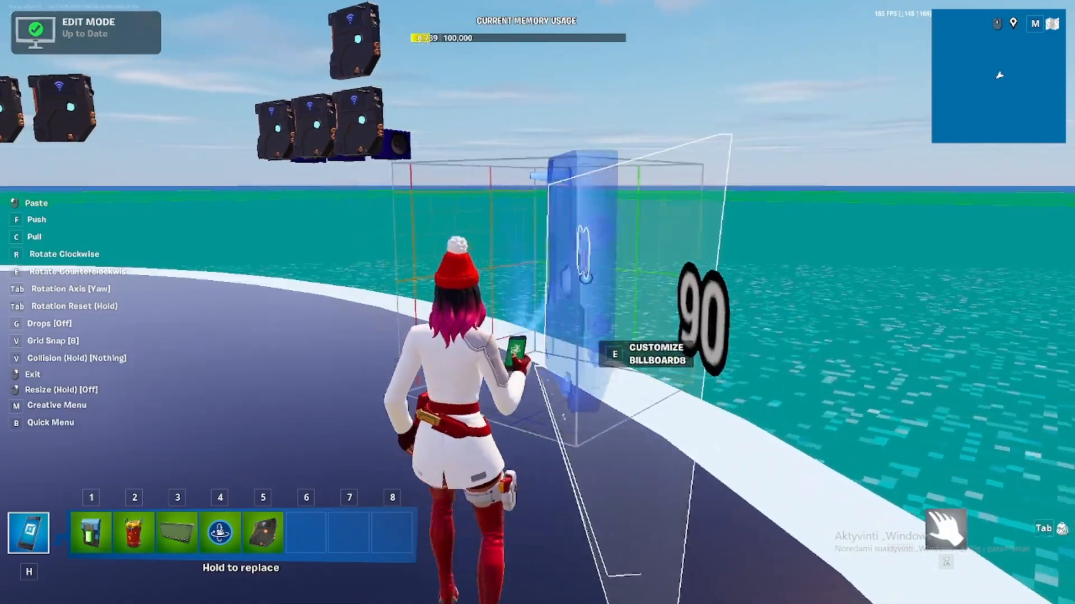
click(537, 303)
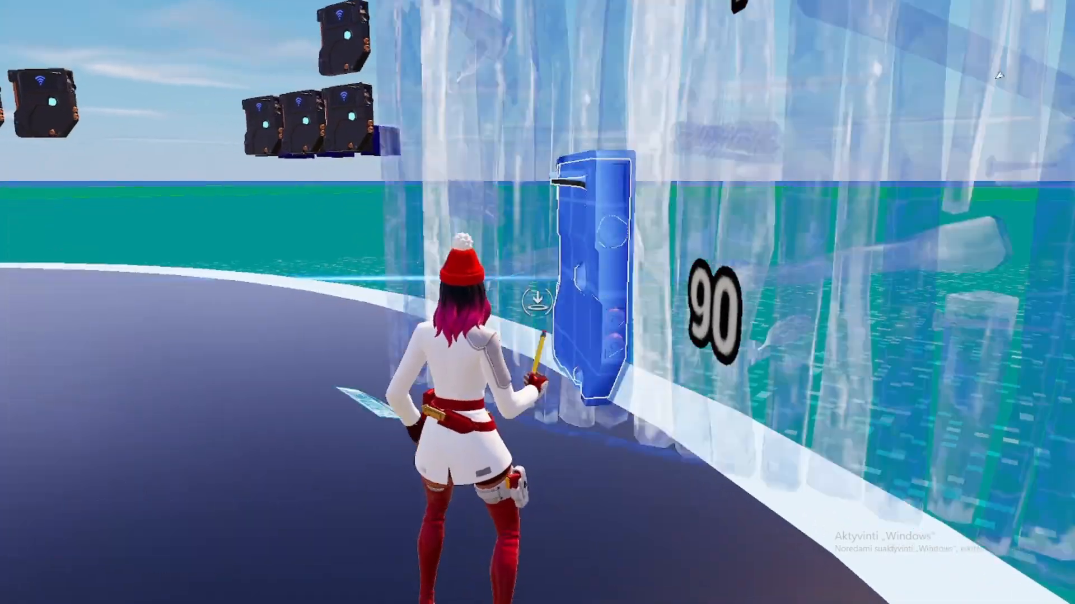
Add an On Triggered event to the trigger at 80 that sends Remove from Player to Camera: Orbit4.
key(e)
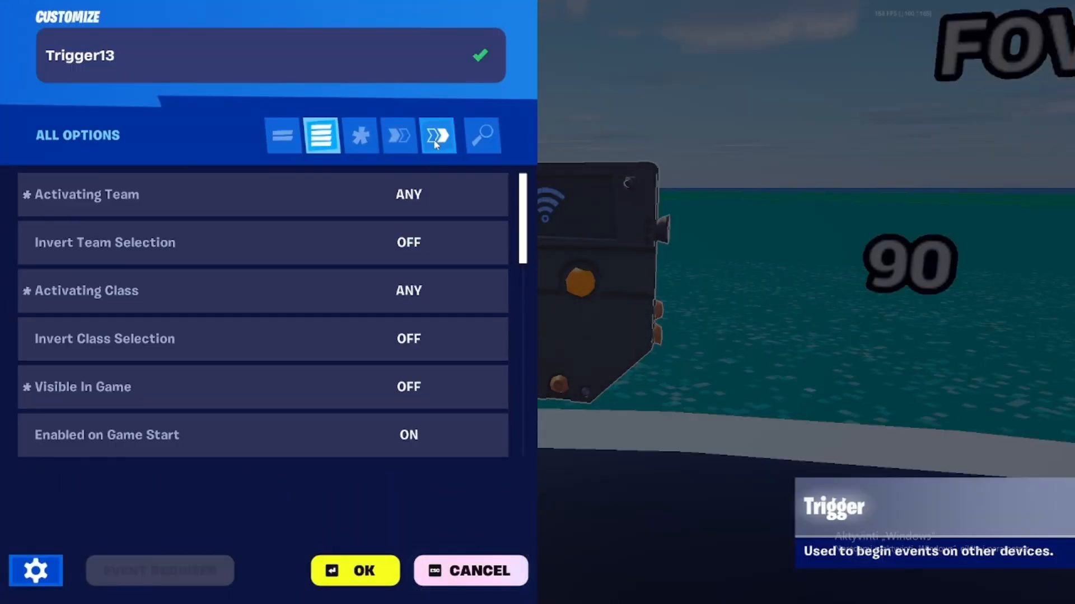
click(436, 146)
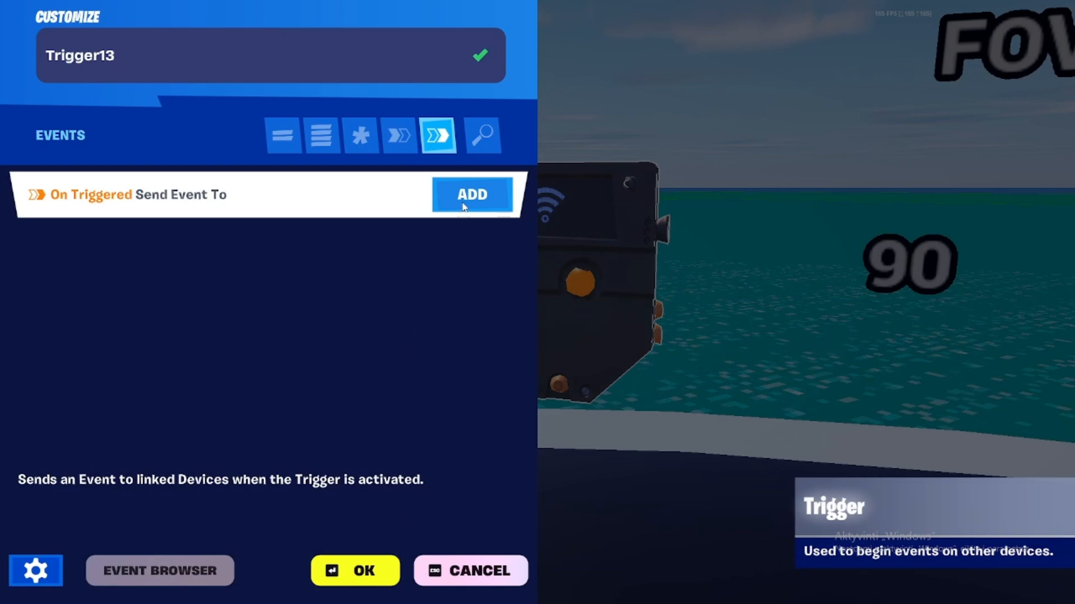
click(470, 194)
click(179, 247)
text(orbit)
click(646, 289)
click(504, 255)
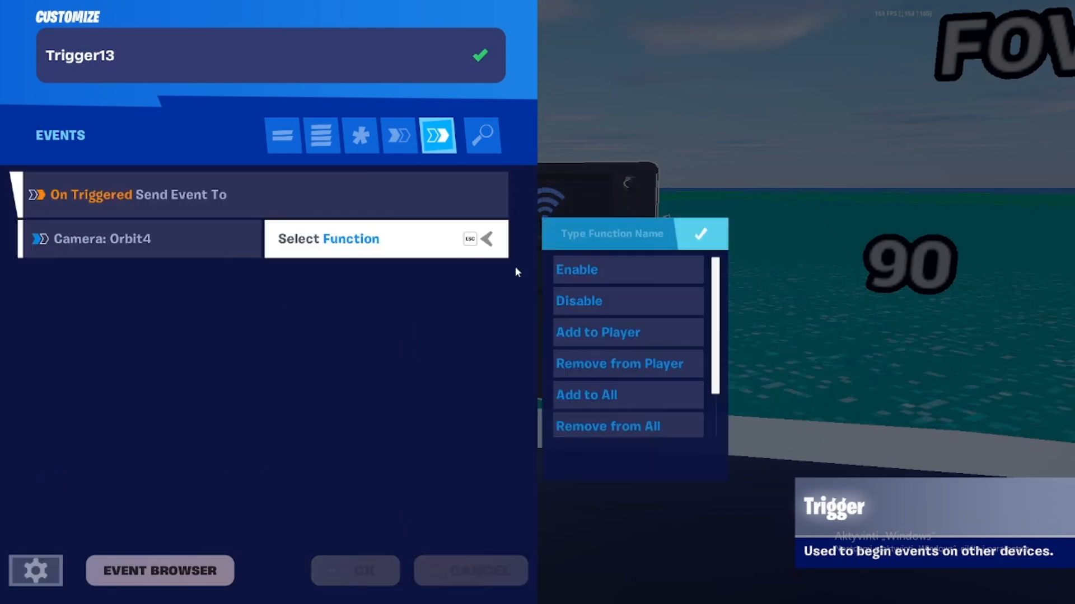
click(594, 363)
Add Camera: Orbit with the function Remove from Player to the 80 trigger's On Triggered event.
click(185, 282)
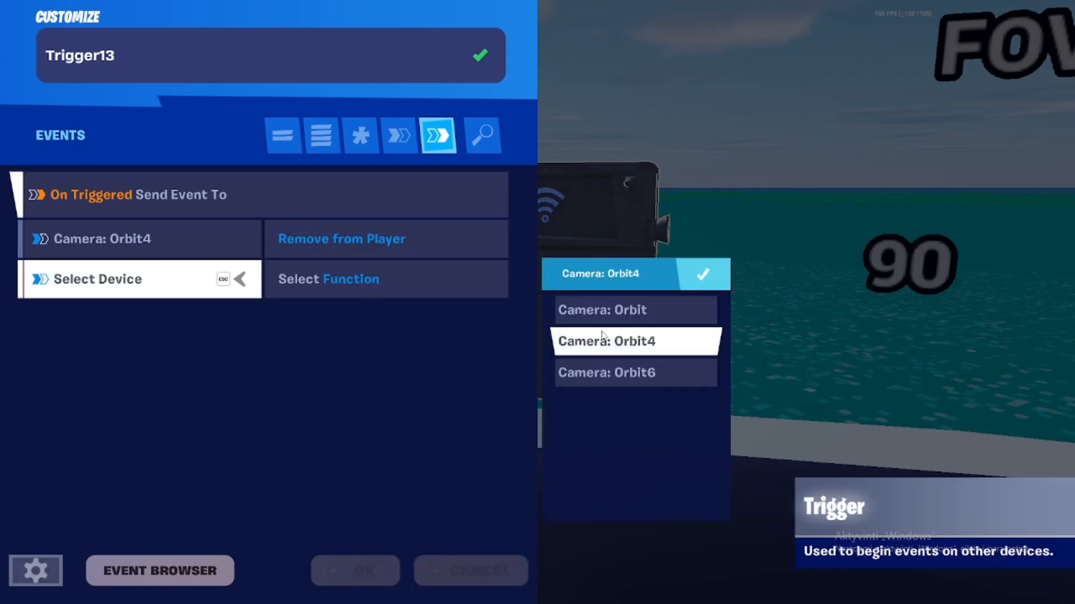
click(654, 346)
click(183, 292)
click(630, 325)
click(369, 280)
click(633, 403)
Add Camera: Orbit6 with the function Remove from Player to the same On Triggered event and apply the settings.
click(202, 331)
click(643, 413)
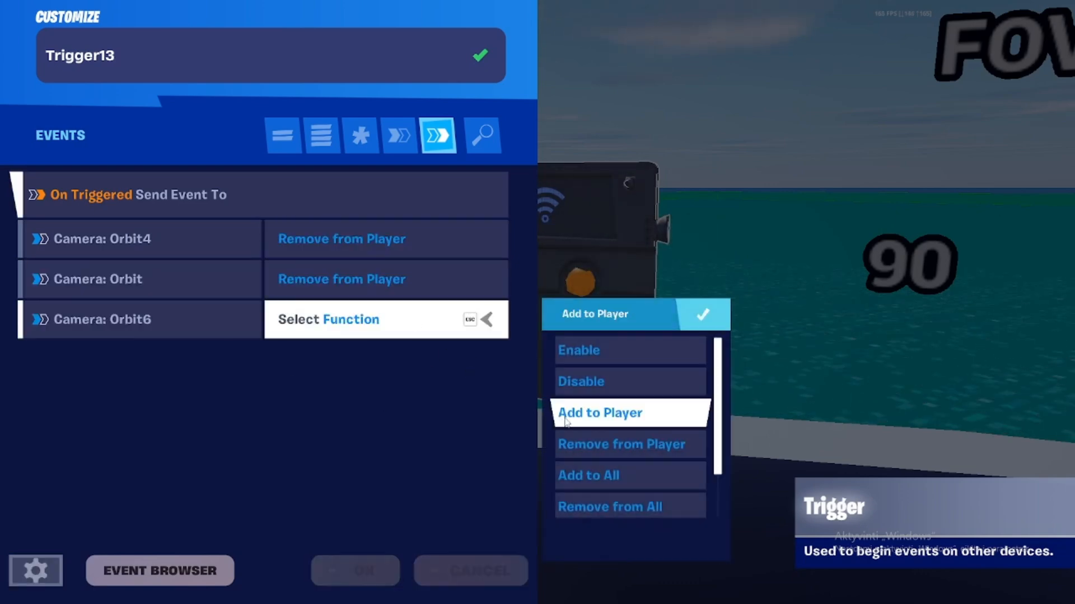
click(610, 507)
click(388, 320)
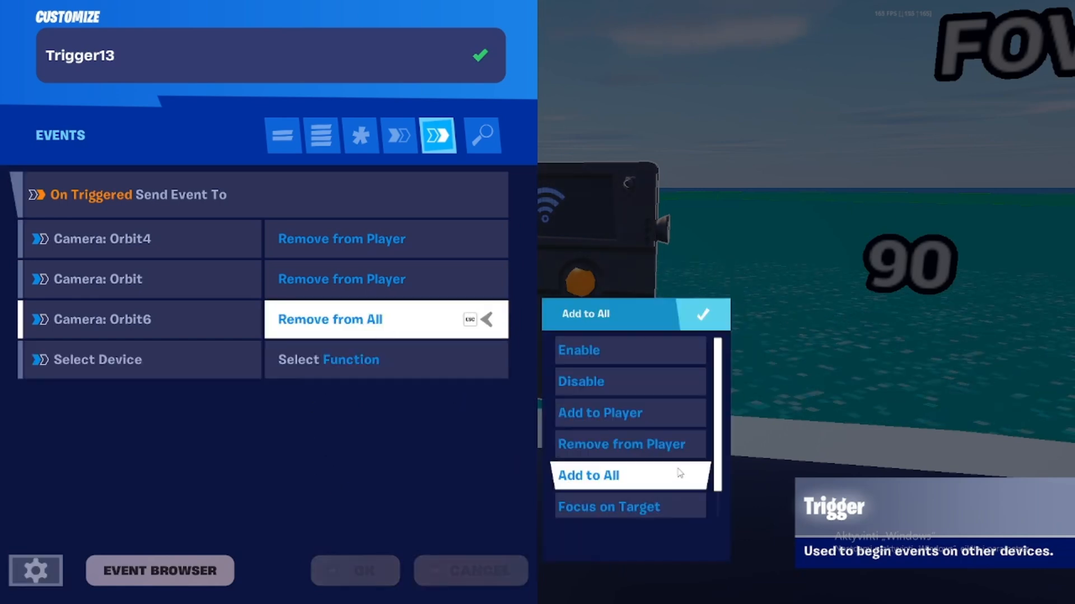
click(618, 444)
click(367, 572)
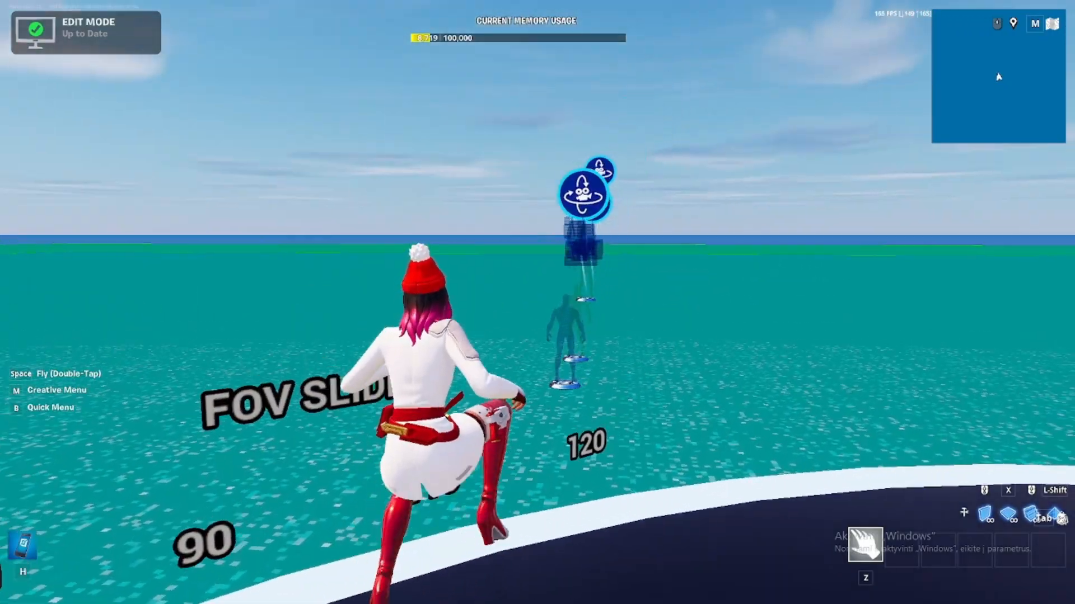
Check the orbit cameras' names, then copy the trigger at 80 and paste the duplicate over the 90 billboard.
key(space)
key(space)
key(w)
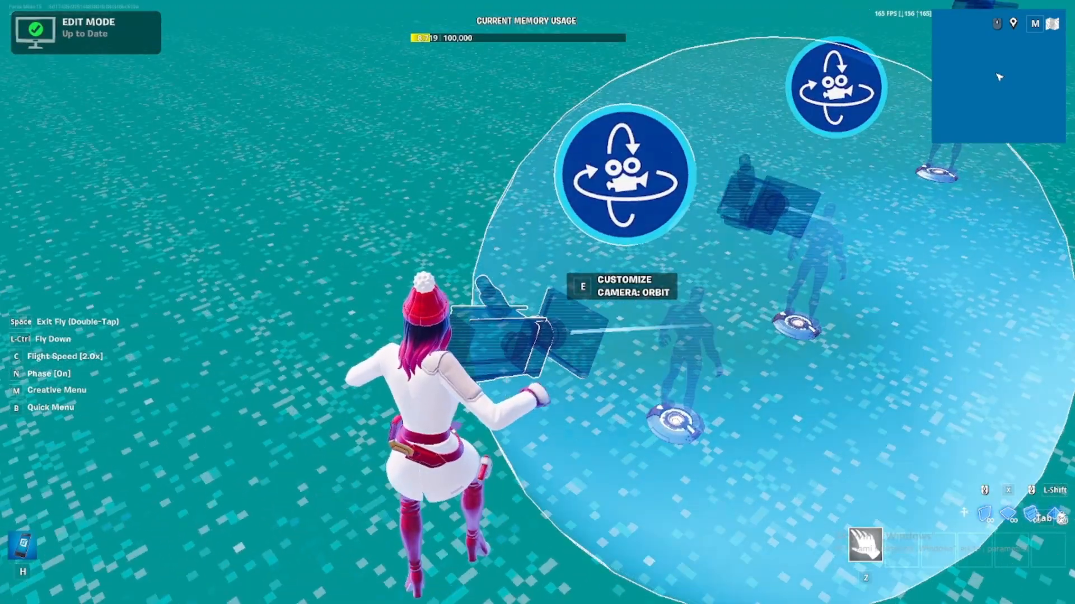
key(s)
key(space)
key(space)
key(h)
click(538, 302)
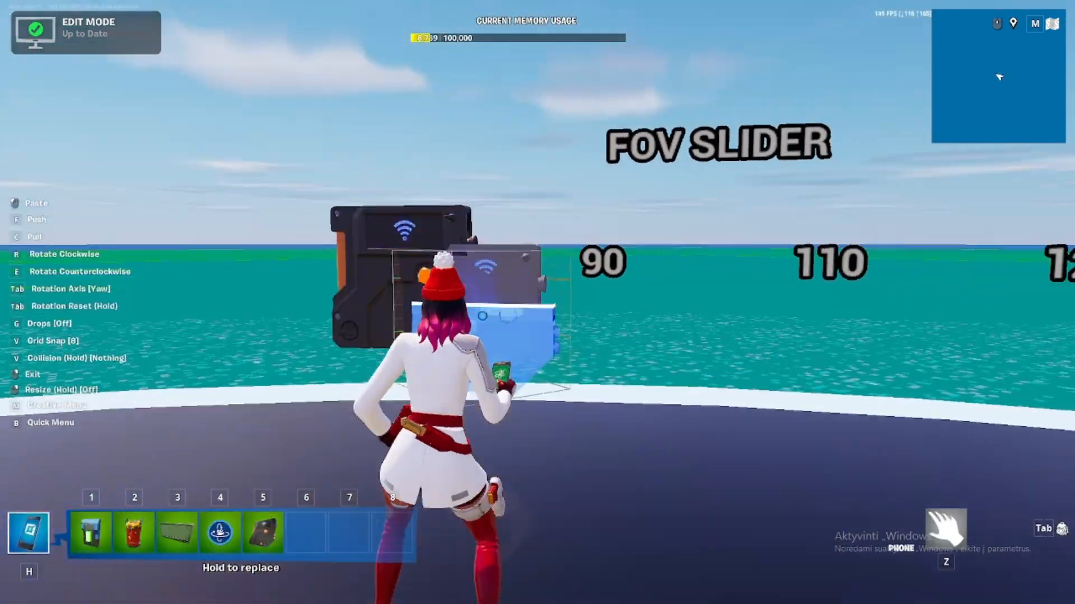
click(537, 302)
Set the Camera: Orbit event of the trigger at 90 to Add to Player and apply it.
key(e)
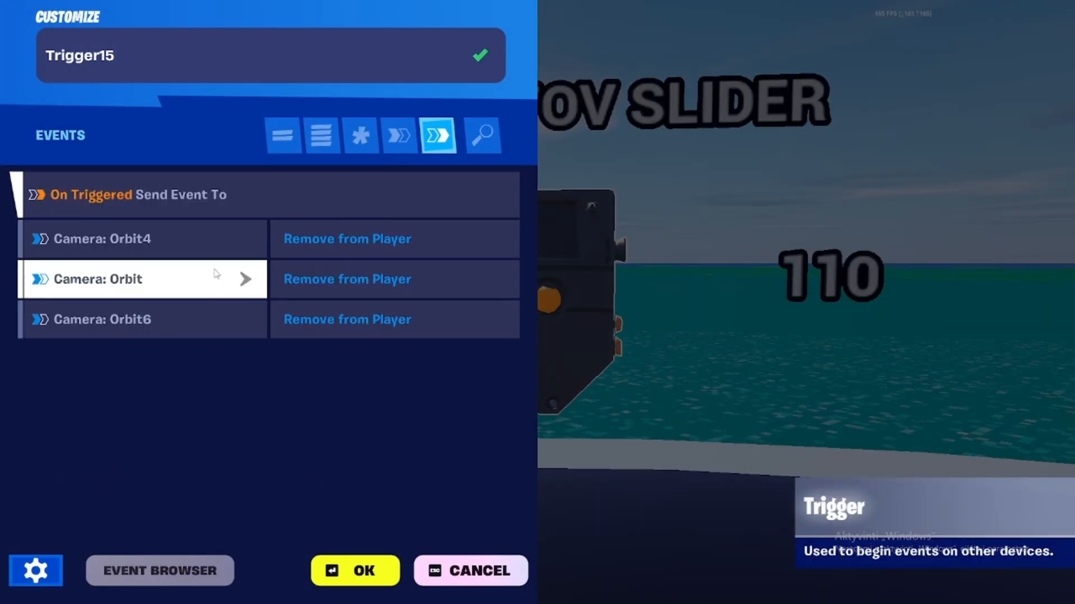
click(476, 280)
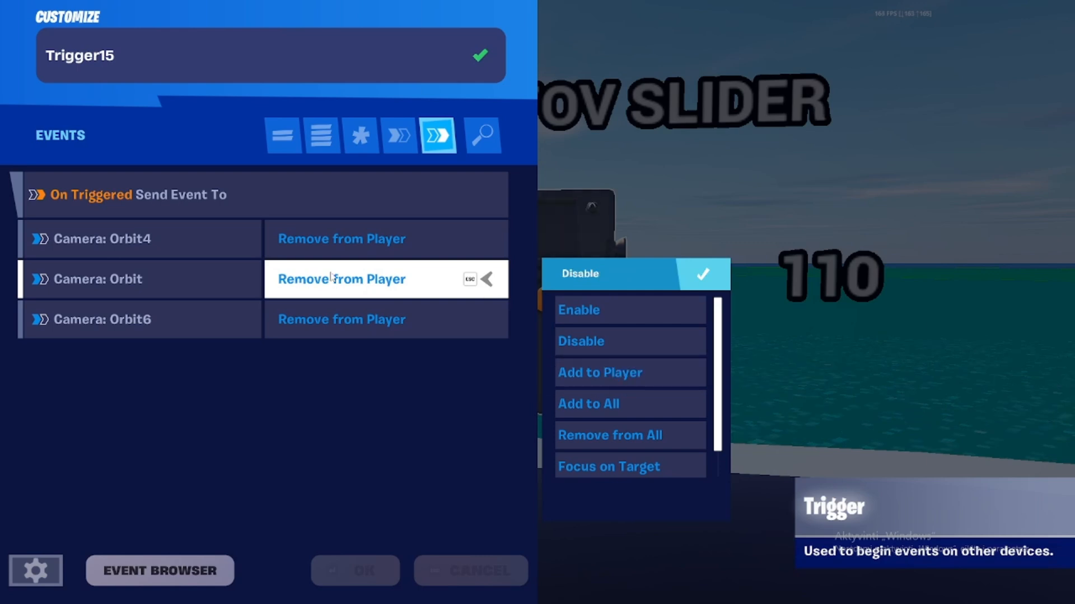
click(609, 363)
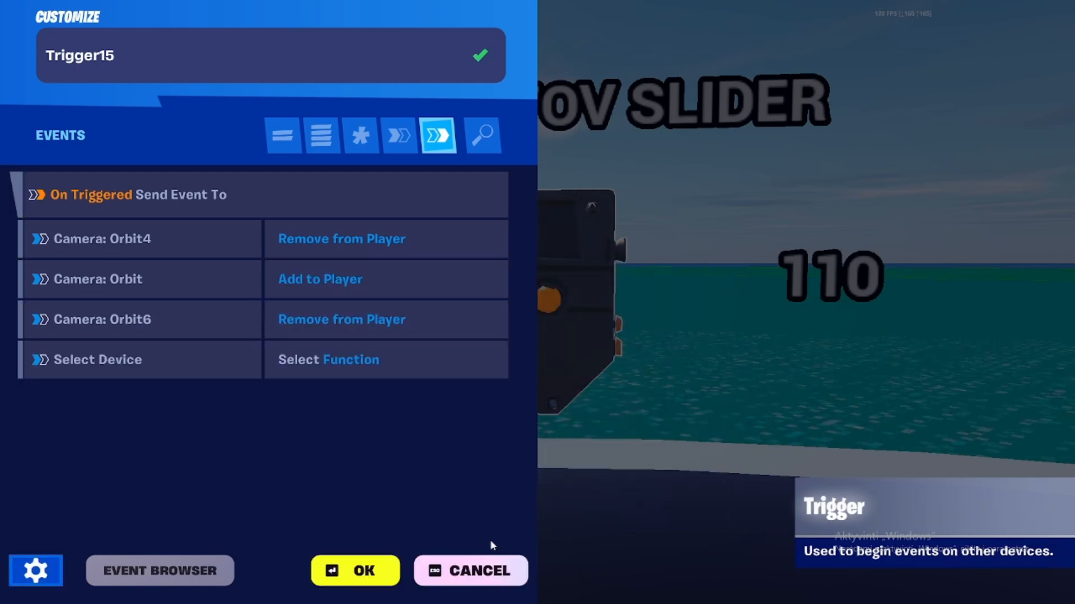
click(364, 574)
Paste a duplicate of the 90 trigger over the 110 billboard and inspect the orbit cameras beside the platform.
click(537, 301)
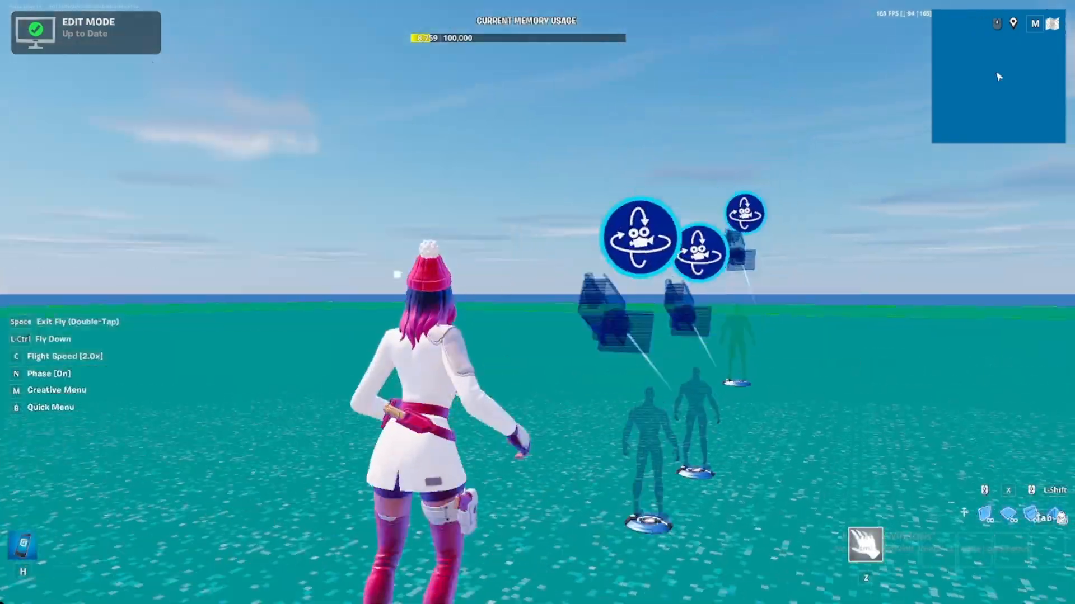
key(w)
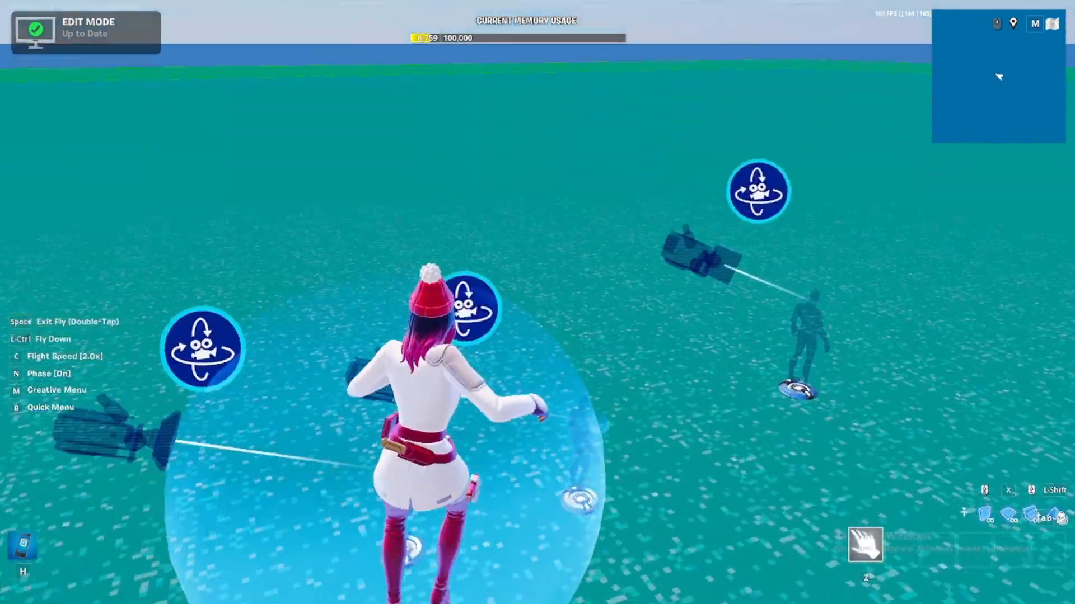
key(w)
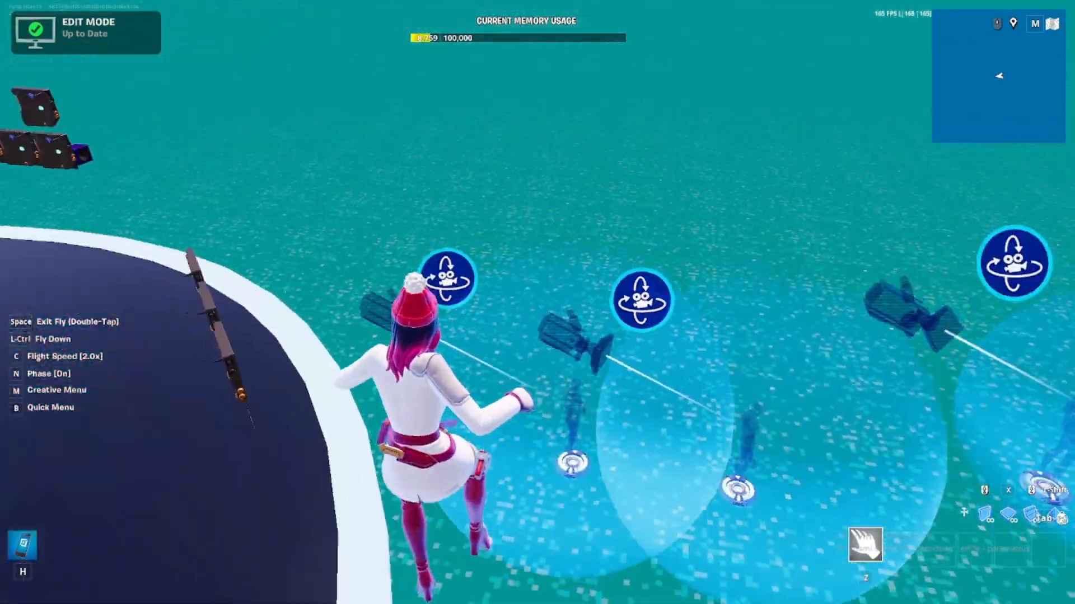
key(w)
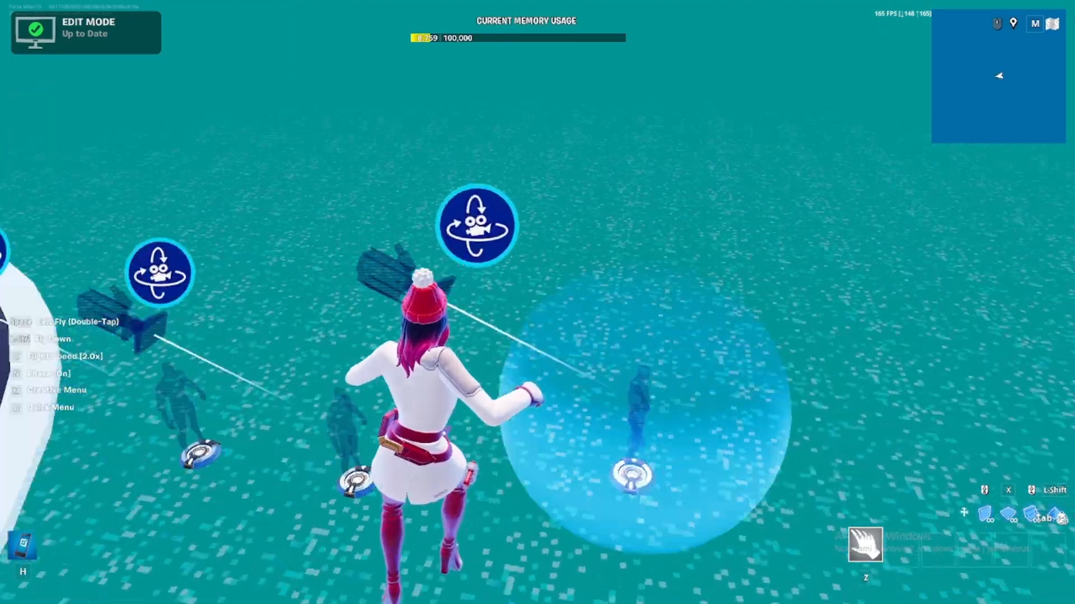
key(w)
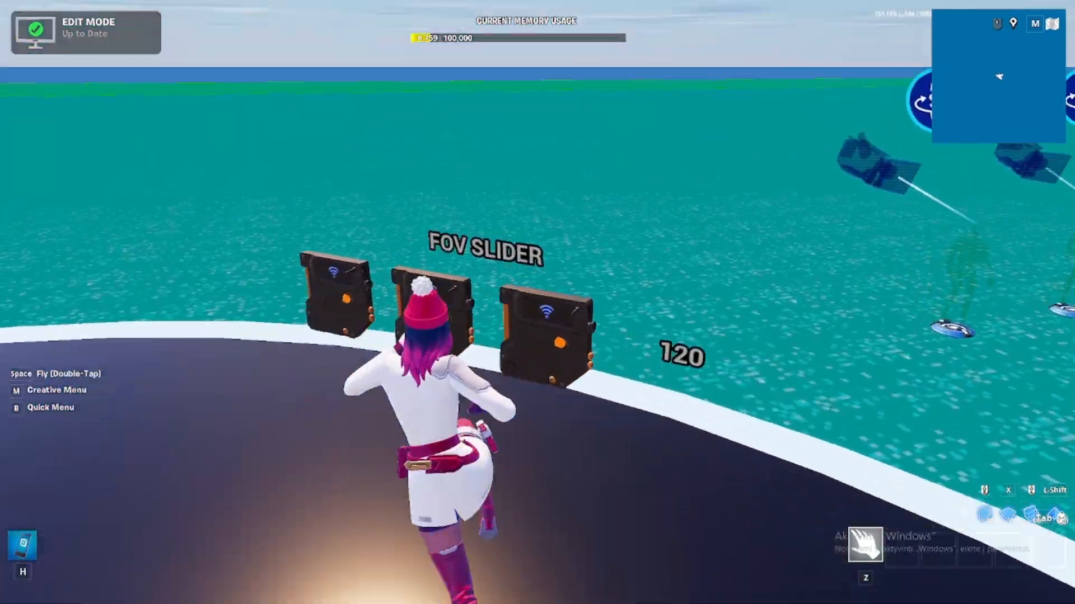
On the trigger at 110, set Camera: Orbit4 to Add to Player and Camera: Orbit to Remove from Player, and apply.
key(e)
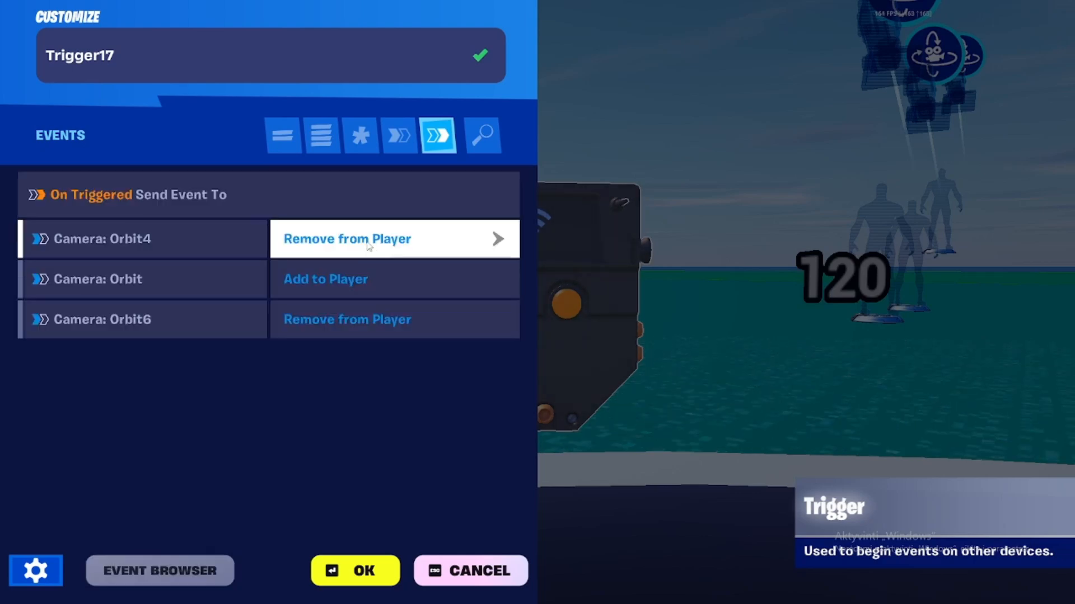
click(365, 245)
click(616, 331)
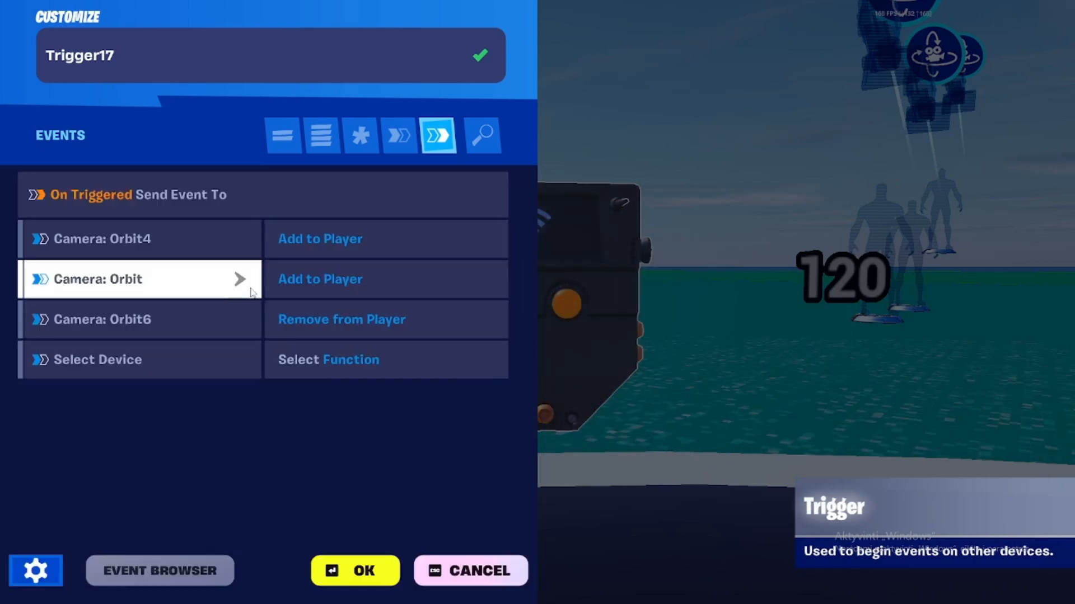
click(354, 280)
click(619, 371)
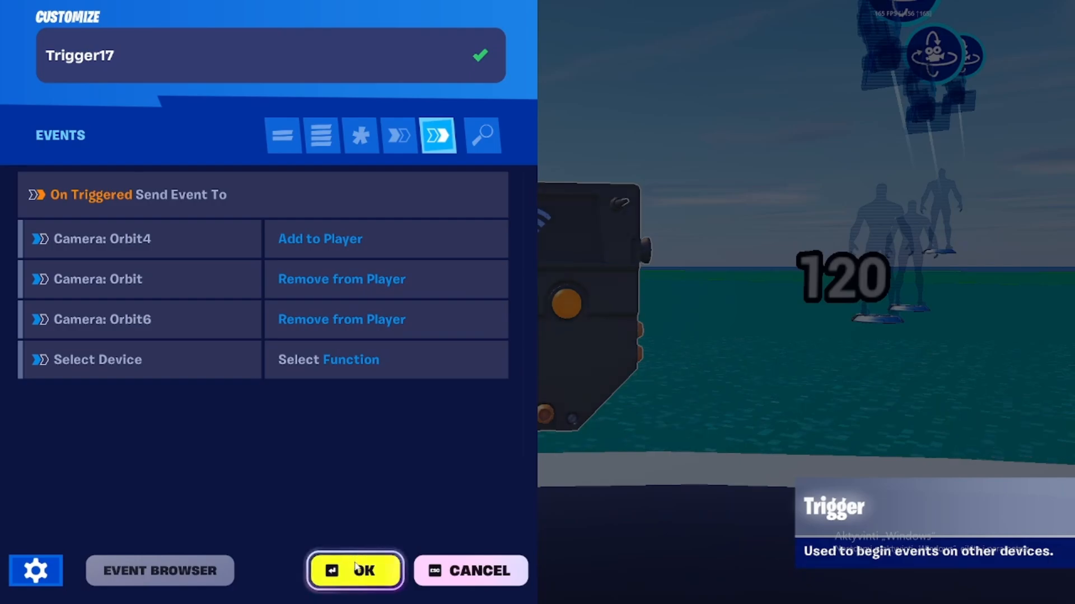
click(356, 567)
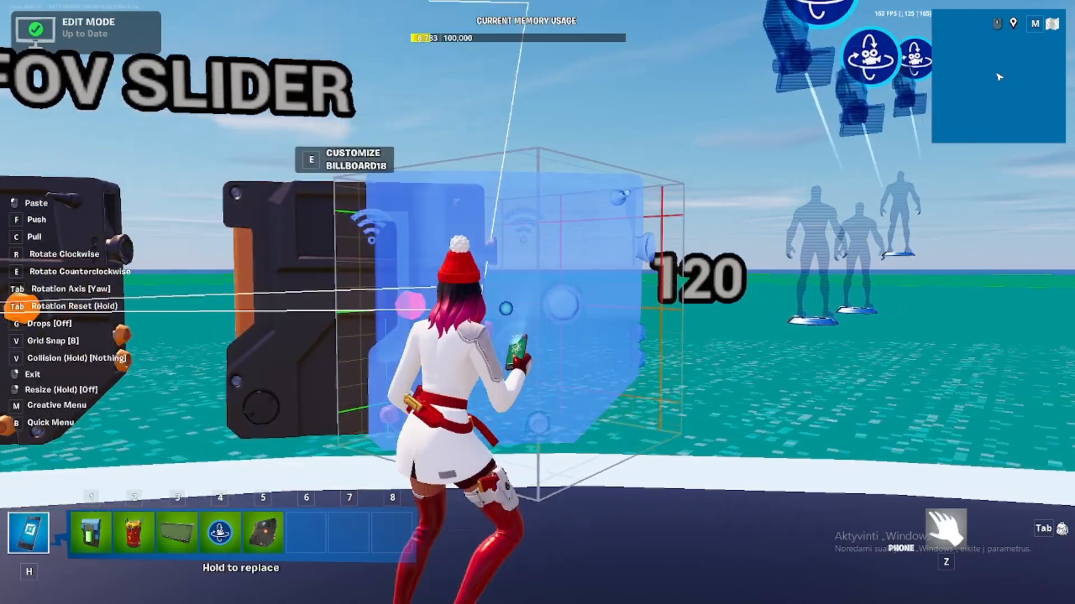
Paste a duplicate of the 110 trigger over the 120 billboard and adjust its position in line with the other triggers.
key(d)
key(a)
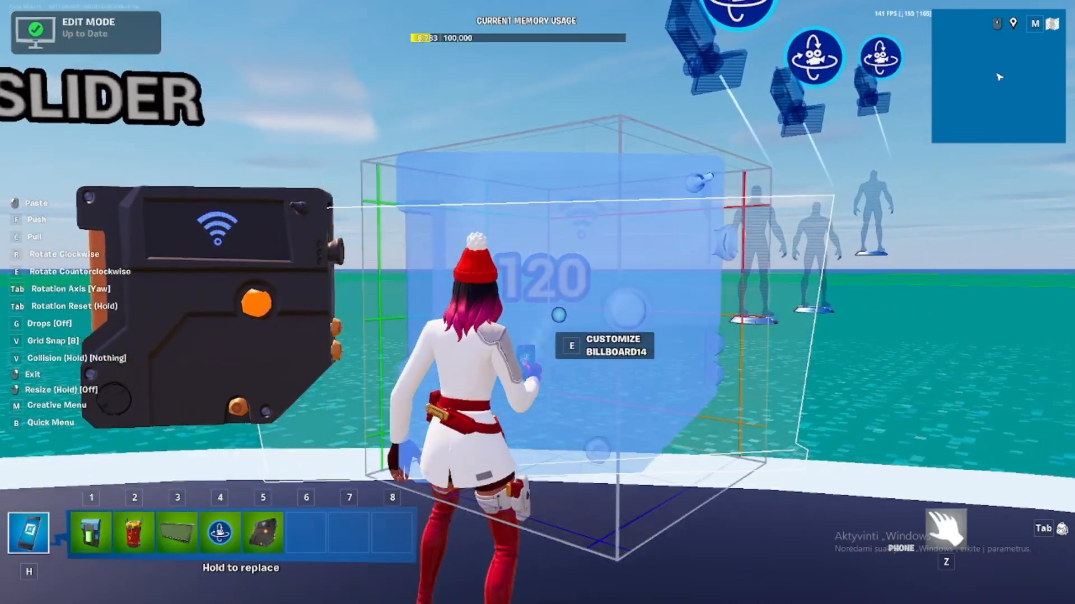
click(537, 302)
key(d)
click(537, 302)
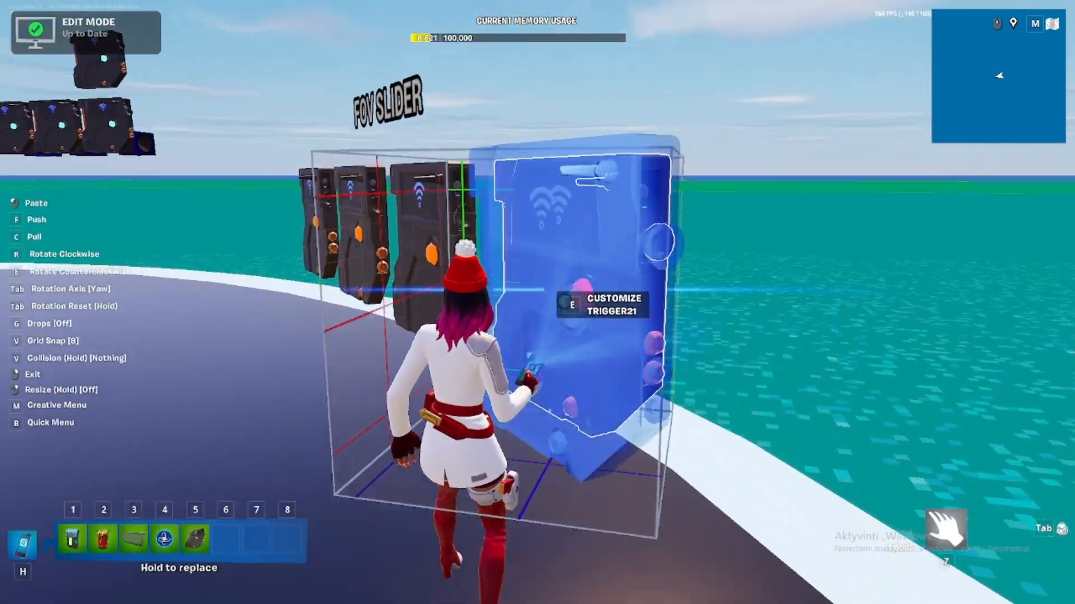
click(538, 303)
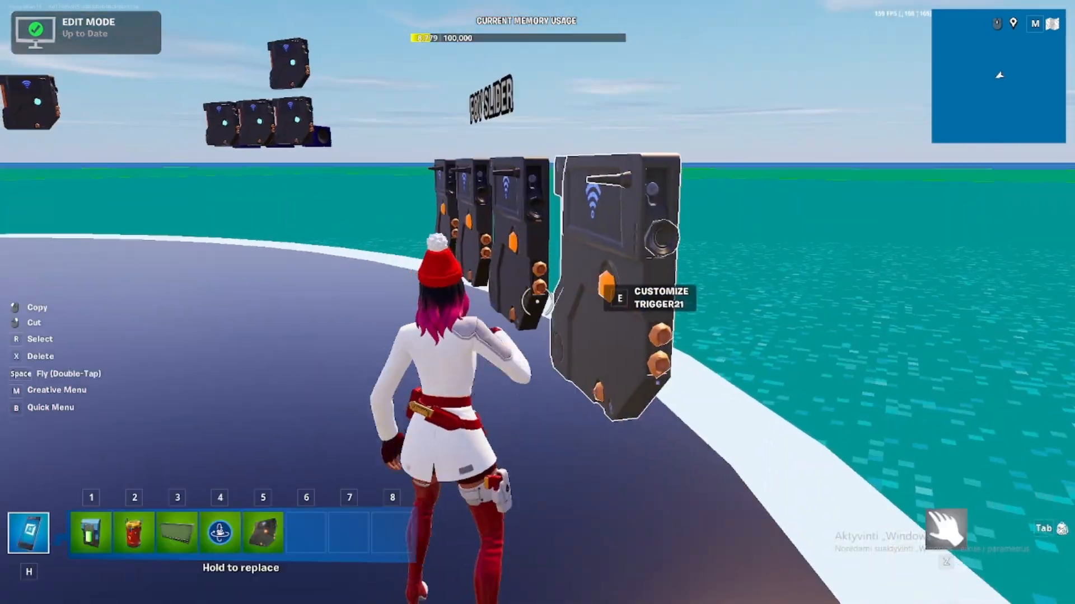
On the trigger at 120, set Camera: Orbit4 to Remove from Player and Camera: Orbit6 to Add to Player, and apply.
key(e)
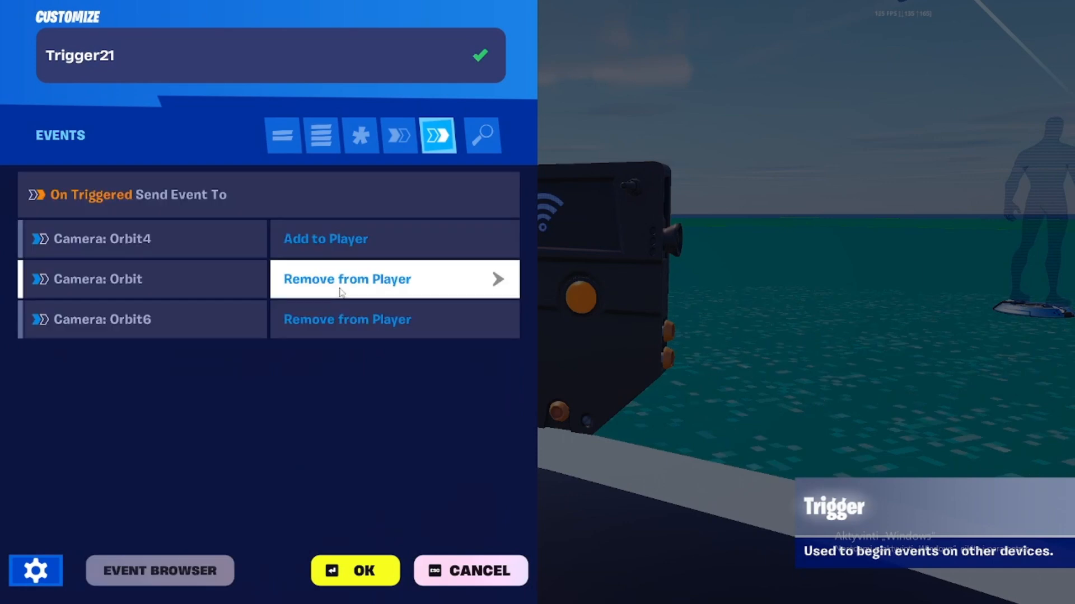
click(392, 320)
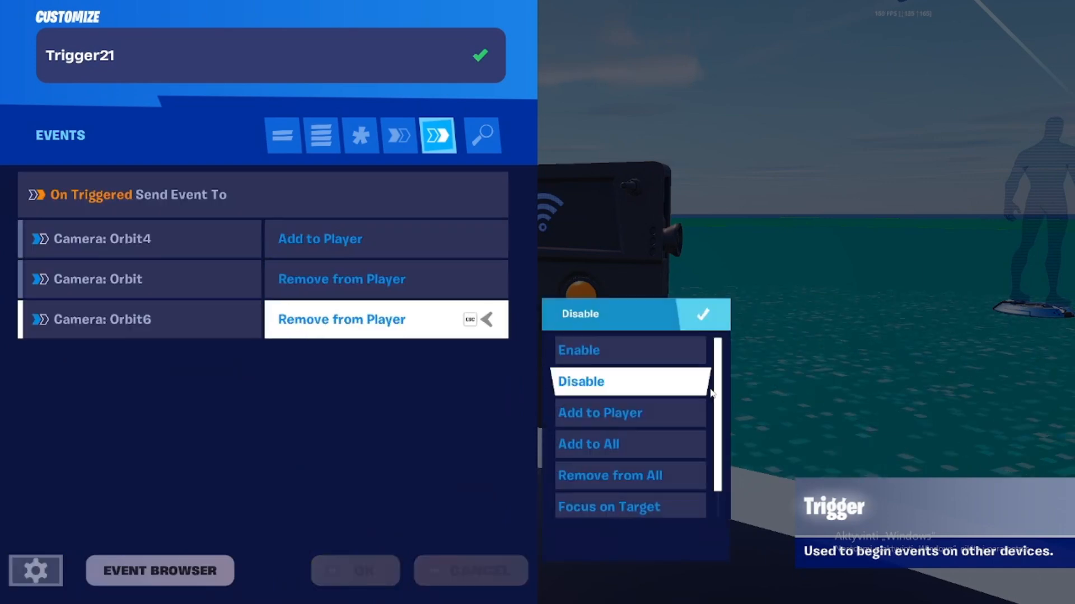
click(632, 415)
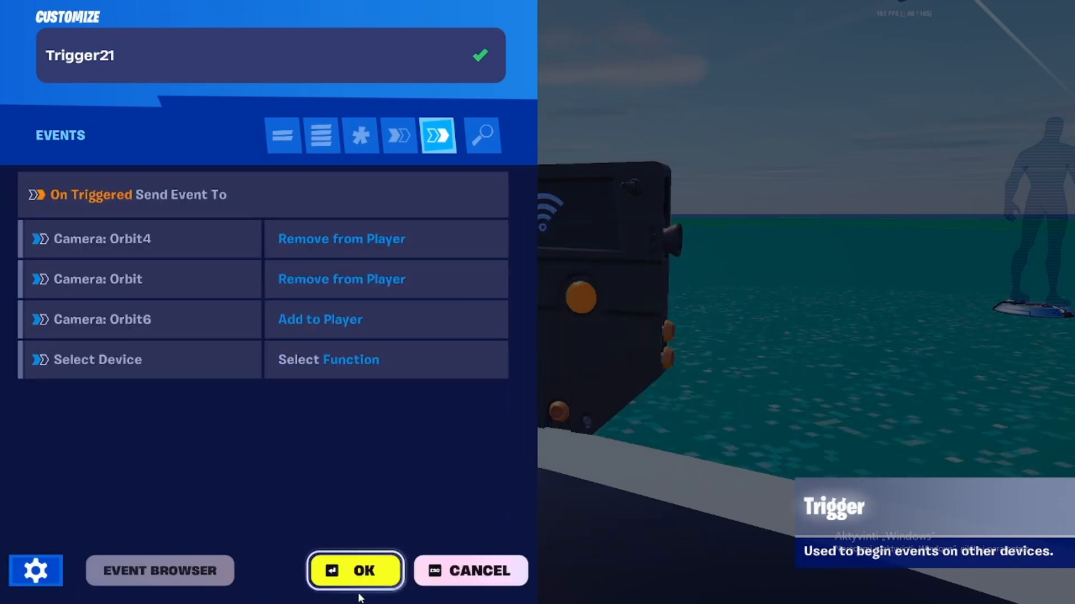
click(360, 576)
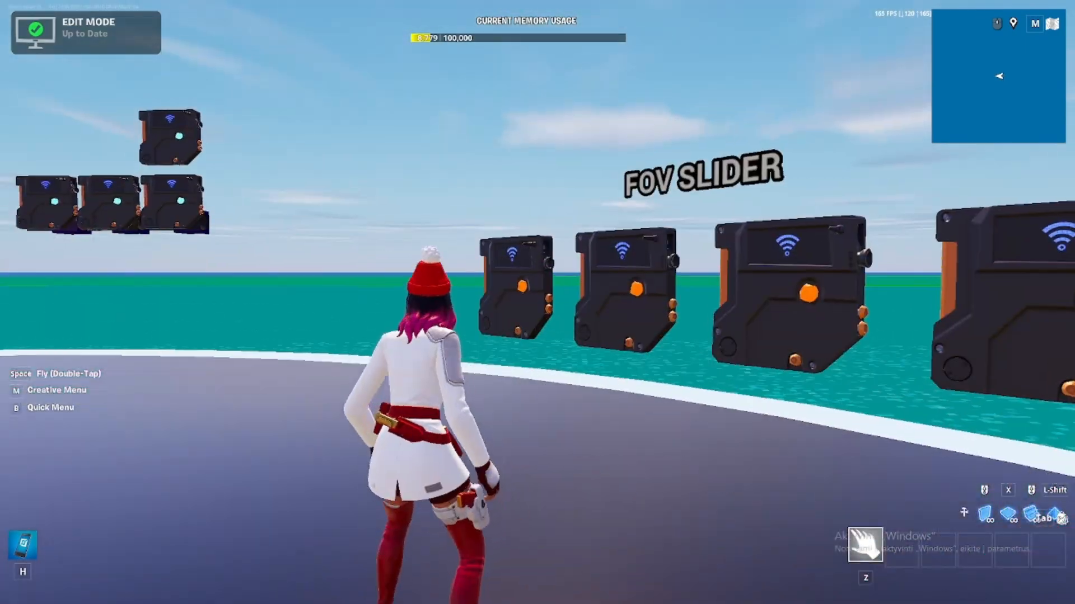
Start the game and run over to the FOV slider at the platform's edge.
key(Escape)
click(919, 326)
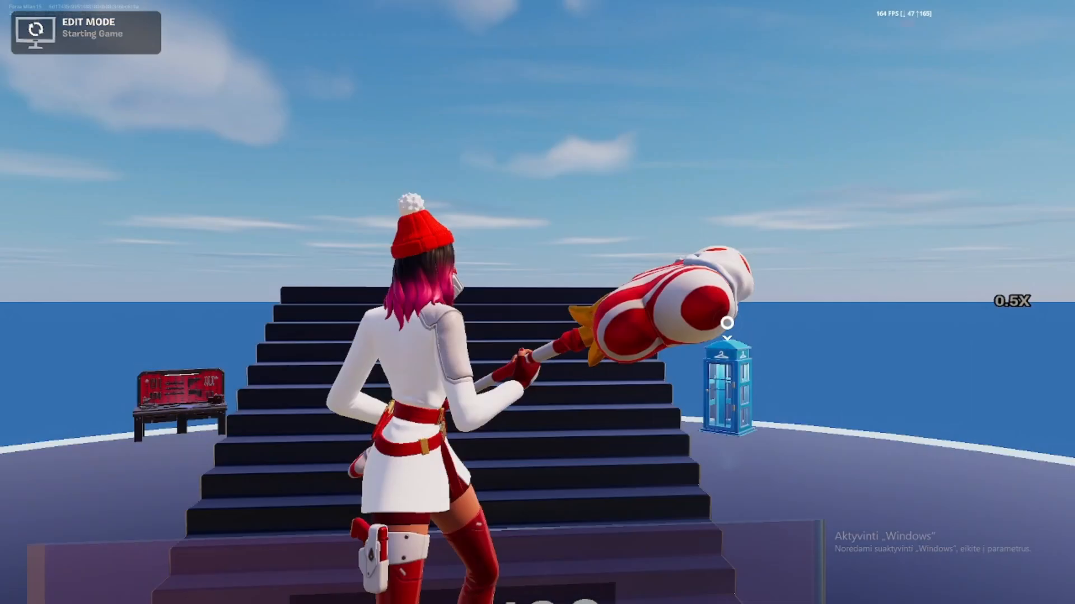
key(w)
key(space)
key(w)
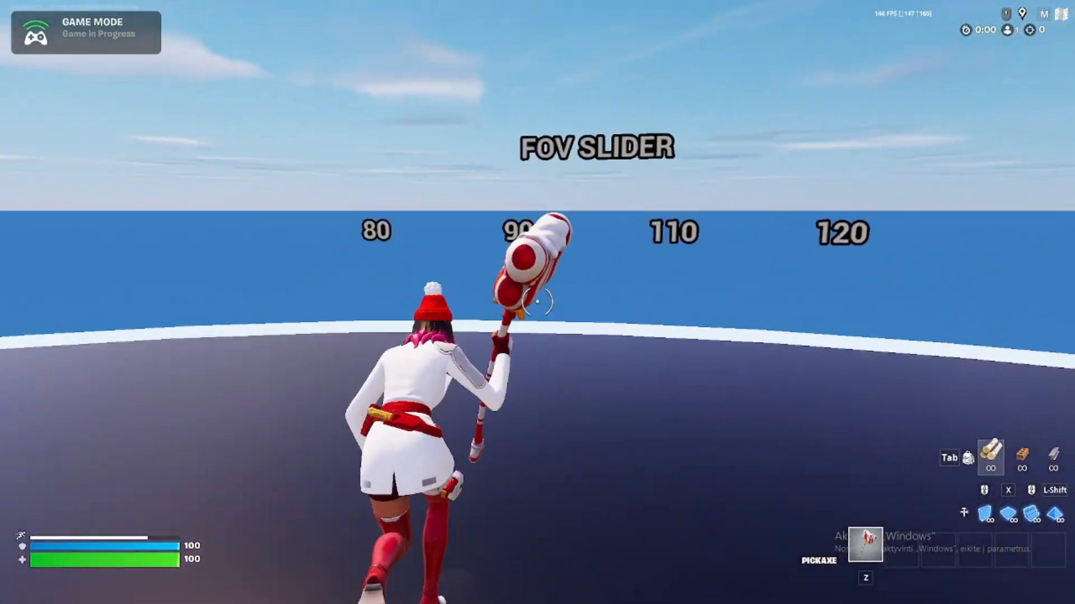
Playtest the FOV slider by striking its options with the pickaxe, and try building a wall near the stairs.
click(537, 302)
key(space)
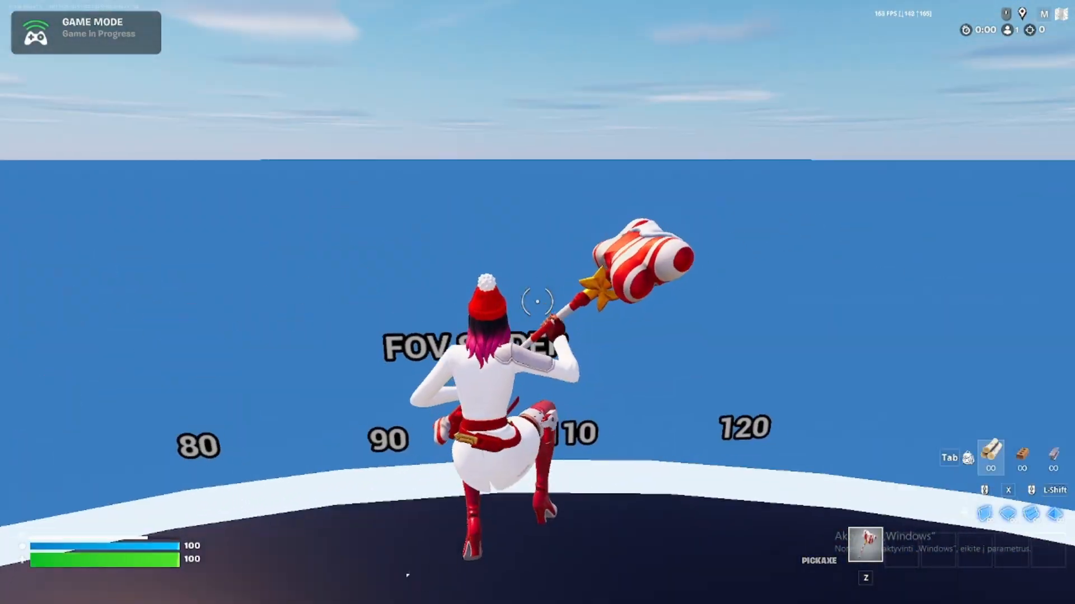
key(w)
click(537, 302)
key(w)
key(space)
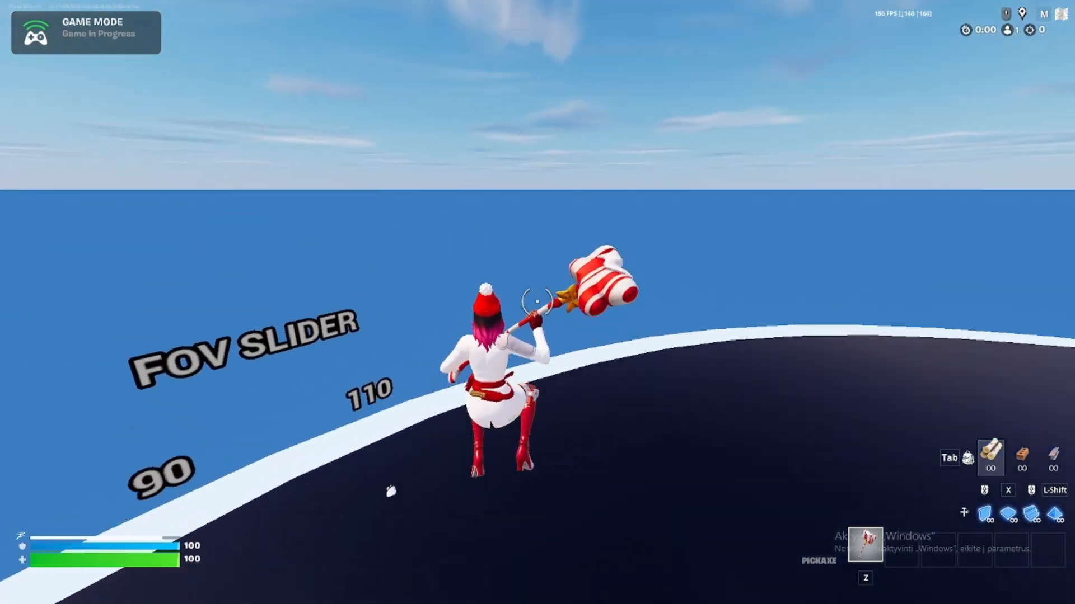
click(536, 301)
key(w)
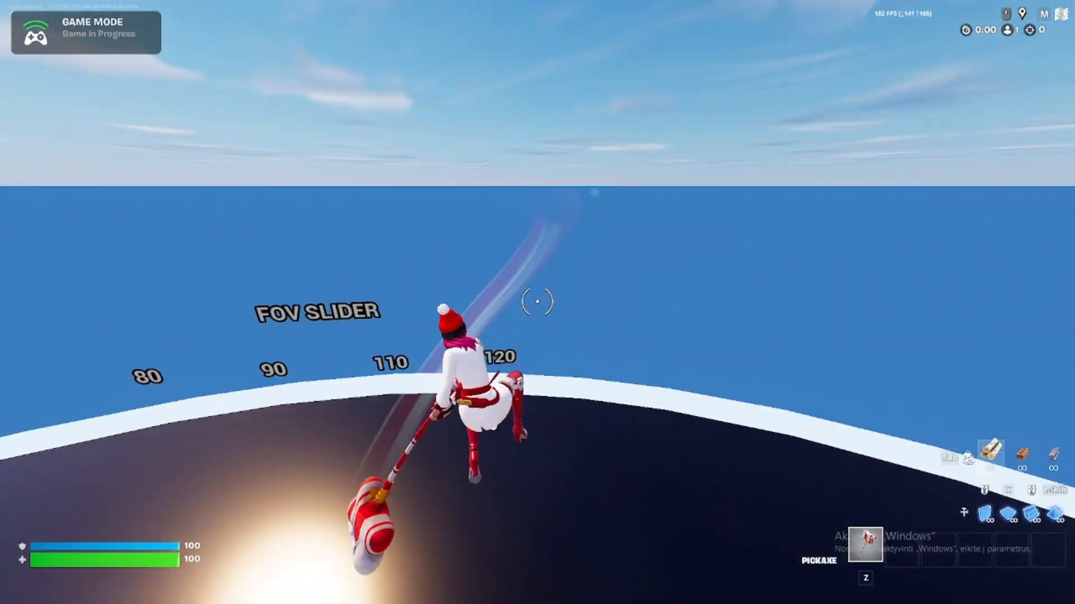
key(w)
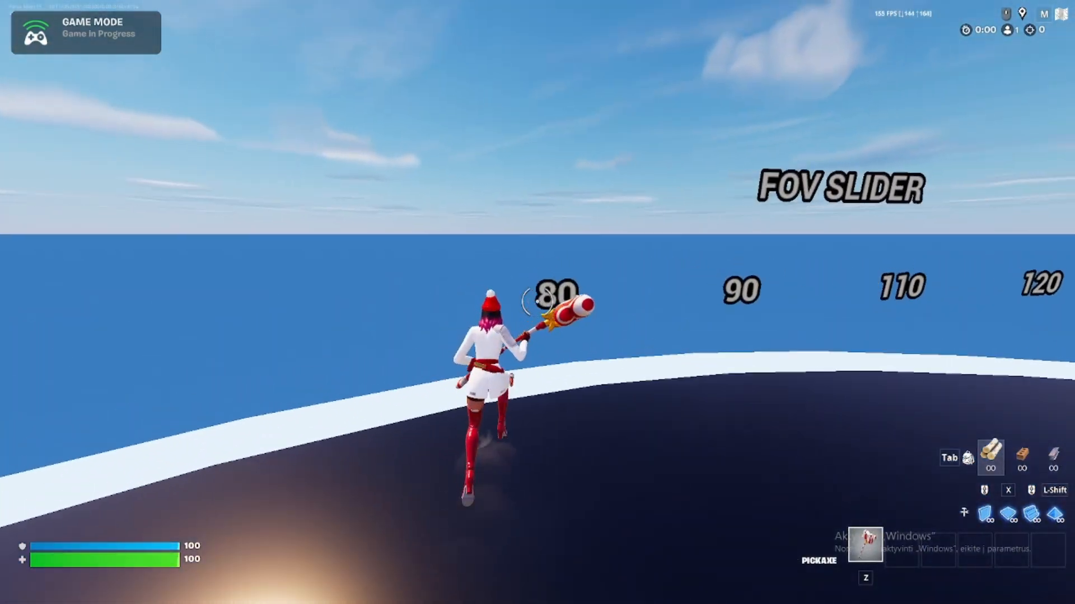
click(536, 302)
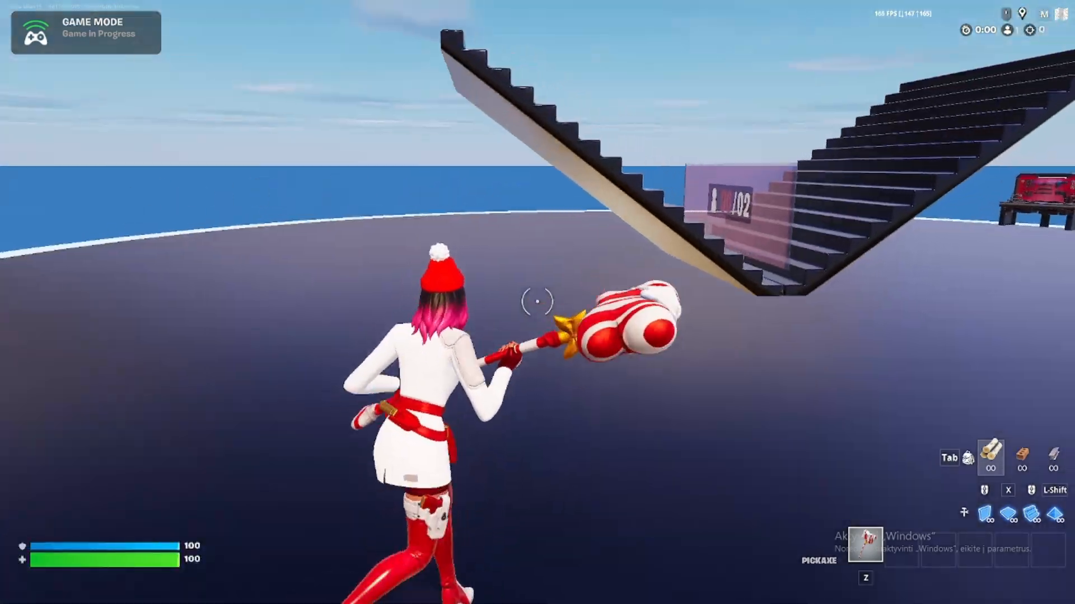
key(q)
click(537, 302)
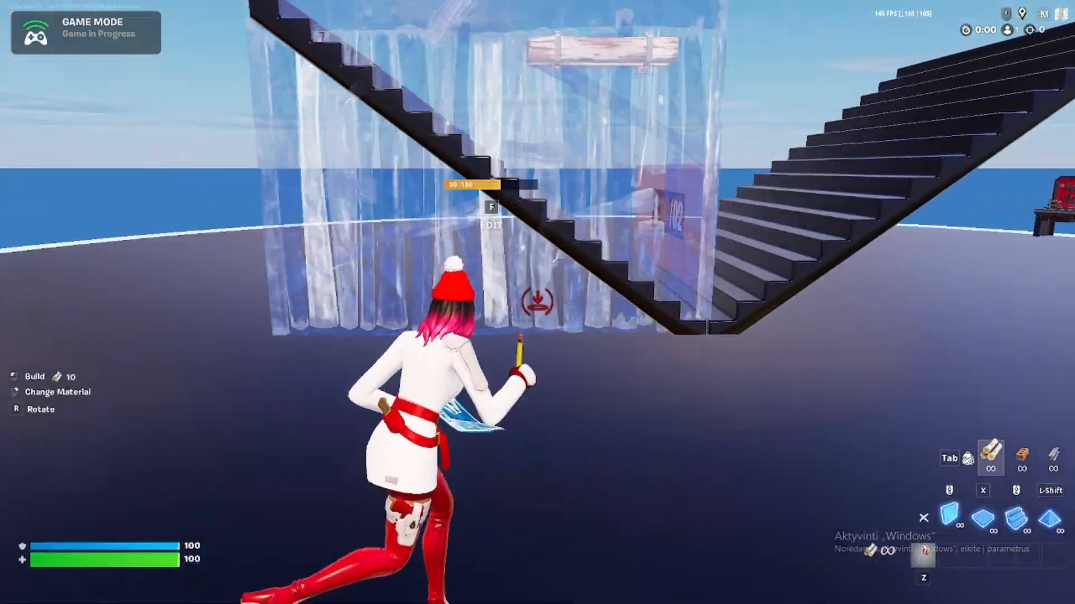
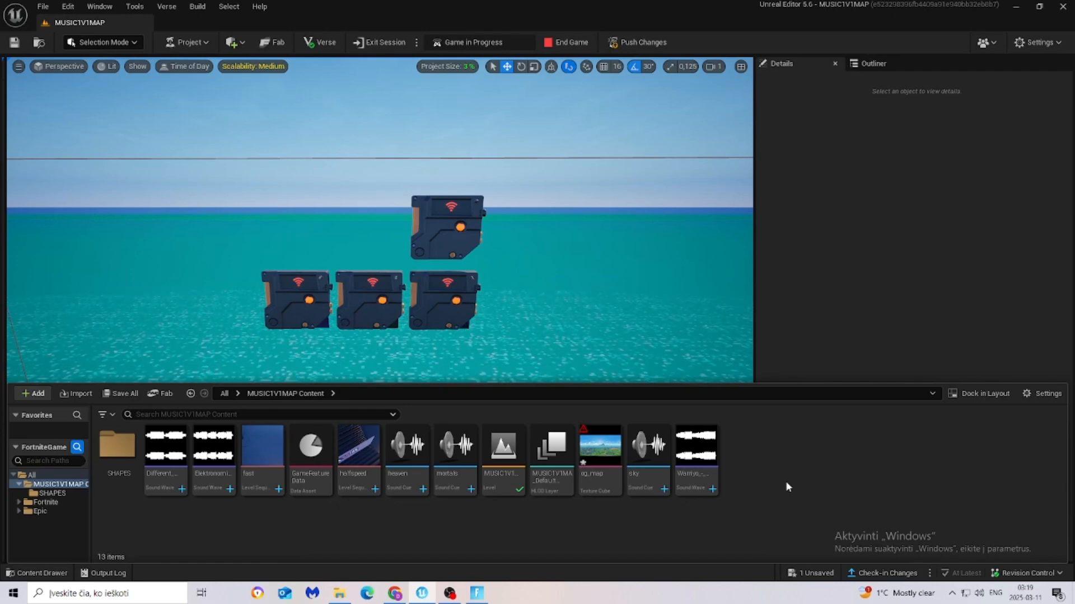
In Unreal Editor, set the og_map texture's Mip Gen Settings to NoMipmaps, then save and close it.
click(596, 483)
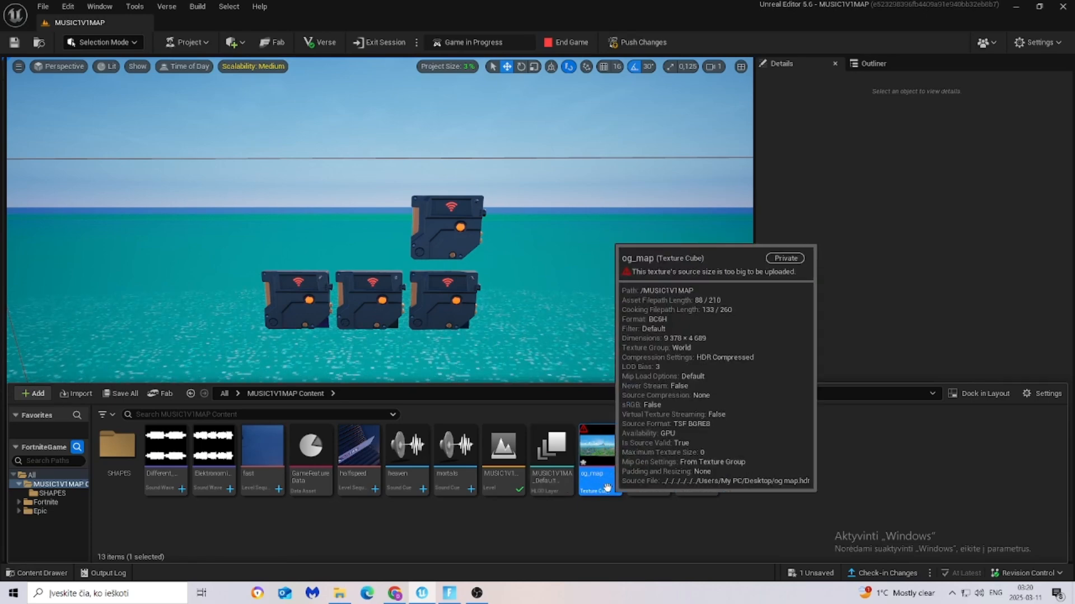
double_click(607, 487)
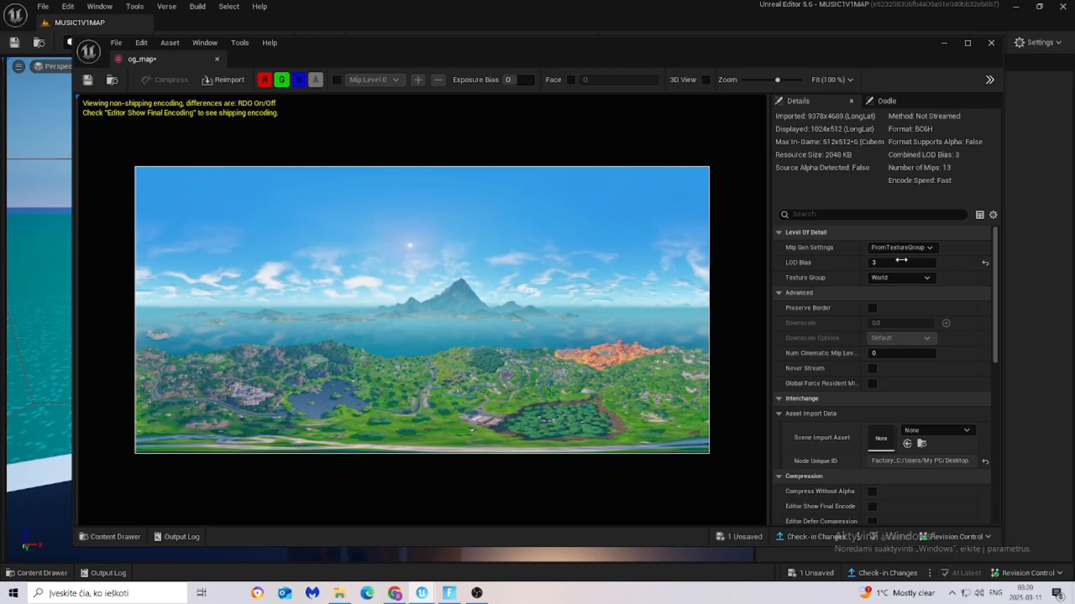
click(900, 247)
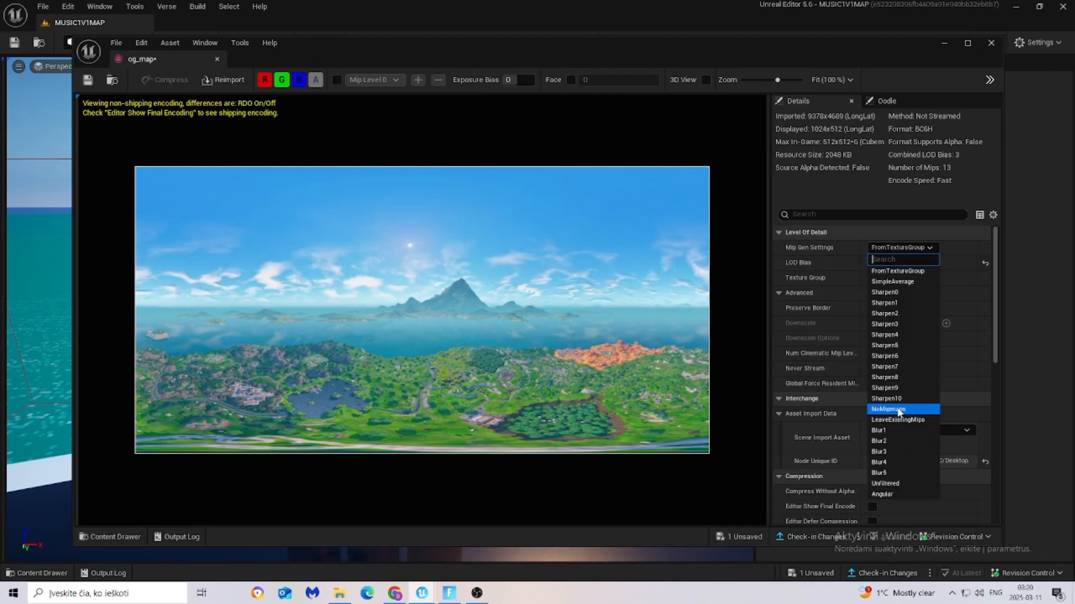
click(896, 410)
click(88, 81)
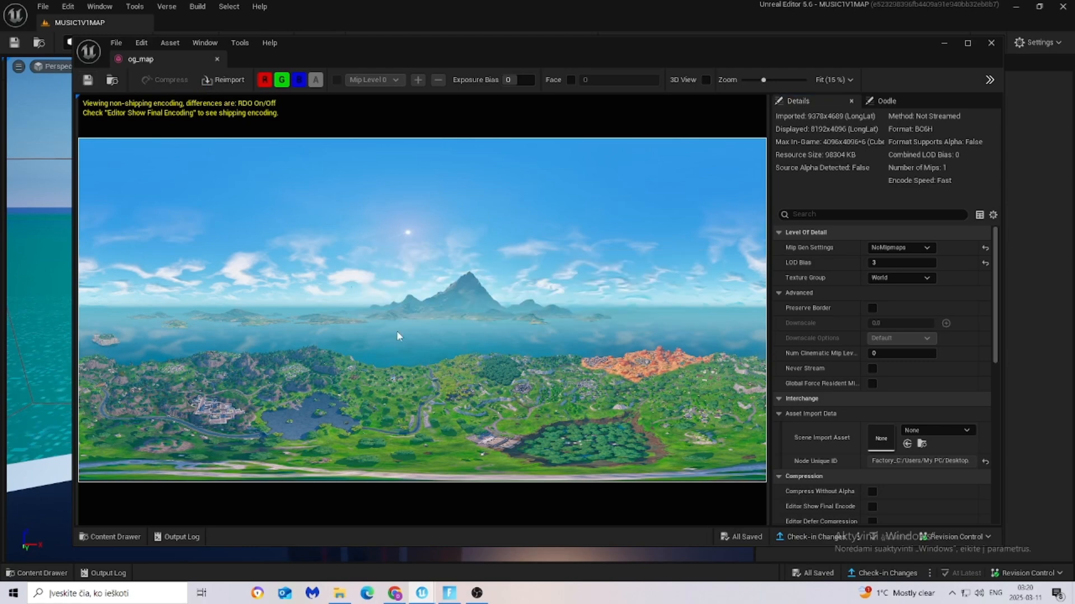
click(217, 59)
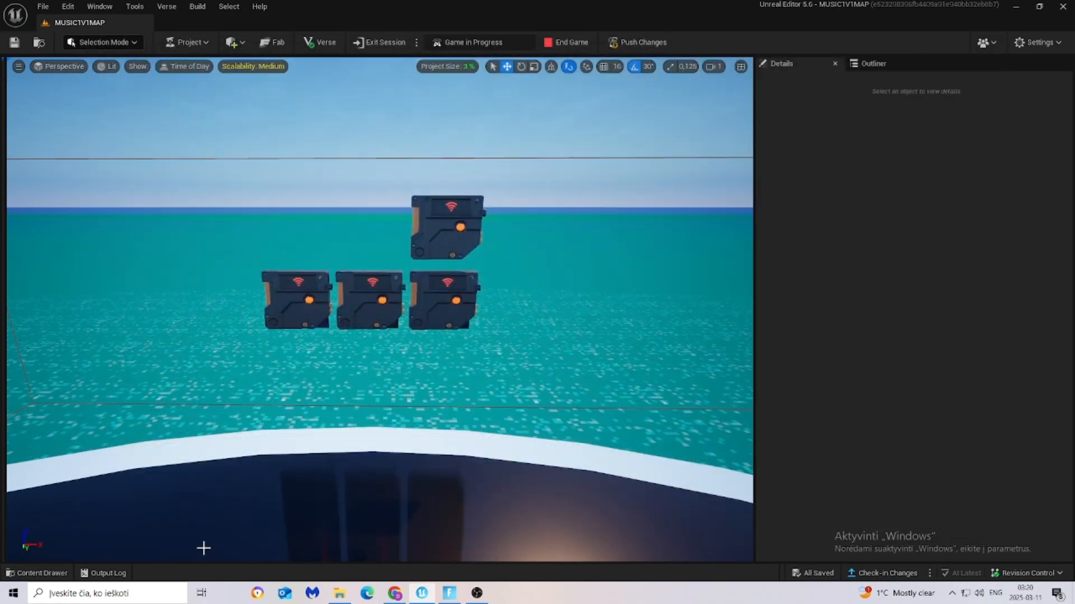
Switch the editor to Modeling mode, expand its tool palette and start creating a sphere.
click(42, 573)
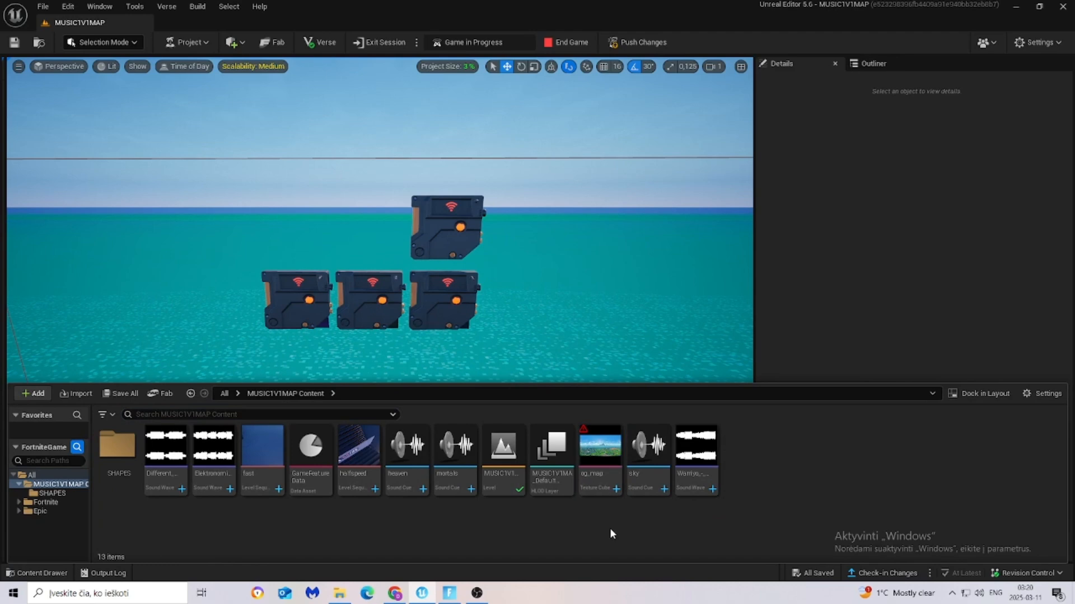
key(s)
right_drag(598, 209, 598, 288)
click(234, 44)
click(94, 48)
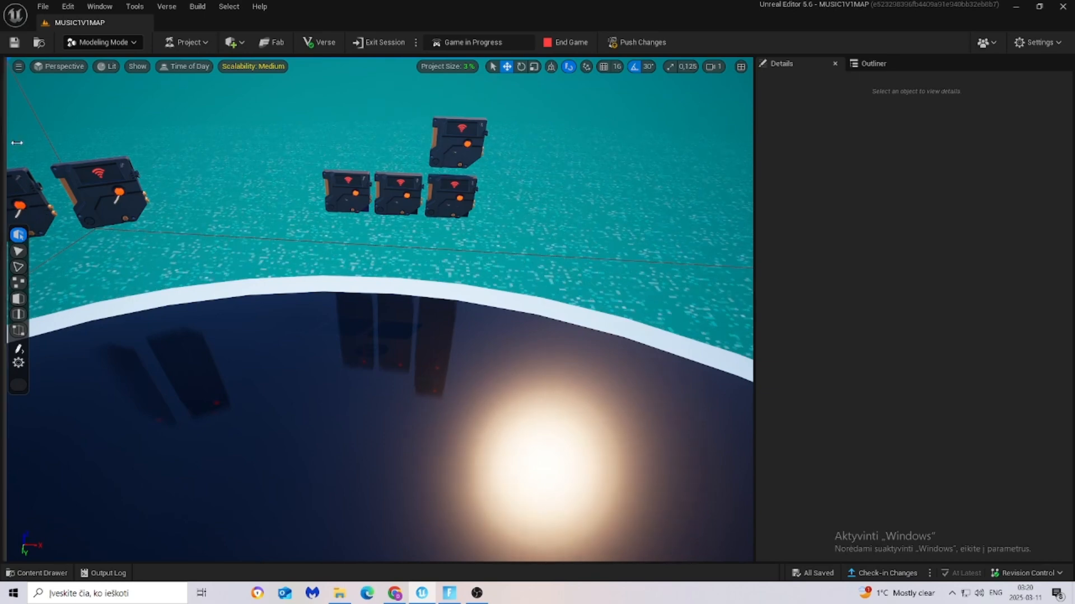
drag(6, 143, 153, 147)
click(125, 86)
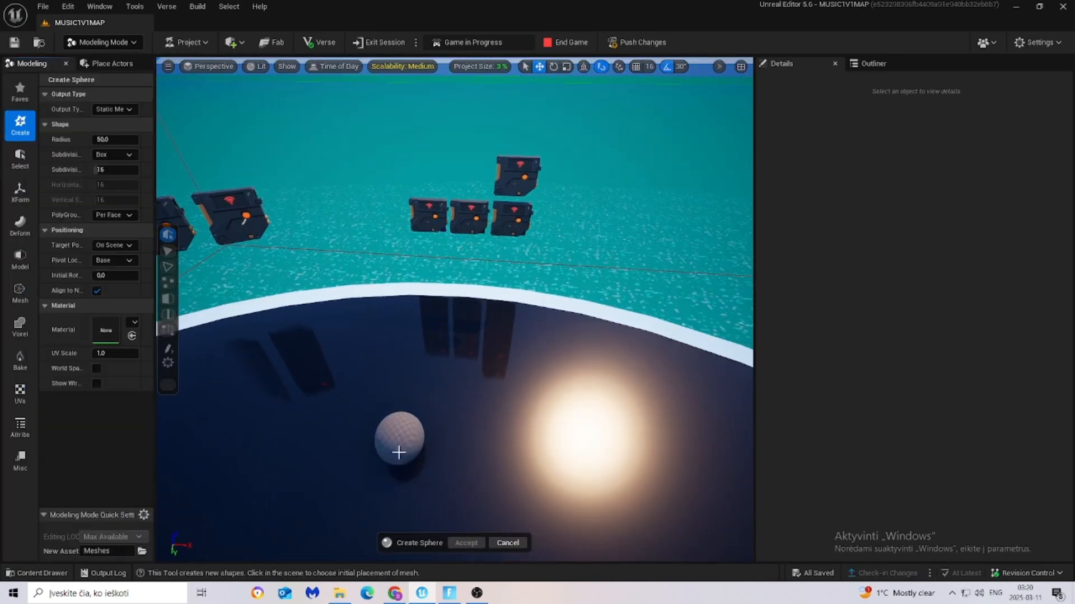
Place the sphere on the platform beside the stairs with a radius of 15000 and accept it.
click(318, 500)
key(d)
right_drag(531, 352, 330, 374)
key(w)
right_drag(229, 297, 168, 291)
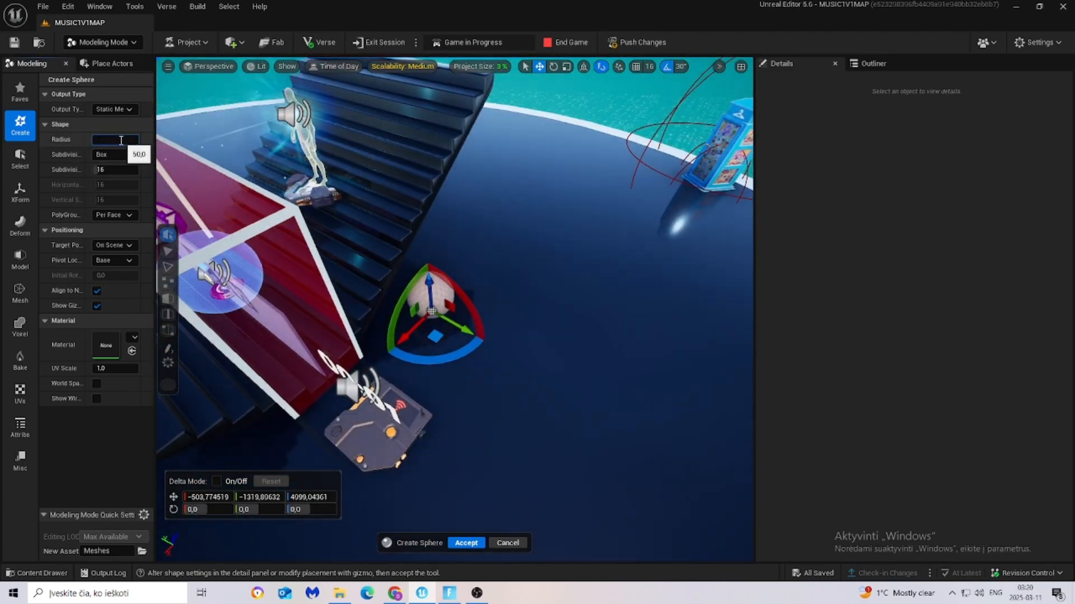
key(Return)
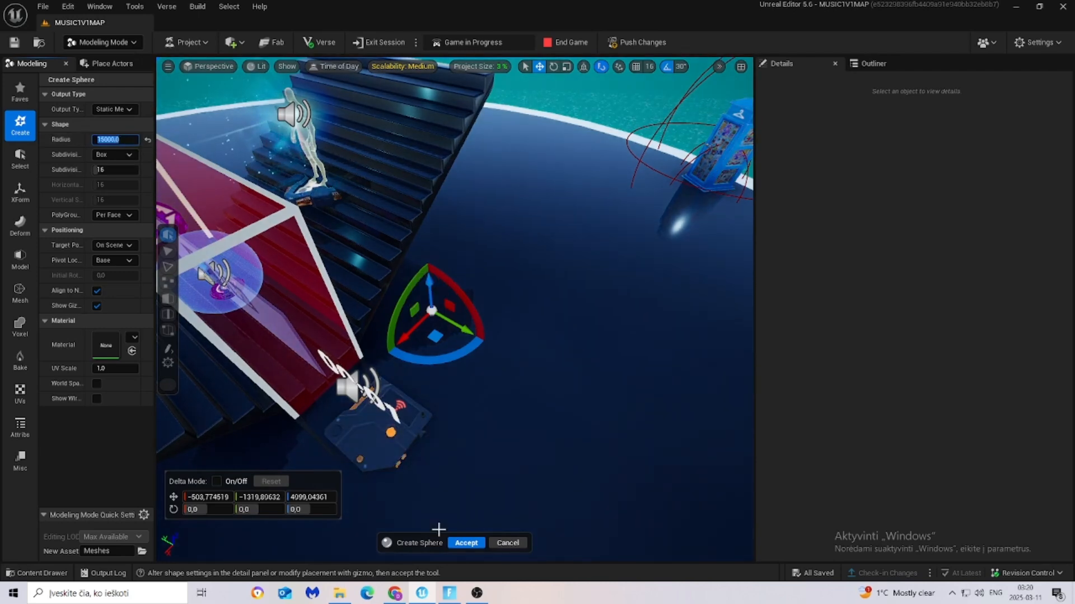
key(Return)
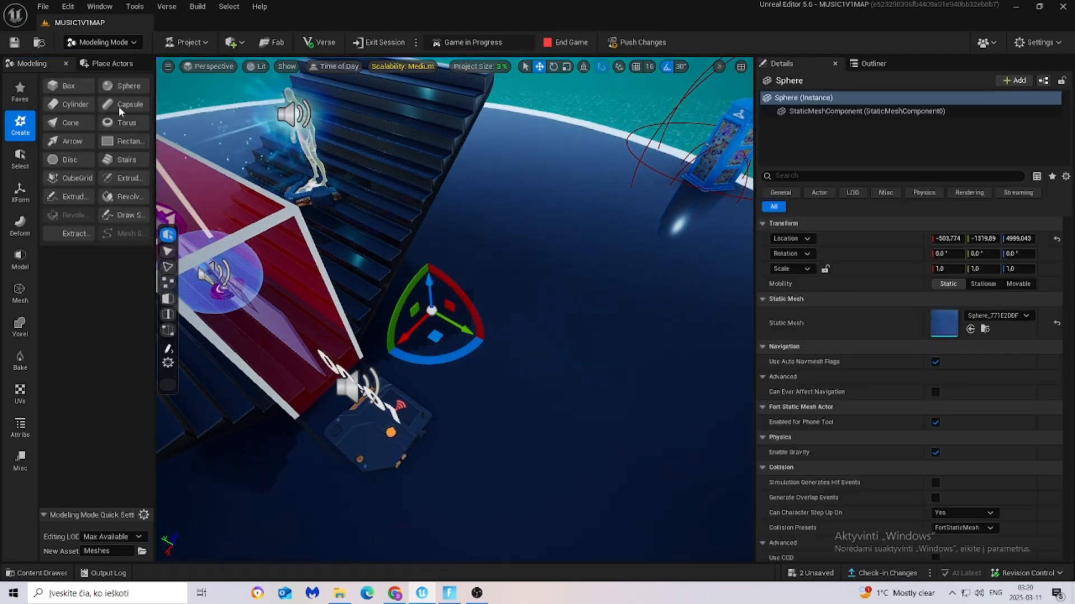
Return to Selection mode with the side palette collapsed and show the project's content.
click(112, 43)
click(107, 65)
key(s)
right_drag(414, 163, 129, 120)
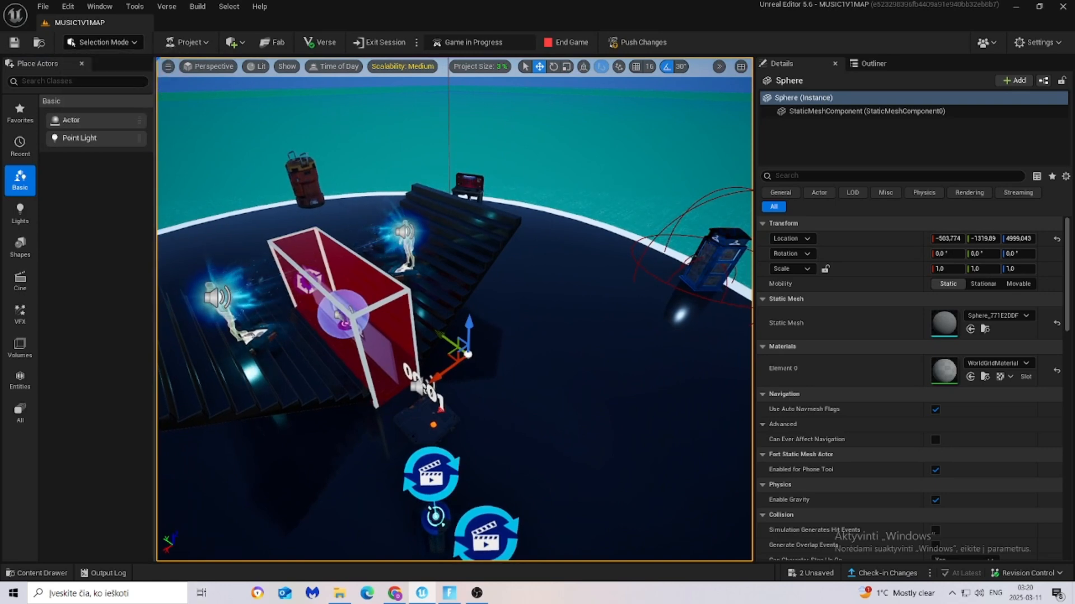
drag(157, 91, 13, 90)
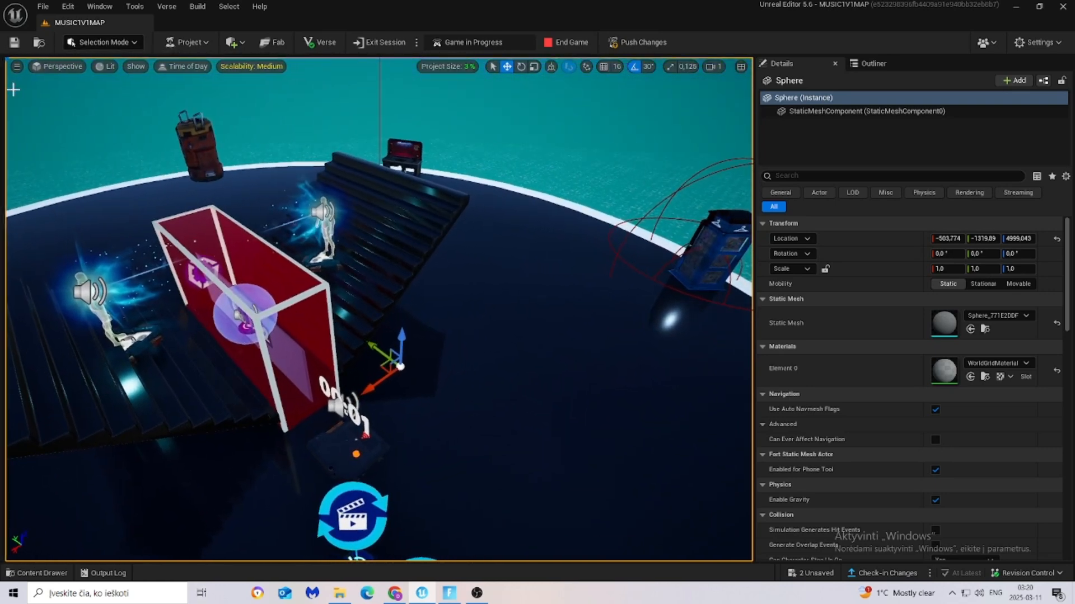
click(10, 575)
right_click(434, 523)
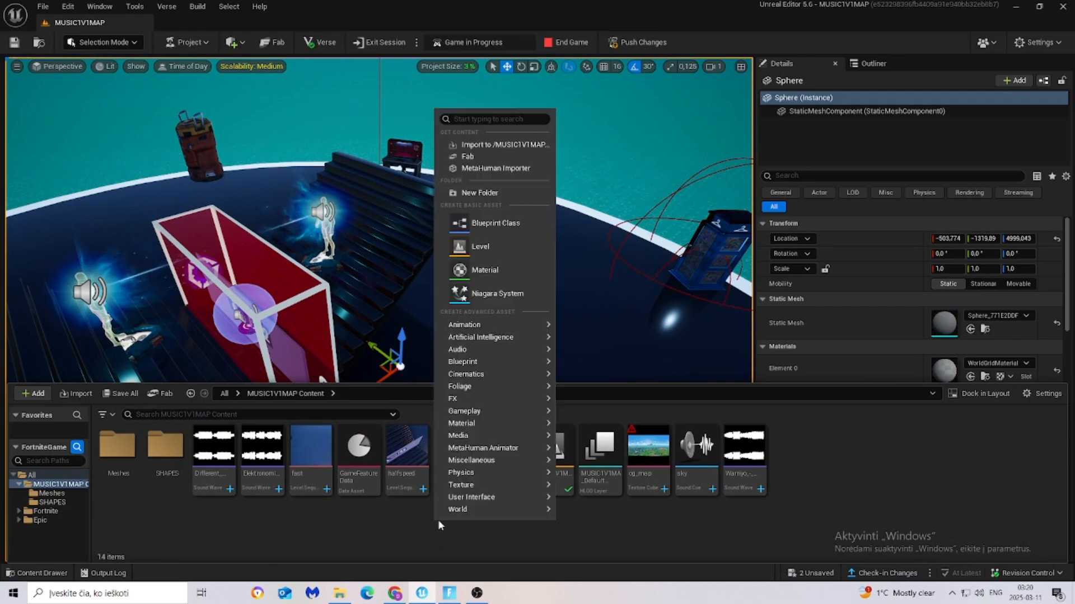
mouse_move(485, 424)
click(536, 299)
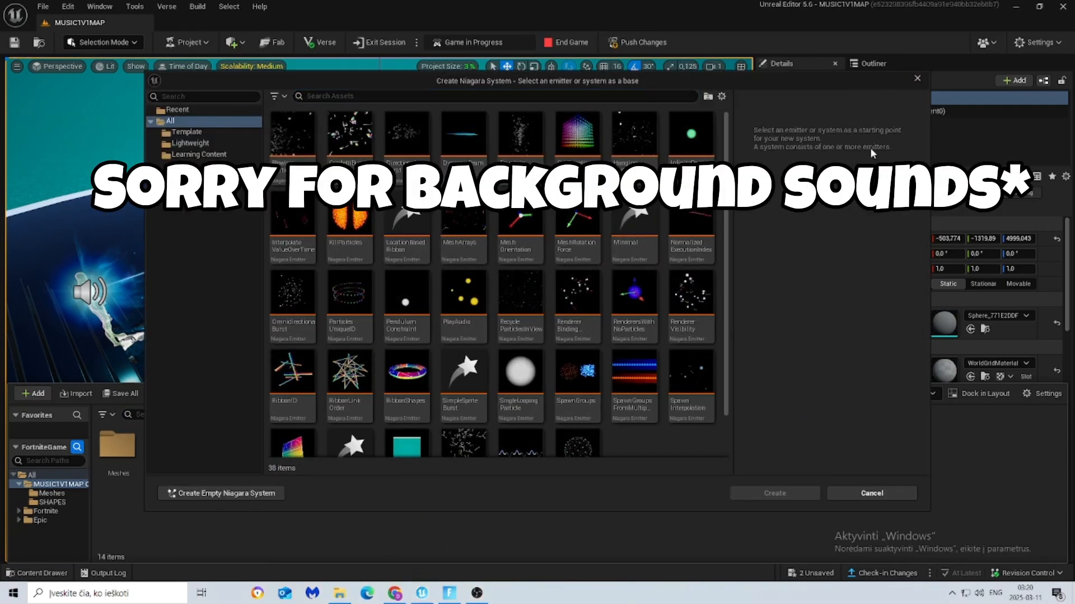
click(918, 82)
Create a new material named ogmap in the MUSIC1V1MAP content folder.
right_click(496, 532)
mouse_move(559, 426)
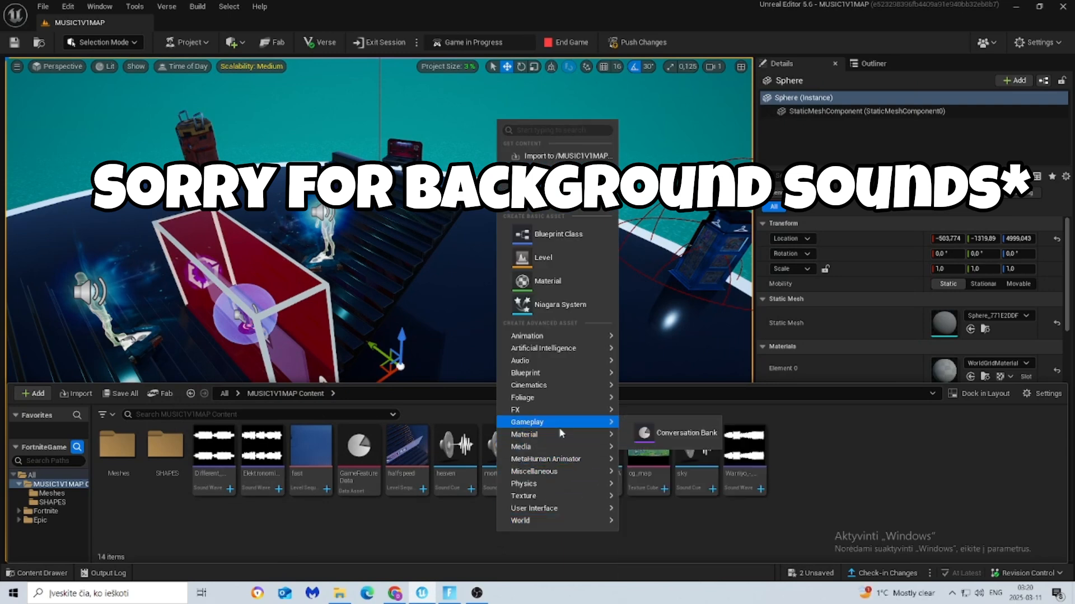
mouse_move(524, 434)
click(666, 443)
key(BackSpace)
text(ogma)
key(Return)
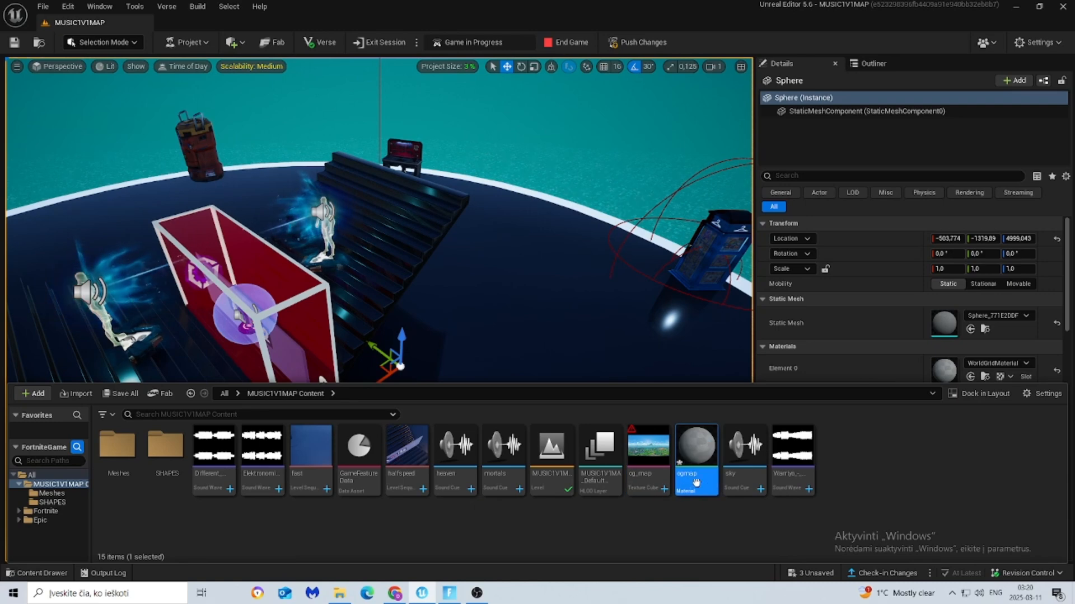
Open the ogmap material, enable Two Sided and set its Shading Model to Unlit.
double_click(692, 490)
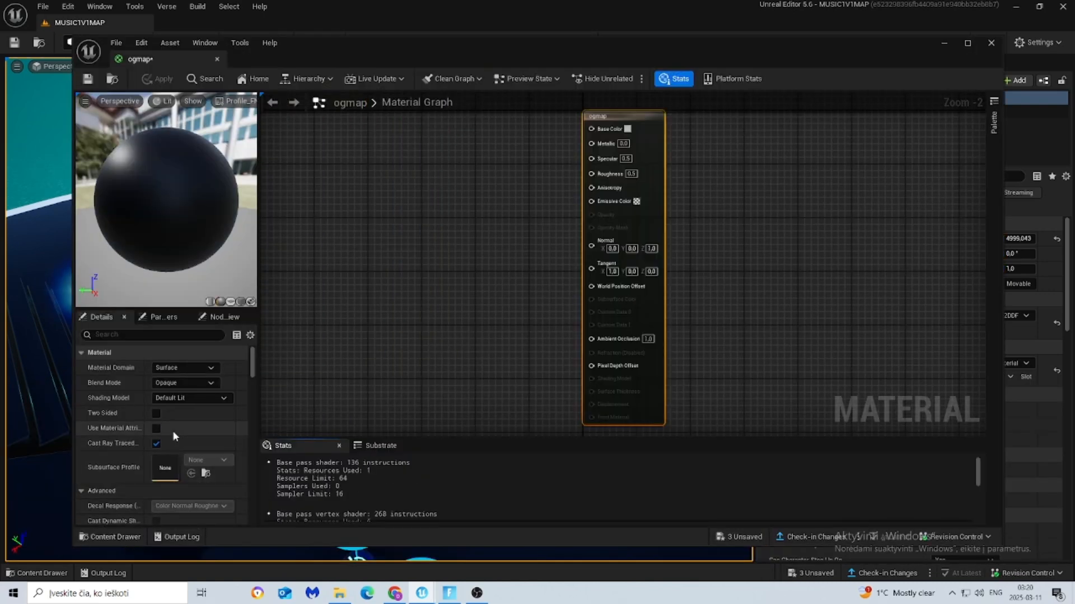
click(181, 399)
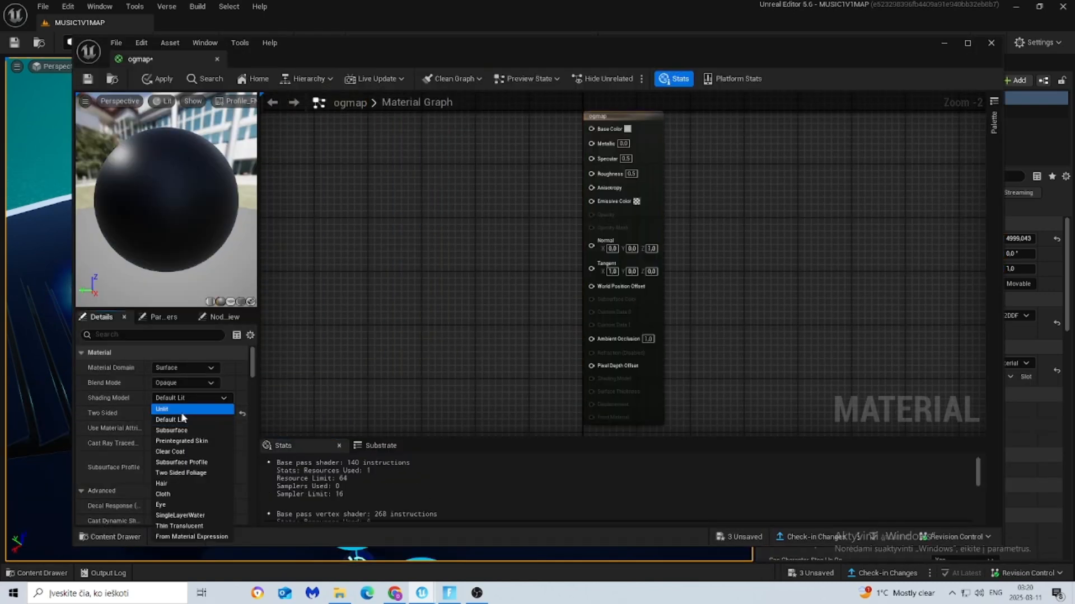
click(181, 412)
Add the og_map texture to the material graph as a Texture Sample and connect its RGB output to Emissive Color.
click(106, 539)
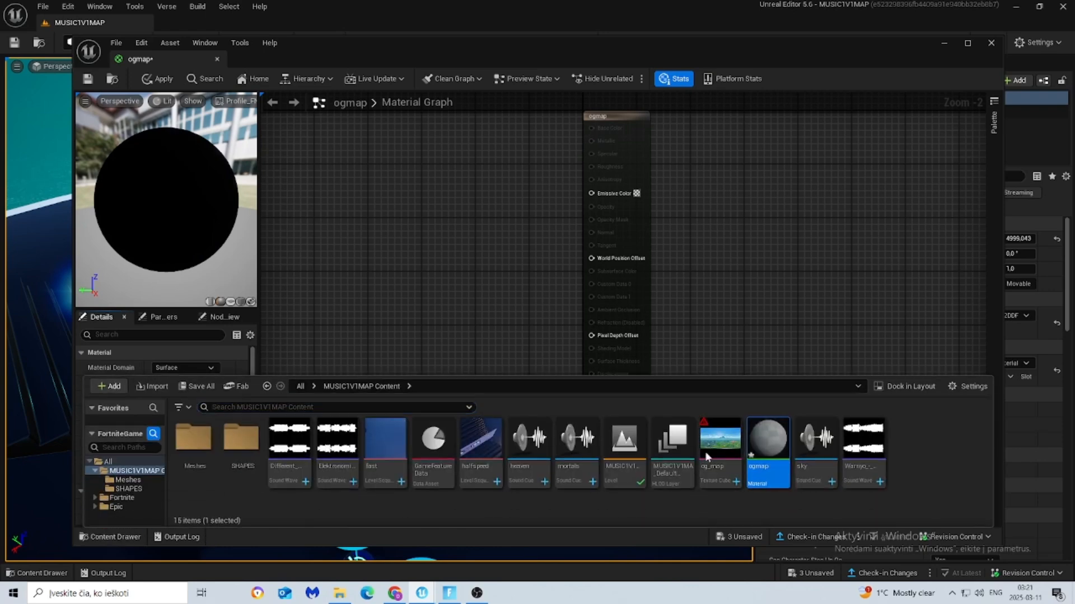
drag(464, 220, 460, 222)
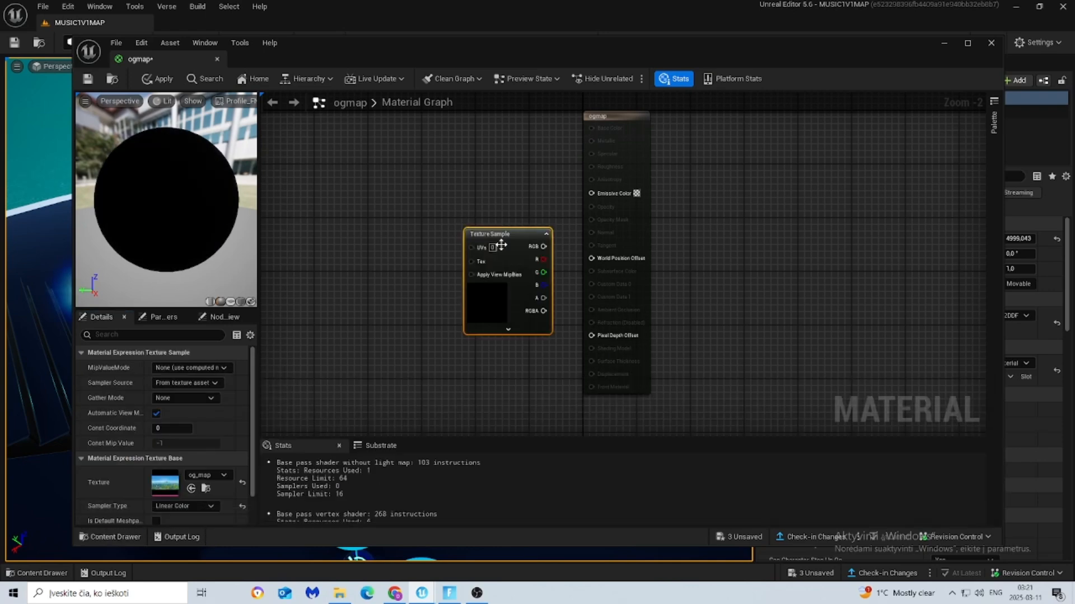
drag(593, 199, 592, 195)
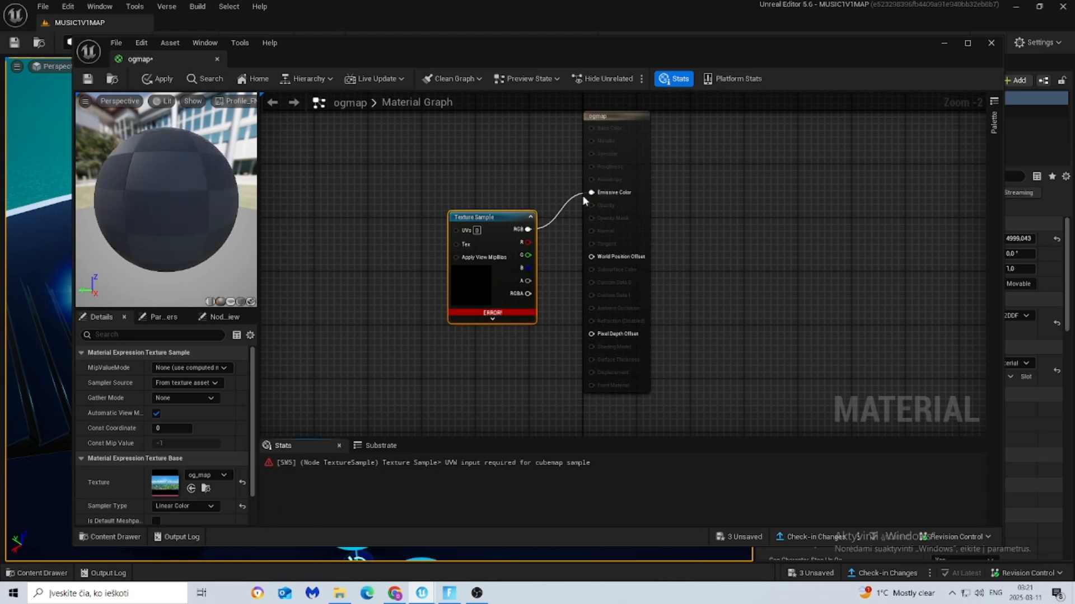
Add a ReflectionVectorWS node to the material graph and connect it to the Texture Sample's UVs input.
right_click(384, 239)
text(refle)
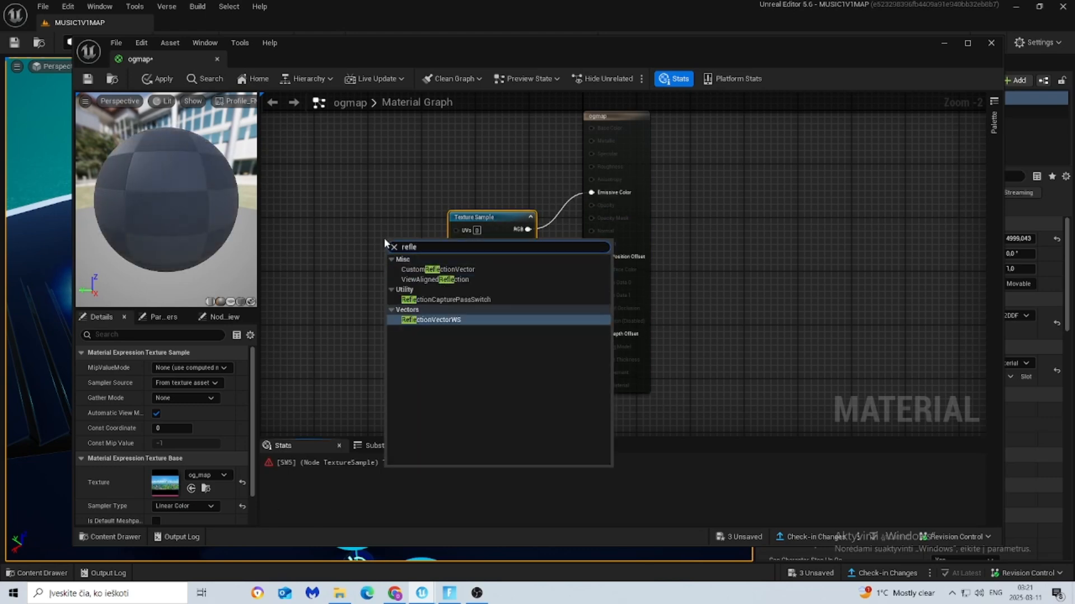
click(432, 320)
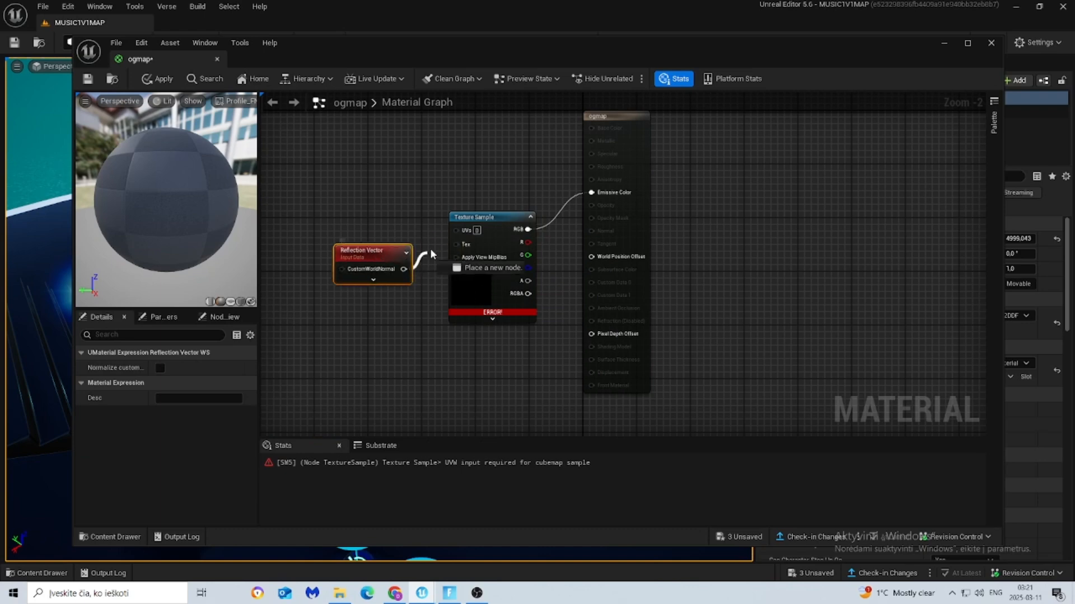
click(409, 332)
key(Home)
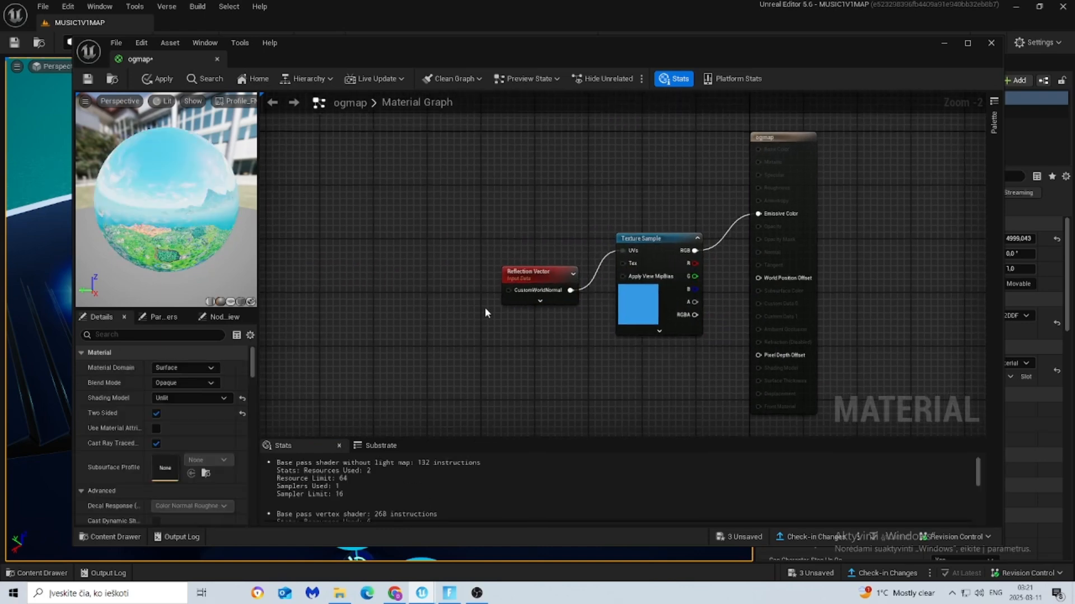
Connect a new 0,0,0 Constant3Vector to the Reflection Vector's CustomWorldNormal input, and apply, save and close the ogmap material.
click(442, 284)
drag(483, 289, 508, 290)
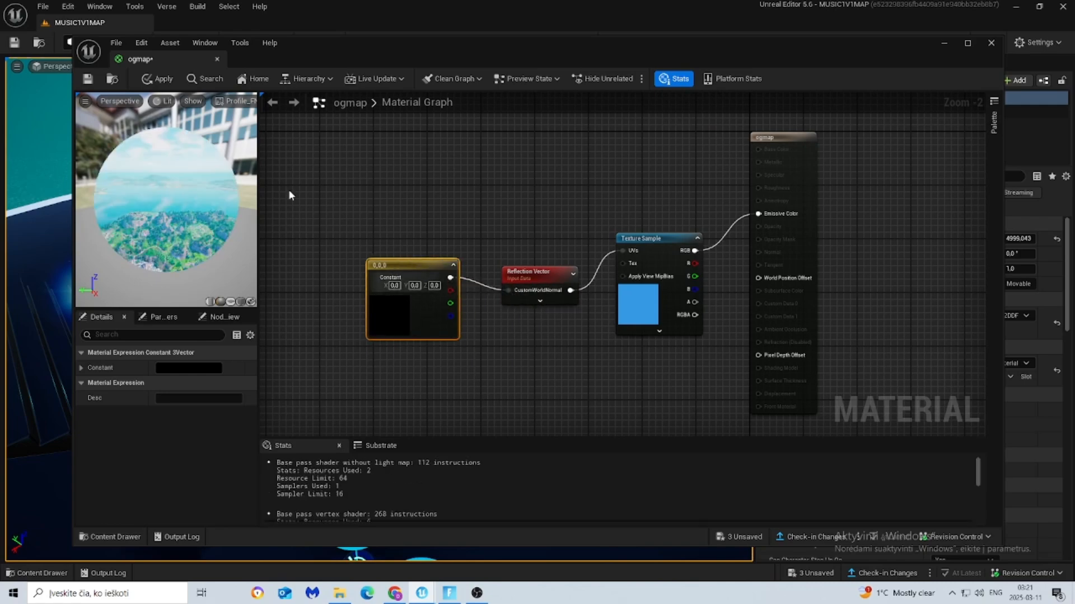
click(152, 82)
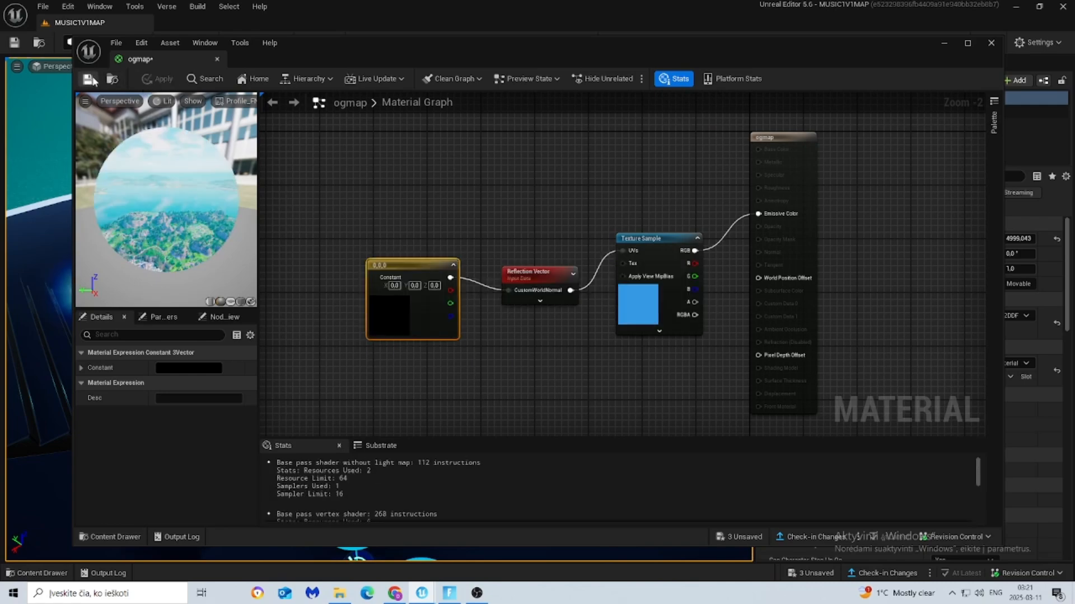
click(217, 59)
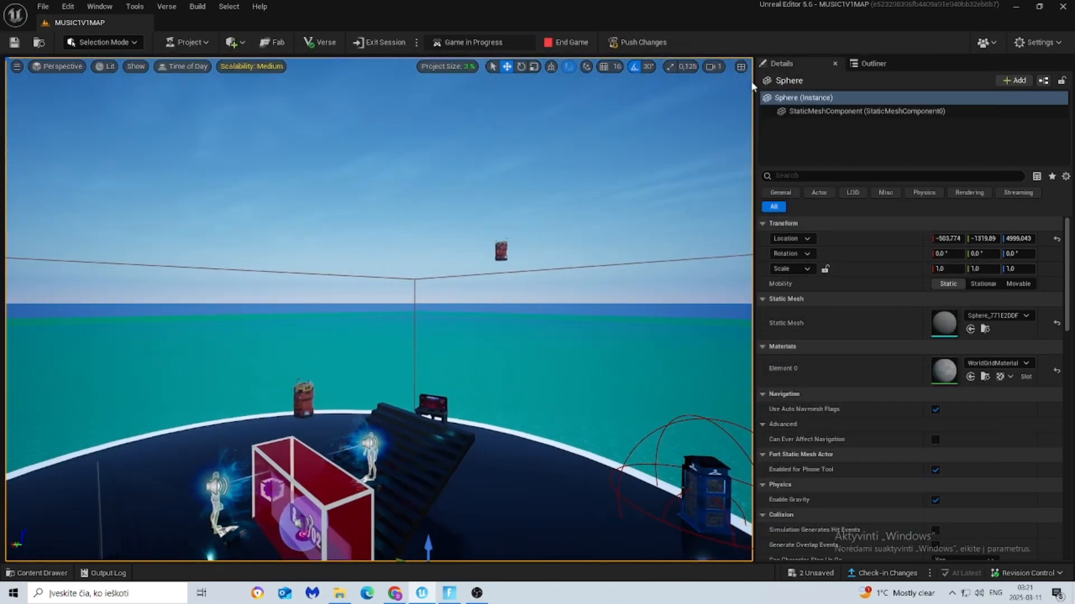
Assign the ogmap material to the sphere's Element 0 and set its Collision Presets to NoCollision.
click(36, 573)
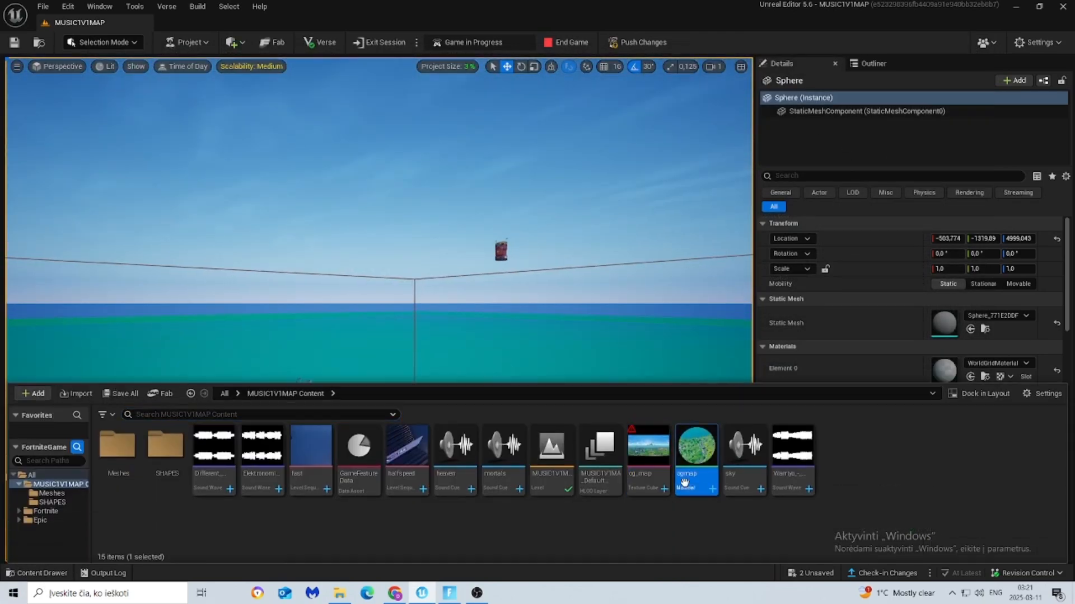
drag(941, 361, 942, 363)
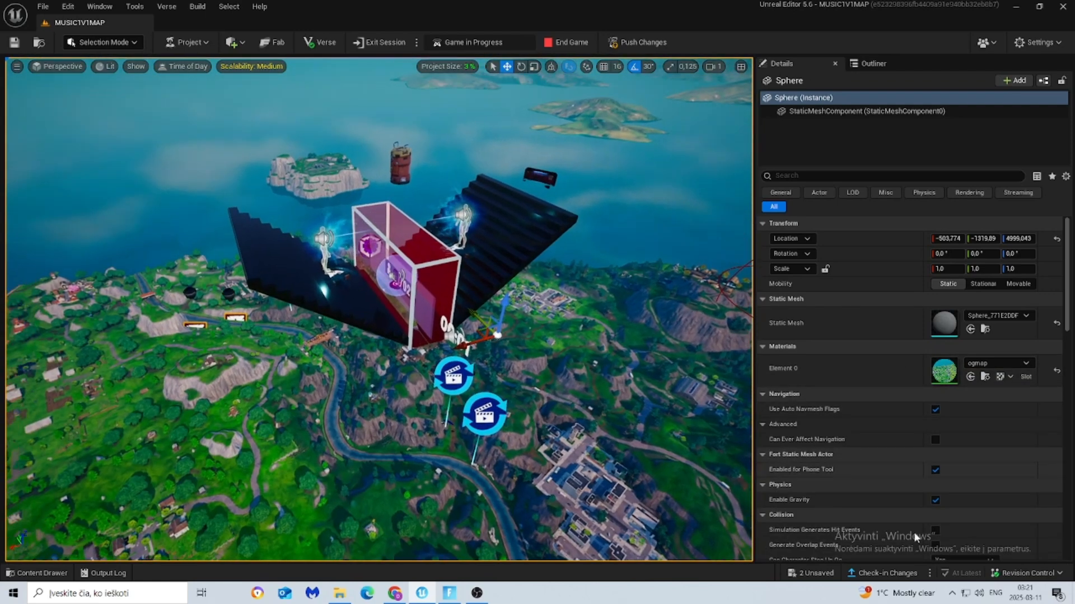
scroll(913, 464, down, 5)
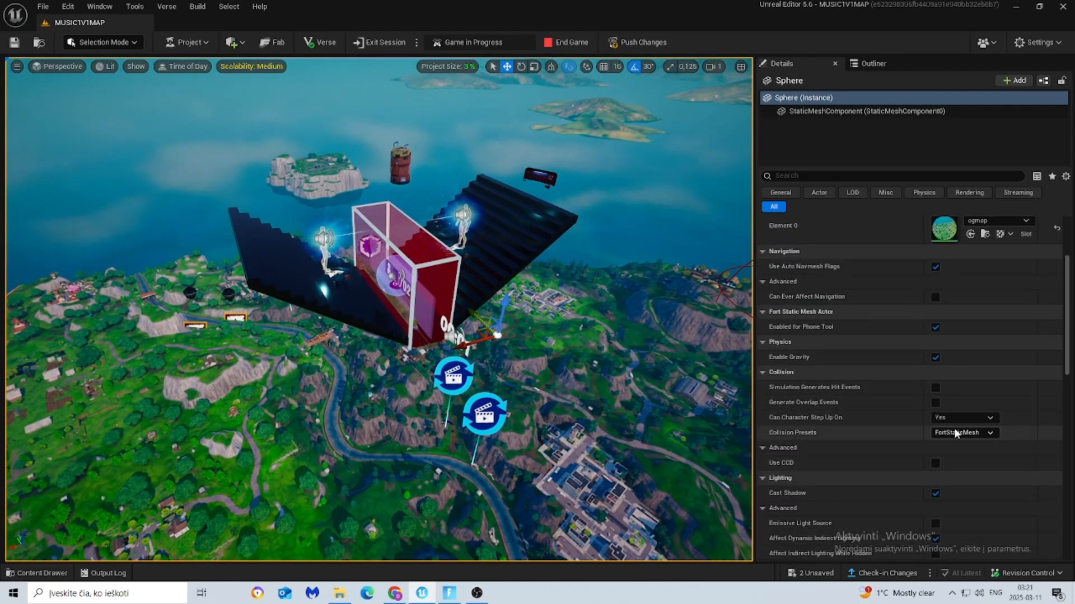
click(963, 432)
scroll(961, 371, up, 3)
click(950, 201)
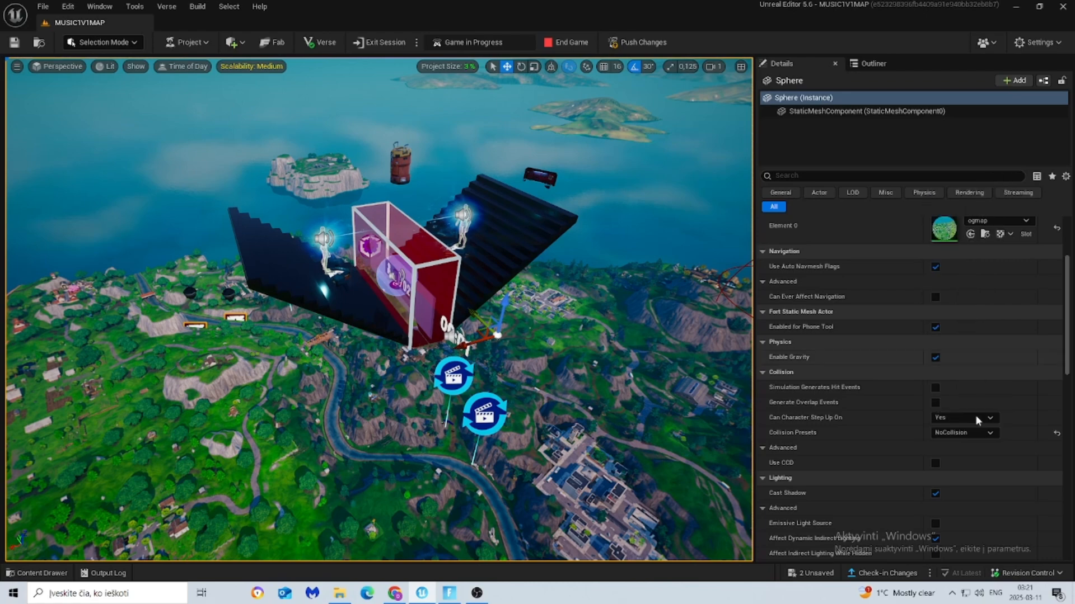
Enable Actor Hidden in Game for the sphere and move it down along its vertical axis.
scroll(900, 428, down, 6)
scroll(906, 424, down, 1)
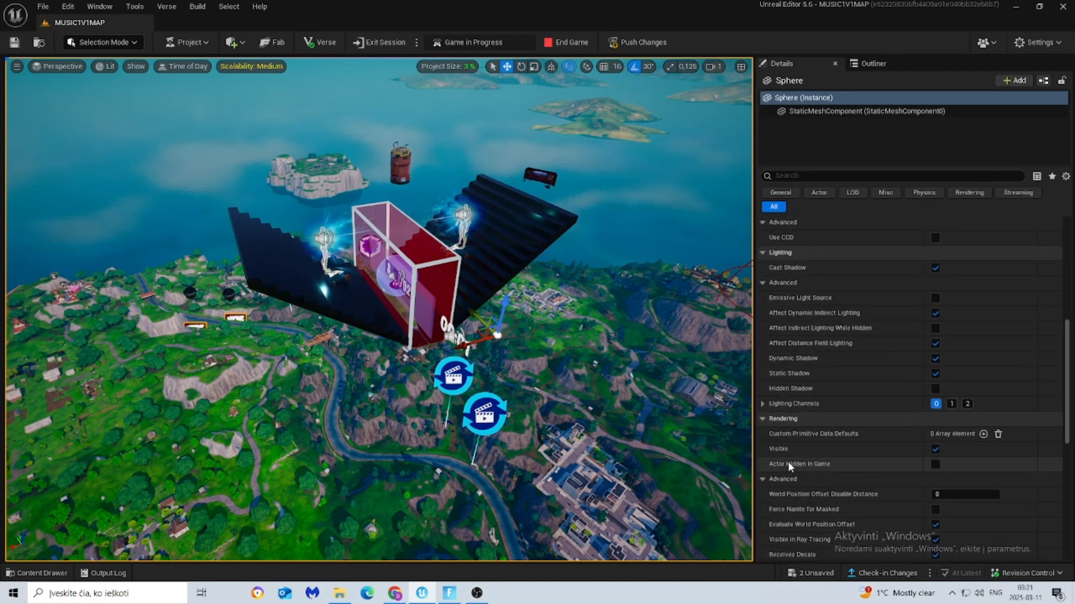
click(935, 465)
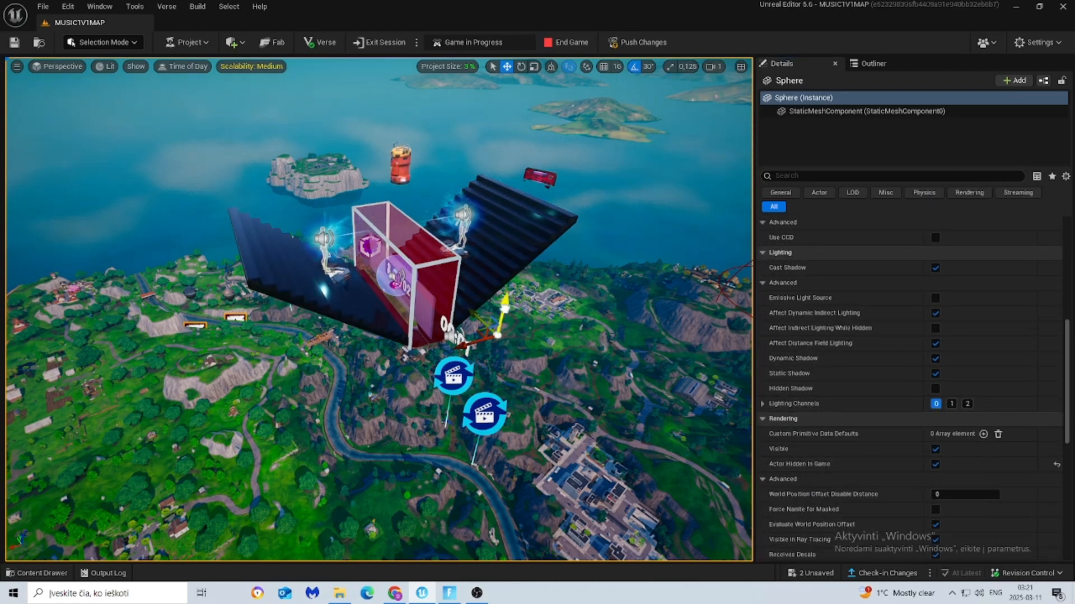
drag(503, 314, 490, 364)
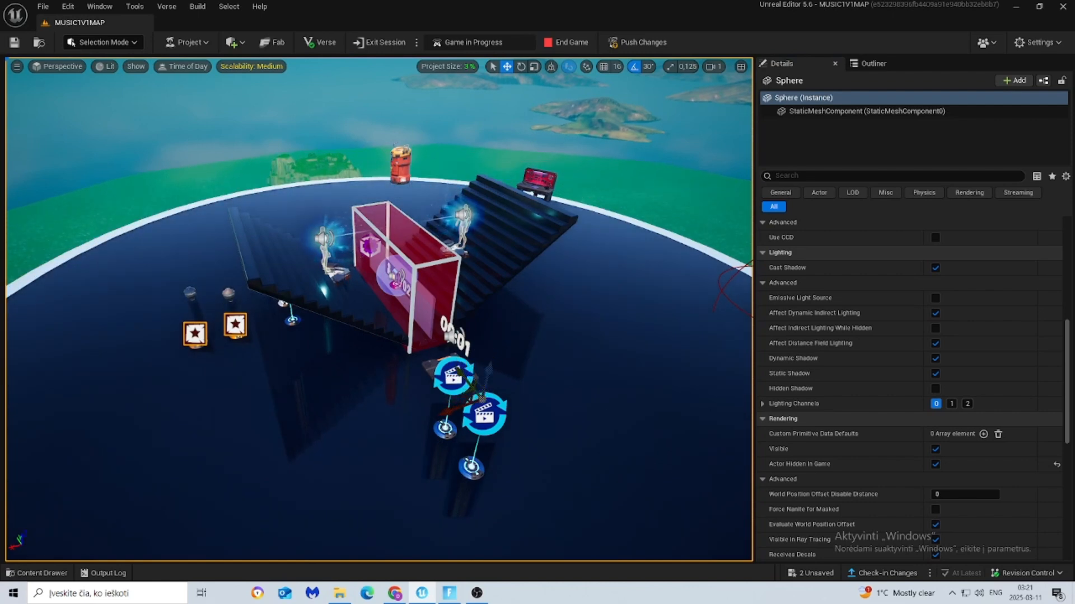
Find the Cinematic Sequence Device in the Fortnite content and place one on the arena floor near the FOV SLIDER triggers.
click(672, 166)
right_drag(672, 165, 666, 173)
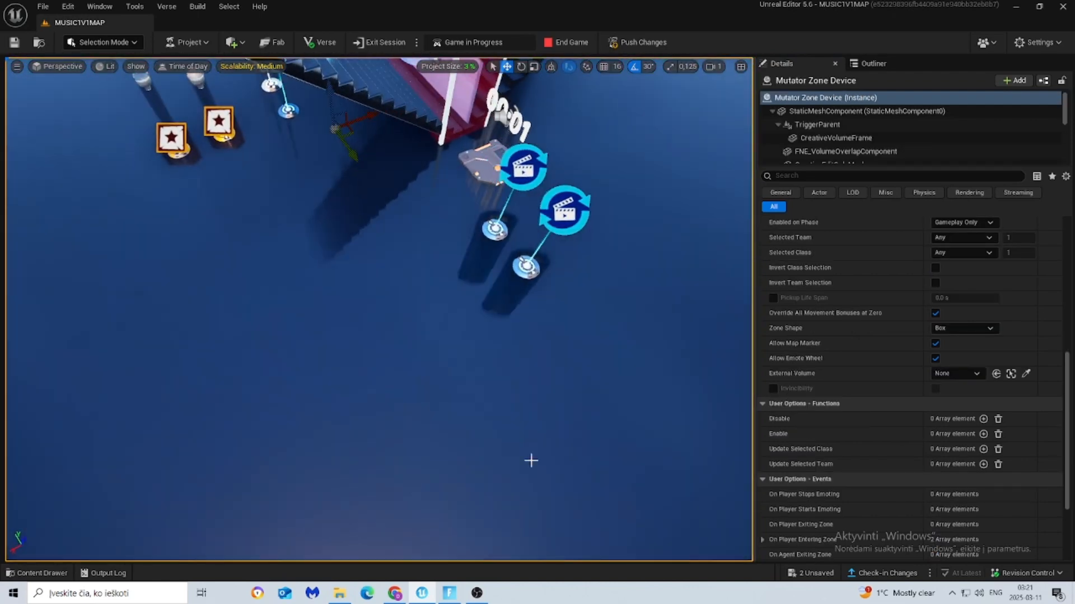
click(33, 573)
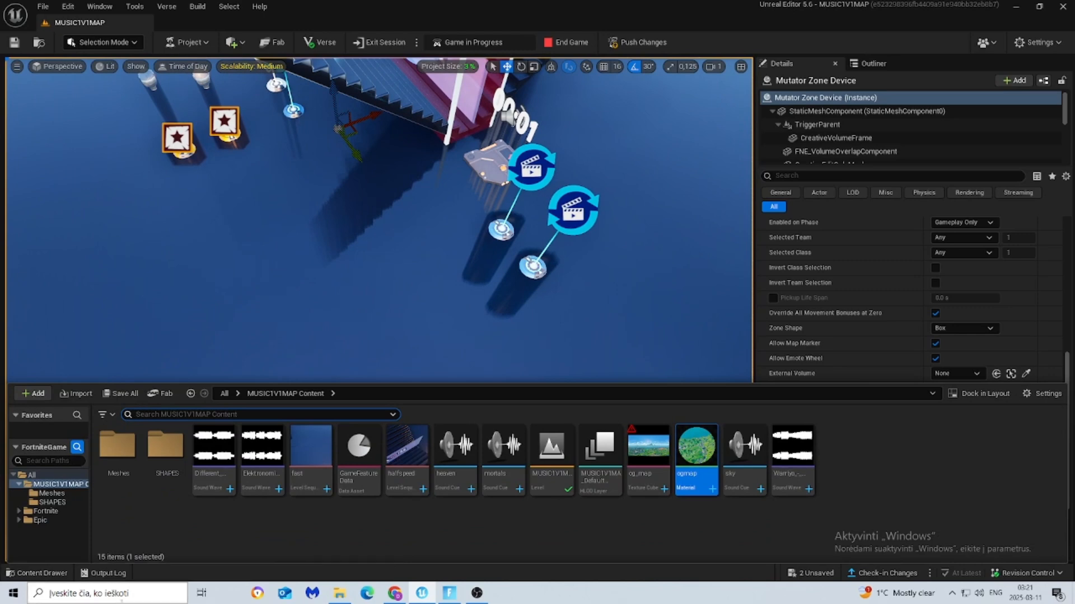
click(52, 512)
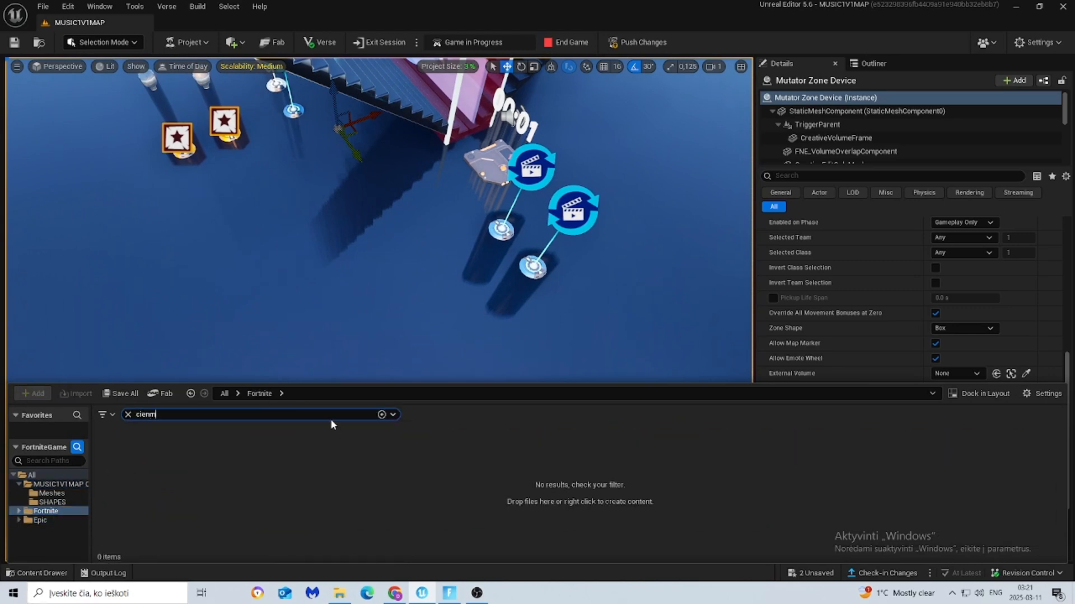
key(BackSpace)
key(BackSpace)
key(BackSpace)
text(ne)
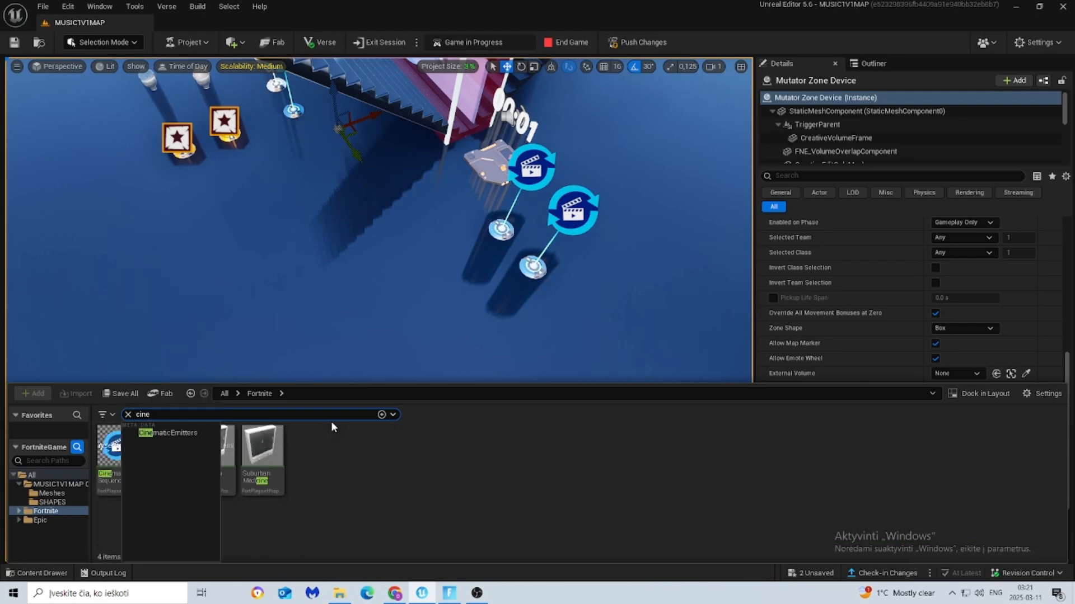
drag(110, 448, 285, 253)
drag(269, 329, 244, 305)
right_drag(243, 305, 286, 292)
key(alt+Tab)
key(alt+Tab)
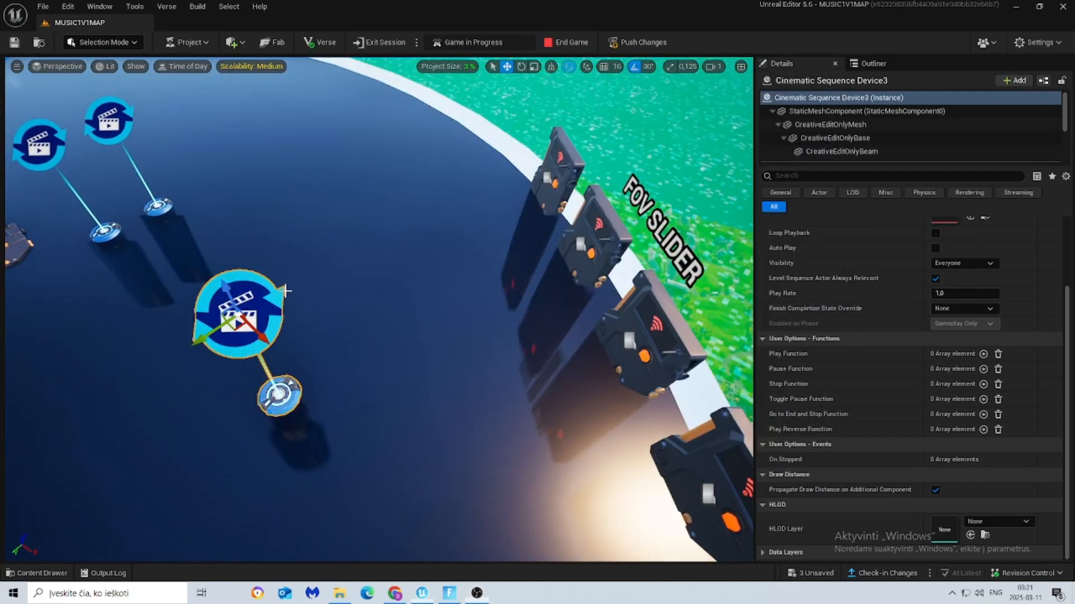
Enable Loop Playback on the new Cinematic Sequence Device.
right_drag(342, 323, 336, 277)
drag(390, 253, 391, 267)
scroll(862, 318, up, 2)
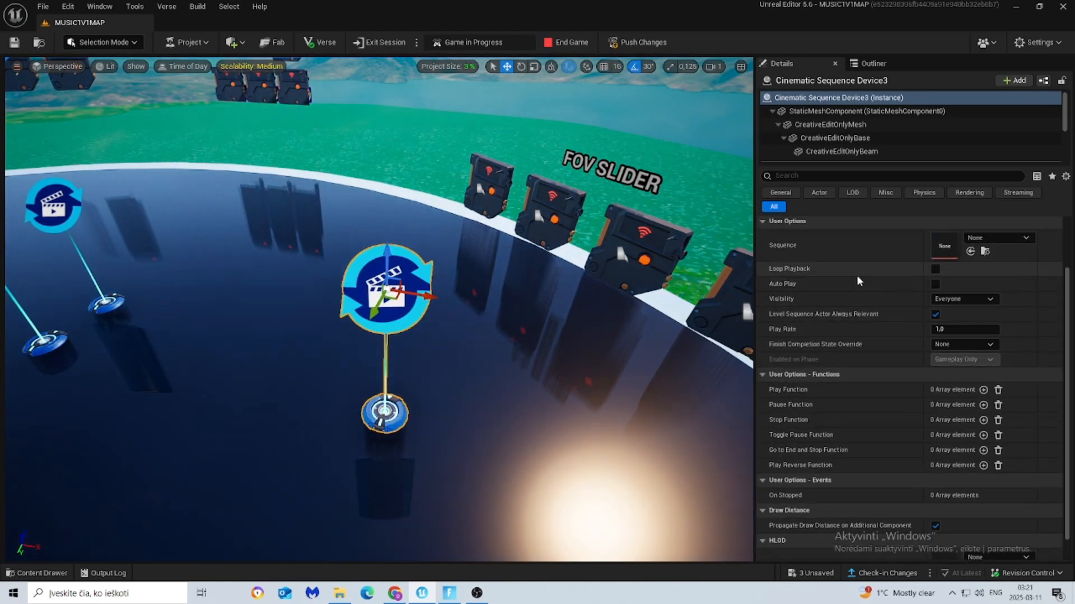
click(935, 269)
Create a Level Sequence named ogmapp in the MUSIC1V1MAP content folder.
click(36, 573)
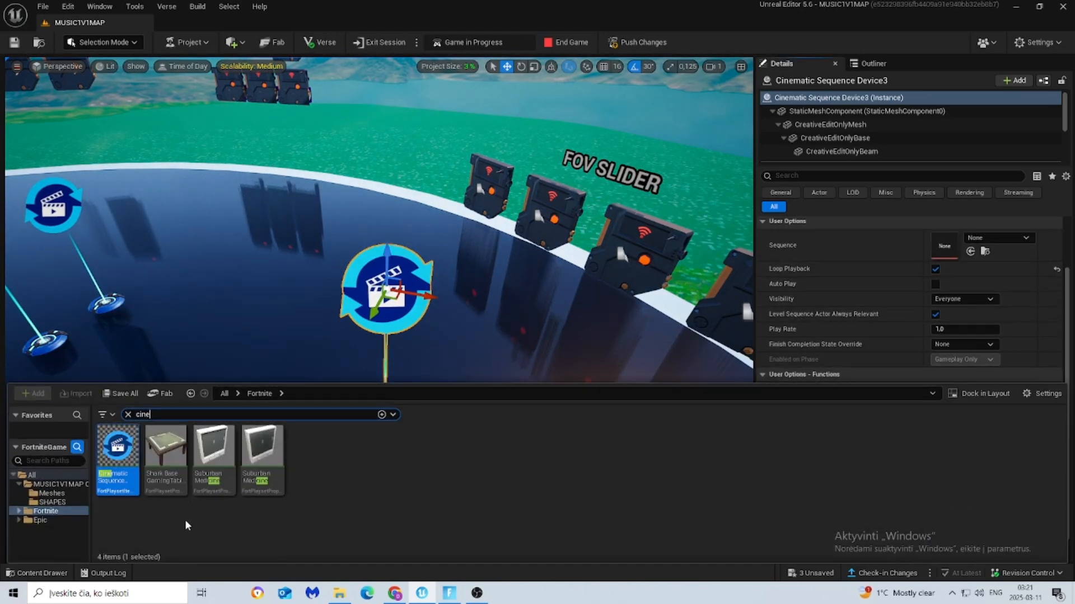
click(128, 415)
click(56, 484)
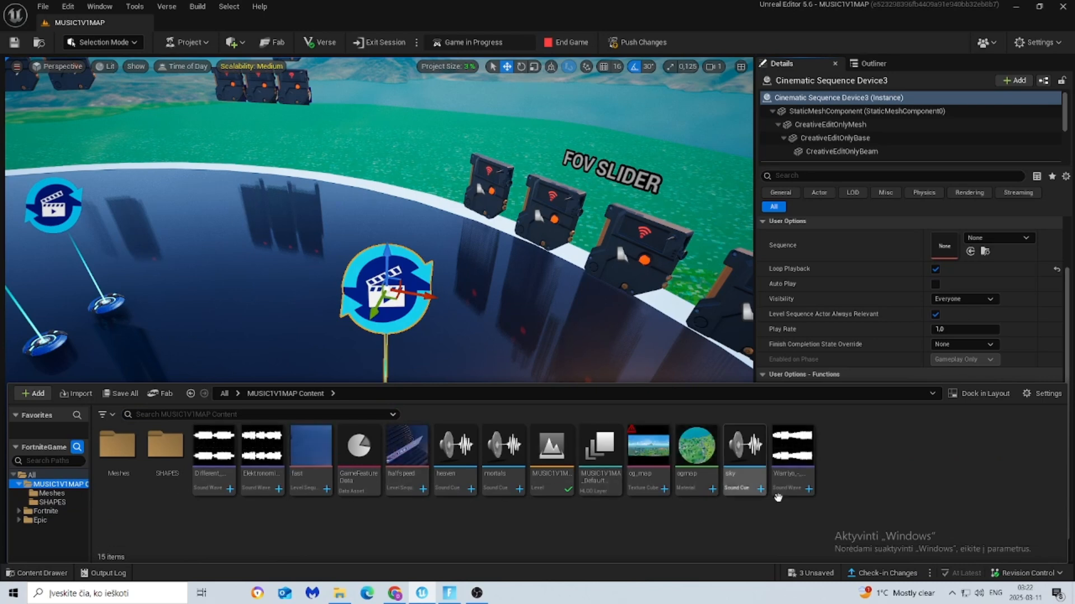
right_click(481, 547)
mouse_move(527, 432)
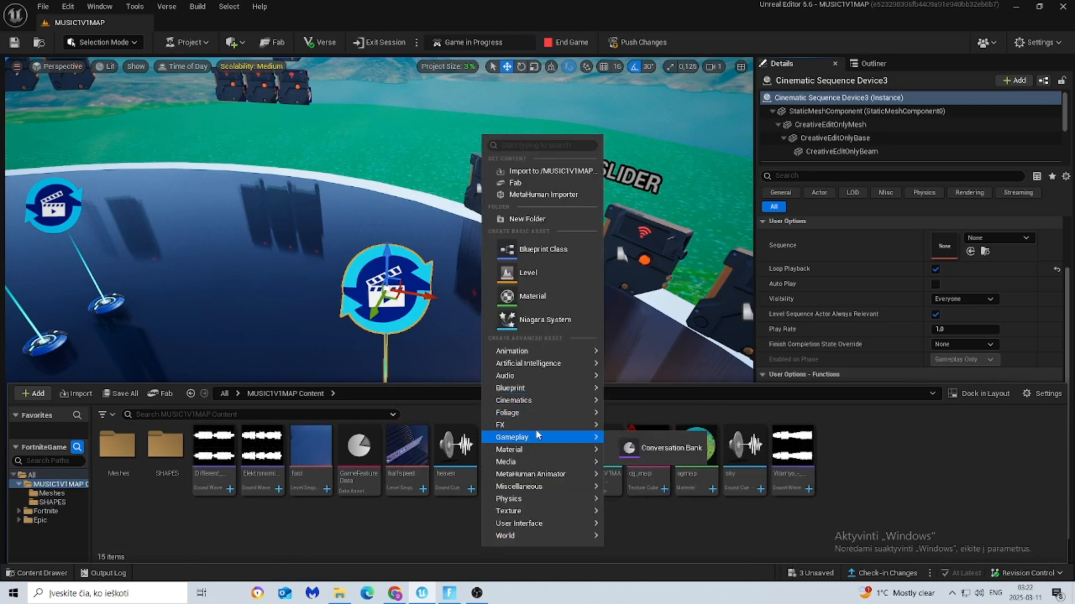
mouse_move(538, 400)
click(652, 414)
text(ogmapp)
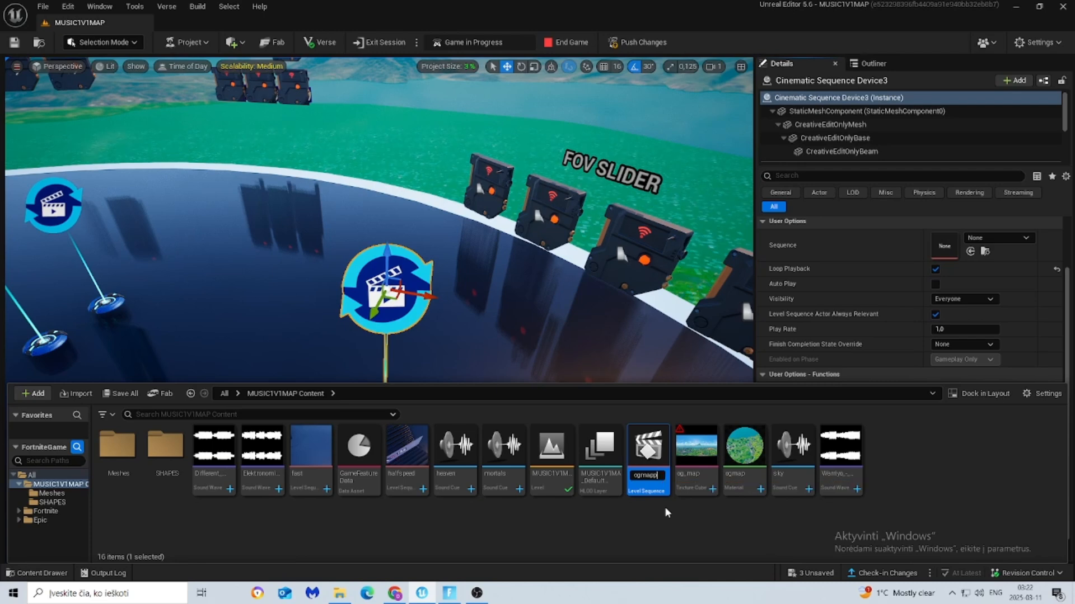
key(Return)
Open the ogmapp sequence and add the Sphere actor to it.
double_click(741, 476)
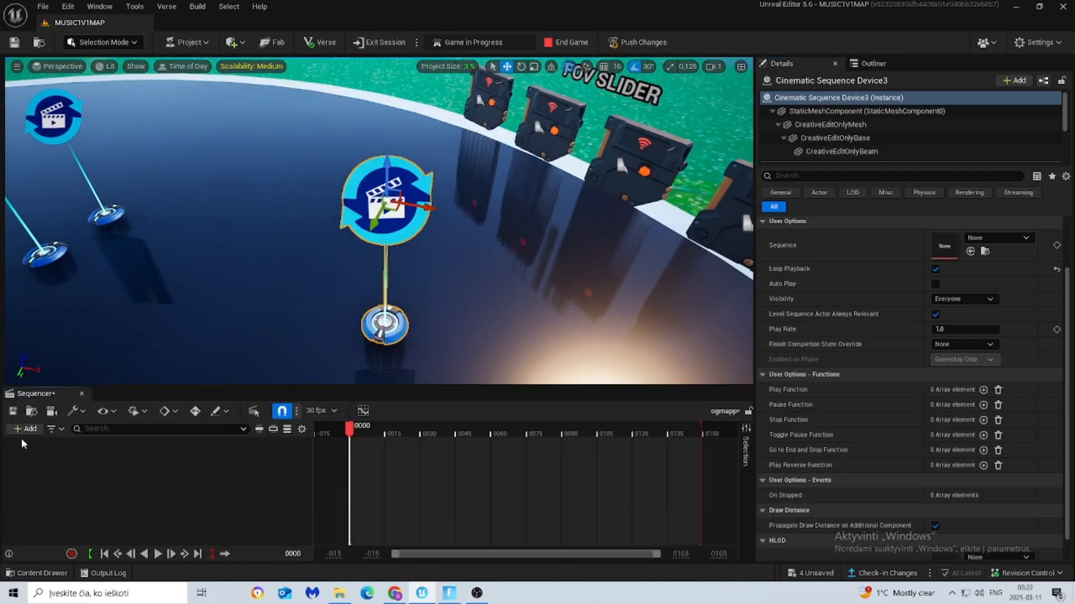
click(18, 430)
mouse_move(61, 235)
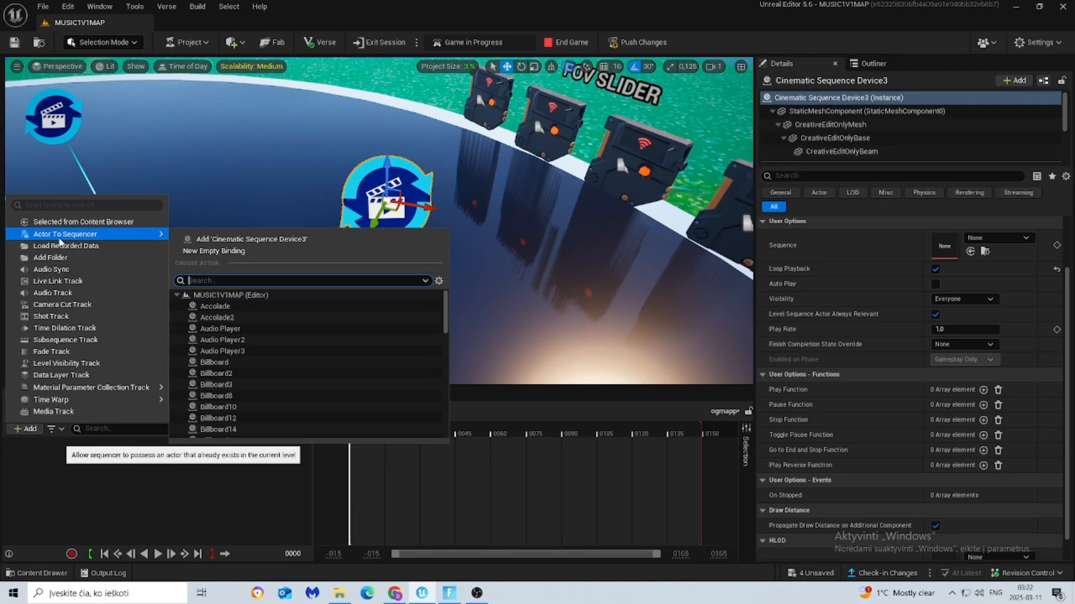
text(sph)
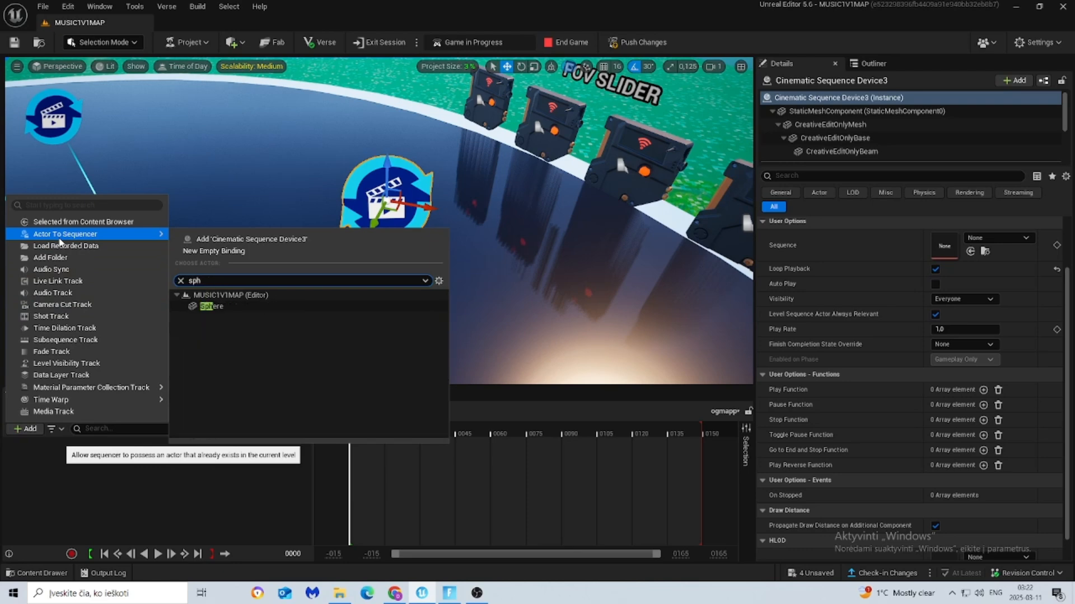
click(217, 306)
Add an Actor Hidden In Game track to the Sphere with visibility enabled, and save and close the sequence.
click(256, 445)
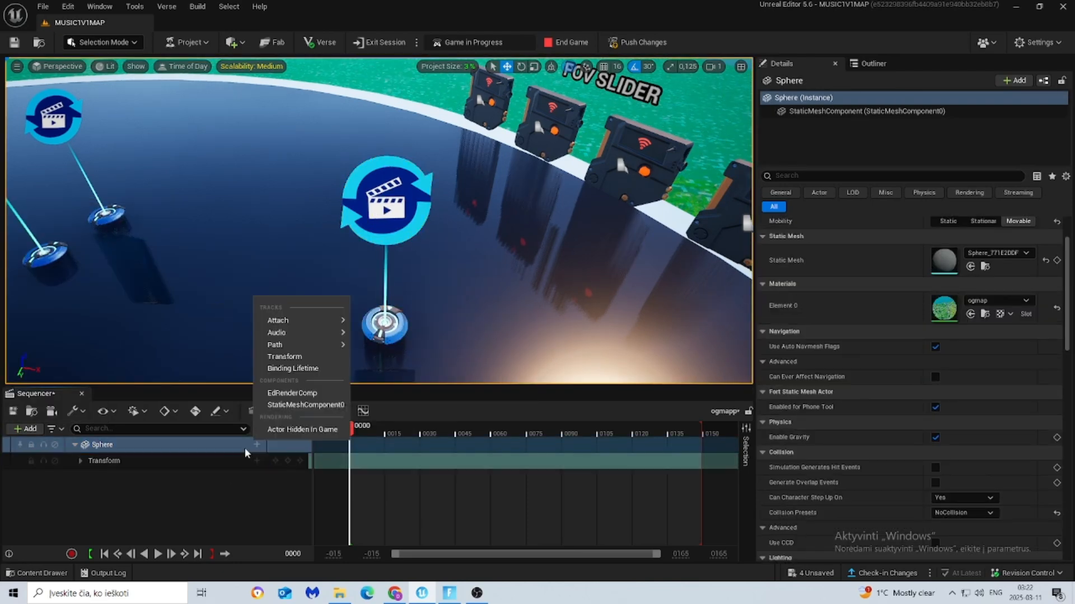
click(289, 431)
click(183, 477)
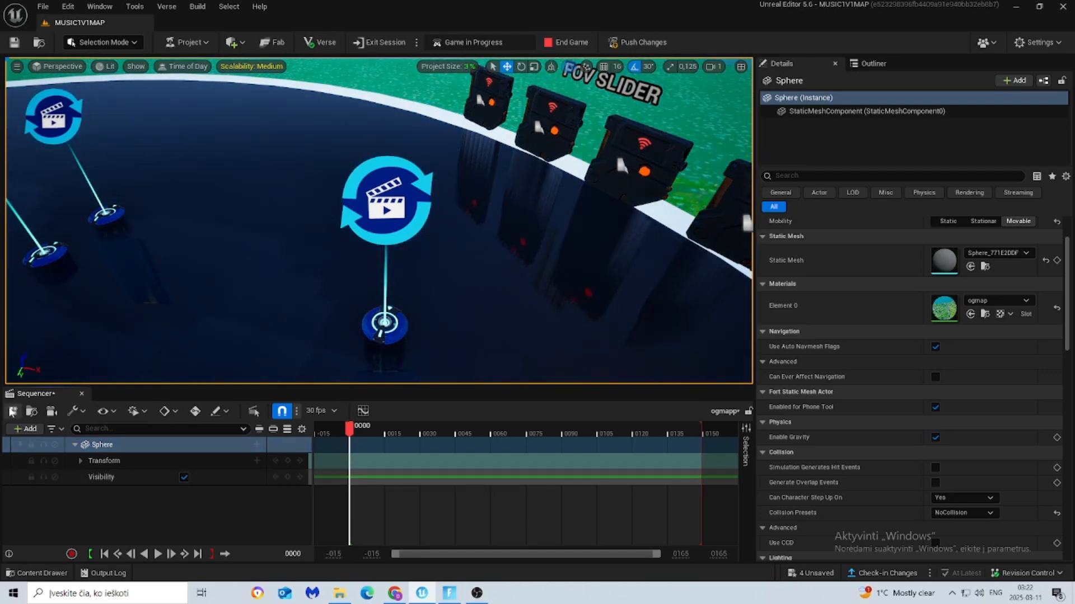
click(81, 394)
Assign the ogmapp sequence to the new Cinematic Sequence Device and save all unsaved project content.
click(363, 311)
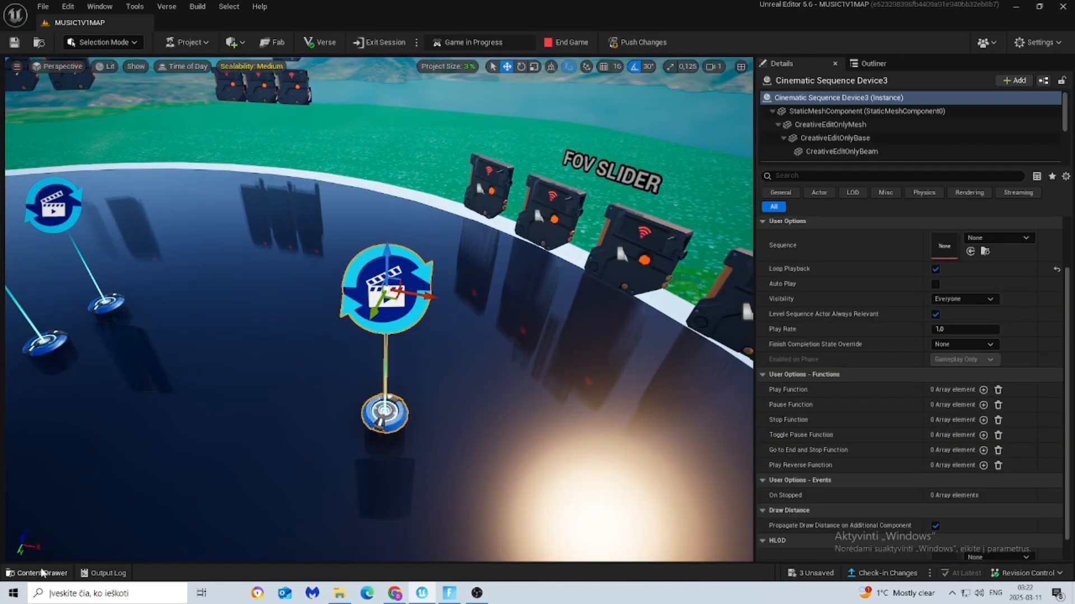
click(43, 571)
drag(739, 485, 945, 247)
click(811, 573)
click(625, 422)
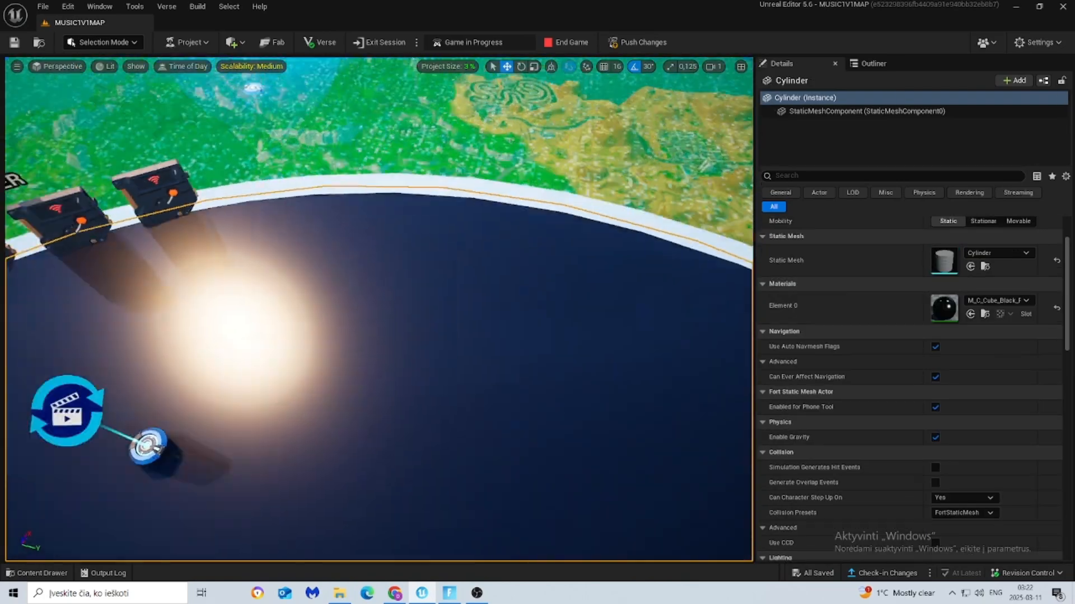
Find the Trigger device in the Fortnite content and place one on the empty floor near the arena's white rim.
key(s)
right_drag(379, 309, 409, 272)
key(d)
key(a)
key(w)
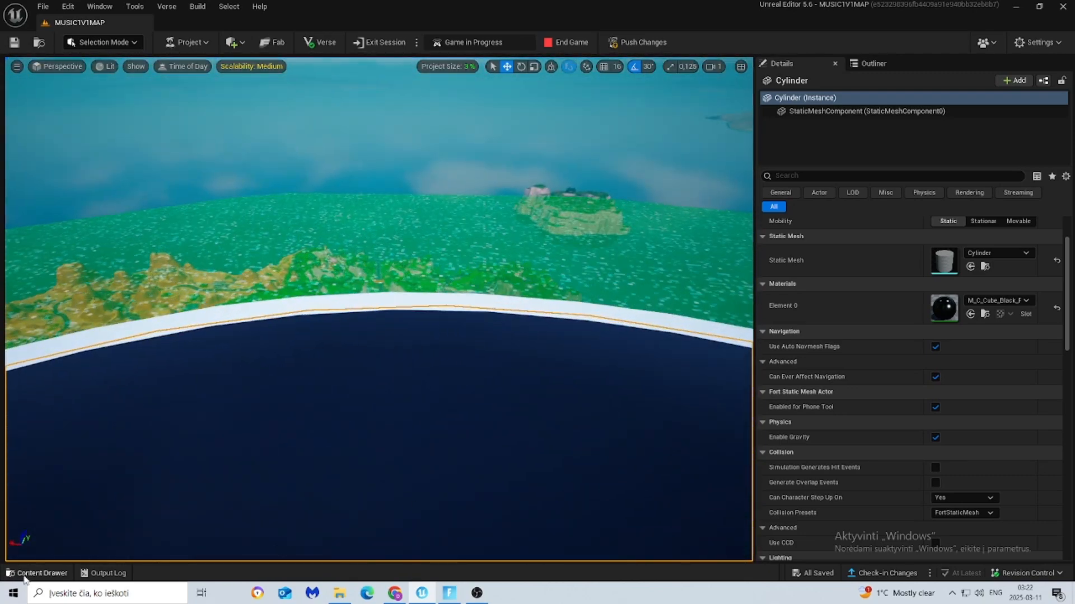
click(23, 575)
click(50, 512)
click(212, 416)
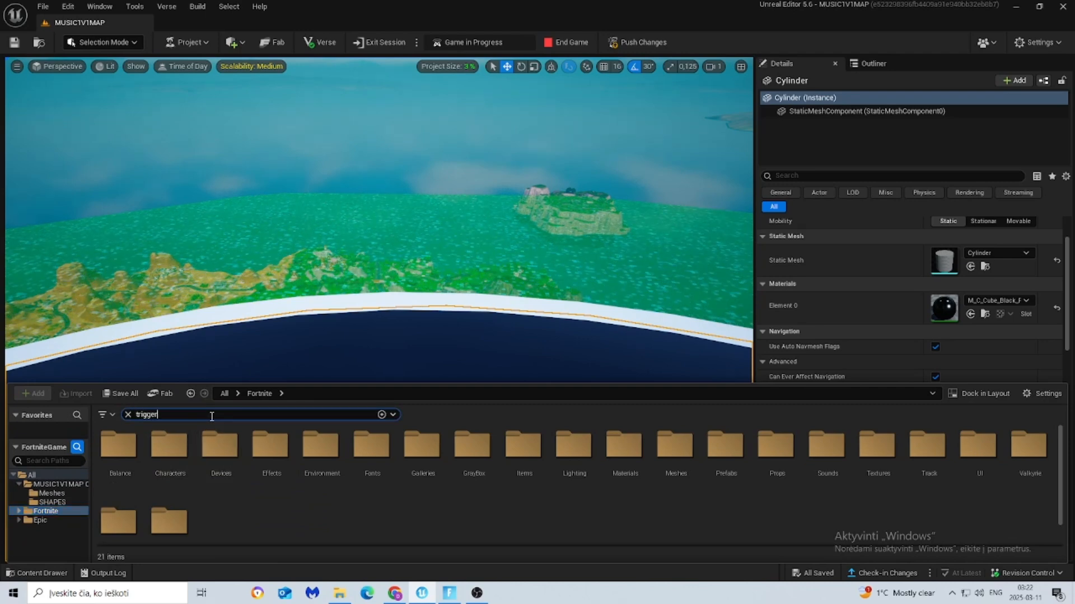
text(trigger)
drag(694, 448, 339, 406)
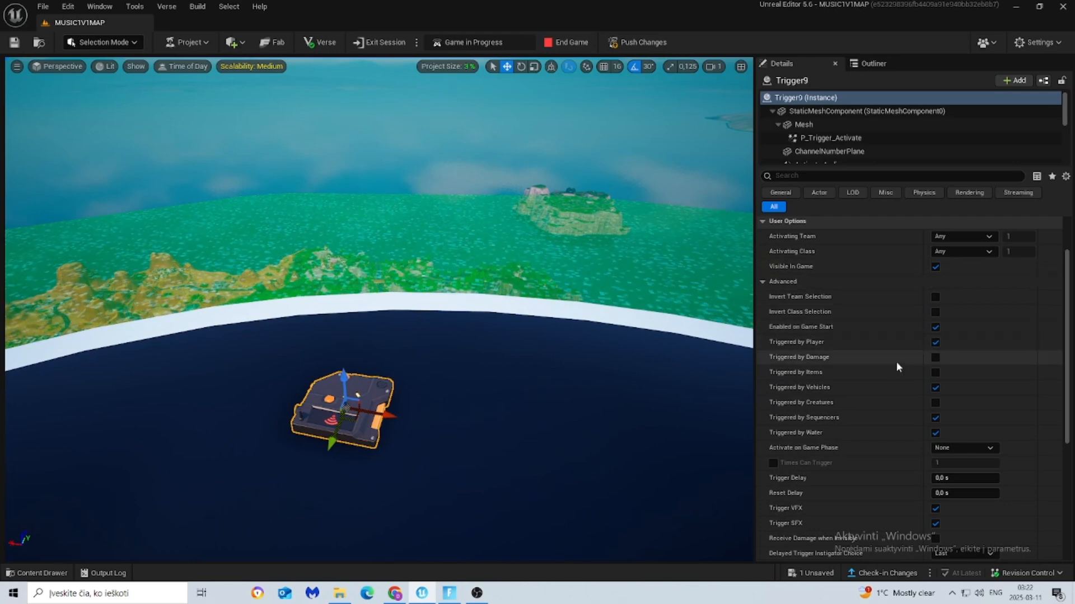
Hide the trigger in game, allow triggering by damage only, enable Receive Damage when Invisible, and turn off Trigger VFX and SFX.
click(936, 268)
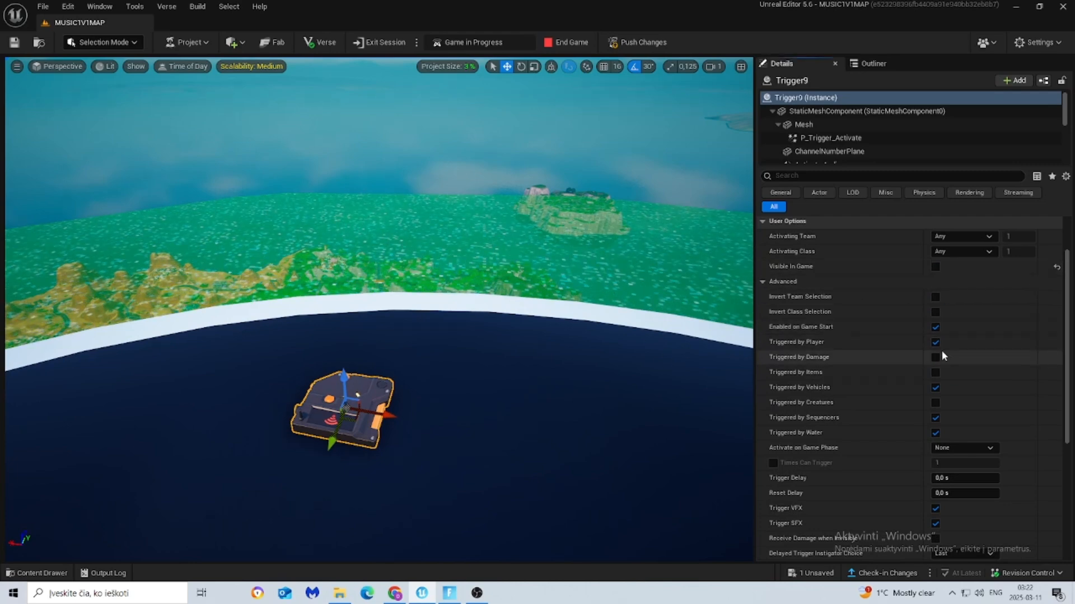
click(935, 342)
click(935, 387)
click(936, 417)
click(935, 432)
scroll(946, 428, down, 2)
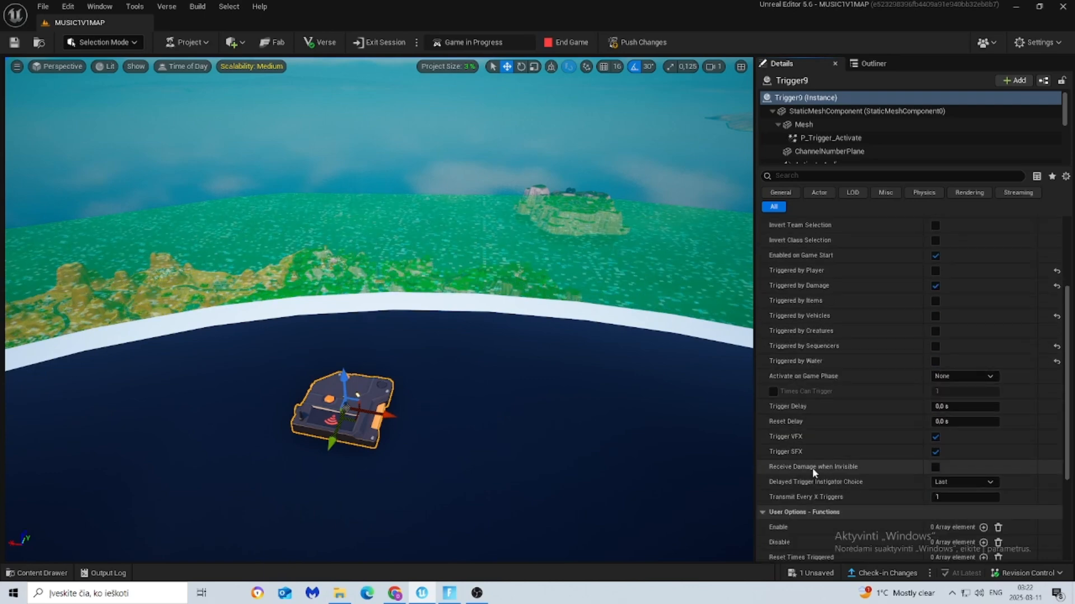
click(935, 467)
click(934, 437)
click(935, 452)
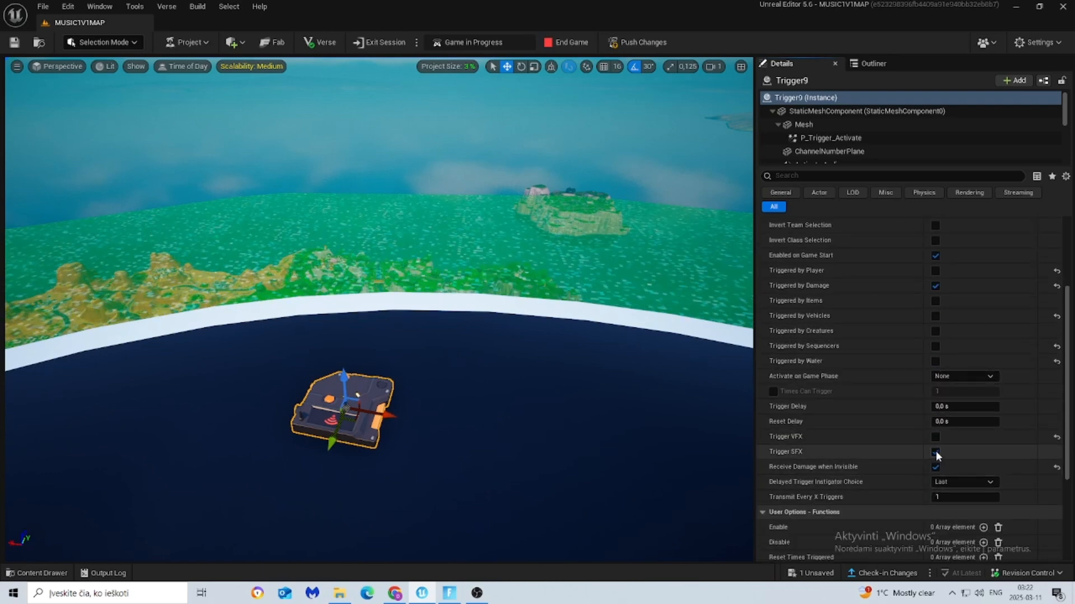
Replace the static mesh of the trigger's Mesh component with Sphere.
click(804, 124)
scroll(910, 370, up, 3)
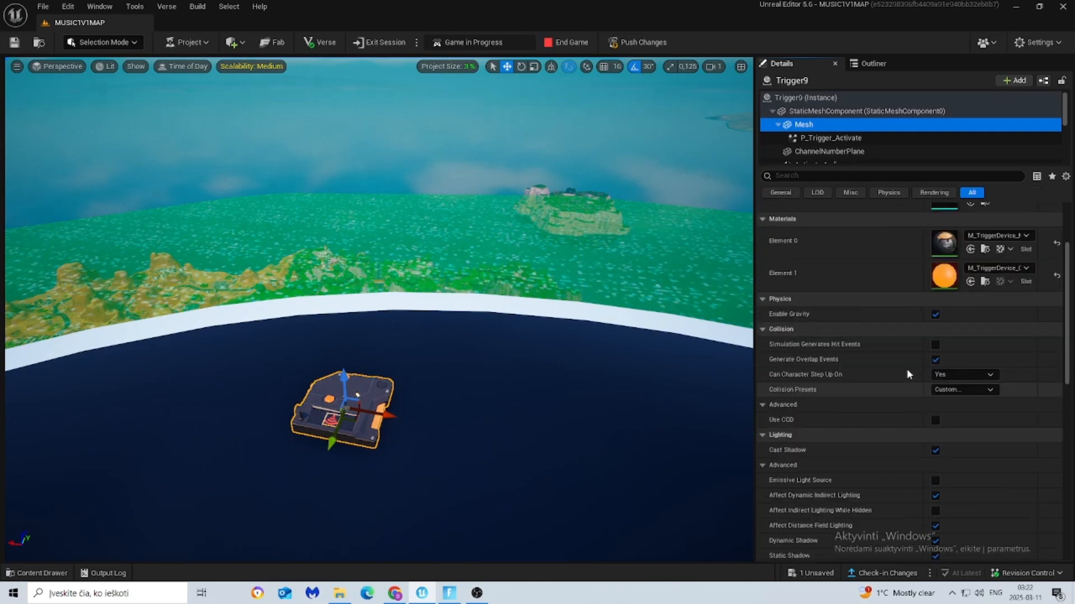
click(997, 302)
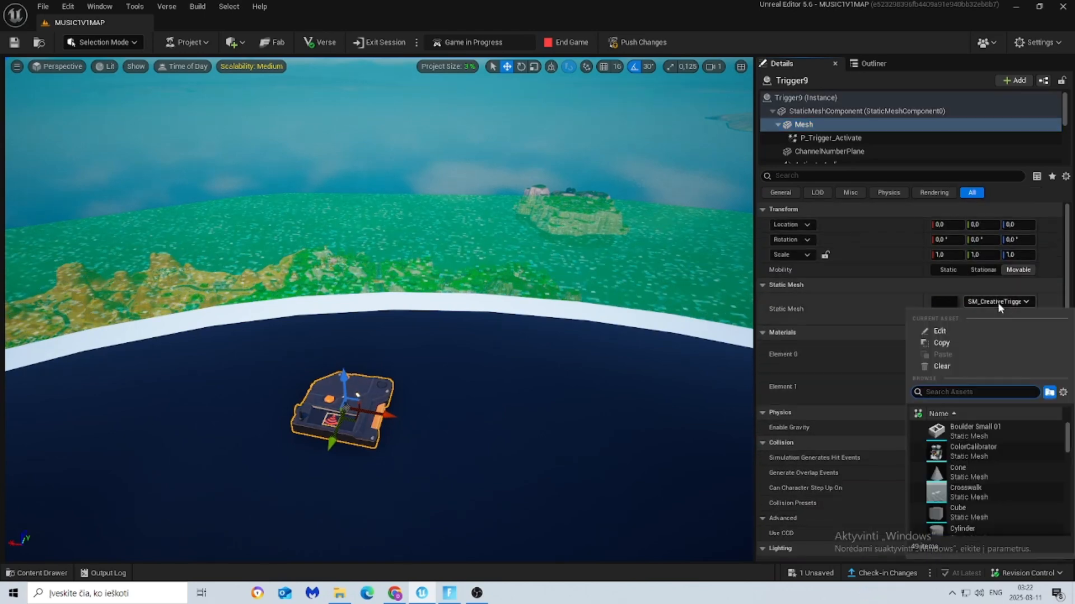
text(sphere)
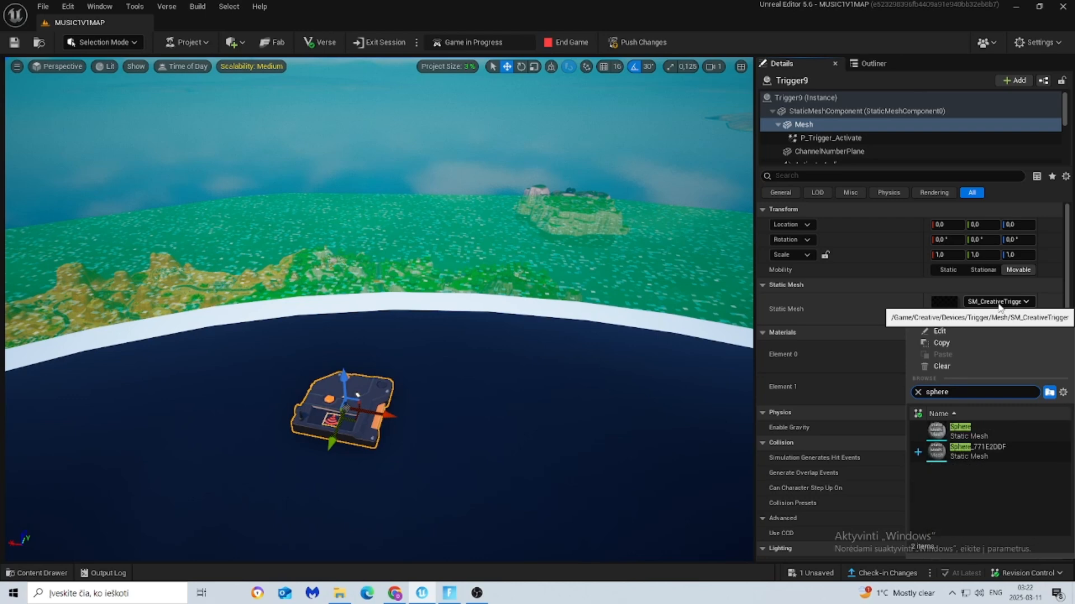
click(974, 431)
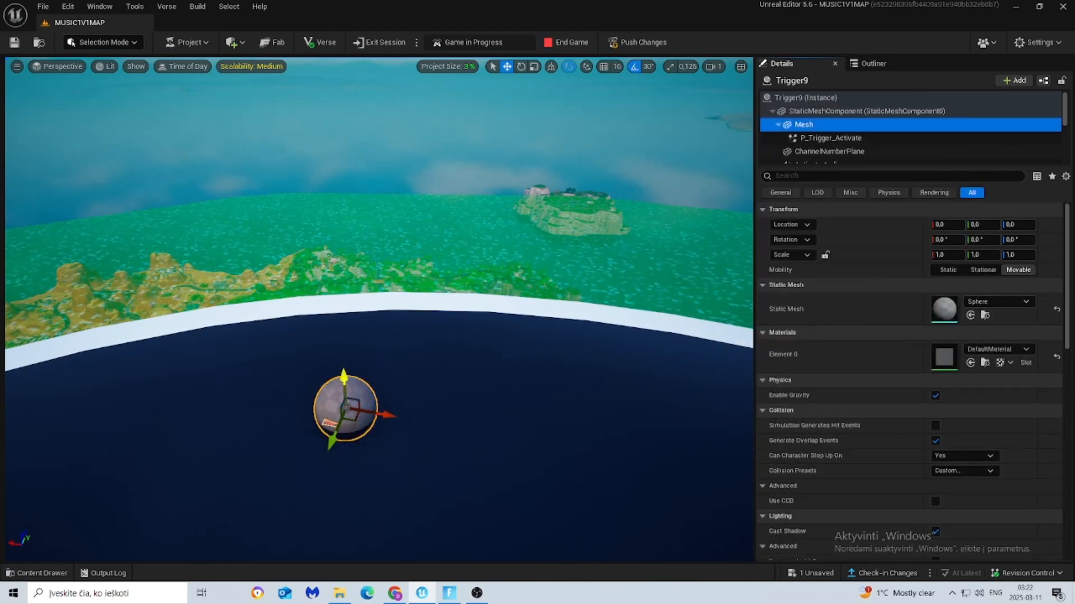
Move the trigger's sphere mesh above the floor to the white rim, at about Y -115 and Z 246 relative to the device.
drag(343, 384, 342, 308)
right_drag(420, 324, 313, 330)
drag(435, 371, 512, 353)
mouse_move(512, 352)
right_down()
mouse_move(392, 358)
mouse_move(504, 342)
right_up()
drag(549, 408, 553, 355)
right_drag(553, 355, 666, 347)
key(s)
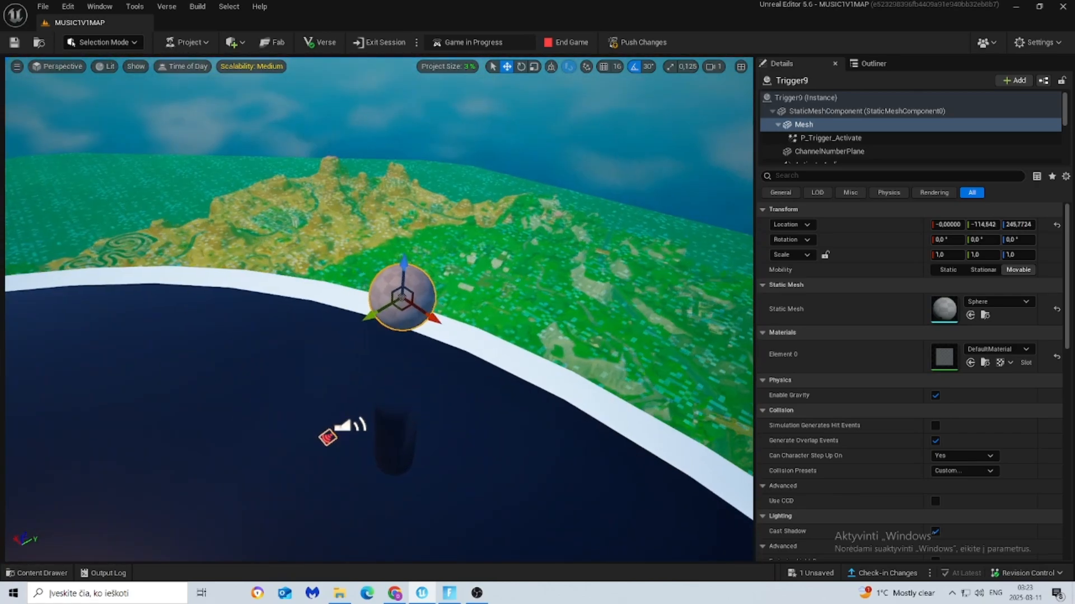
scroll(255, 482, up, 2)
Create a material from the og_map texture and assign it to the trigger's sphere mesh.
click(34, 574)
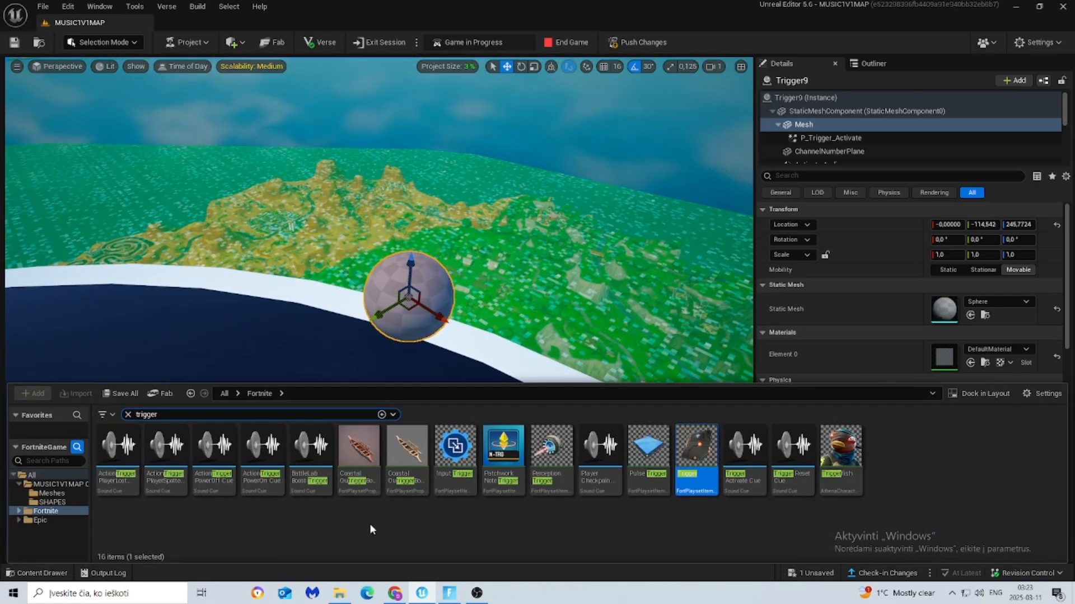
click(128, 415)
click(58, 484)
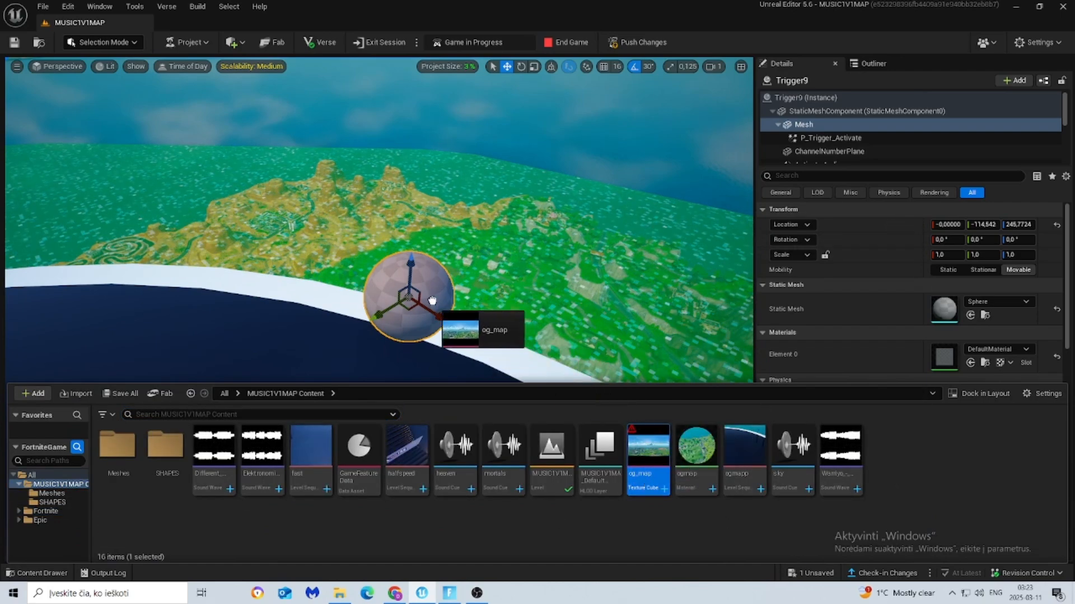
drag(425, 299, 433, 283)
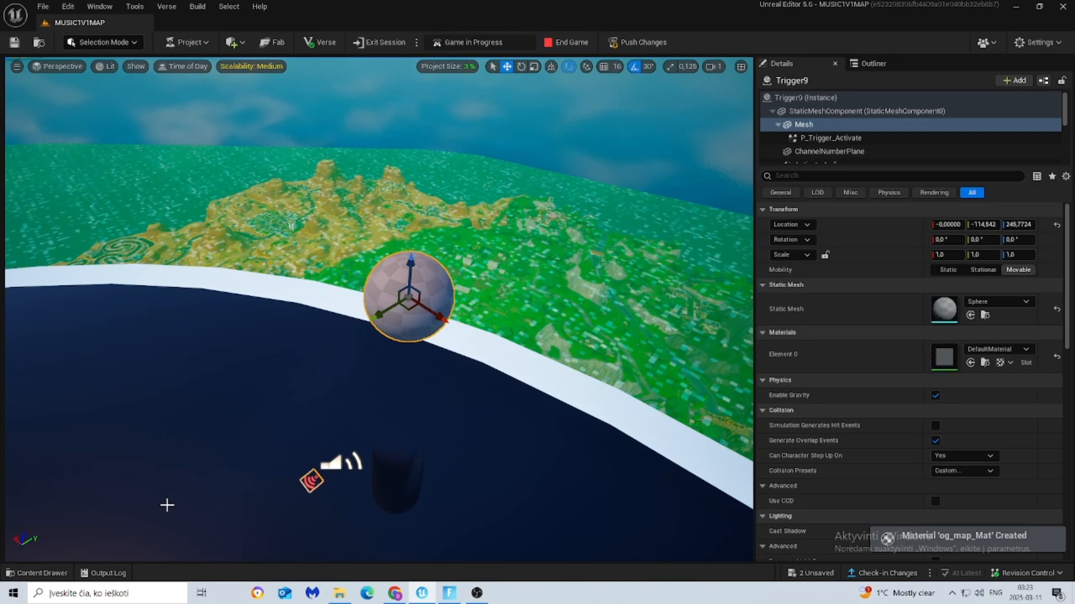
click(39, 573)
drag(902, 477, 983, 357)
click(534, 289)
mouse_move(534, 289)
right_down()
mouse_move(493, 280)
mouse_move(534, 289)
right_up()
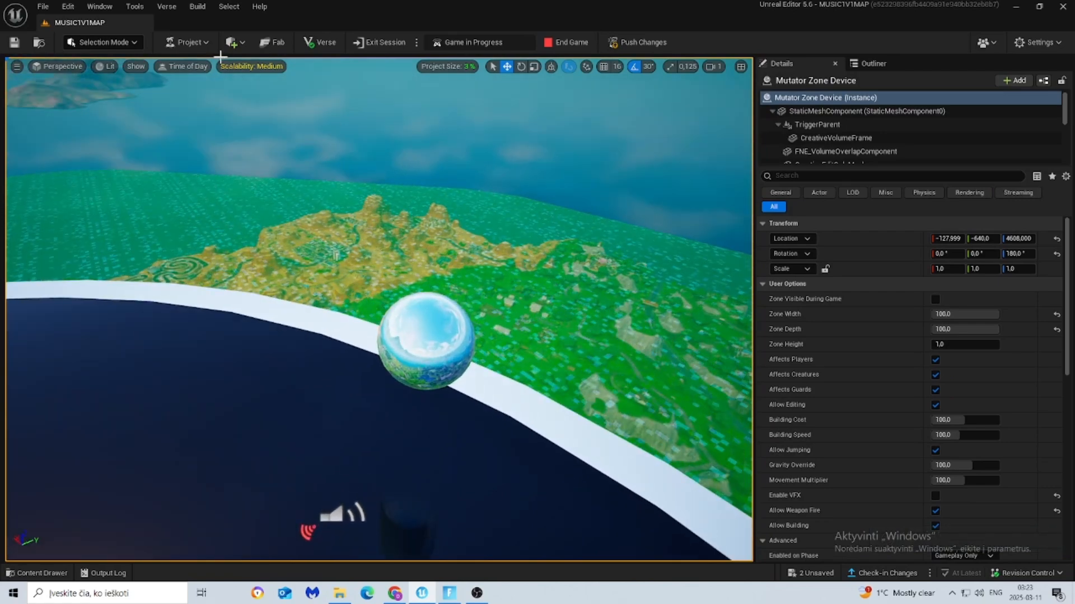
Place a basic Sphere shape near the rim and move it against the trigger's og_map ball.
click(231, 42)
mouse_move(274, 101)
drag(354, 115, 374, 304)
drag(515, 384, 397, 320)
key(w)
right_drag(397, 320, 384, 337)
key(d)
drag(295, 370, 351, 396)
key(a)
right_drag(351, 396, 465, 344)
drag(369, 340, 358, 340)
right_drag(358, 339, 252, 302)
Shift the trigger device to about Y 239.5 so that its ball coincides with the white sphere.
click(414, 343)
key(d)
key(s)
key(a)
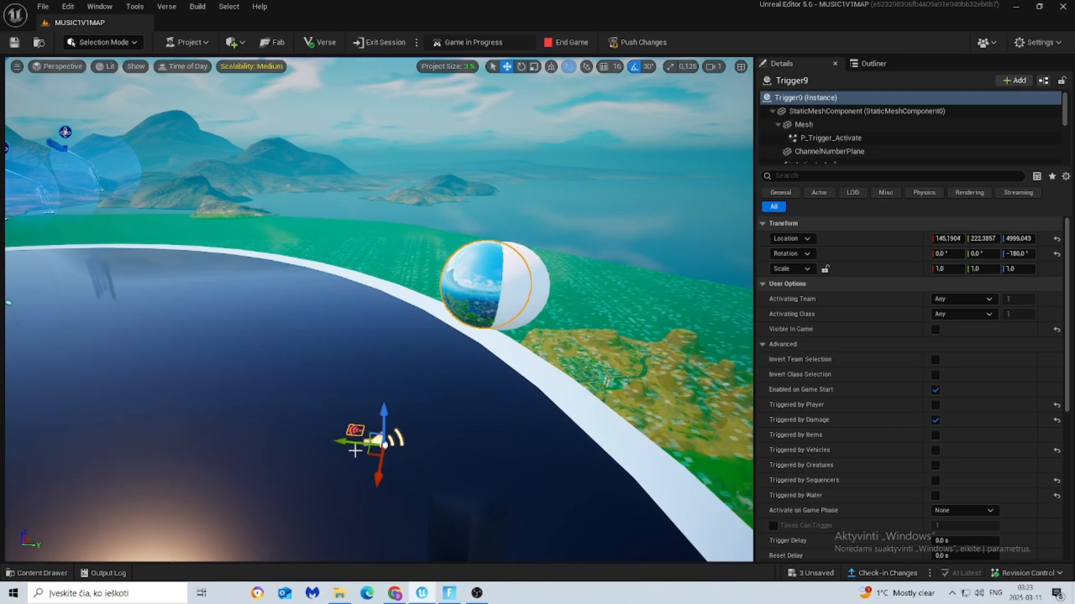
click(545, 290)
key(ctrl+z)
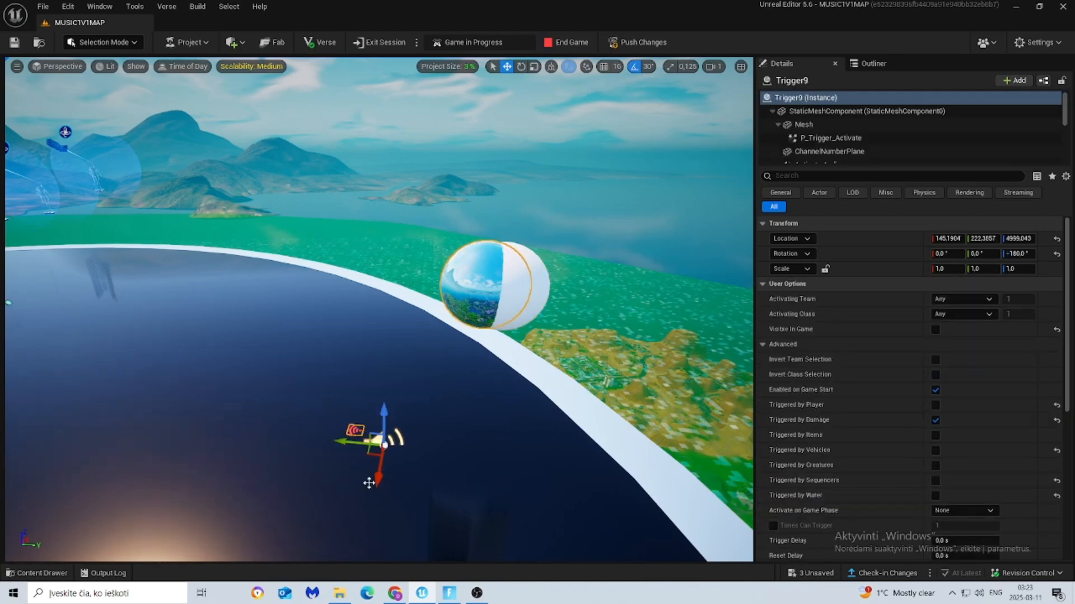
drag(353, 441, 365, 441)
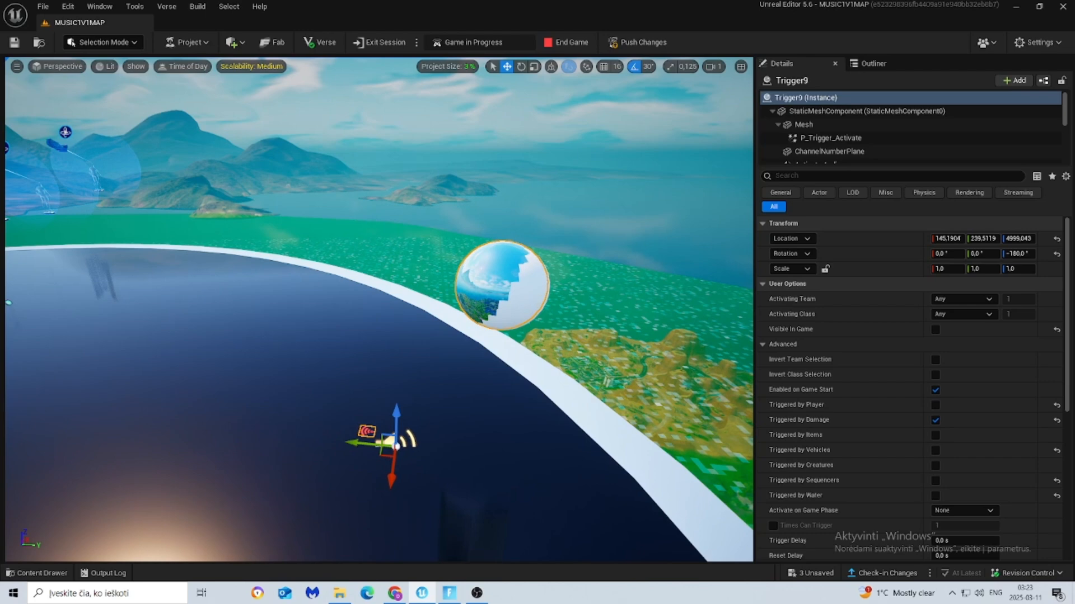
Apply the og_map_Mat material to the white sphere and save all unsaved content.
click(537, 301)
click(42, 573)
drag(697, 448, 587, 297)
click(610, 302)
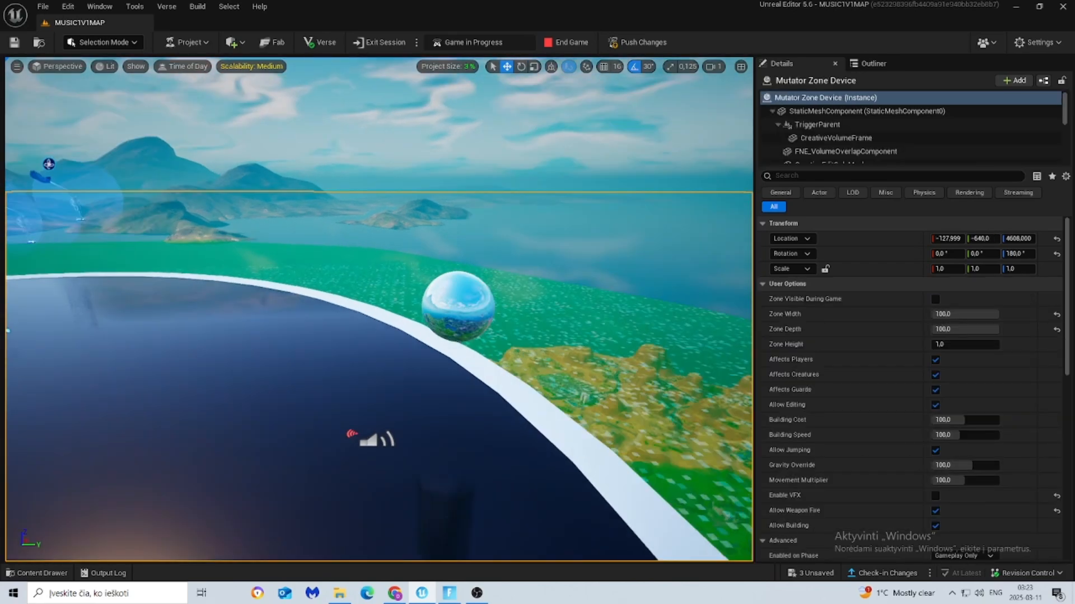
click(812, 574)
click(630, 429)
Open the Sakuraa texture, set its Mip Gen Settings to NoMipmaps, and save and close it.
right_drag(489, 310, 551, 358)
key(s)
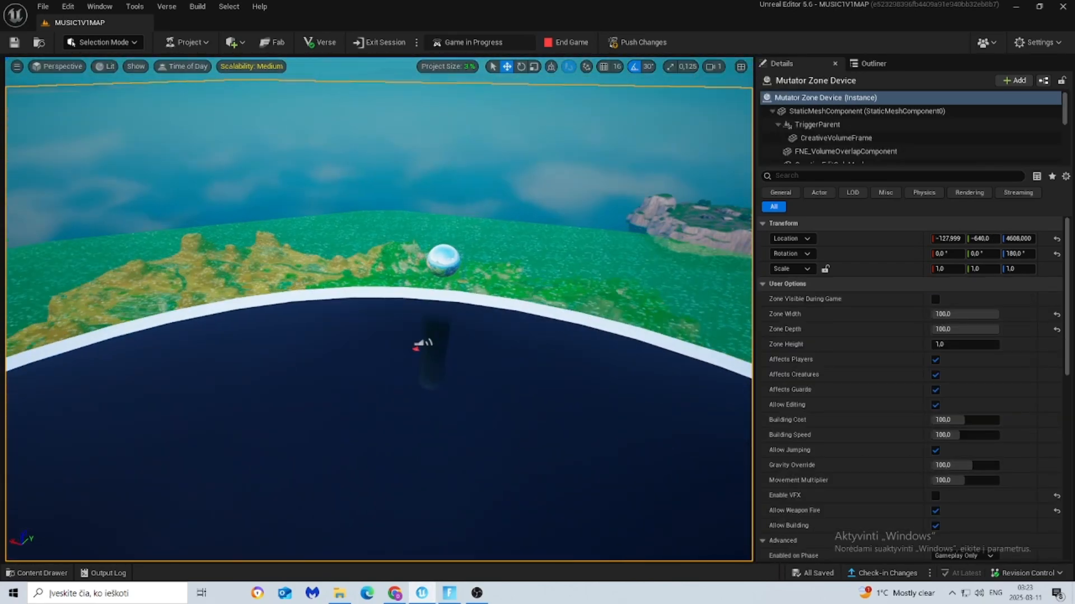
click(36, 573)
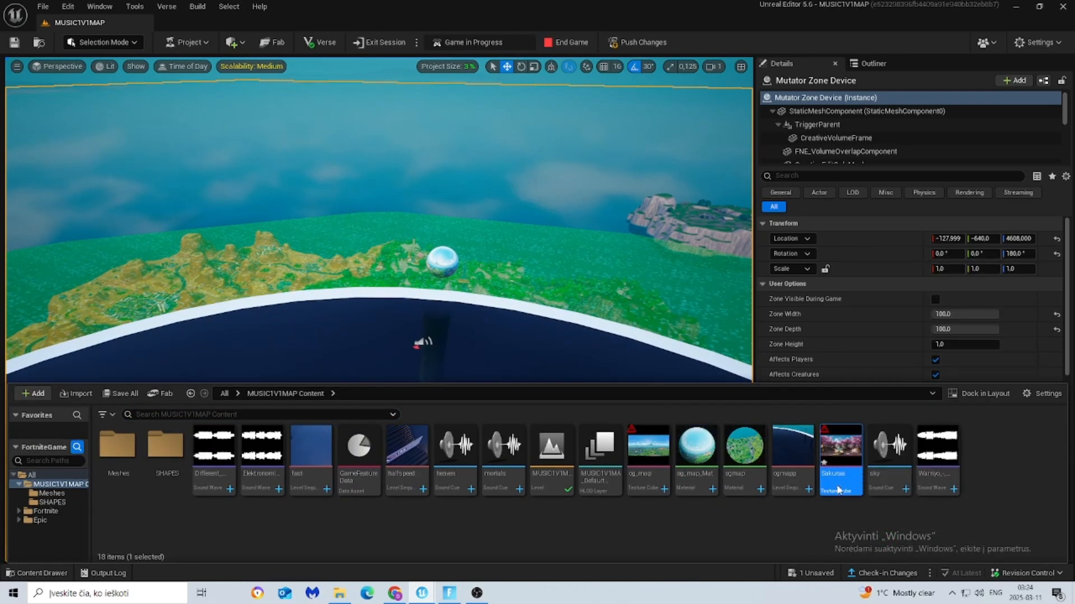
double_click(838, 490)
click(909, 250)
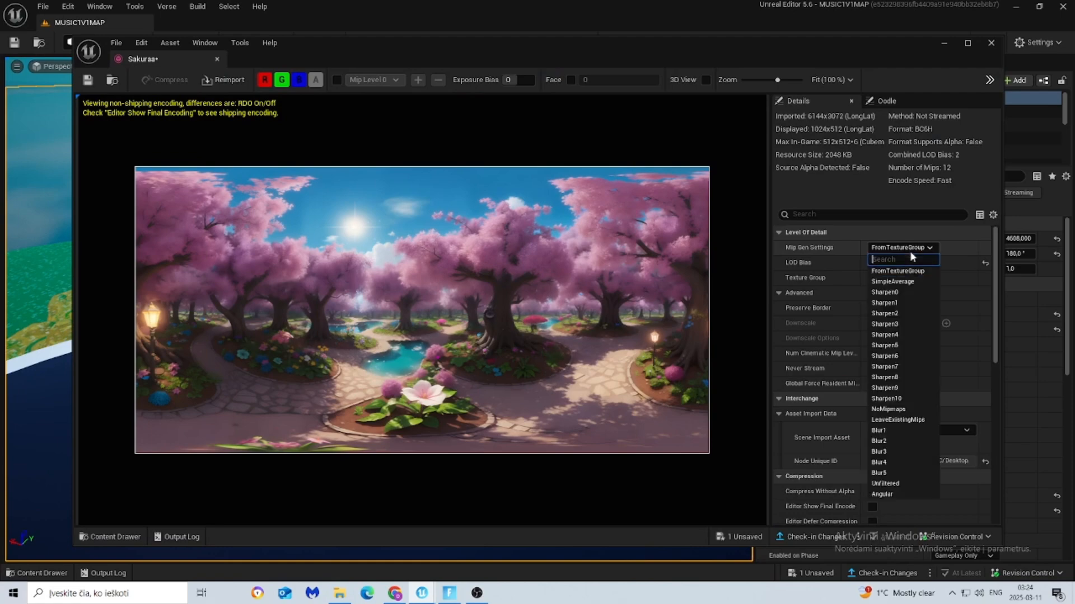
click(902, 415)
click(87, 80)
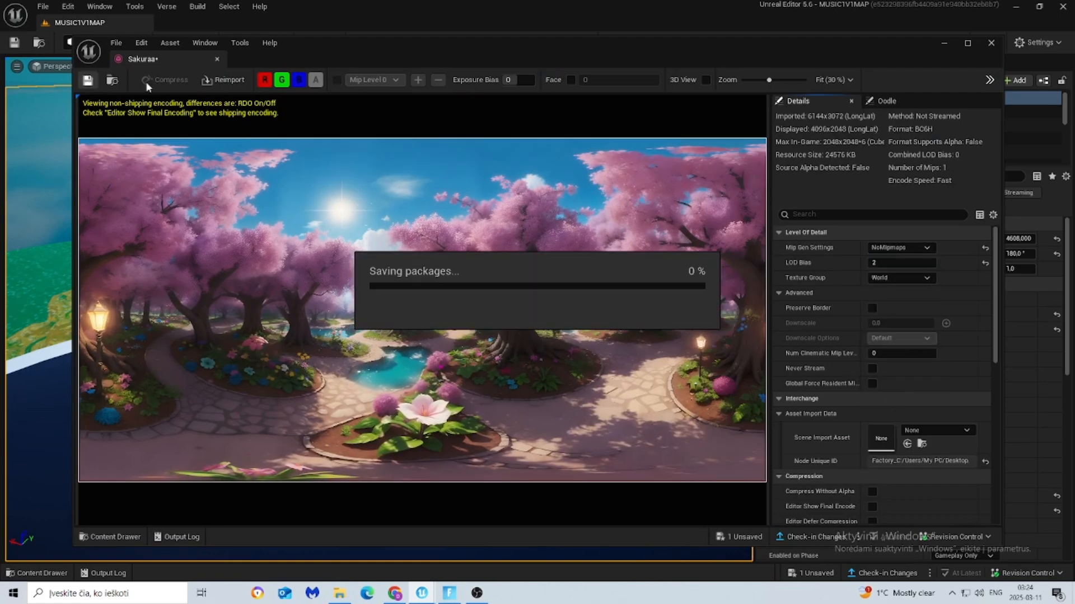
click(217, 60)
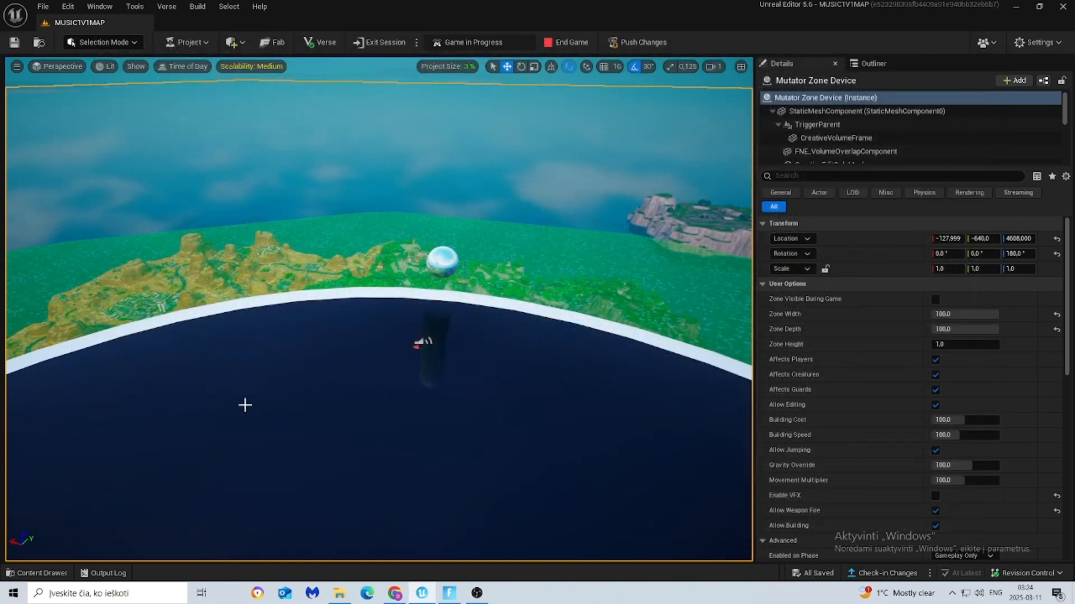
Duplicate the large ogmap sky Sphere in place.
right_drag(469, 236, 168, 134)
click(480, 199)
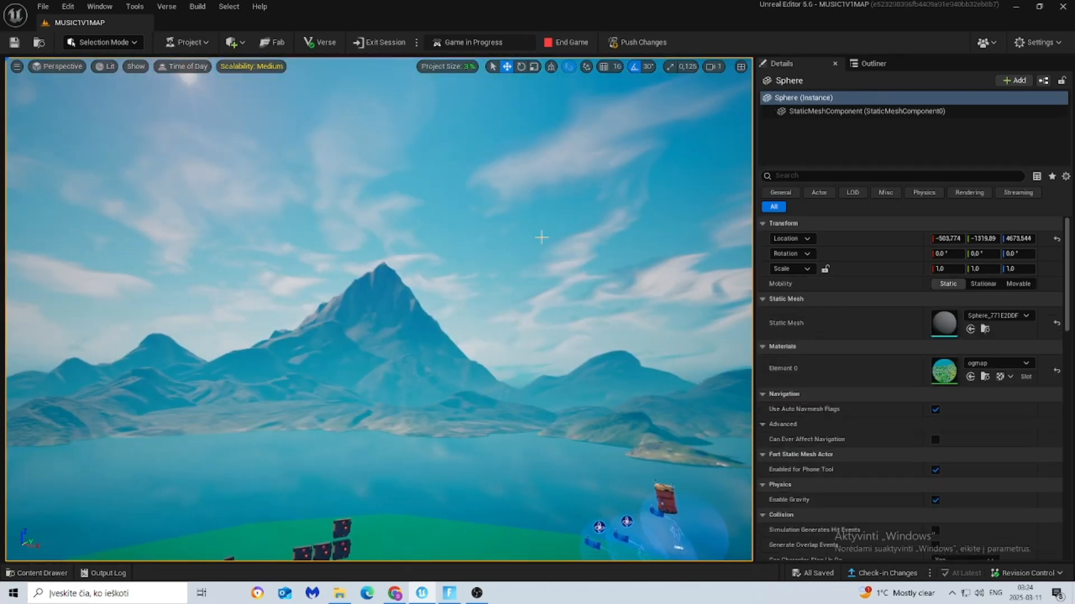
key(ctrl+d)
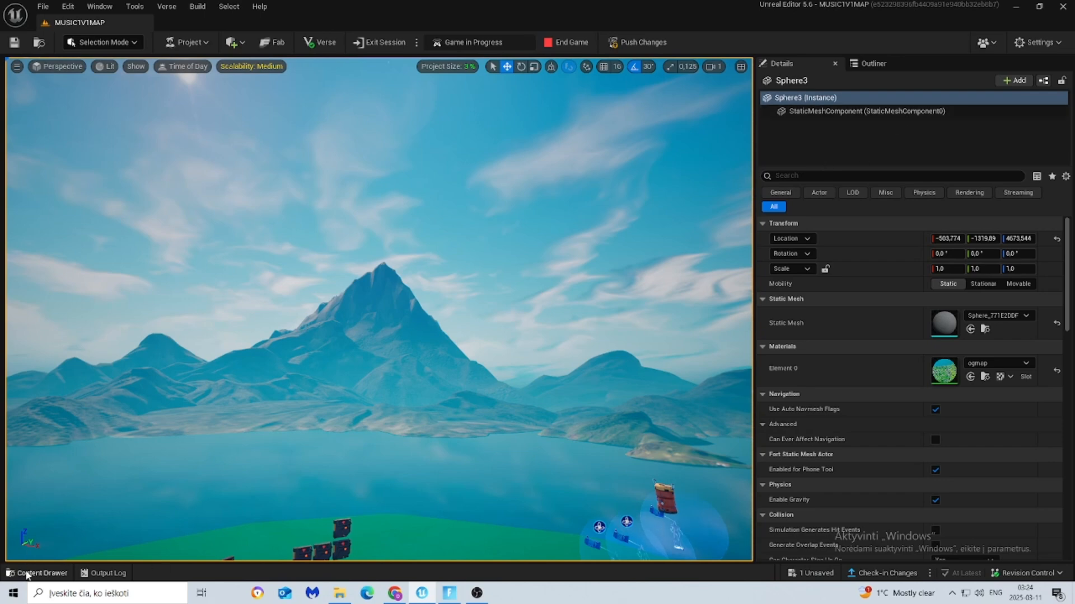
Create a new material named sakura in the MUSIC1V1MAP content.
click(34, 573)
right_click(525, 526)
mouse_move(582, 432)
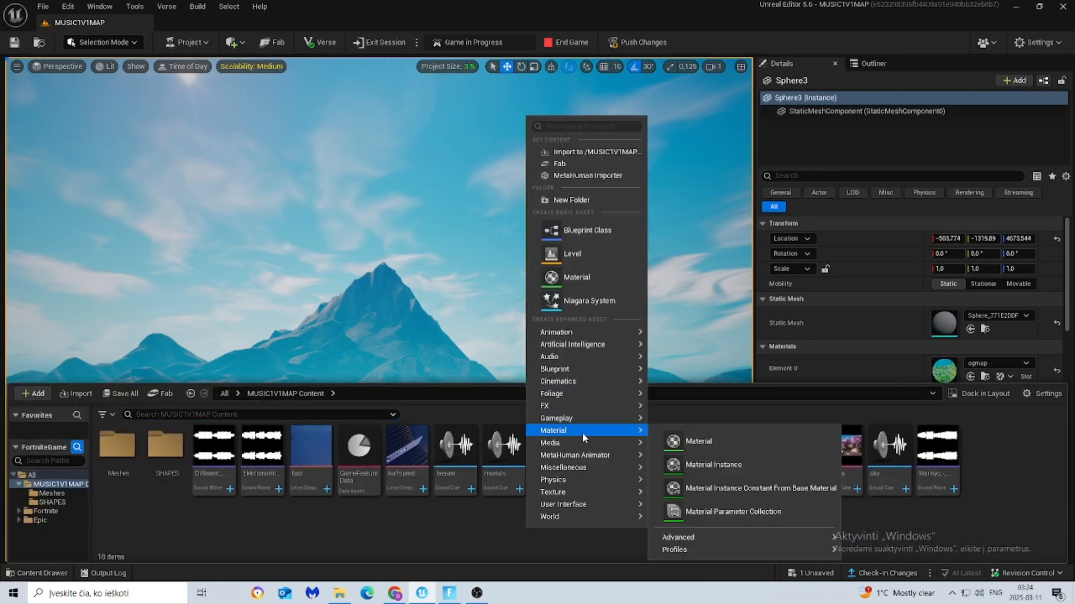
click(699, 441)
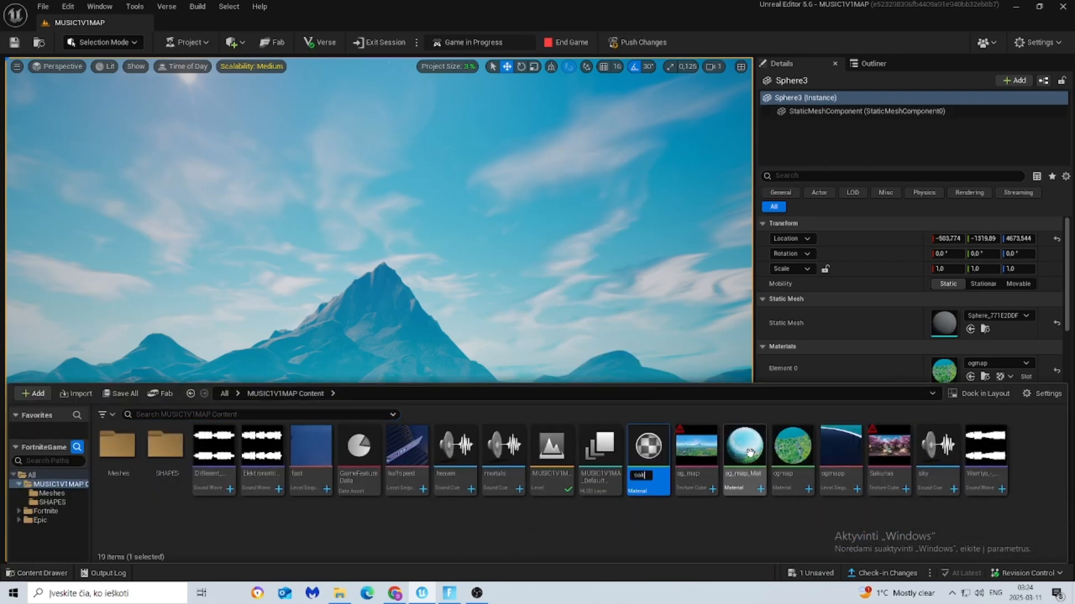
key(Return)
Open the sakura material, make it two-sided and set its shading model to Unlit.
double_click(842, 455)
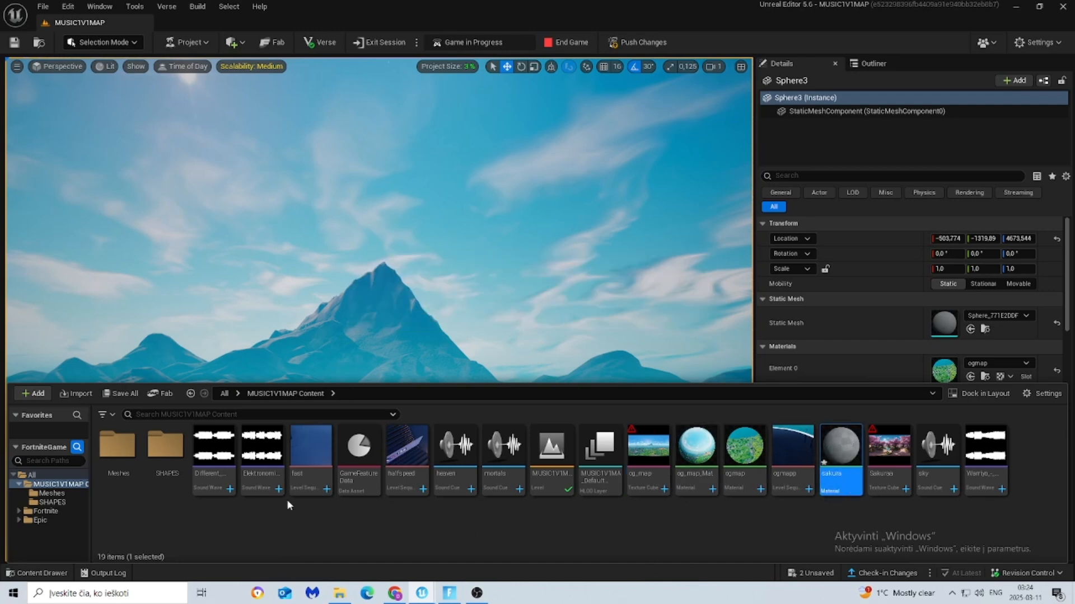
click(157, 413)
click(190, 398)
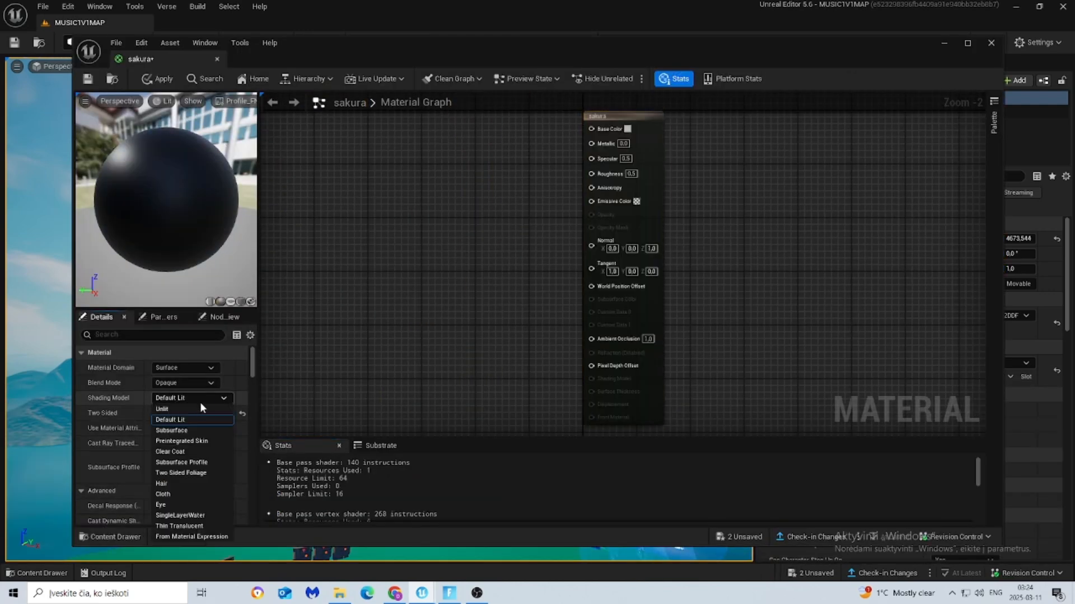
click(173, 410)
Add the Sakuraa texture to the material graph and connect its RGB output to Emissive Color.
click(116, 535)
scroll(222, 470, down, 2)
drag(199, 467, 506, 228)
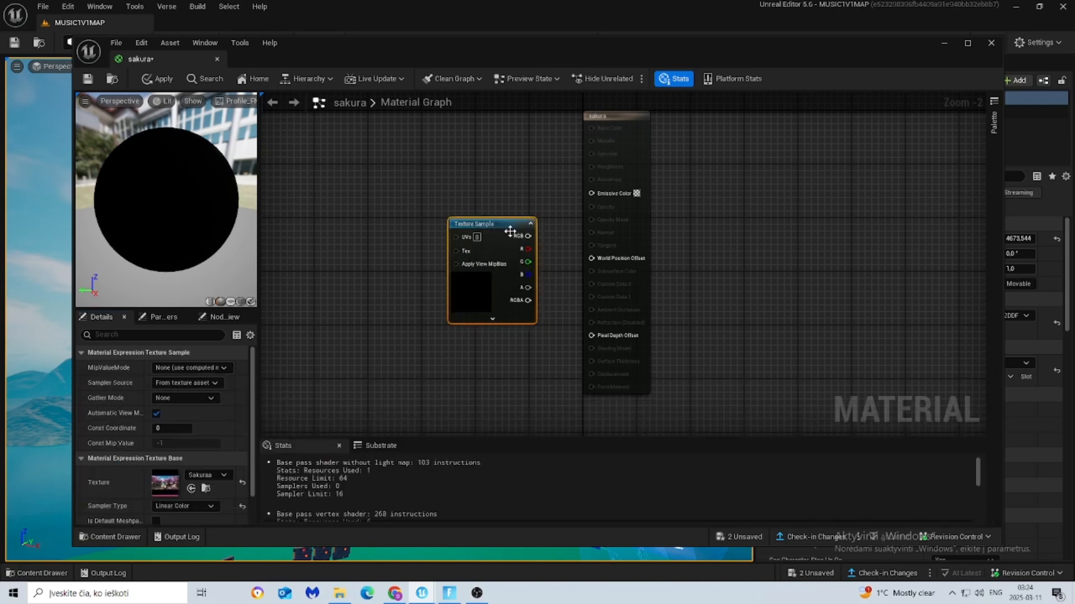
drag(585, 210, 591, 193)
Add a Reflection Vector node and connect it to the UVs input of the Sakuraa texture sample.
right_click(402, 240)
text(refl)
click(478, 320)
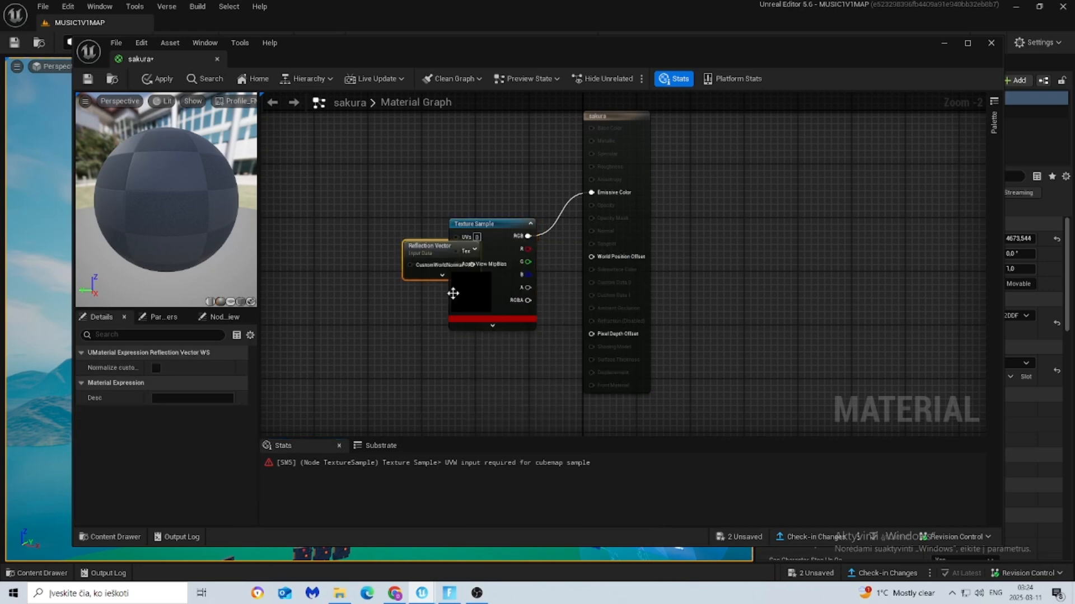
drag(428, 254, 456, 235)
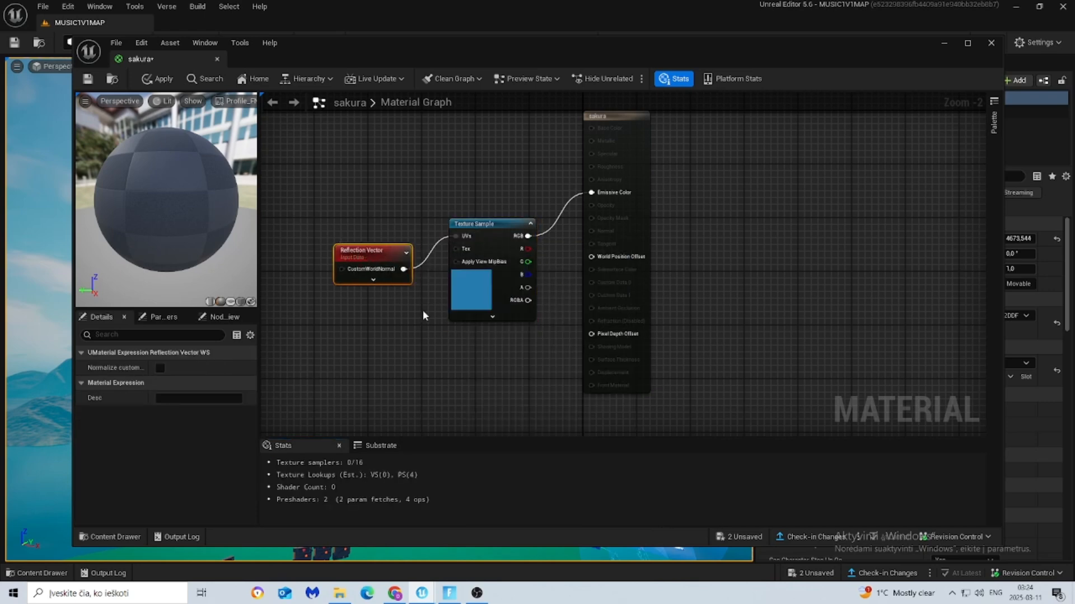
click(401, 329)
right_drag(402, 329, 498, 304)
click(483, 273)
click(375, 283)
right_drag(375, 283, 442, 302)
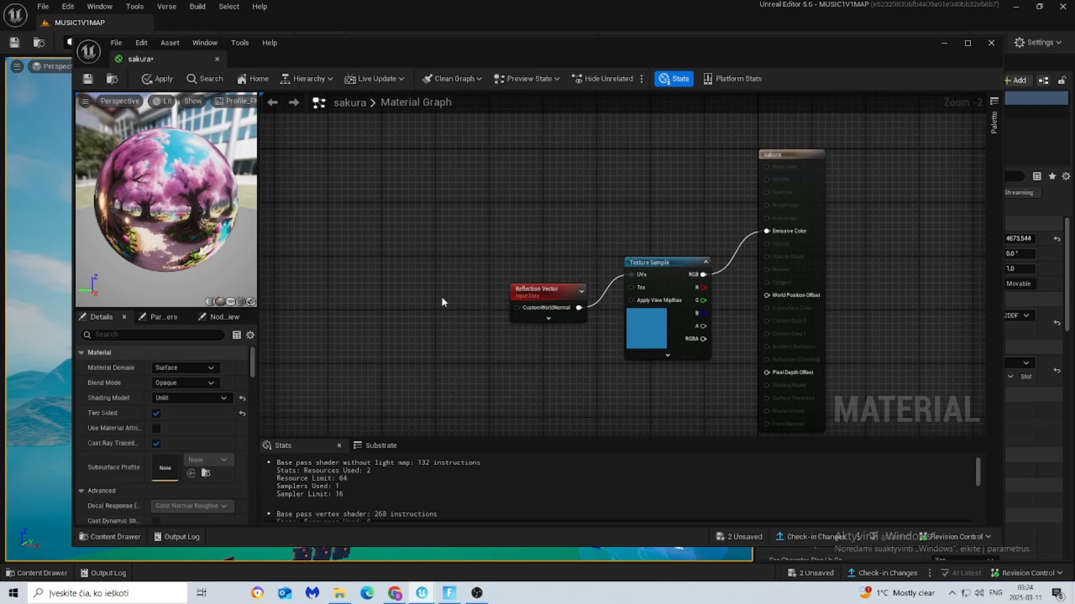
Connect a new 0,0,0 three-vector constant to the Reflection Vector's CustomWorldNormal, then apply and close the material.
click(445, 301)
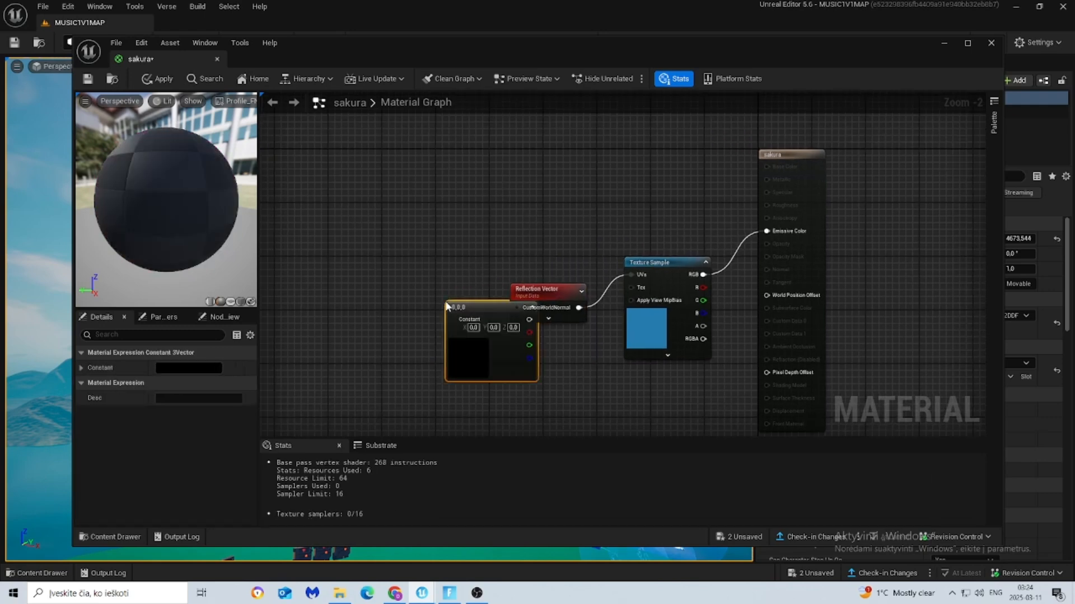
drag(466, 307, 396, 277)
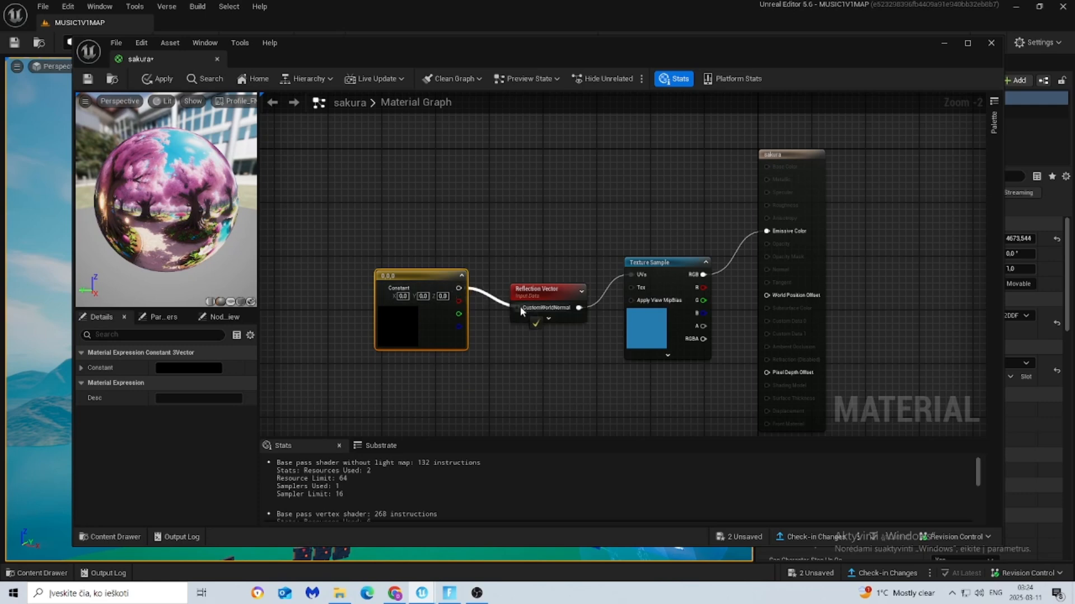
drag(519, 306, 520, 307)
click(158, 80)
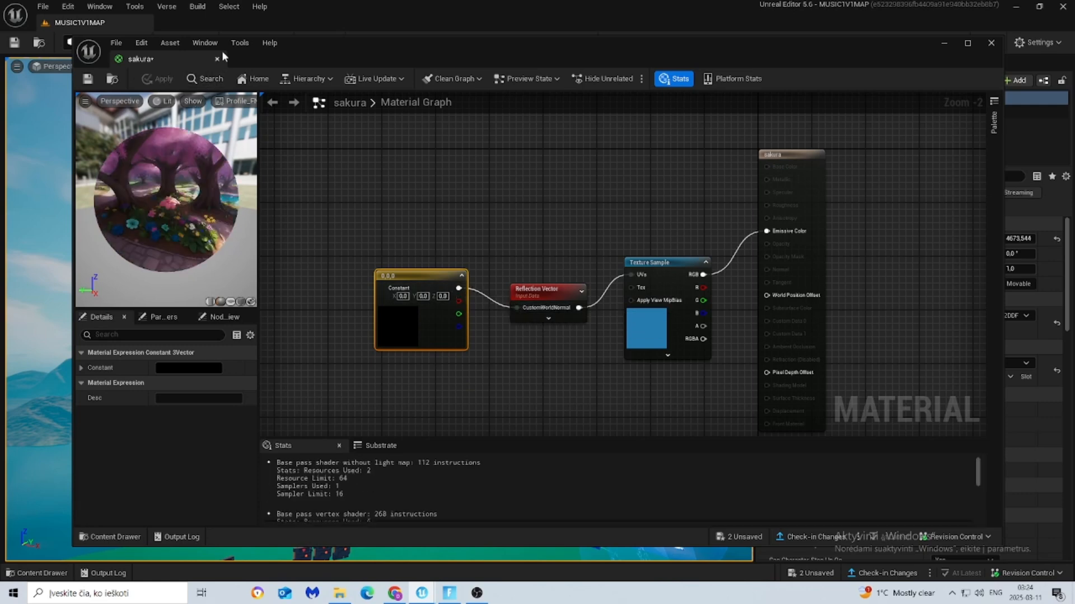
click(218, 59)
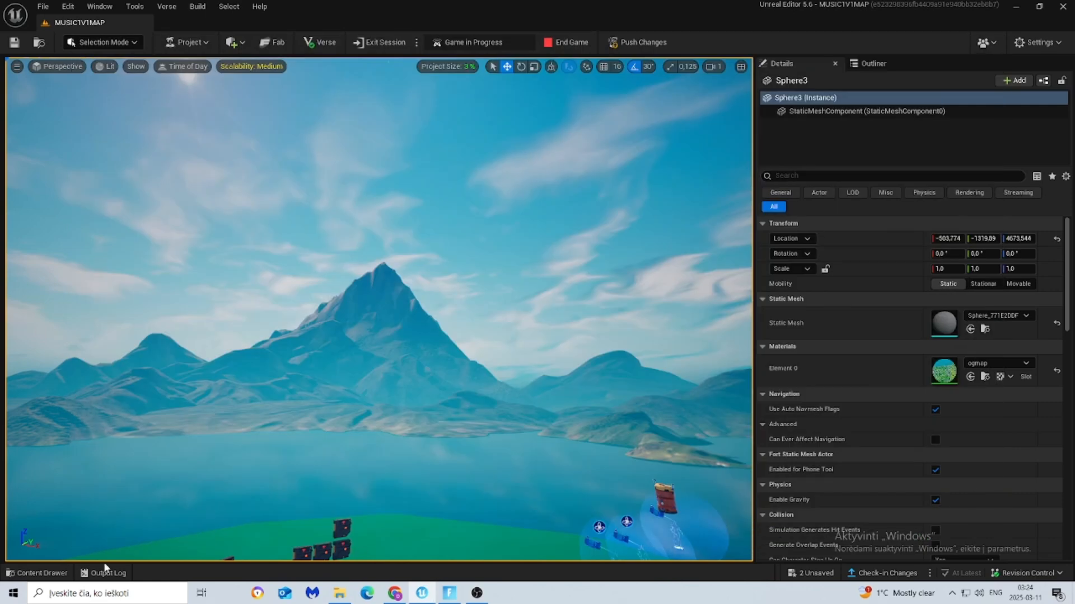
Assign the sakura material to the Sphere3 skybox mesh.
click(36, 573)
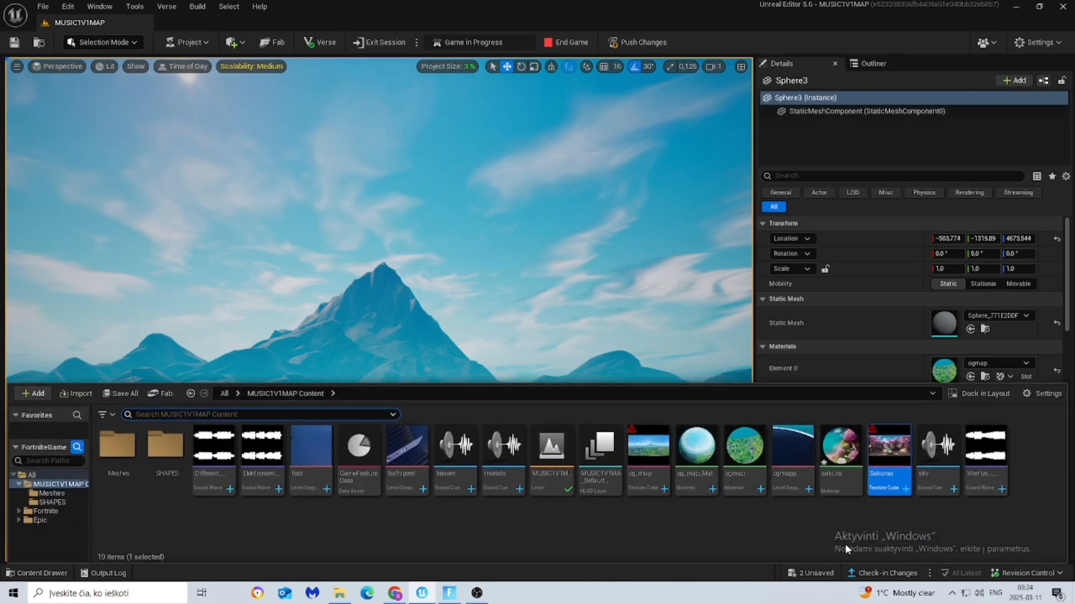
drag(850, 495, 946, 369)
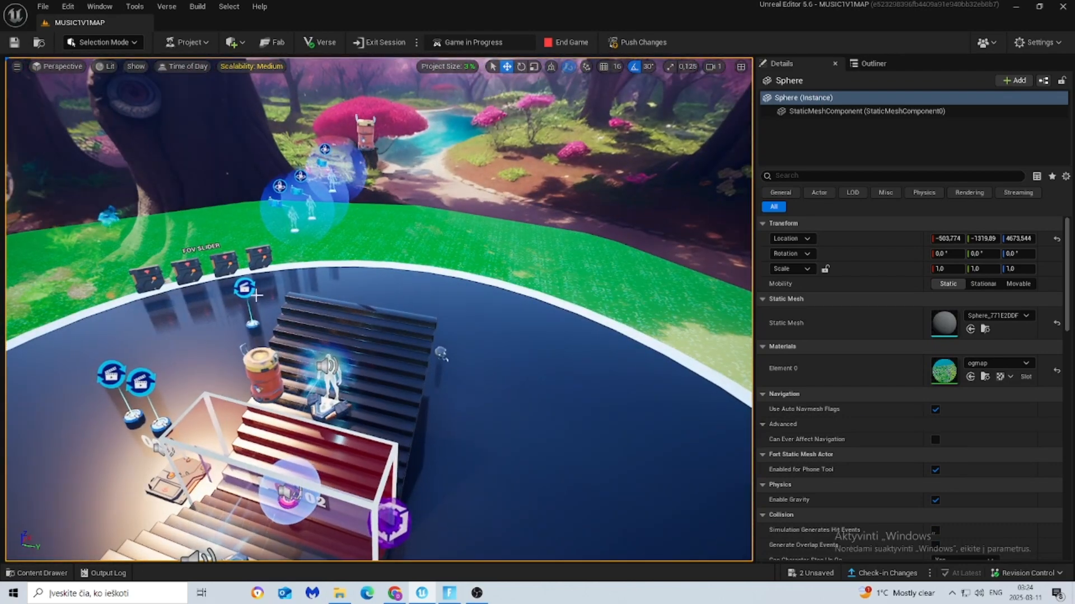
Duplicate the cinematic sequence device that plays ogmapp, placing the copy beside the original on the arena floor.
click(396, 312)
drag(441, 331, 664, 366)
right_drag(598, 378, 750, 378)
alt+drag(319, 303, 384, 341)
Create a level sequence in the MUSIC1V1MAP content folder and name it sakuraaa.
click(36, 573)
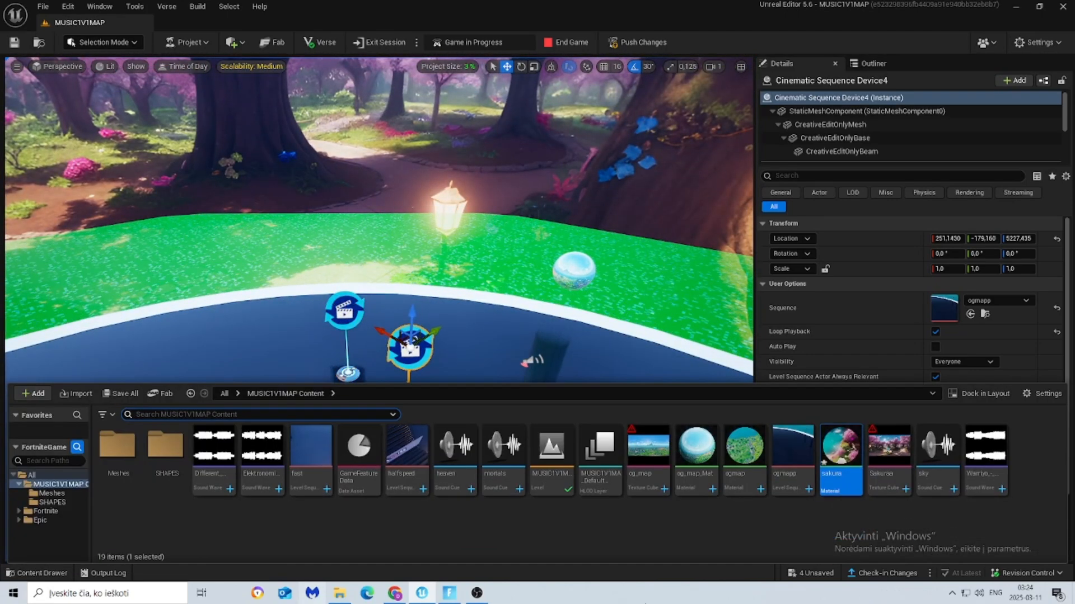
right_click(528, 526)
mouse_move(575, 380)
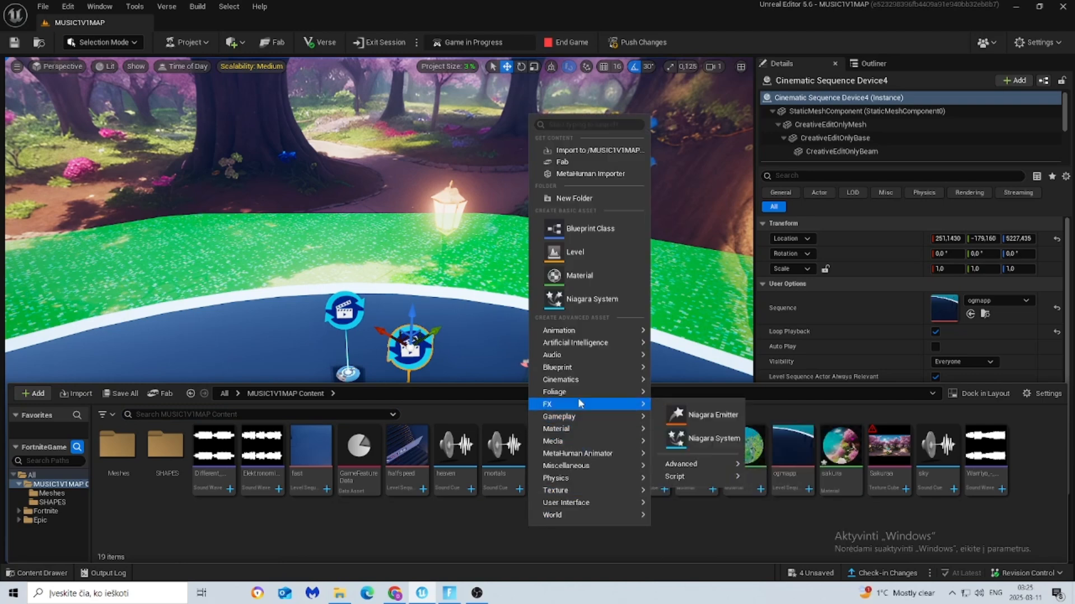
click(694, 392)
text(se)
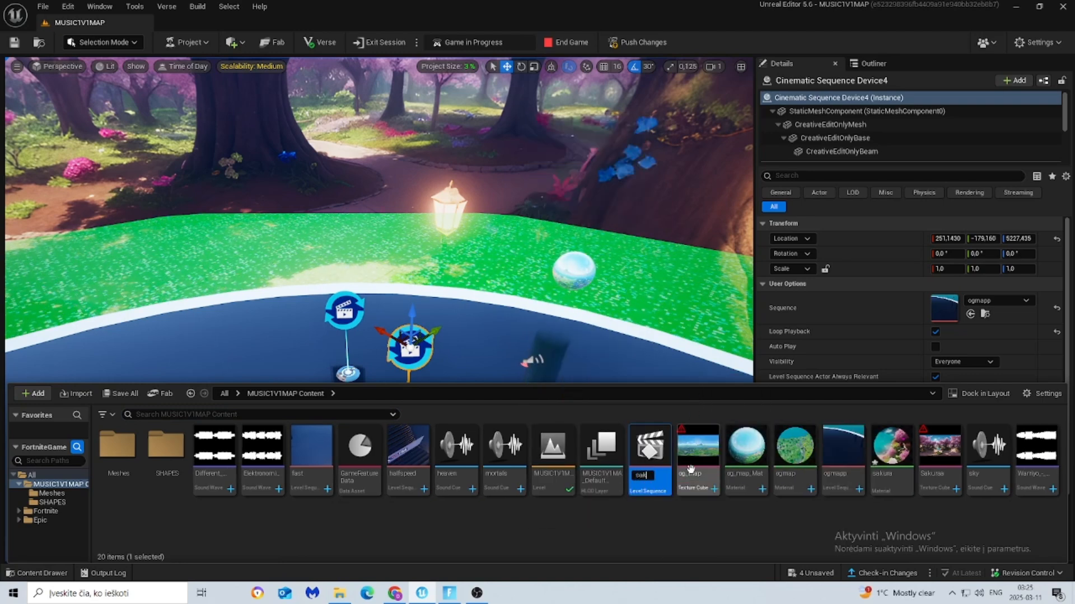
key(Return)
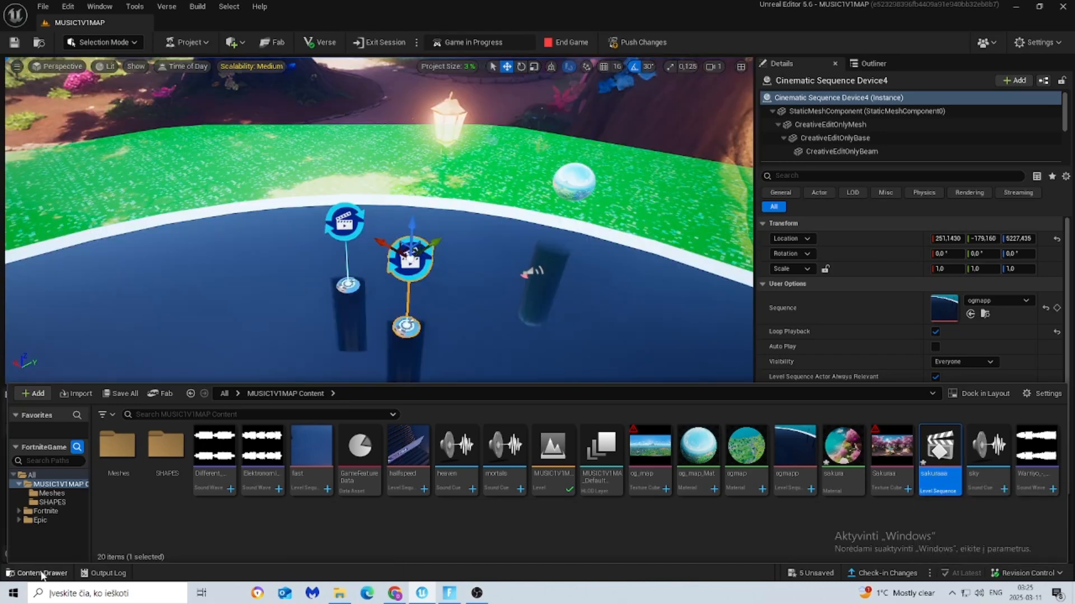
Open the sakuraaa sequence and add the Sphere3 actor to it.
double_click(939, 453)
click(28, 429)
mouse_move(90, 235)
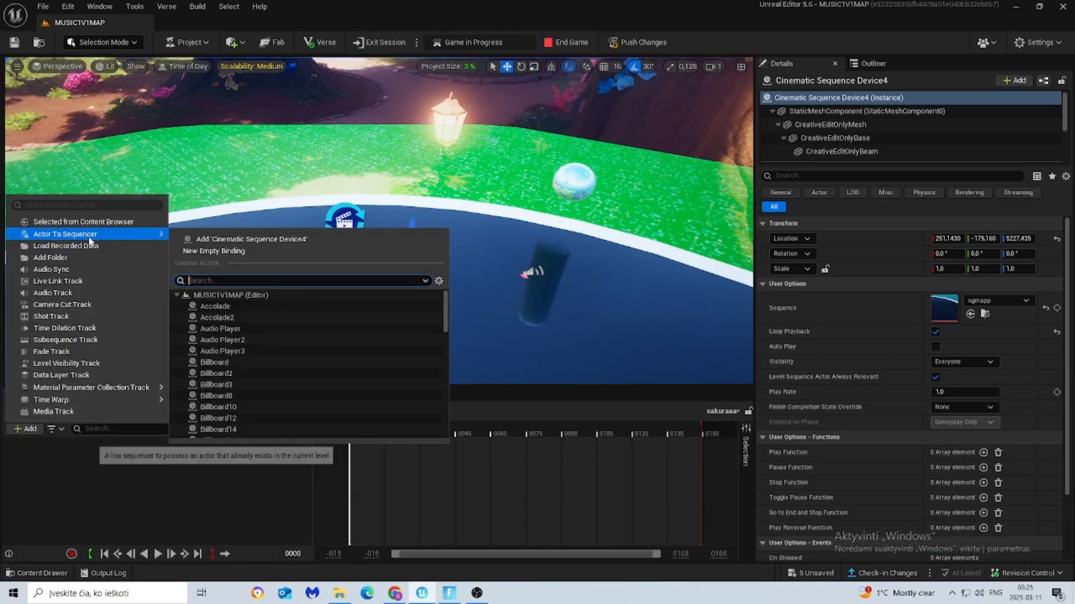
text(sph)
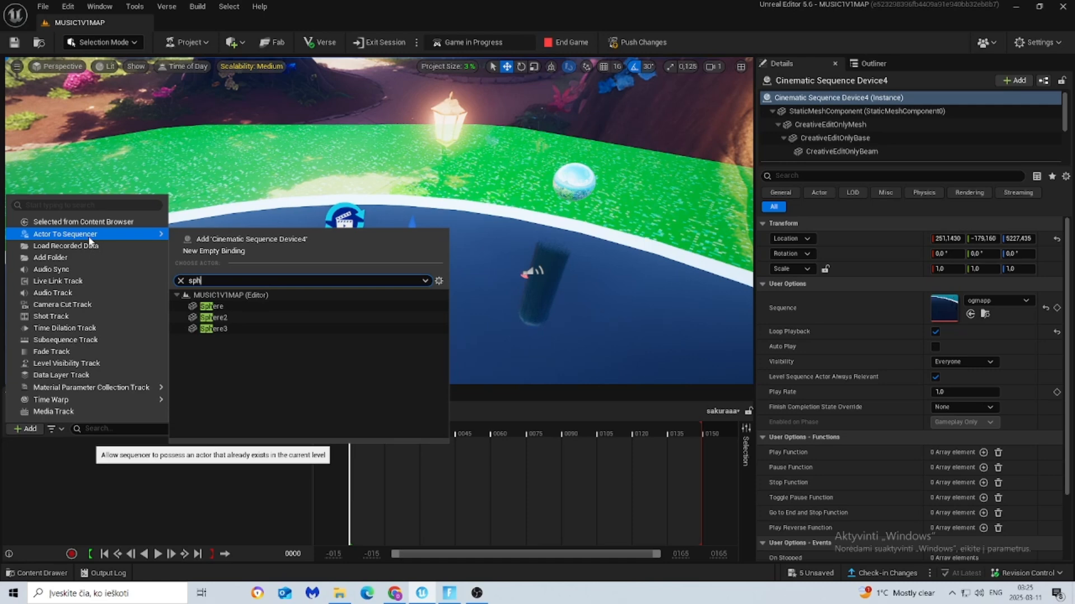
click(239, 328)
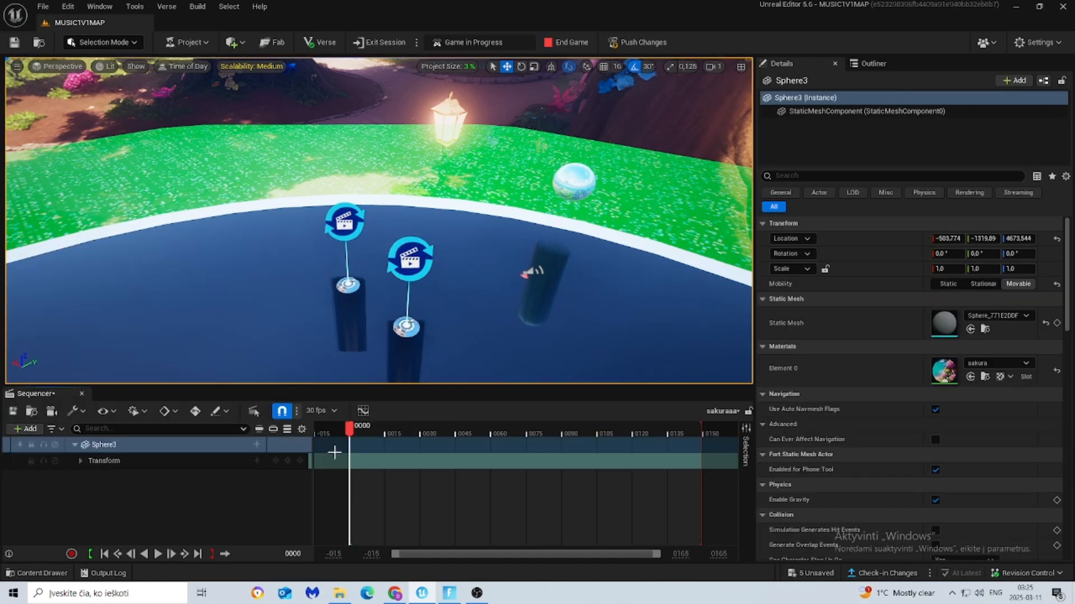
Add a Visibility track to Sphere3 in the sequence, then save and close the sequence.
click(257, 445)
click(302, 430)
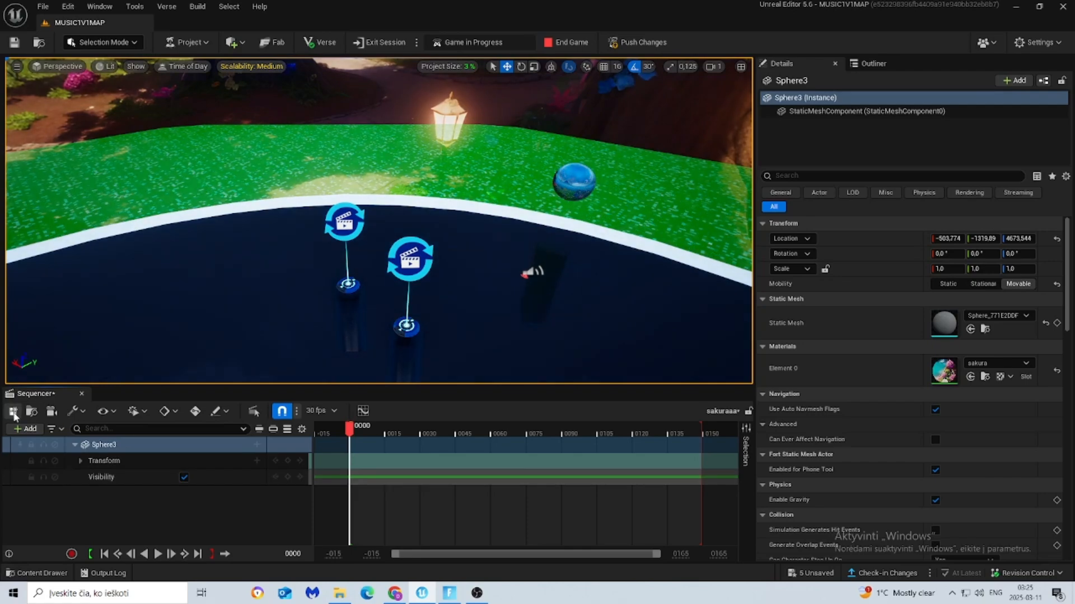
click(13, 412)
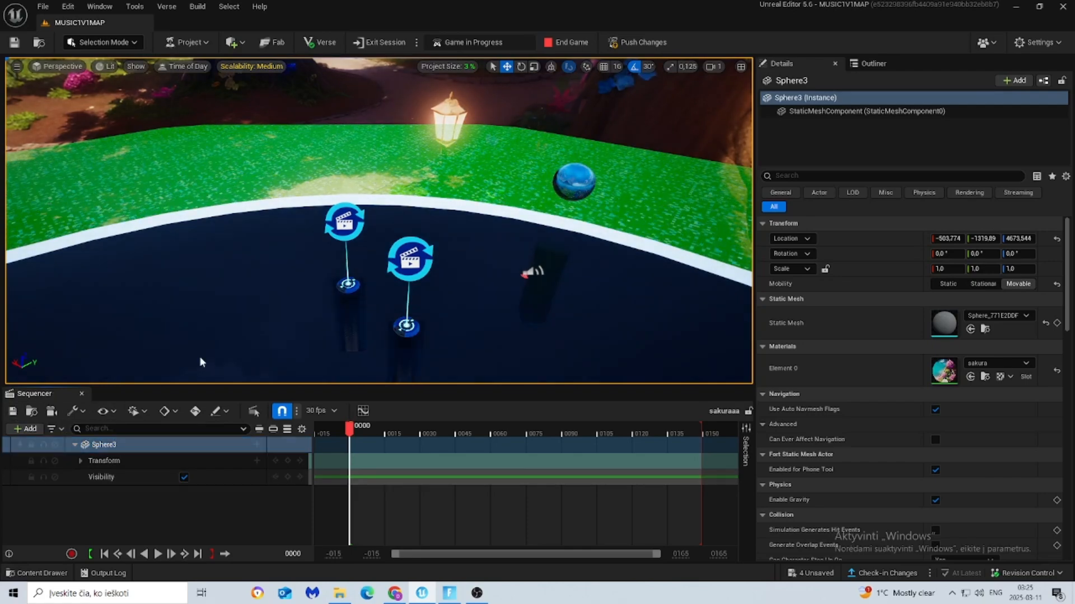
click(82, 394)
Assign the sakuraaa level sequence to Cinematic Sequence Device4.
click(410, 348)
click(44, 573)
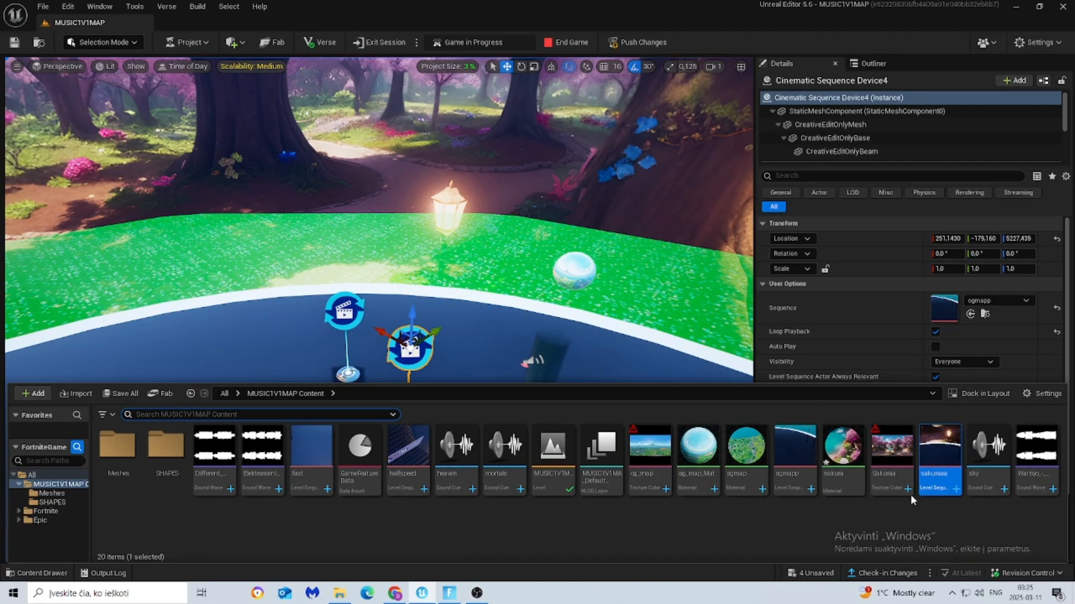
click(647, 331)
Examine Cinematic Sequence Device3, the og_map sphere and Trigger9 beneath it, including the trigger's options and name.
right_drag(647, 331, 291, 330)
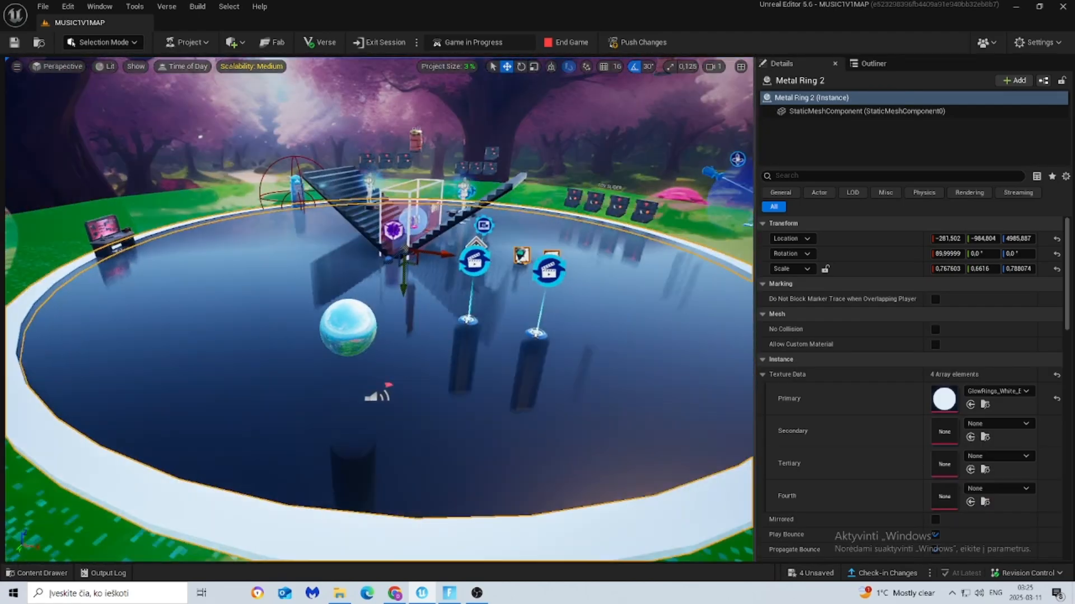
click(555, 271)
right_drag(448, 355, 661, 247)
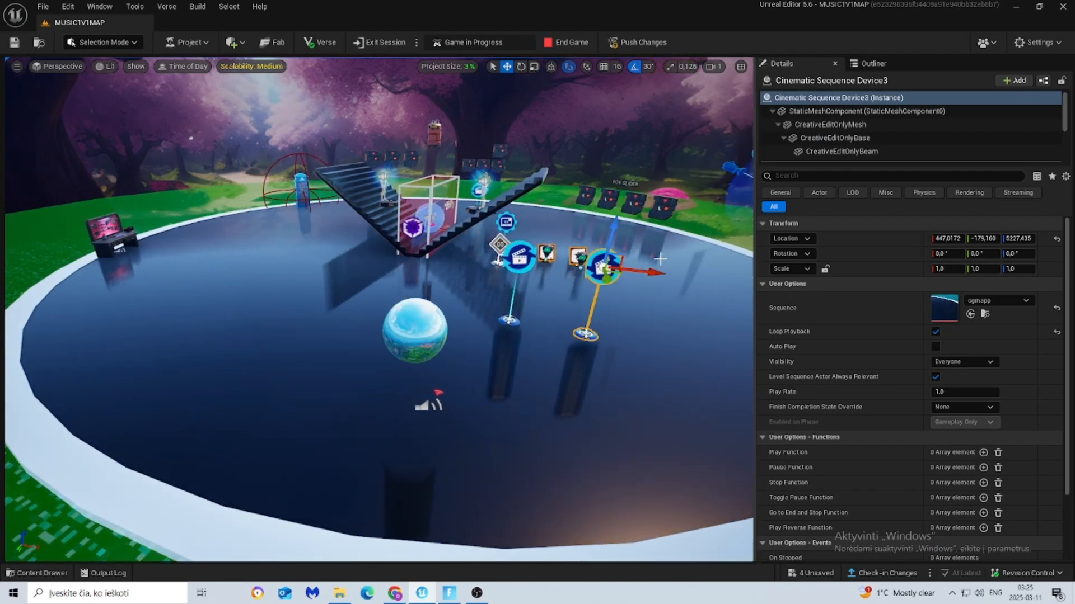
click(431, 332)
click(605, 261)
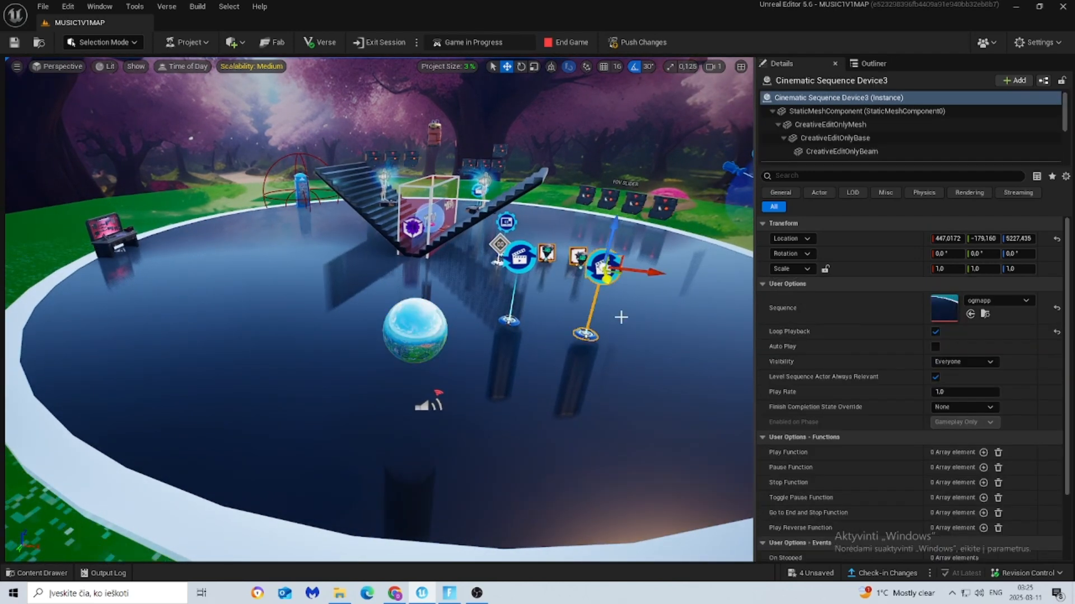
click(428, 332)
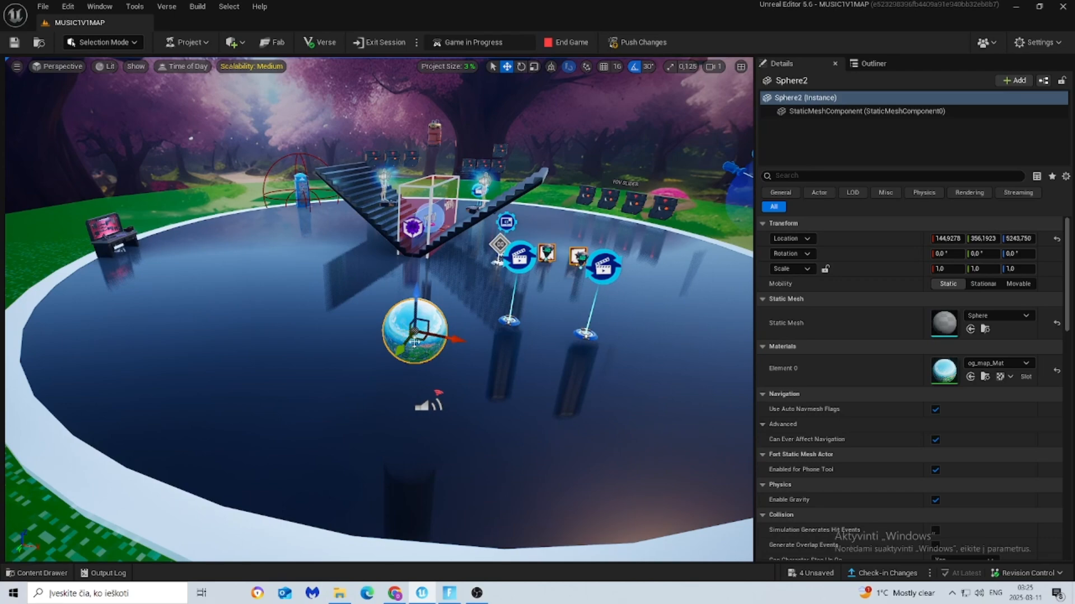
right_drag(461, 358, 577, 358)
click(376, 276)
right_drag(377, 275, 470, 269)
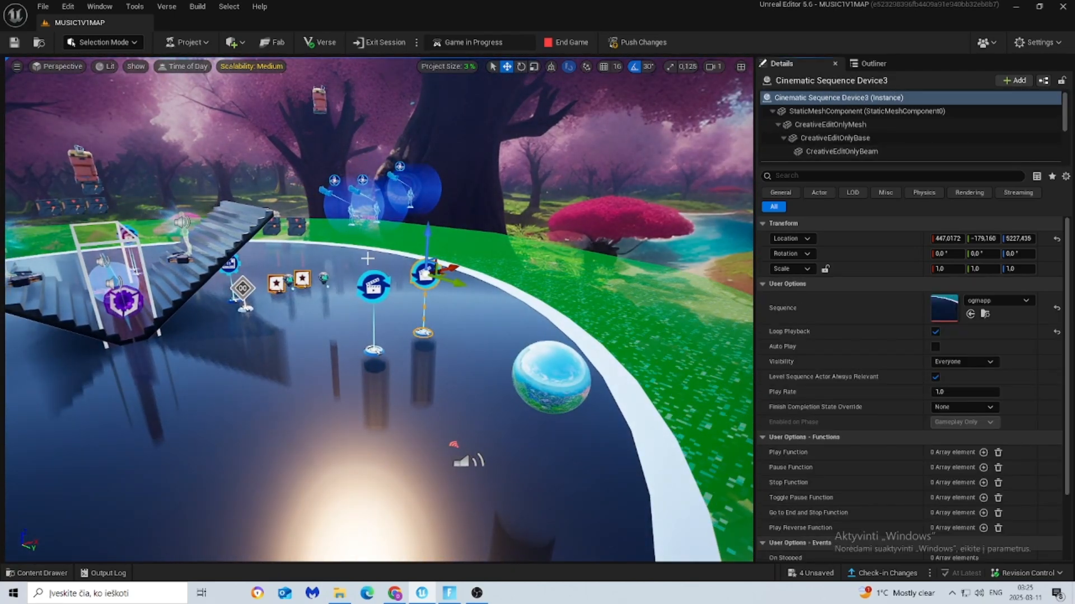
right_drag(557, 367, 685, 381)
click(433, 355)
click(343, 458)
right_drag(344, 458, 352, 436)
scroll(866, 490, down, 6)
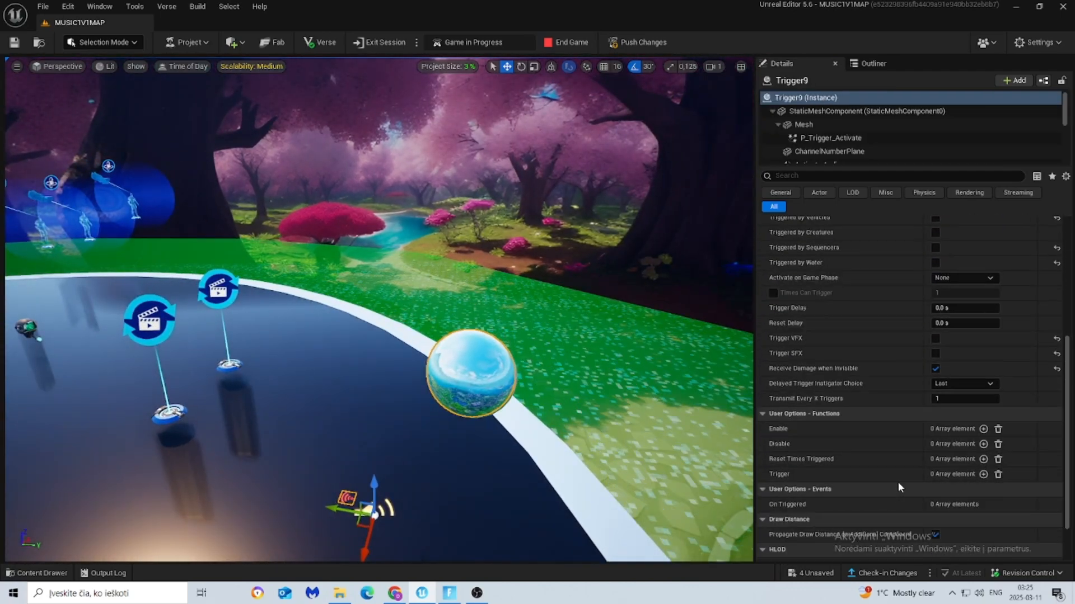
scroll(895, 392, up, 5)
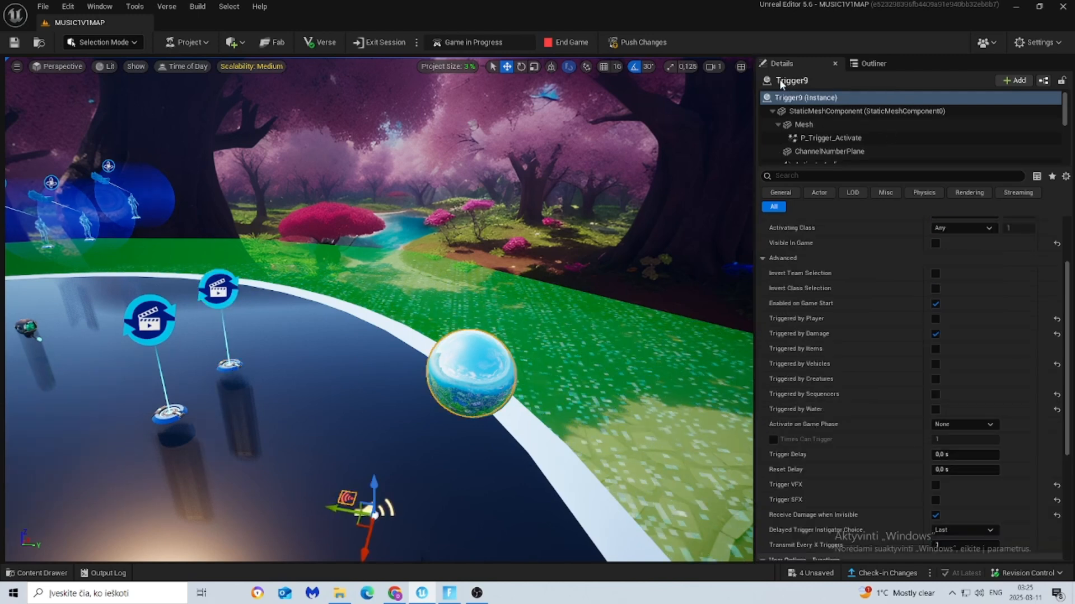
Bind Cinematic Sequence Device3's Play Function to Trigger9's On Triggered event and save the changes.
click(219, 289)
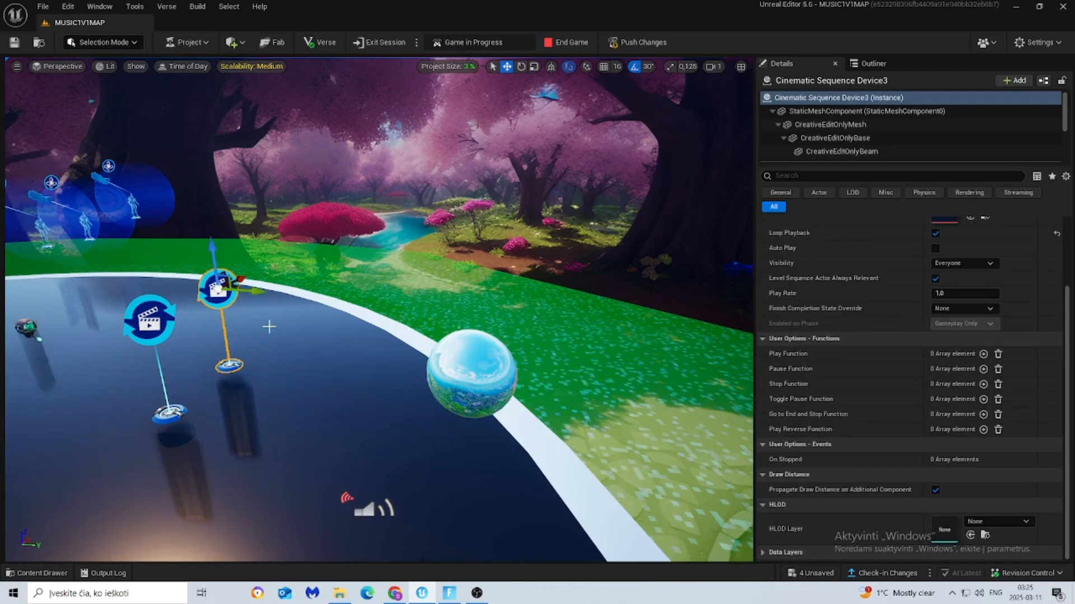
click(461, 372)
click(223, 290)
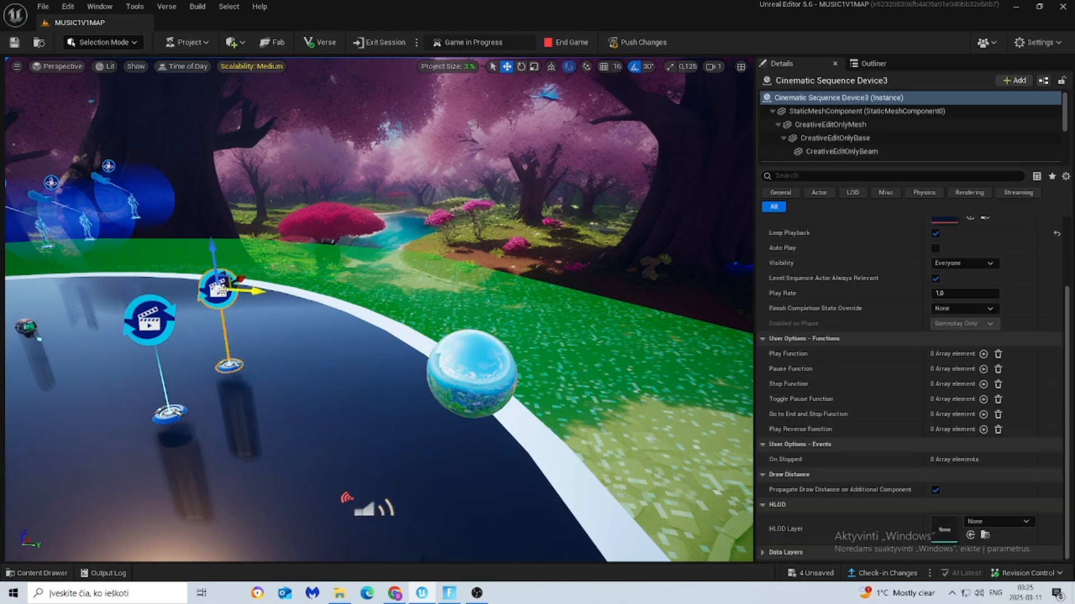
click(983, 354)
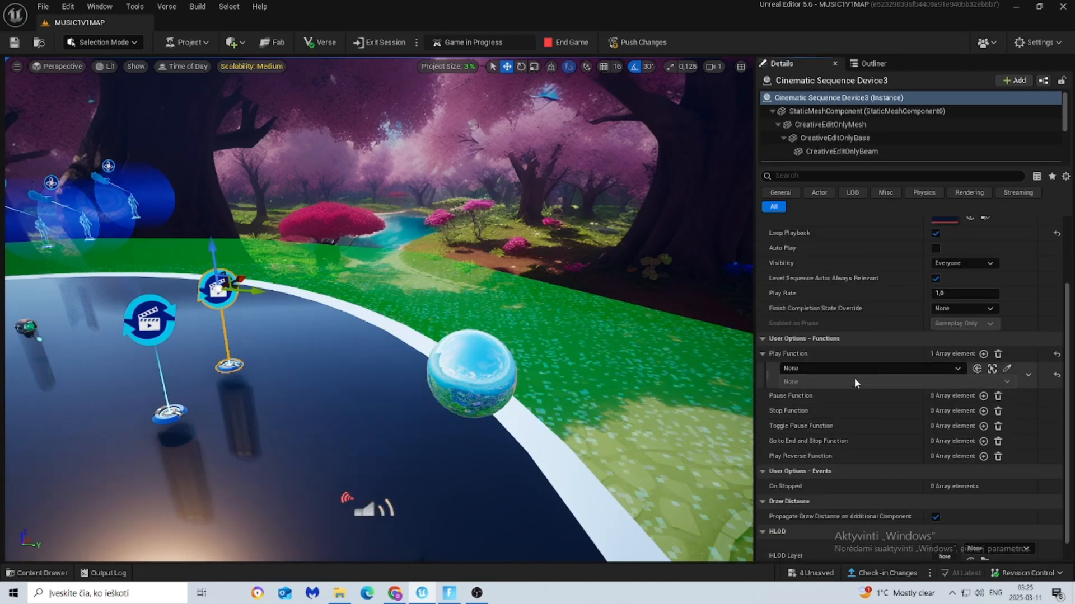
click(853, 367)
text(trigg)
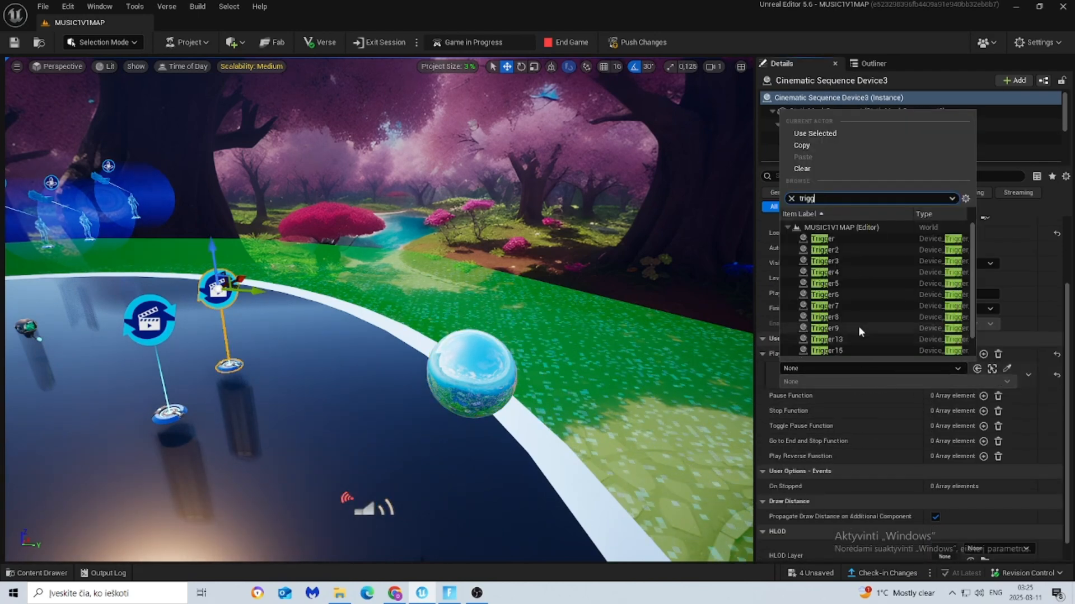
click(844, 328)
click(815, 382)
click(814, 403)
click(792, 574)
click(629, 423)
Duplicate the og_map sphere together with its trigger and place the copies next to the originals.
click(485, 392)
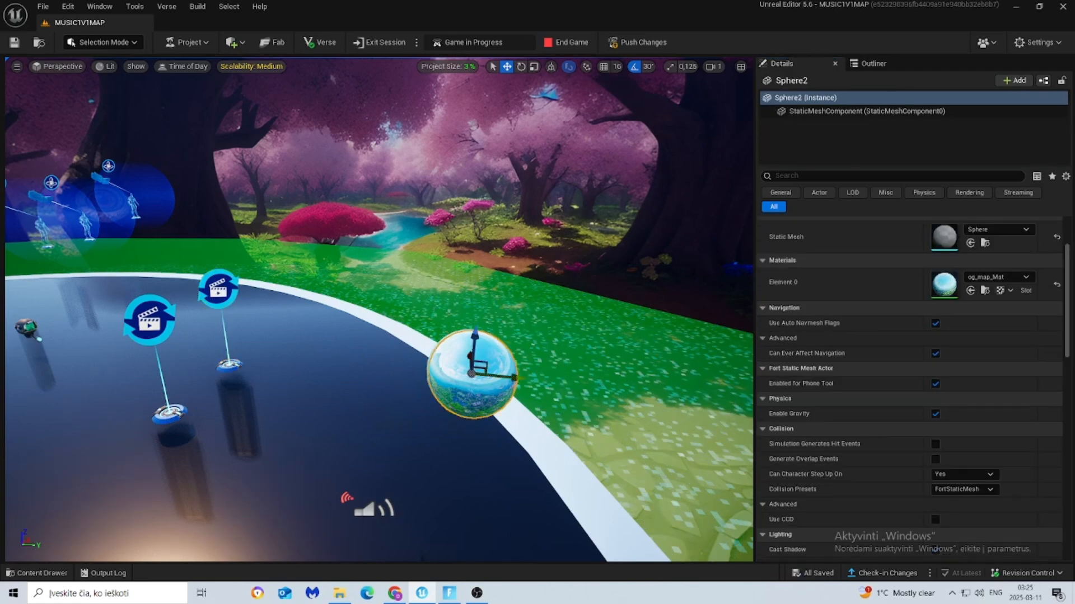
key(f)
ctrl+click(263, 492)
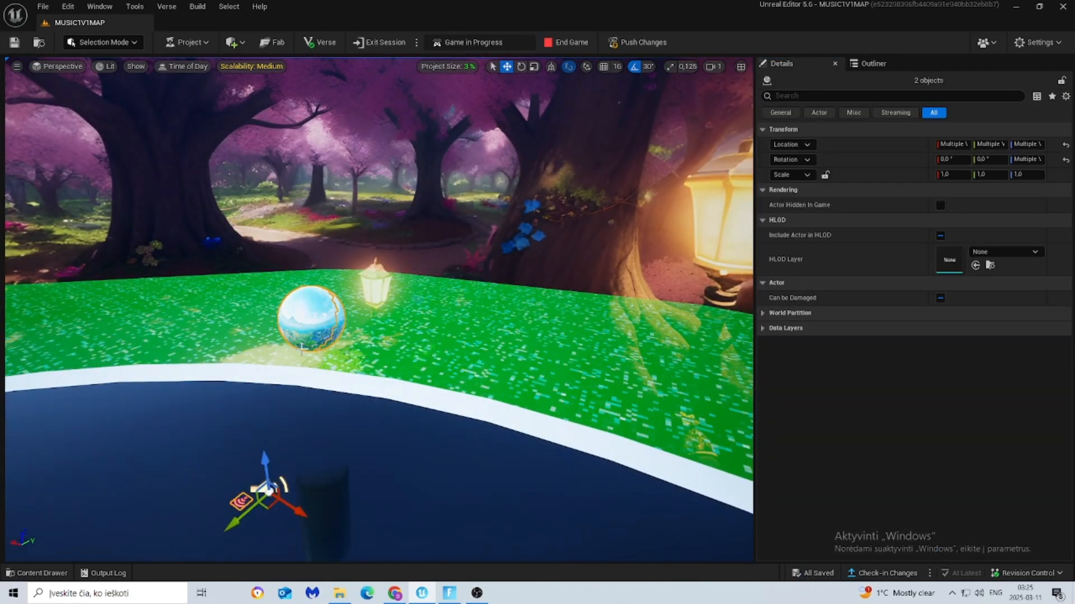
alt+drag(296, 510, 364, 553)
click(455, 497)
right_drag(456, 496, 392, 316)
Generate a material from the Sakuraa texture by placing it on the duplicated sphere, and locate it in the project content.
click(289, 433)
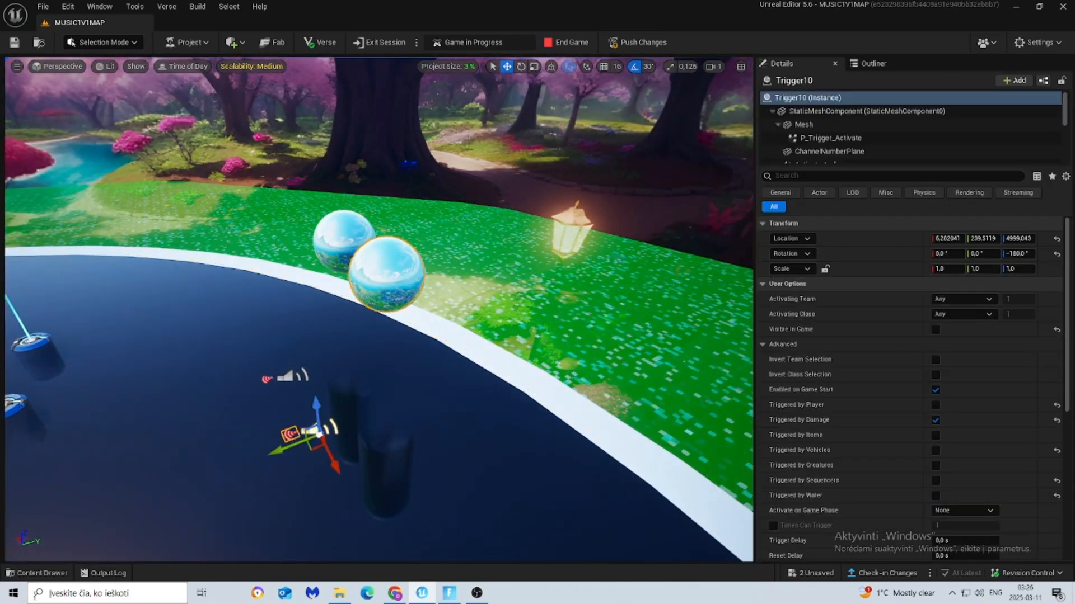
click(37, 573)
drag(890, 456, 373, 267)
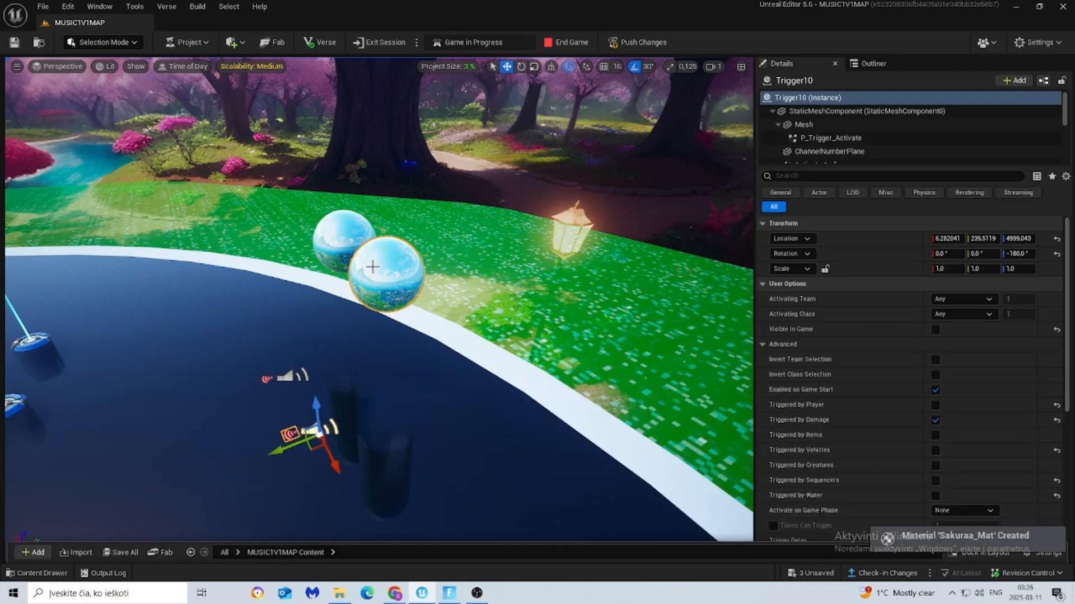
click(19, 576)
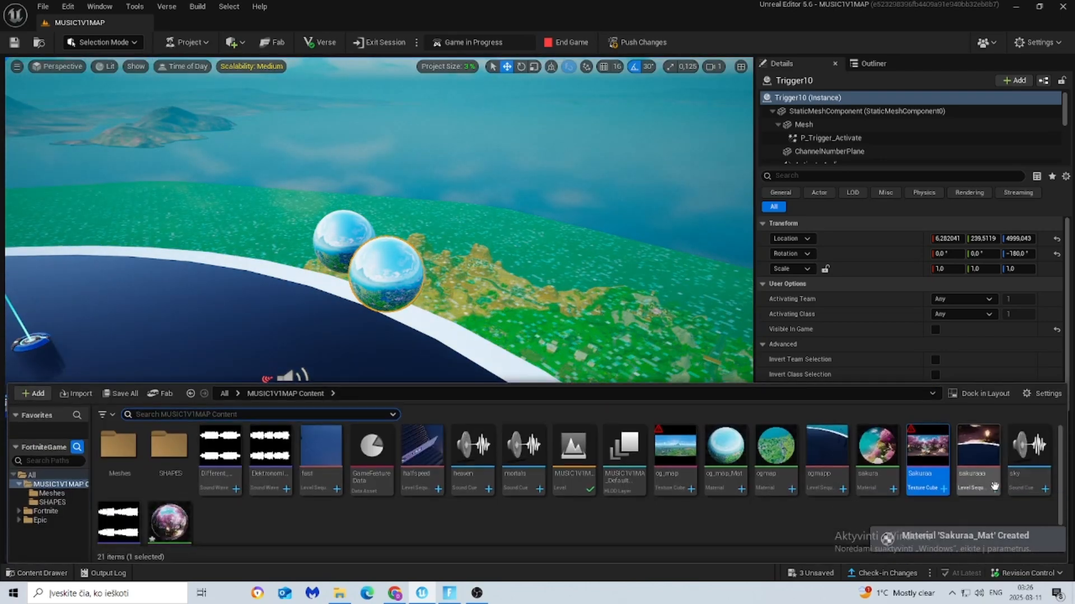
scroll(220, 513, down, 1)
mouse_move(181, 523)
mouse_down()
mouse_move(492, 296)
mouse_move(392, 282)
mouse_move(165, 542)
mouse_move(174, 526)
mouse_up()
Apply the Sakuraa_Mat material to the Mesh component of Trigger10.
click(842, 125)
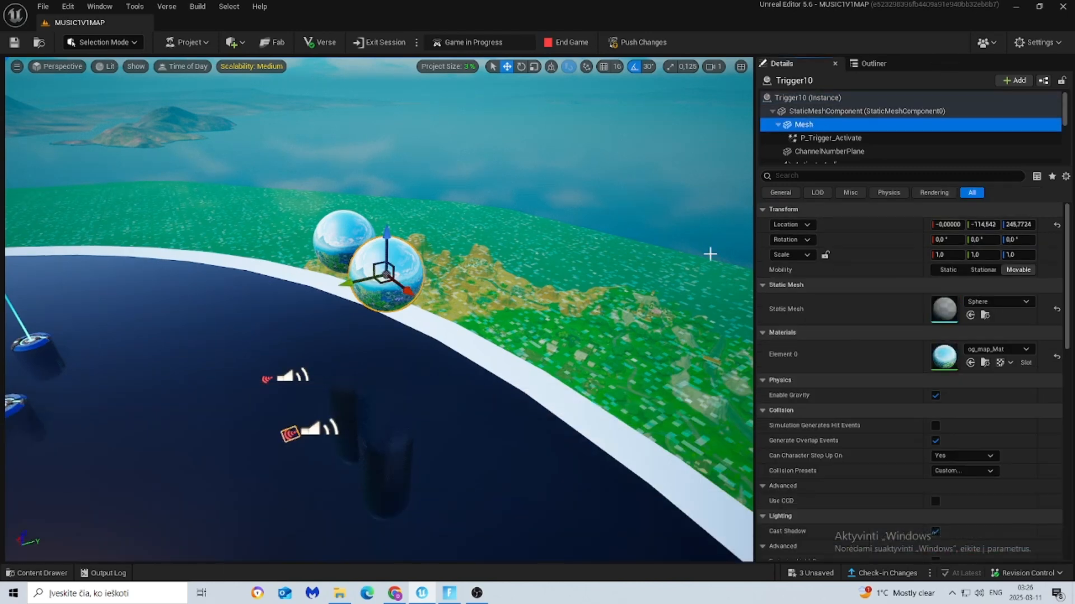
click(37, 574)
drag(172, 517, 939, 355)
Apply the Sakuraa_Mat material to the duplicated sphere, Sphere4, and save all changes.
click(434, 302)
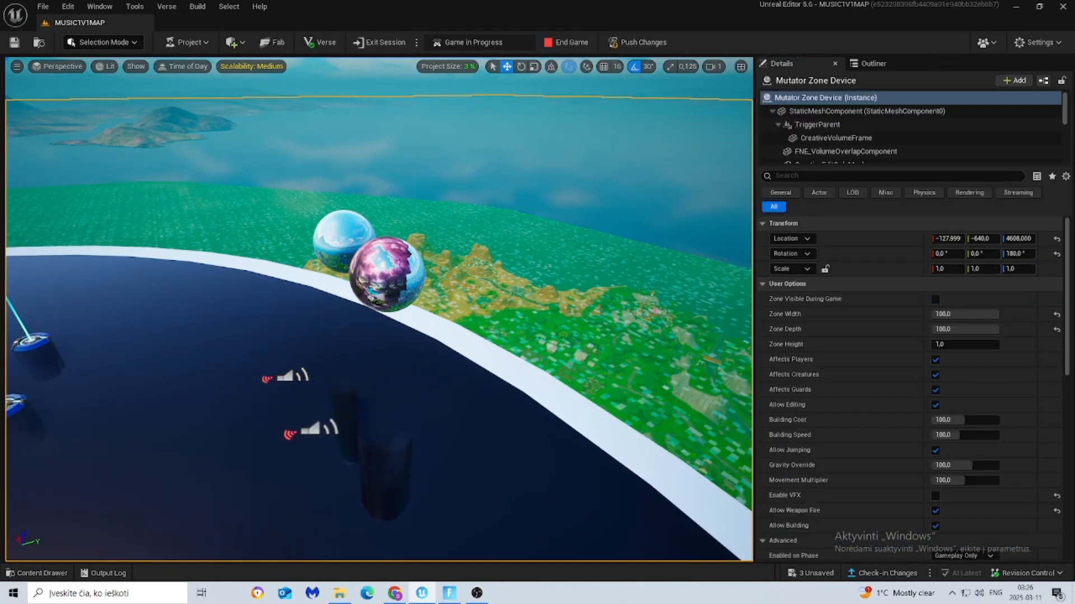
click(386, 275)
click(37, 574)
drag(176, 518, 968, 367)
key(ctrl+shift+s)
click(625, 423)
click(543, 329)
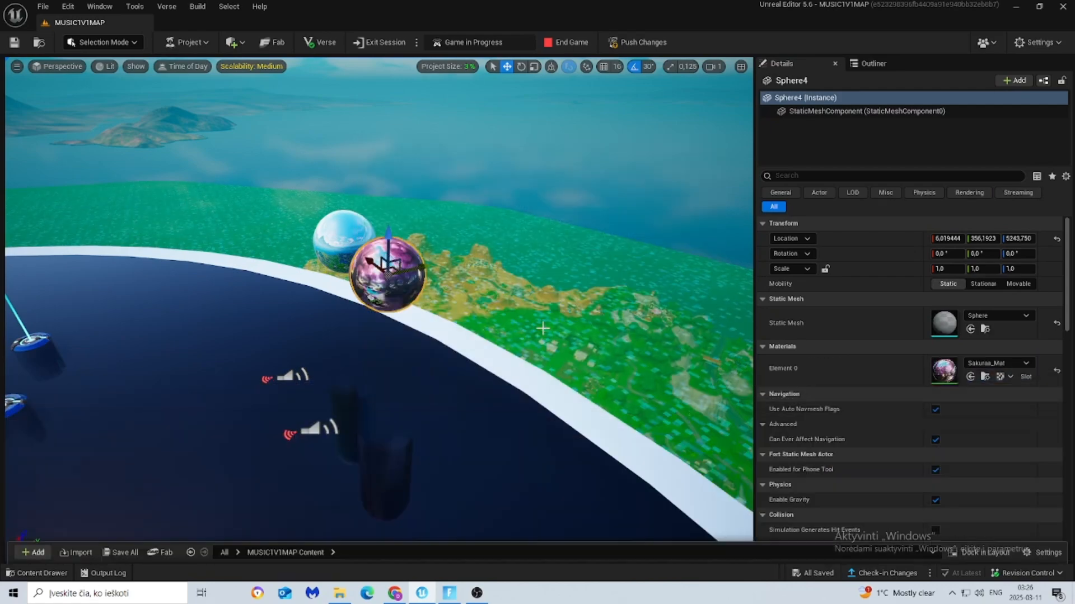
Set the Play Function of Cinematic Sequence Device4 to Trigger10, the Sakura sphere's trigger, with the On Triggered event.
right_drag(542, 329, 448, 314)
click(461, 465)
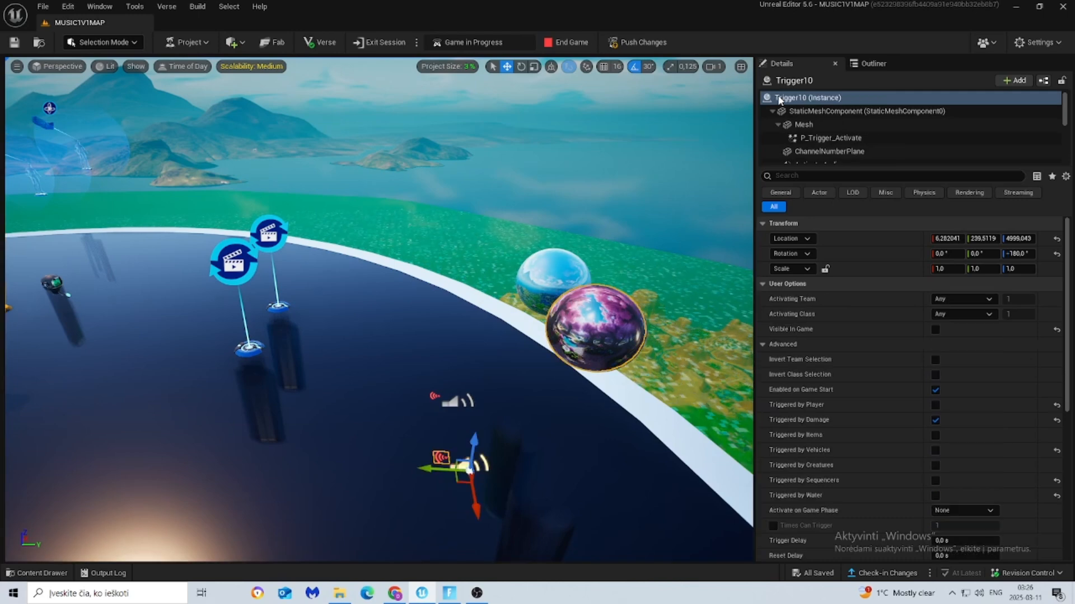
click(213, 258)
scroll(915, 439, down, 5)
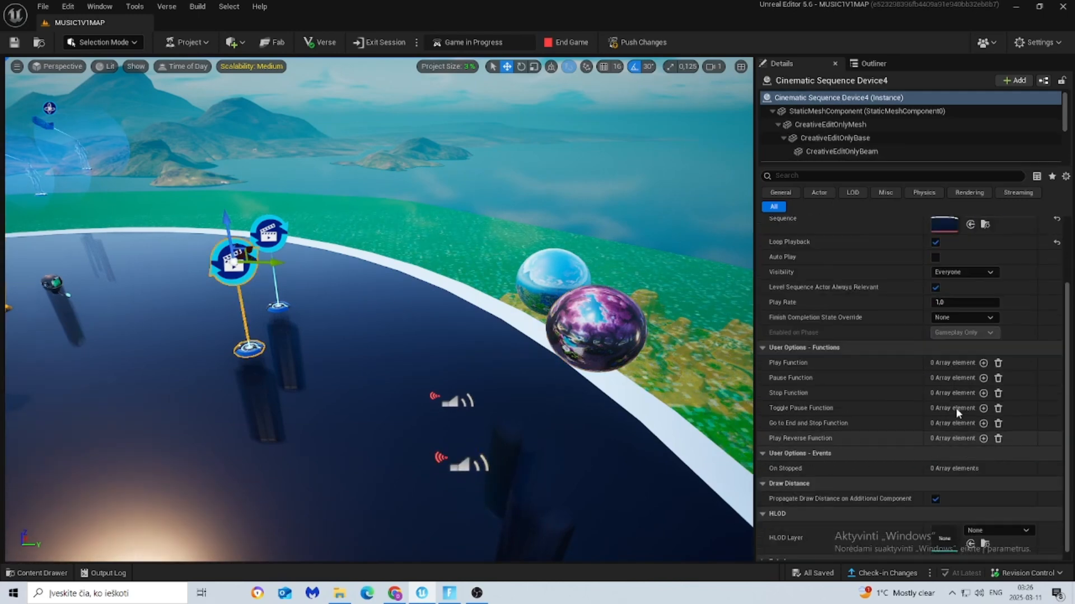
click(983, 363)
click(840, 379)
text(tri)
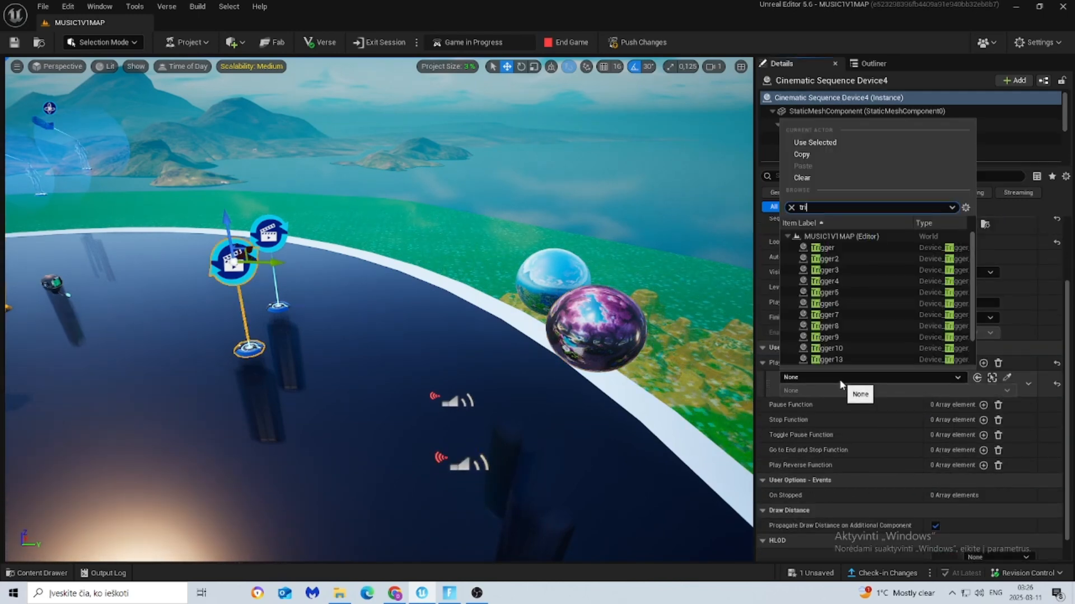
click(826, 349)
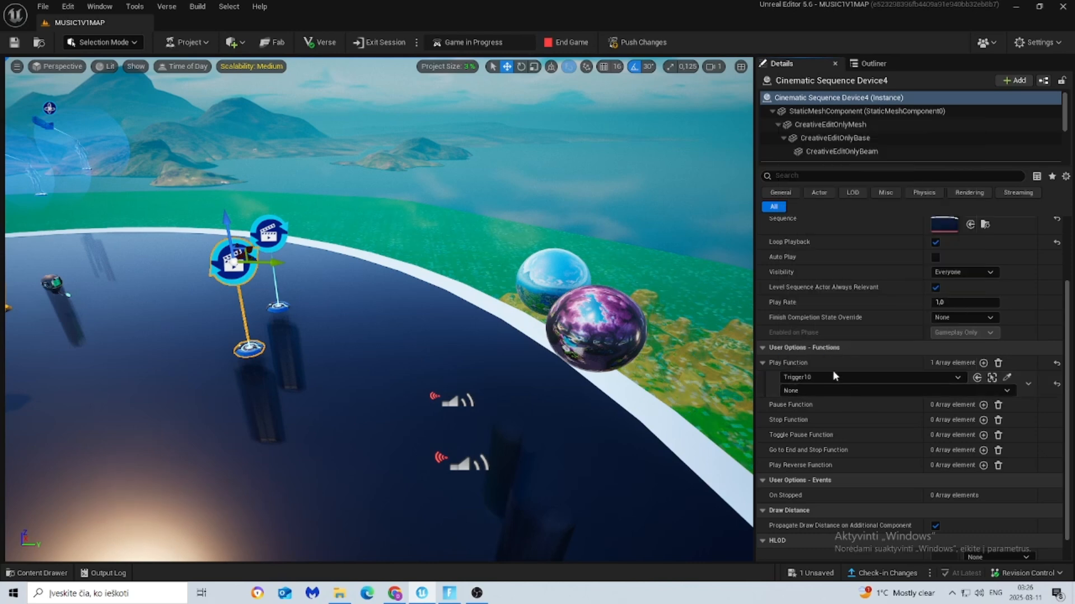
click(825, 390)
click(816, 413)
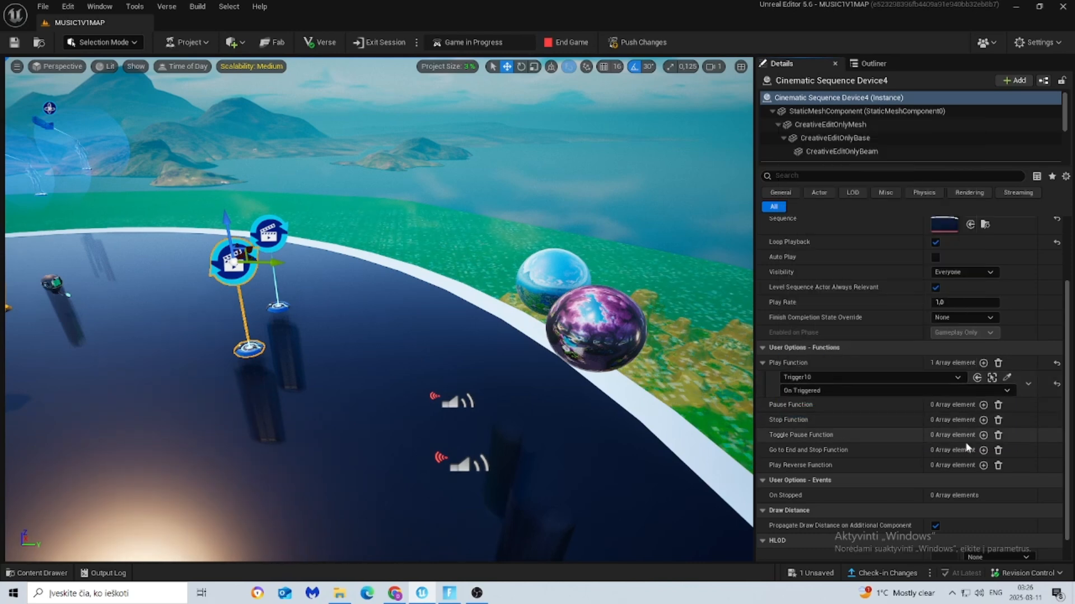
Add a Stop Function entry to Cinematic Sequence Device4 that uses Trigger9 with the On Triggered event.
click(983, 419)
click(827, 434)
text(trigger)
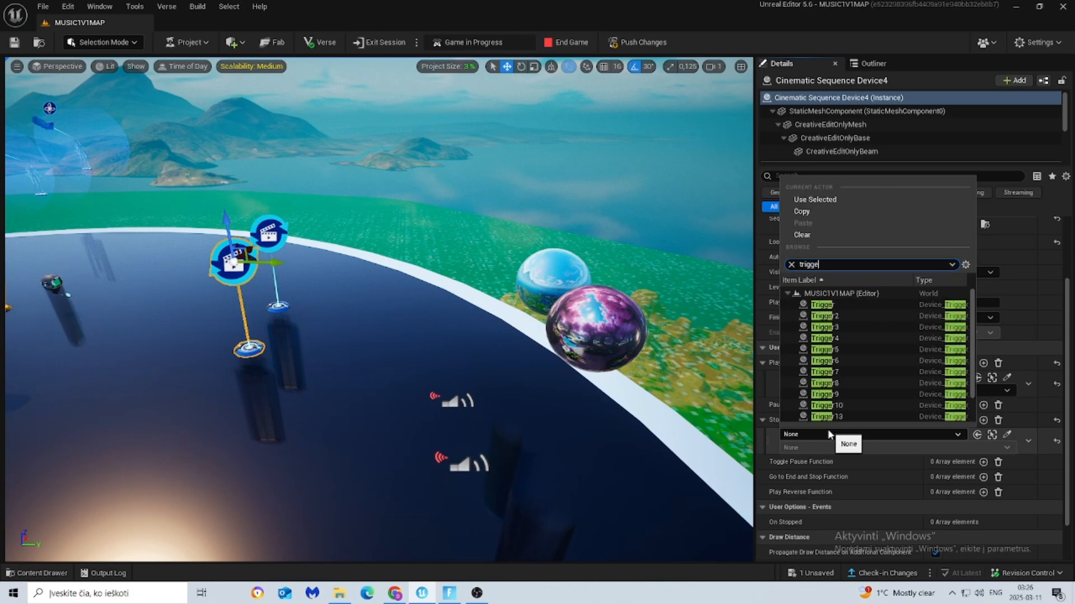
click(851, 395)
click(816, 448)
click(816, 466)
Add a Stop Function entry to Cinematic Sequence Device3 that uses Trigger10 with the On Triggered event.
click(268, 238)
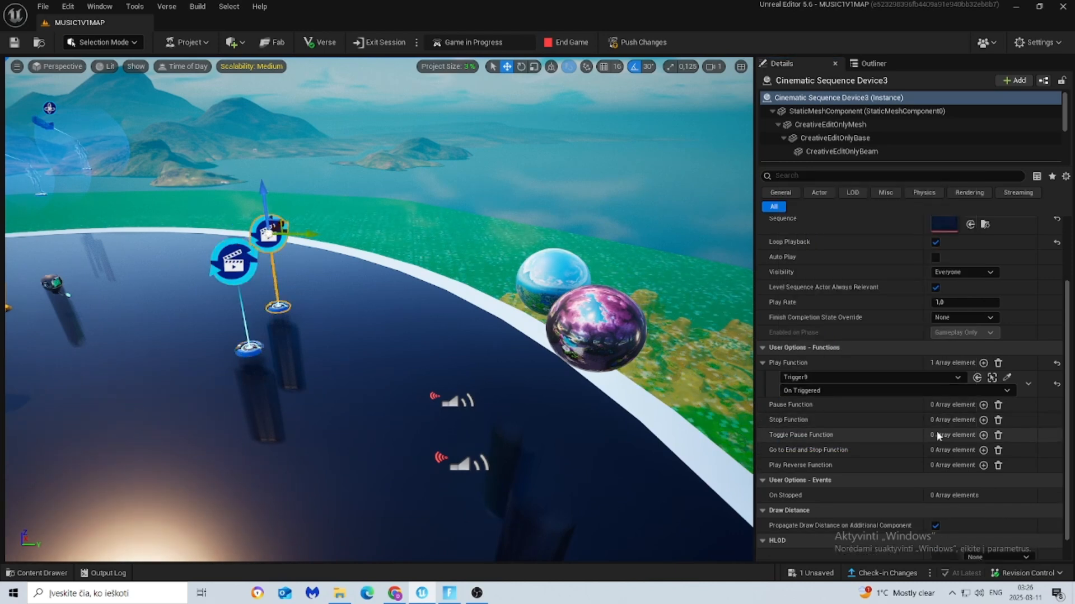
click(983, 420)
click(818, 433)
text(trigger)
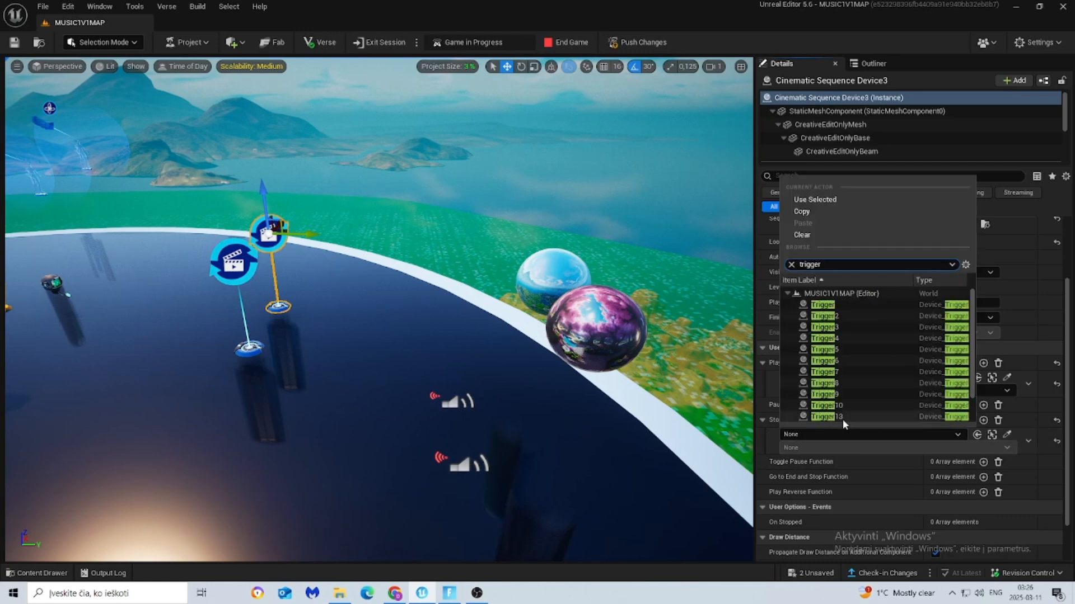
click(826, 406)
click(820, 448)
click(778, 463)
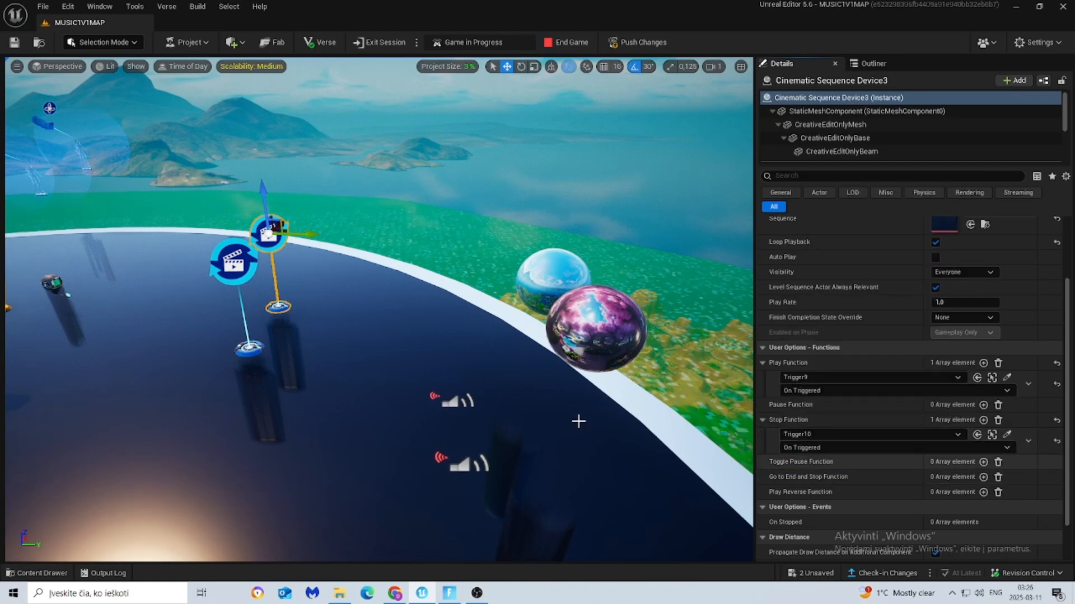
Recheck the Sakura sphere's trigger and Cinematic Sequence Device3, and save all unsaved changes.
click(598, 332)
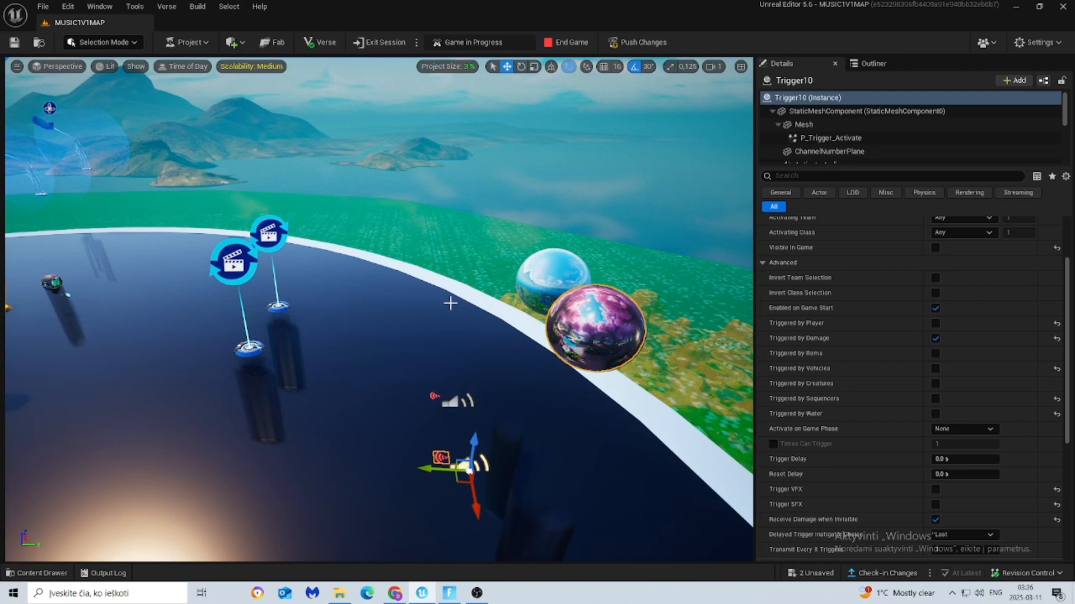
click(273, 237)
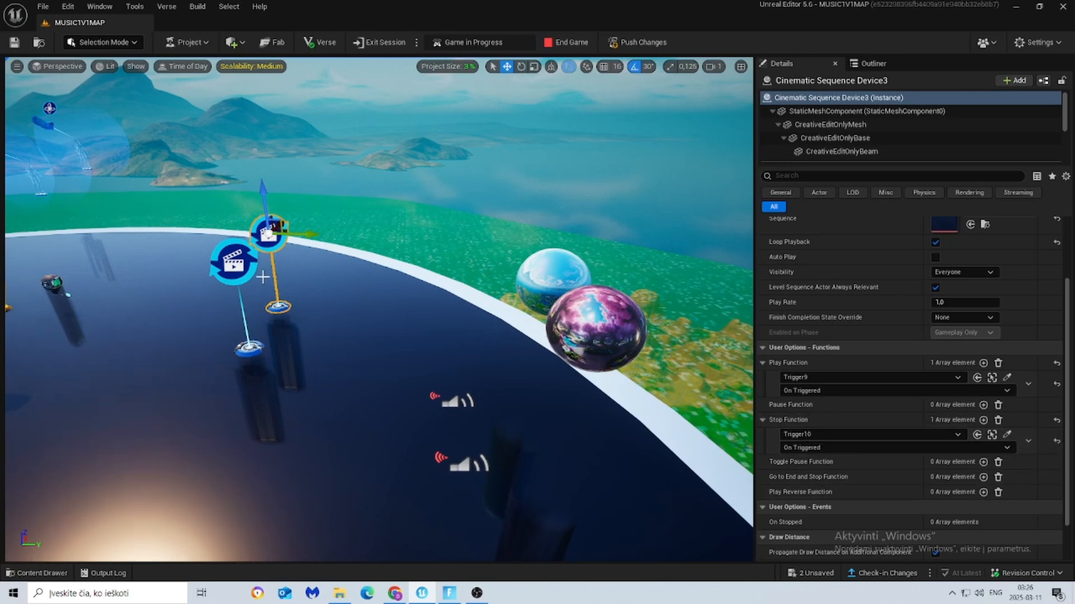
click(808, 574)
click(619, 425)
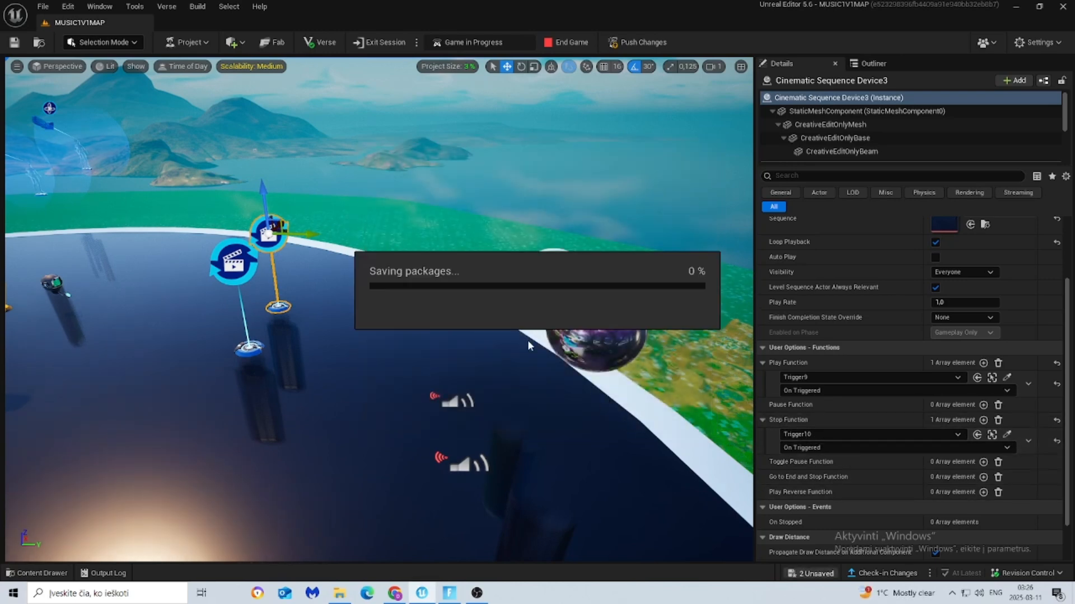
click(521, 197)
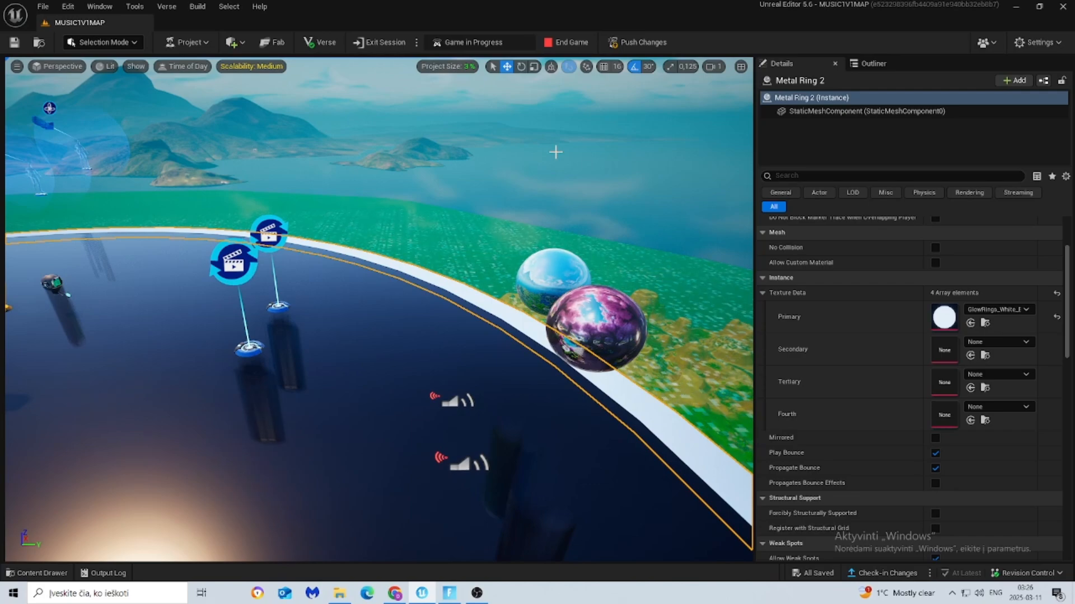
Switch to the running Fortnite game and hit the og_map sphere to test its skybox.
key(alt+Tab)
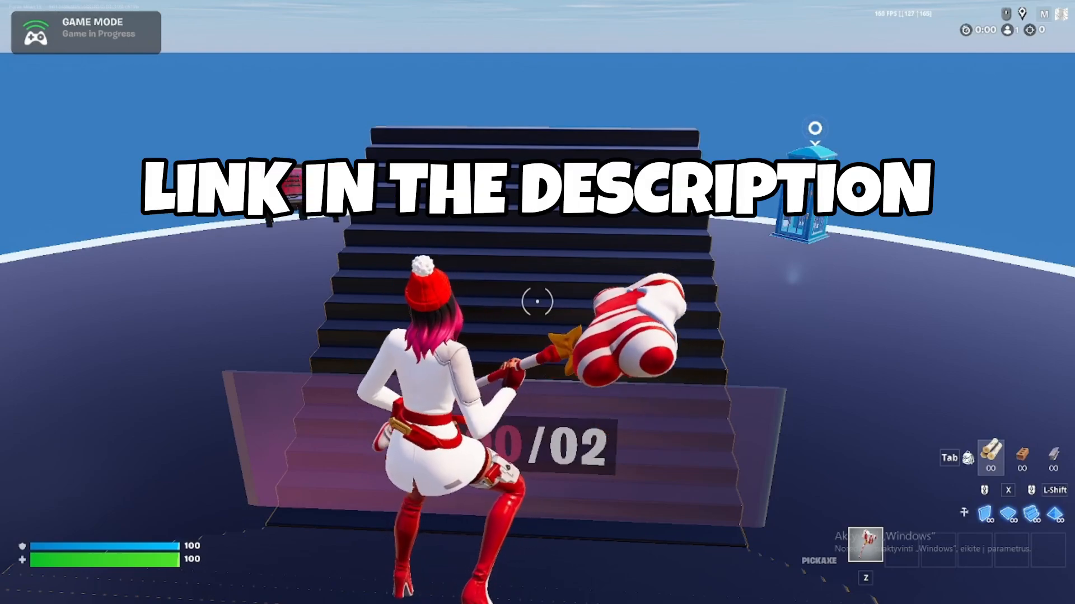
key(w)
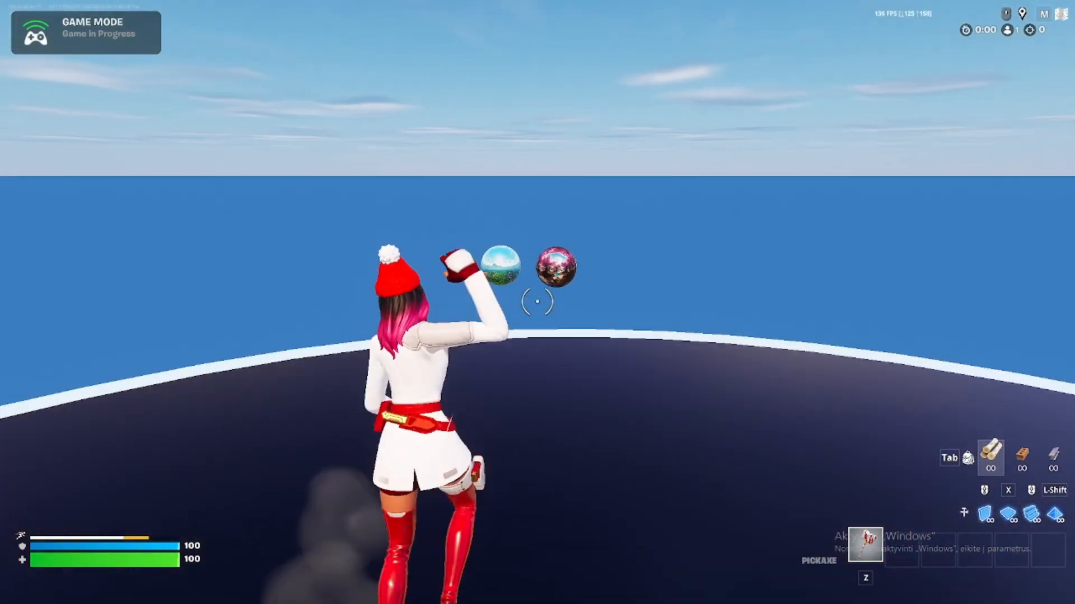
key(w)
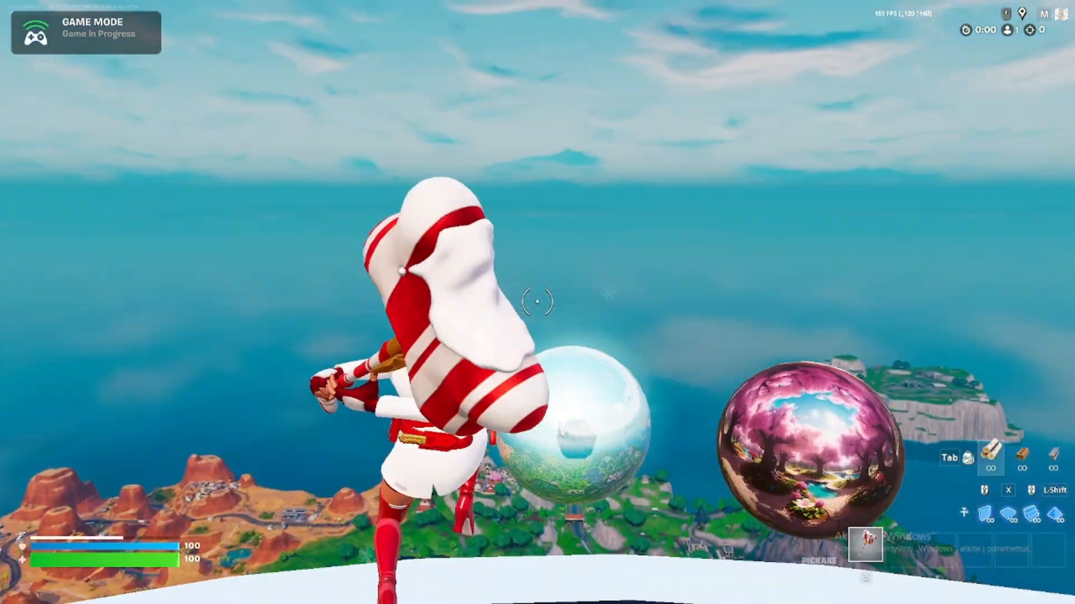
key(w)
key(space)
key(w)
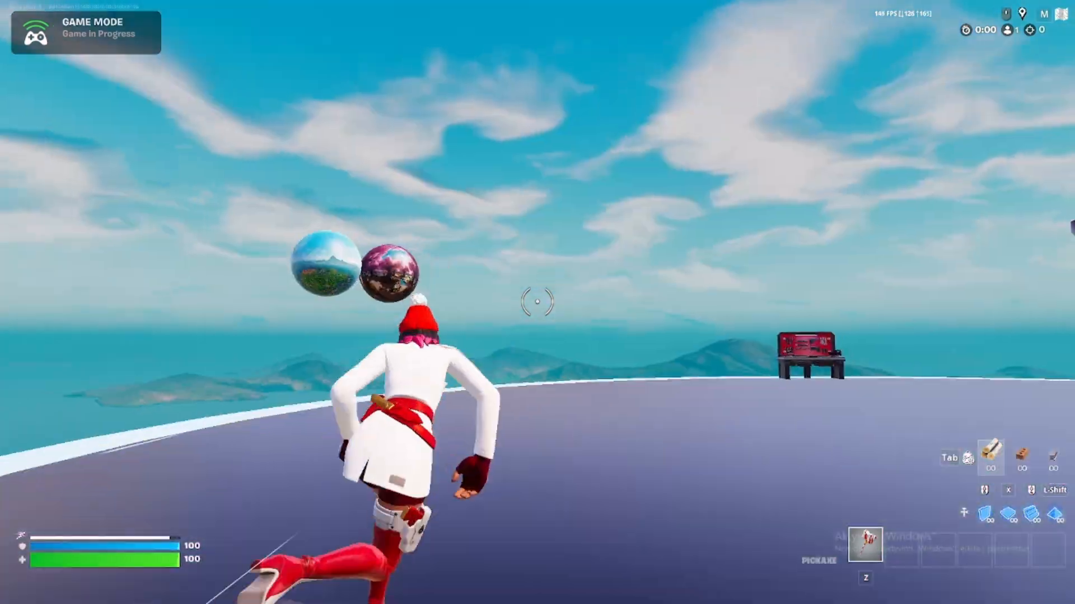
Hit the Sakura sphere in the game to test switching from the og_map skybox to sakura.
key(w)
key(space)
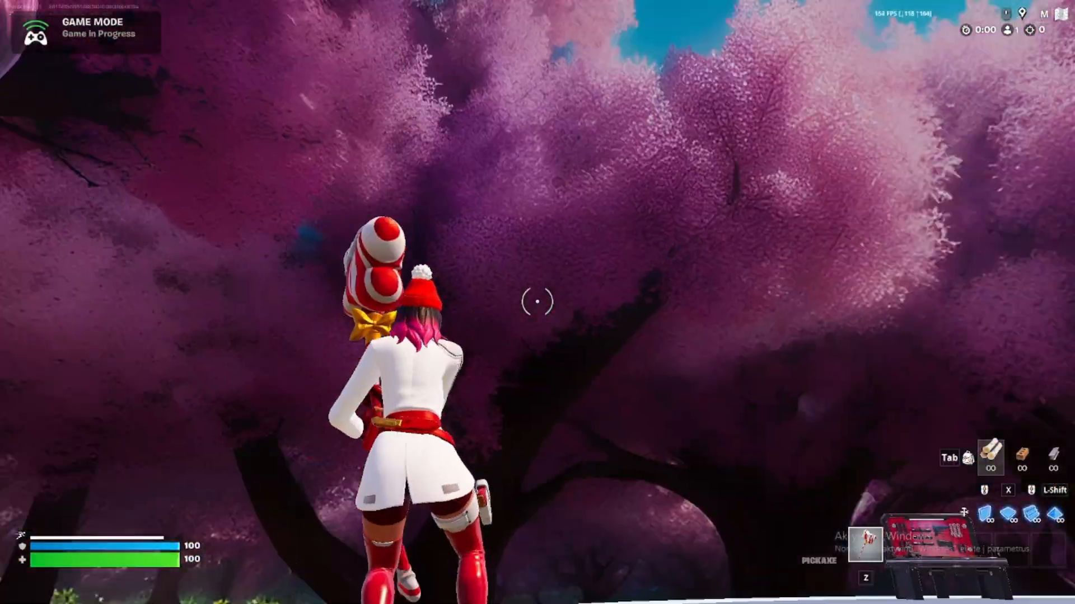
key(w)
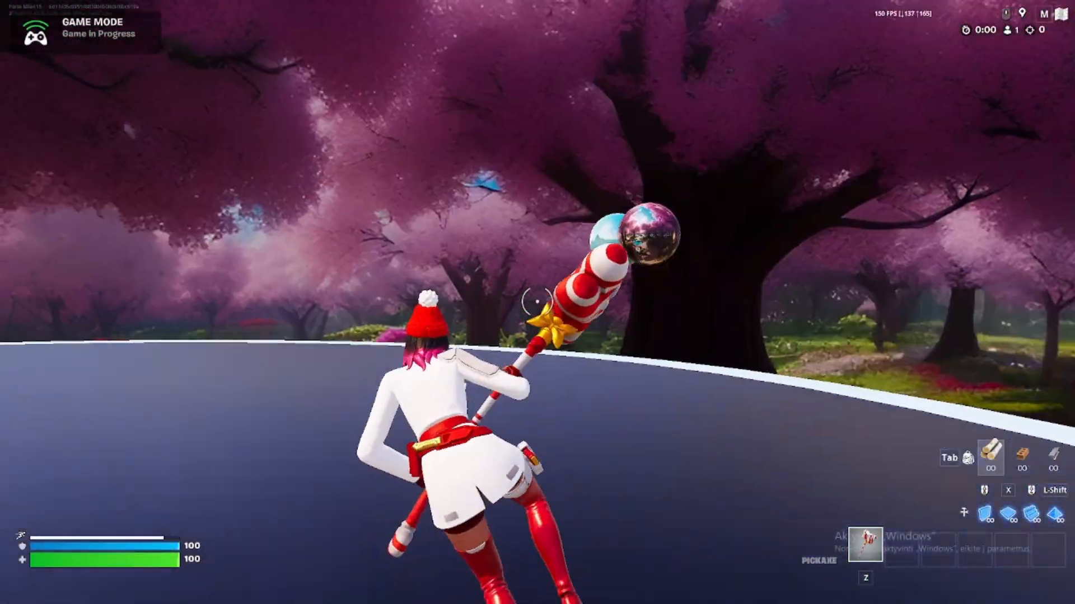
Hit the og_map sphere again to test switching back from the sakura skybox, and look around the platform.
key(w)
key(space)
click(537, 301)
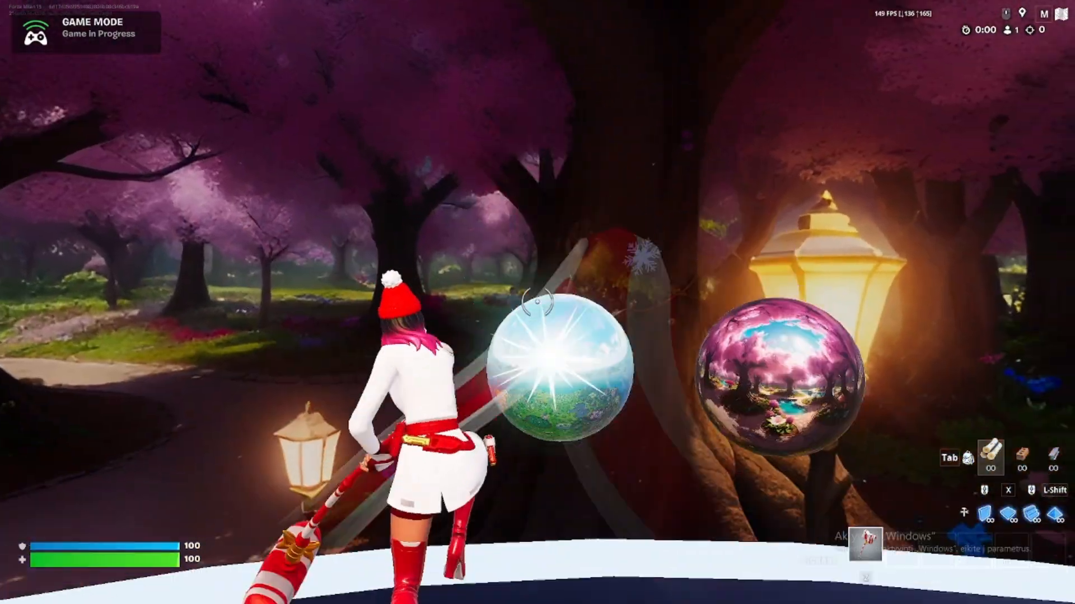
key(w)
key(space)
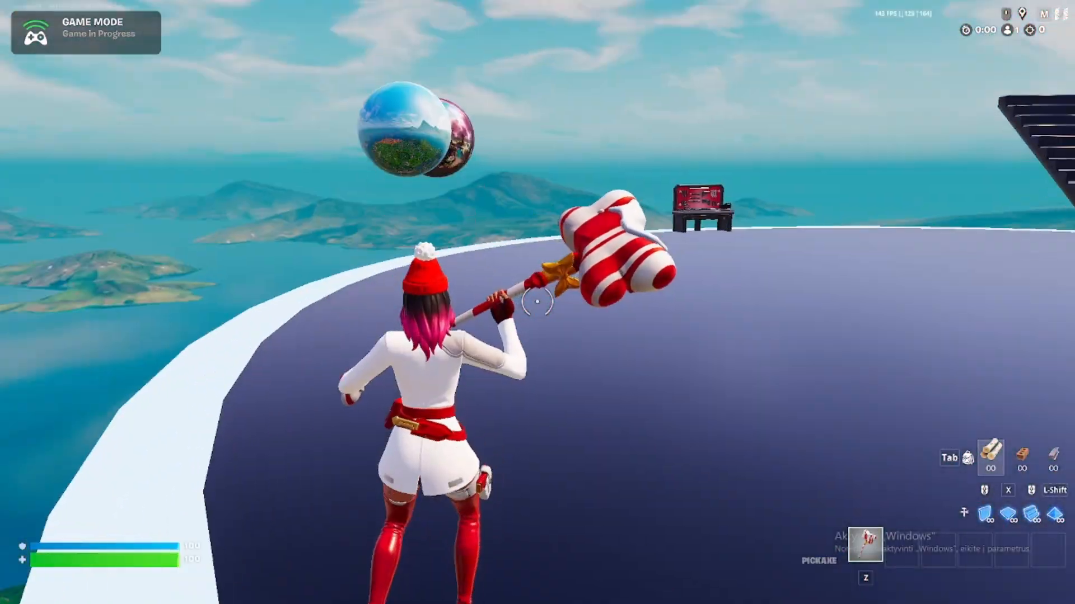
key(w)
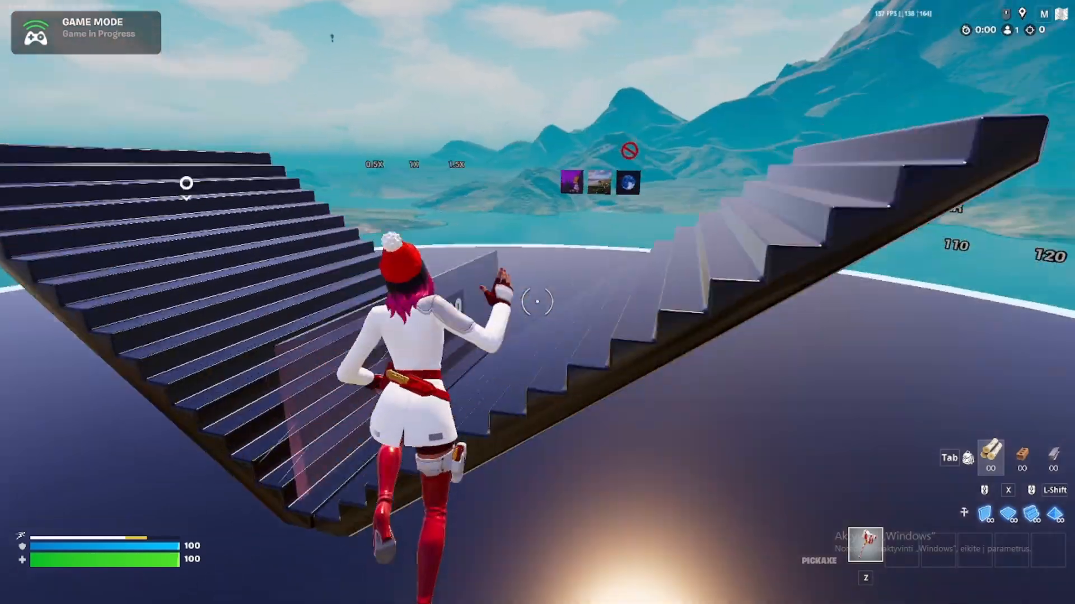
key(w)
key(space)
Switch back to Unreal Editor, enable Auto Play on Cinematic Sequence Device3 with the ogmapp sequence, and save the change.
key(alt+Tab)
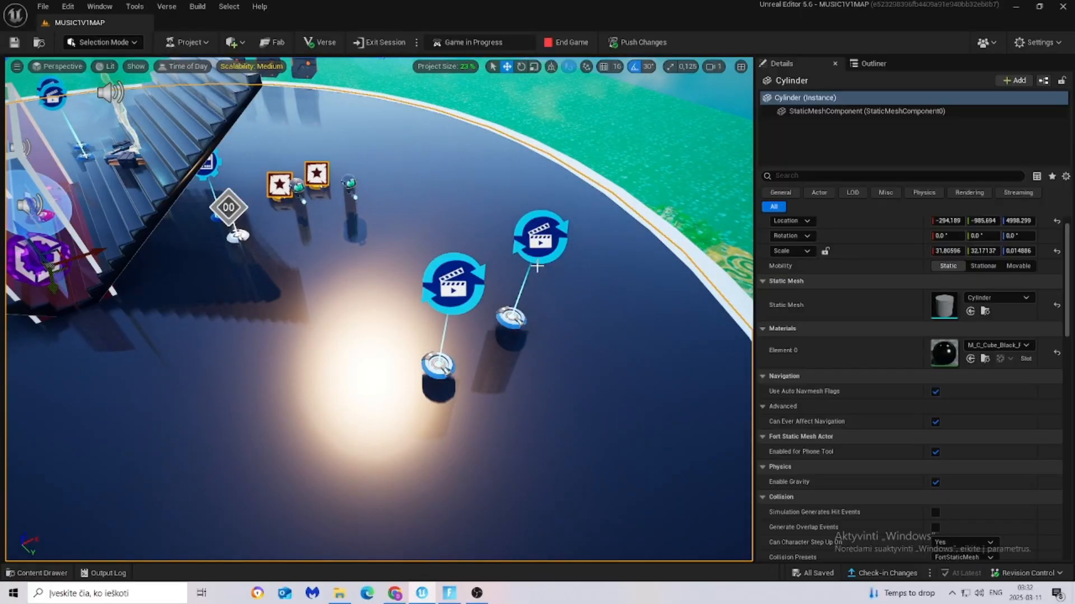
click(540, 239)
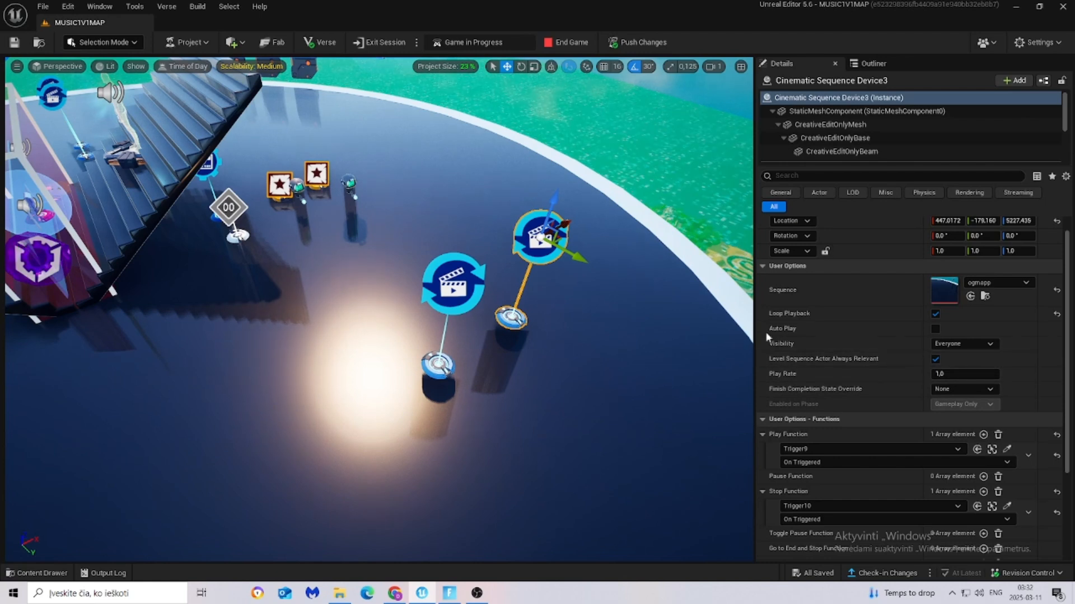
click(934, 329)
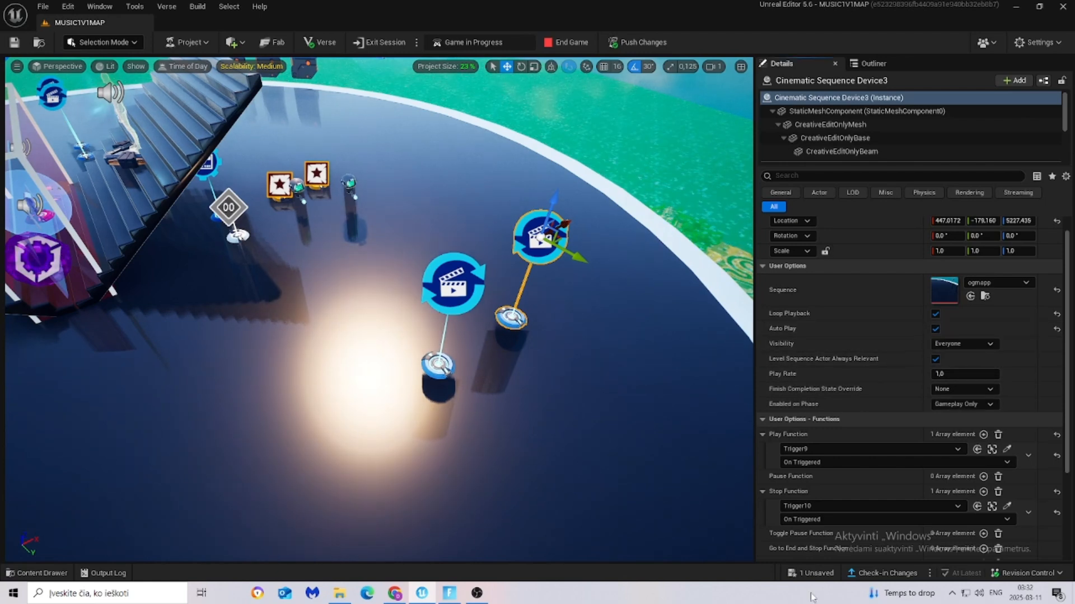
click(804, 572)
click(625, 423)
Switch to Fortnite edit mode and place an Item Placer device from the Devices content on the dark platform.
key(alt+Tab)
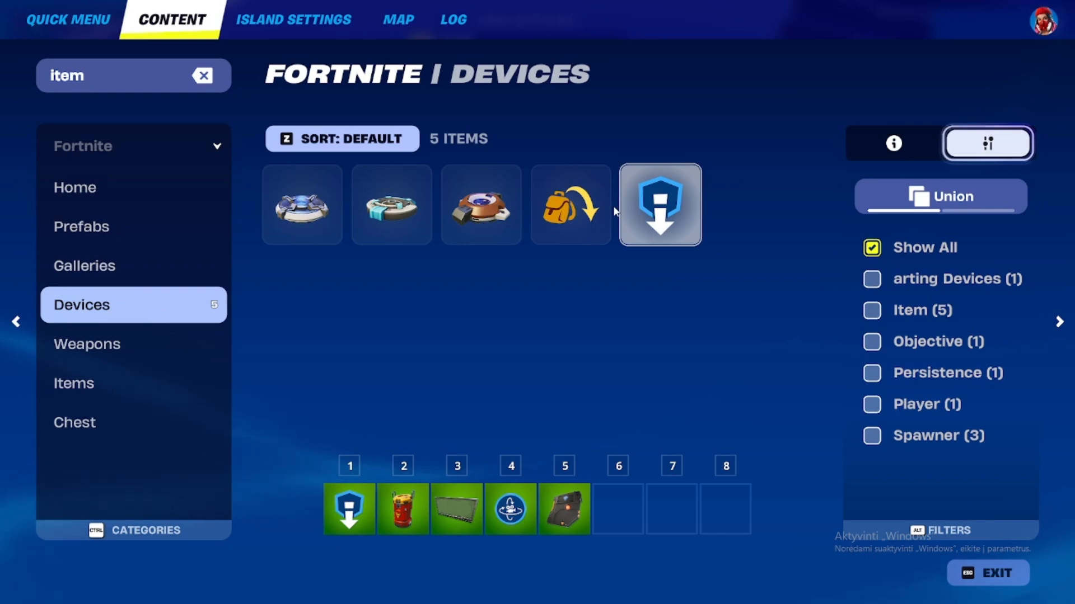
click(671, 204)
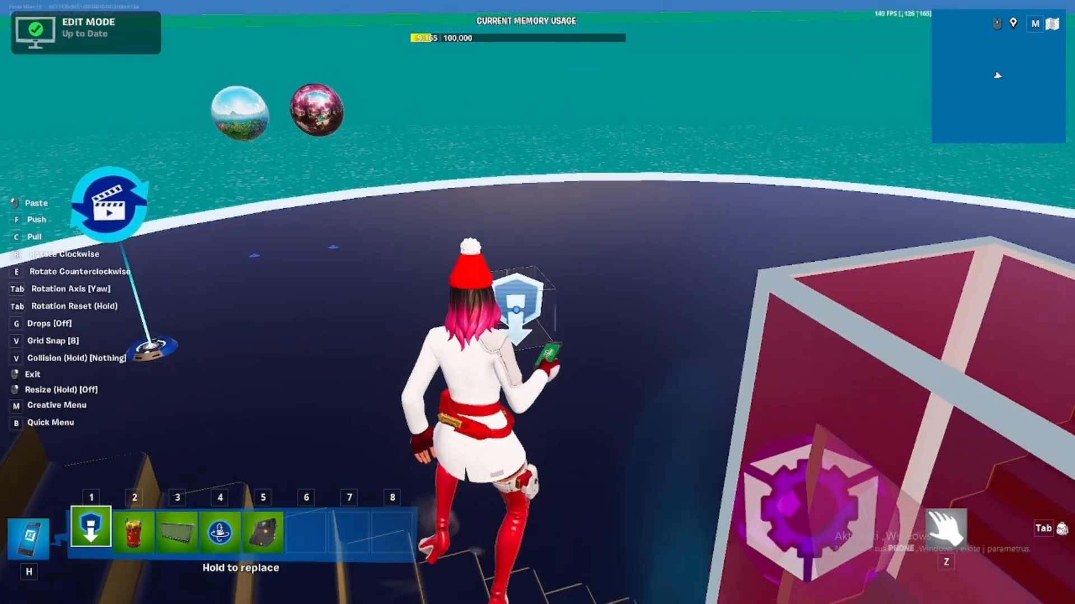
click(537, 303)
key(z)
key(w)
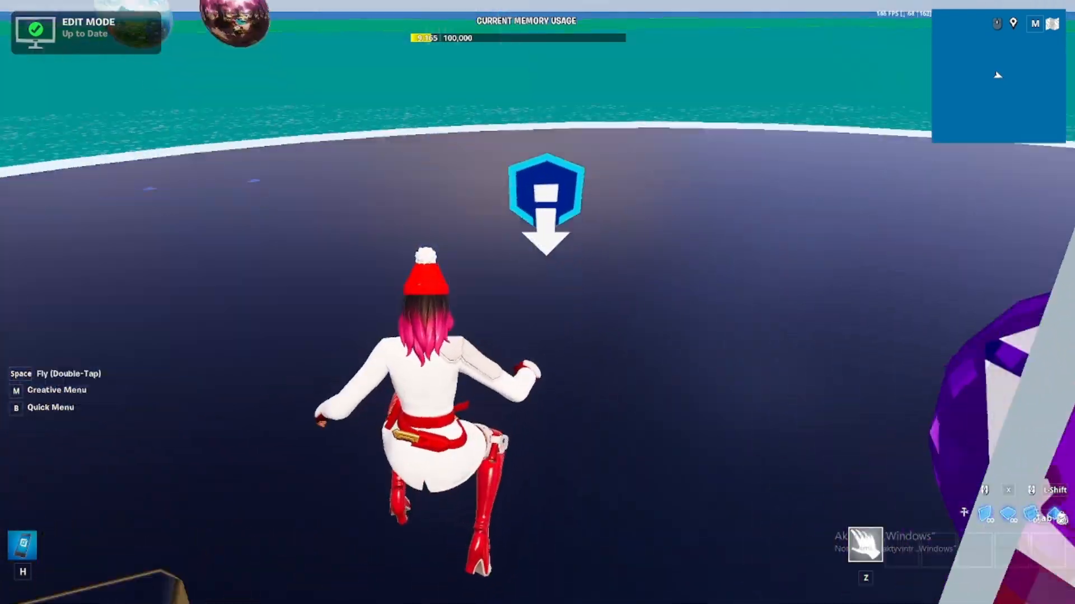
Configure the Item Placer: Play Audio off, Allow Respawn on, Respawn Time 0 seconds, start damage No, Item Health 10,000, damage team None, damage class No Class.
key(e)
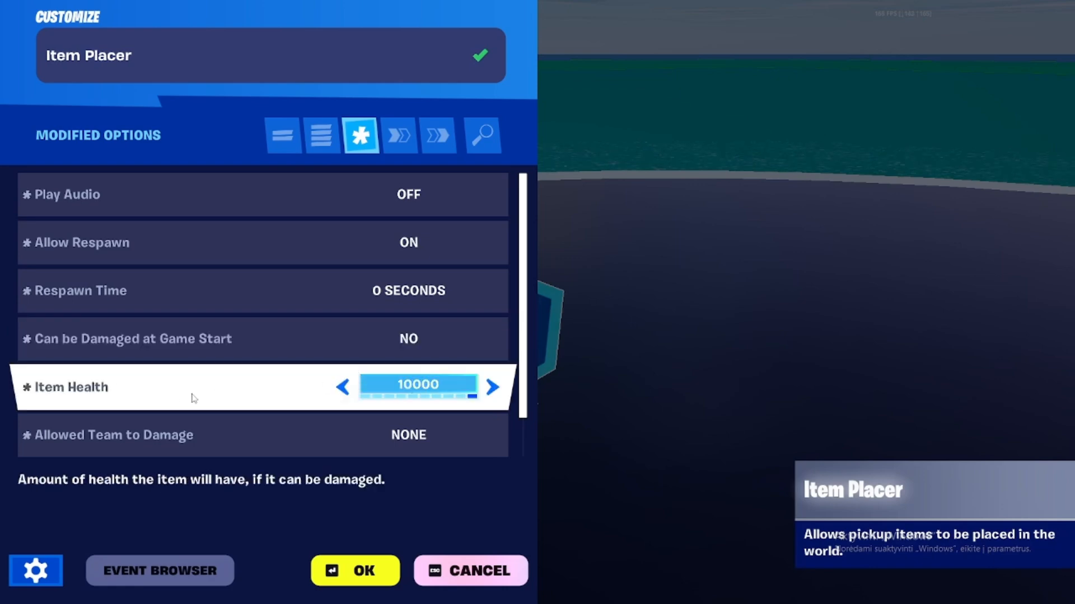
scroll(275, 404, down, 1)
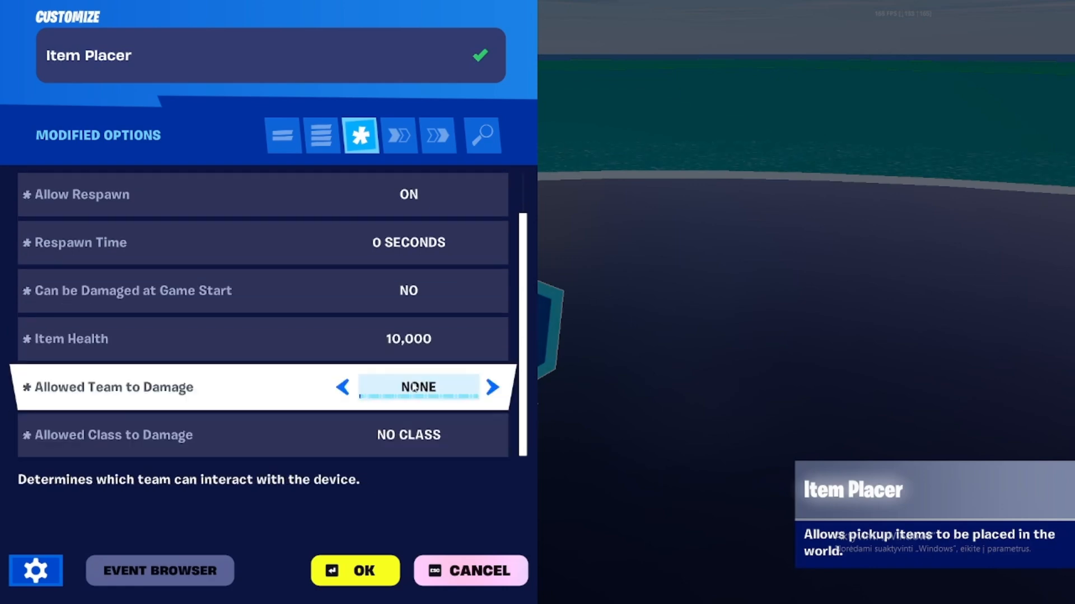
click(355, 571)
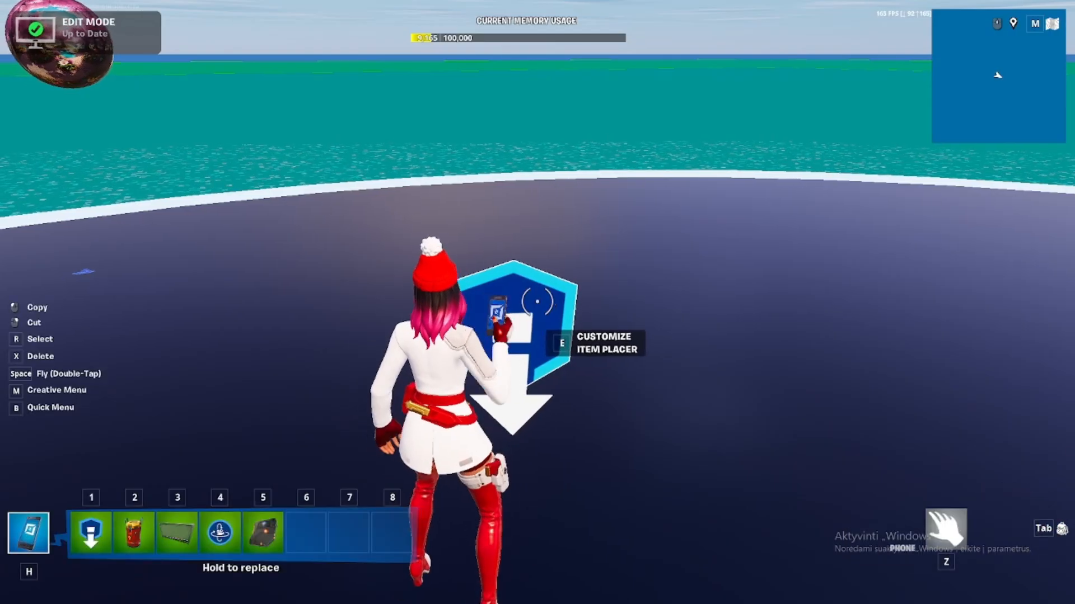
Browse the Weapons content and equip two copies of the orange five-star assault rifle.
key(m)
click(172, 19)
click(202, 75)
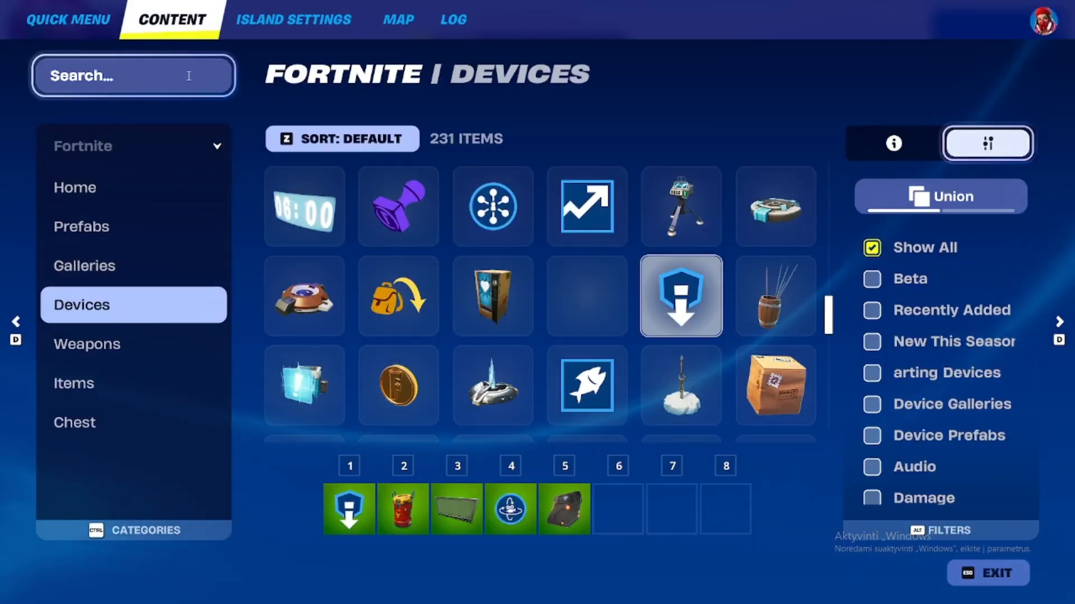
click(129, 338)
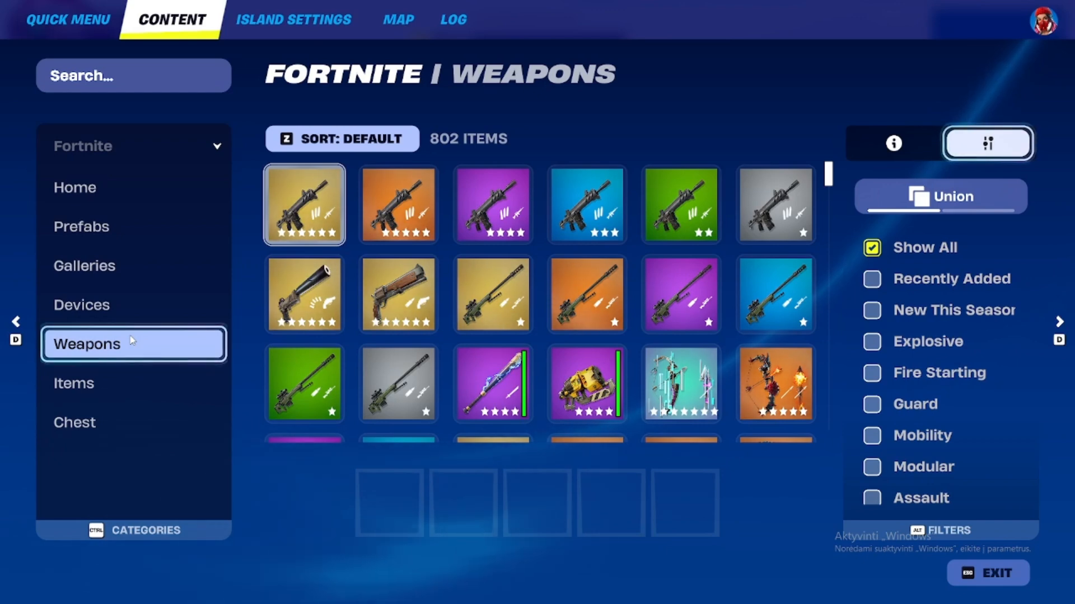
click(398, 204)
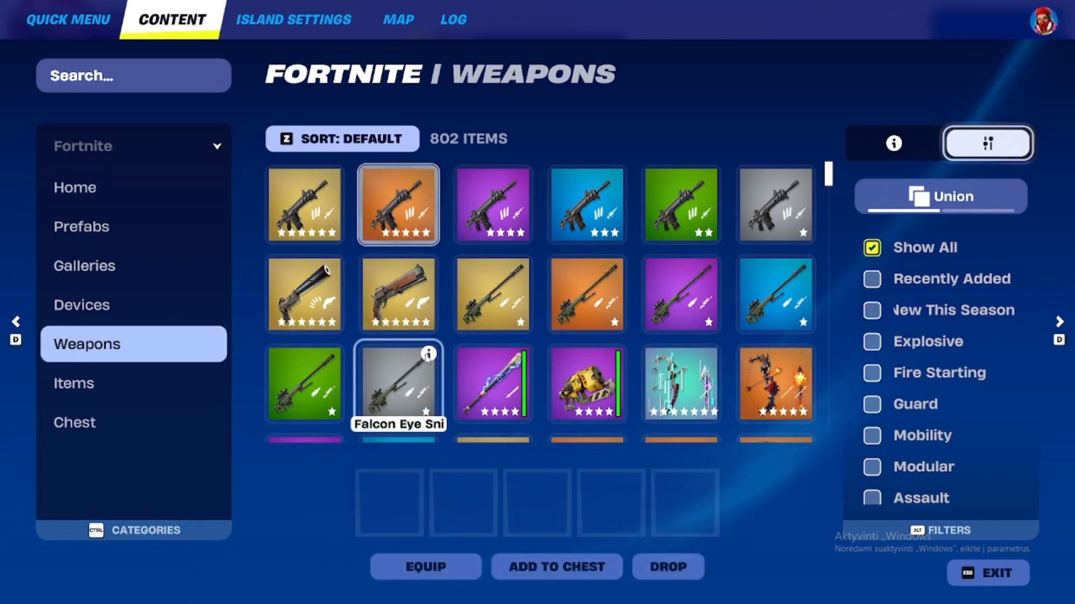
drag(398, 204, 403, 518)
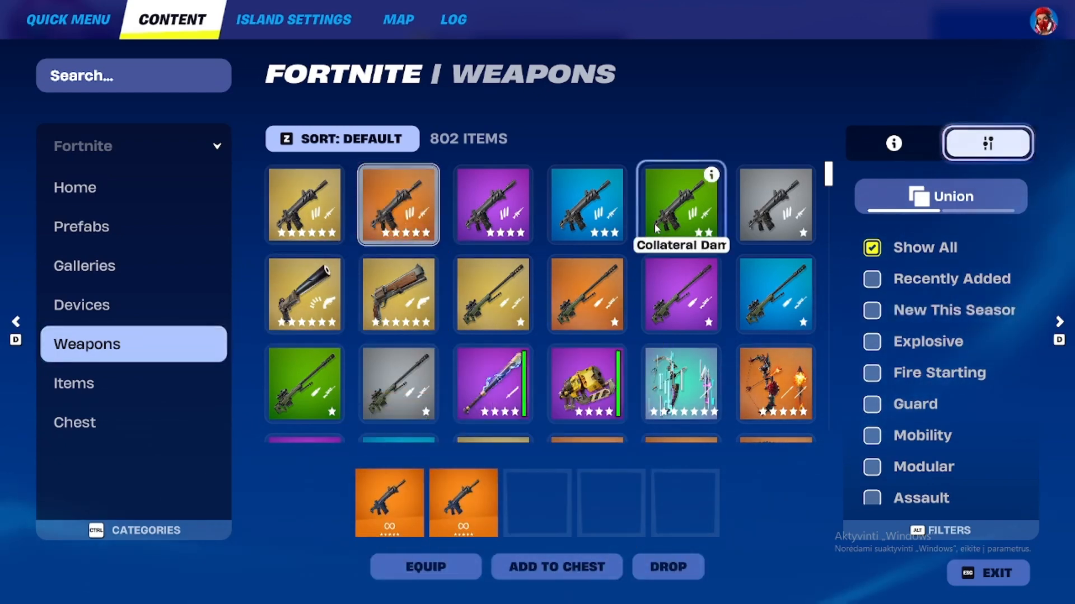
Add the orange five-star multi-barrel weapon and the blue three-star grenade launcher to the equipped weapons.
scroll(560, 291, down, 5)
scroll(539, 354, down, 2)
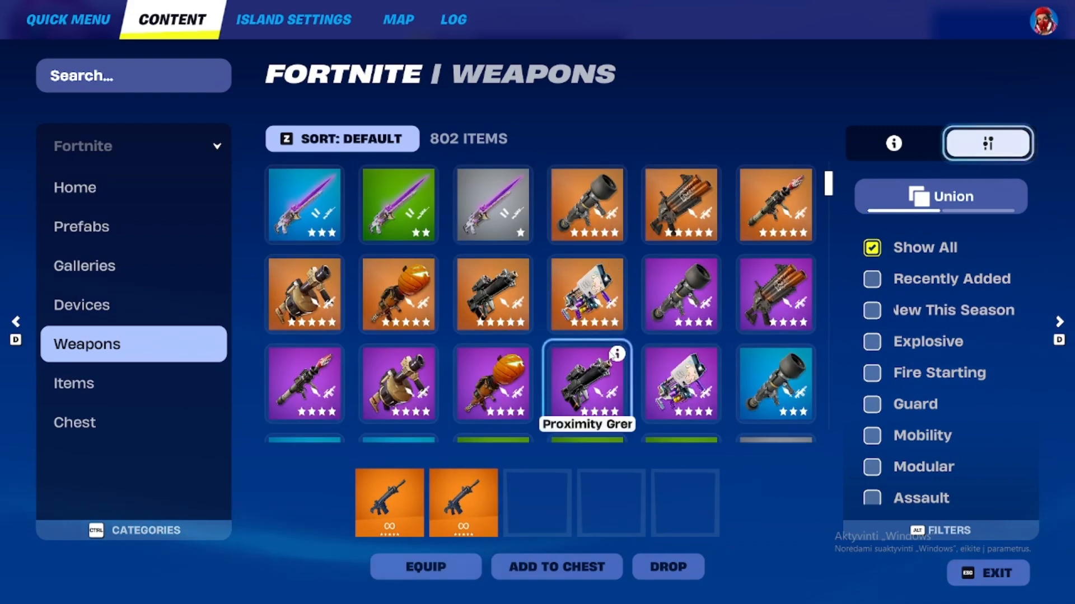
drag(681, 204, 557, 504)
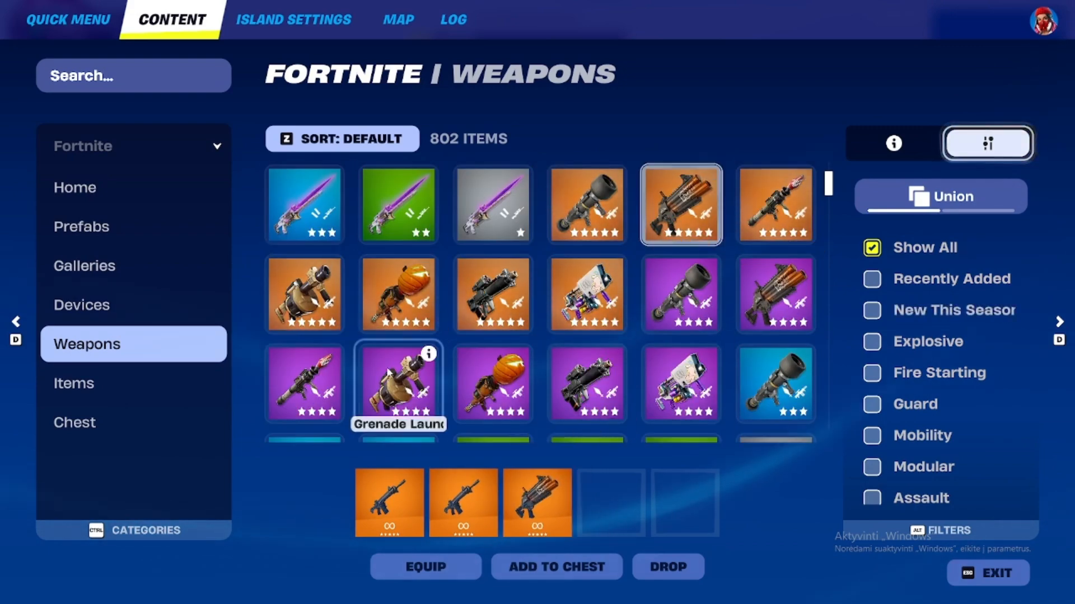
scroll(406, 364, up, 4)
scroll(588, 369, down, 3)
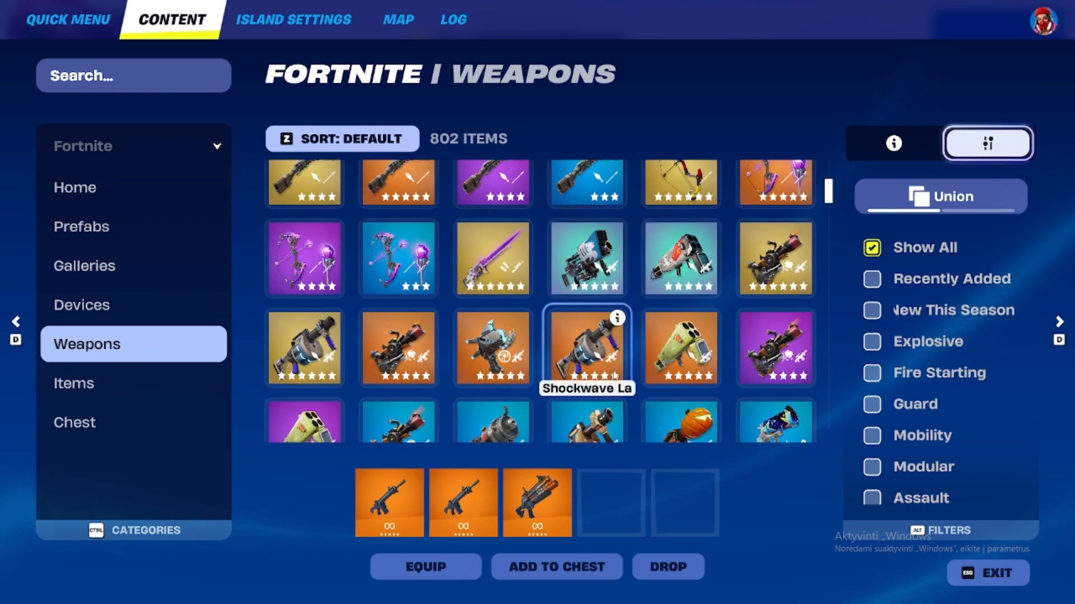
drag(587, 367, 612, 542)
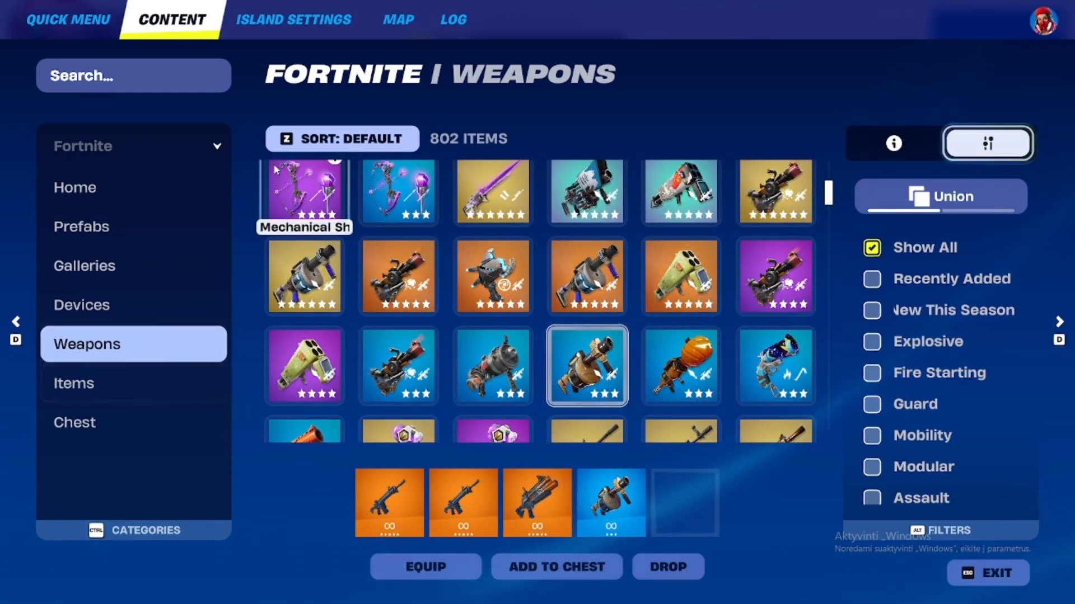
Equip the blue three-star pack of orange canisters from the Items content and return to the island.
click(154, 389)
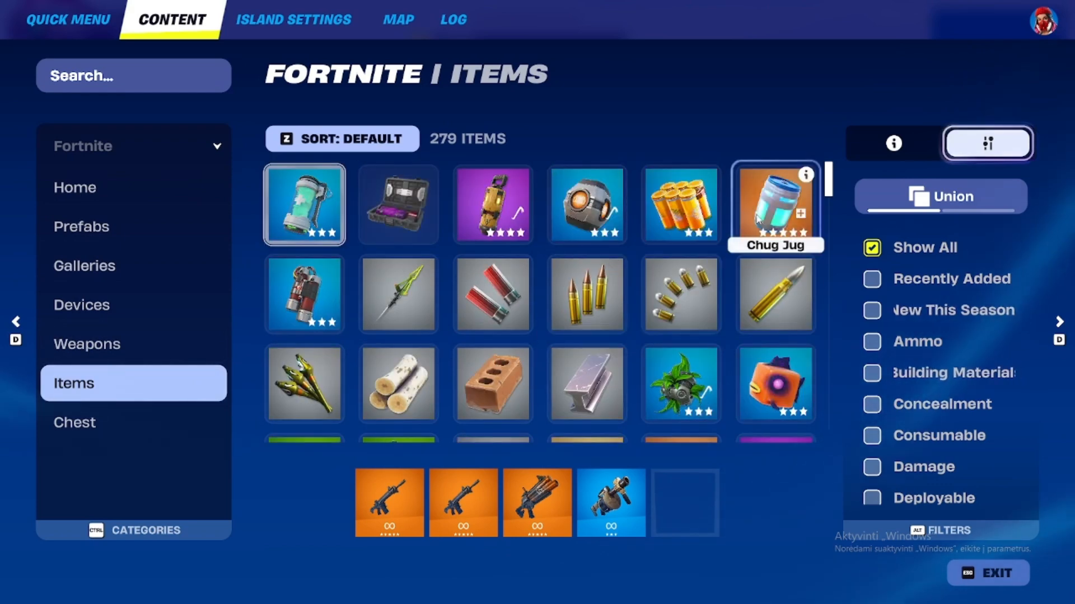
drag(686, 212, 684, 511)
key(Escape)
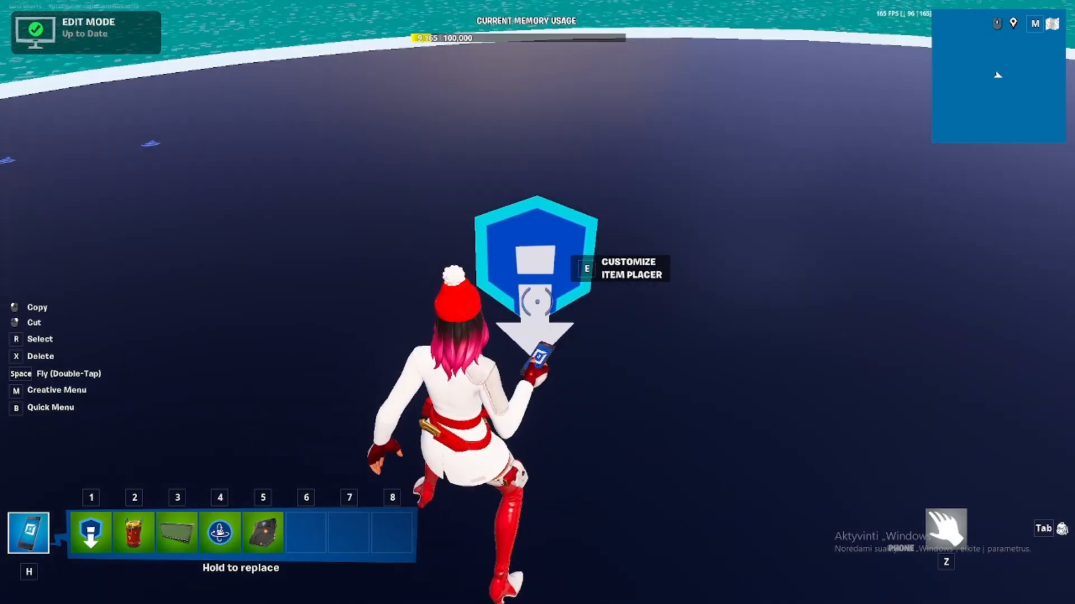
Drop one orange assault rifle from the inventory into the Item Placer on the dark platform.
key(z)
key(Tab)
right_click(713, 429)
key(Tab)
key(s)
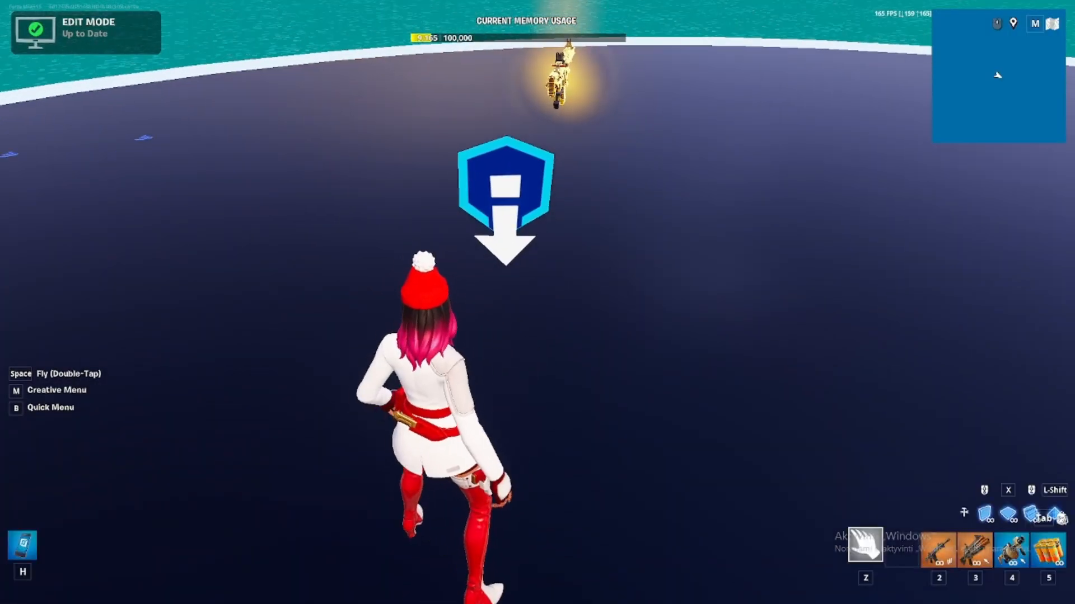
key(w)
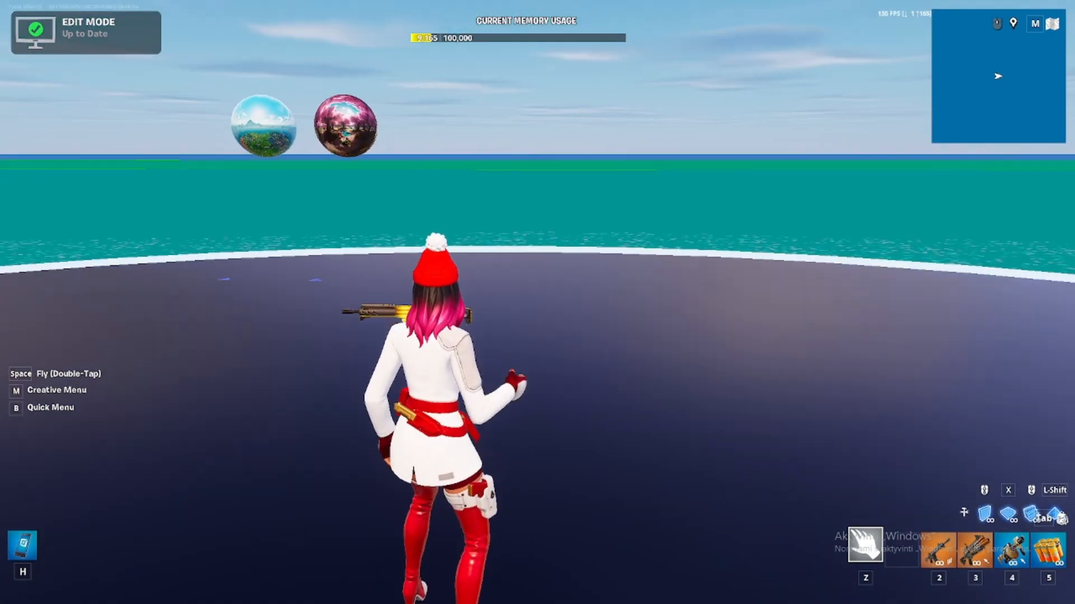
Copy the assault rifle's Item Placer and paste it at the platform's edge near the skybox spheres.
key(h)
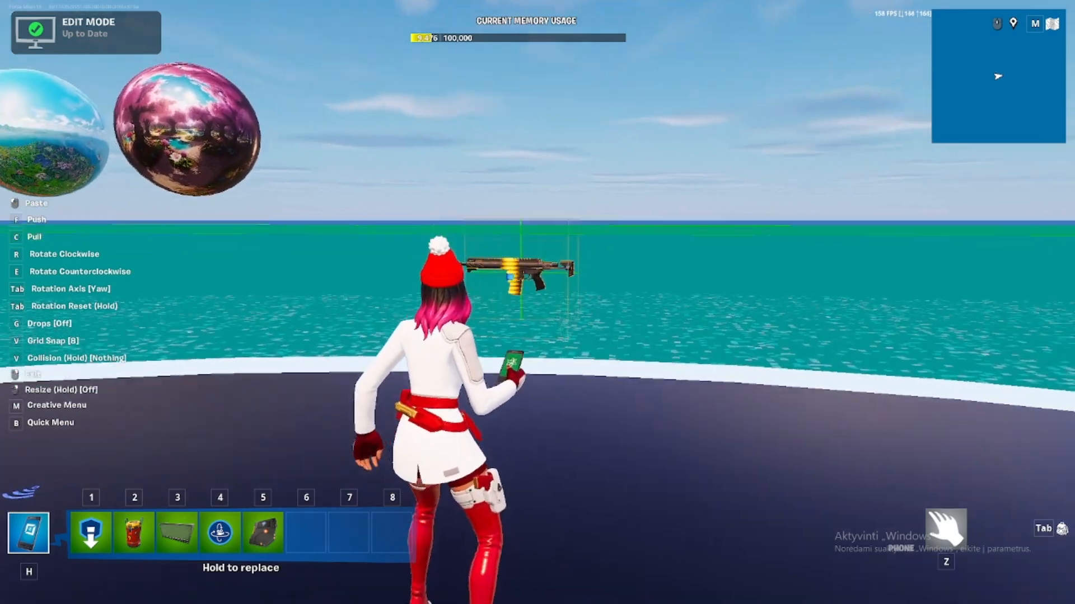
key(w)
key(z)
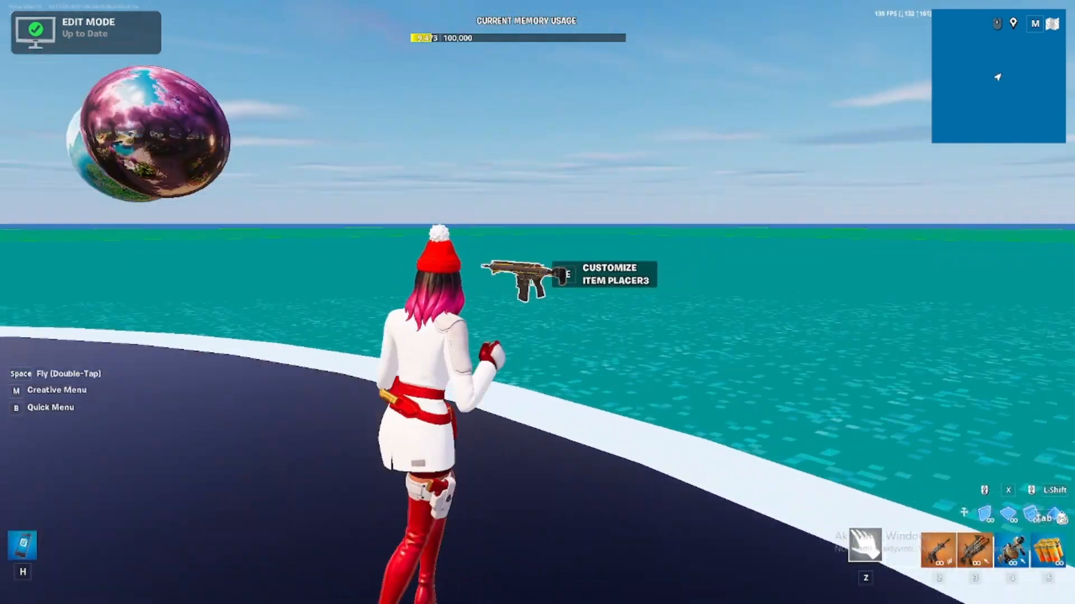
key(h)
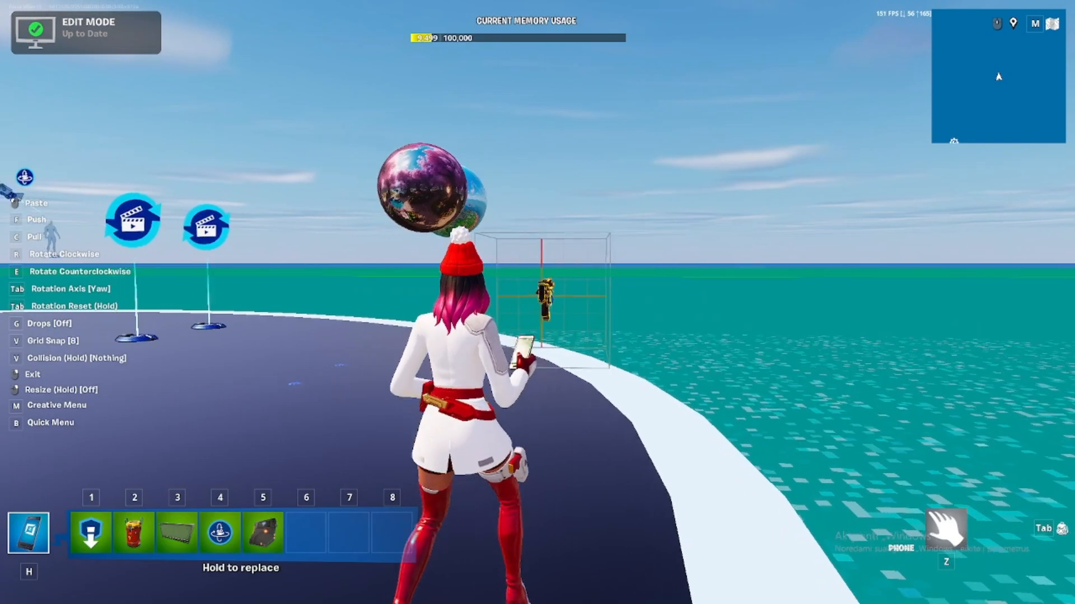
Return to the original Item Placer and drop the orange multi-barrel weapon into it.
key(z)
key(w)
key(Tab)
key(Tab)
key(Tab)
drag(854, 427, 504, 336)
key(Tab)
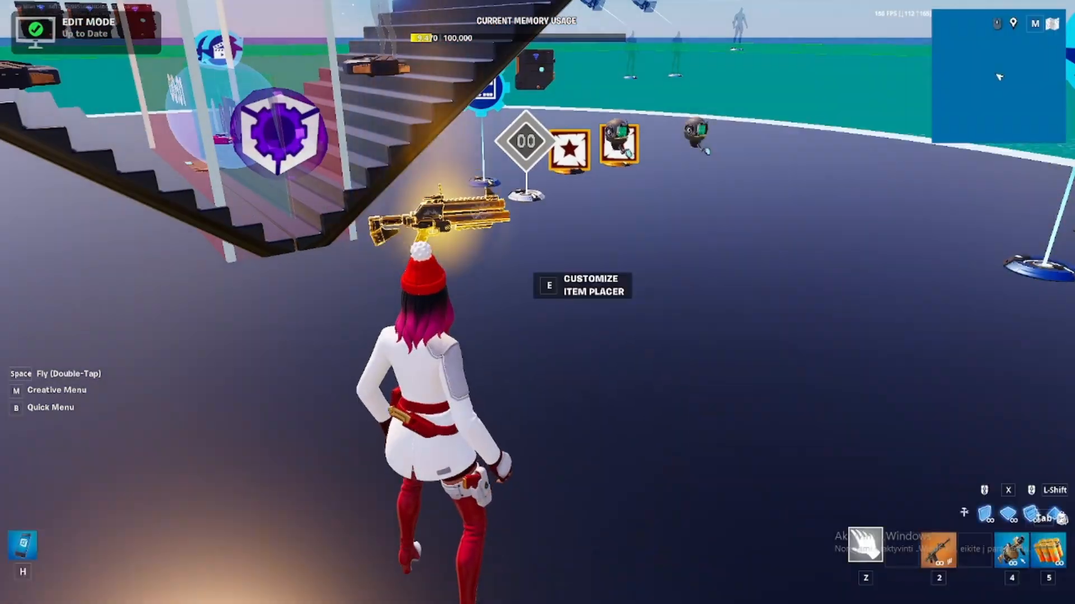
Copy the multi-barrel weapon's Item Placer and paste it beside the assault rifle at the platform's edge.
key(h)
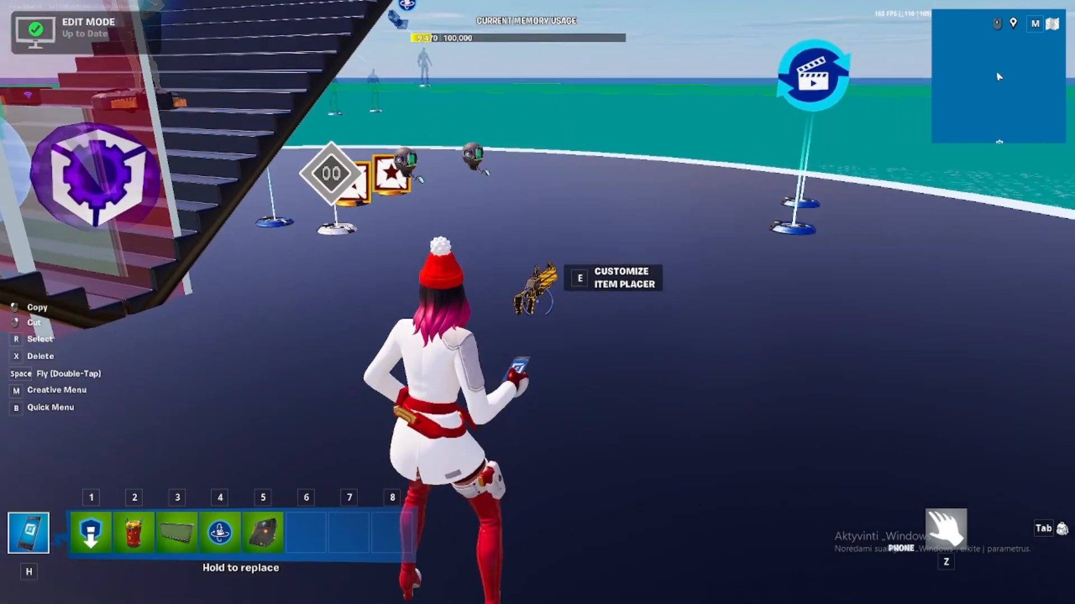
key(w)
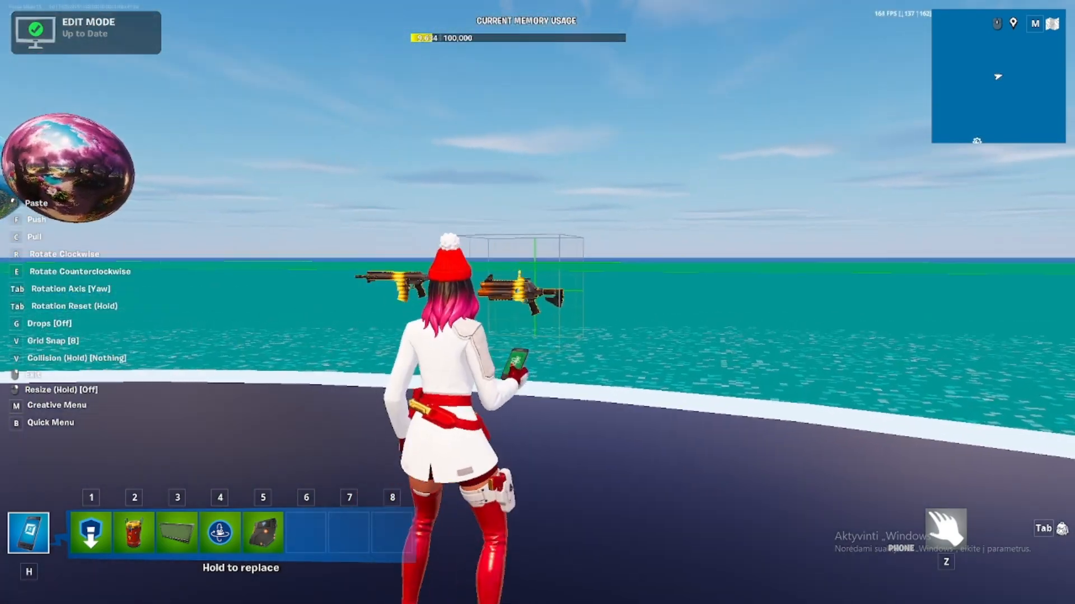
click(538, 303)
key(z)
key(d)
key(h)
click(537, 303)
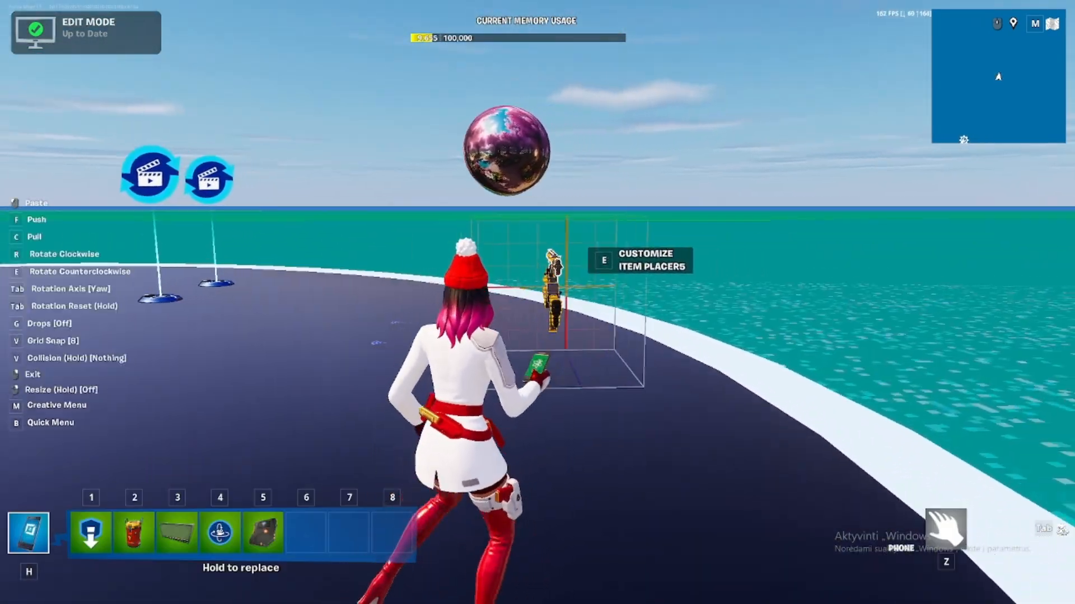
Drop the blue grenade launcher into the original Item Placer and paste a copy beside the two weapons at the platform's edge.
key(z)
key(w)
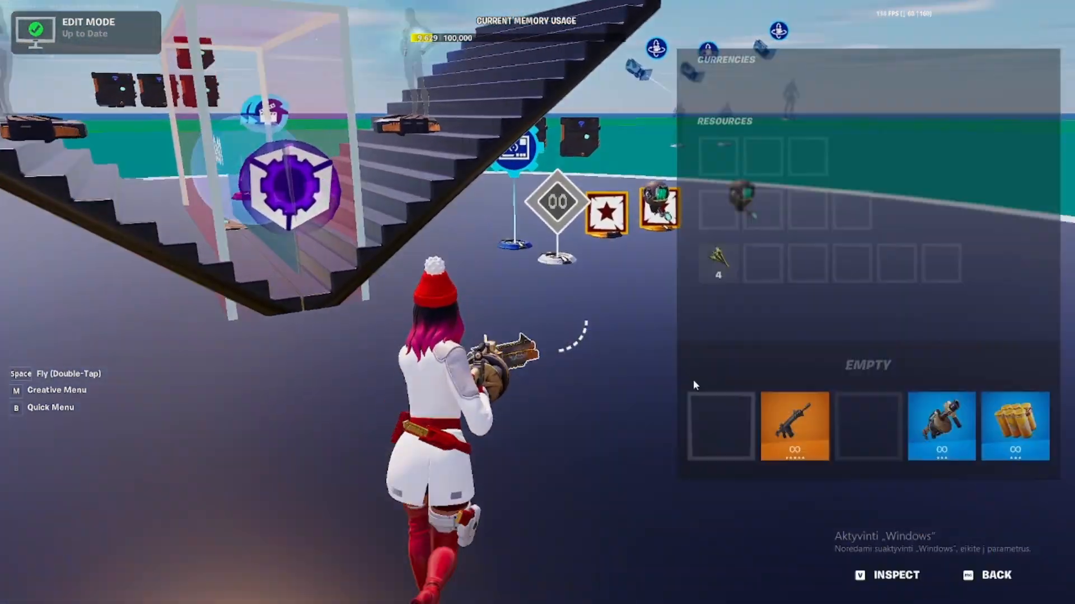
key(h)
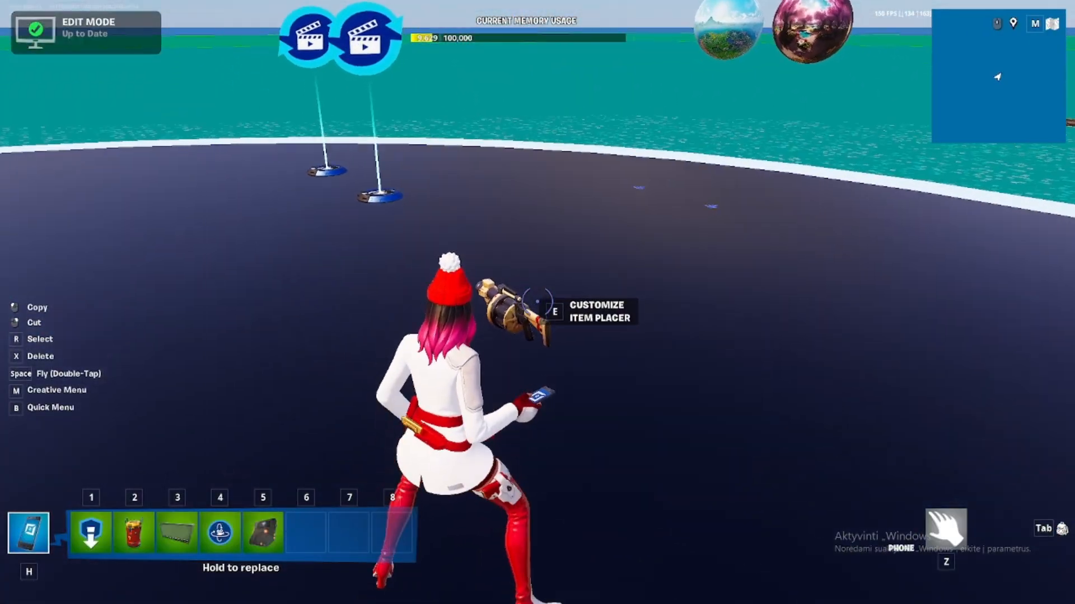
click(537, 302)
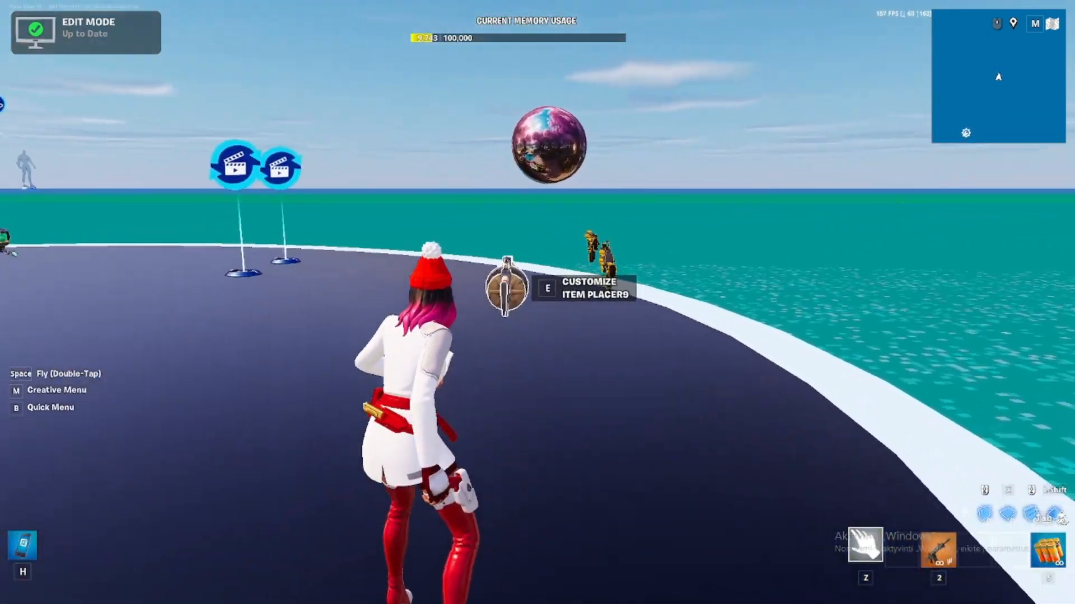
key(h)
click(538, 302)
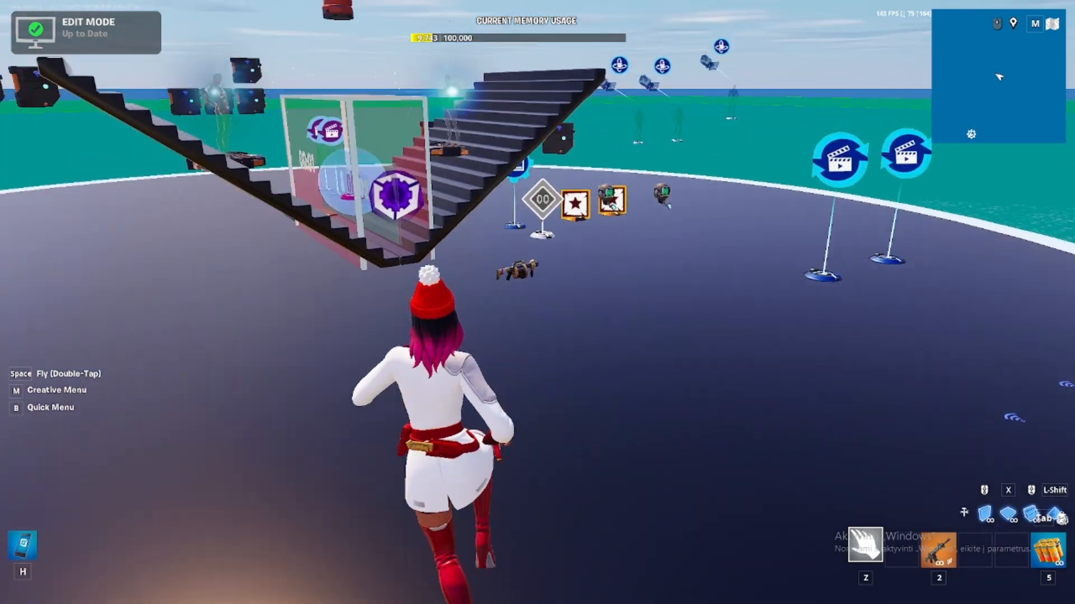
Copy the grenade launcher's Item Placer again and paste an extra one on the dark platform.
key(2)
key(h)
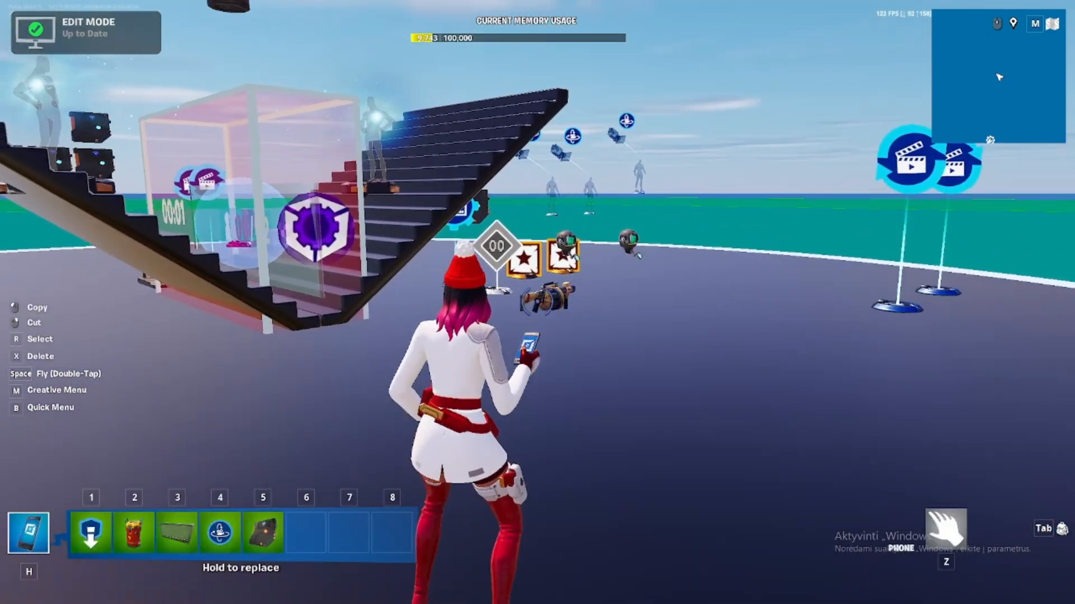
click(538, 302)
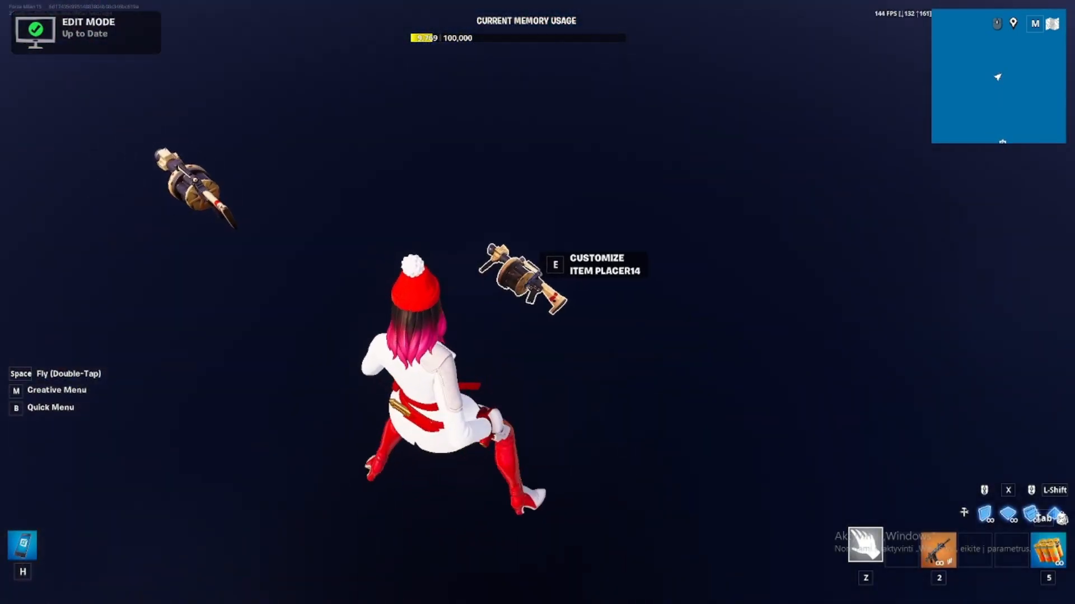
key(h)
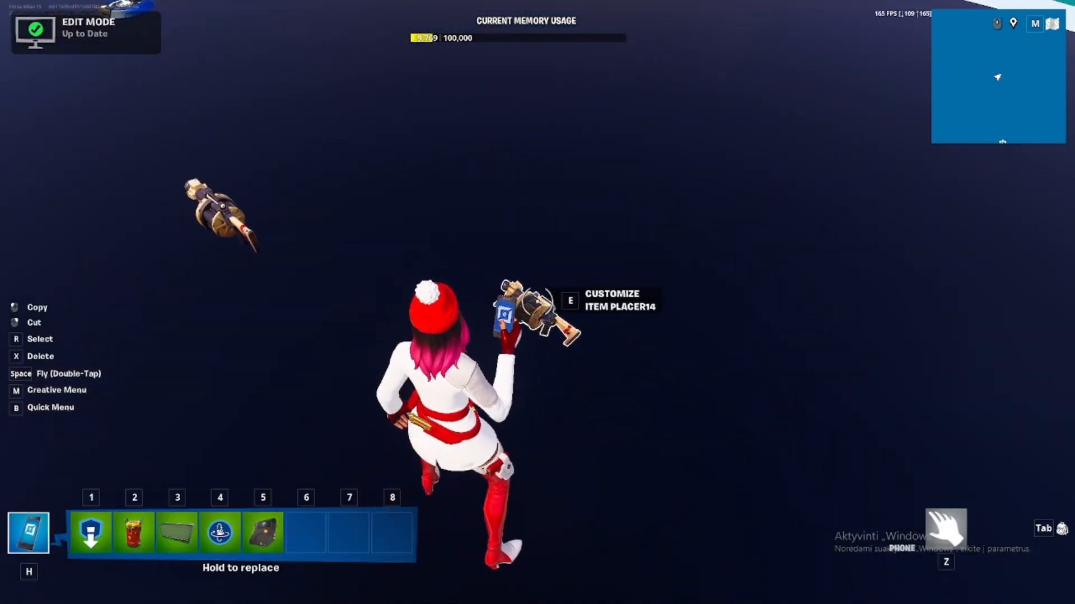
Drop the pack of orange canisters from the inventory into the original Item Placer.
key(h)
key(Tab)
drag(1000, 425, 672, 392)
key(Tab)
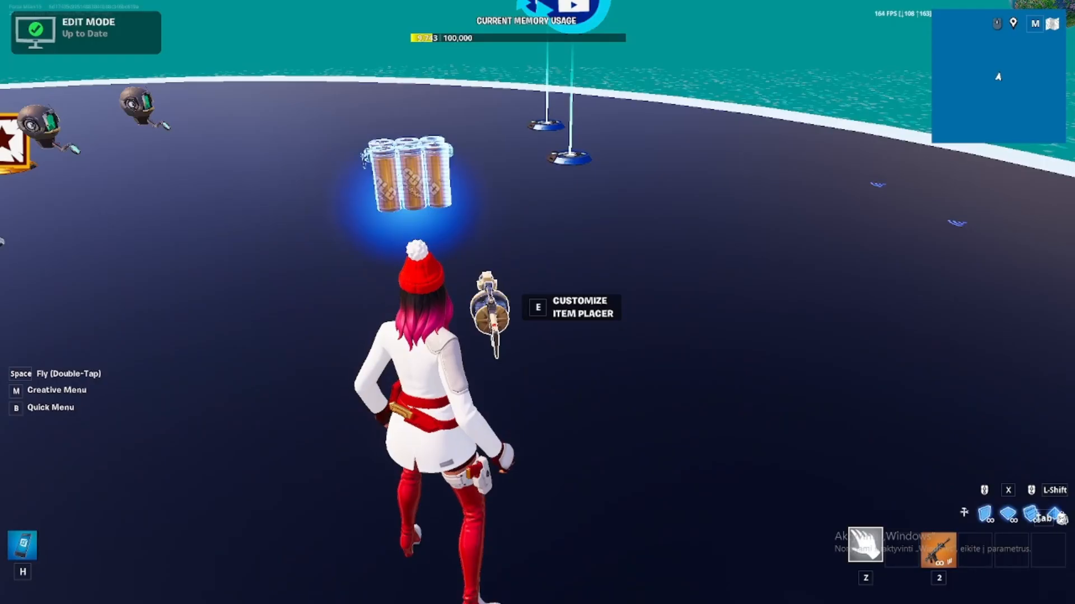
Copy the canister pack's Item Placer and paste it at the end of the weapon row by the water.
key(h)
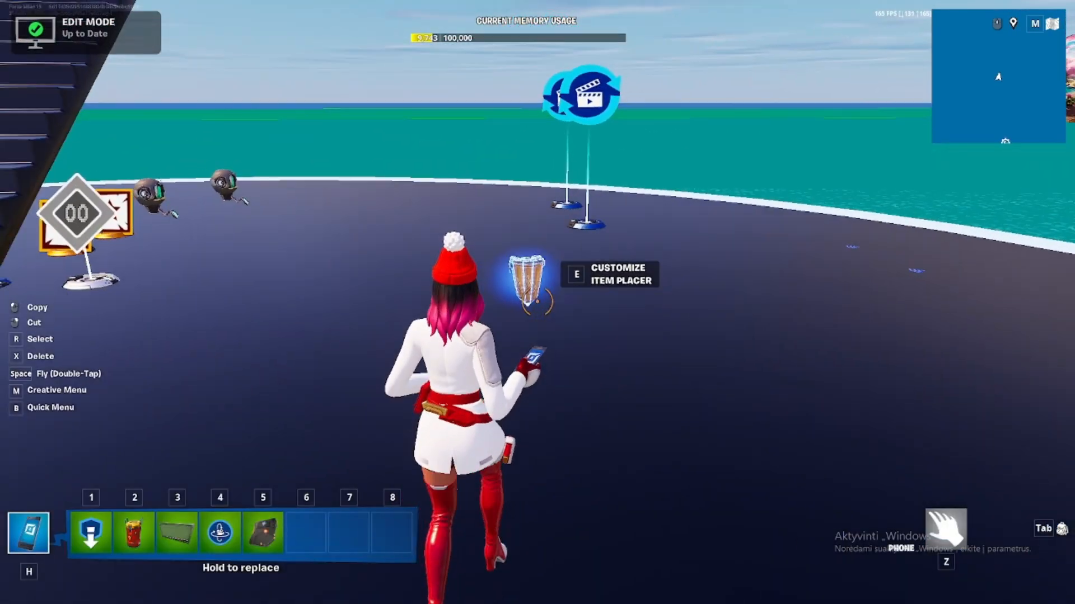
click(532, 291)
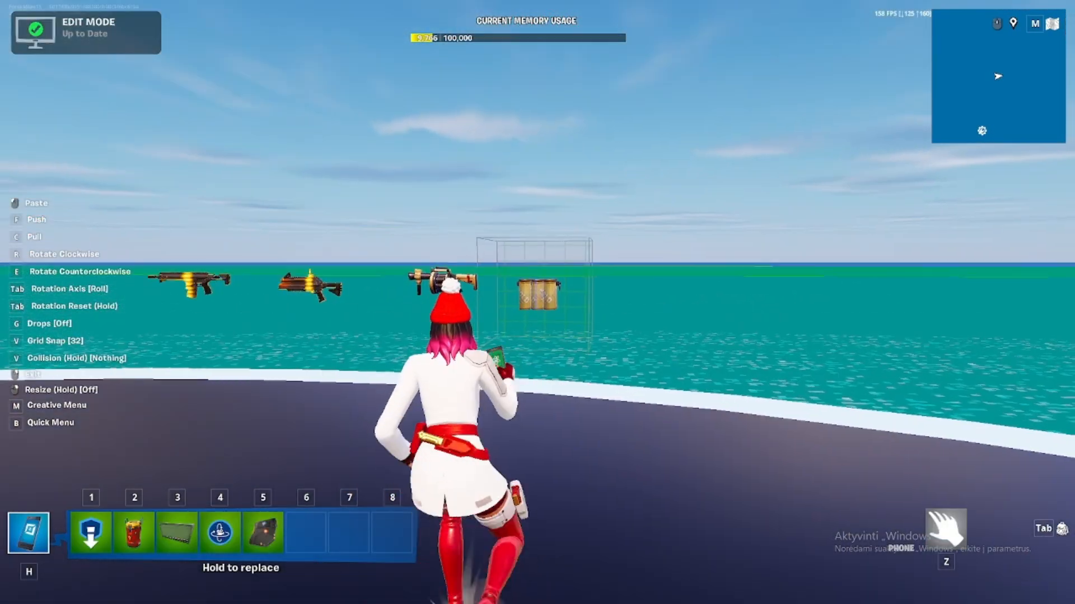
click(537, 302)
key(h)
key(h)
click(537, 302)
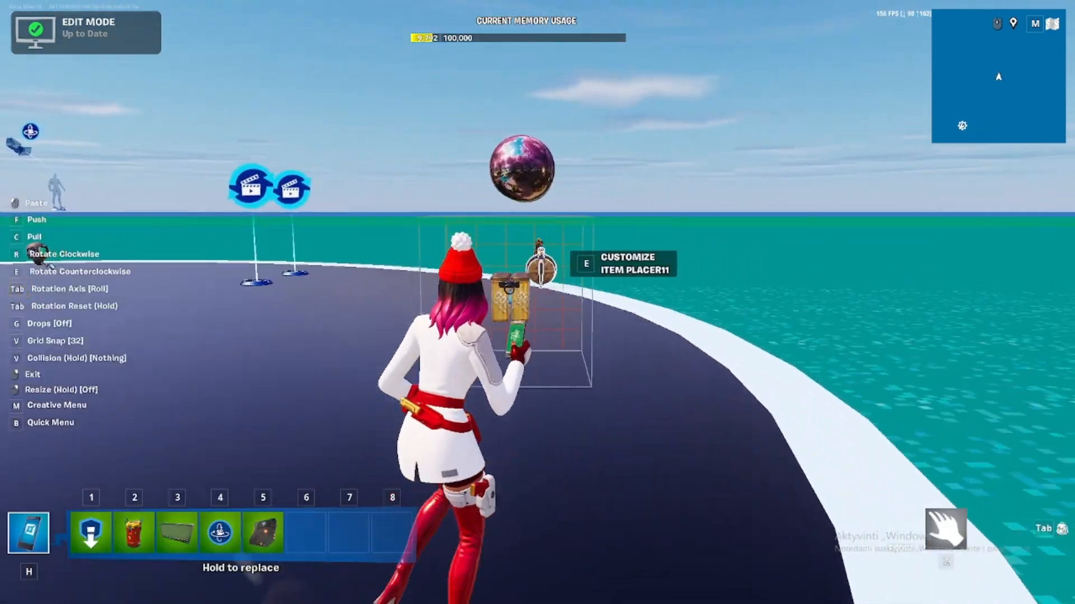
Reposition the canister pack's Item Placer beside the grenade launcher, in line with the weapon row.
key(a)
key(h)
key(h)
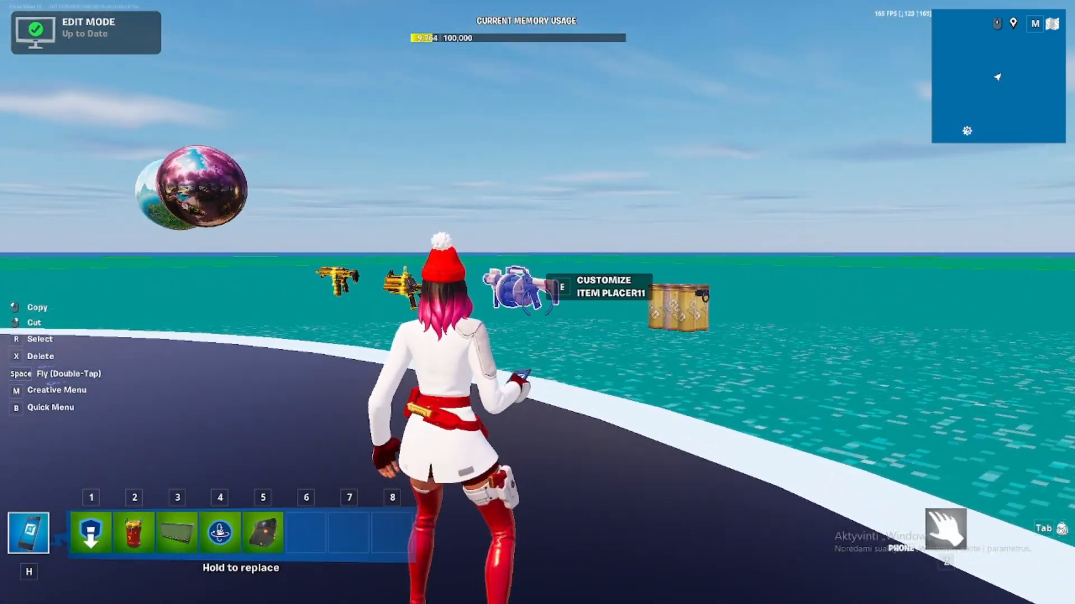
click(537, 303)
click(538, 302)
key(h)
key(h)
key(d)
key(a)
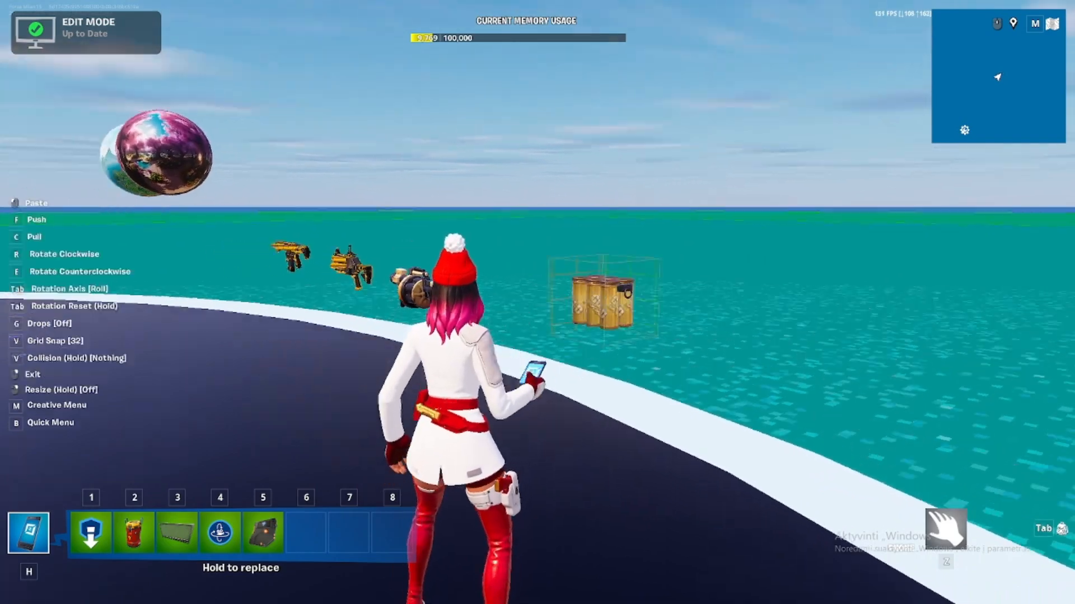
key(d)
click(537, 303)
key(h)
key(d)
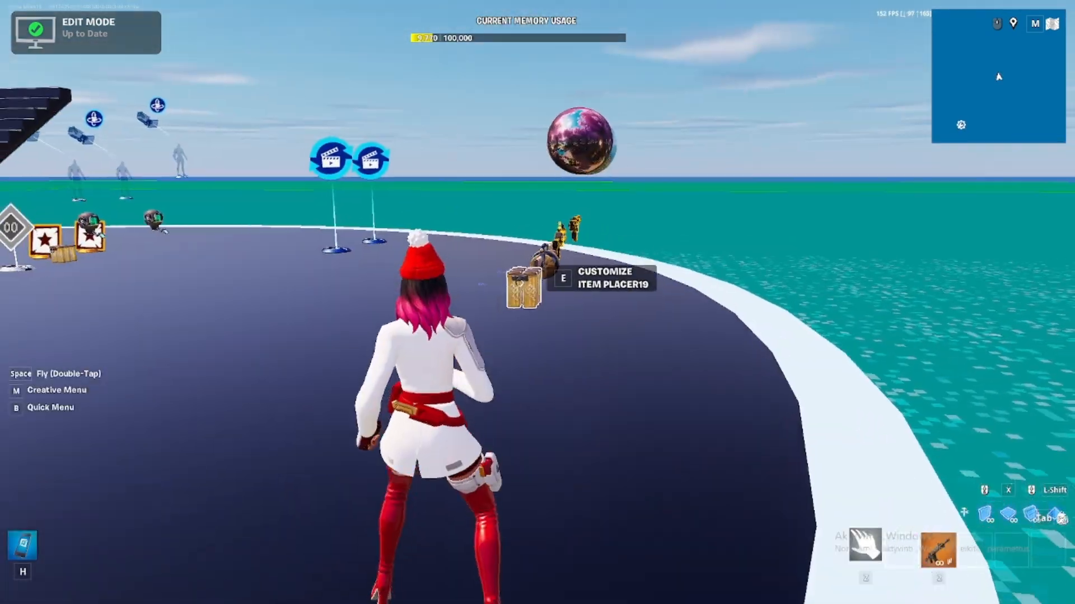
Switch to Unreal Editor, select the Team Settings & Inventory device and review its Item List.
key(w)
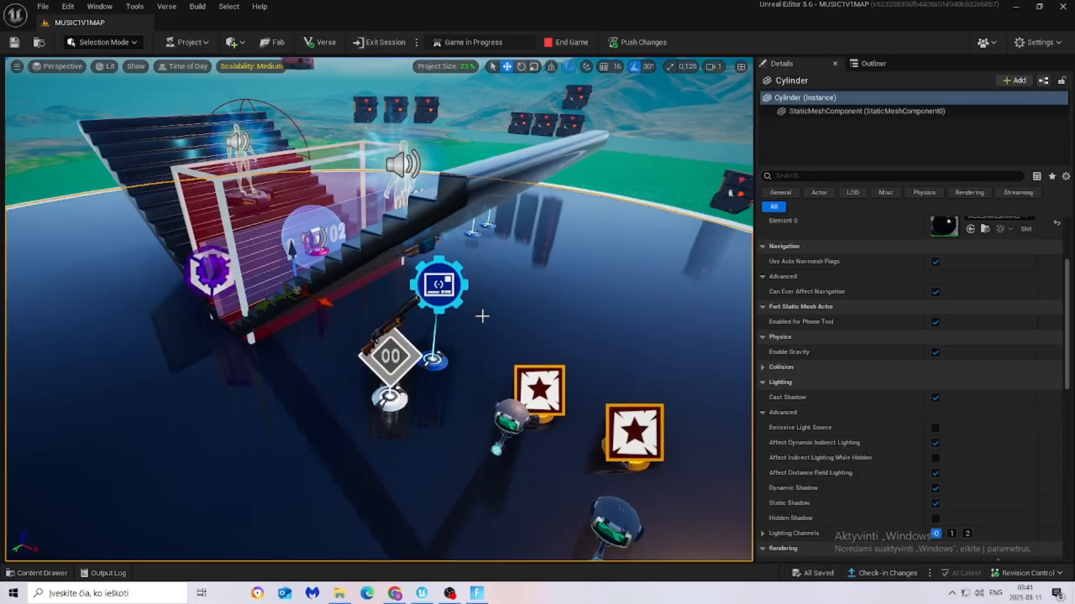
key(s)
right_drag(509, 310, 498, 285)
key(w)
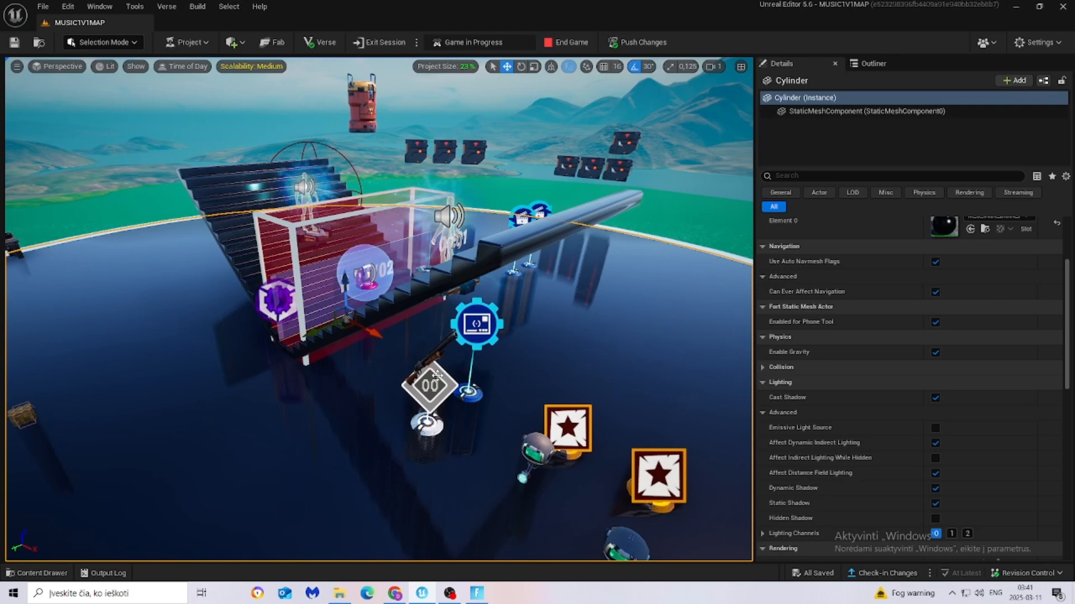
click(437, 375)
scroll(875, 425, down, 5)
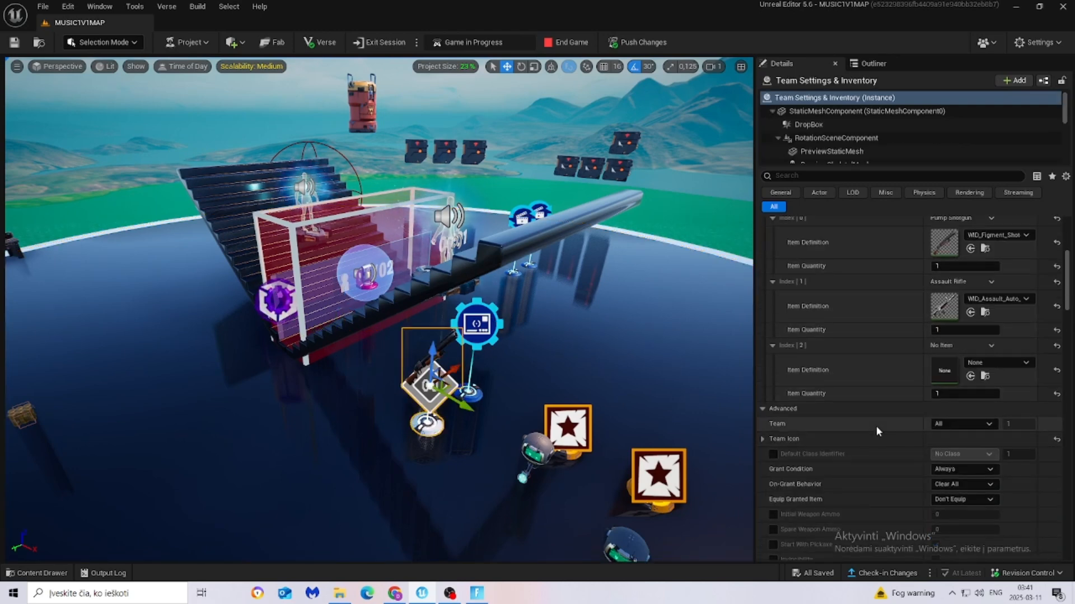
scroll(878, 431, up, 5)
scroll(951, 408, up, 2)
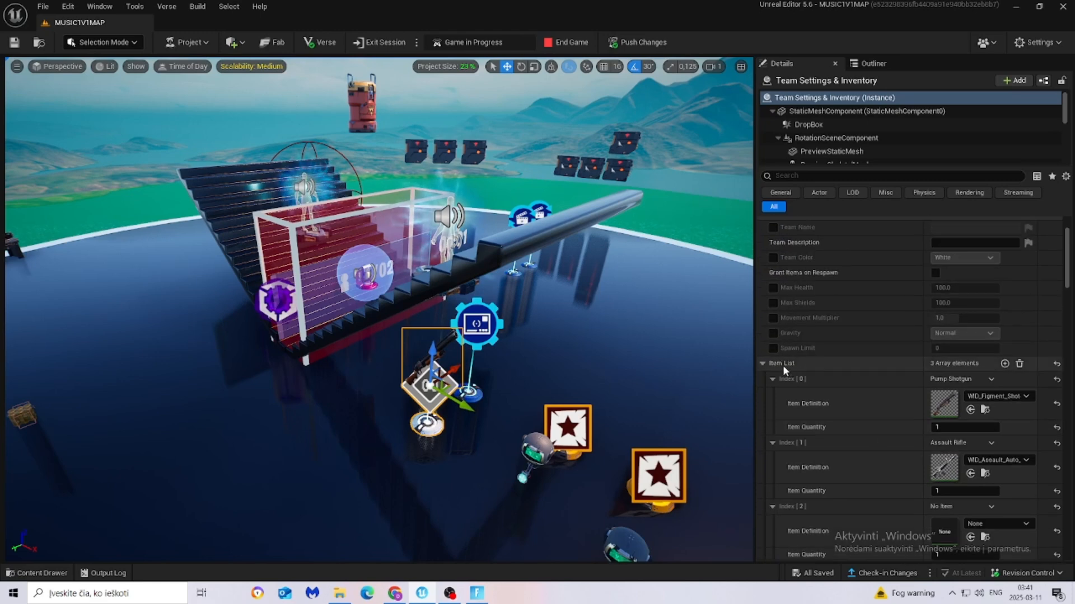
scroll(1002, 389, down, 2)
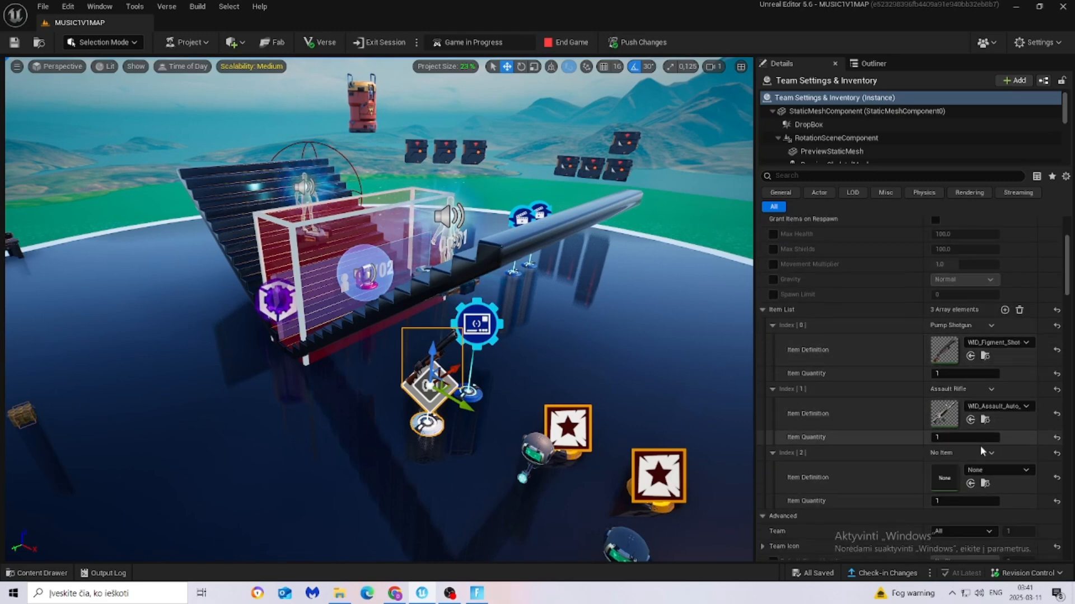